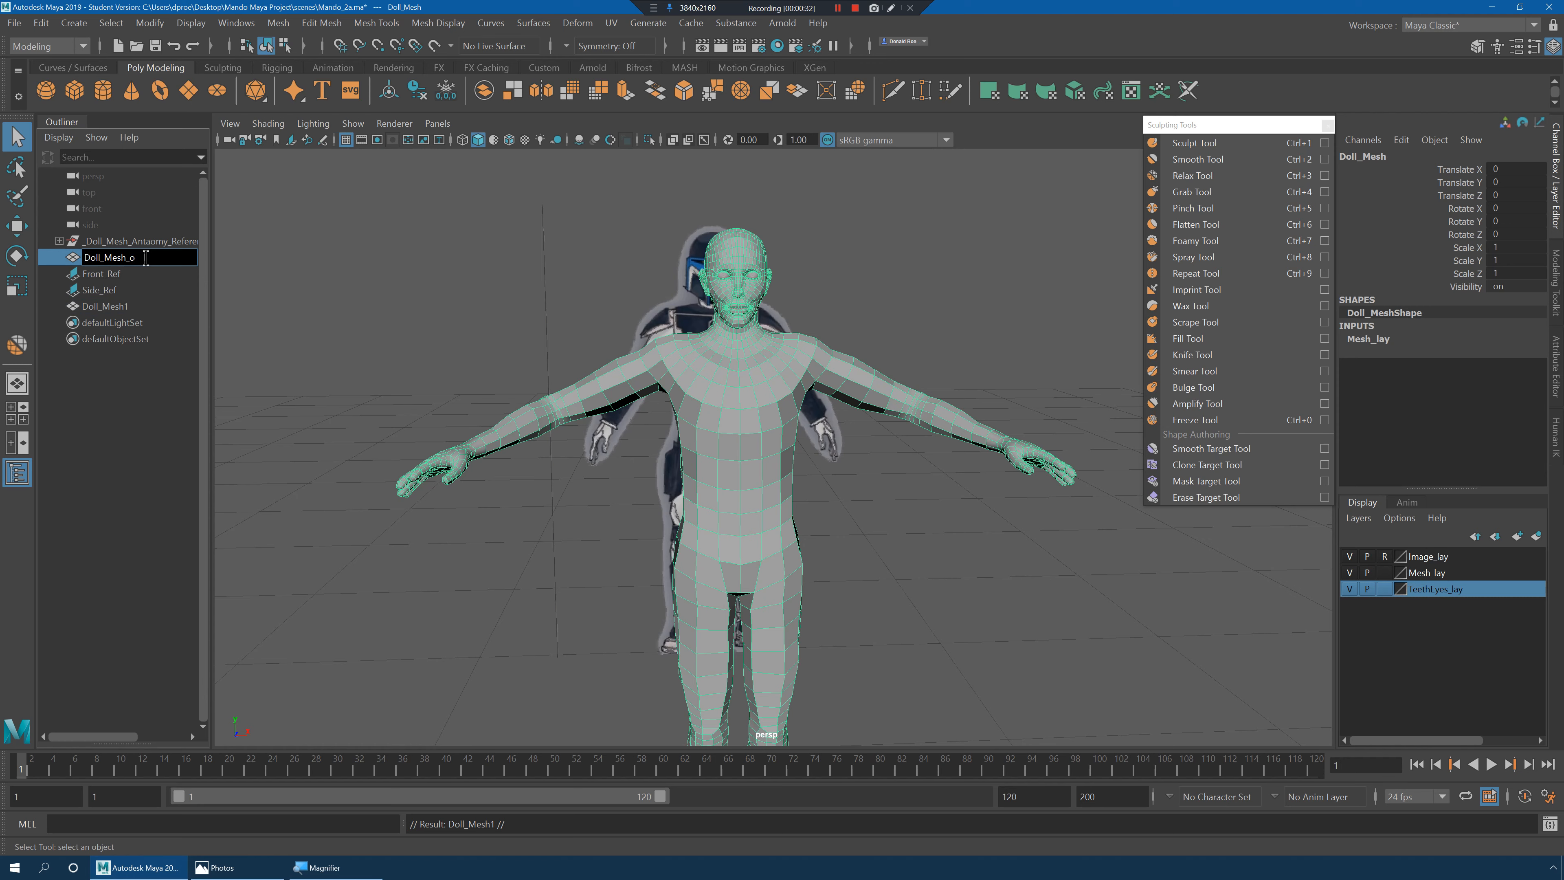
Remove Doll_Mesh1 from the Mesh_lay display layer and rename it Doll_Mesh_ref.
left_click(112, 306)
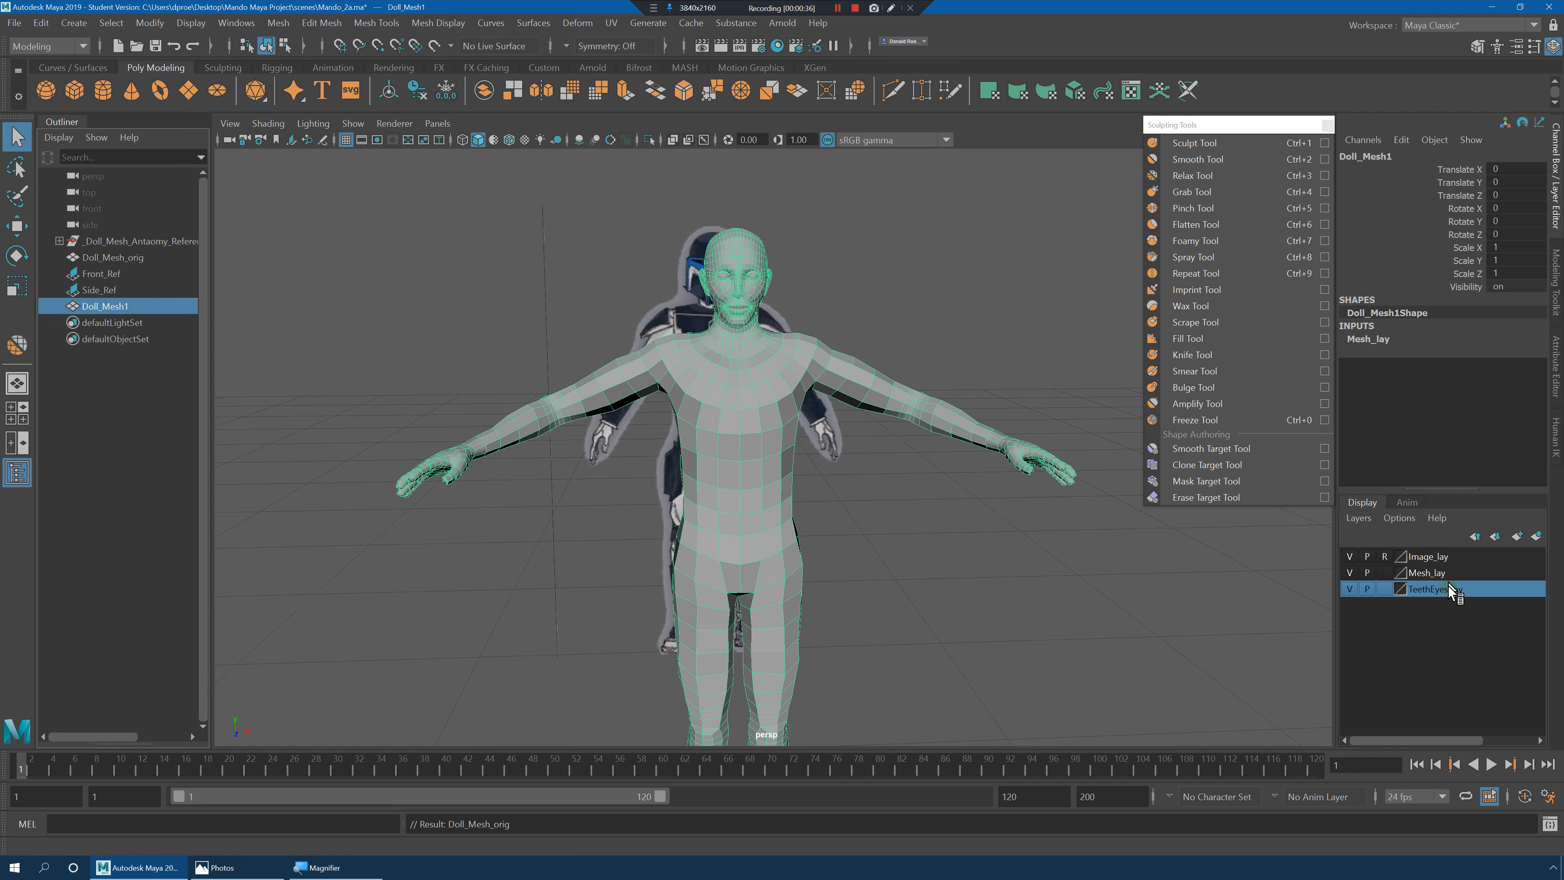
right_click(1412, 573)
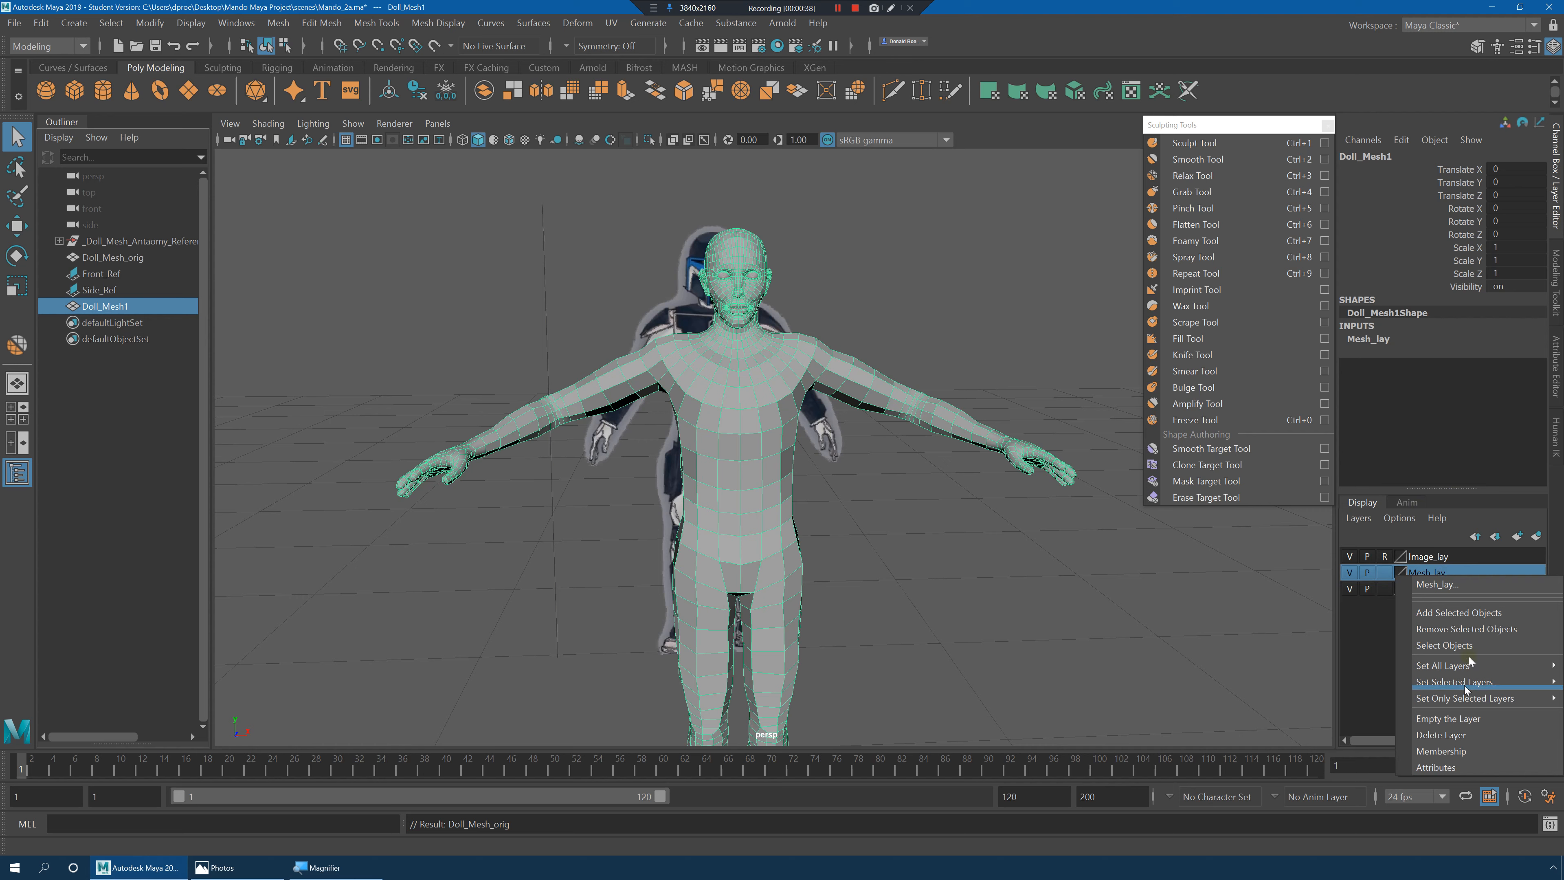
left_click(1466, 629)
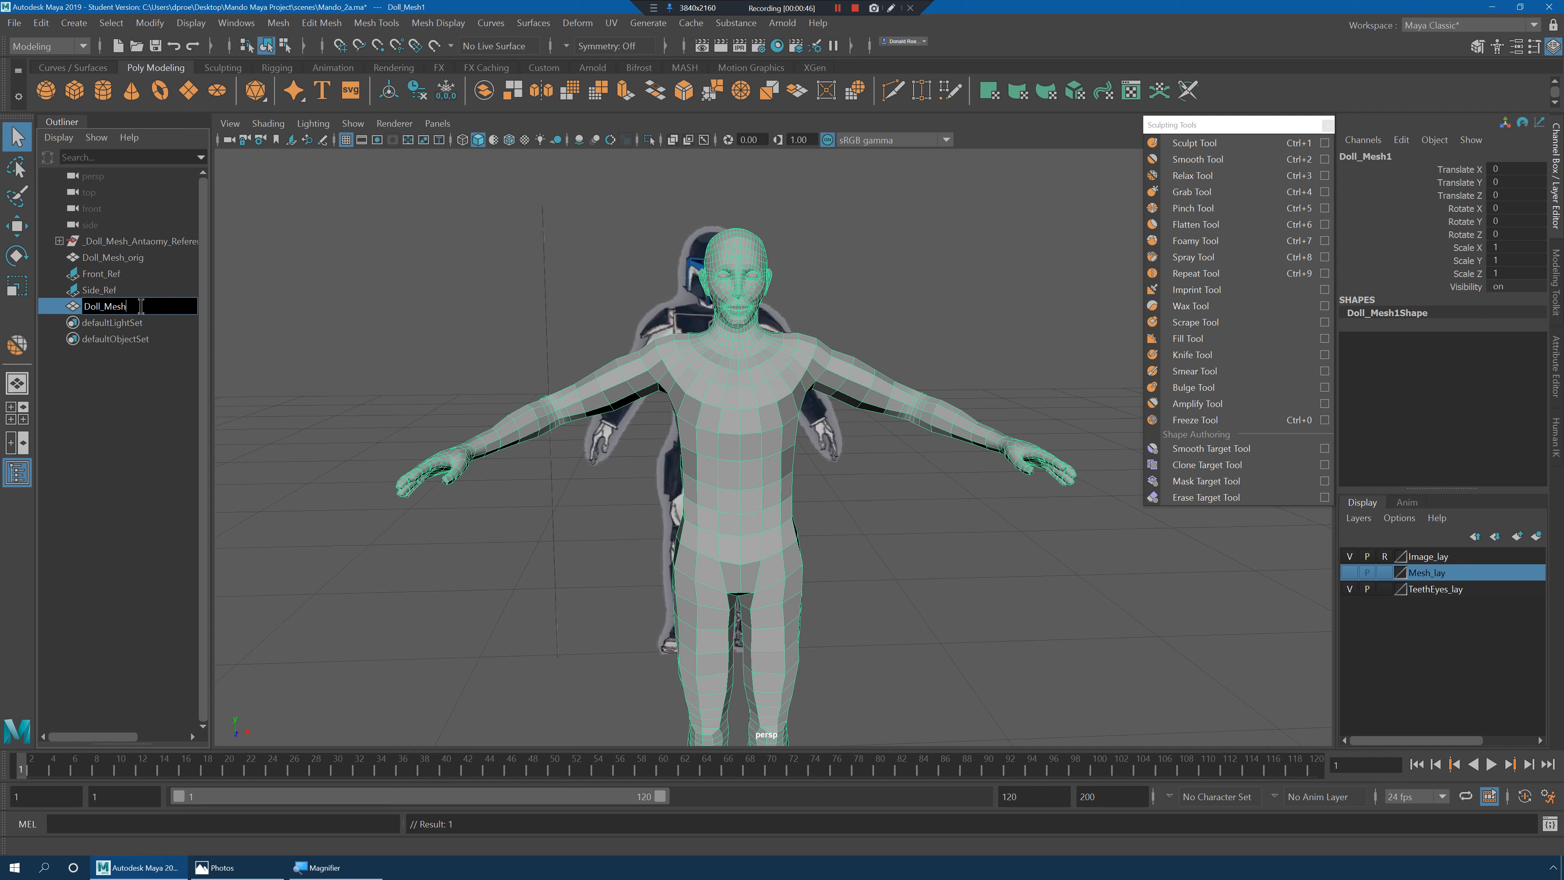
key("Return")
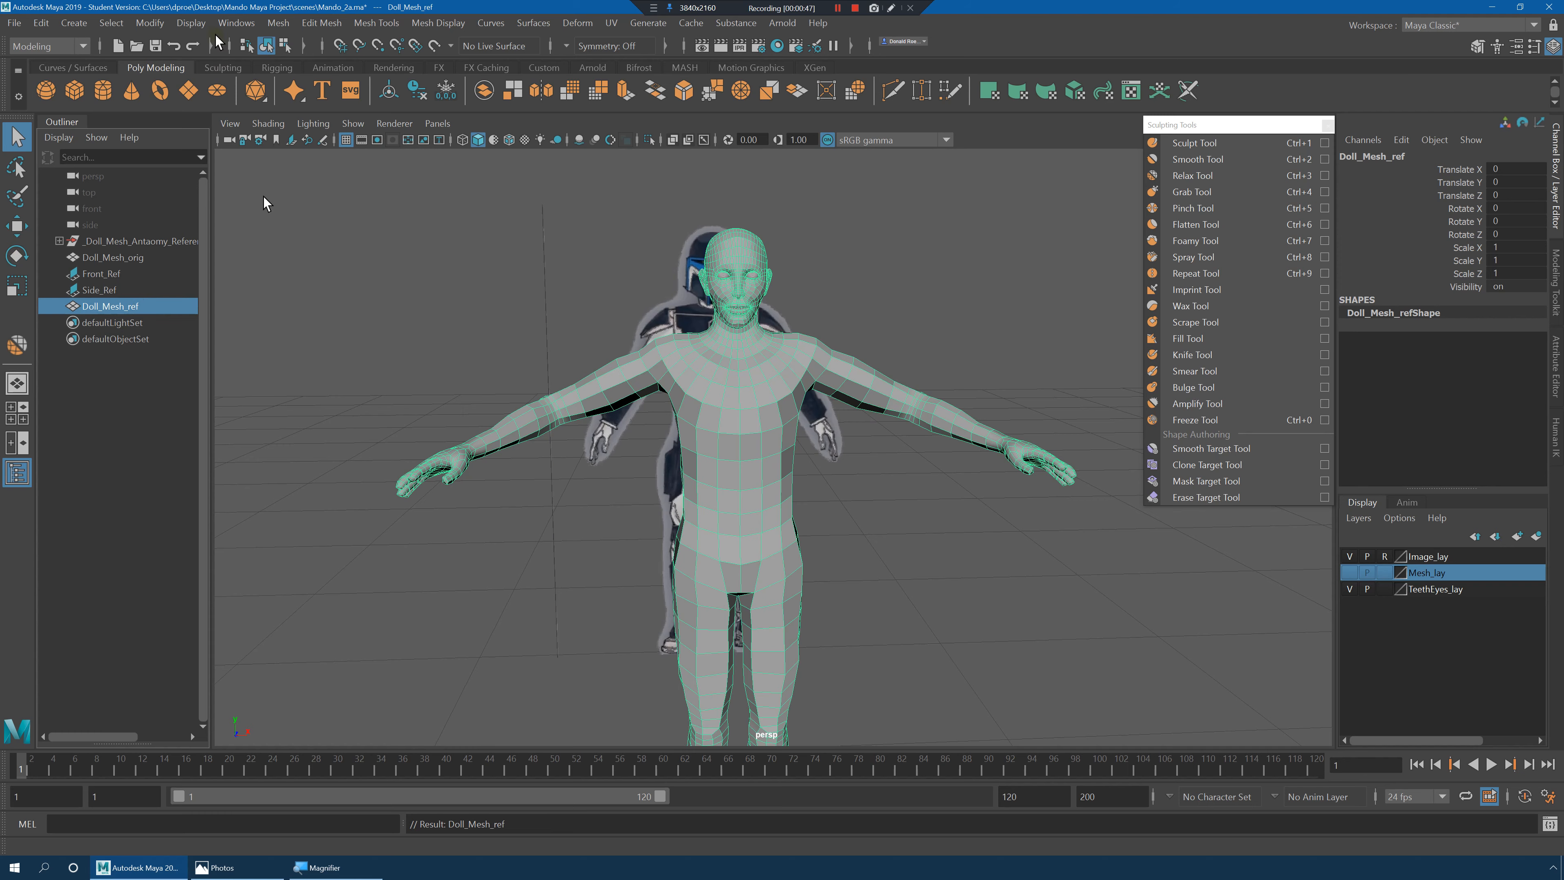
Apply a Smooth to the Doll_Mesh_ref body mesh and view its shaded surface up close.
left_click(276, 23)
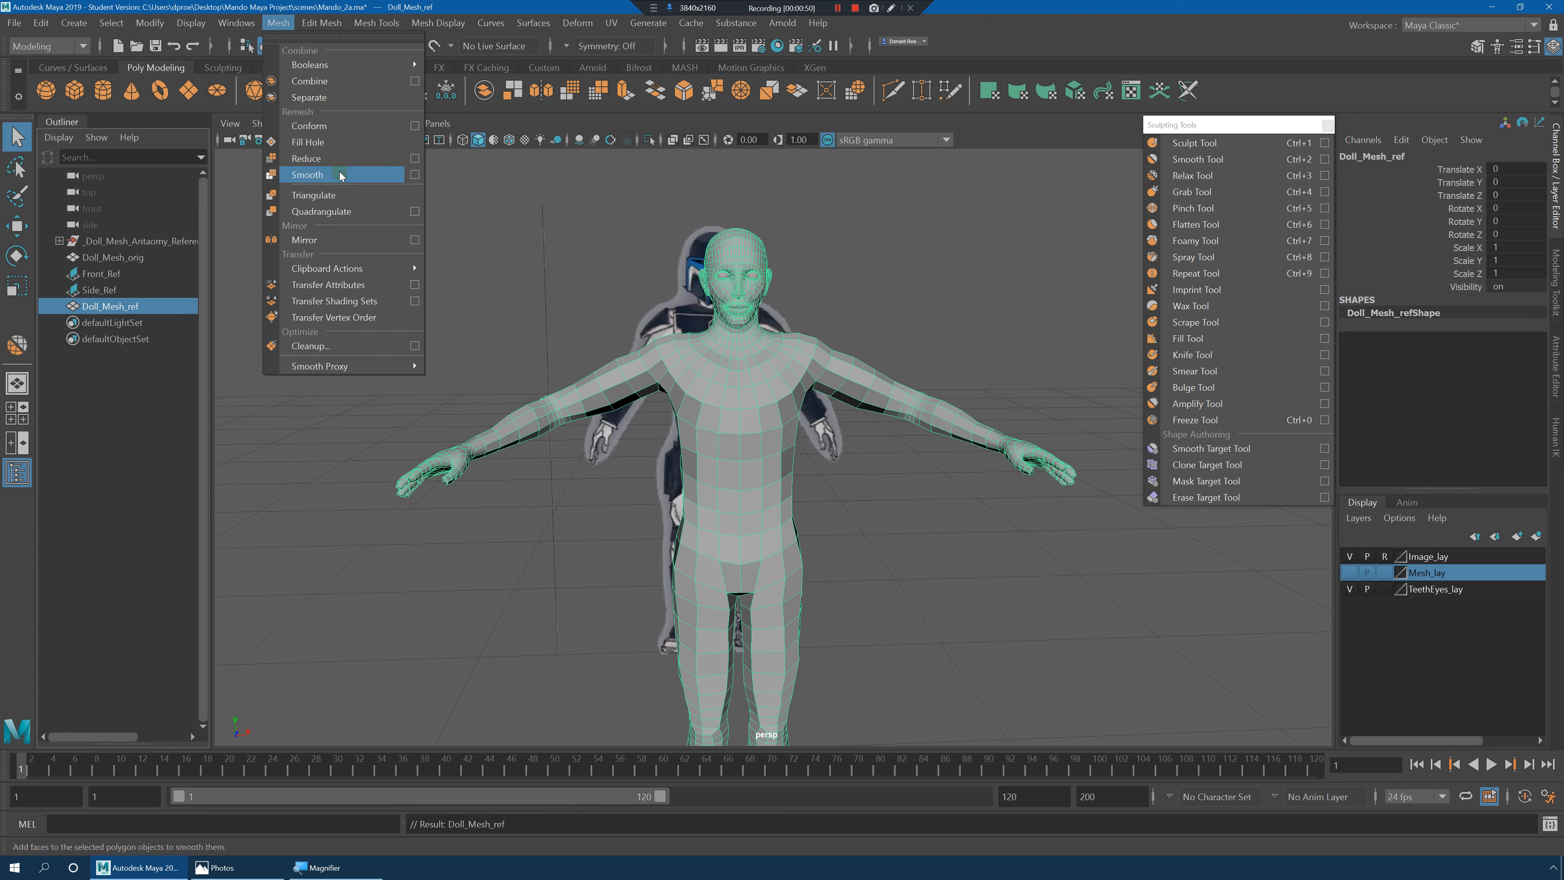
left_click(382, 179)
left_click(394, 266)
left_click(769, 463)
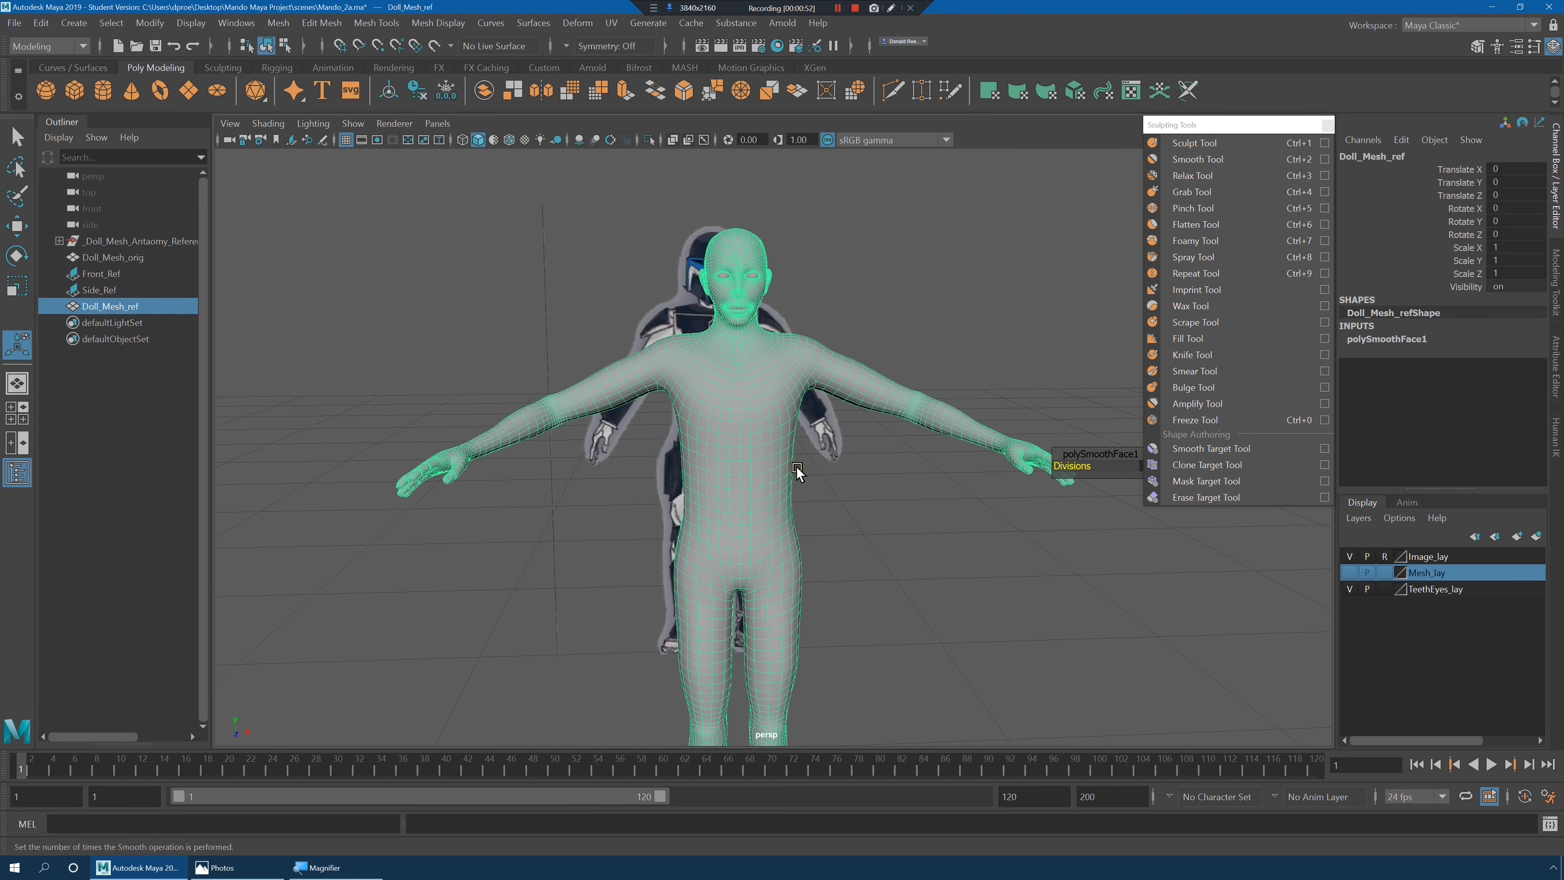
left_click(882, 505)
scroll(848, 489, "down", 3)
scroll(801, 468, "up", 8)
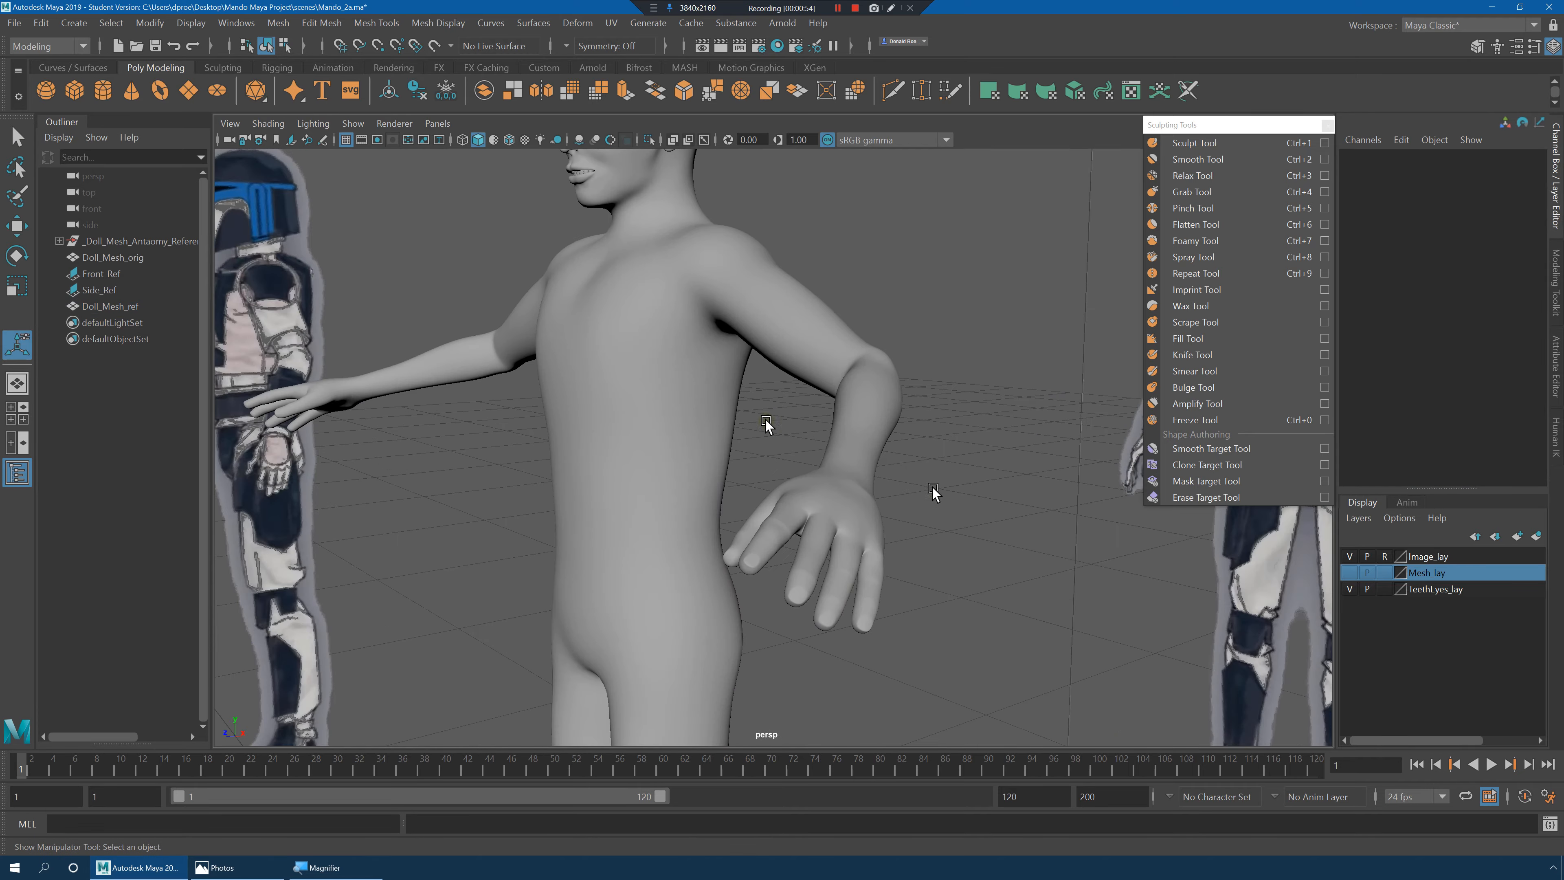
Smooth the Doll_Mesh_ref body a second time and check the denser mesh from the front.
left_click(743, 482)
scroll(785, 482, "up", 5)
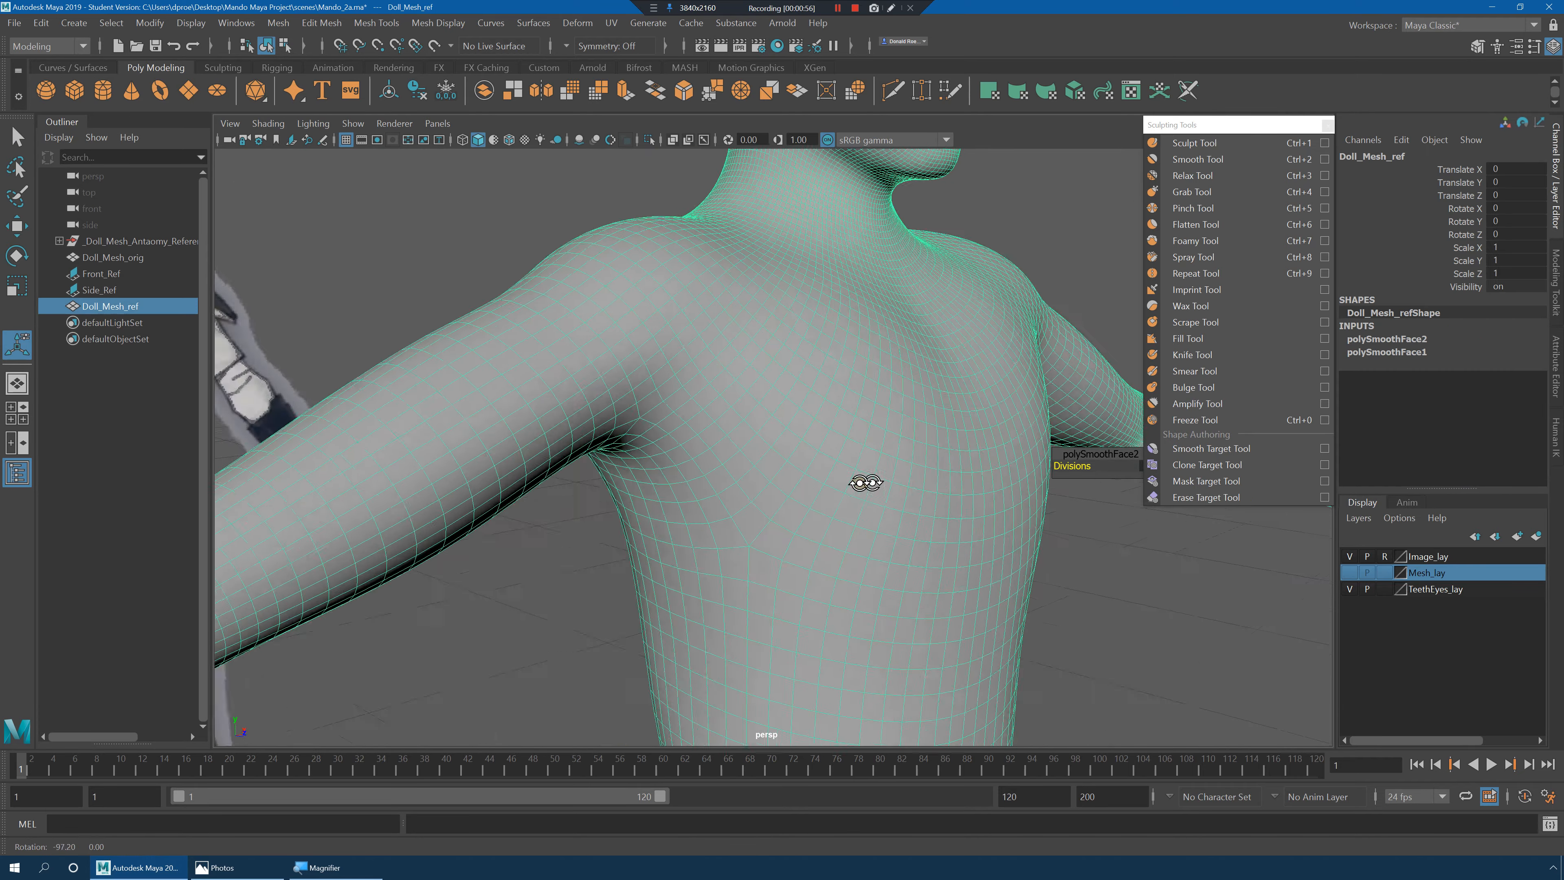
left_click_drag(862, 482, 821, 480, "alt")
scroll(800, 480, "down", 10)
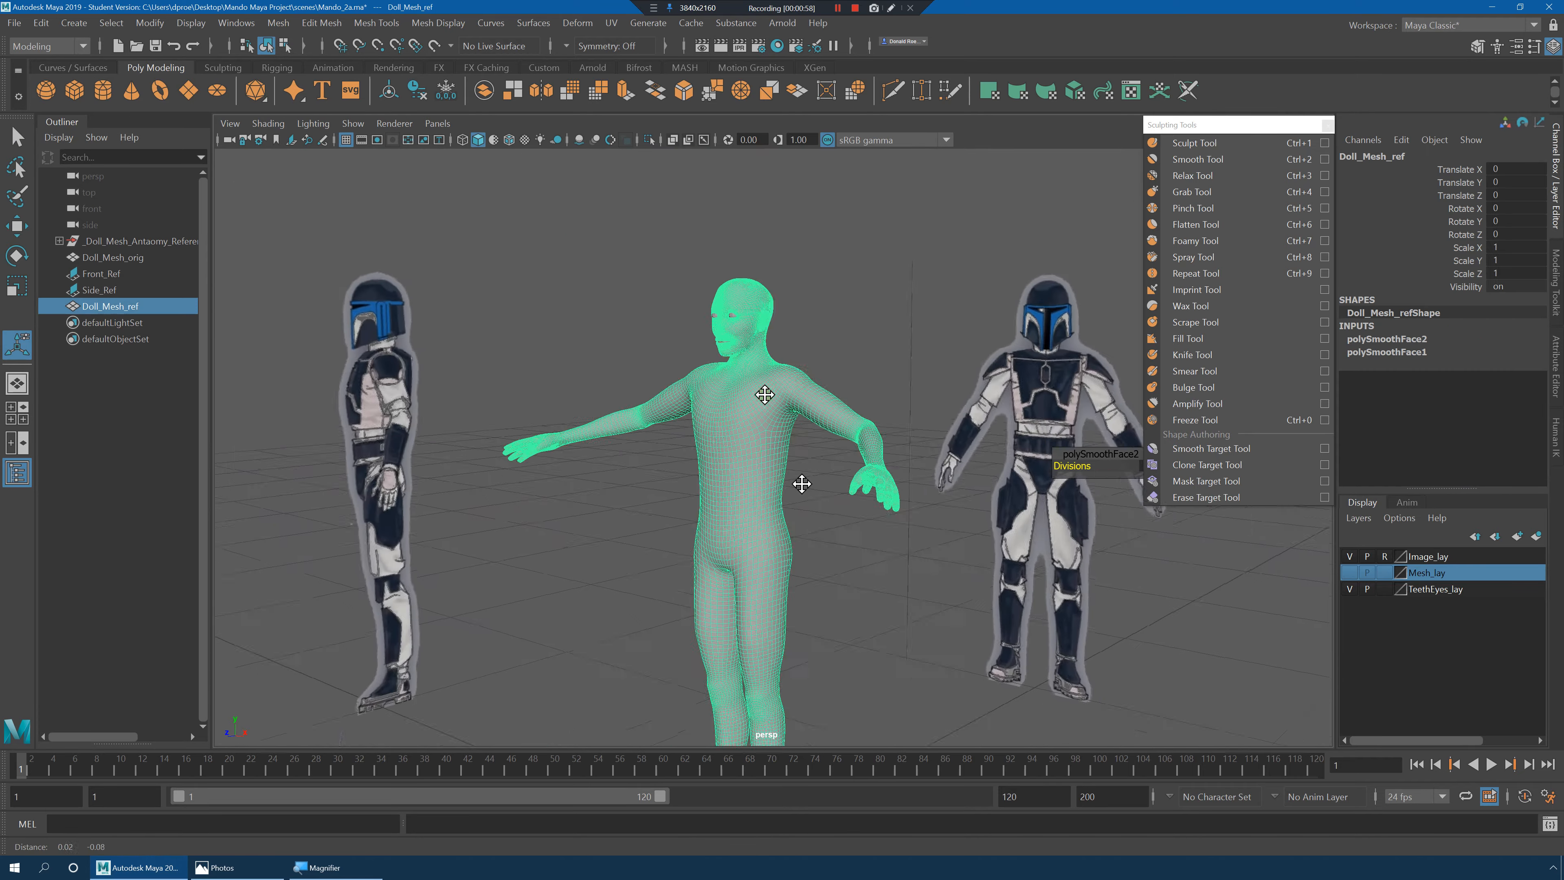
left_click_drag(695, 405, 786, 402, "alt")
right_click_drag(786, 401, 985, 506, "alt")
left_click_drag(949, 477, 903, 462, "alt")
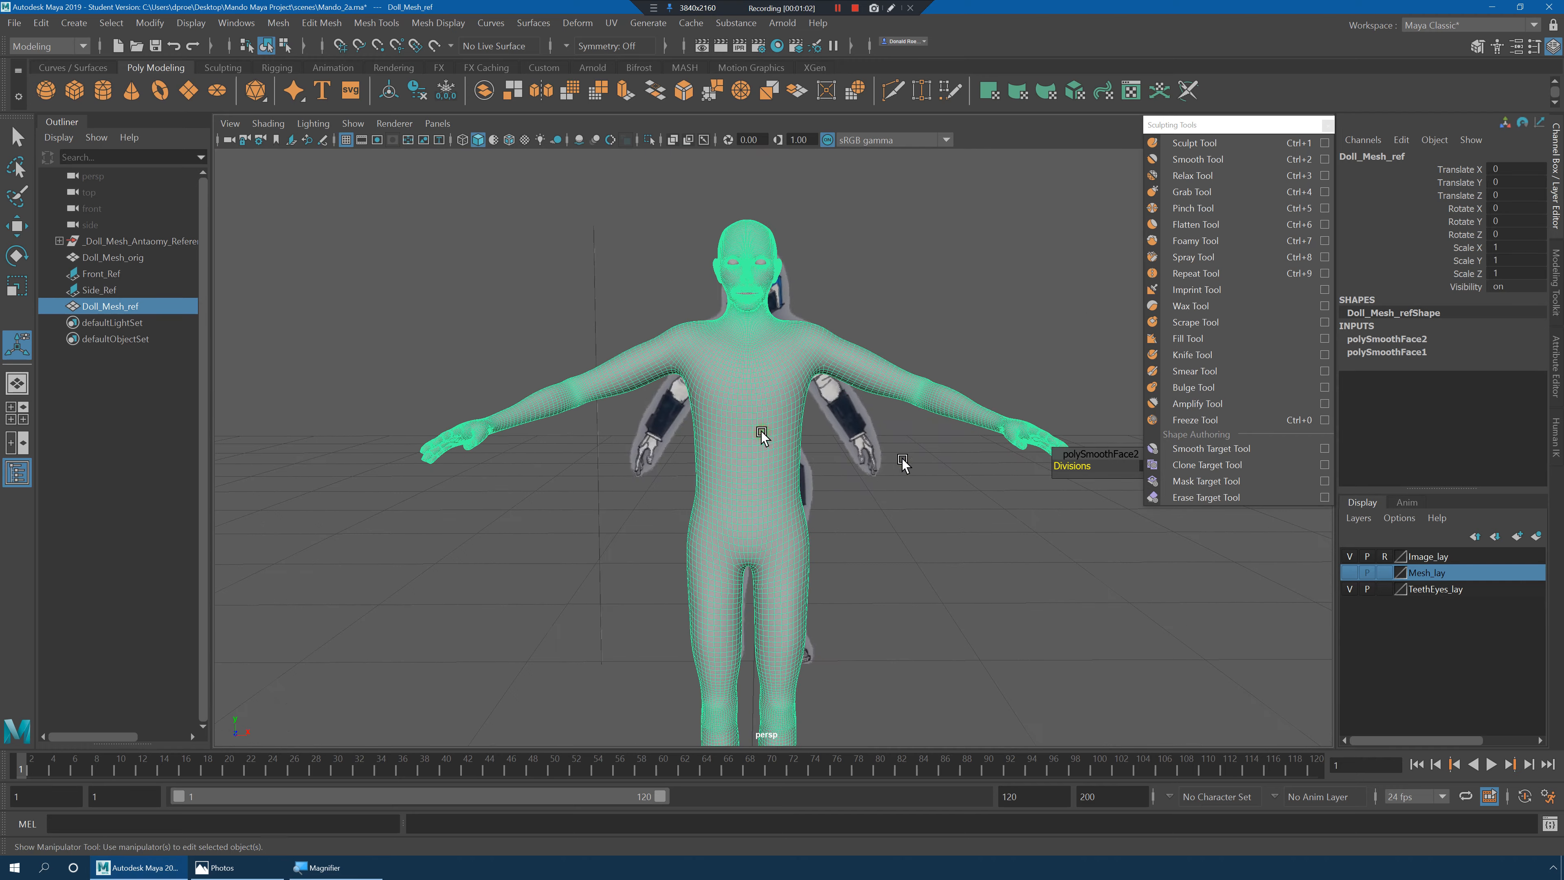
Make Doll_Mesh_ref a live surface and activate Quad Draw for drawing on it.
right_click(780, 393)
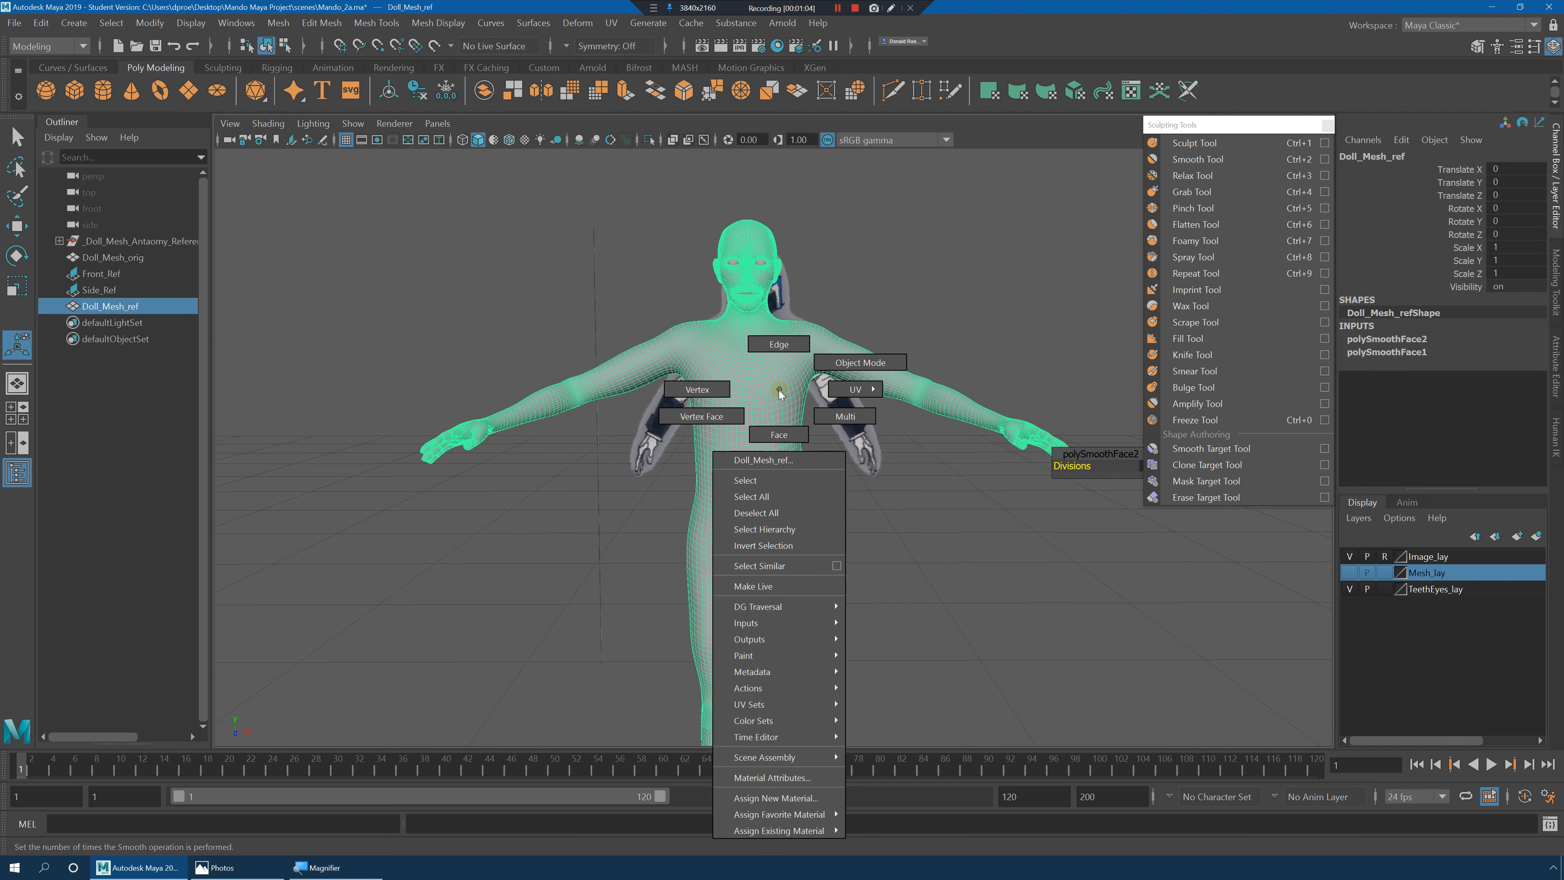
left_click(777, 588)
left_click(1477, 47)
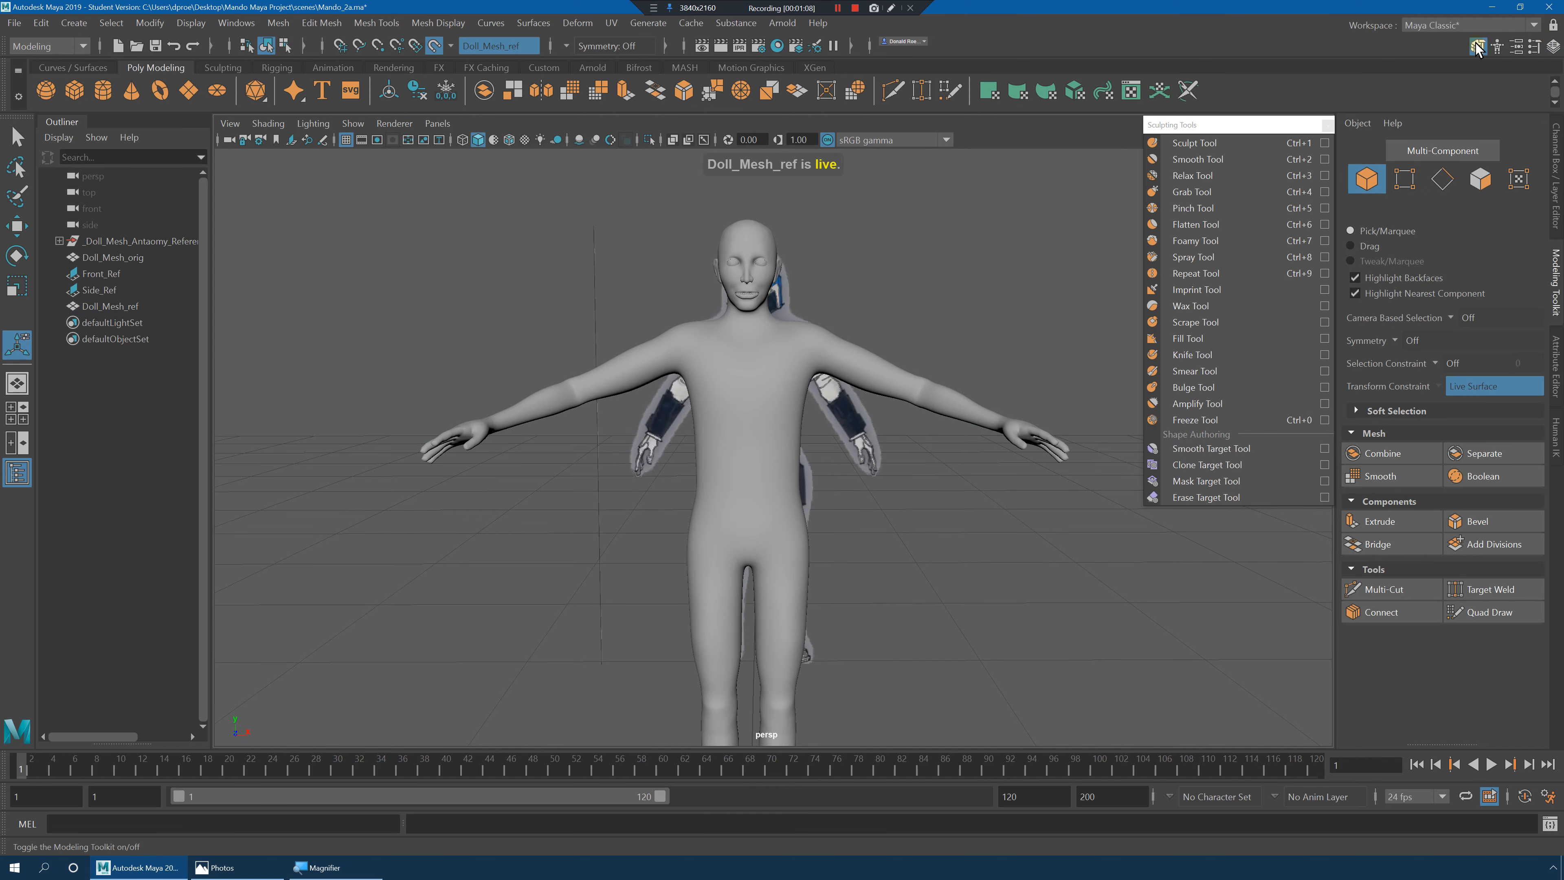
left_click(1477, 612)
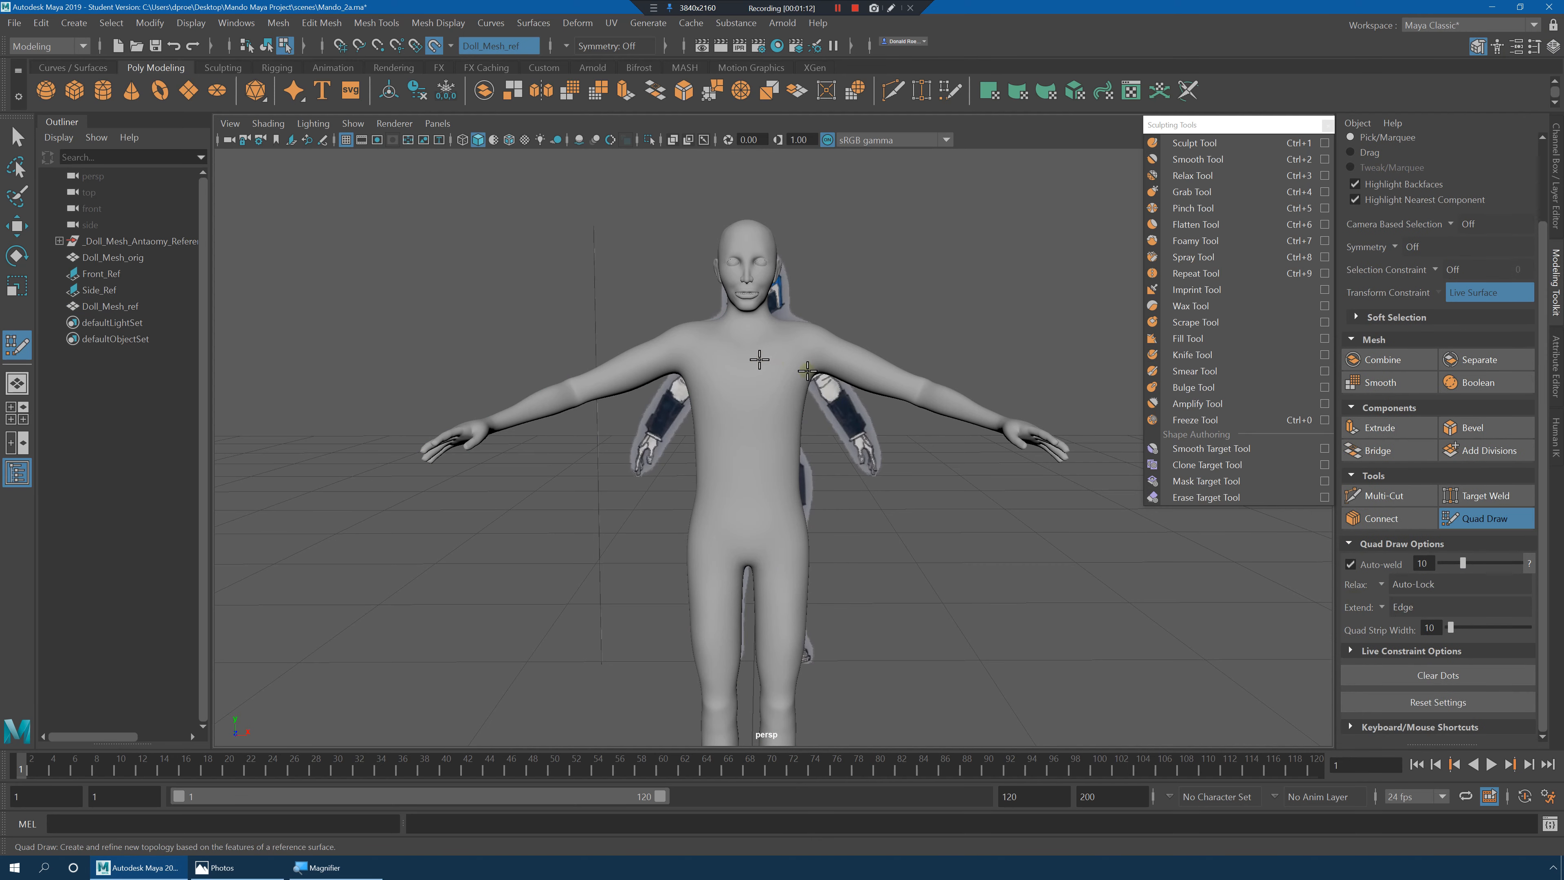
scroll(760, 360, "up", 3)
Show Wireframe on Shaded in the perspective view and frame the head and upper torso.
left_click(262, 124)
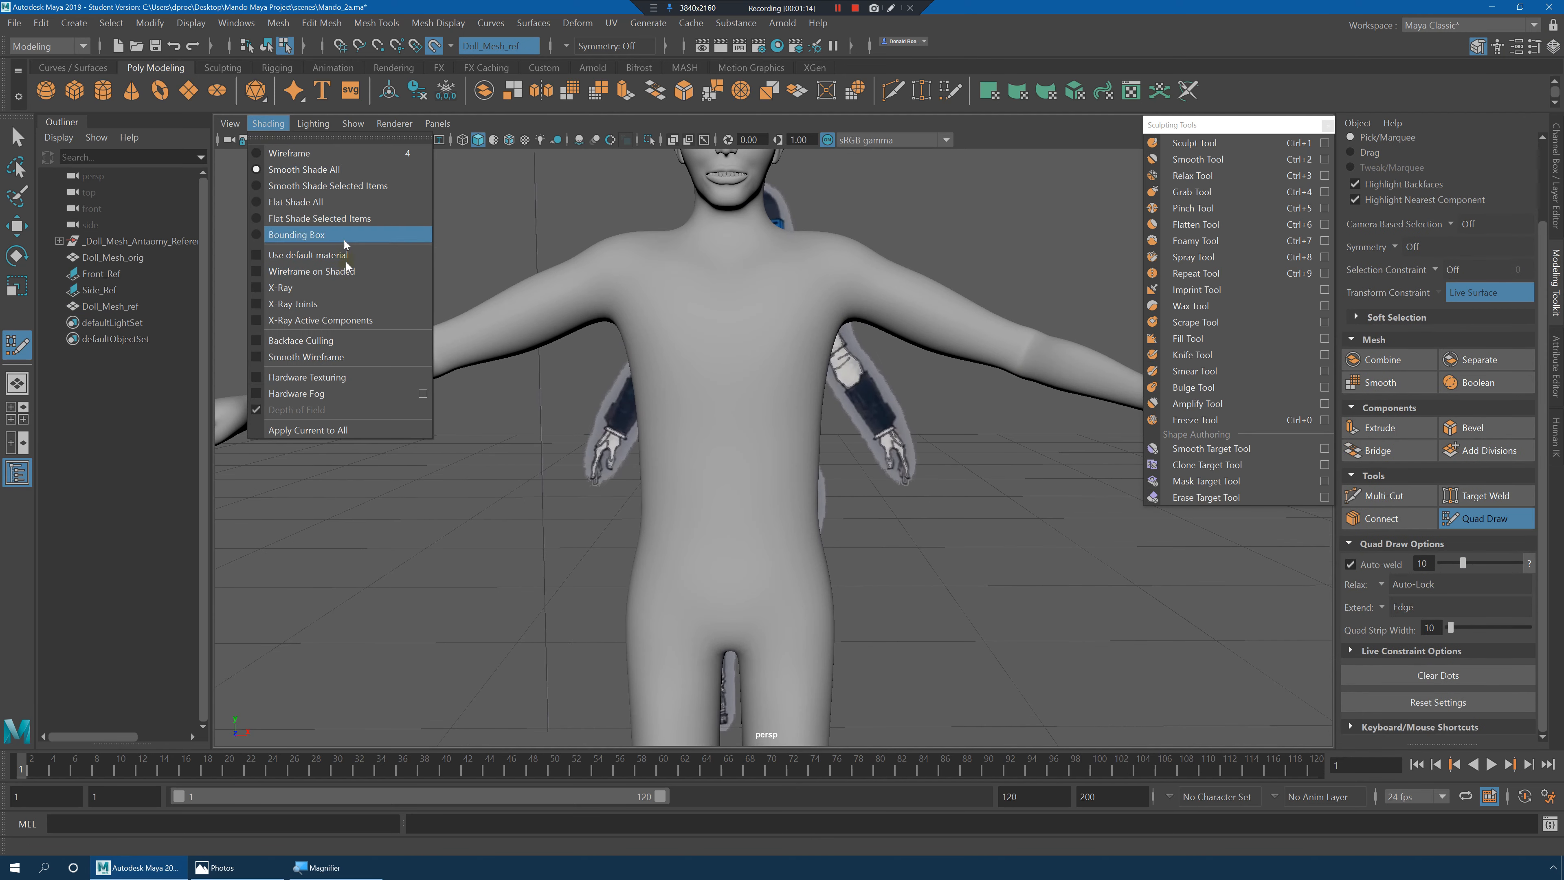
left_click(335, 272)
middle_click_drag(751, 289, 781, 357, "alt")
scroll(781, 357, "up", 3)
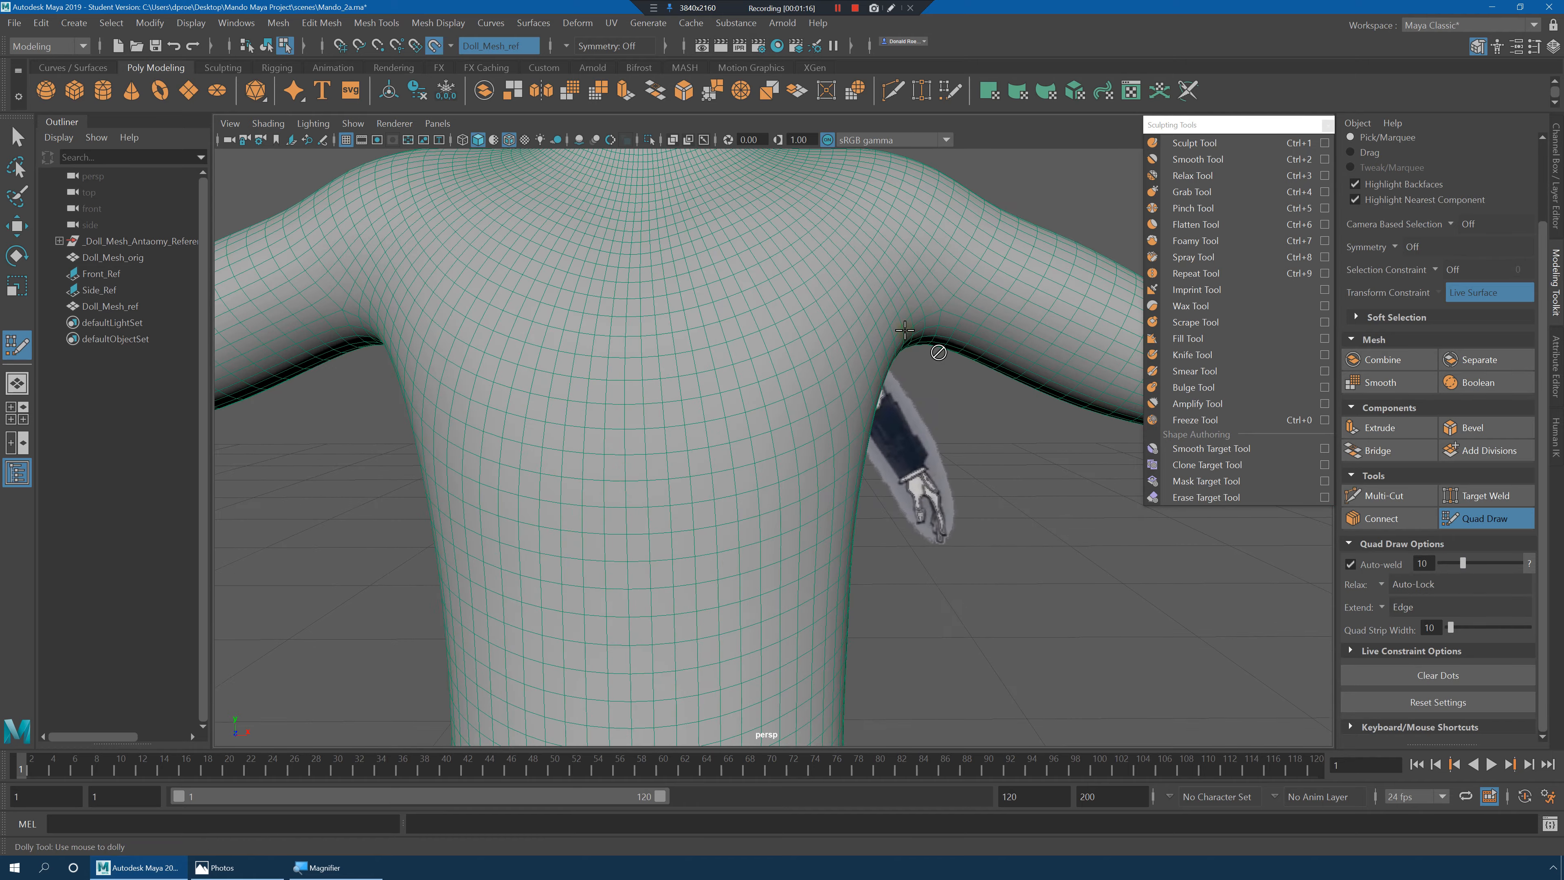
mouse_move(781, 357)
left_mouse_down("alt")
mouse_move(785, 322)
mouse_move(846, 315)
mouse_move(782, 329)
left_mouse_up("alt")
middle_click_drag(782, 328, 814, 403, "alt")
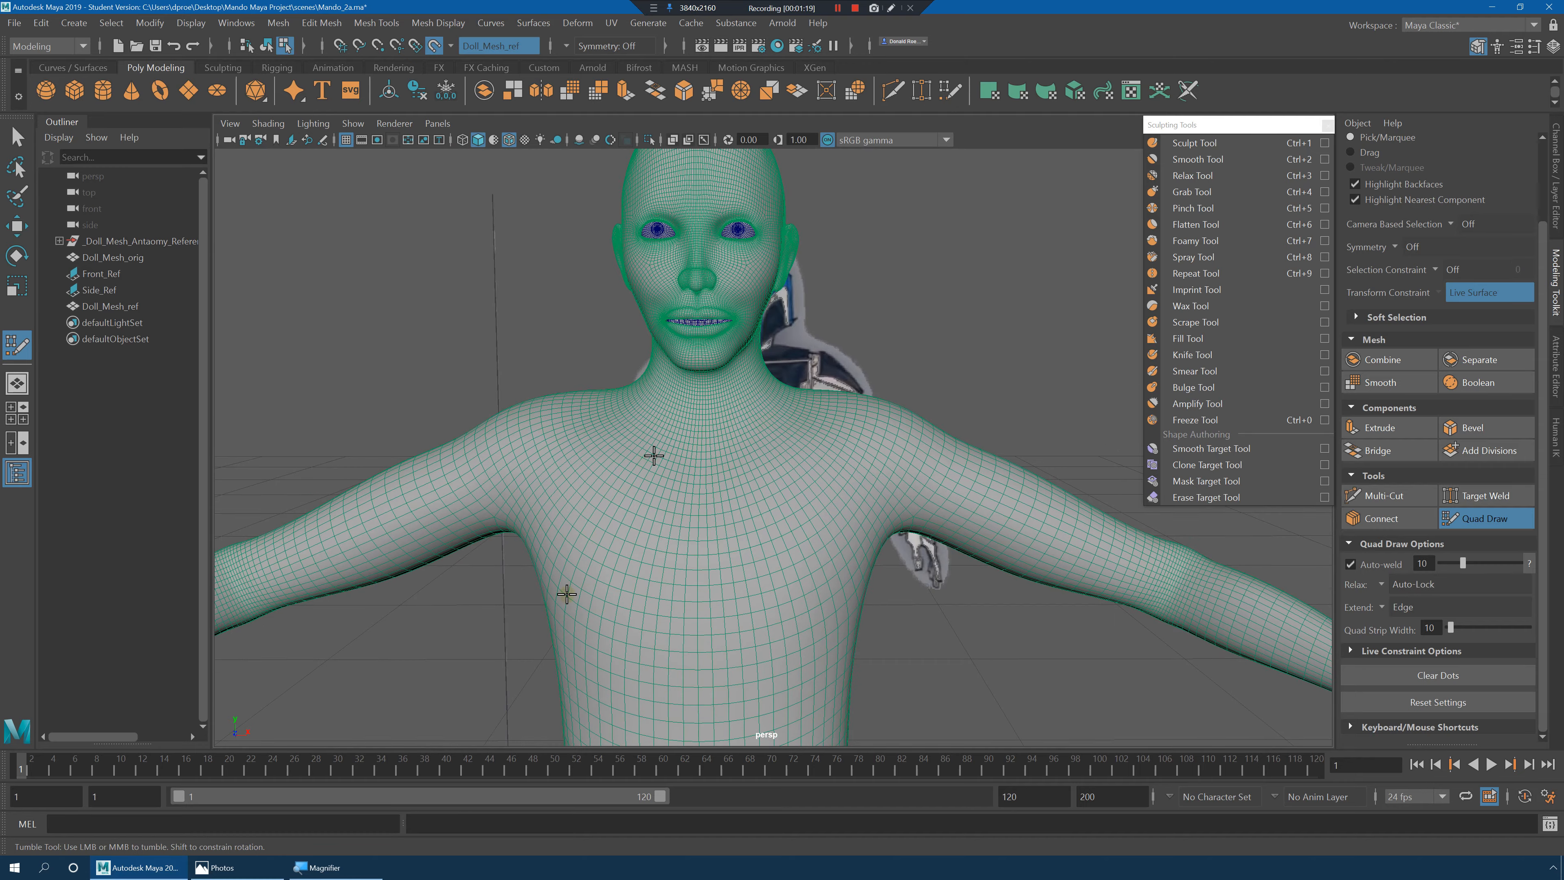
Switch to Photos to examine the Mandalorian reference collage for armor and helmet designs, then return to Maya.
left_click(219, 867)
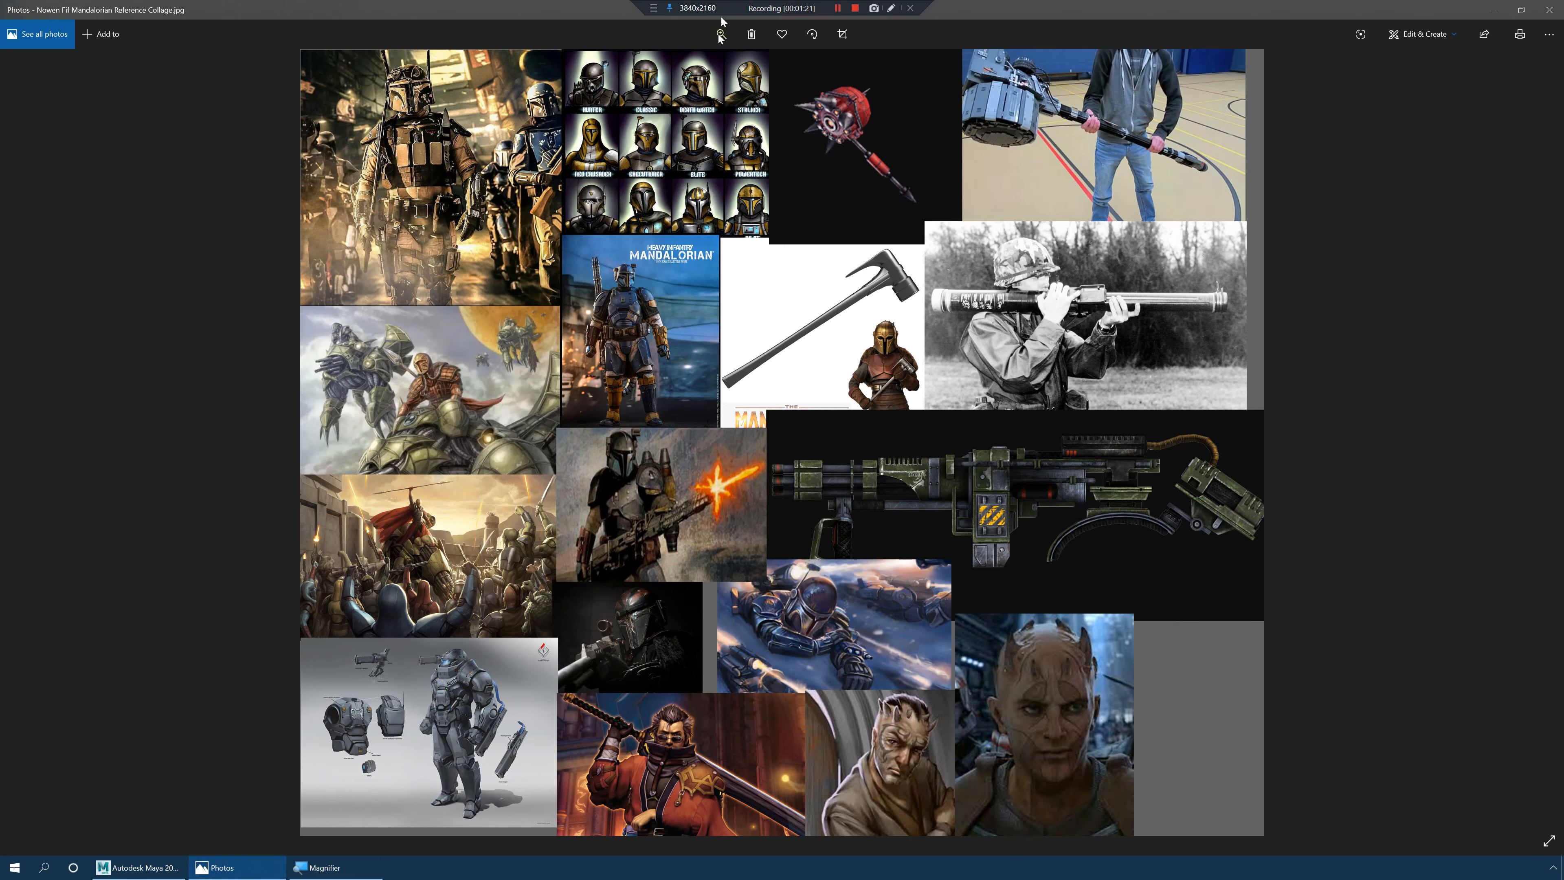
left_click_drag(664, 65, 696, 65)
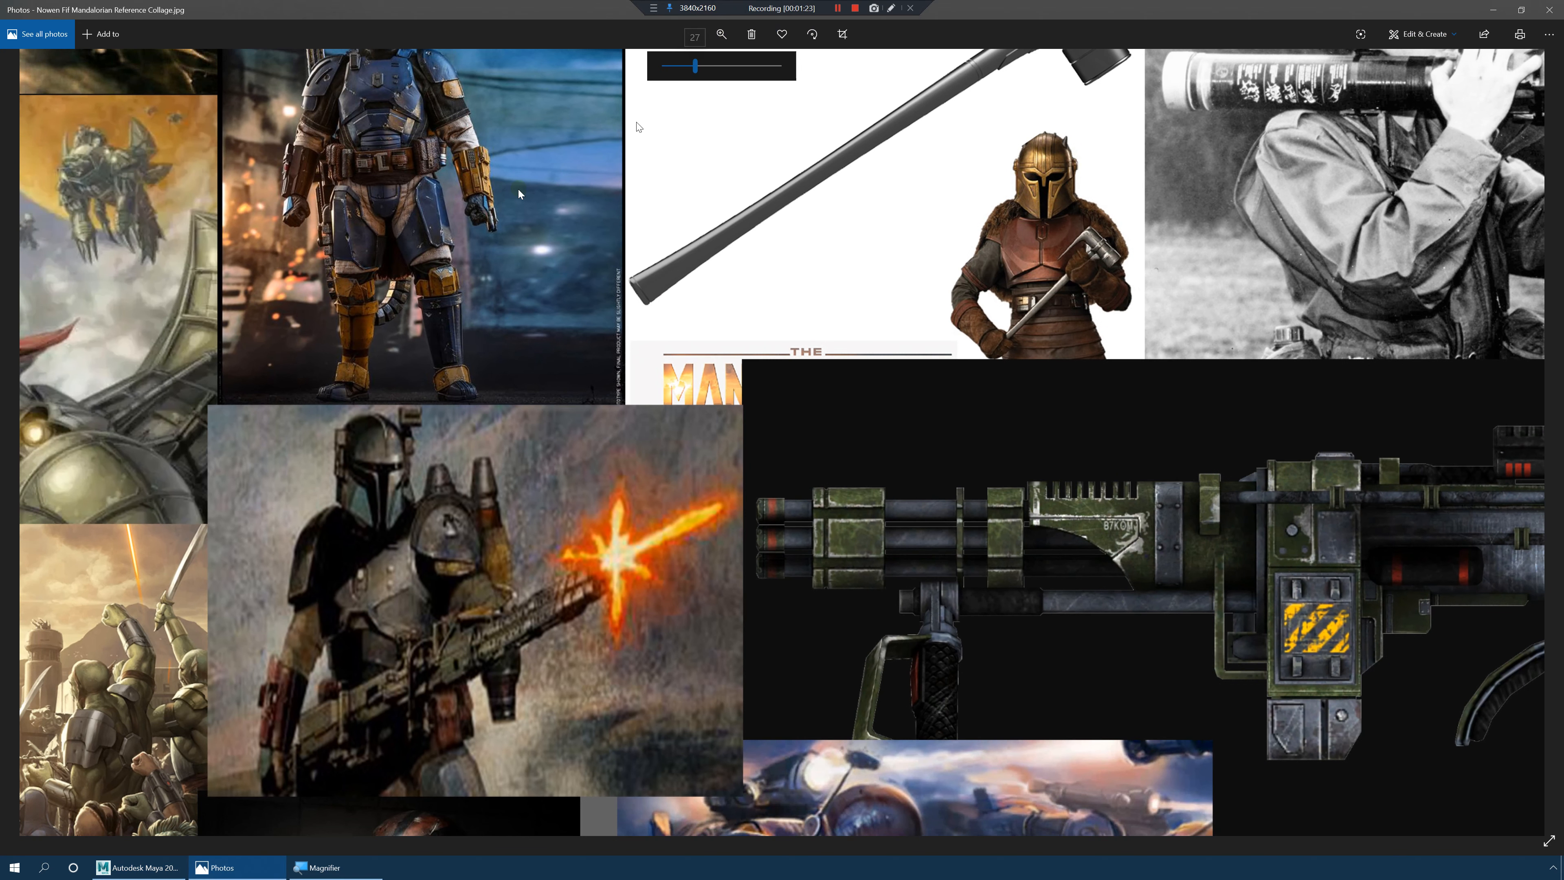
left_click_drag(565, 213, 786, 484)
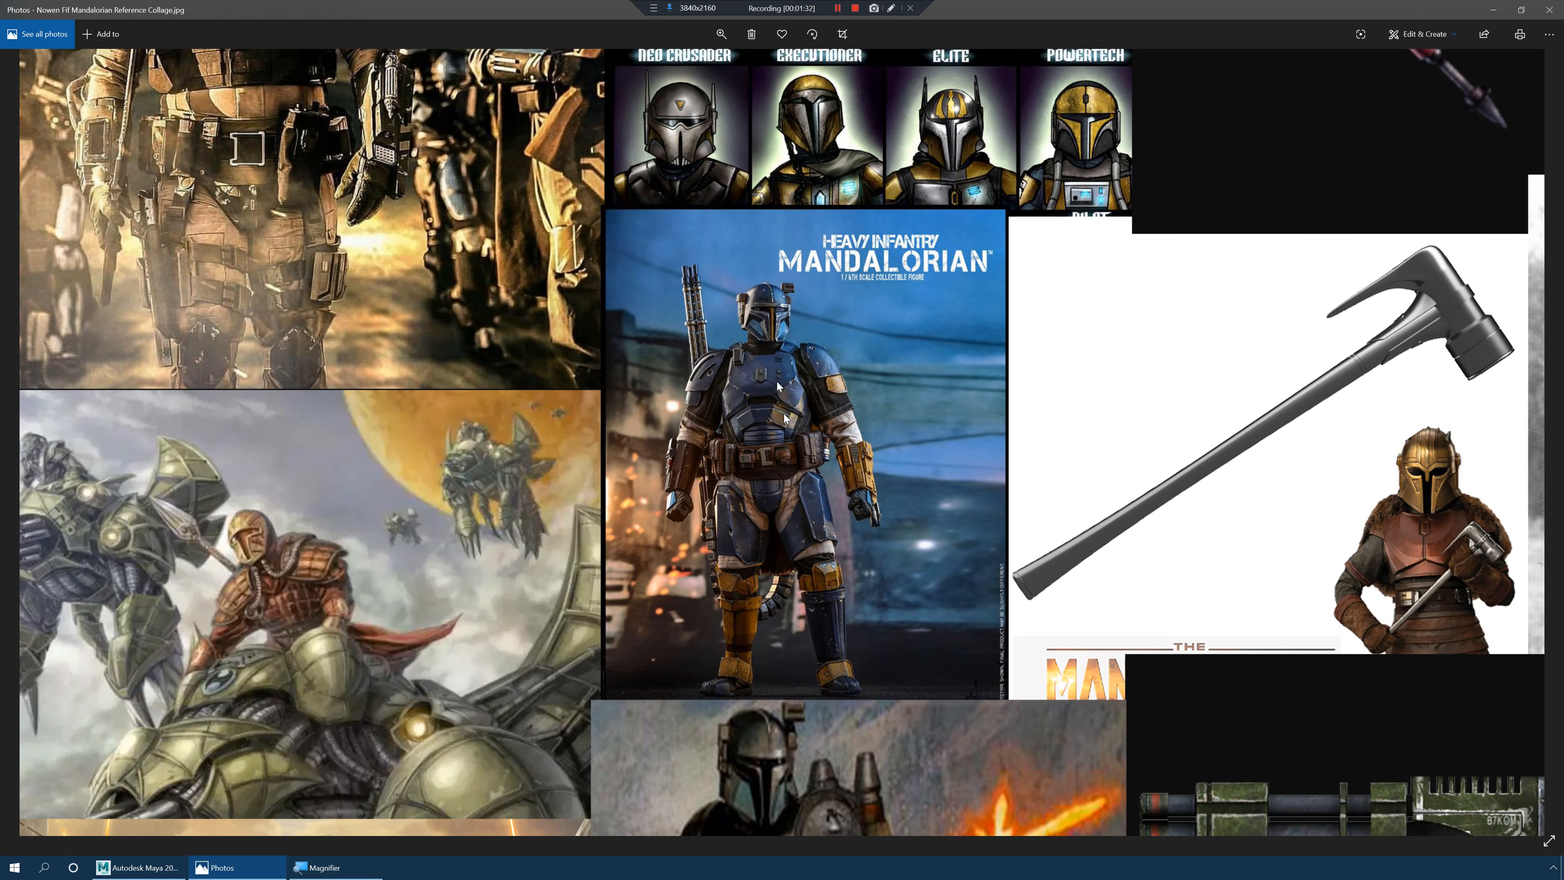
left_click_drag(769, 463, 1049, 653)
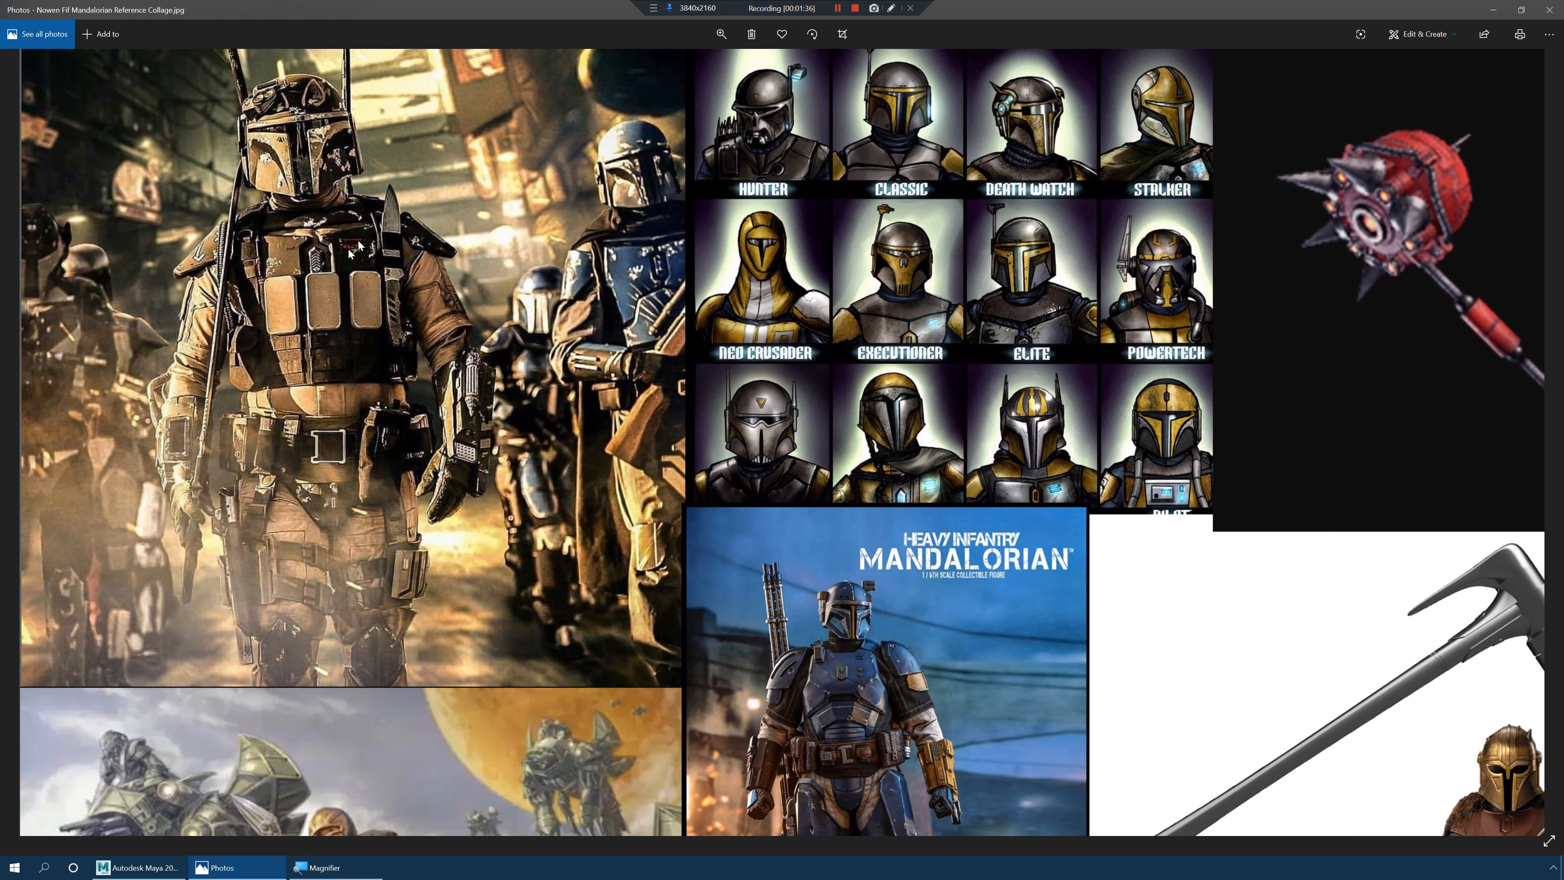
left_click_drag(694, 517, 608, 226)
scroll(770, 333, "down", 5)
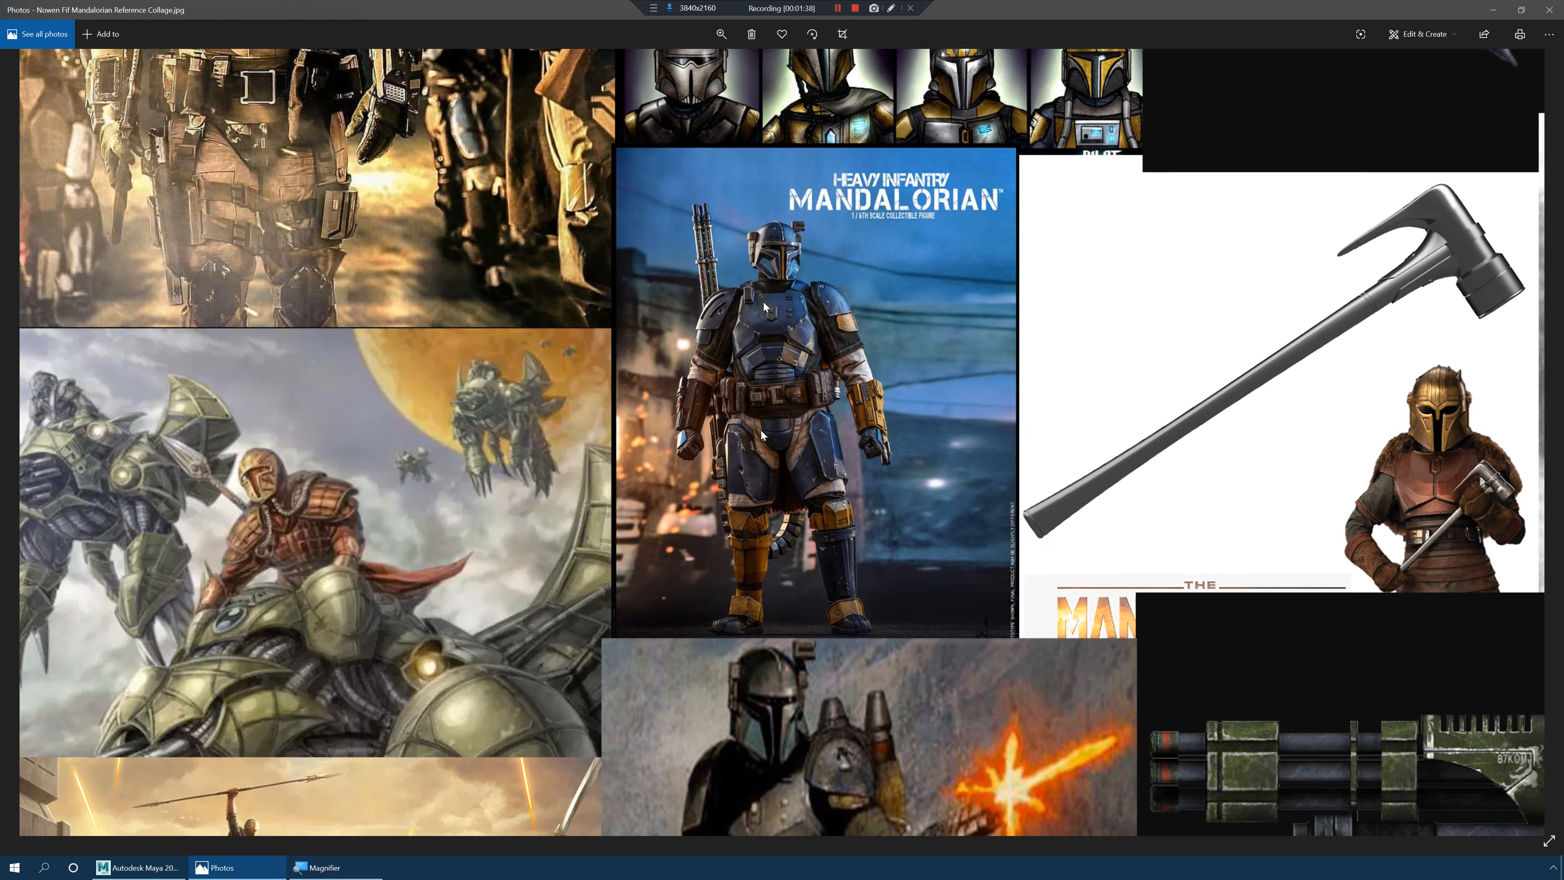
scroll(645, 387, "down", 4)
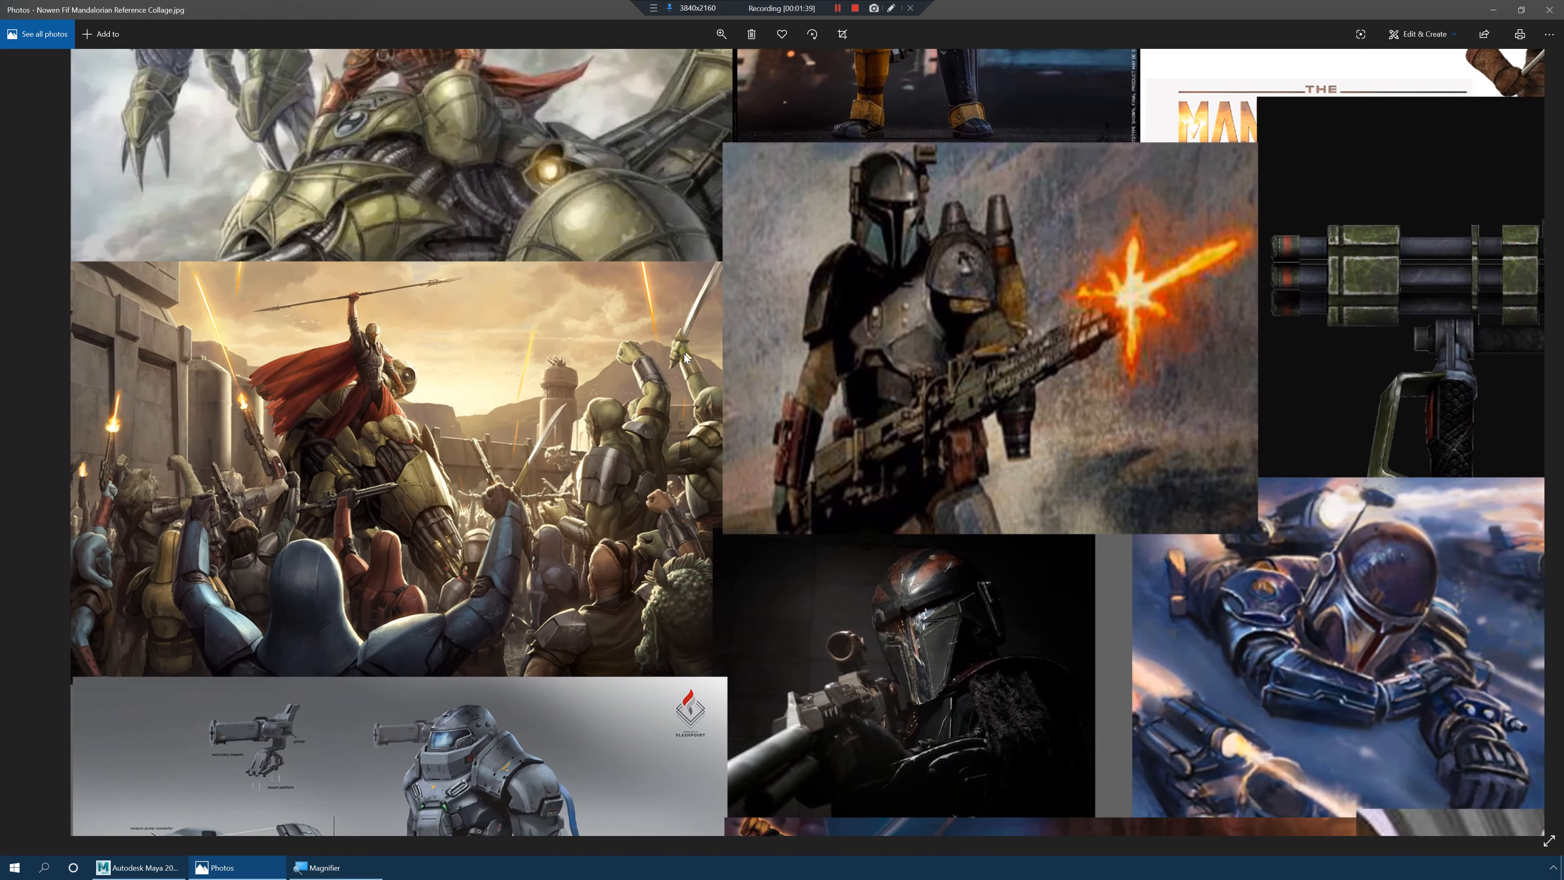
scroll(597, 383, "down", 3)
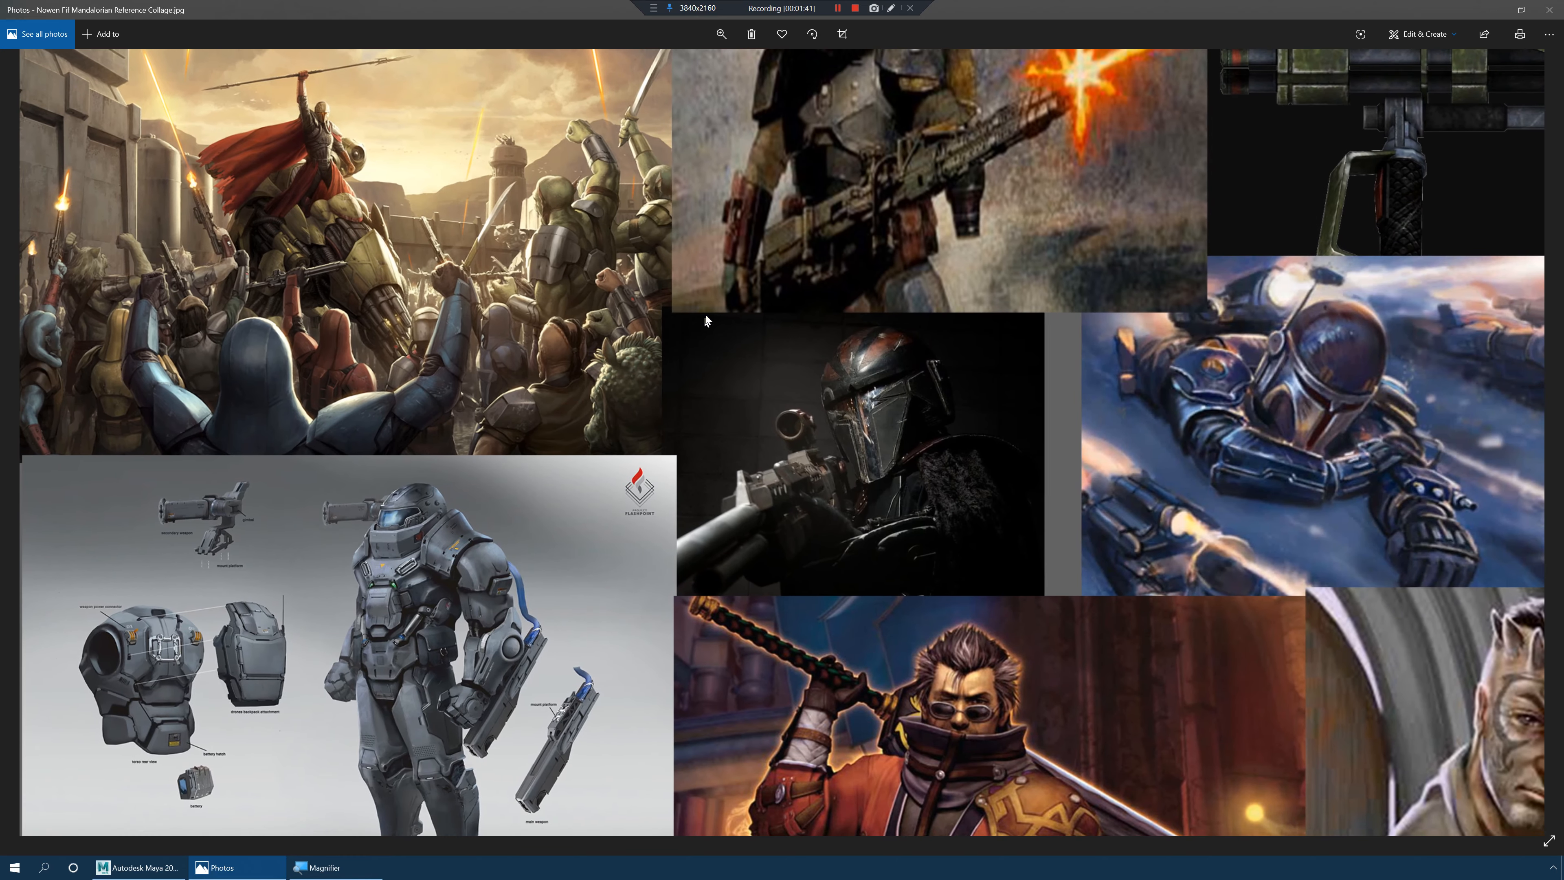
scroll(690, 237, "up", 10)
scroll(801, 456, "up", 8)
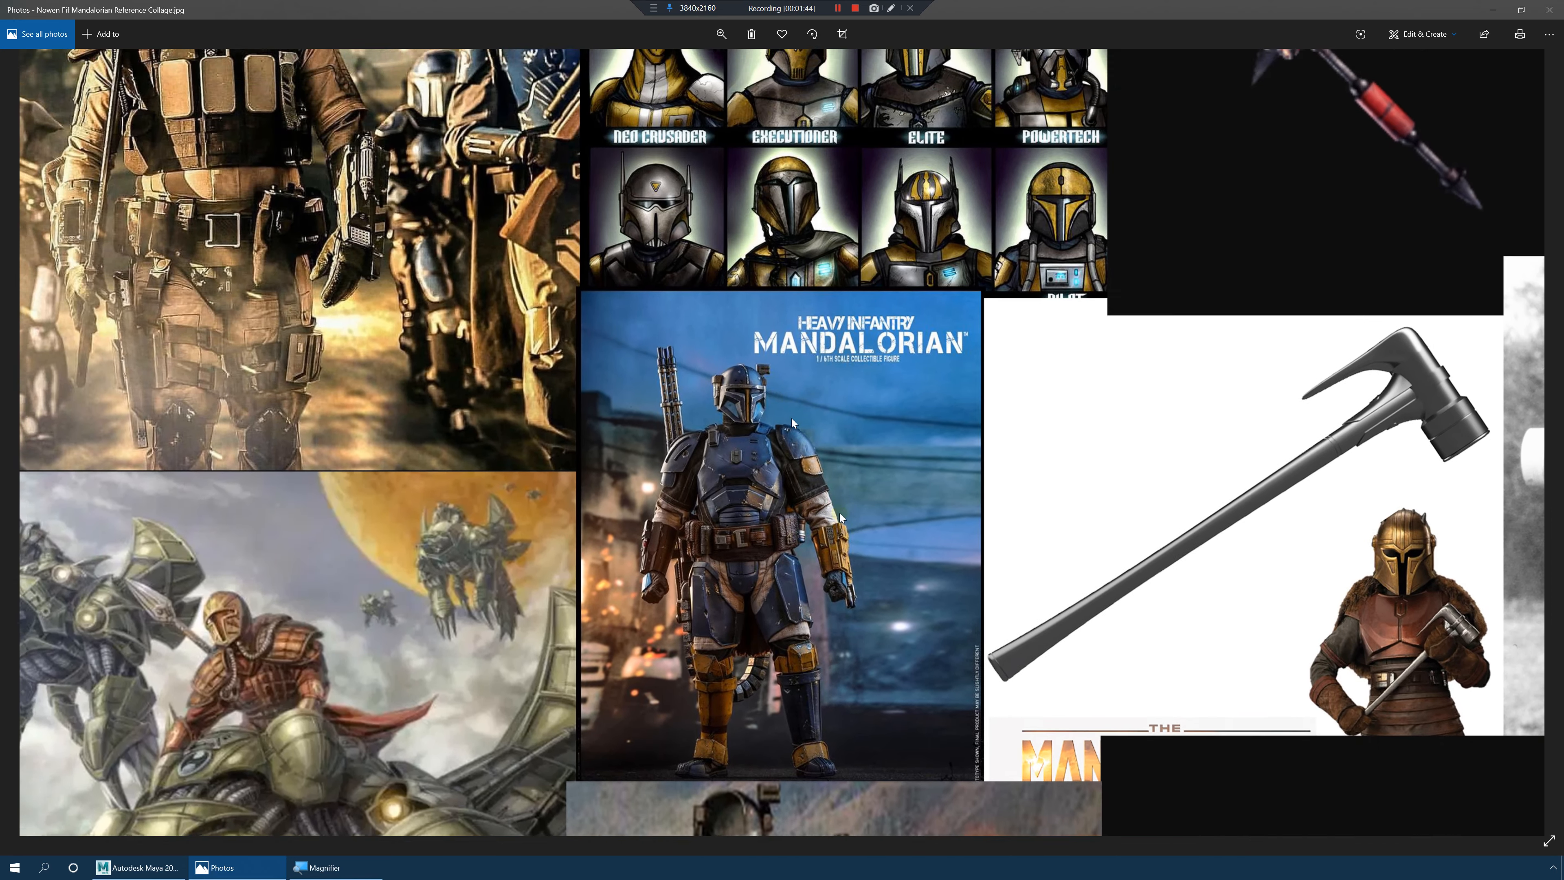
scroll(677, 400, "up", 2)
scroll(748, 493, "down", 2)
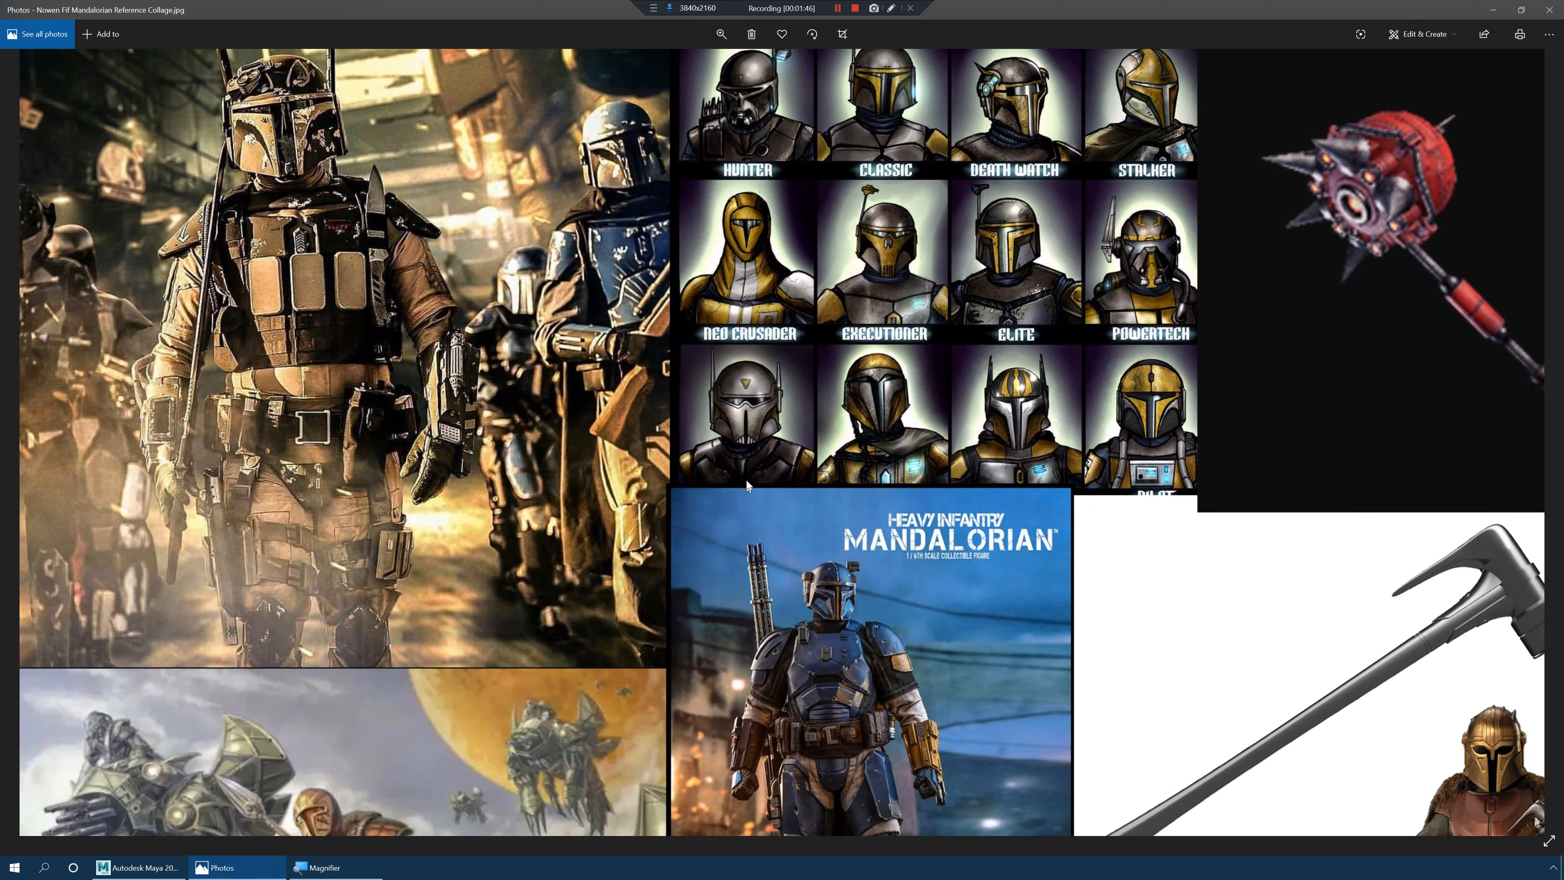
scroll(766, 480, "up", 2)
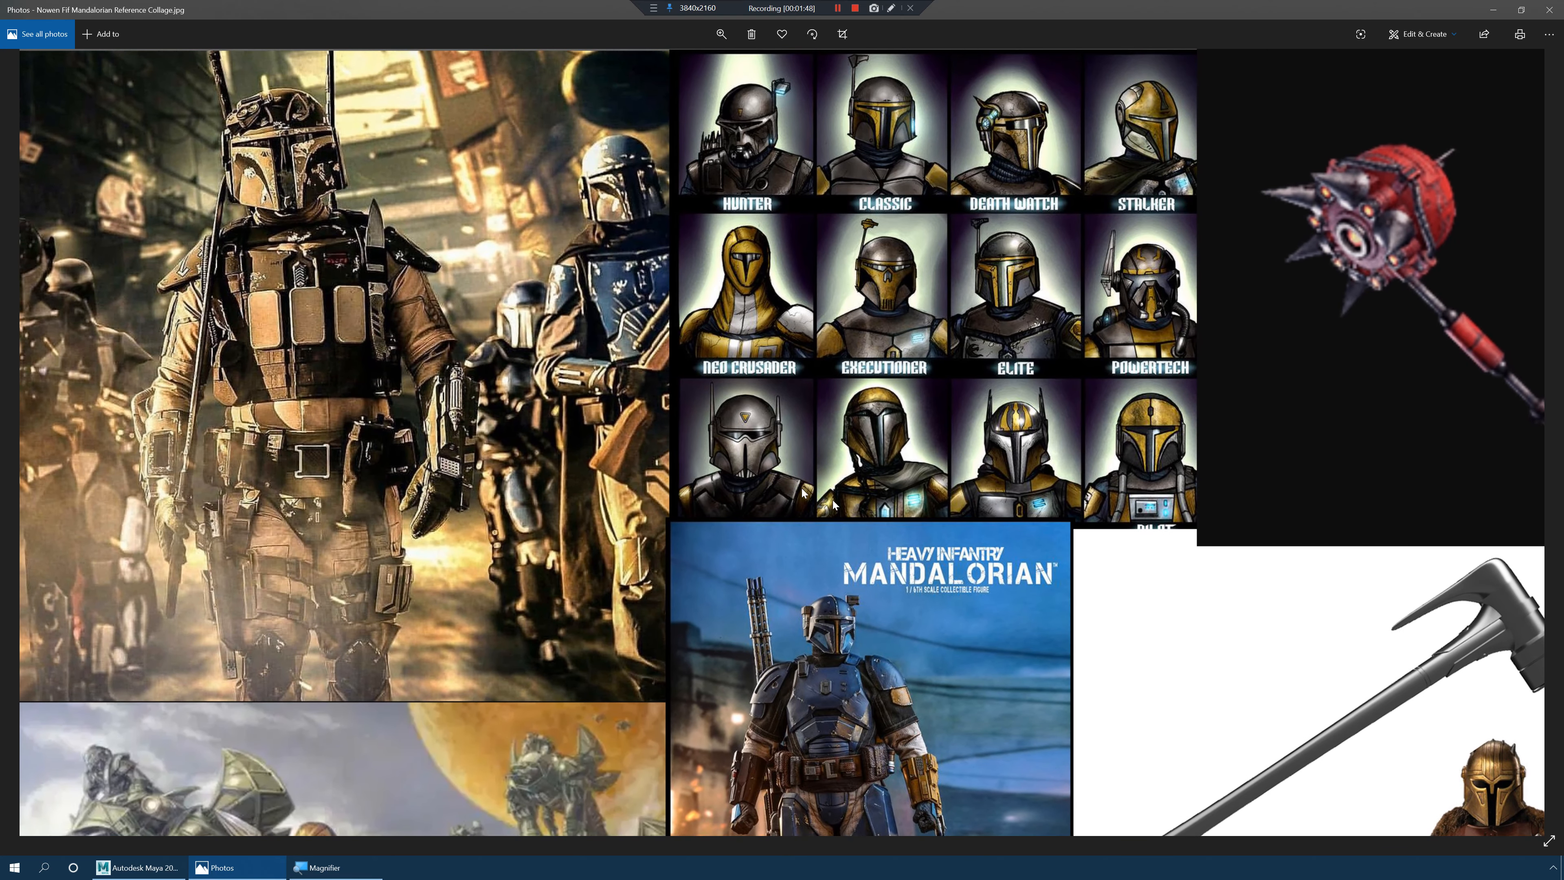
left_click_drag(840, 498, 708, 247)
scroll(786, 462, "down", 2)
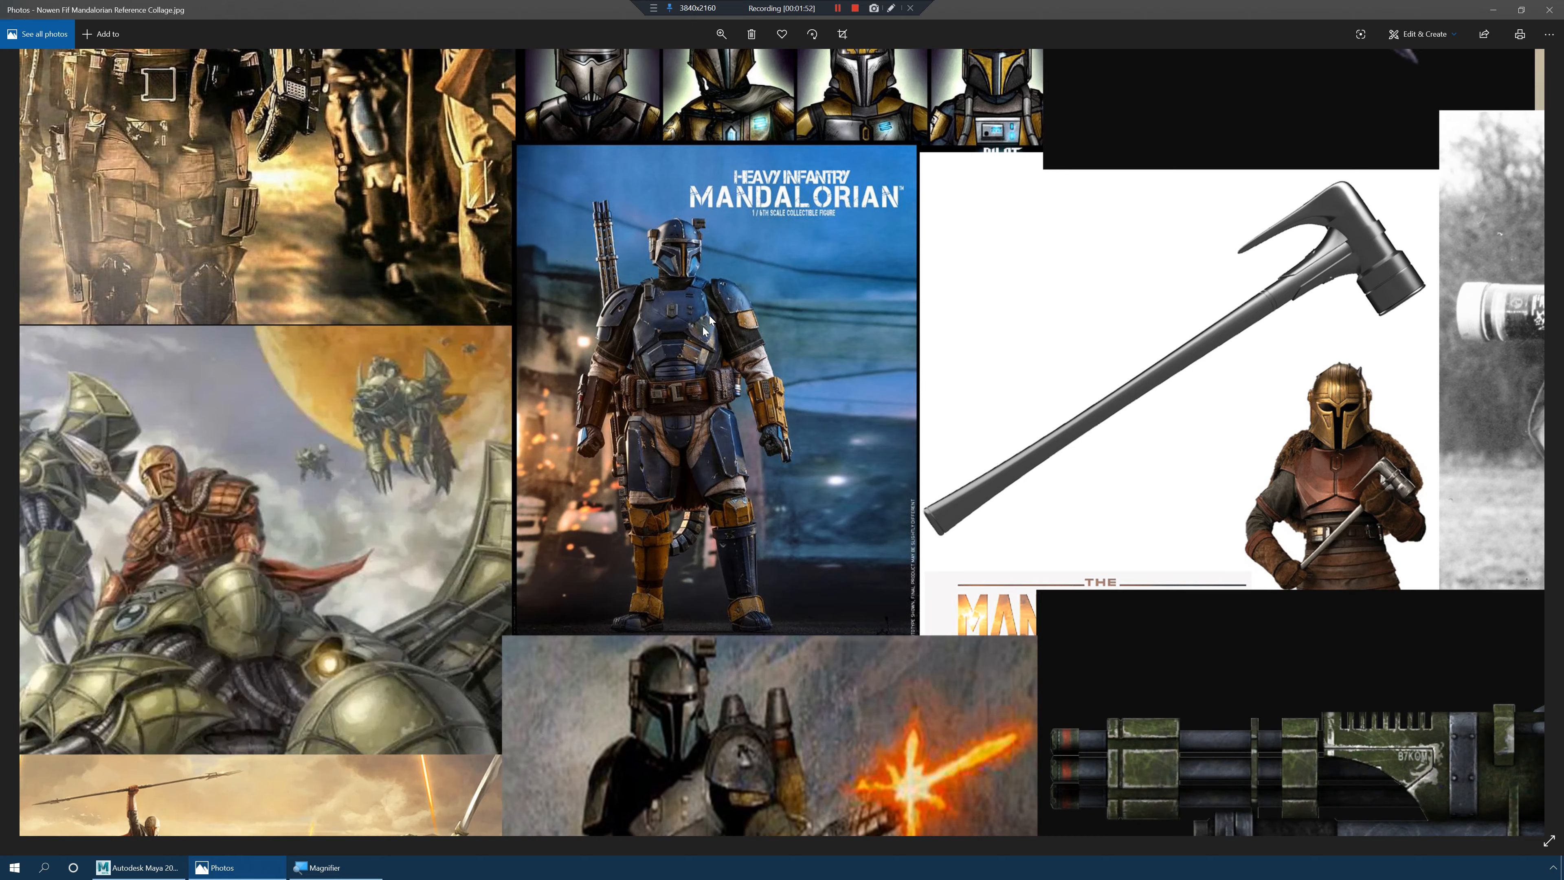
left_click(1493, 11)
Place Quad Draw dots in two rows over one shoulder, from the front collarbone area to the upper back.
left_click_drag(757, 420, 877, 470, "alt")
mouse_move(765, 471)
left_mouse_down("alt")
mouse_move(790, 477)
mouse_move(764, 446)
mouse_move(796, 443)
mouse_move(740, 457)
left_mouse_up("alt")
right_click_drag(740, 457, 763, 457, "alt")
left_click(508, 547)
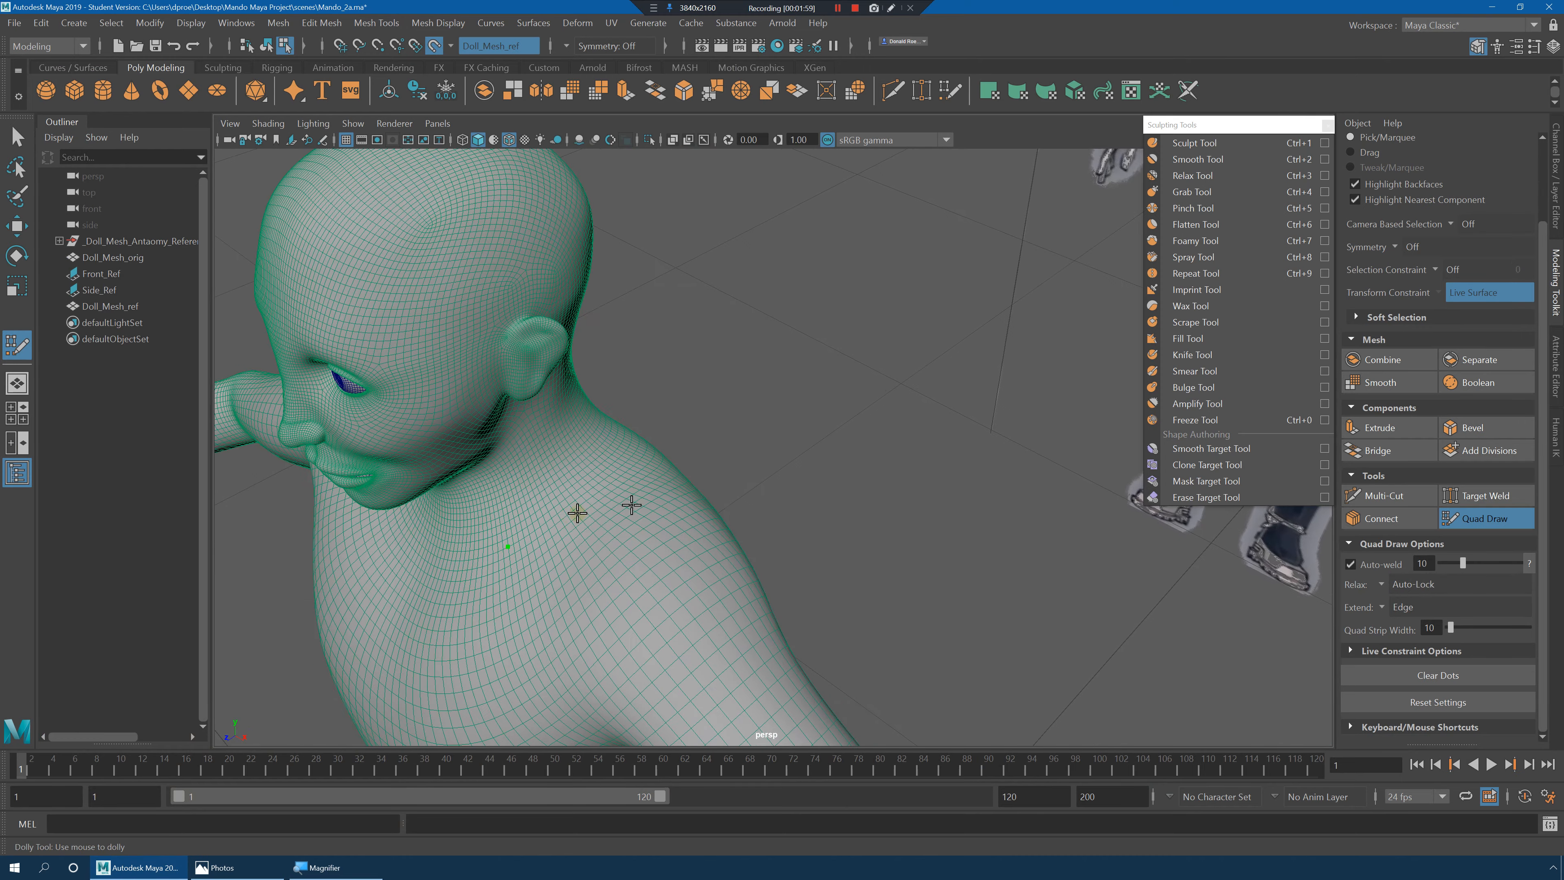
left_click_drag(702, 478, 612, 479, "alt")
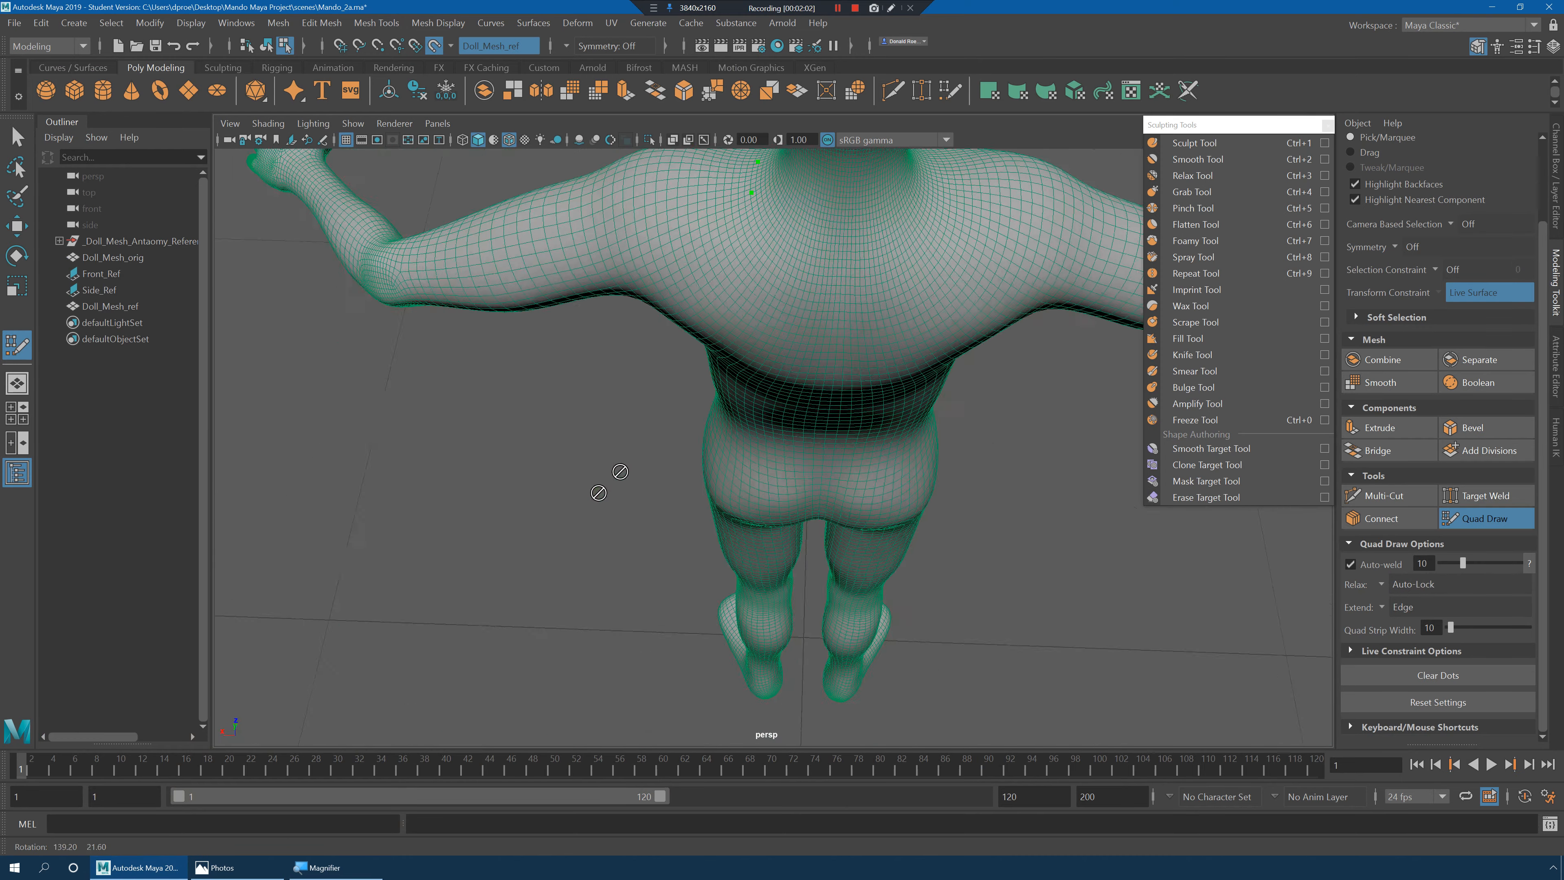
middle_click_drag(613, 478, 751, 549, "alt")
right_click_drag(750, 548, 814, 531, "alt")
middle_click_drag(813, 531, 800, 449, "alt")
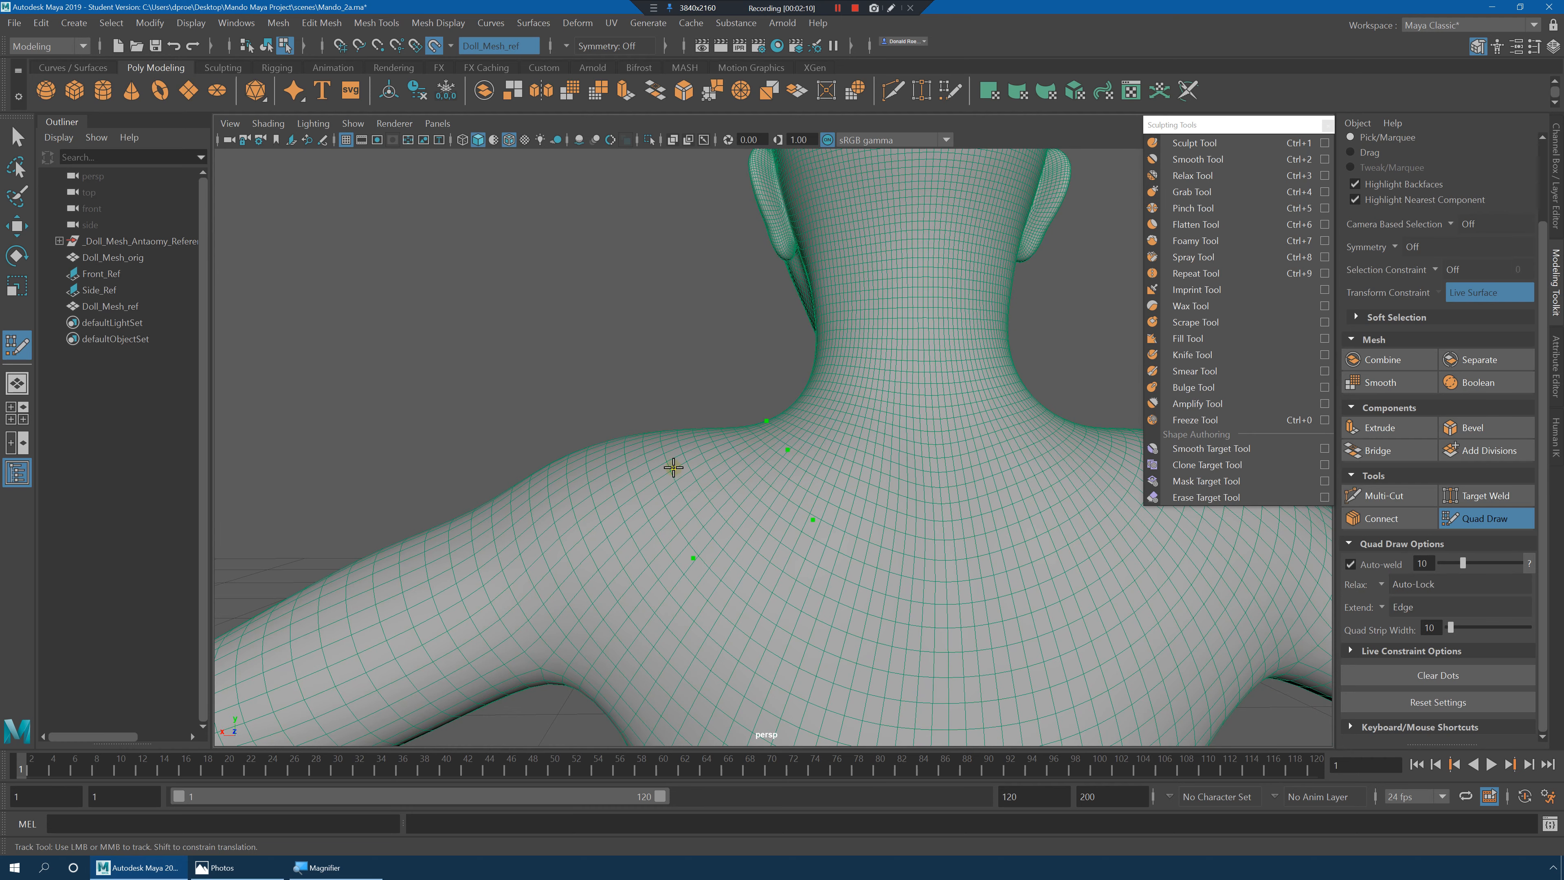
left_click_drag(673, 467, 823, 541, "alt")
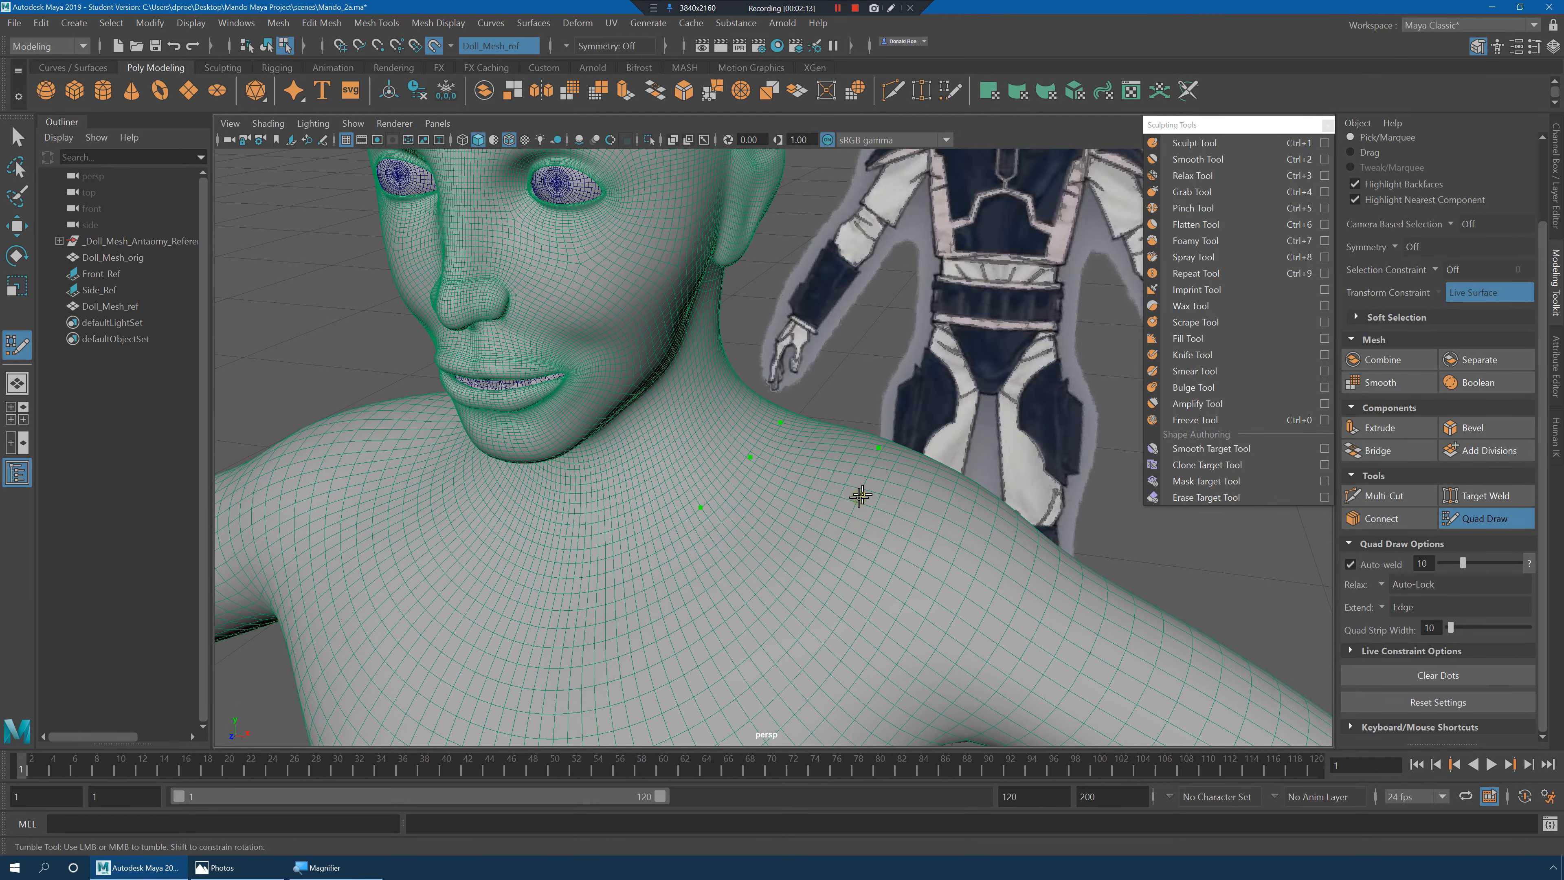
Fill the dots with connected quads to form a strip running over the shoulder from front to back.
left_click(776, 521, "shift")
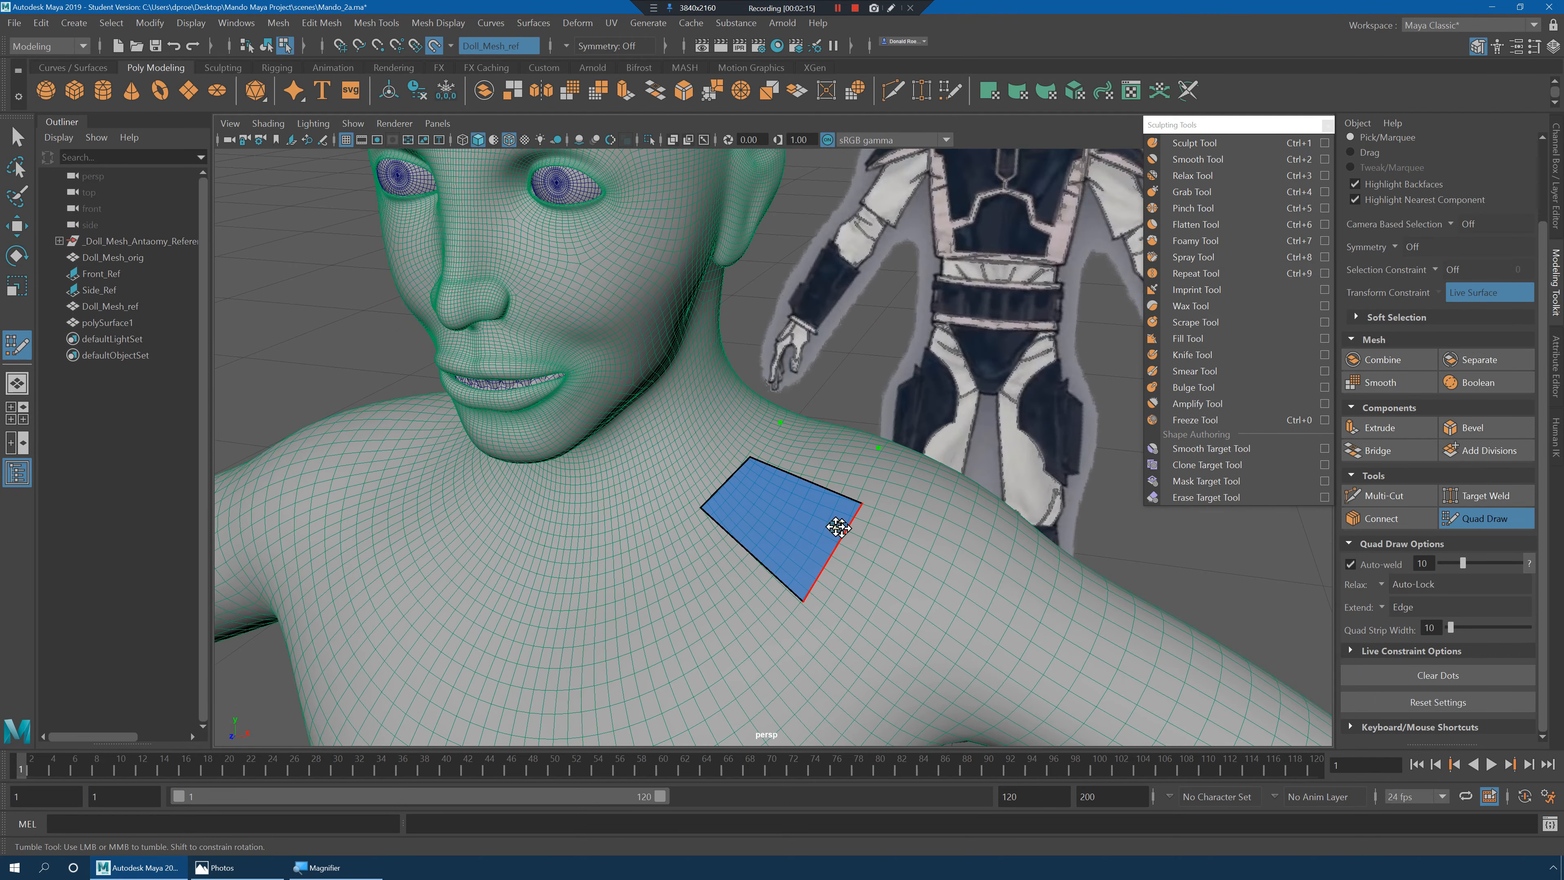
left_click_drag(776, 521, 747, 497, "alt")
left_click(748, 497, "shift")
left_click(838, 471, "shift")
left_click_drag(911, 475, 755, 547, "alt")
left_click(772, 491, "shift")
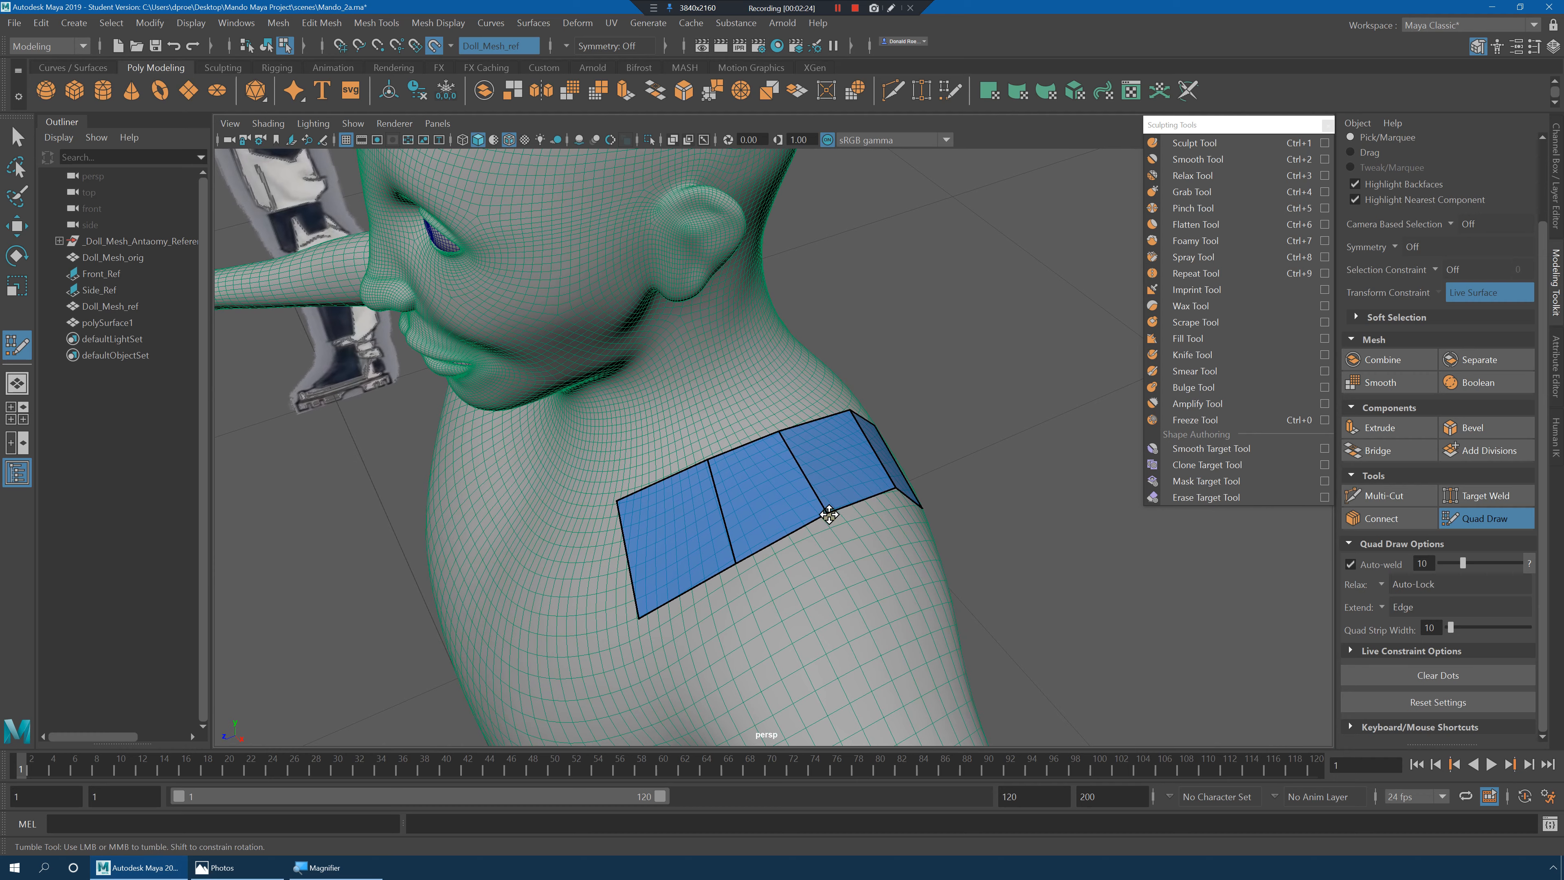
Extend the shoulder strip with a quad on the upper chest and pull its lower inner corner up toward the chest's centreline.
mouse_move(800, 492)
left_mouse_down("alt")
mouse_move(874, 500)
mouse_move(802, 508)
mouse_move(770, 586)
mouse_move(804, 620)
mouse_move(730, 643)
mouse_move(786, 527)
left_mouse_up("alt")
middle_click_drag(826, 557, 839, 535, "alt")
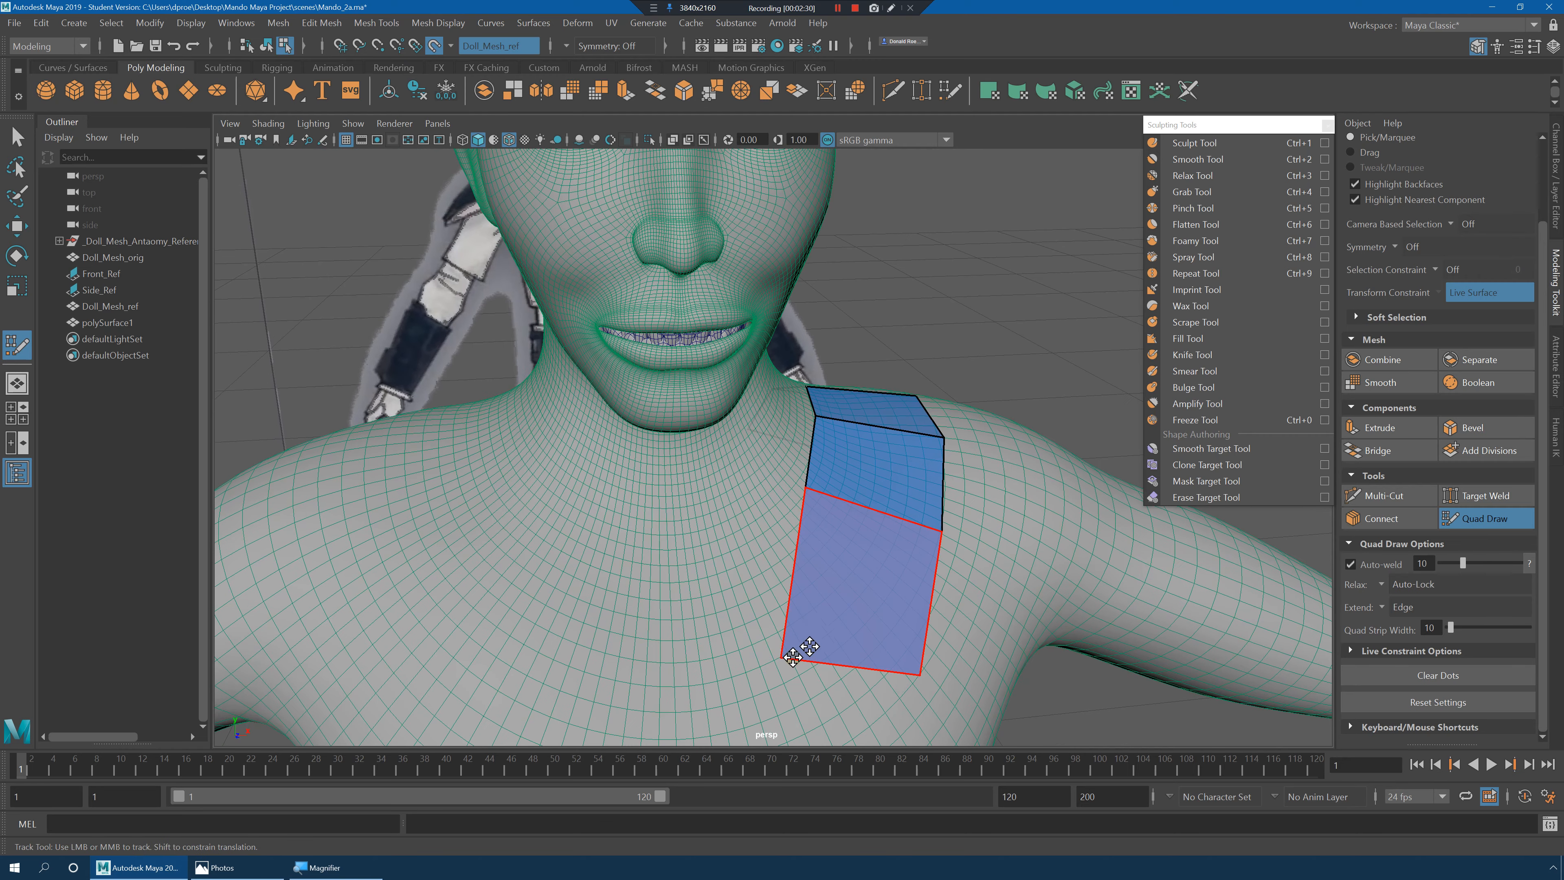
mouse_move(793, 657)
left_mouse_down()
mouse_move(737, 629)
mouse_move(677, 541)
left_mouse_up()
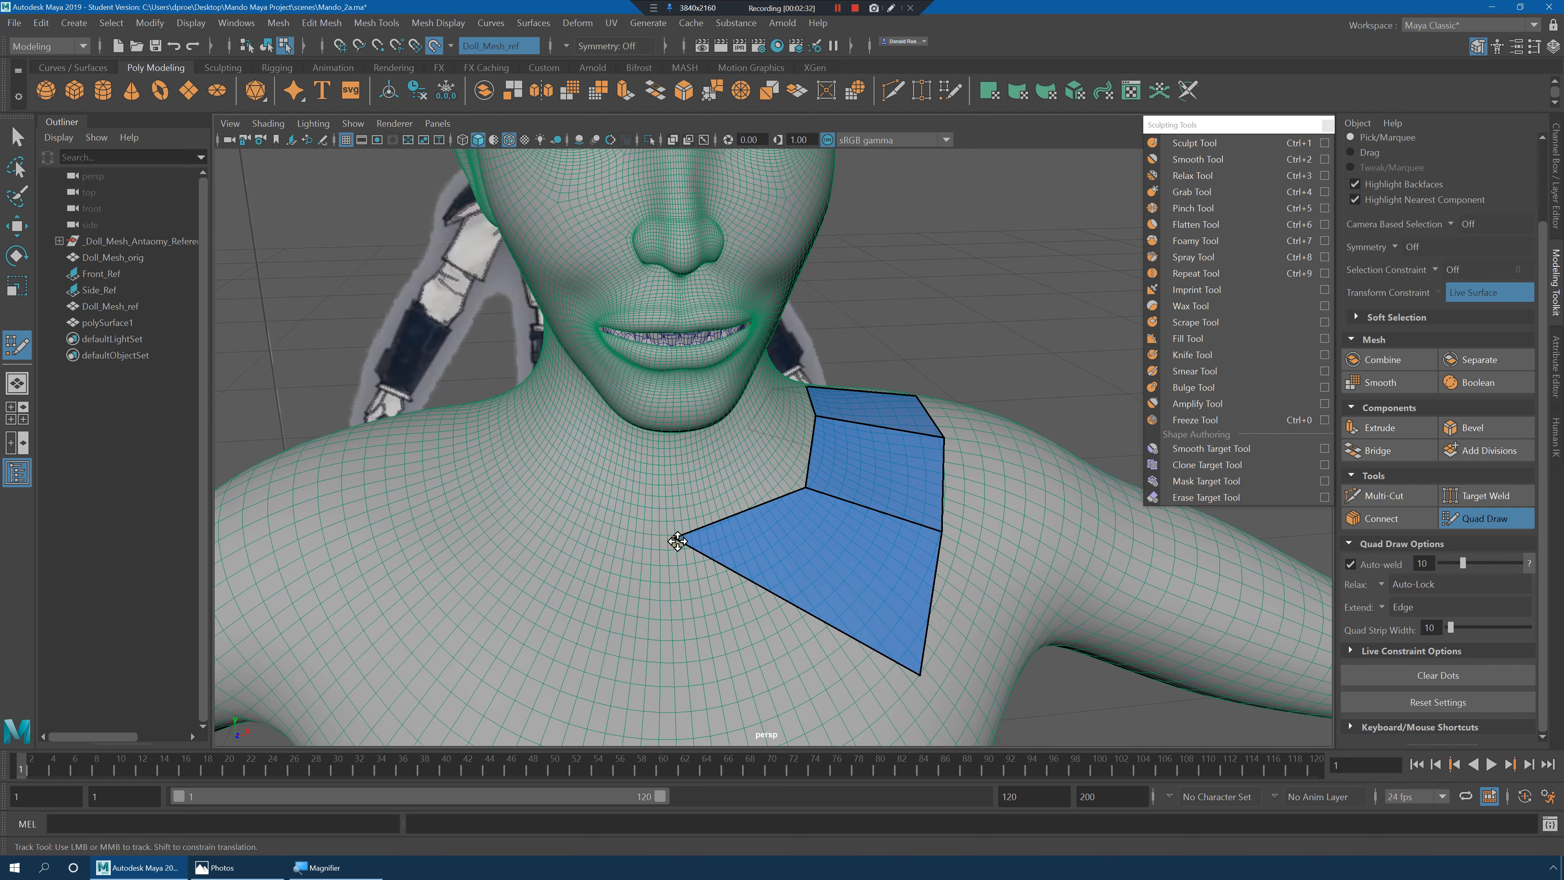
Pull the upper chest quad's inner corners to the chest's centreline and split the quad with an edge from top to bottom.
left_click_drag(902, 684, 720, 658)
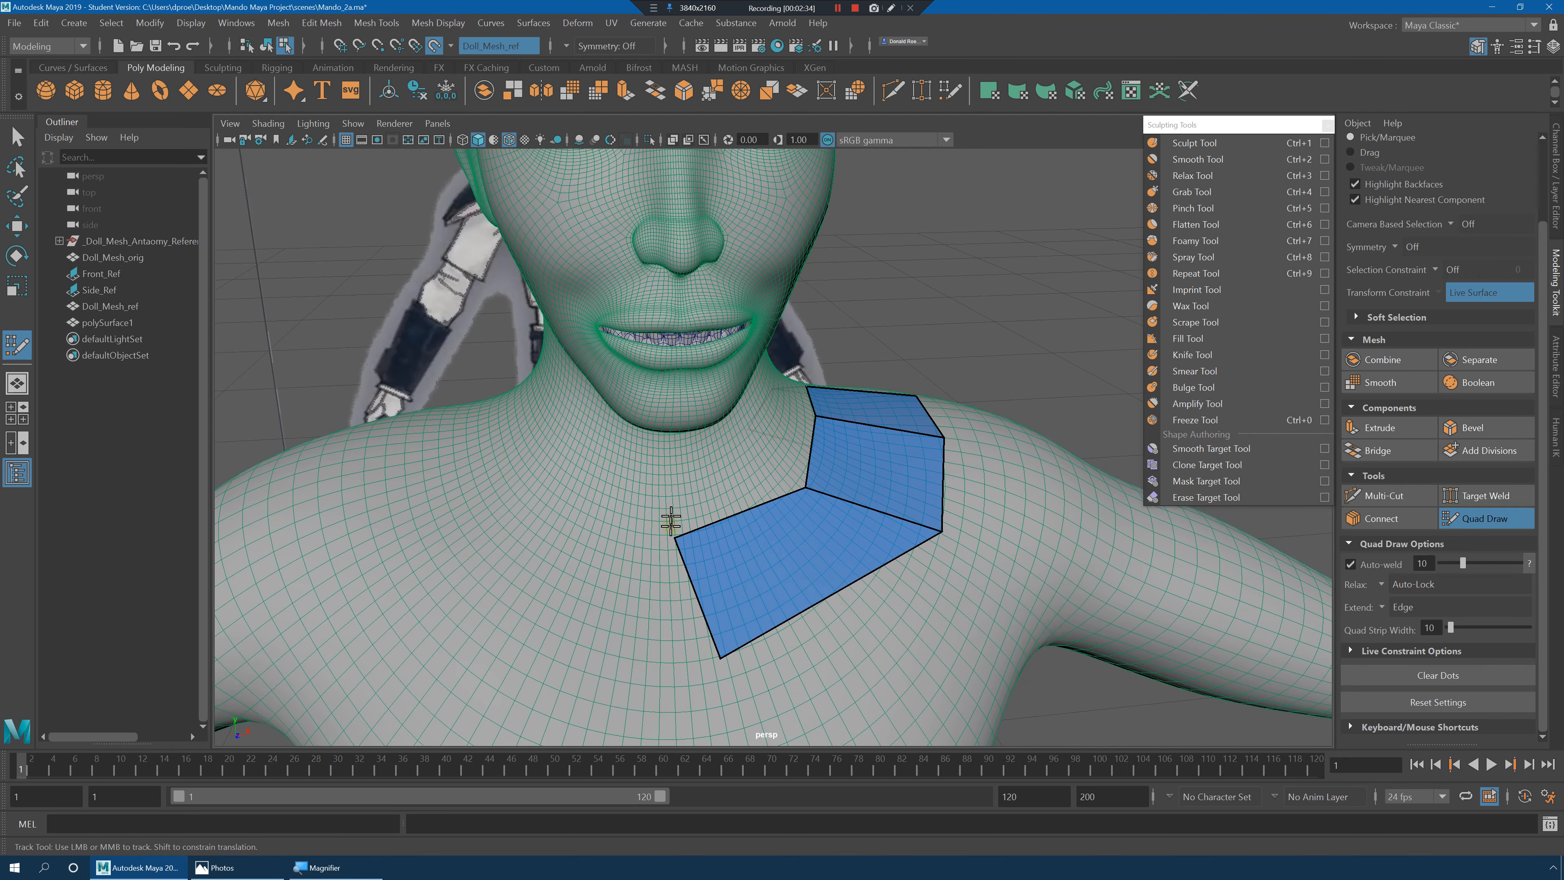
mouse_move(677, 538)
left_mouse_down()
mouse_move(674, 504)
mouse_move(709, 511)
mouse_move(651, 535)
left_mouse_up()
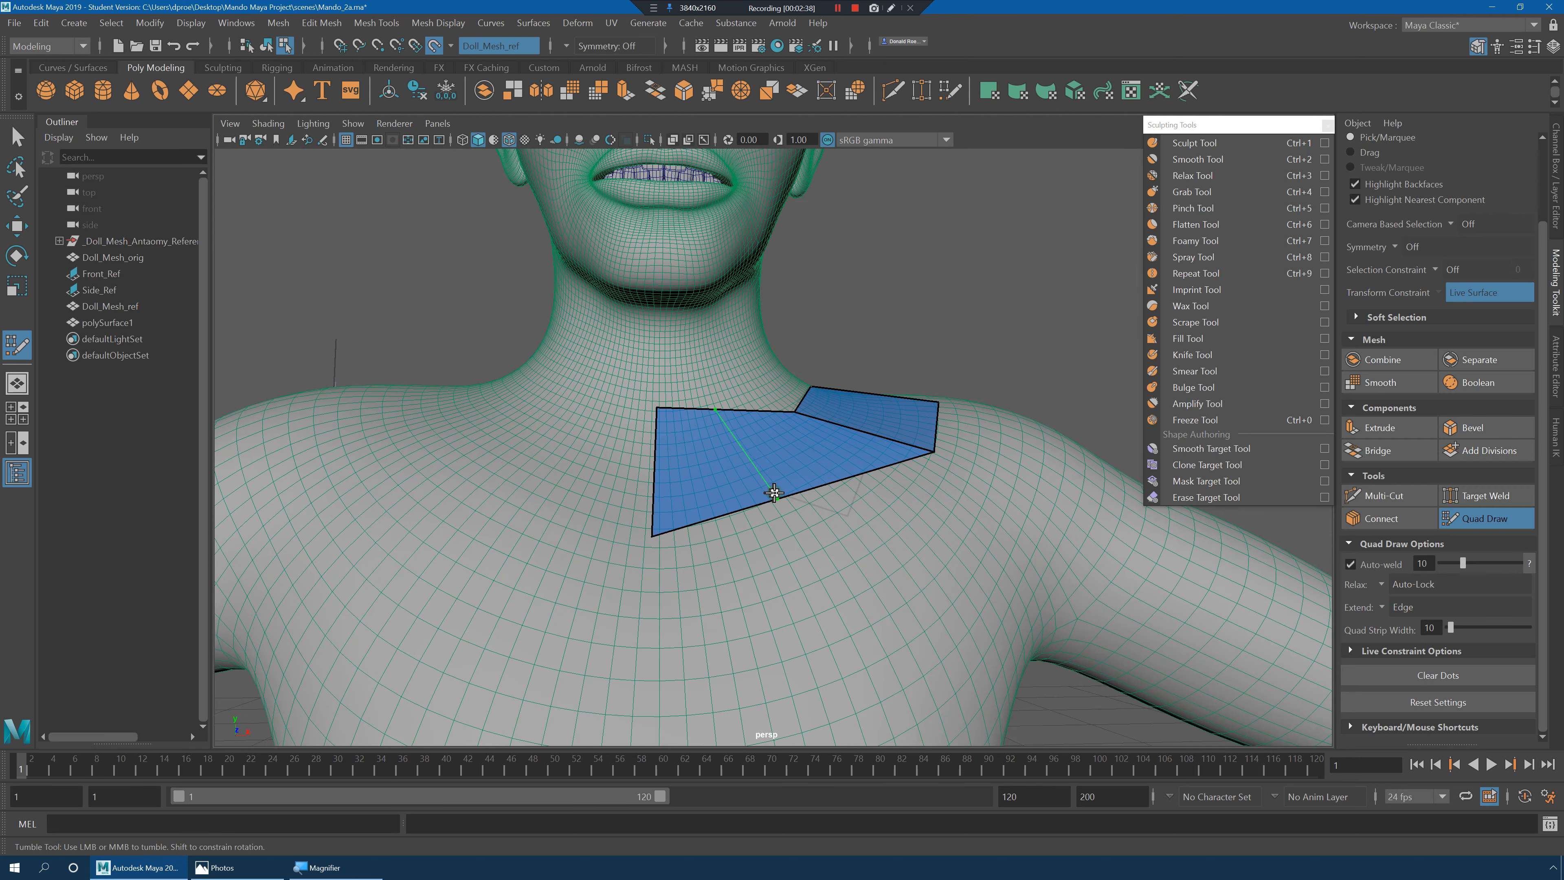
left_click(794, 497, "ctrl")
left_click_drag(794, 497, 742, 544, "alt")
middle_click_drag(742, 579, 740, 530, "alt")
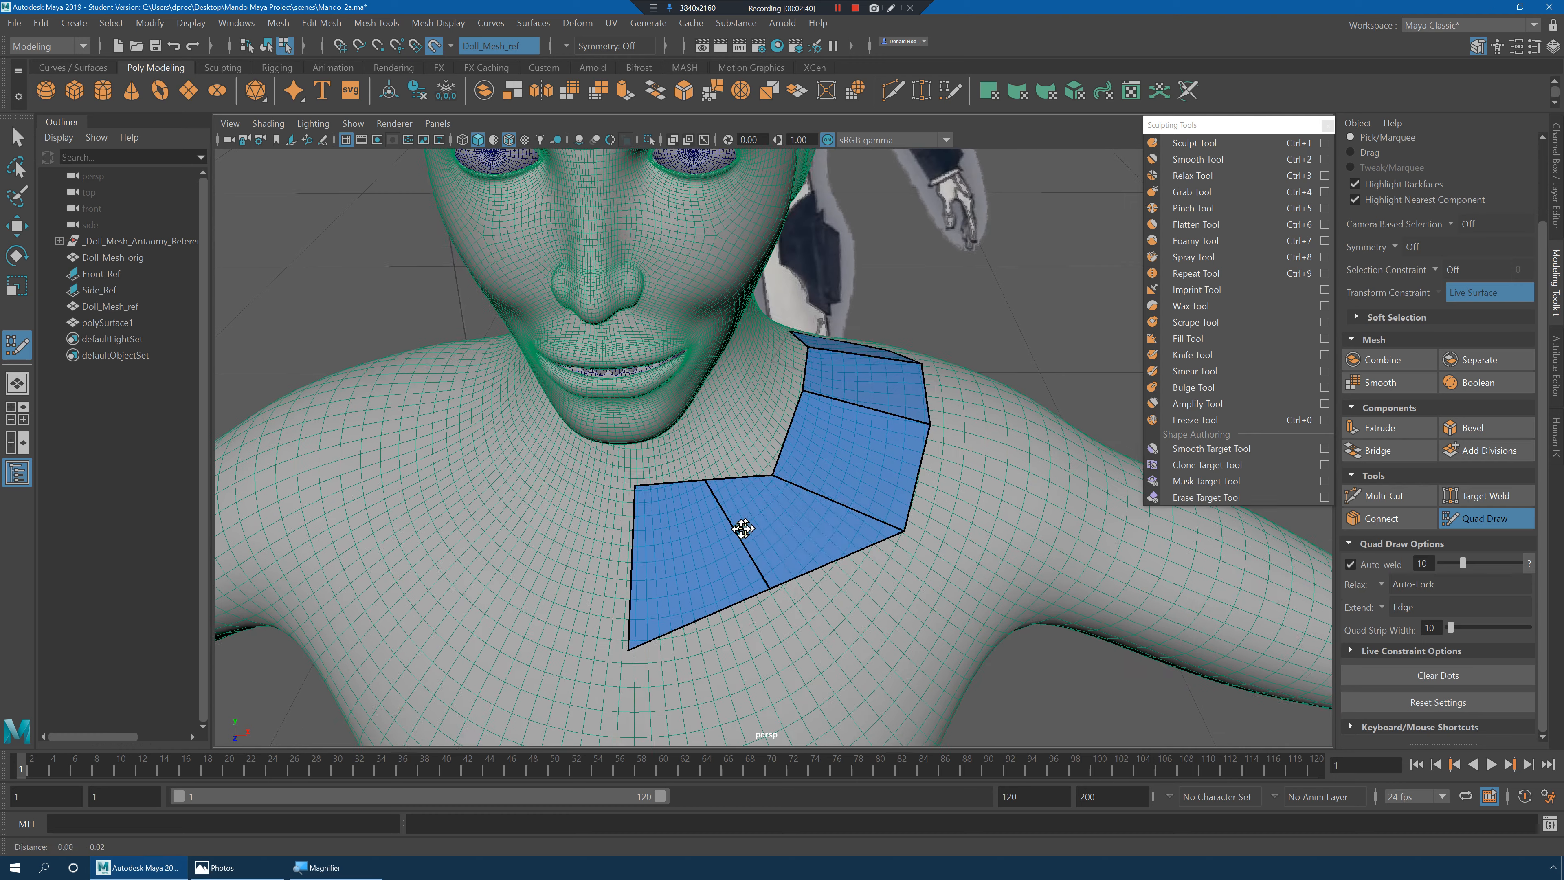
Extrude the two chest quads' lower edges into a second row and even out its corner vertices.
left_click_drag(734, 540, 809, 512)
left_click_drag(813, 431, 920, 559)
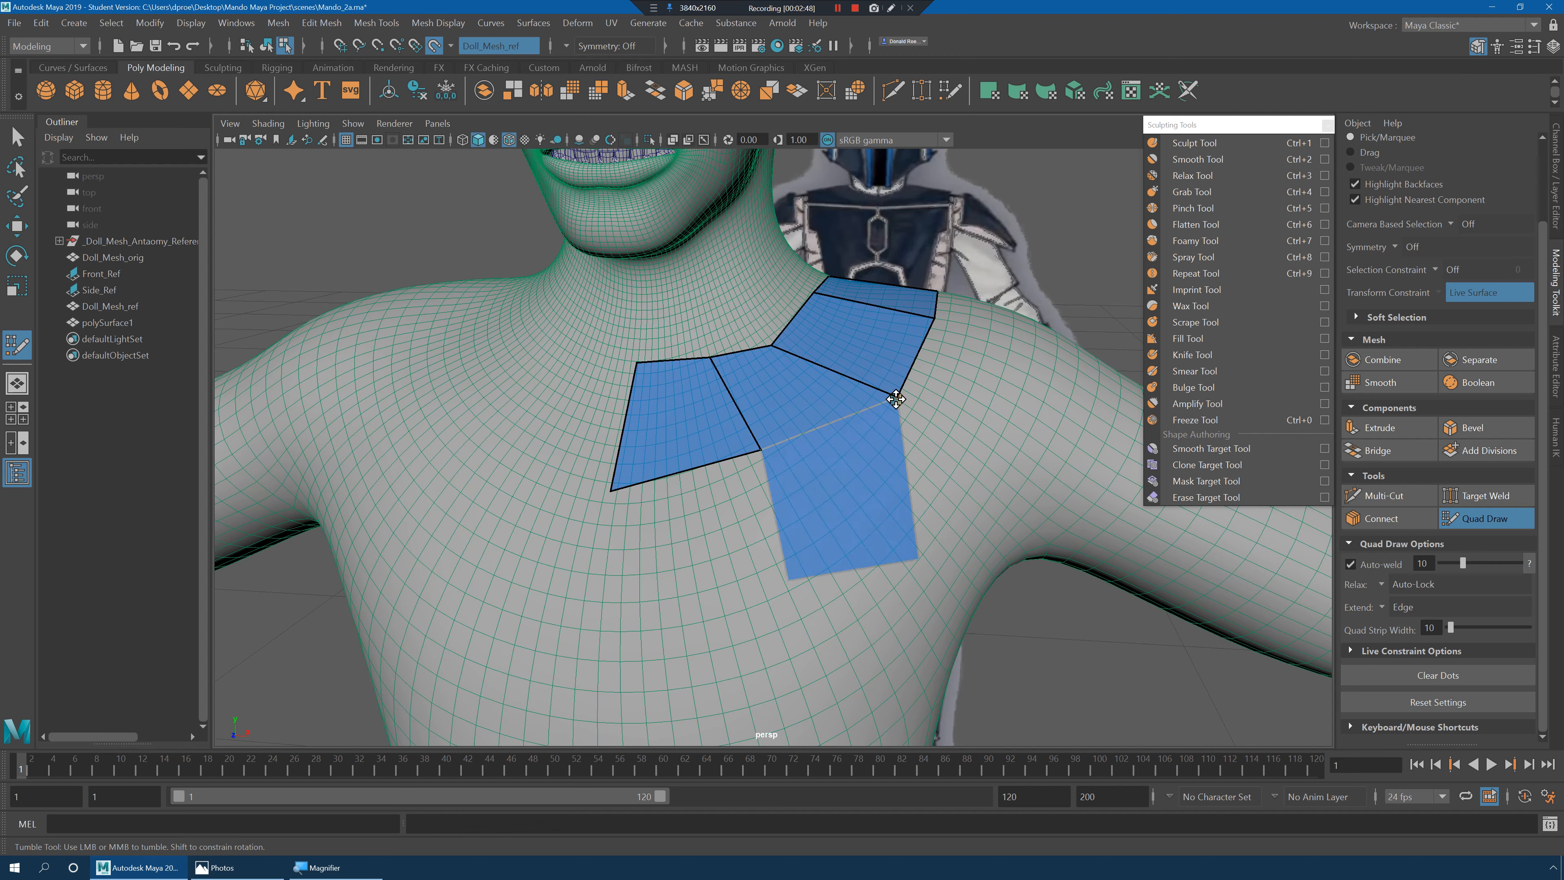
left_click_drag(897, 399, 917, 401)
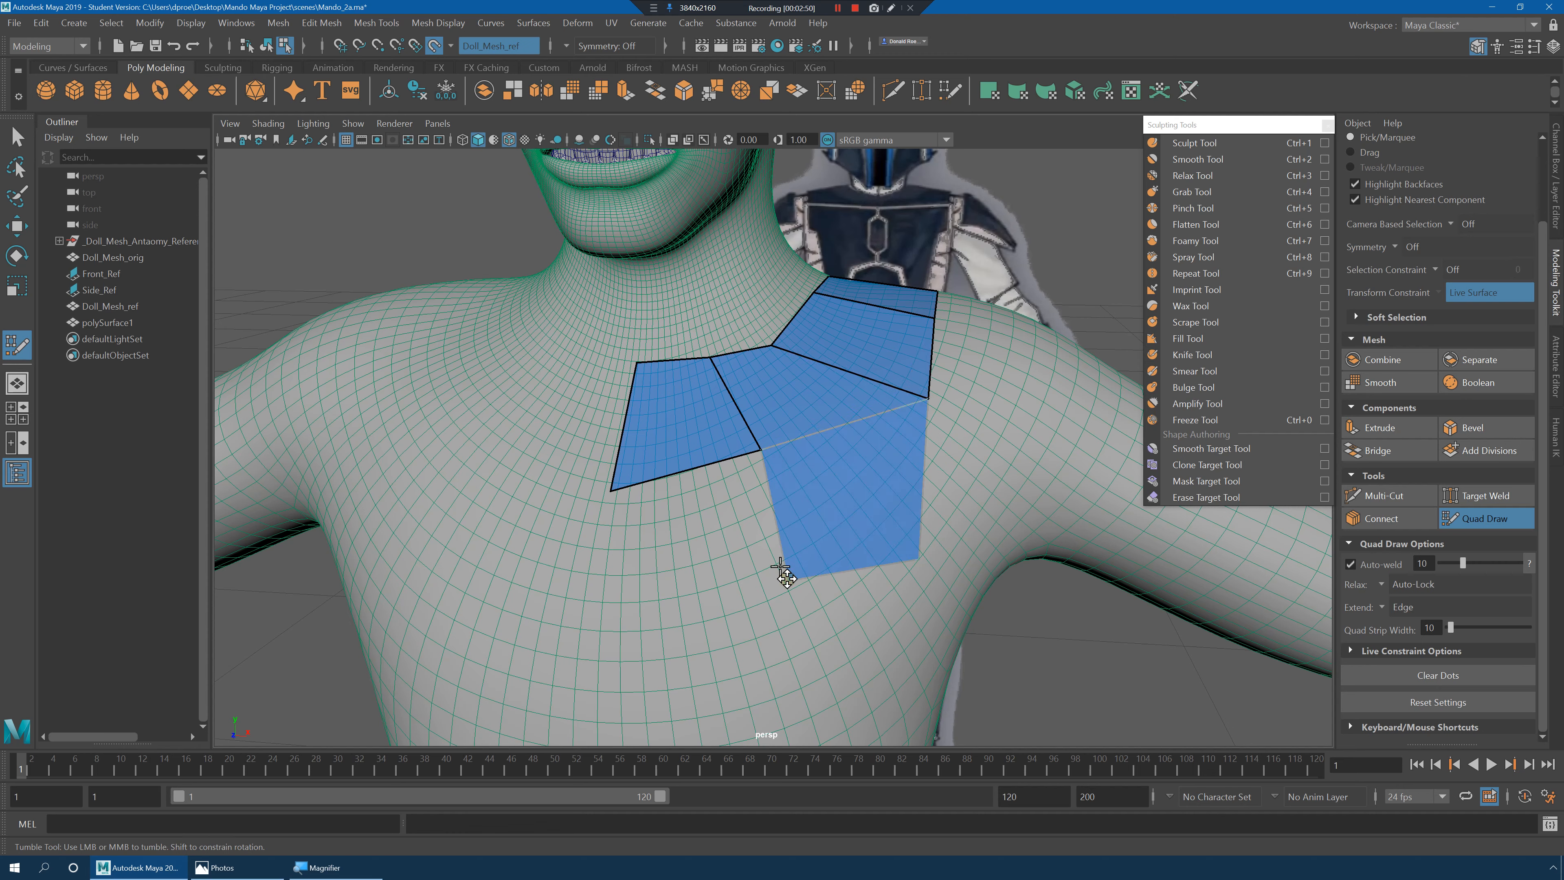
left_click_drag(687, 470, 733, 591)
left_click_drag(764, 461, 771, 488)
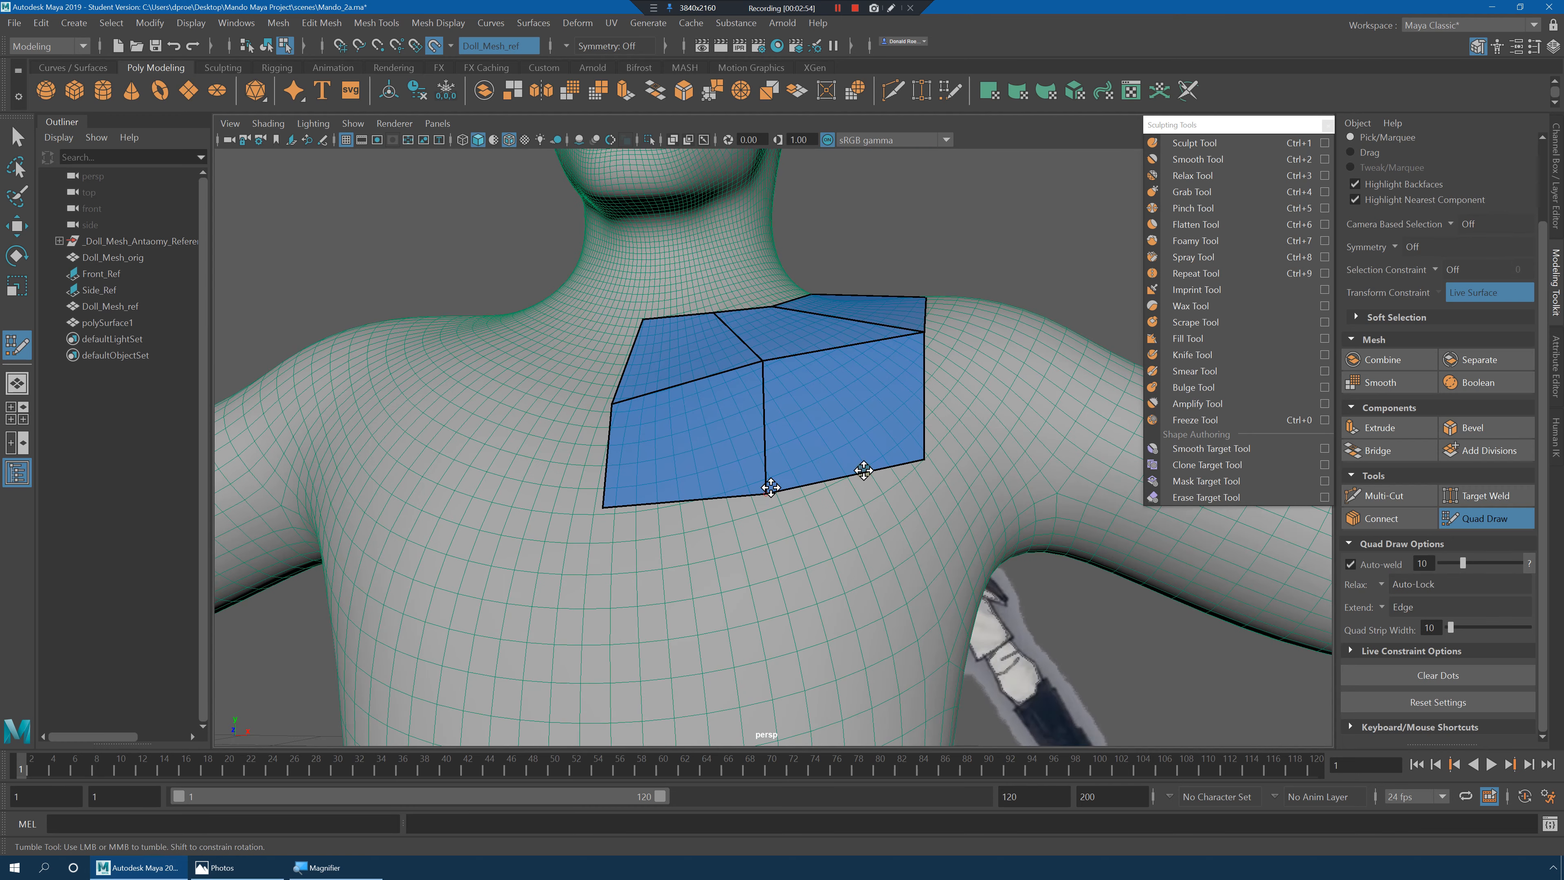
left_click_drag(924, 460, 929, 487)
Extrude the lower edges down the front of the torso in three further two-quad rows to the waist.
right_click_drag(958, 492, 820, 492, "alt")
mouse_move(820, 493)
left_mouse_down("alt")
mouse_move(827, 464)
mouse_move(822, 504)
mouse_move(794, 493)
left_mouse_up("alt")
middle_click_drag(793, 492, 830, 495)
mouse_move(828, 496)
left_mouse_down("alt")
mouse_move(770, 497)
mouse_move(812, 486)
left_mouse_up("alt")
middle_click_drag(812, 486, 806, 623)
left_click_drag(889, 481, 775, 359, "alt")
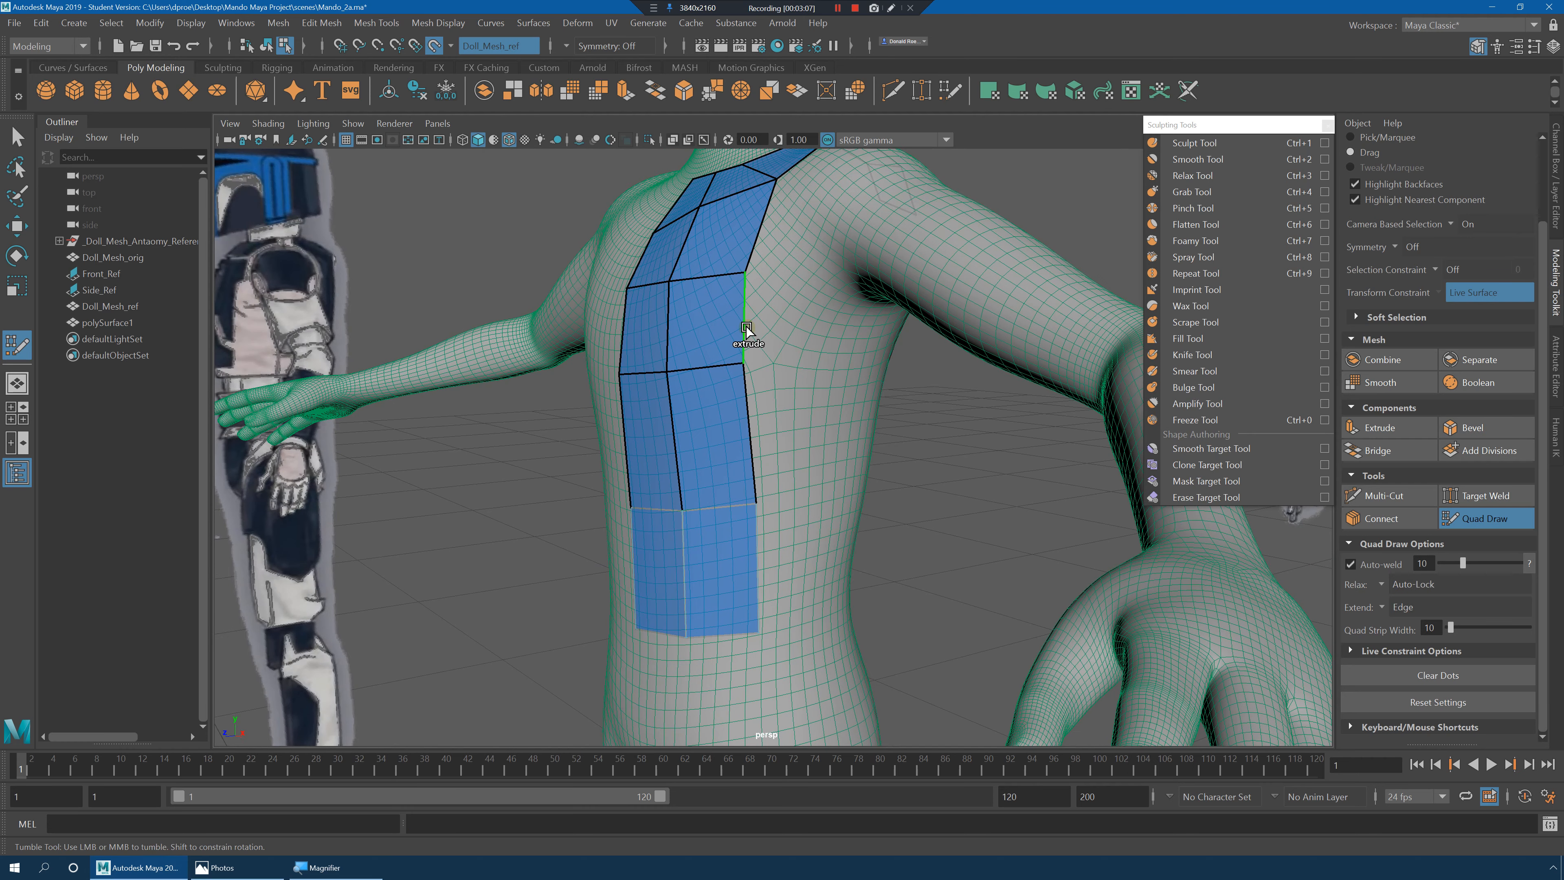
Extrude the outer edges of the three lower rows around the ribs under the arm and across the back to the spine.
middle_click_drag(746, 330, 784, 347)
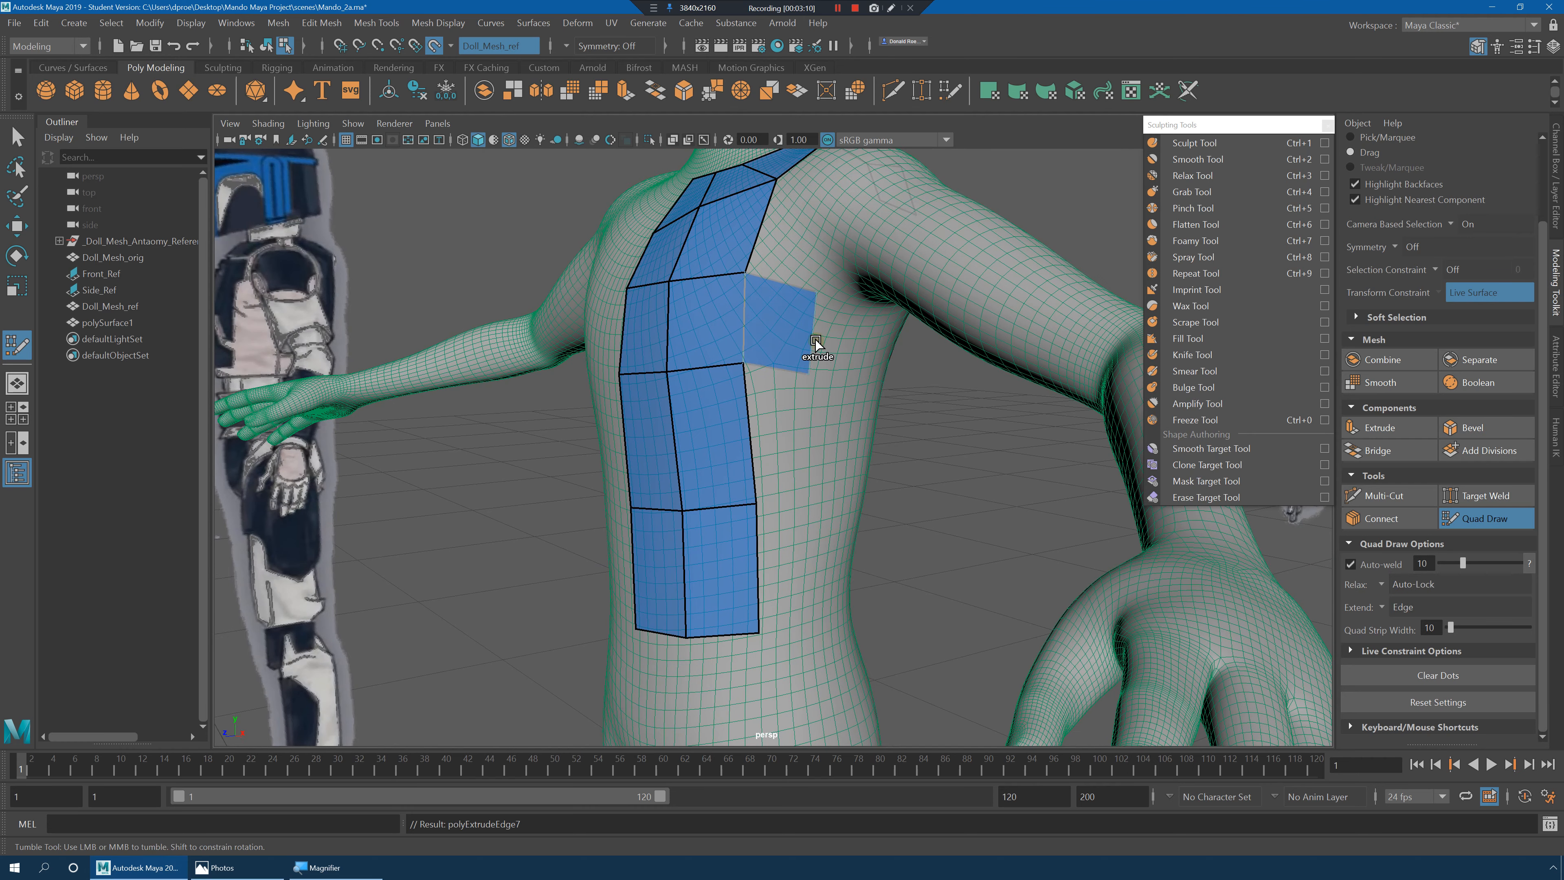
middle_click_drag(747, 423, 817, 424)
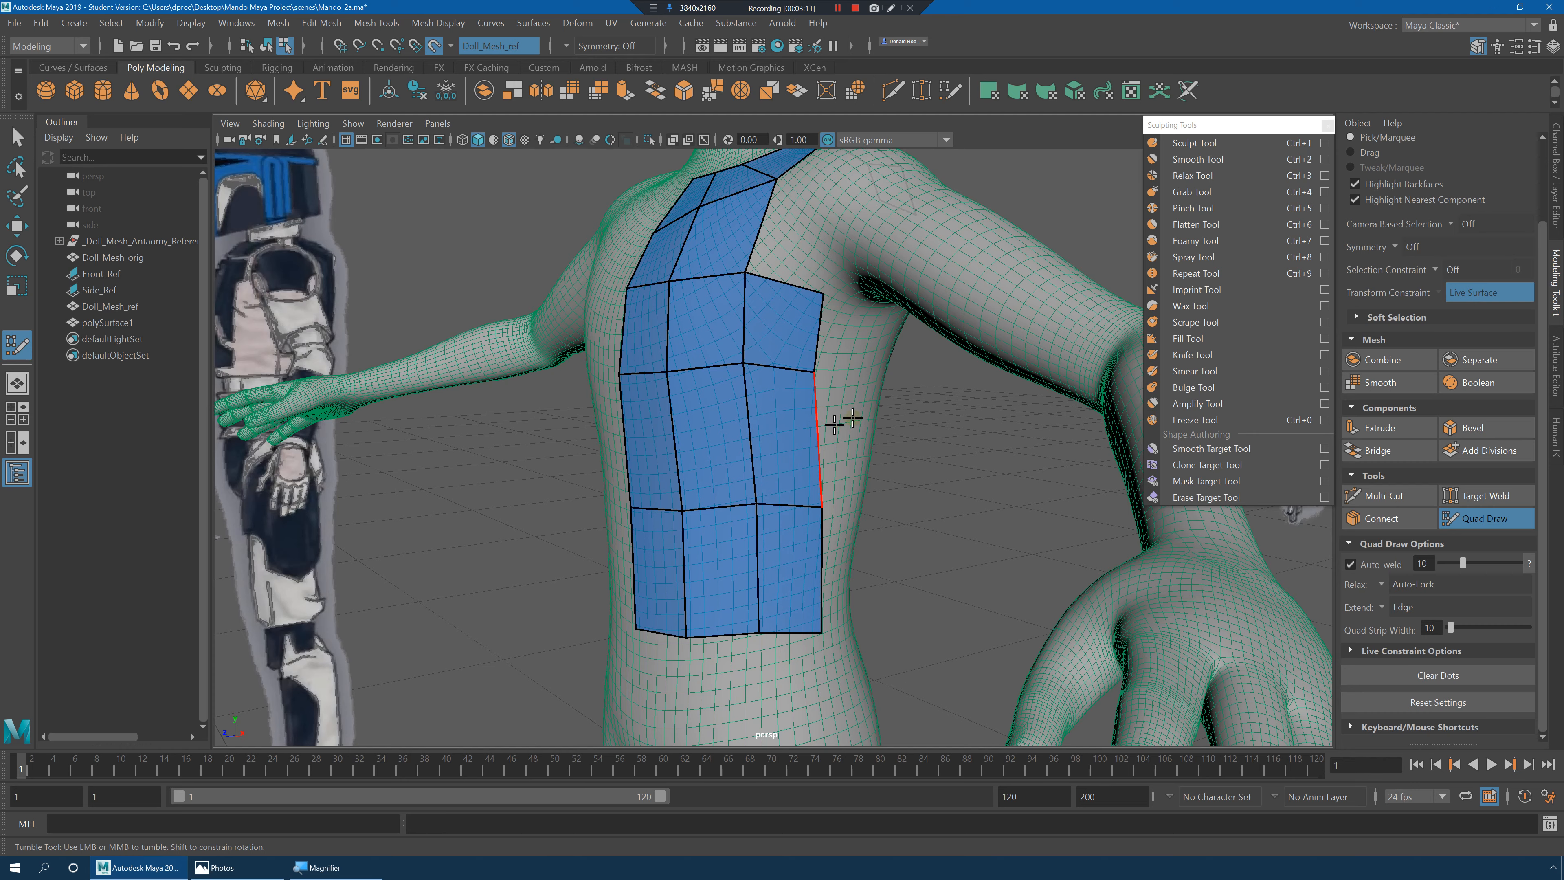
left_click_drag(841, 419, 808, 382, "alt")
middle_click_drag(794, 393, 843, 374)
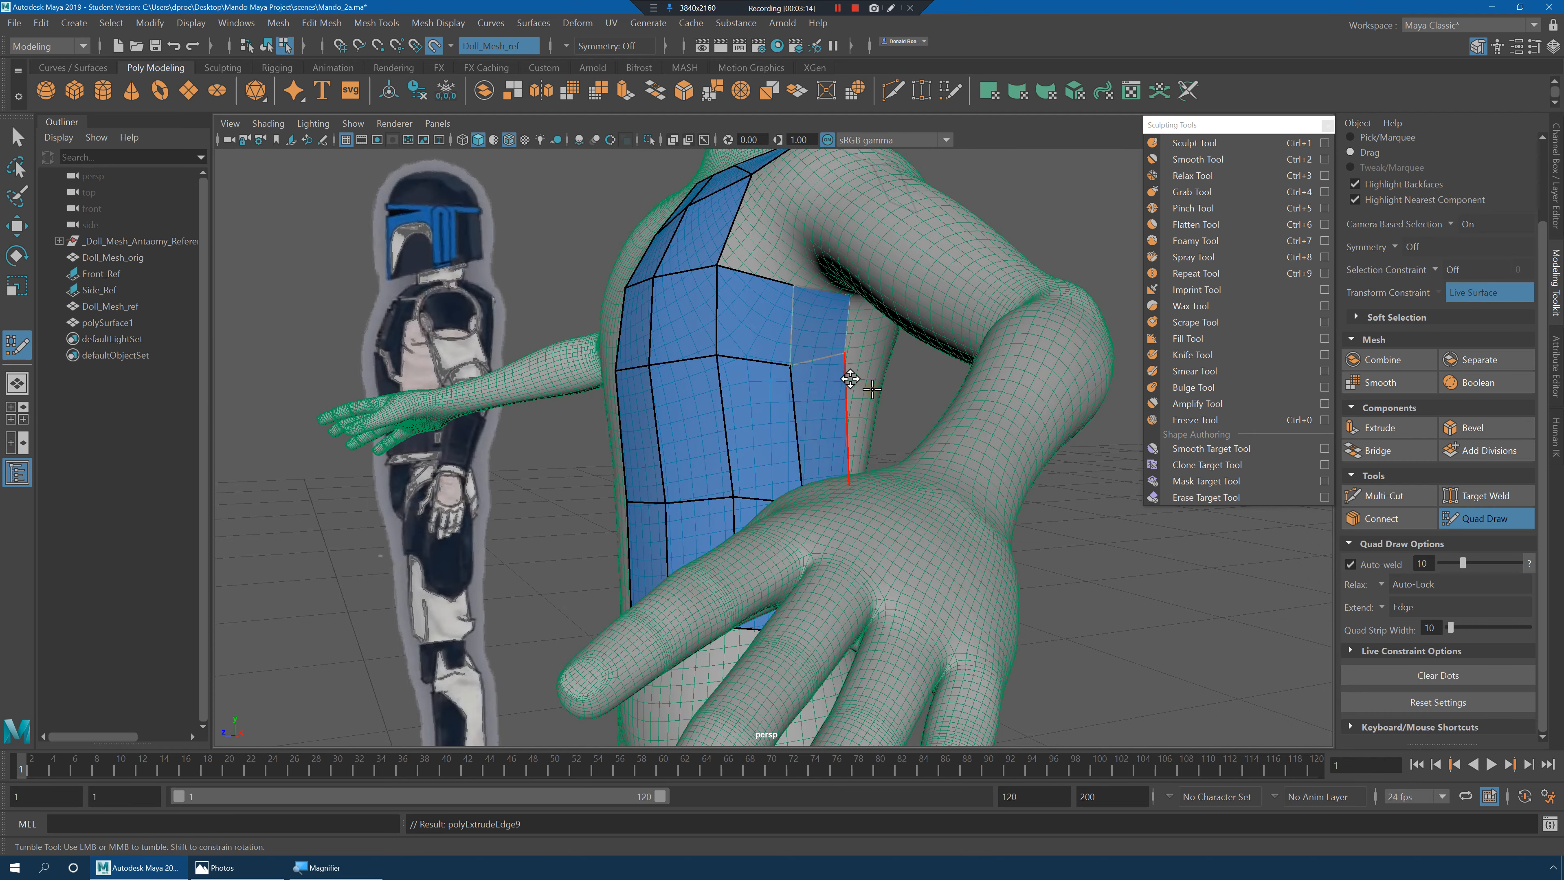
left_click_drag(851, 379, 775, 277, "alt")
middle_click_drag(804, 372, 891, 389)
left_click_drag(893, 392, 819, 407, "alt")
middle_click_drag(772, 408, 845, 427)
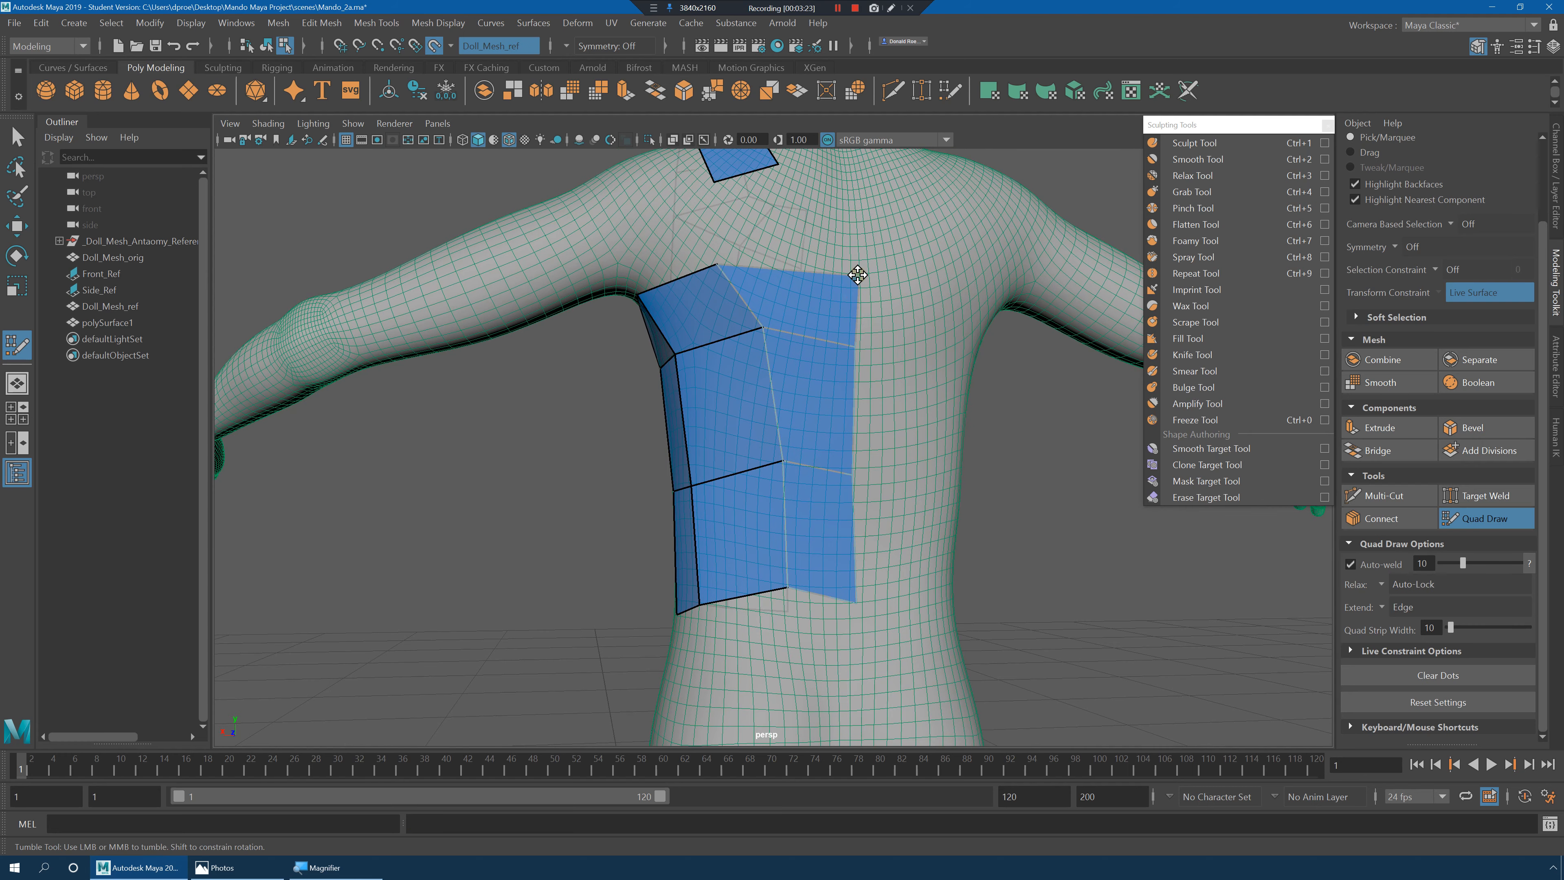
Insert a vertical edge loop in the back columns beside the spine and relax the torso vertices on the back and front.
left_click_drag(858, 275, 811, 310, "alt")
left_click(792, 317, "ctrl")
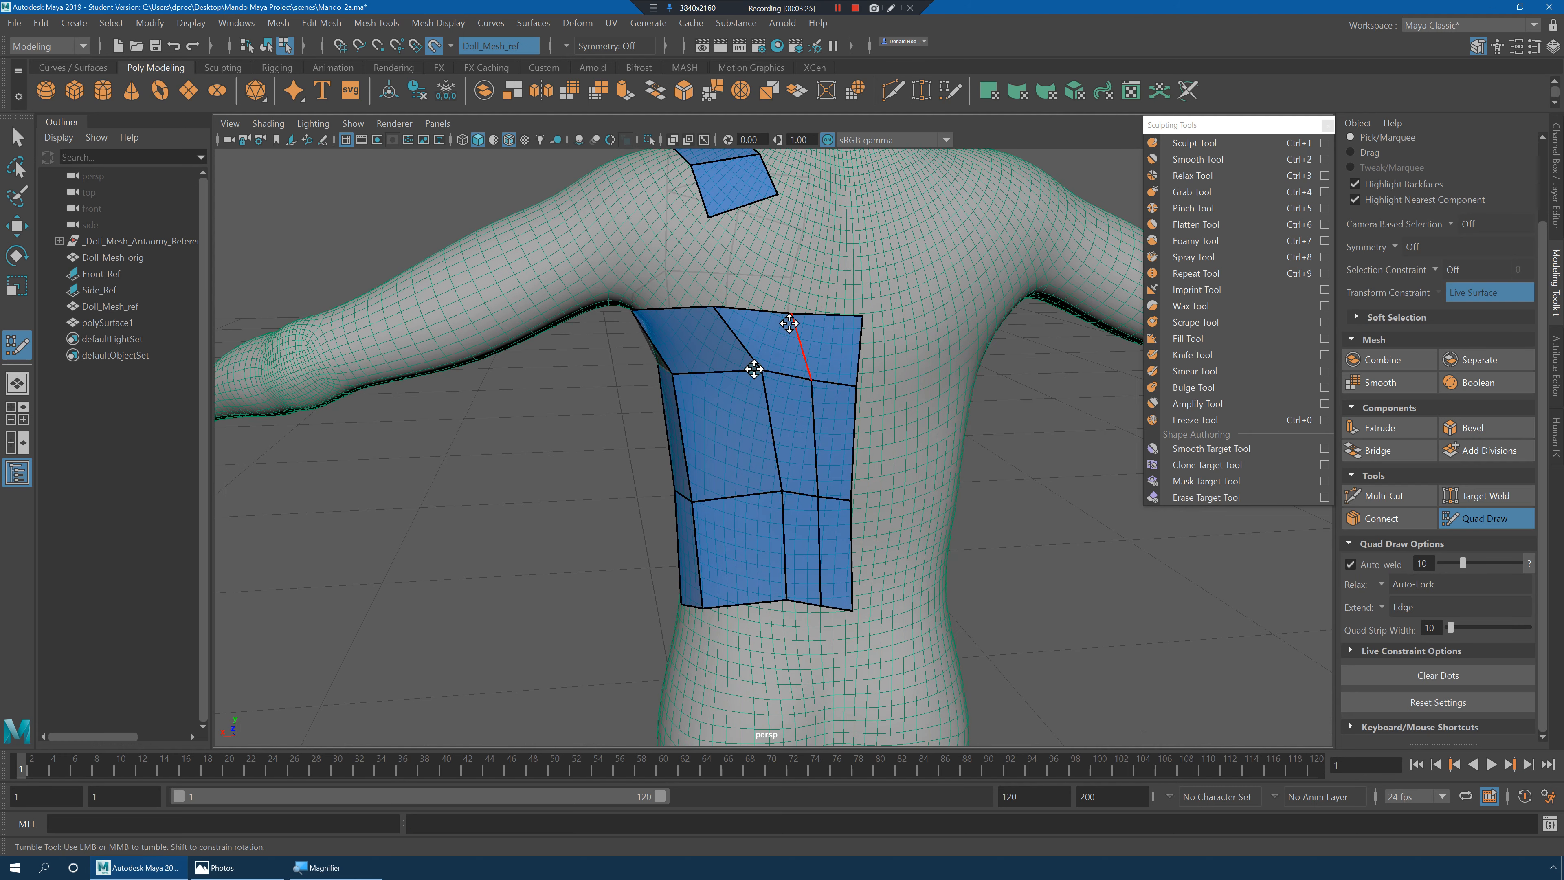
mouse_move(768, 381)
left_mouse_down("shift")
mouse_move(774, 606)
mouse_move(842, 610)
left_mouse_up("shift")
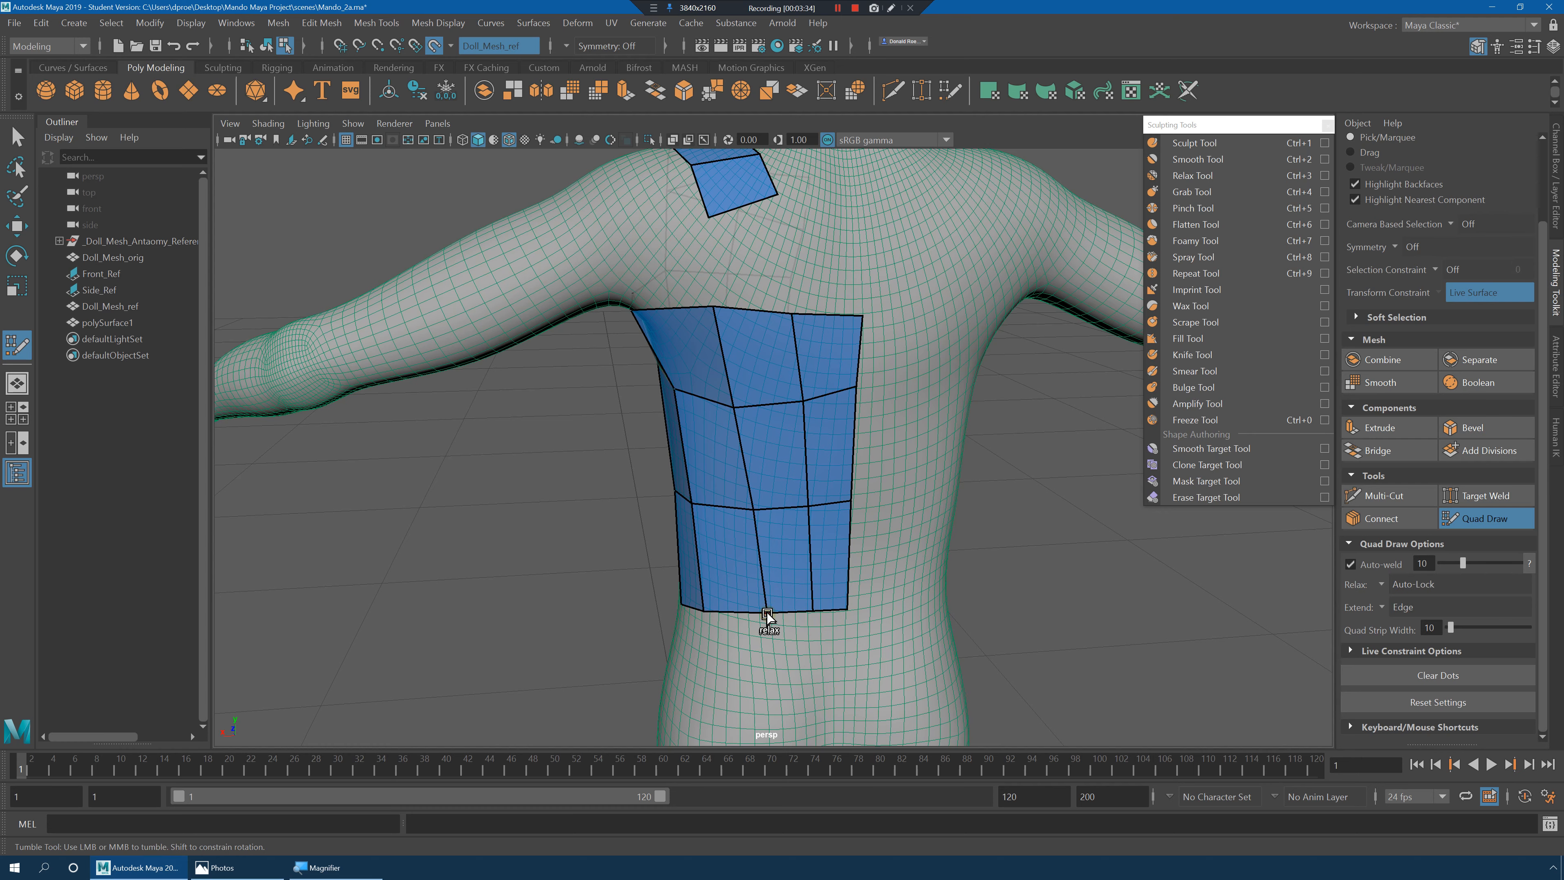
left_click_drag(767, 614, 725, 615, "shift")
mouse_move(782, 523)
left_mouse_down("shift")
mouse_move(736, 431)
mouse_move(690, 426)
mouse_move(771, 406)
mouse_move(775, 427)
mouse_move(789, 402)
left_mouse_up("shift")
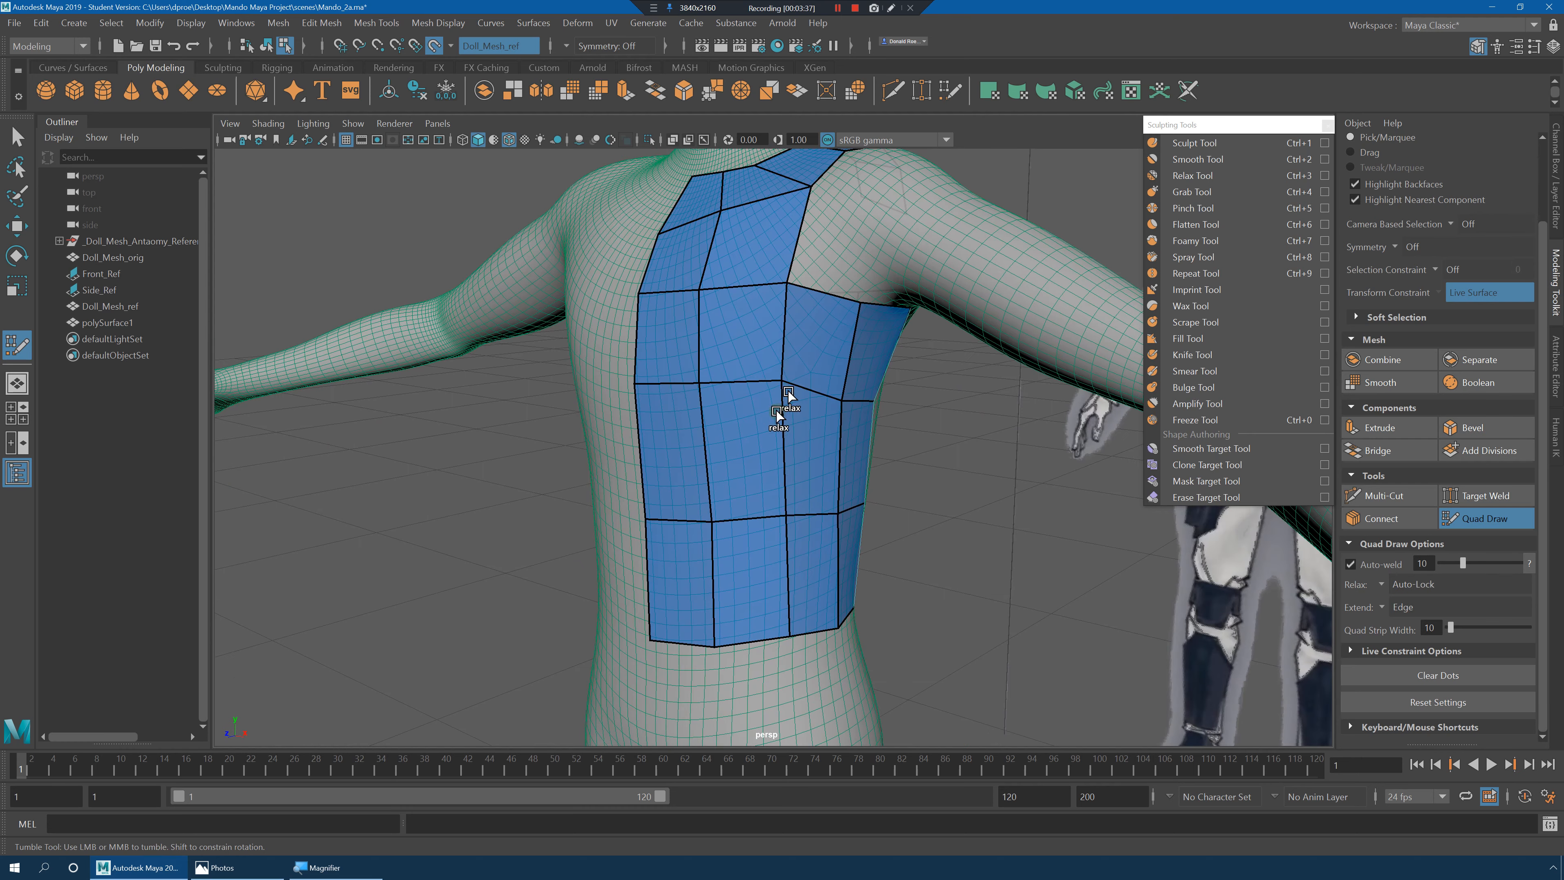
left_click_drag(687, 407, 680, 392, "alt")
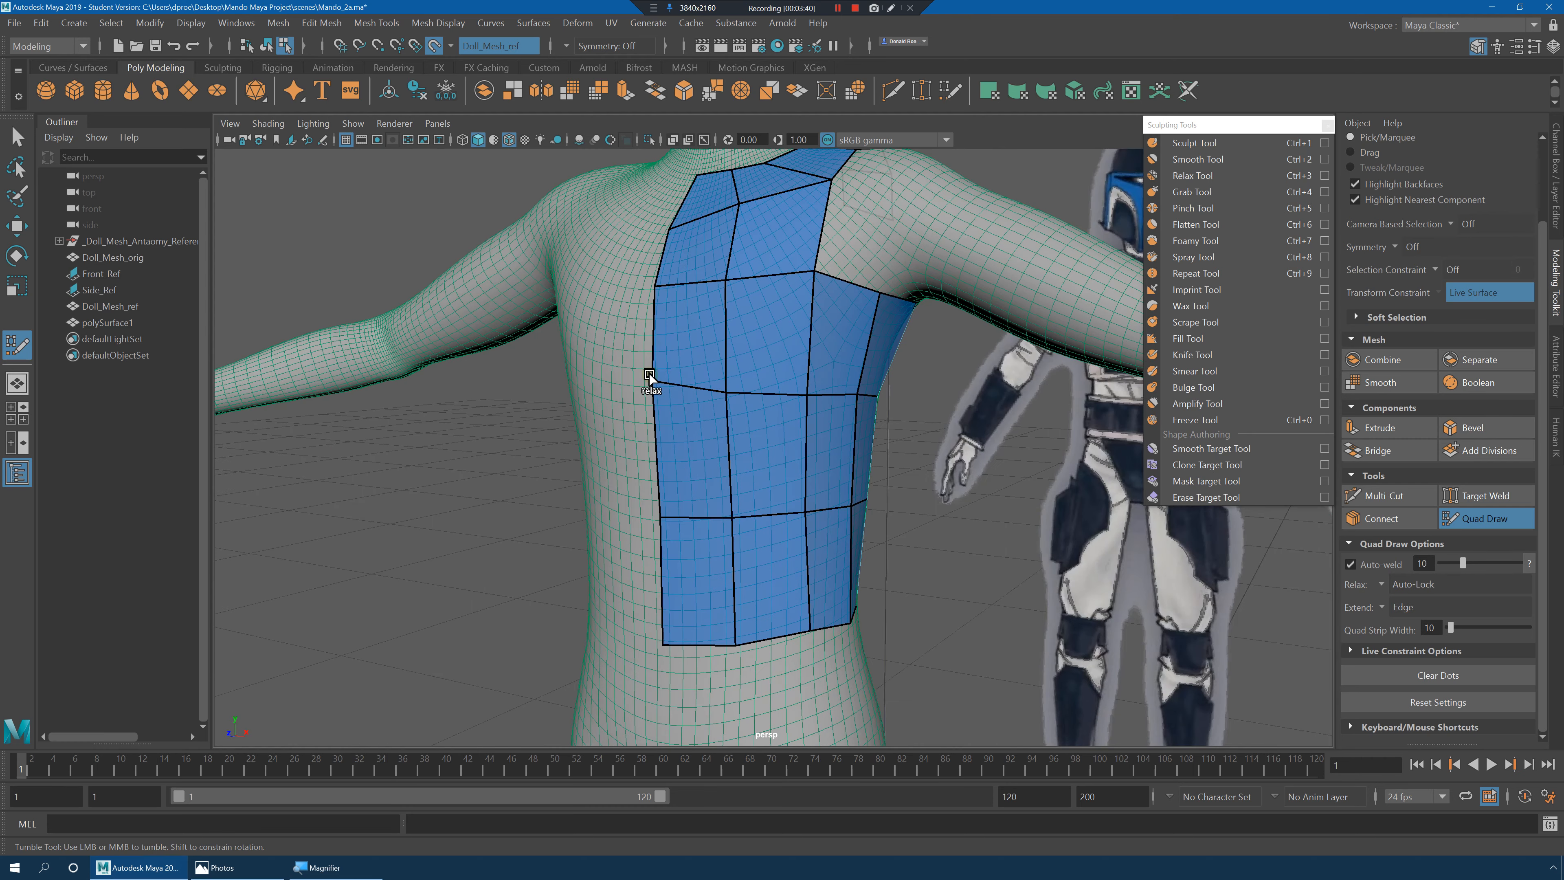
left_click_drag(890, 446, 739, 431, "alt")
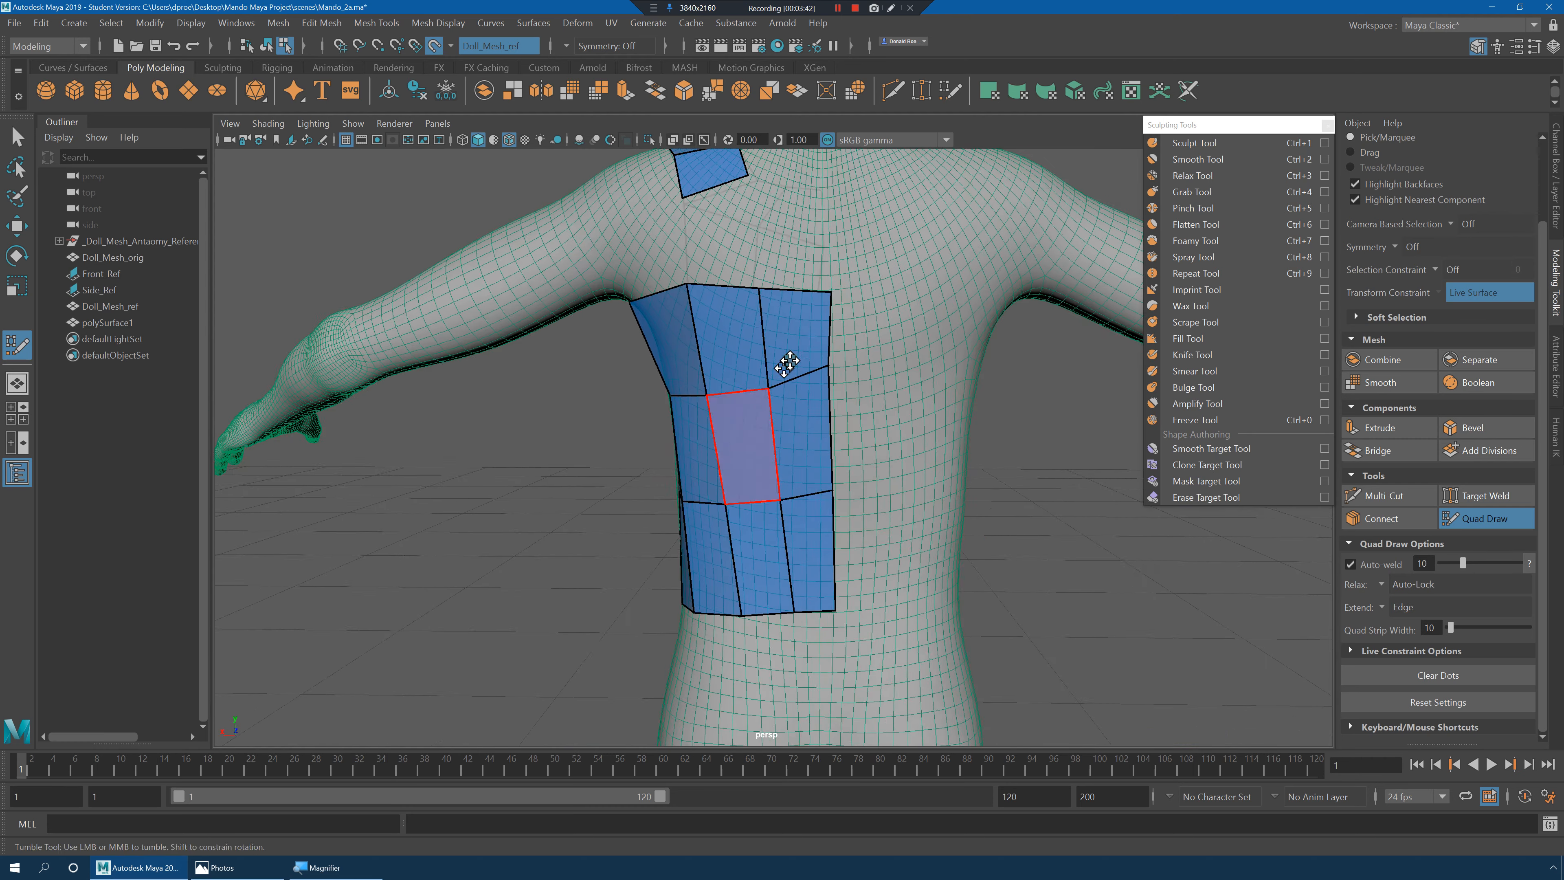
Join the shoulder strip to the back panel with a quad and add a neighbouring quad toward the spine.
middle_click_drag(785, 363, 824, 425, "alt")
mouse_move(772, 354)
left_mouse_down()
mouse_move(789, 339)
mouse_move(773, 241)
left_mouse_up()
left_click(757, 256, "ctrl")
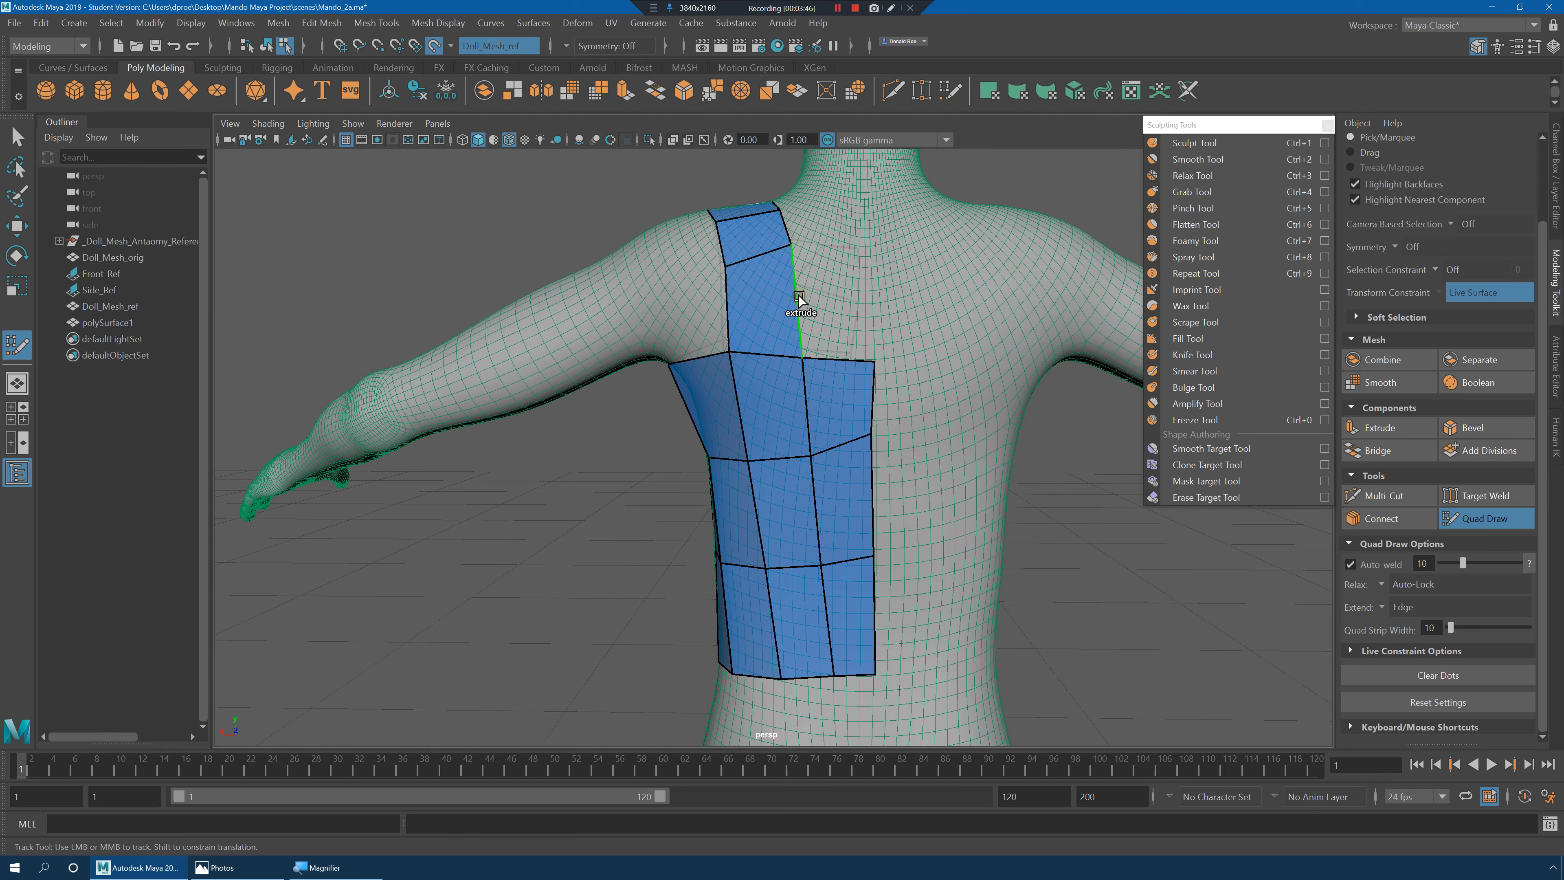
left_click_drag(872, 297, 846, 263, "alt")
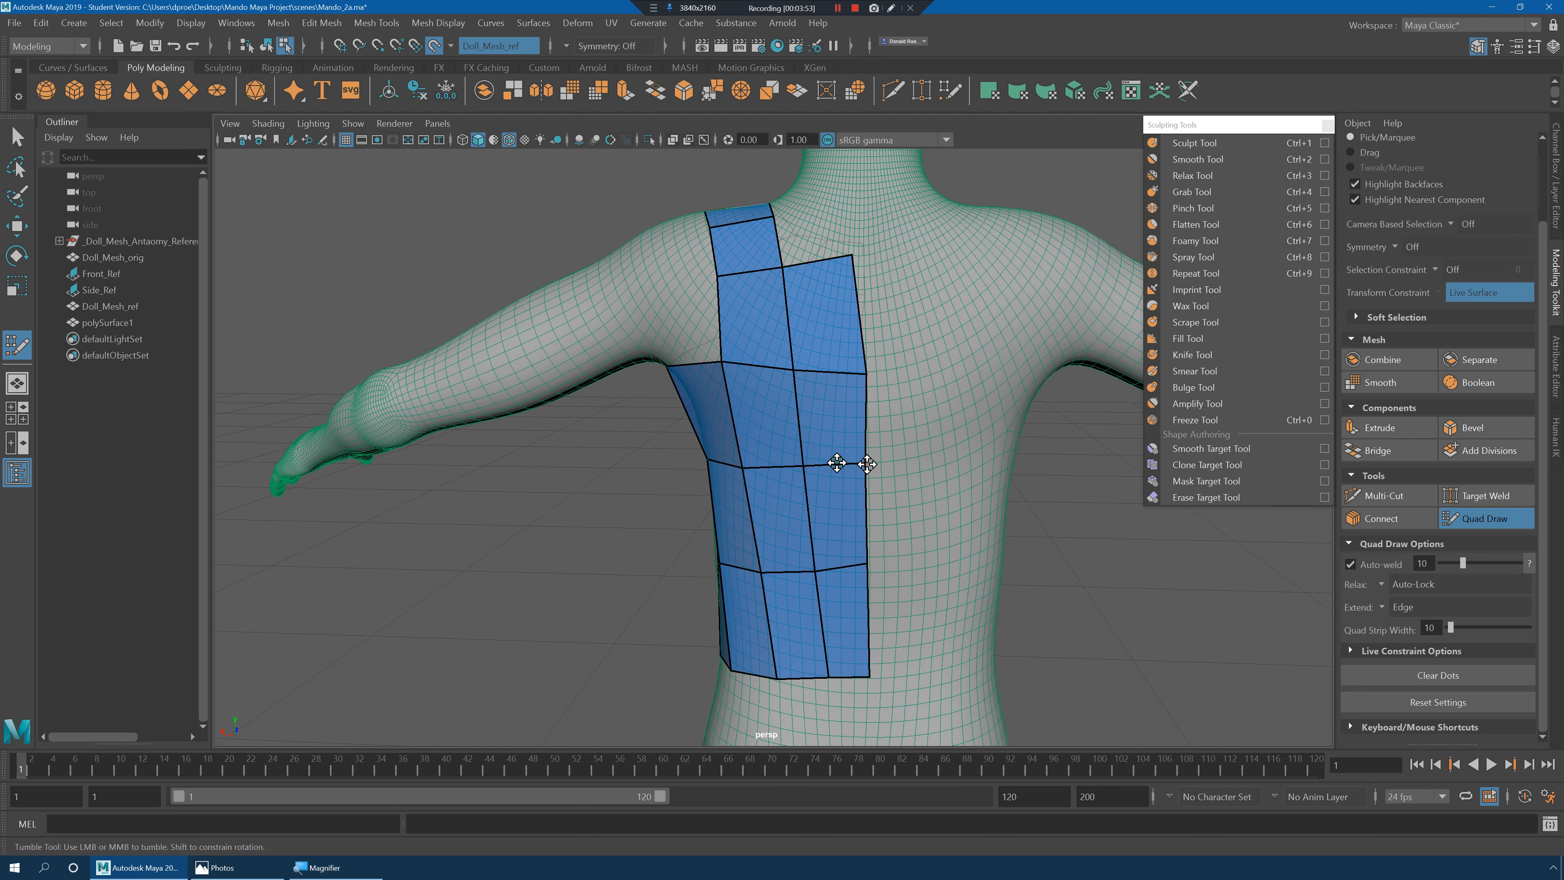
Select the torso mesh's centreline vertices on both front and back in wireframe display.
mouse_move(867, 464)
left_mouse_down("alt")
mouse_move(1047, 465)
mouse_move(831, 459)
mouse_move(885, 462)
left_mouse_up("alt")
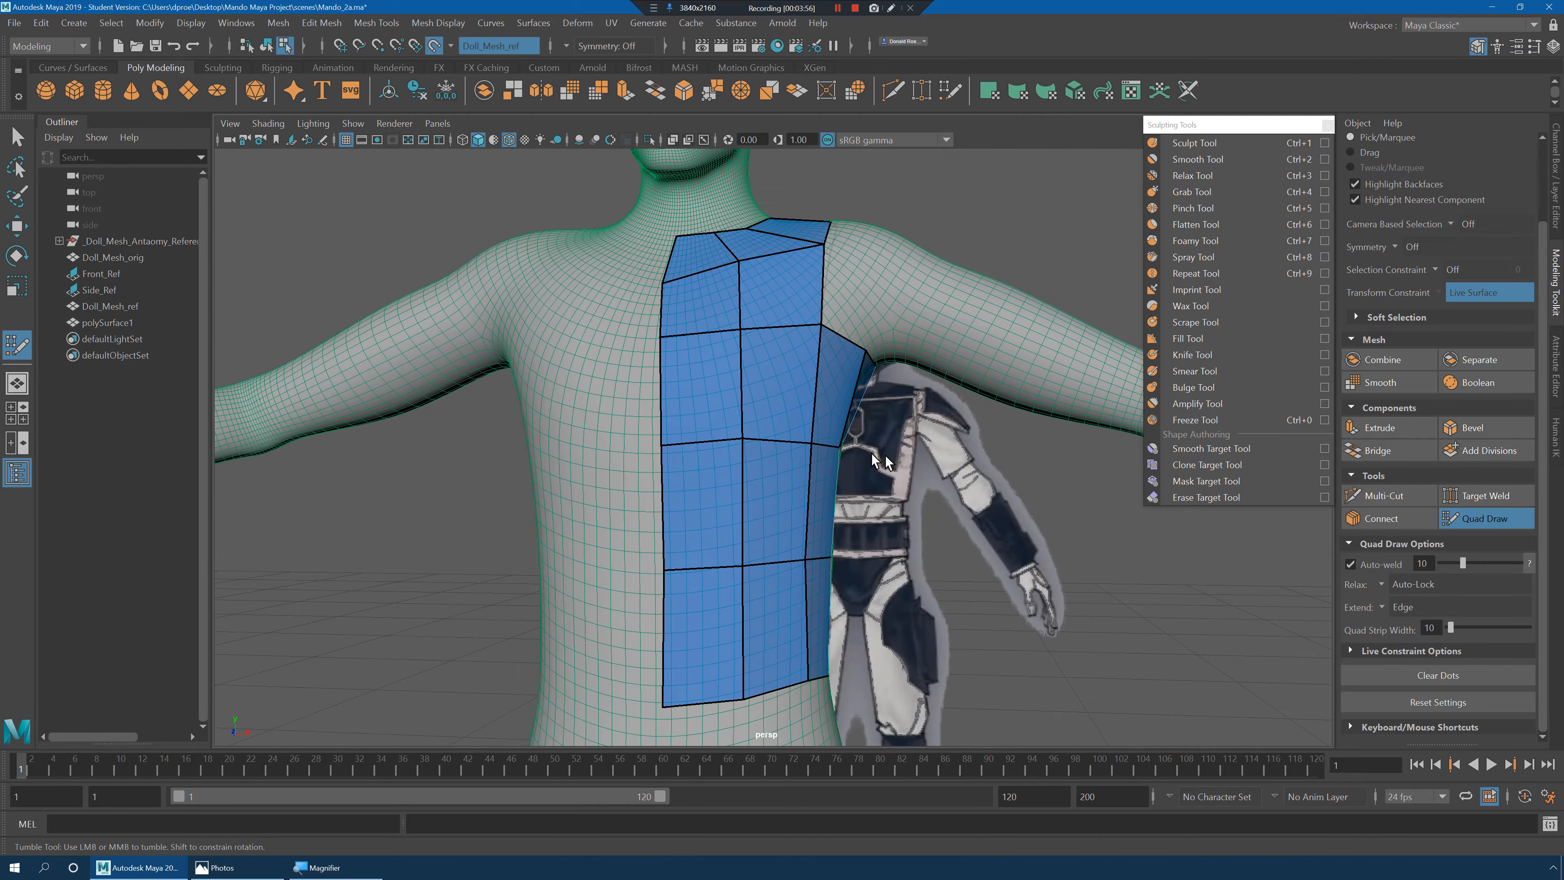
key("q")
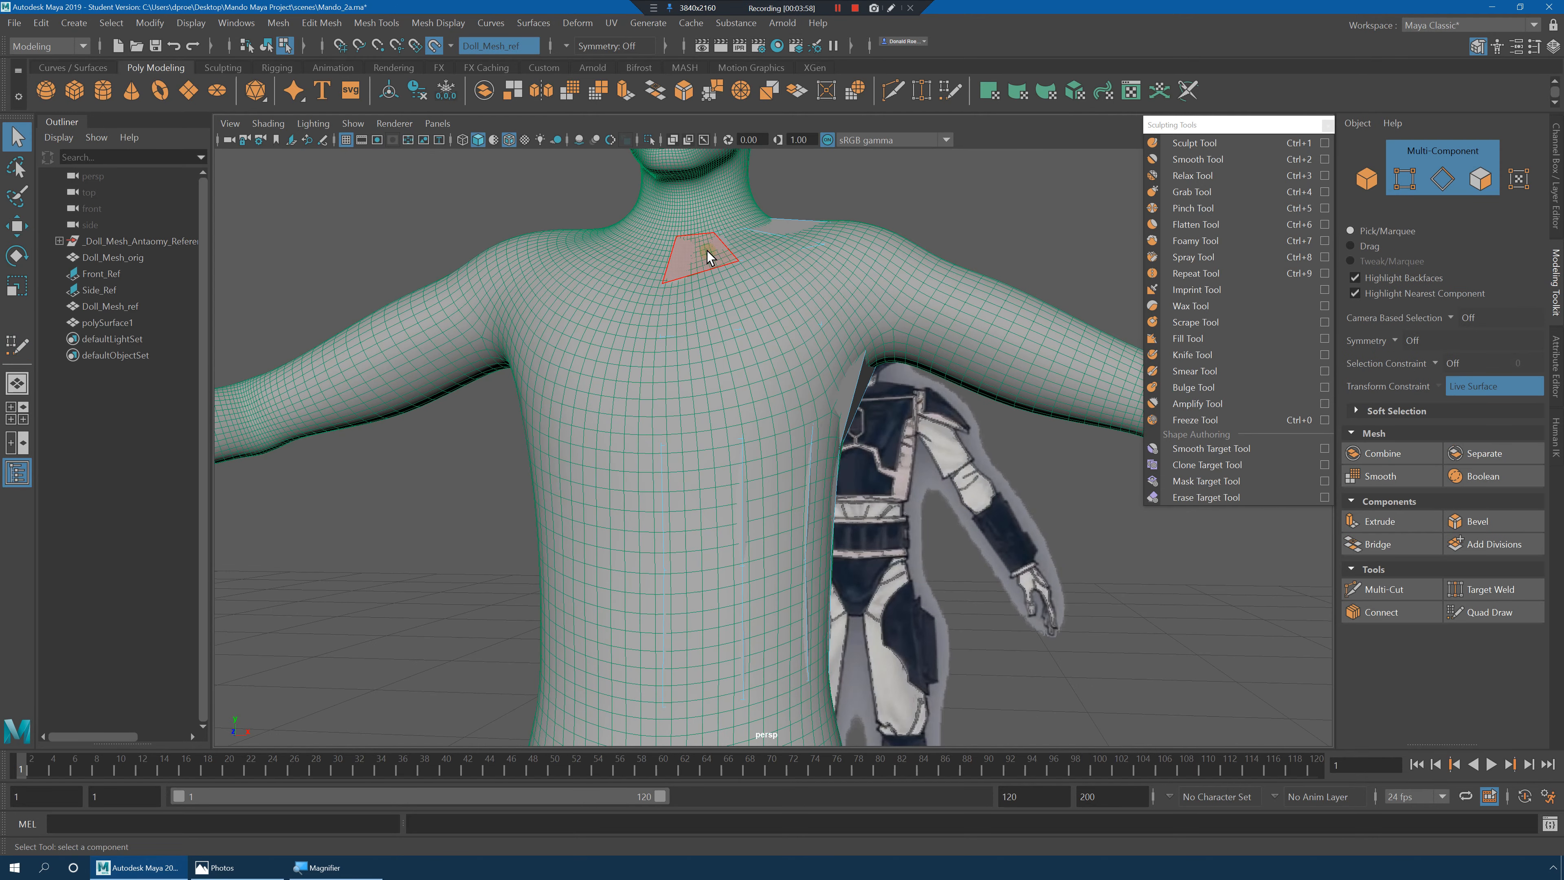
key("4")
right_click_drag(715, 234, 640, 233)
left_click_drag(640, 235, 695, 251, "alt")
right_click_drag(694, 251, 552, 265, "alt")
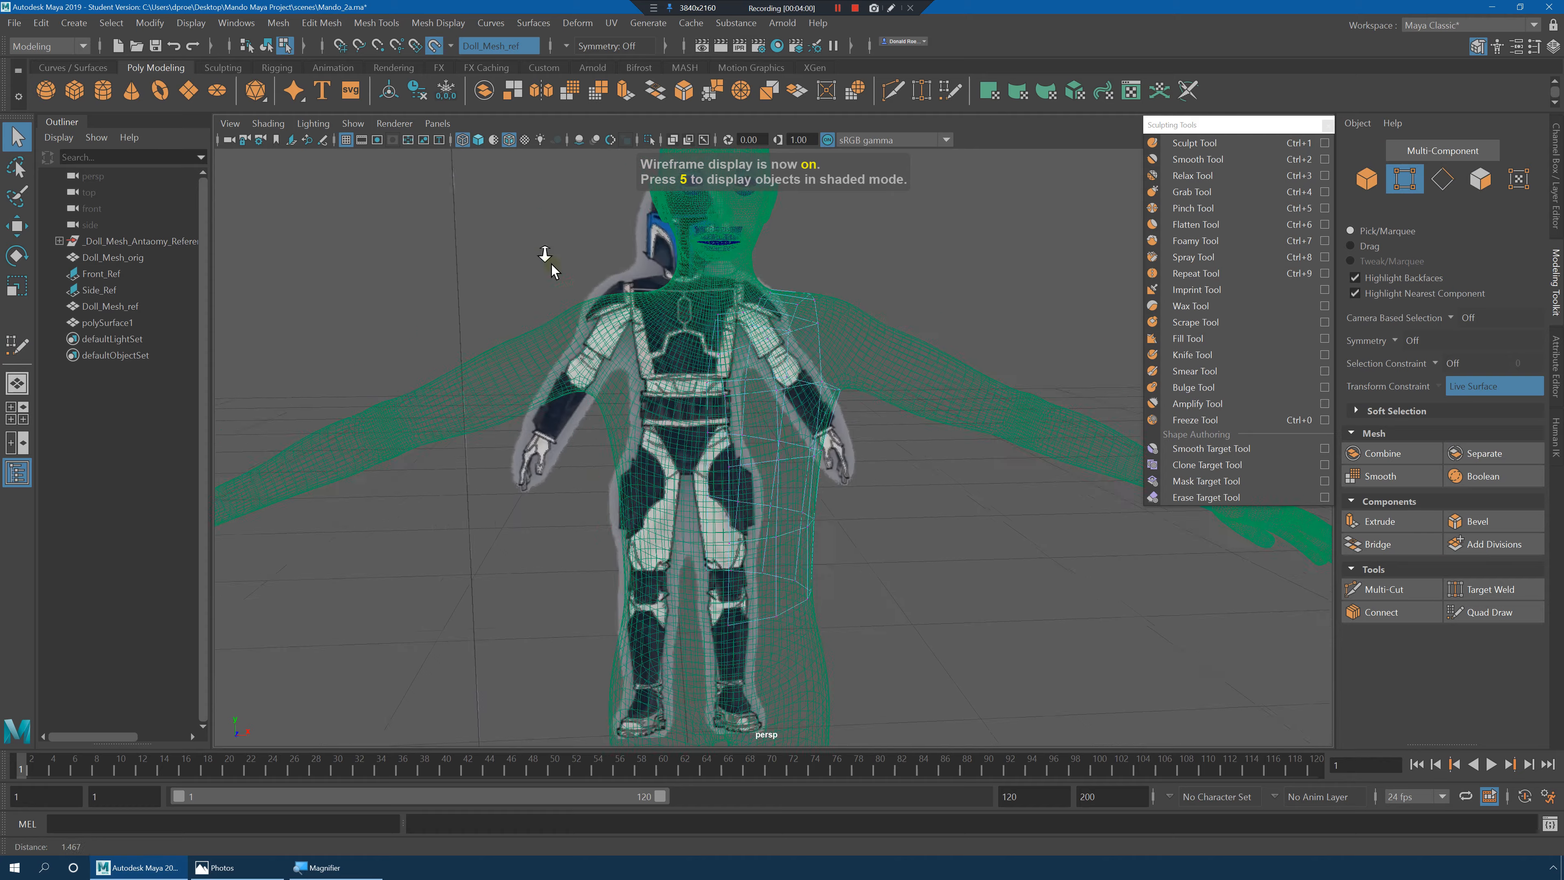
left_click_drag(552, 271, 707, 292, "alt")
left_click_drag(723, 438, 726, 688)
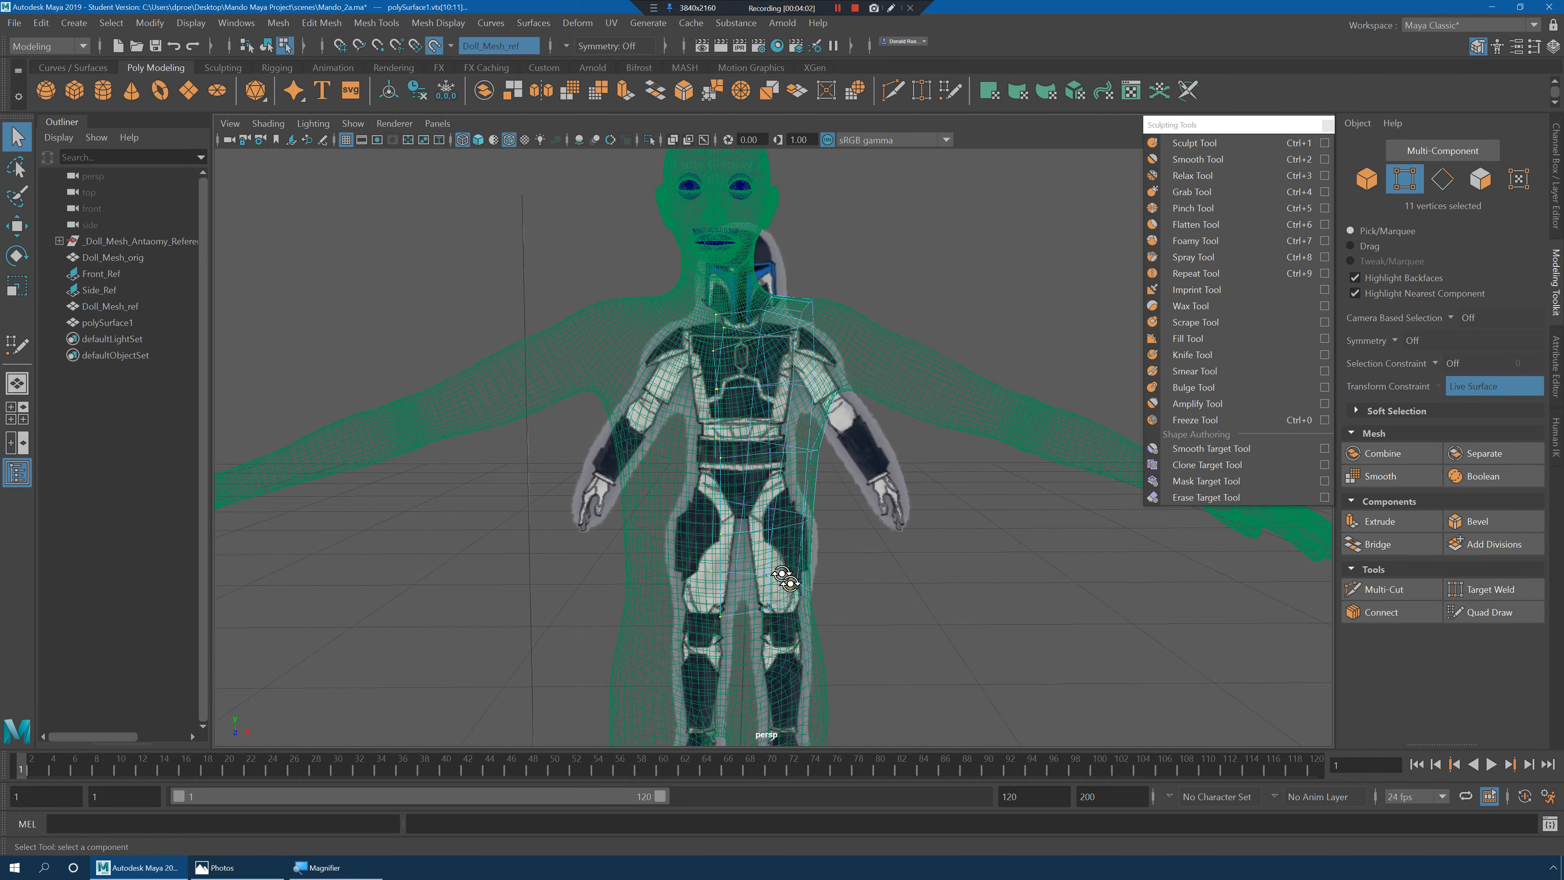
Scale the selected centreline vertices along X to line them up in one vertical plane.
key("f")
key("w")
left_click_drag(810, 566, 731, 456, "alt")
key("e")
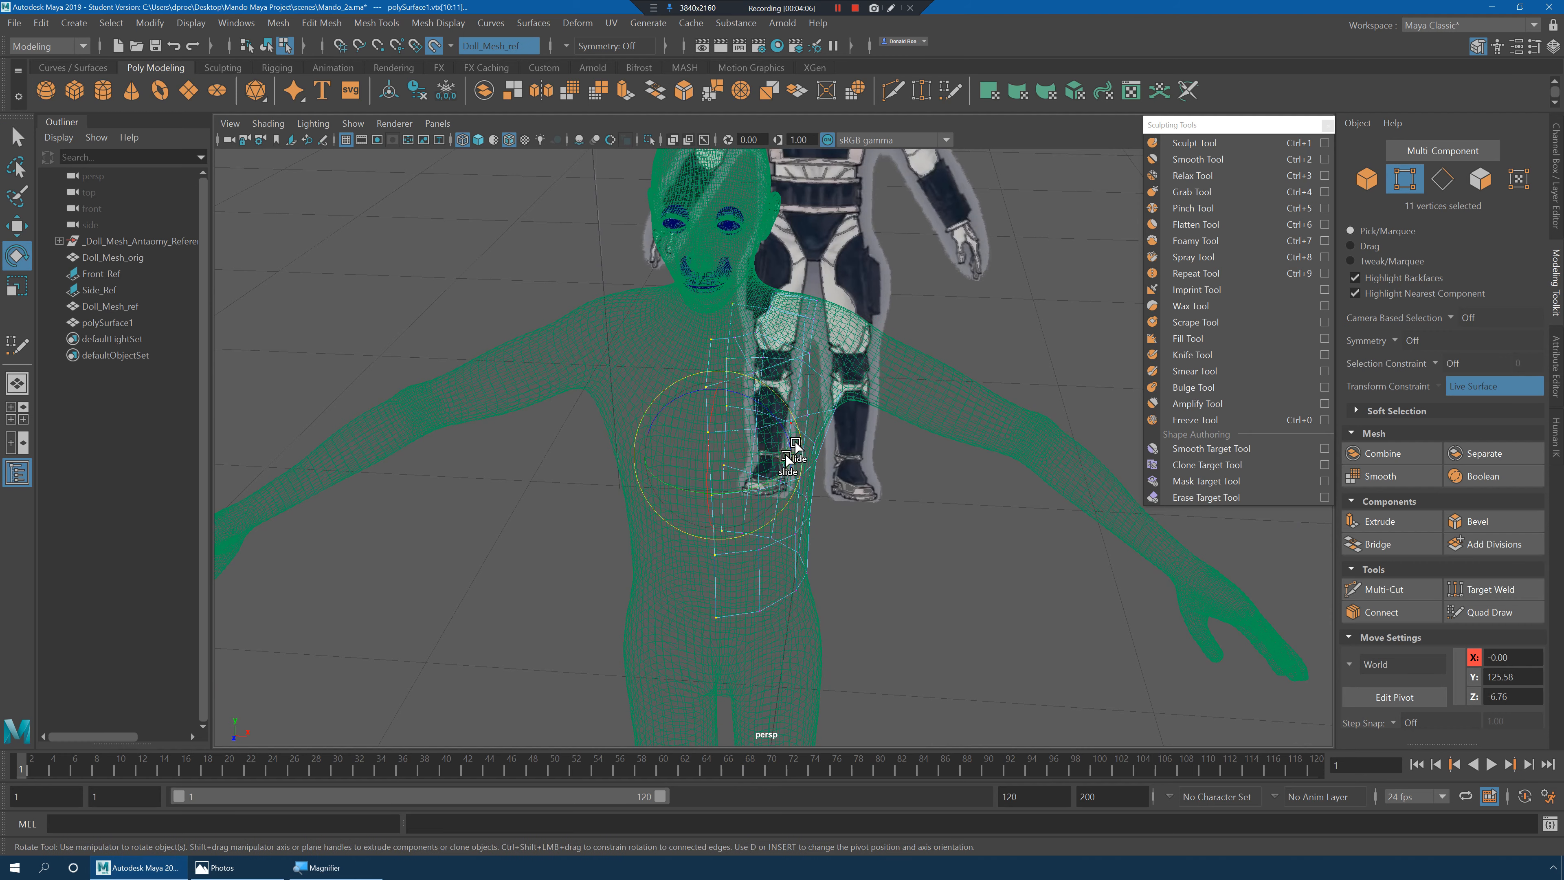
key("r")
left_click_drag(785, 454, 522, 449)
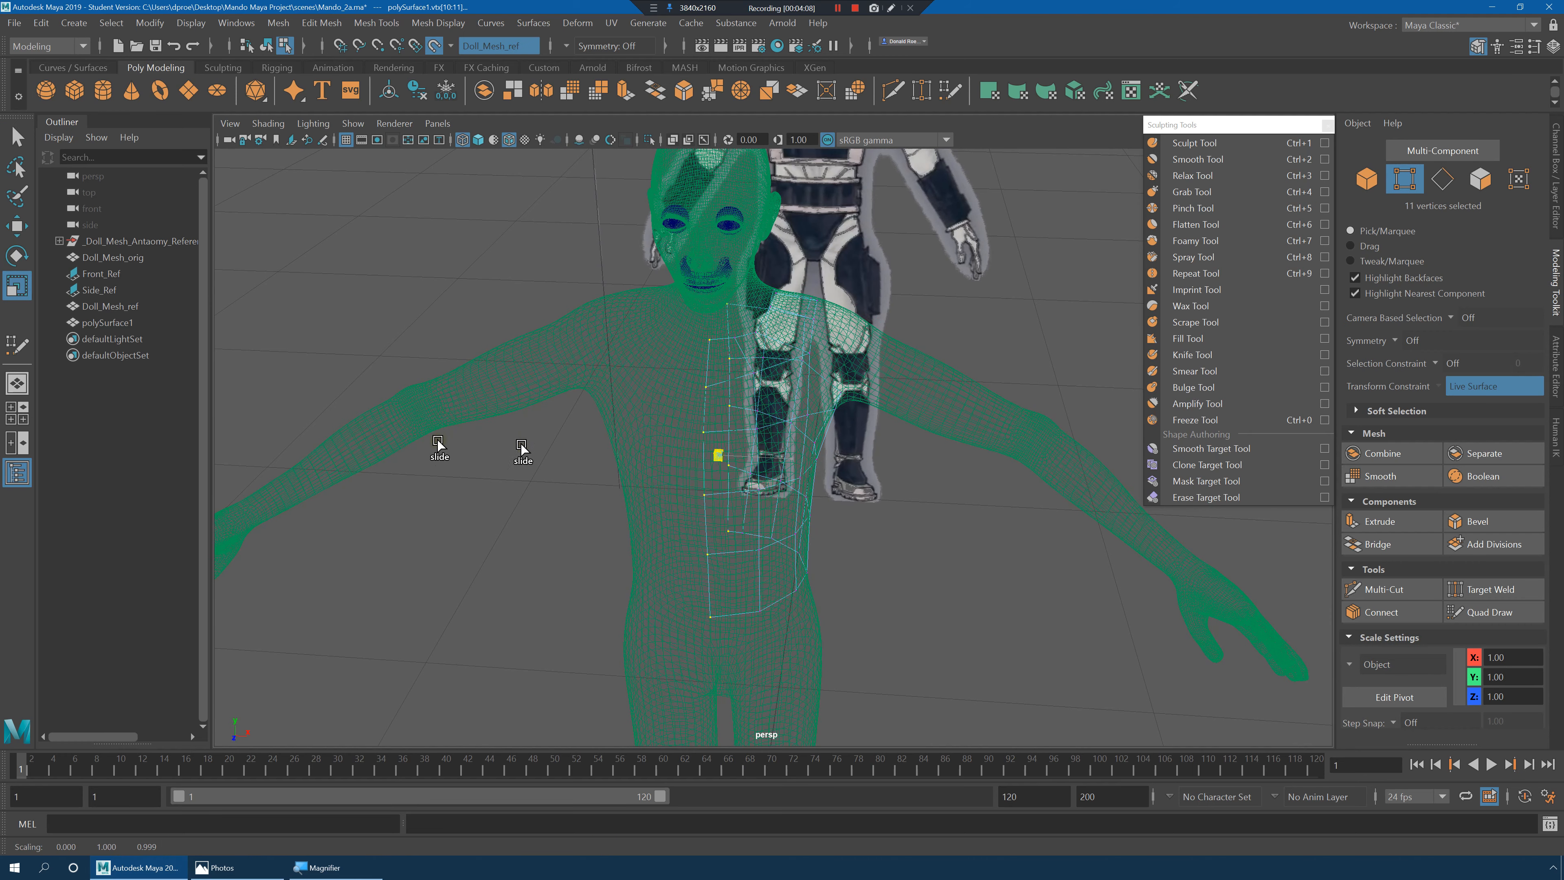
left_click_drag(804, 459, 765, 447, "alt")
Move the selected centreline vertices to X 0.00 using the wireframe front view, then return to the perspective view.
key("w")
key("space")
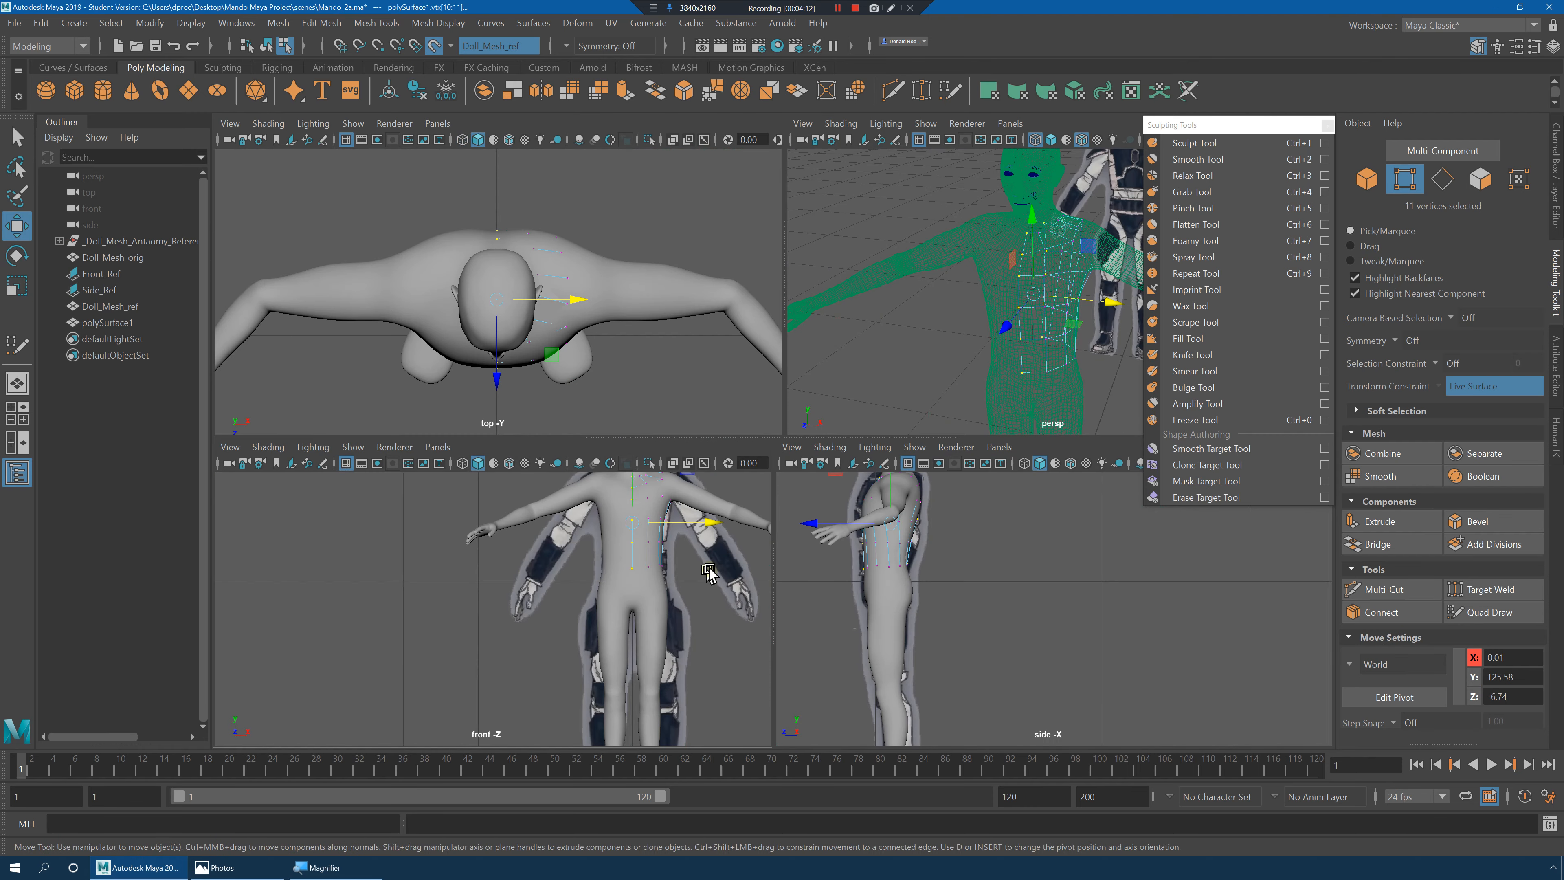
key("space")
key("4")
middle_click_drag(913, 349, 651, 525, "alt")
right_click_drag(651, 525, 920, 462, "alt")
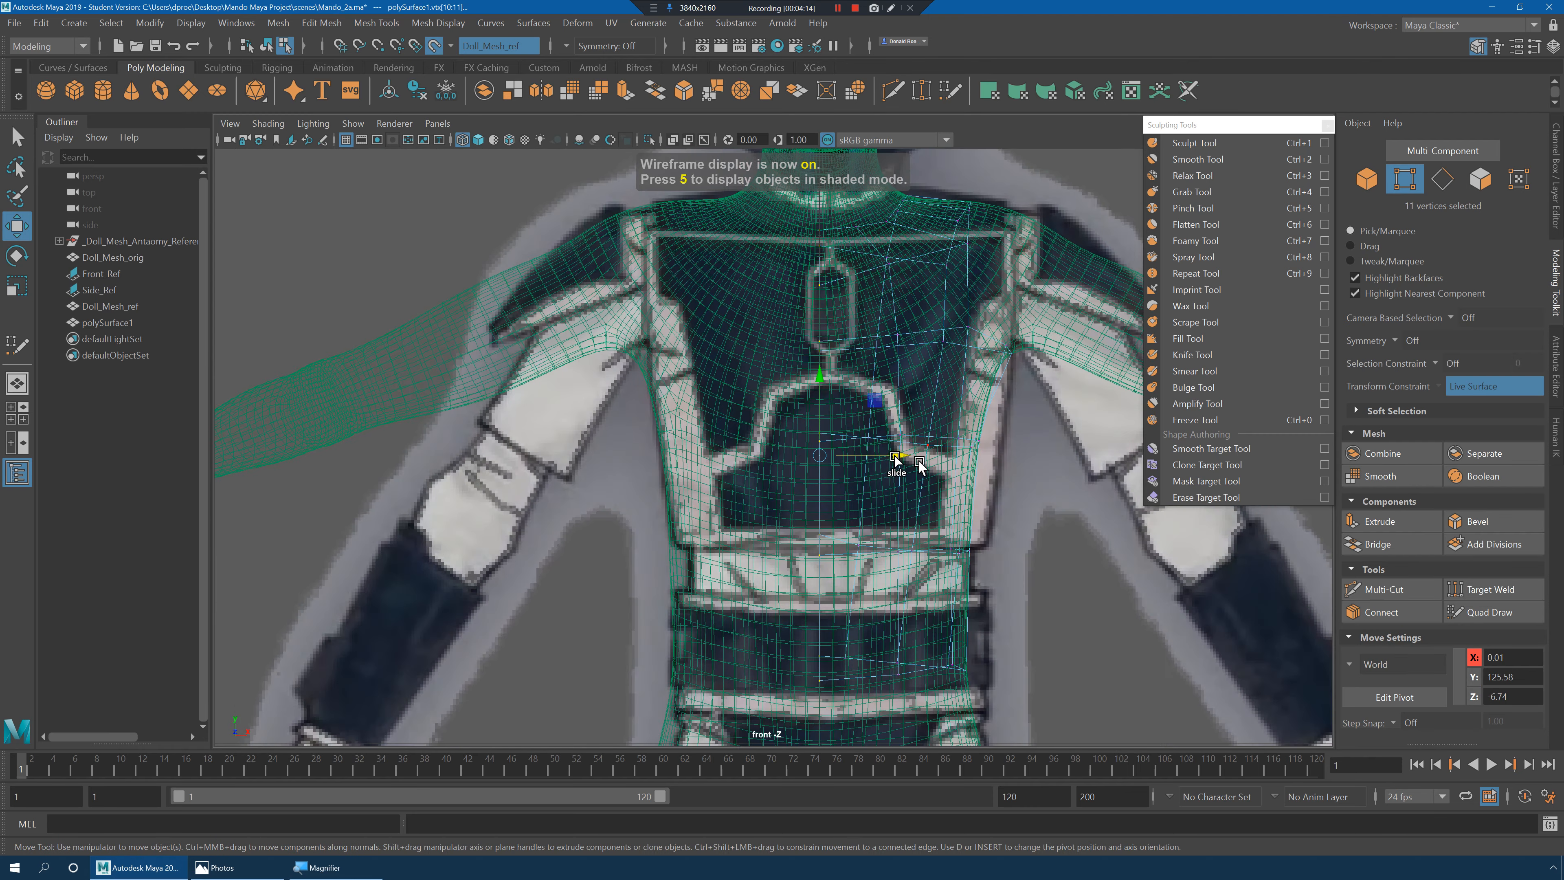
left_click_drag(898, 454, 785, 456)
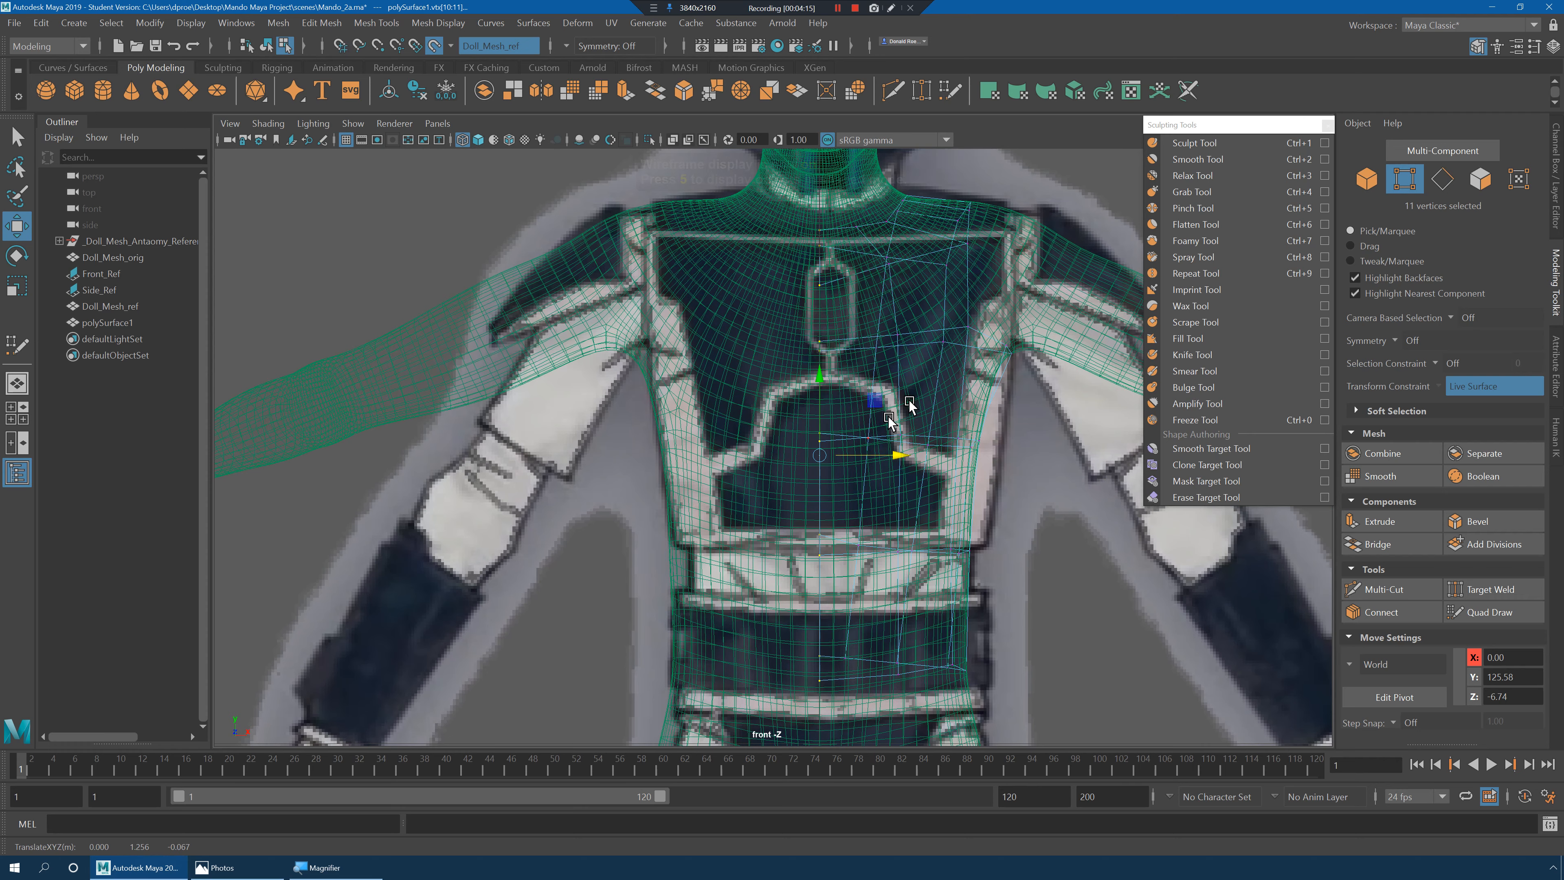
key("space")
key("space")
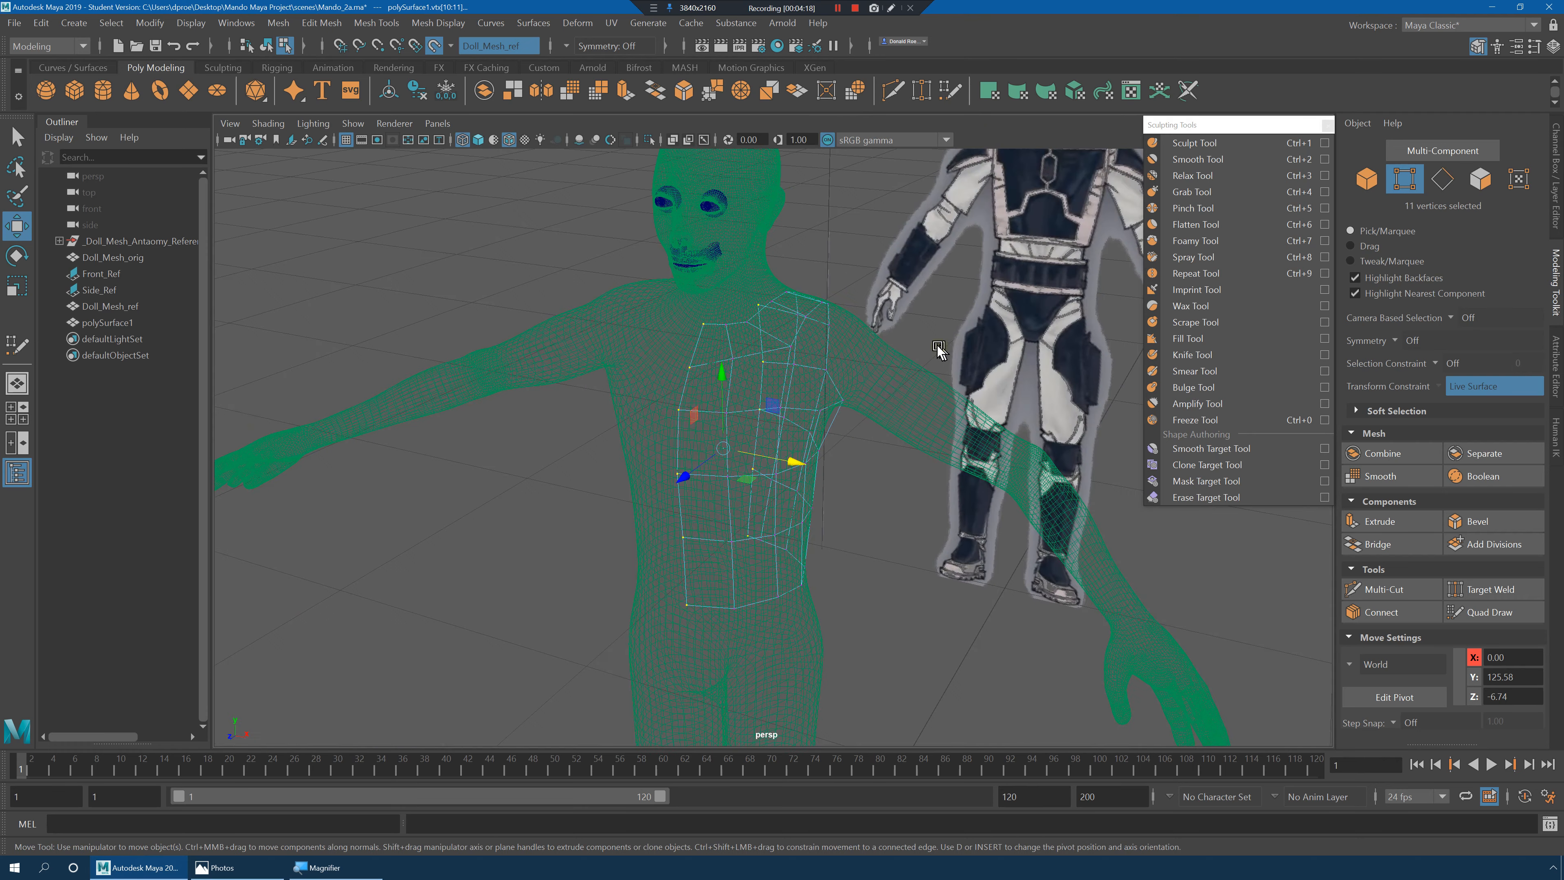
Return the torso mesh to object mode, reactivate Quad Draw on it and restore shaded display.
key("5")
key("F8")
mouse_move(784, 336)
left_mouse_down("alt")
mouse_move(810, 437)
mouse_move(723, 439)
mouse_move(985, 462)
left_mouse_up("alt")
key("4")
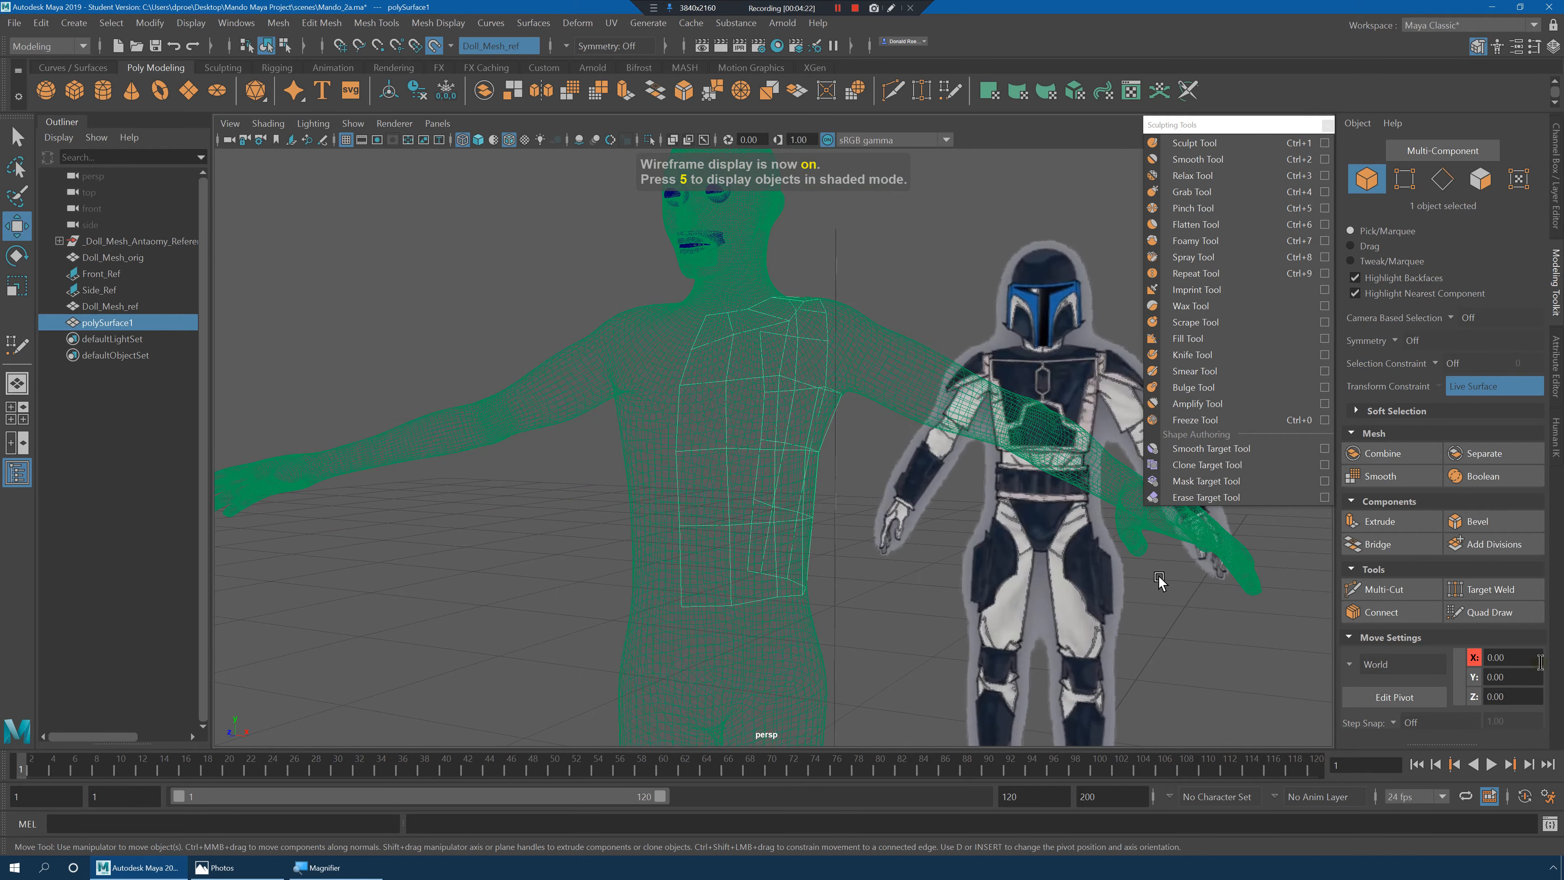
left_click(1501, 615)
middle_click_drag(788, 528, 775, 508, "alt")
key("5")
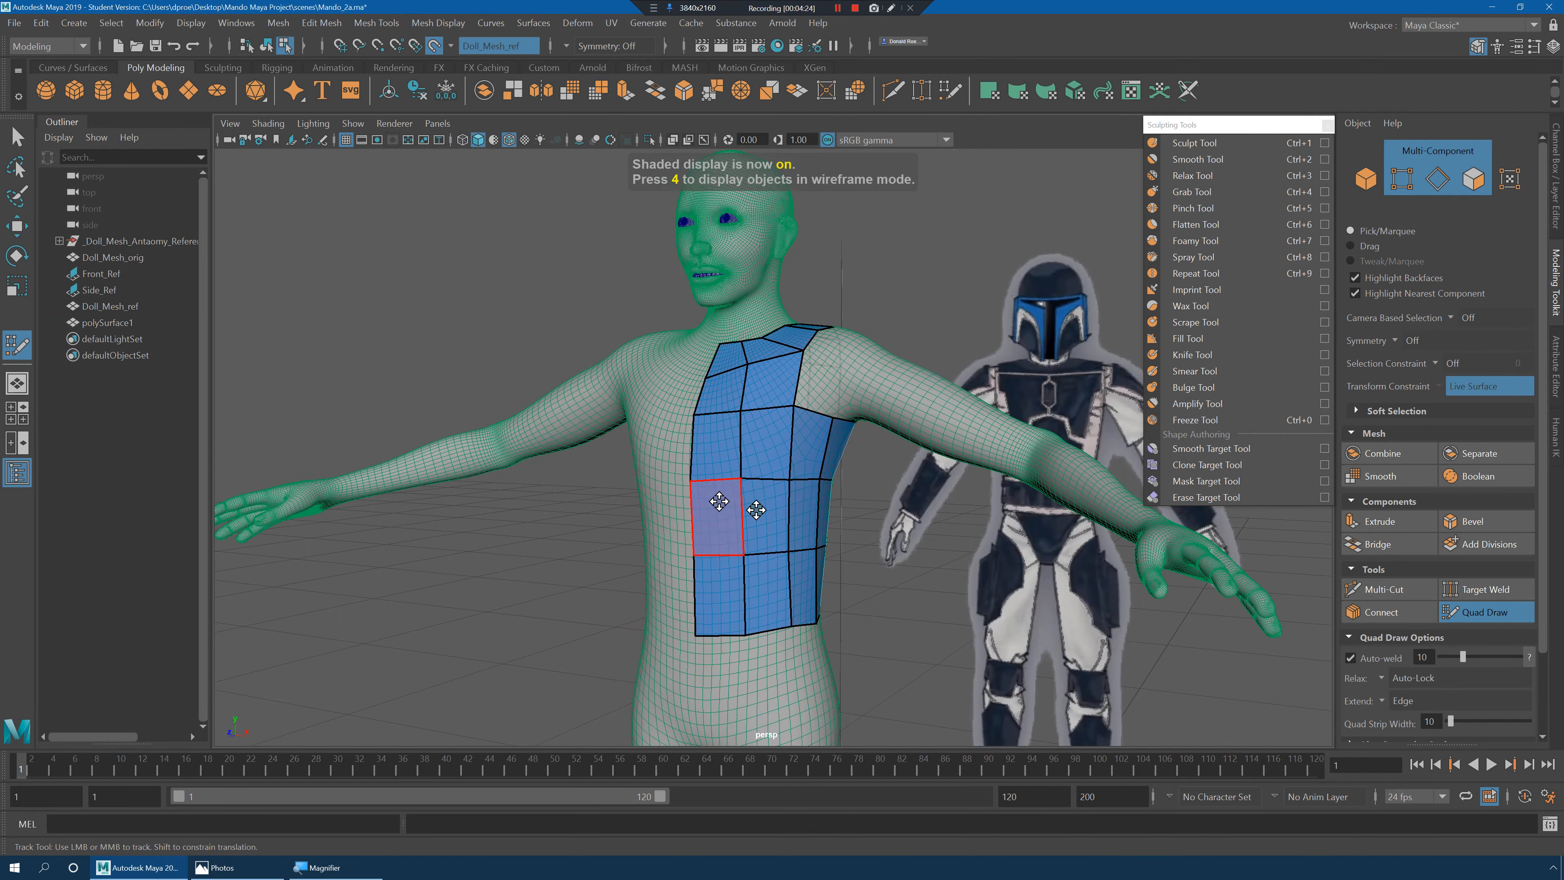
mouse_move(716, 517)
right_mouse_down("alt")
mouse_move(776, 469)
mouse_move(882, 501)
mouse_move(848, 353)
right_mouse_up("alt")
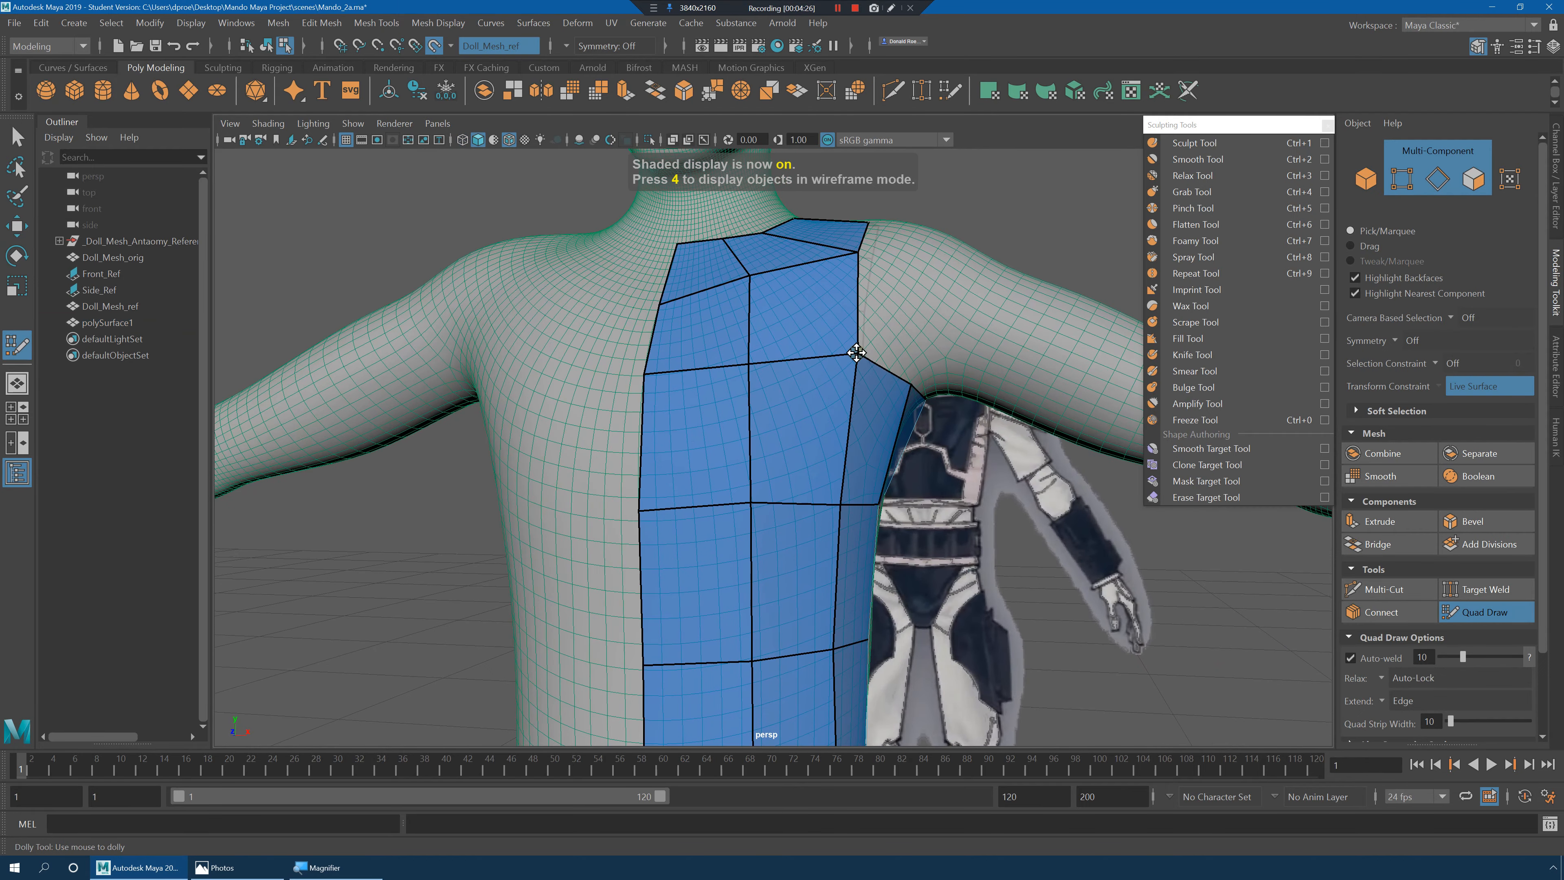
Examine the half-torso mesh's edge flow around the chest, side, hem and back.
left_click_drag(789, 281, 783, 332, "alt")
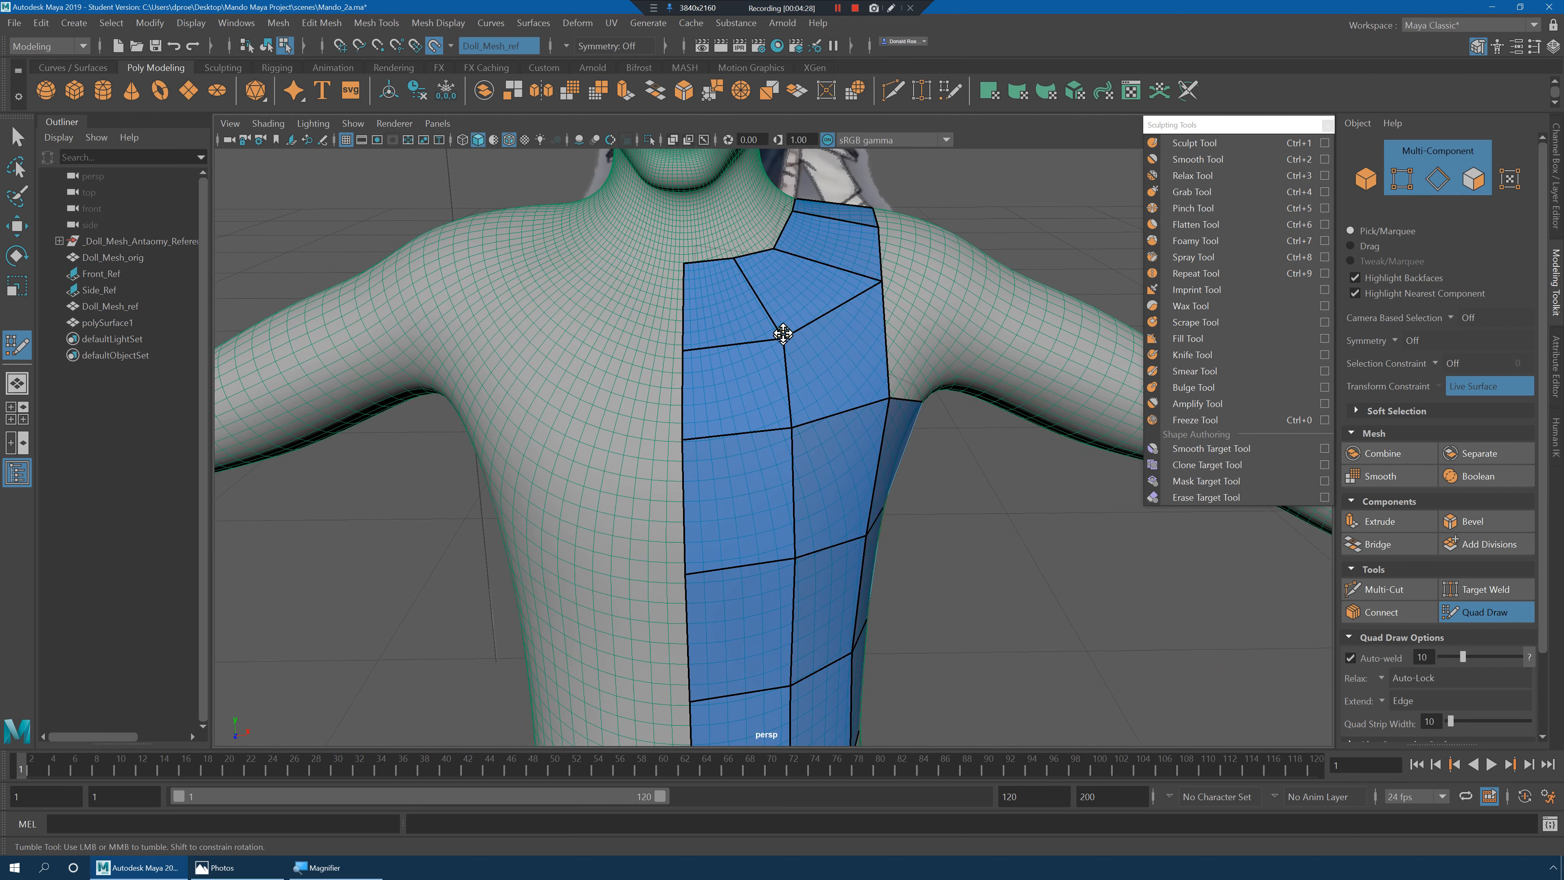
middle_click_drag(870, 555, 876, 335, "alt")
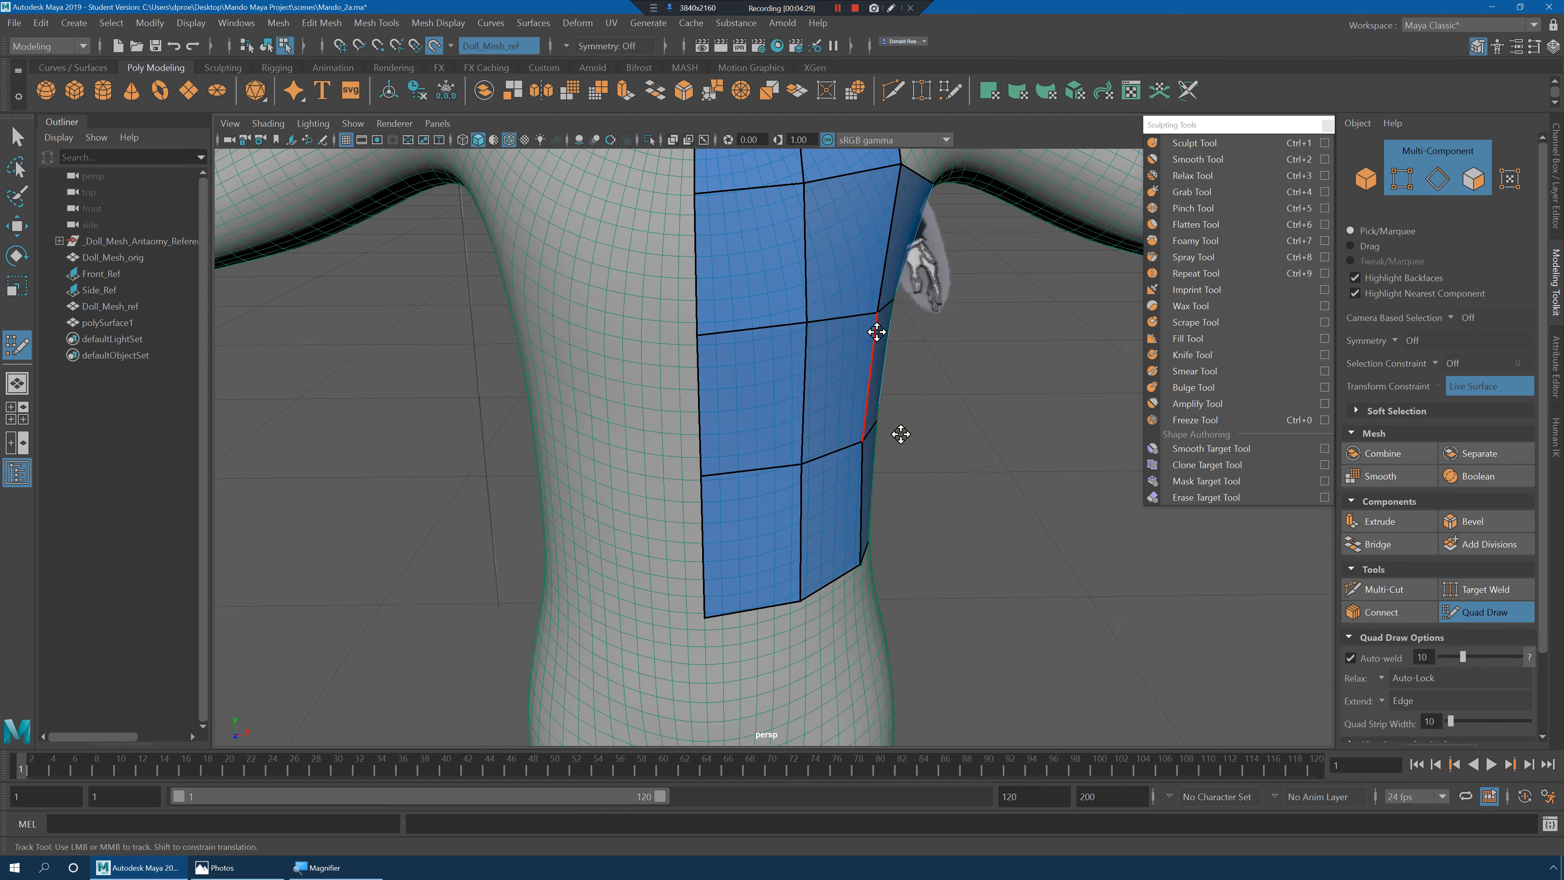
left_click_drag(948, 555, 831, 490, "alt")
right_click_drag(831, 489, 782, 493, "alt")
middle_click_drag(880, 515, 830, 472, "alt")
left_click_drag(831, 473, 726, 495, "alt")
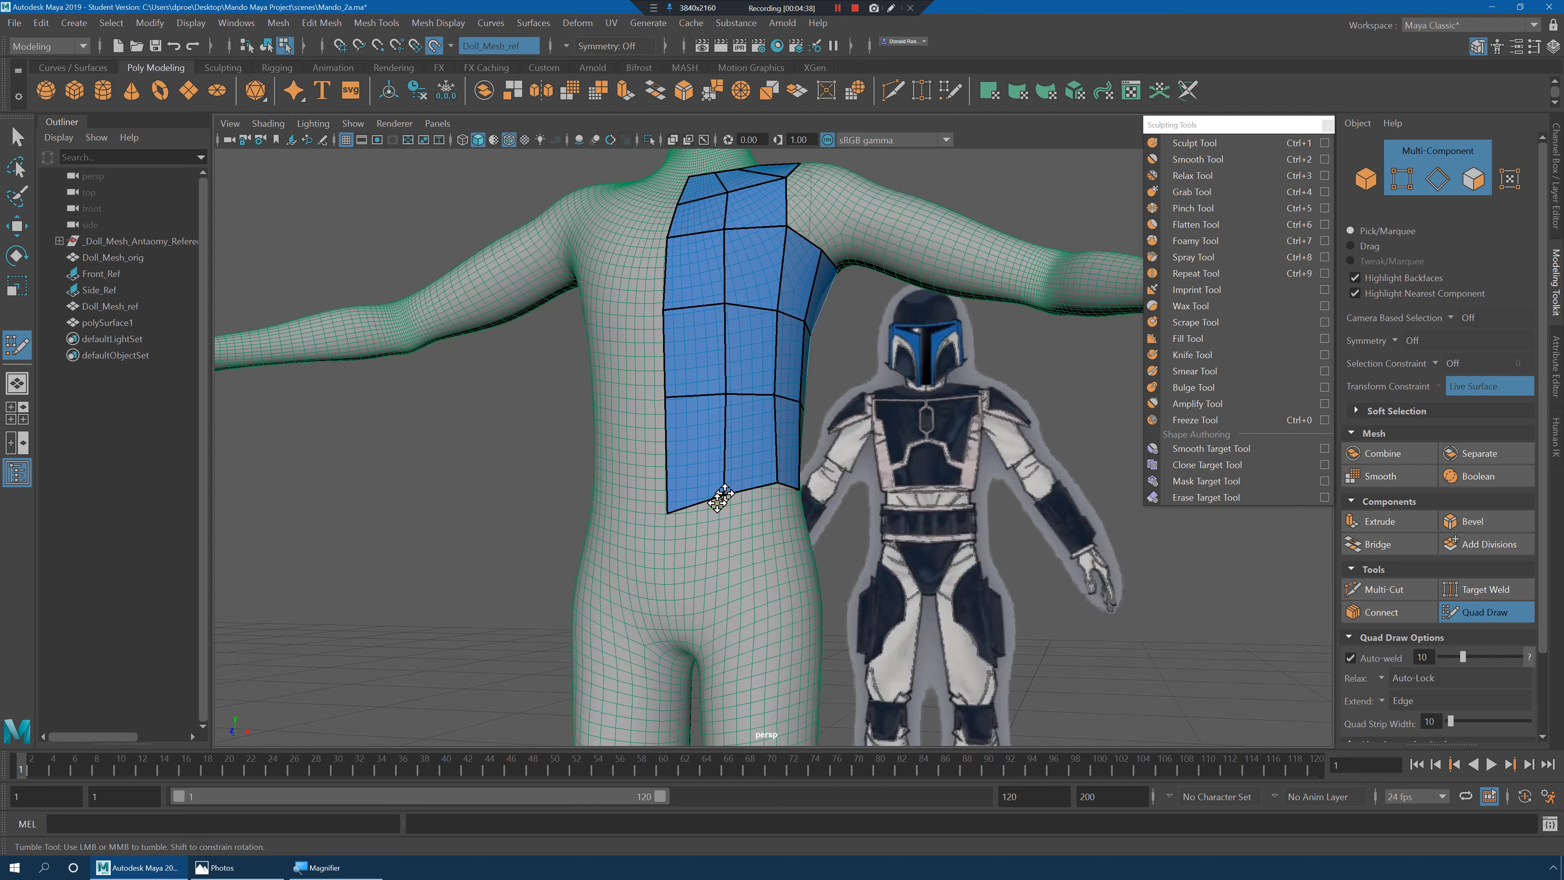
mouse_move(798, 502)
left_mouse_down("alt")
mouse_move(721, 505)
mouse_move(776, 483)
mouse_move(745, 479)
mouse_move(821, 475)
left_mouse_up("alt")
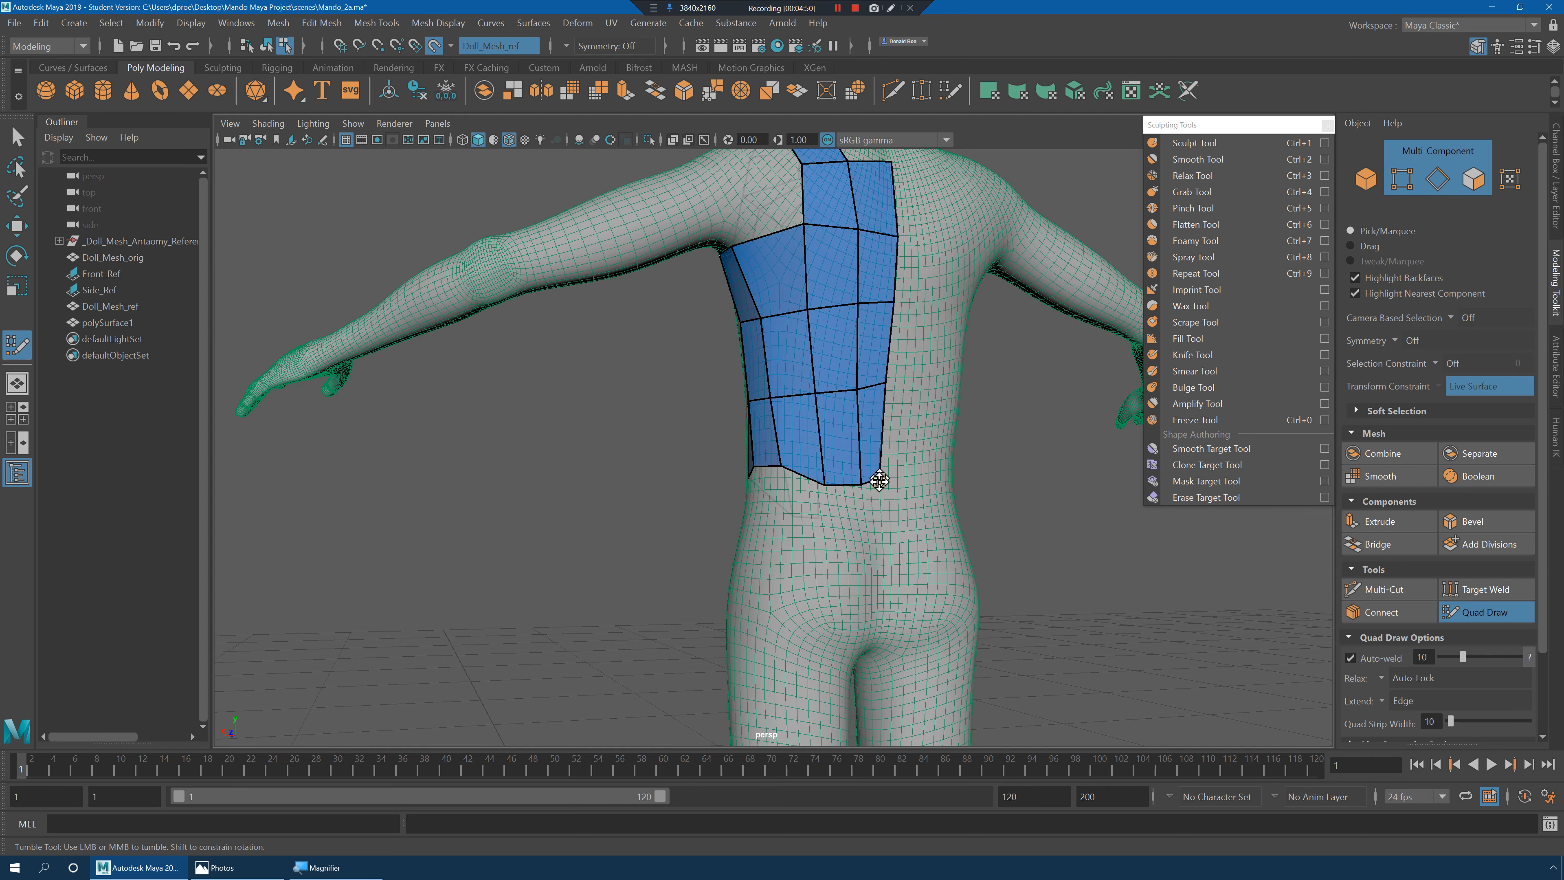
mouse_move(913, 508)
left_mouse_down("alt")
mouse_move(850, 484)
mouse_move(912, 500)
mouse_move(725, 511)
mouse_move(780, 493)
mouse_move(806, 426)
mouse_move(907, 440)
mouse_move(777, 423)
mouse_move(745, 246)
mouse_move(769, 432)
mouse_move(767, 402)
mouse_move(766, 434)
mouse_move(740, 419)
mouse_move(722, 305)
mouse_move(718, 508)
left_mouse_up("alt")
Undo the last mesh change and relax the vertices on the upper back near the centreline with Quad Draw.
key("ctrl+z")
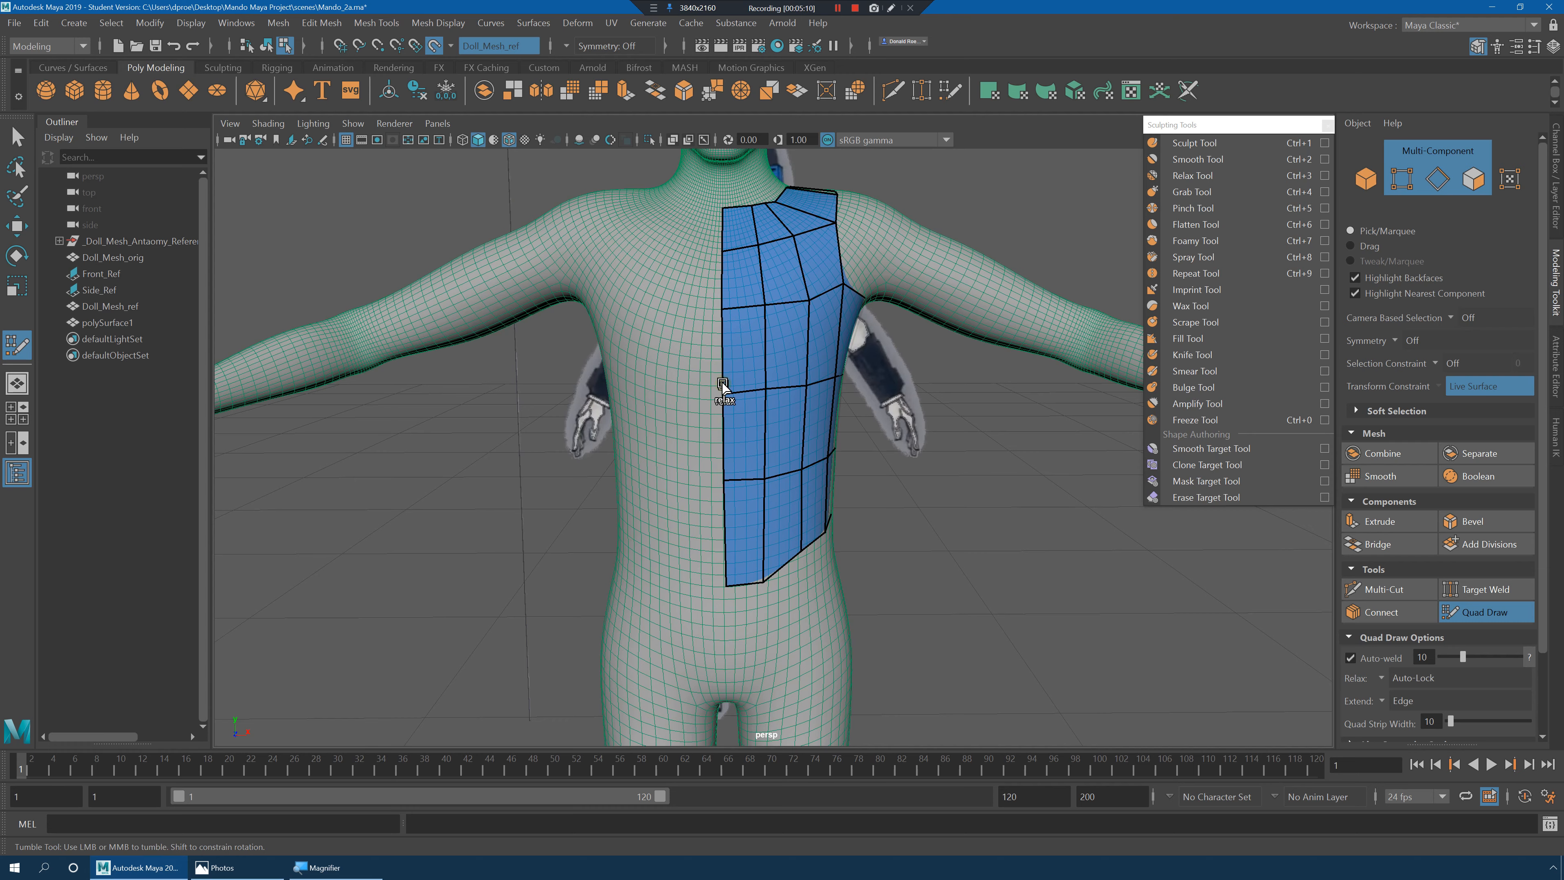
left_click_drag(937, 442, 827, 360, "alt")
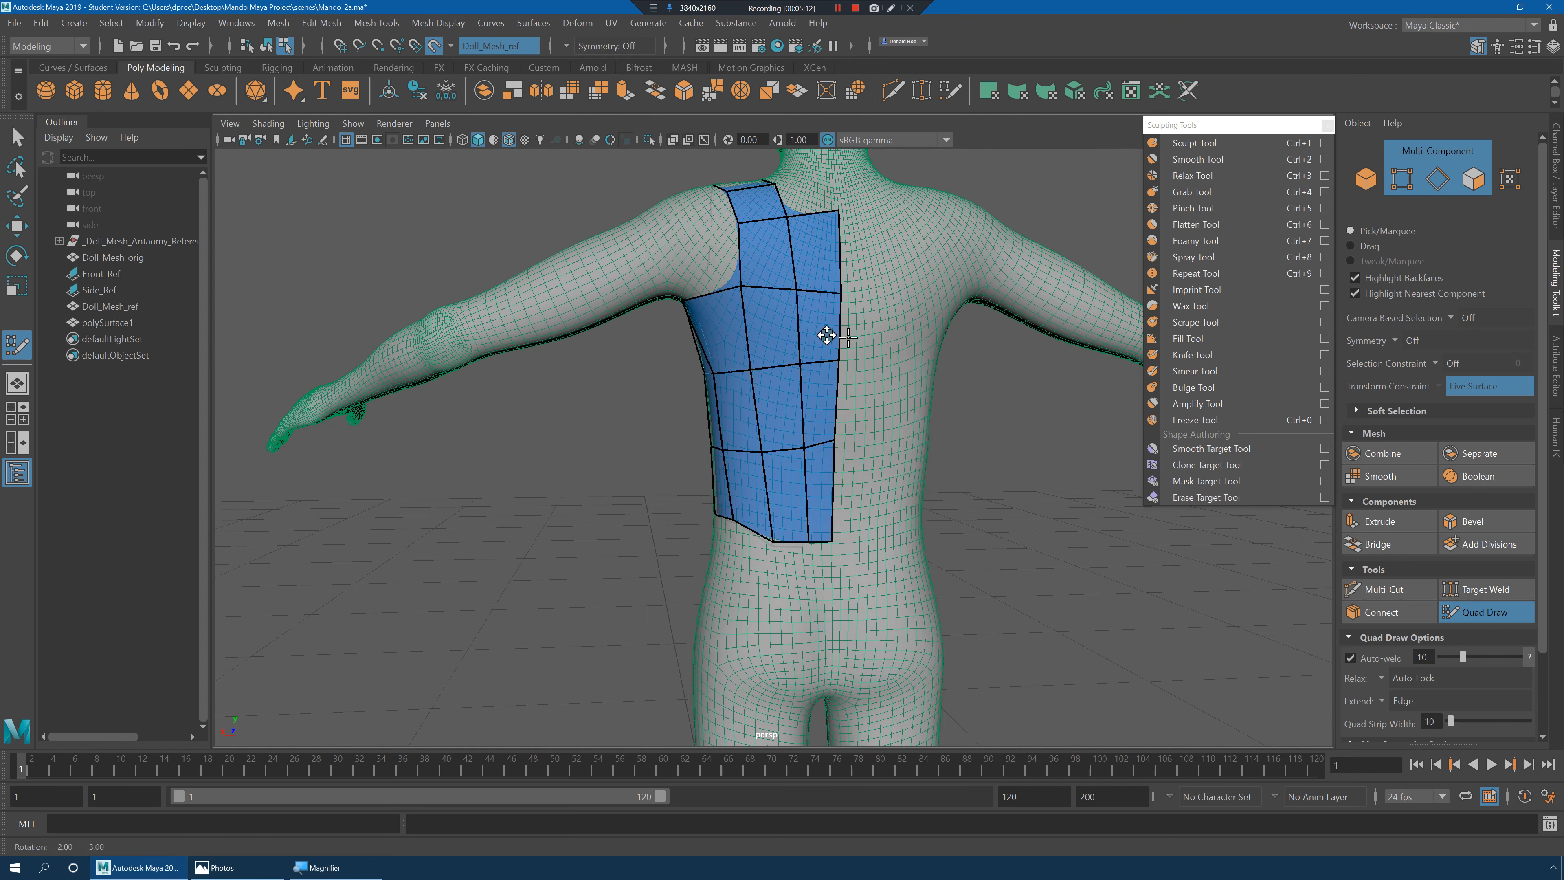
left_click_drag(793, 278, 837, 298, "shift")
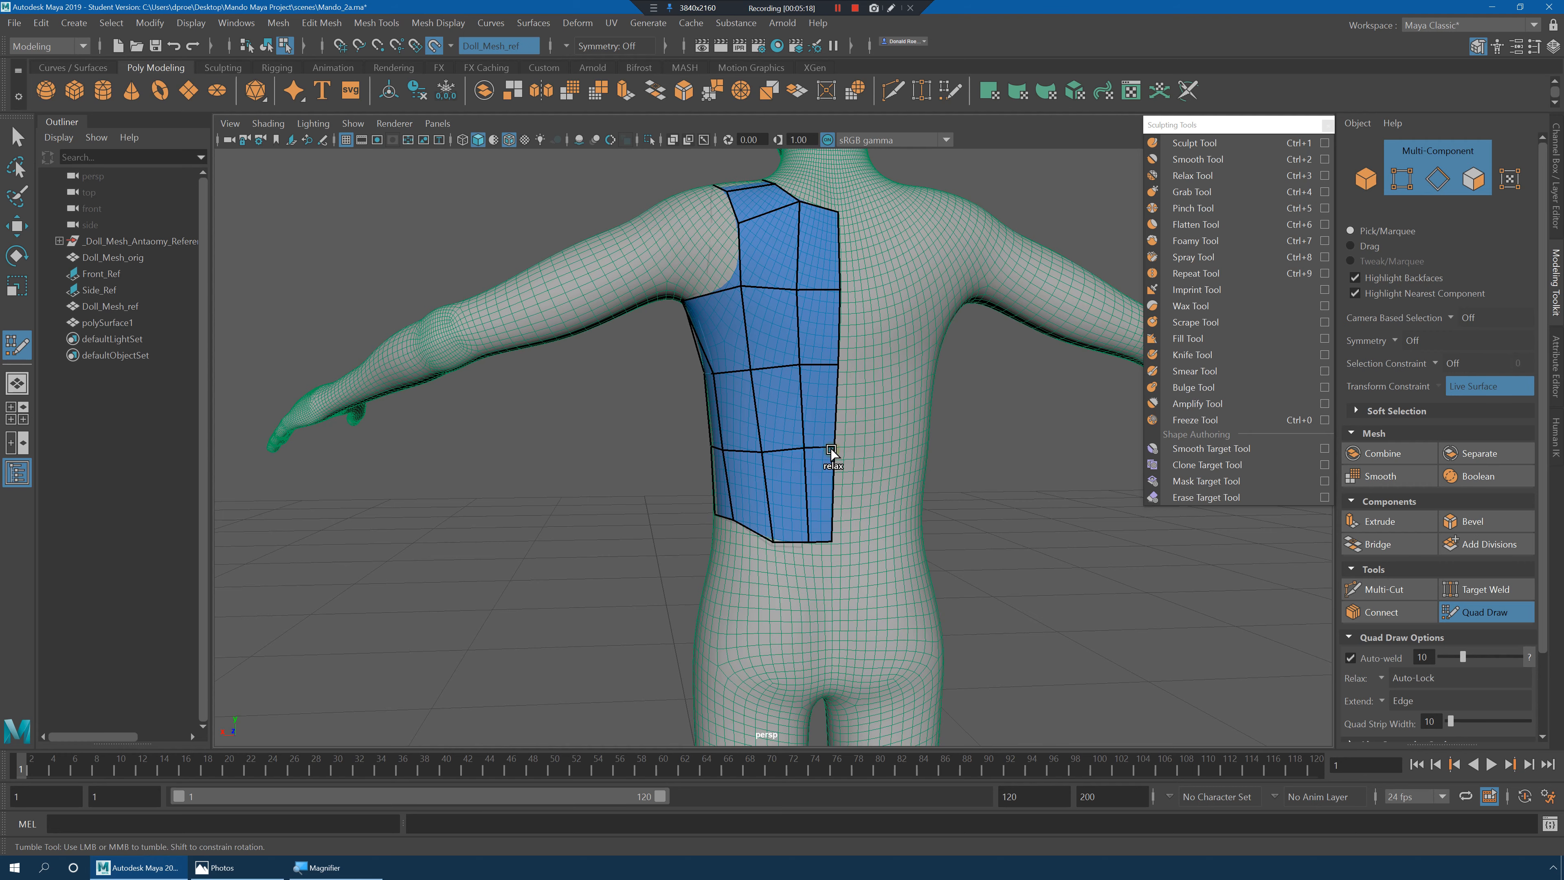
left_click_drag(825, 302, 955, 339, "alt")
Exit Quad Draw, turn off the body's live surface and show the Channel Box / Layer Editor.
key("q")
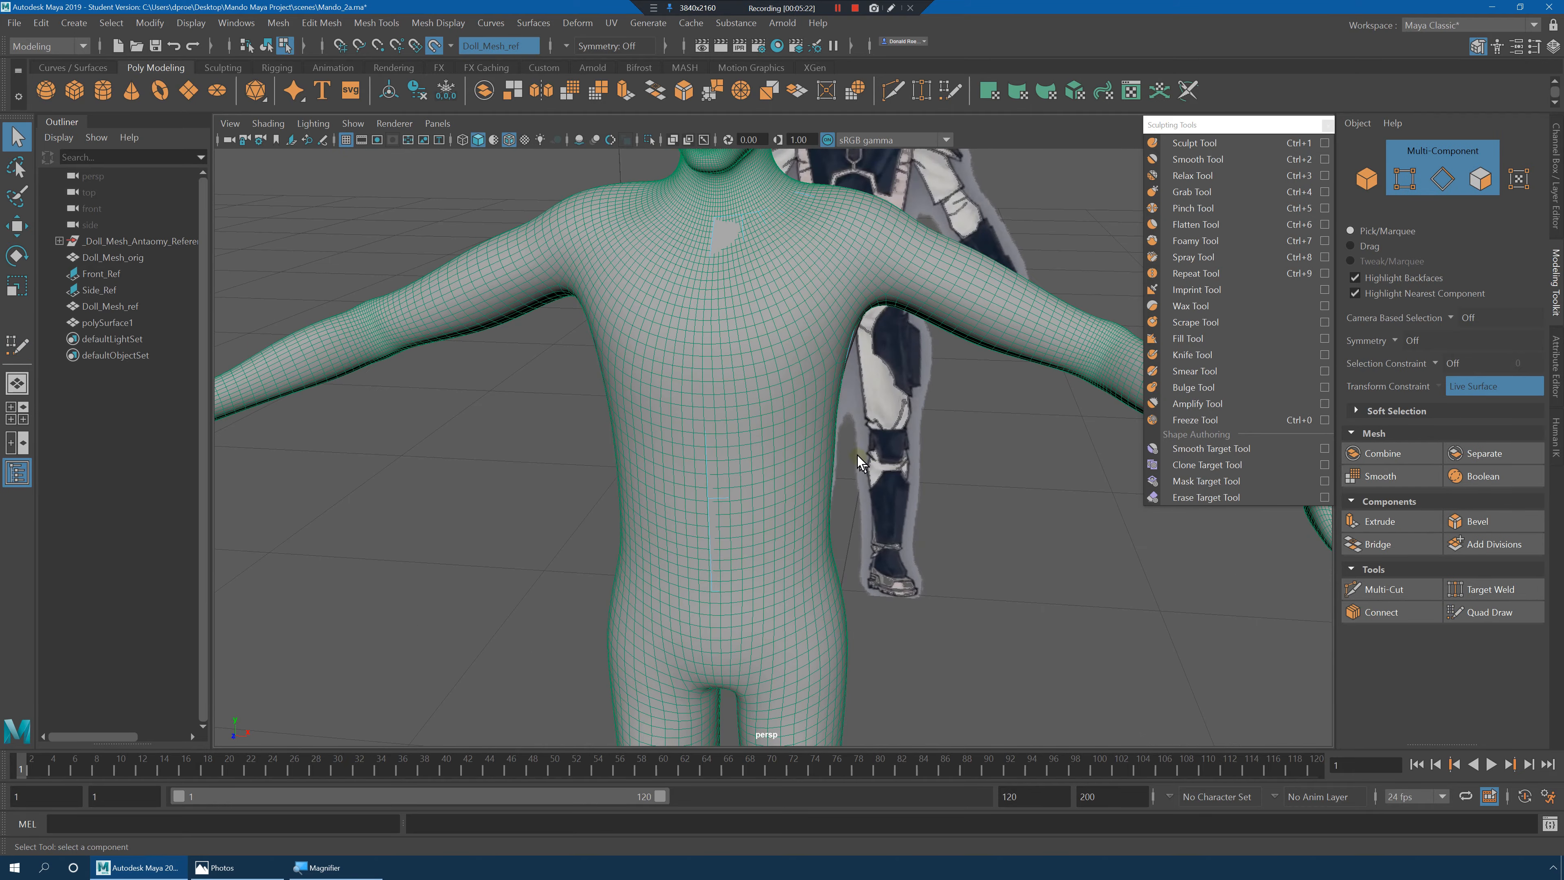
left_click_drag(857, 454, 866, 465, "alt")
key("5")
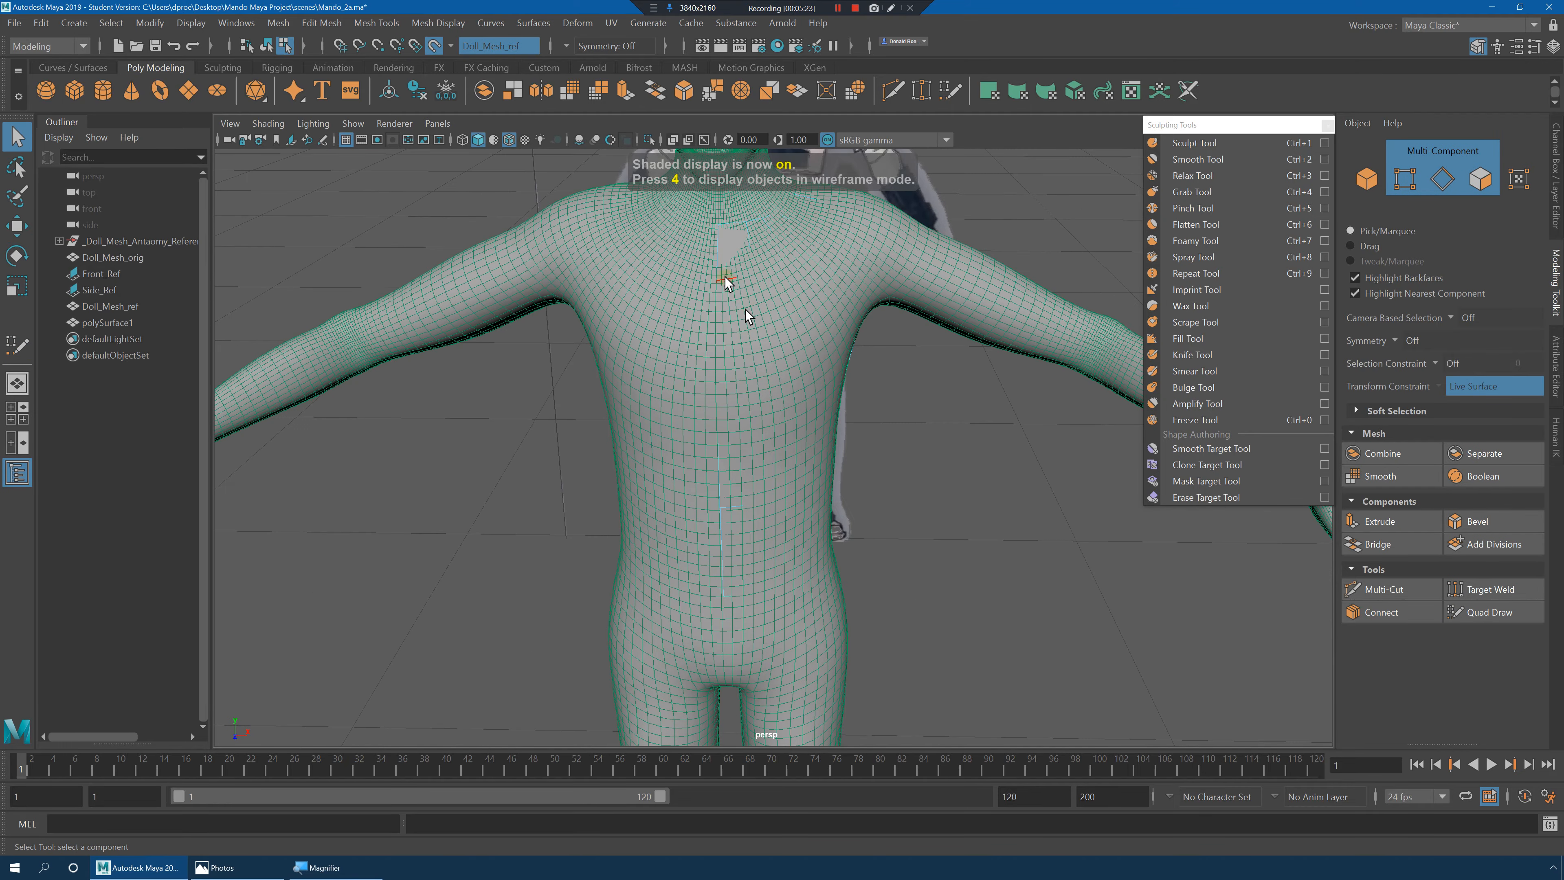
left_click(435, 45)
left_click(1552, 48)
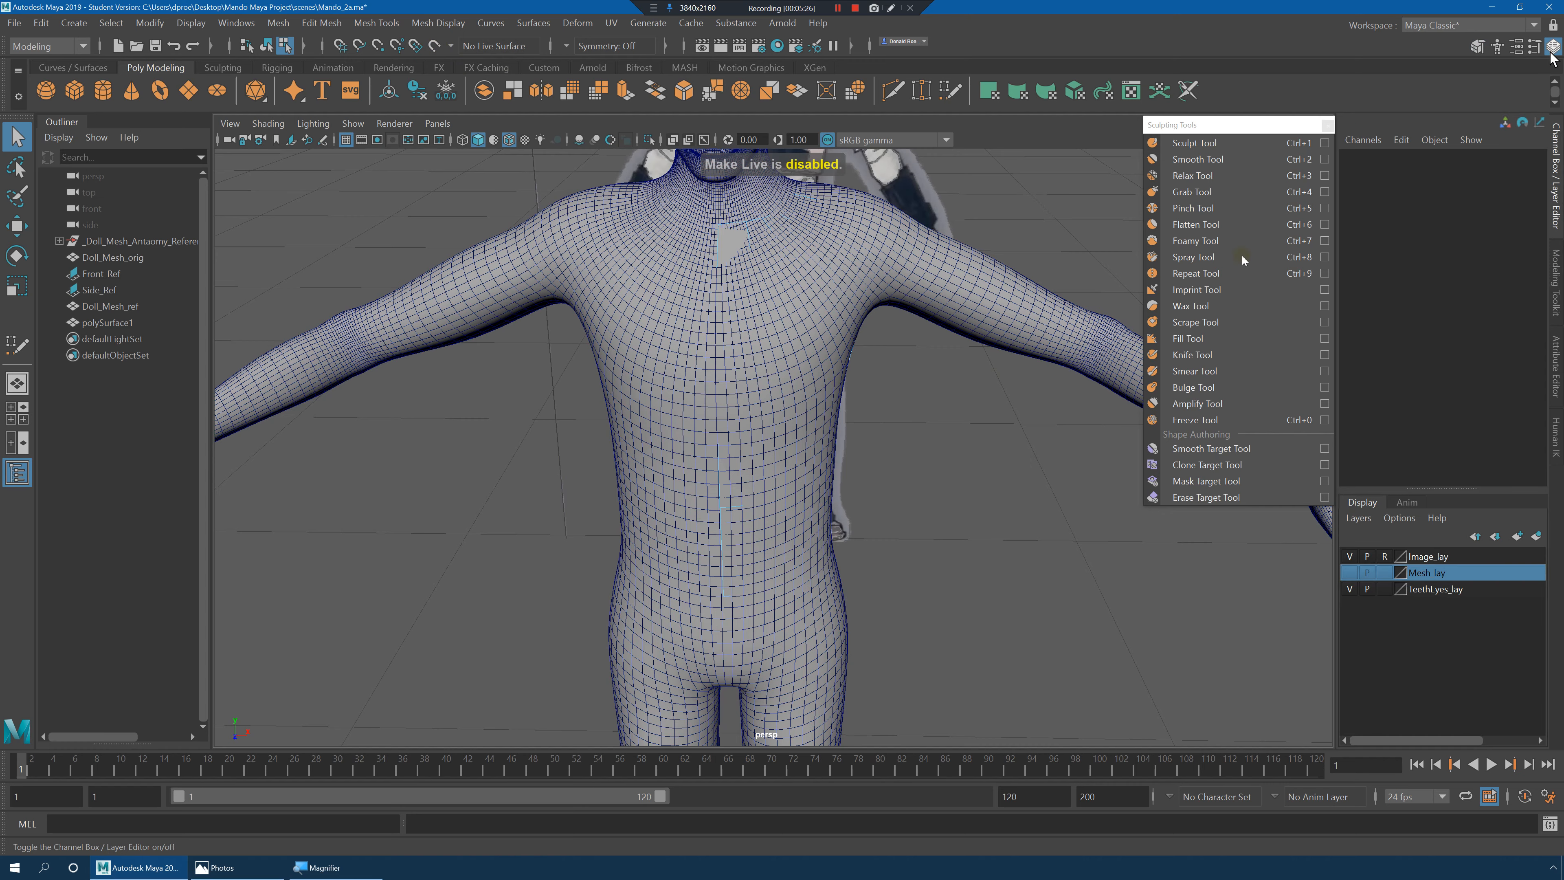
Put the Doll_Mesh_ref body on a new display layer named MeshRef_lay.
left_click(968, 290)
left_click_drag(1025, 440, 1164, 533, "alt")
left_click(1537, 538)
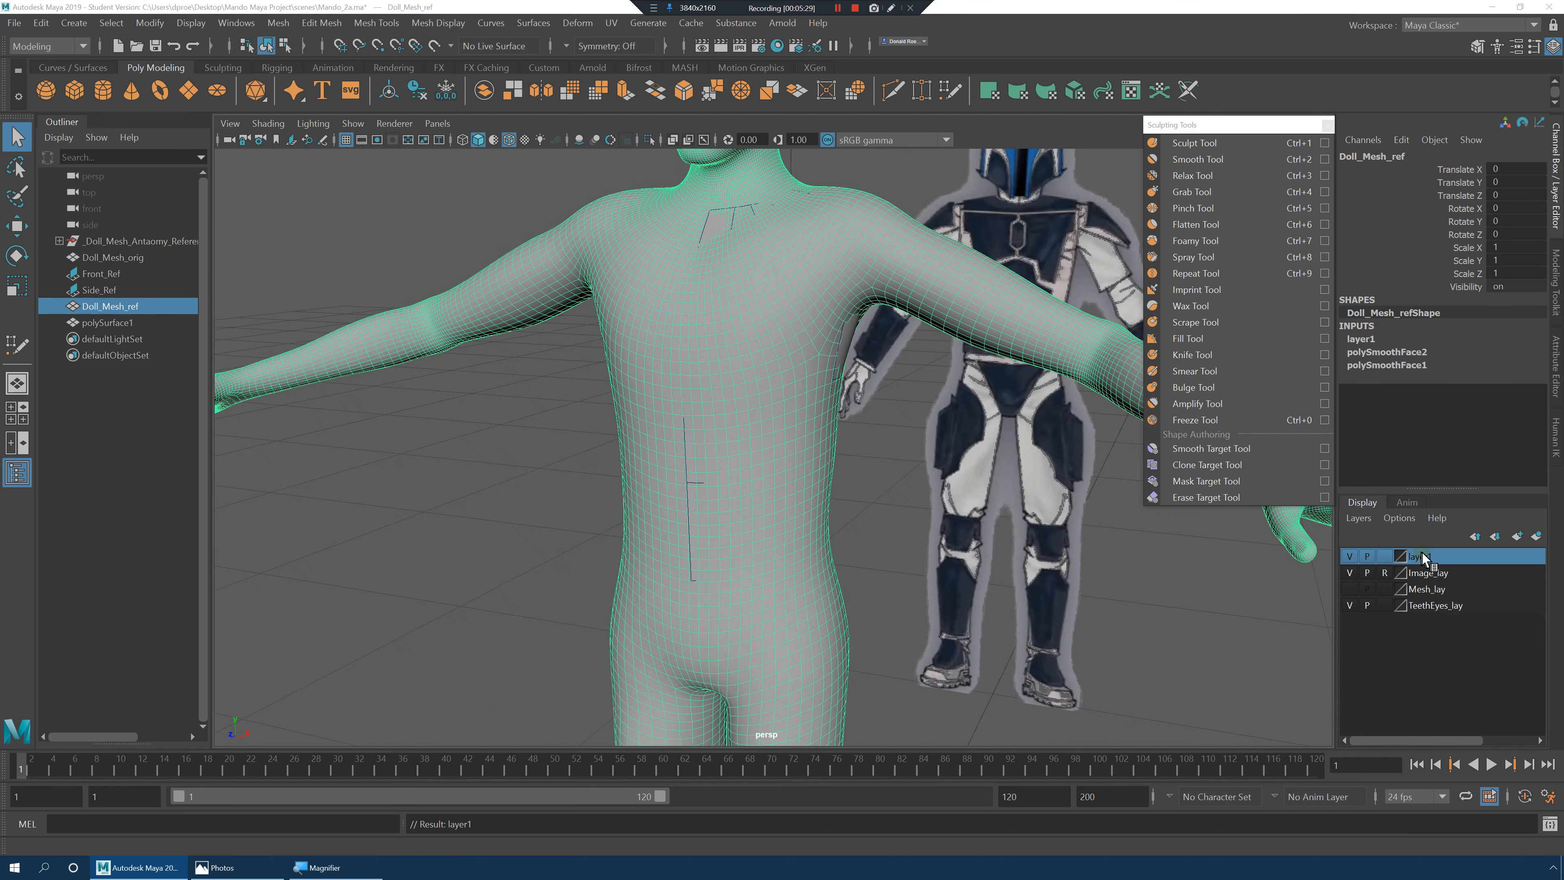
double_click(1421, 554)
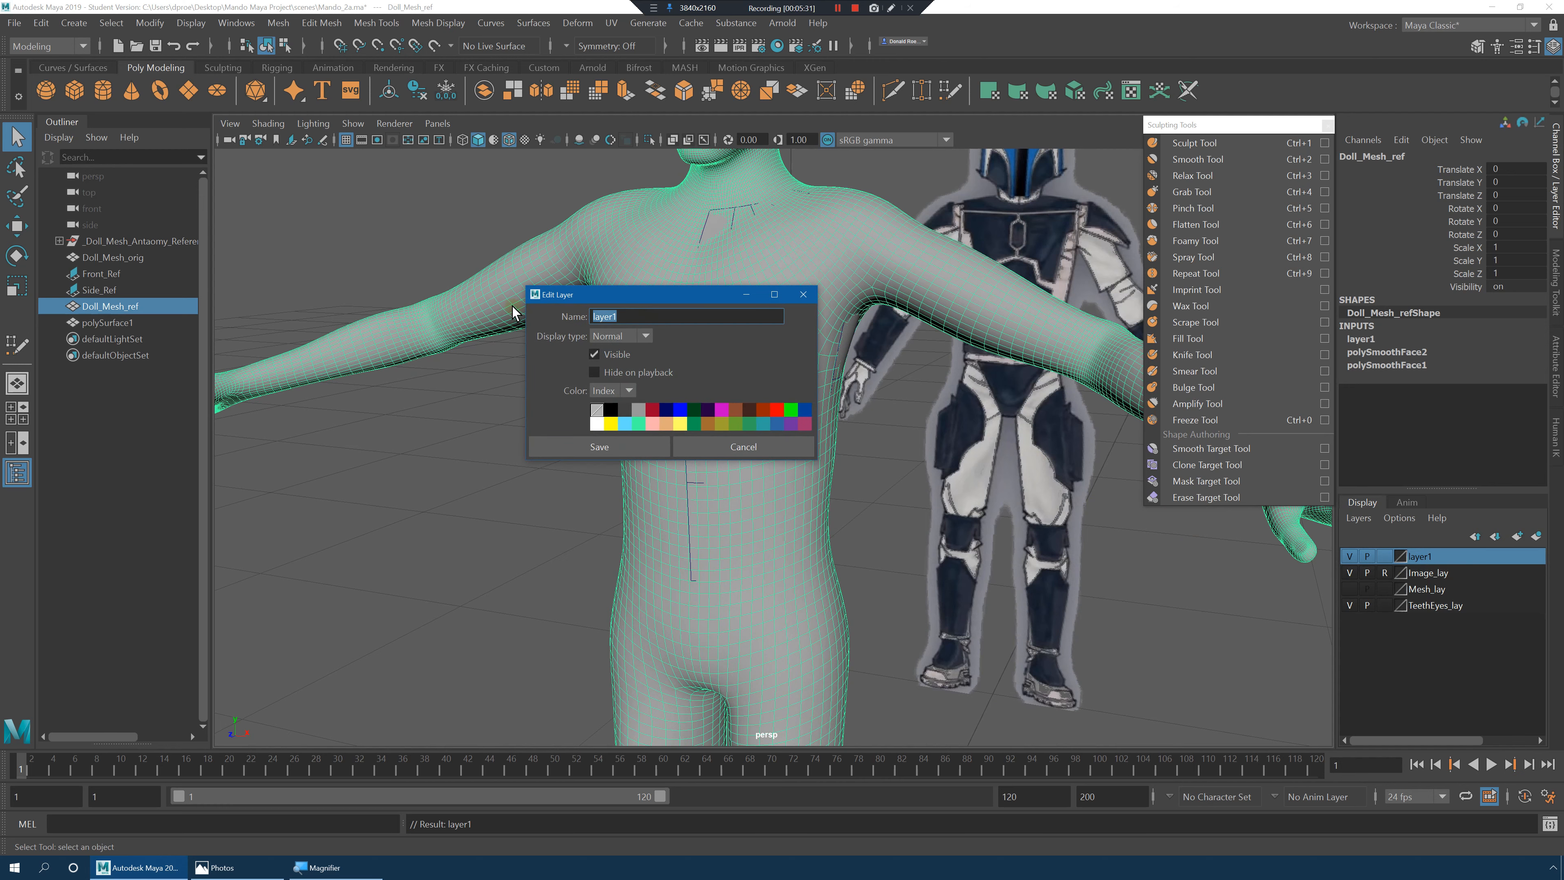
type("MeshRef_lay")
key("Return")
Hide the MeshRef_lay layer and display the half-torso mesh unsmoothed in object mode.
left_click(1350, 556)
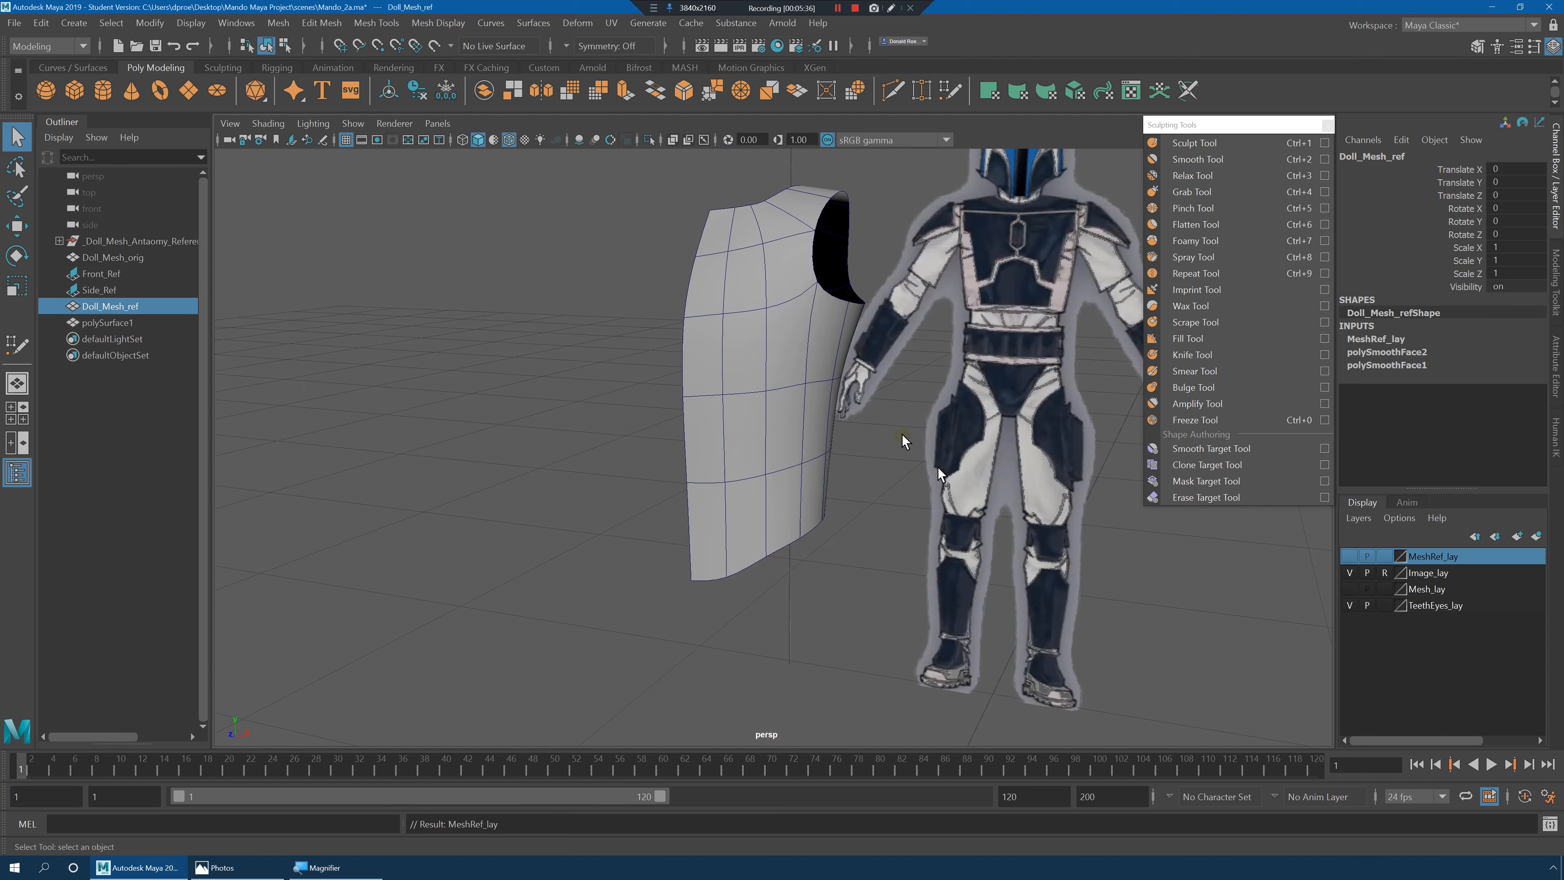
left_click_drag(938, 468, 779, 341, "alt")
right_click_drag(764, 305, 861, 277)
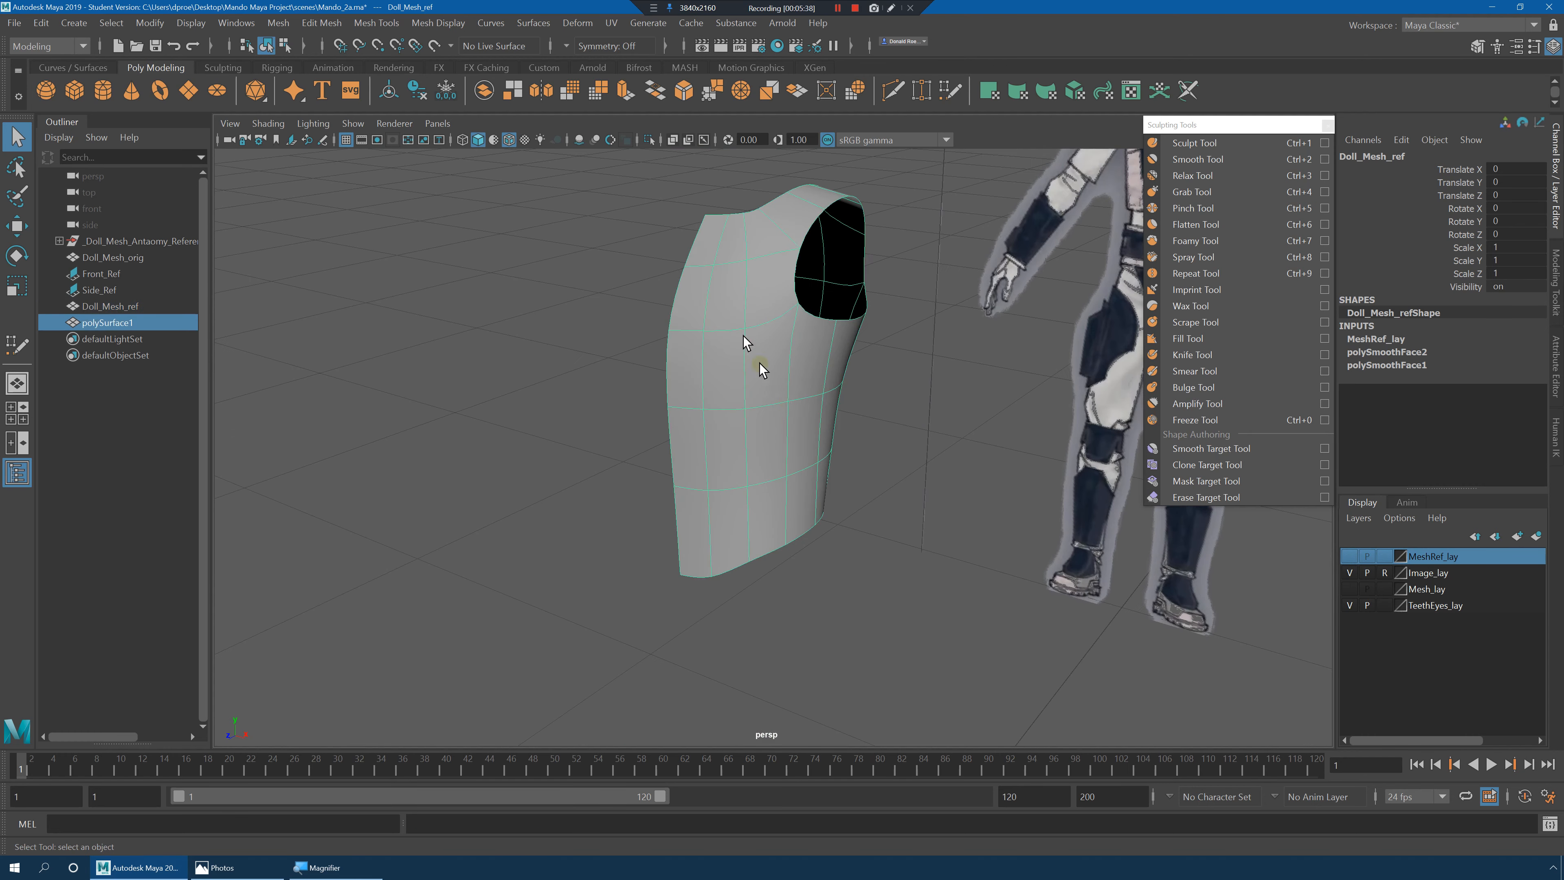
left_click_drag(759, 363, 819, 423, "alt")
key("1")
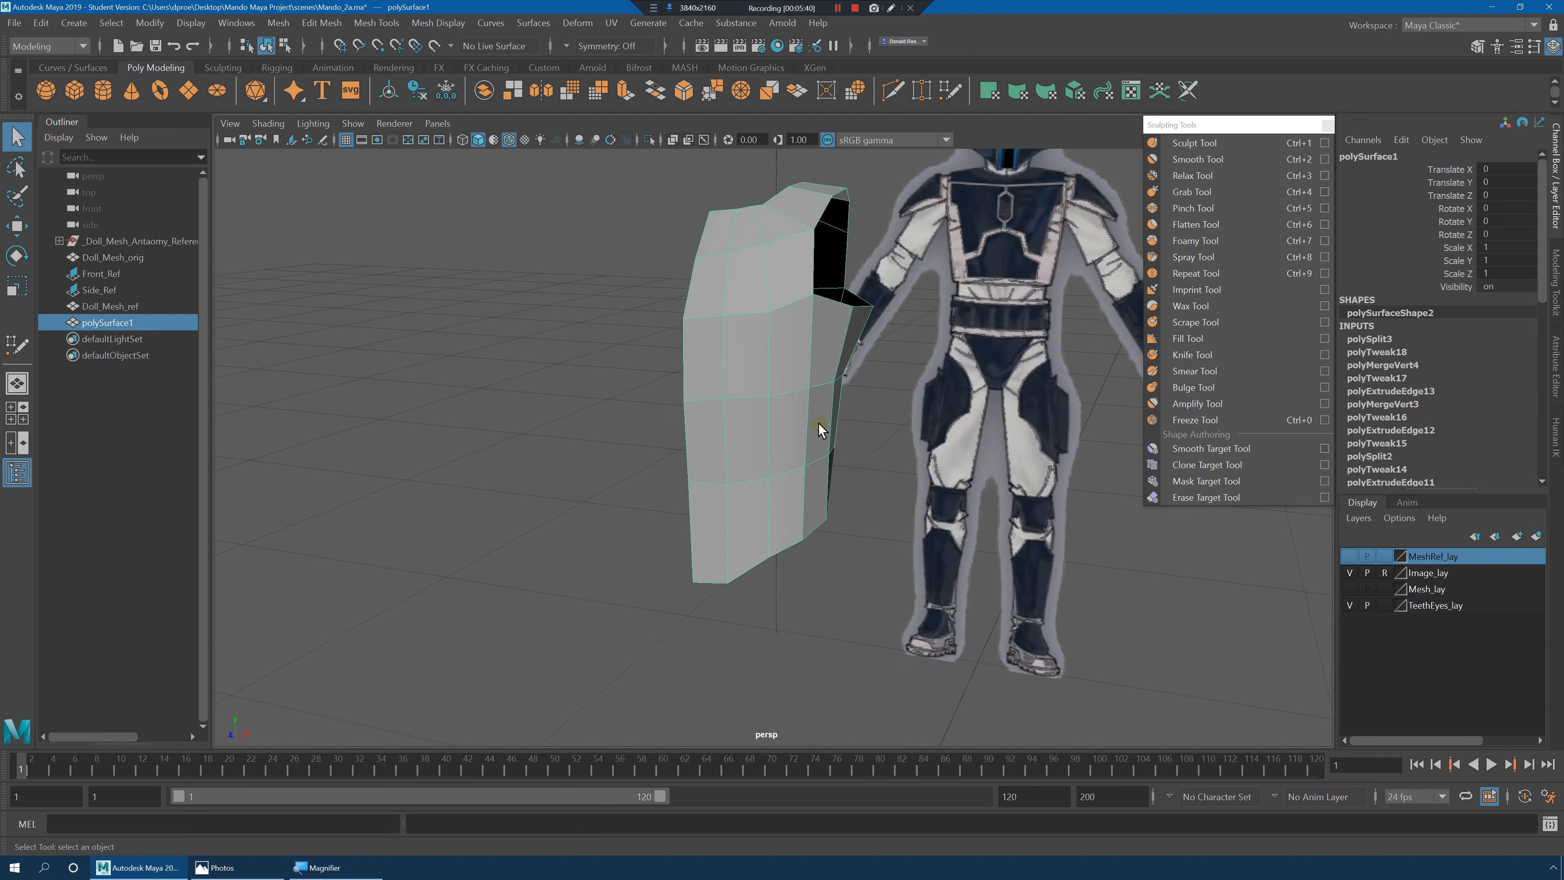
Duplicate the half-torso mesh and mirror the copy by setting its Scale X to -1.
key("w")
right_click_drag(963, 435, 747, 434, "alt")
left_click_drag(747, 438, 964, 512, "alt")
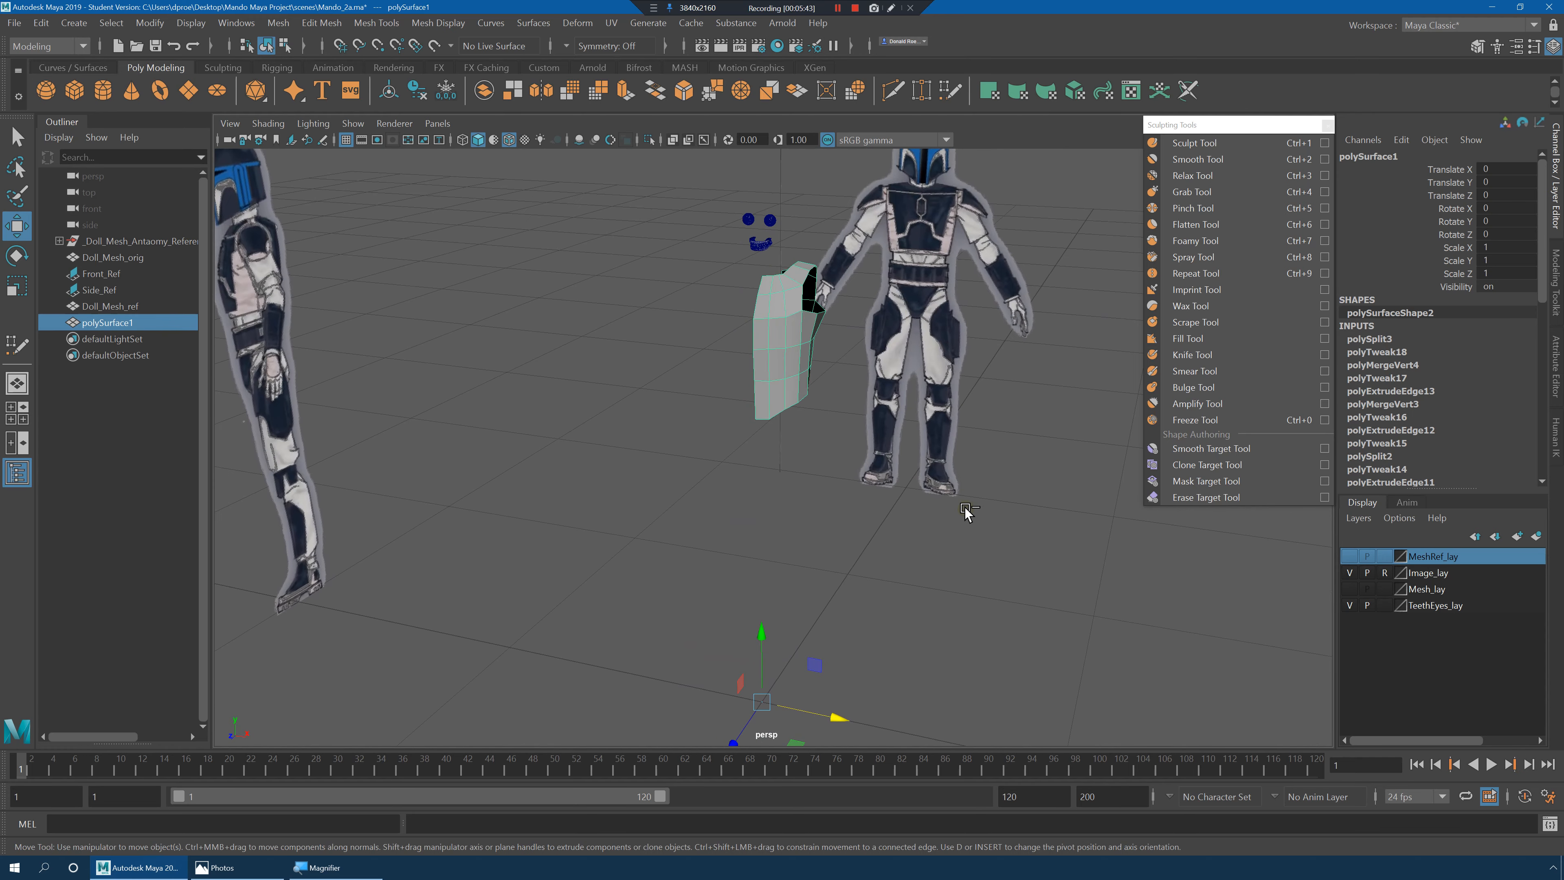
key("ctrl+d")
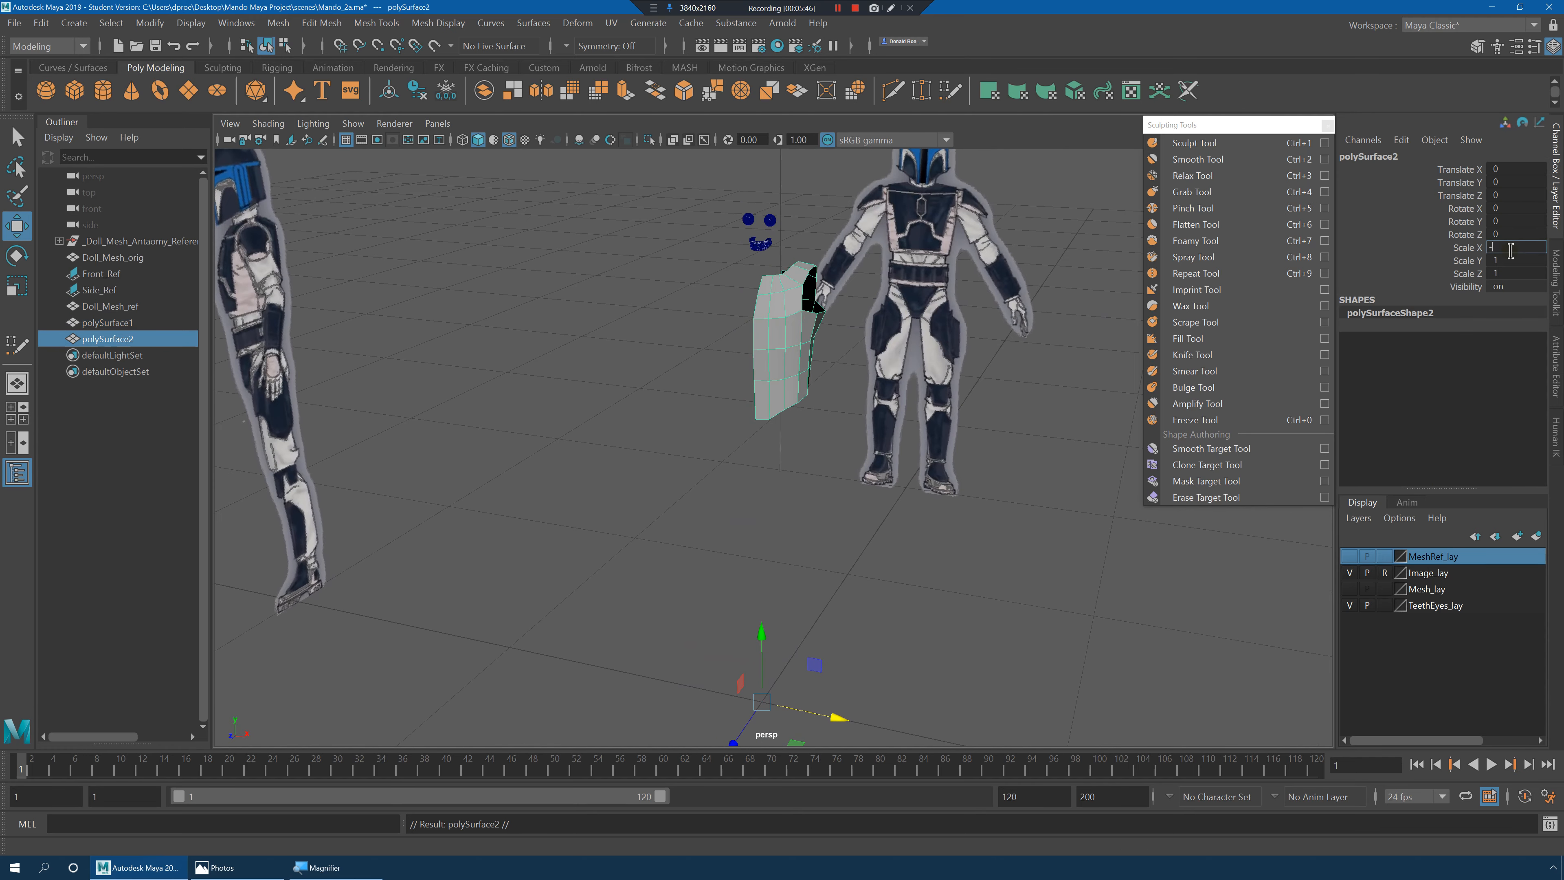
type("1")
key("Return")
Combine the original and mirrored torso halves into one mesh.
left_click(774, 356, "shift")
left_click_drag(774, 356, 954, 463, "alt")
left_click(279, 23)
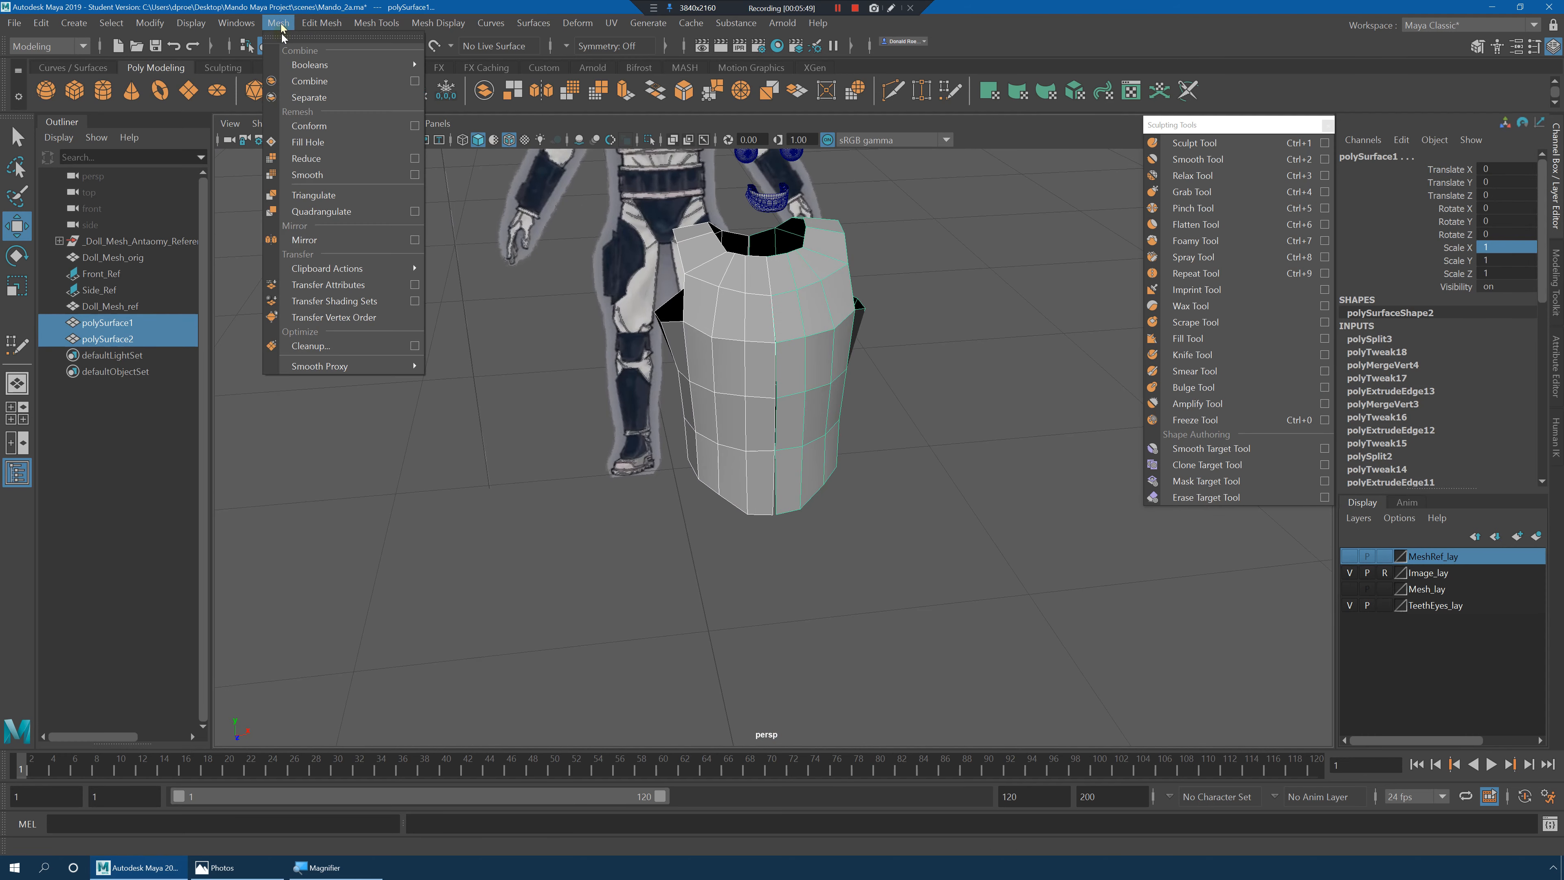
left_click(309, 80)
Select the combined vest's centre-seam vertices in the front view.
key("space")
key("space")
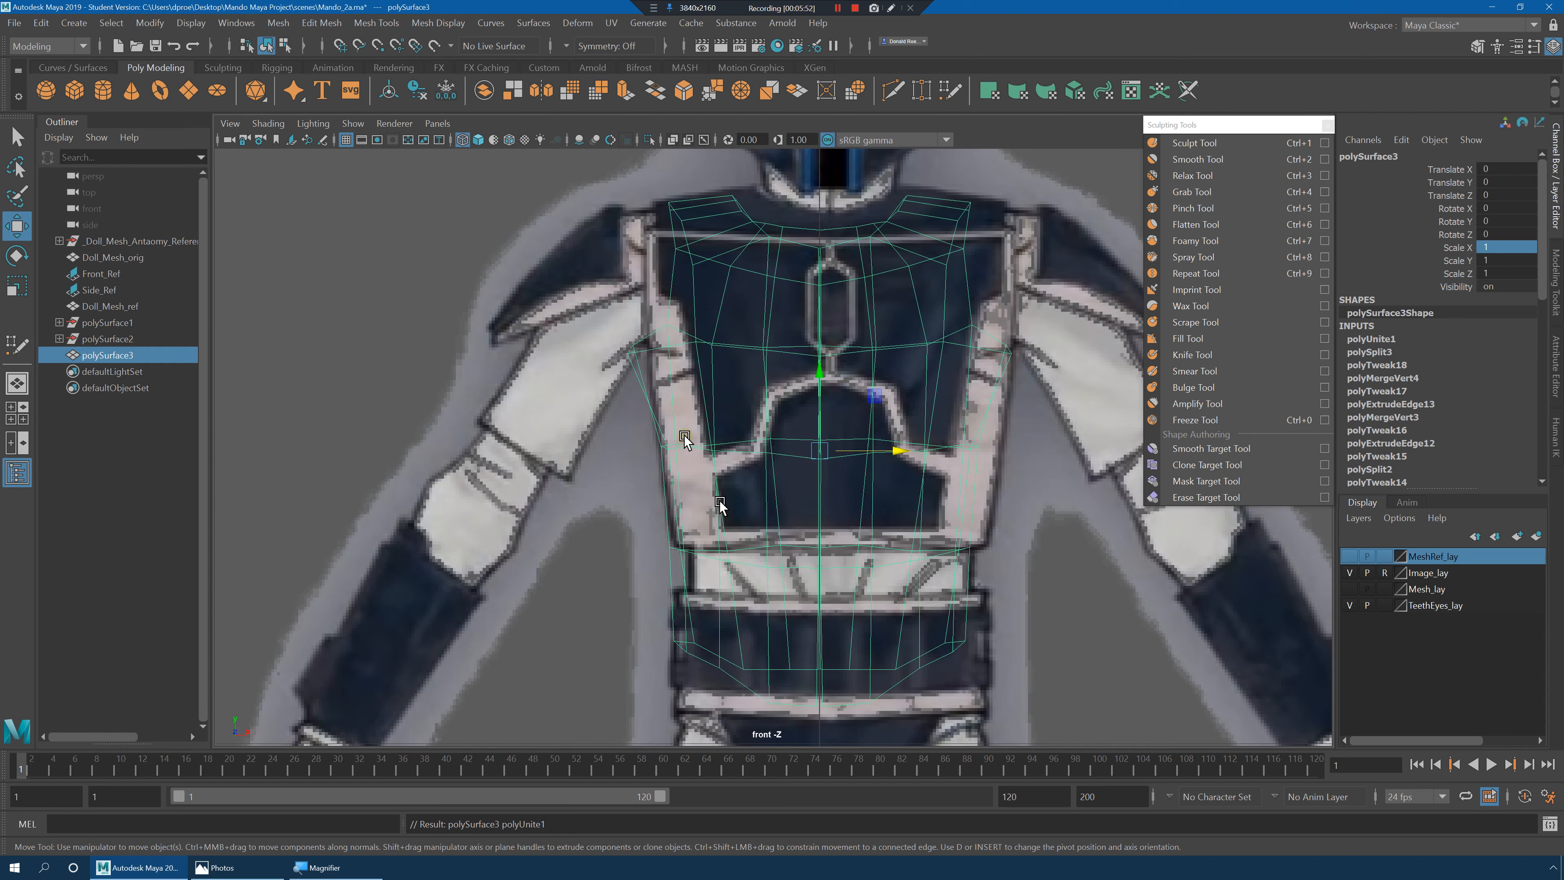
right_click_drag(826, 295, 726, 289)
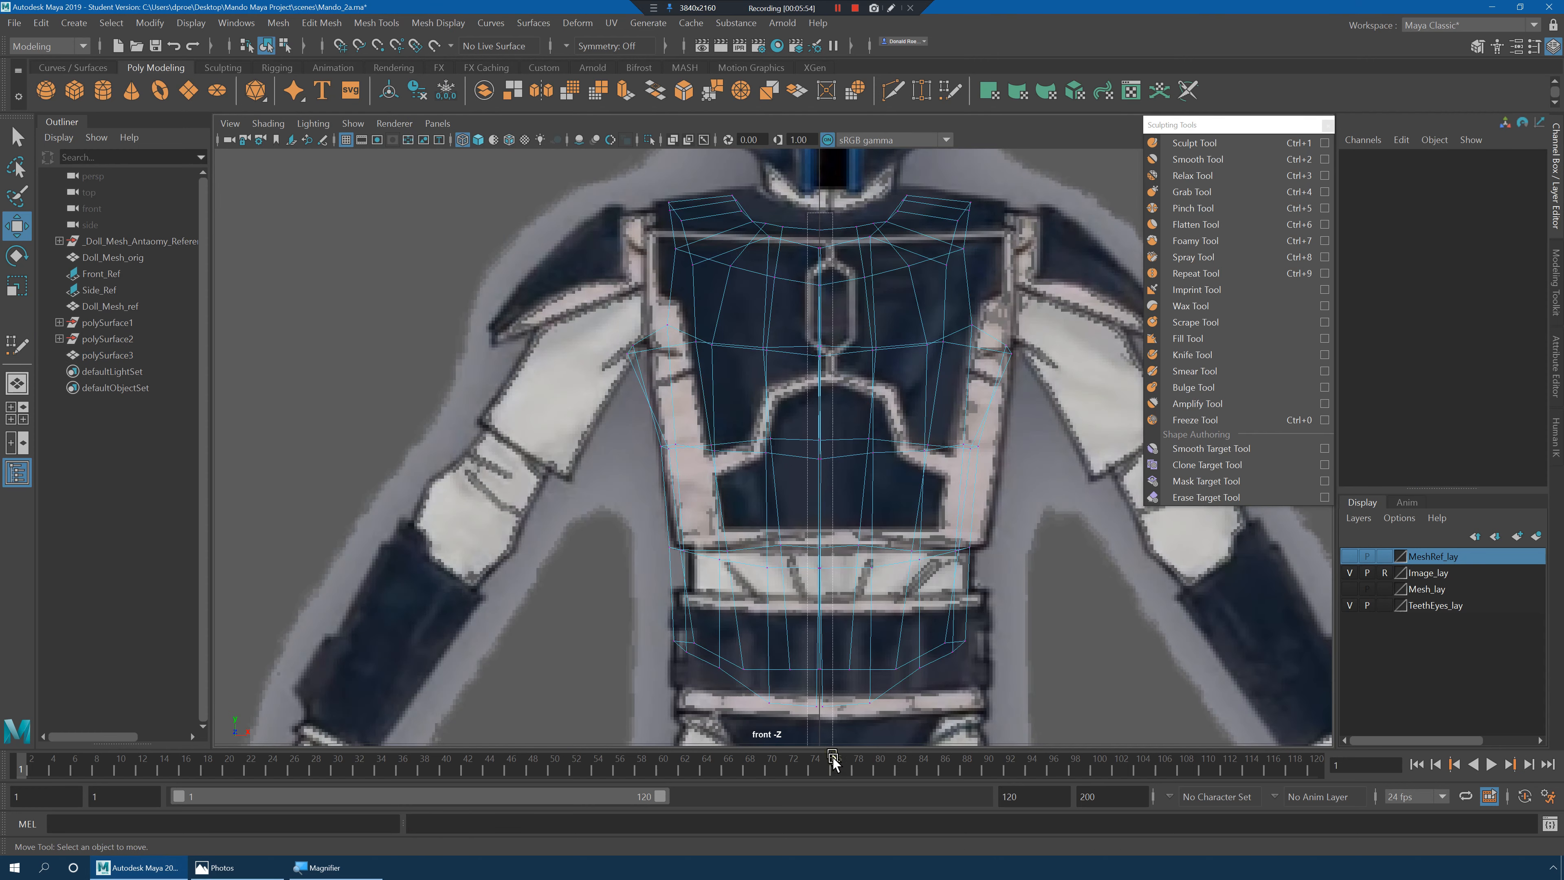
left_click_drag(833, 760, 832, 798)
scroll(897, 628, "down", 2)
Scale the centre-seam vertices flat along X and align them to the vest's centreline.
key("r")
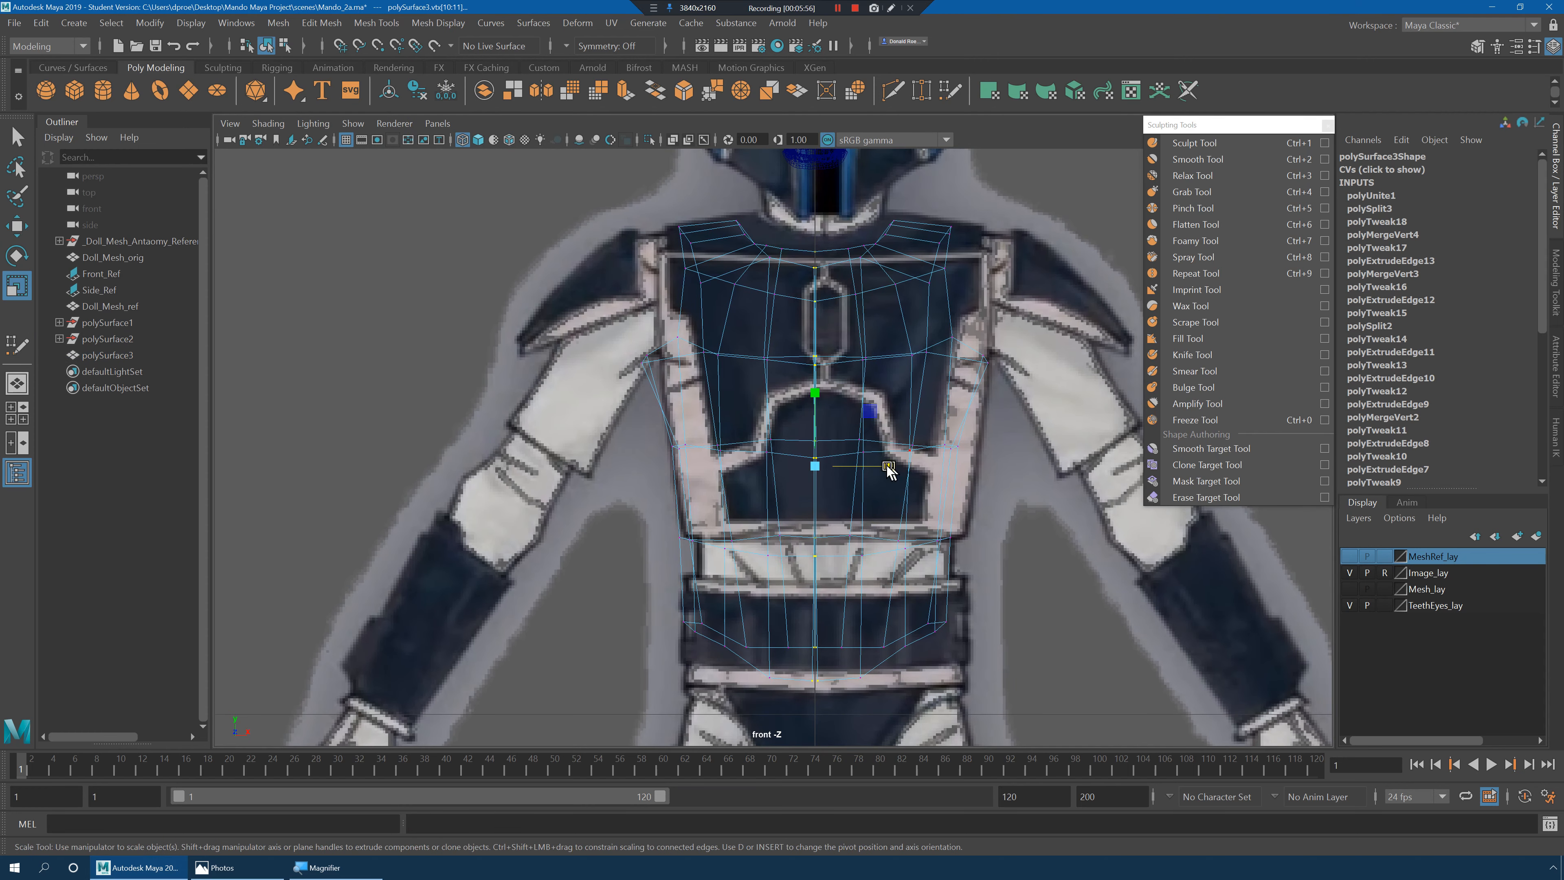
left_click_drag(889, 469, 222, 434)
key("w")
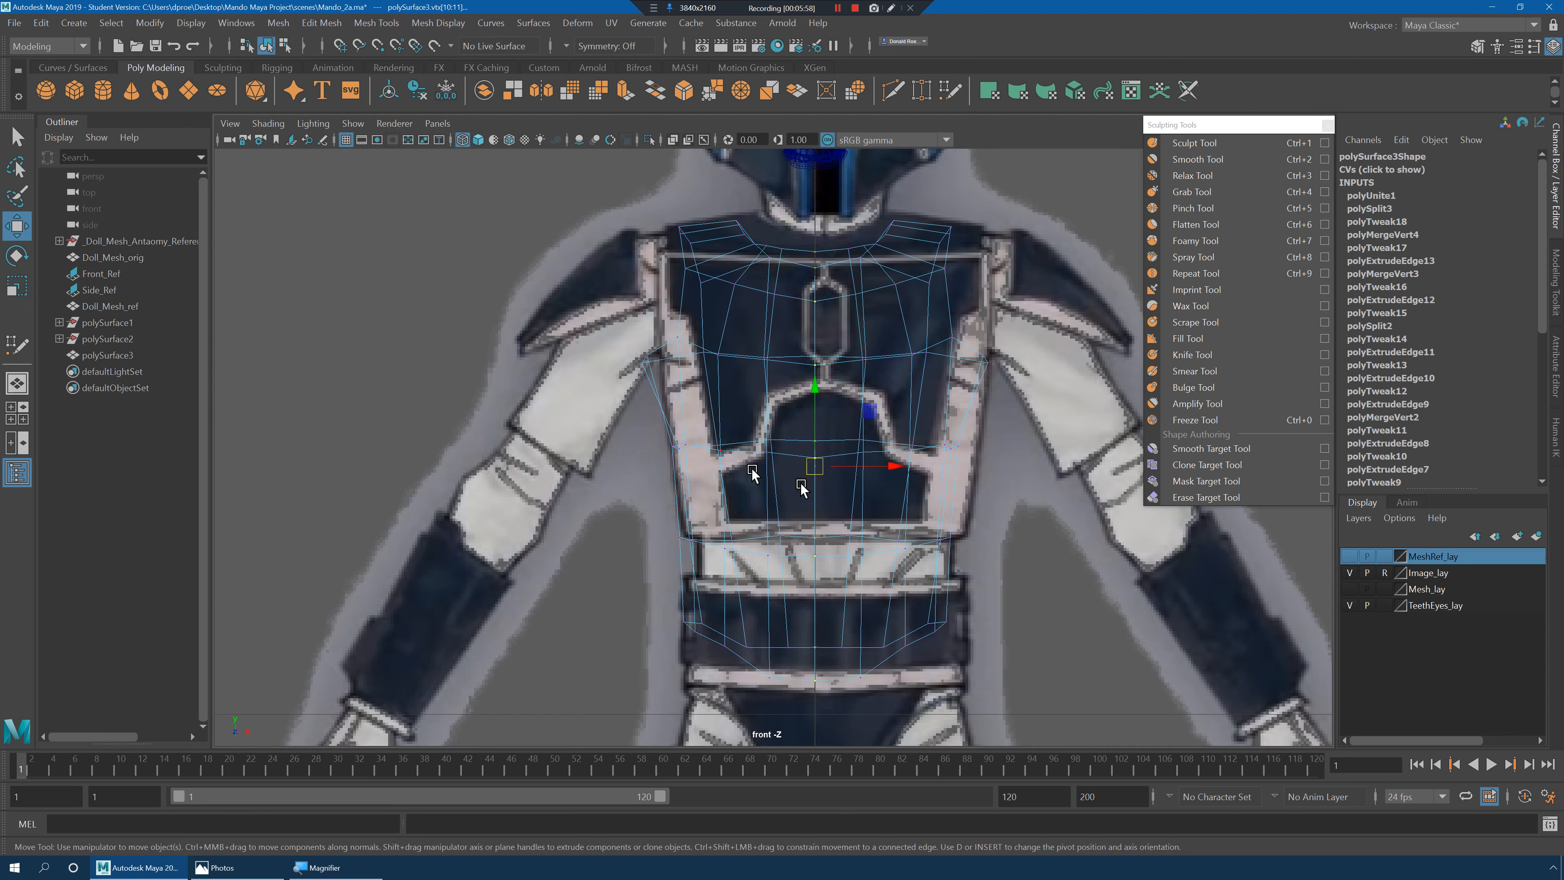
left_click_drag(889, 468, 628, 448)
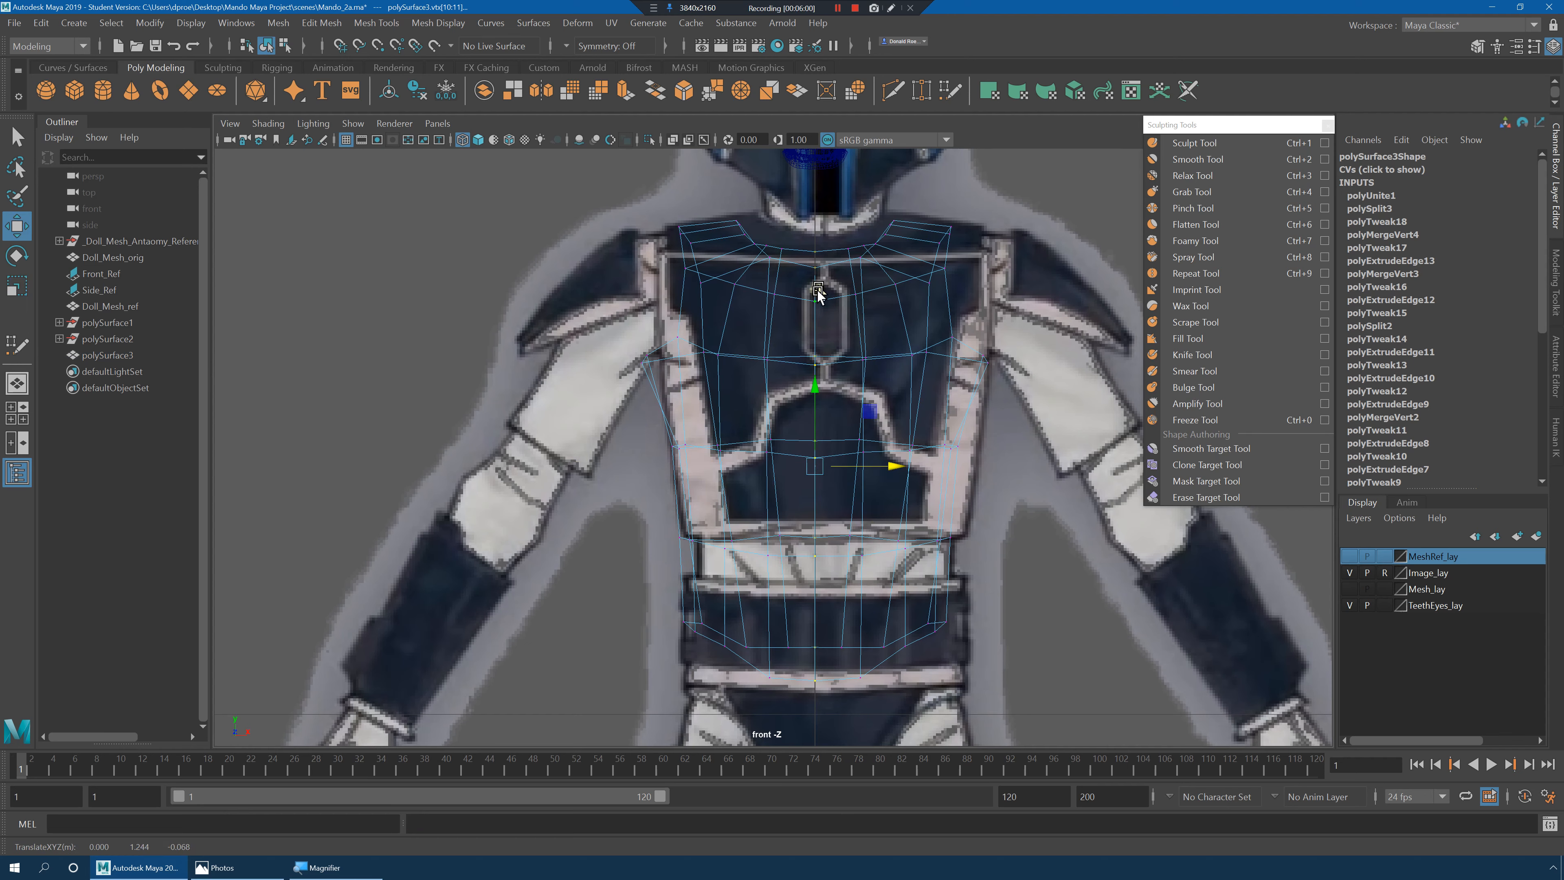
Merge the overlapping centre-seam vertices and check the joined vest in the perspective view.
right_click_drag(823, 332, 825, 271, "shift")
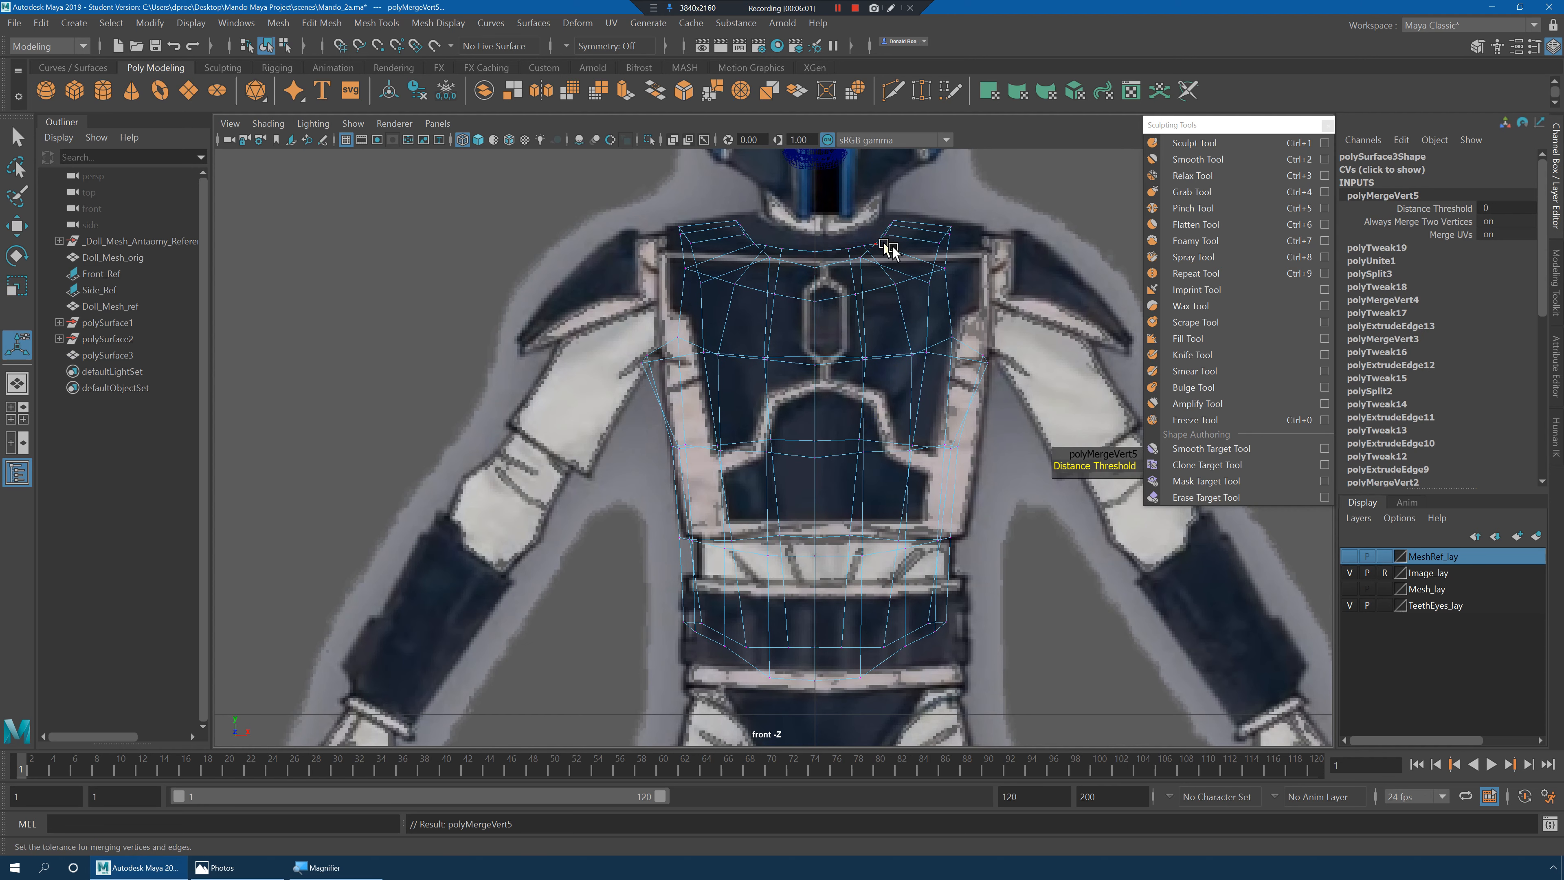
key("space")
key("space")
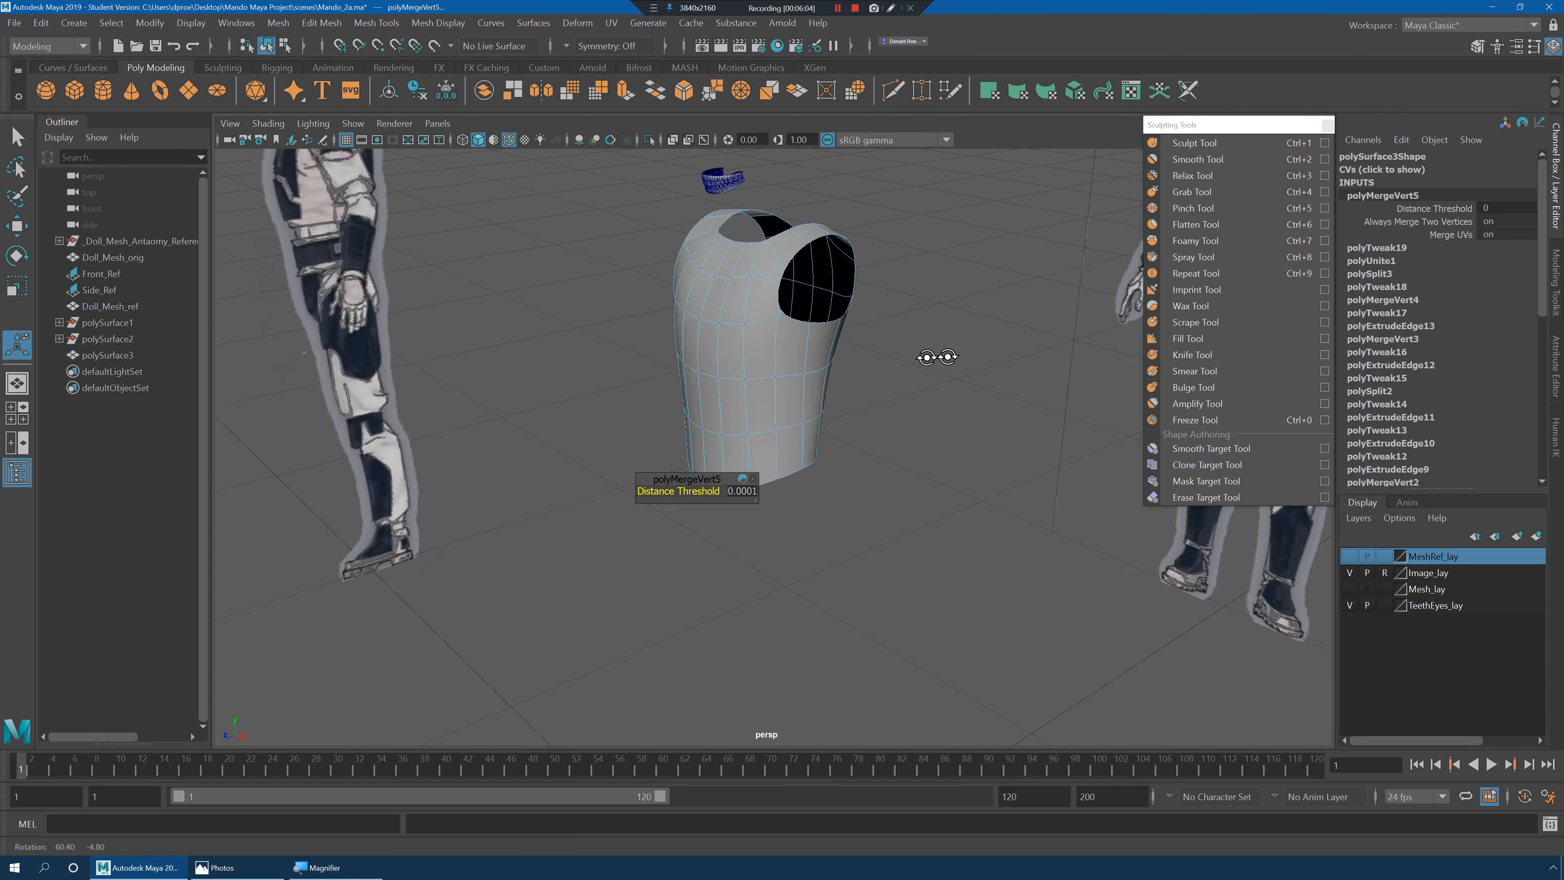
left_click_drag(933, 353, 727, 394, "alt")
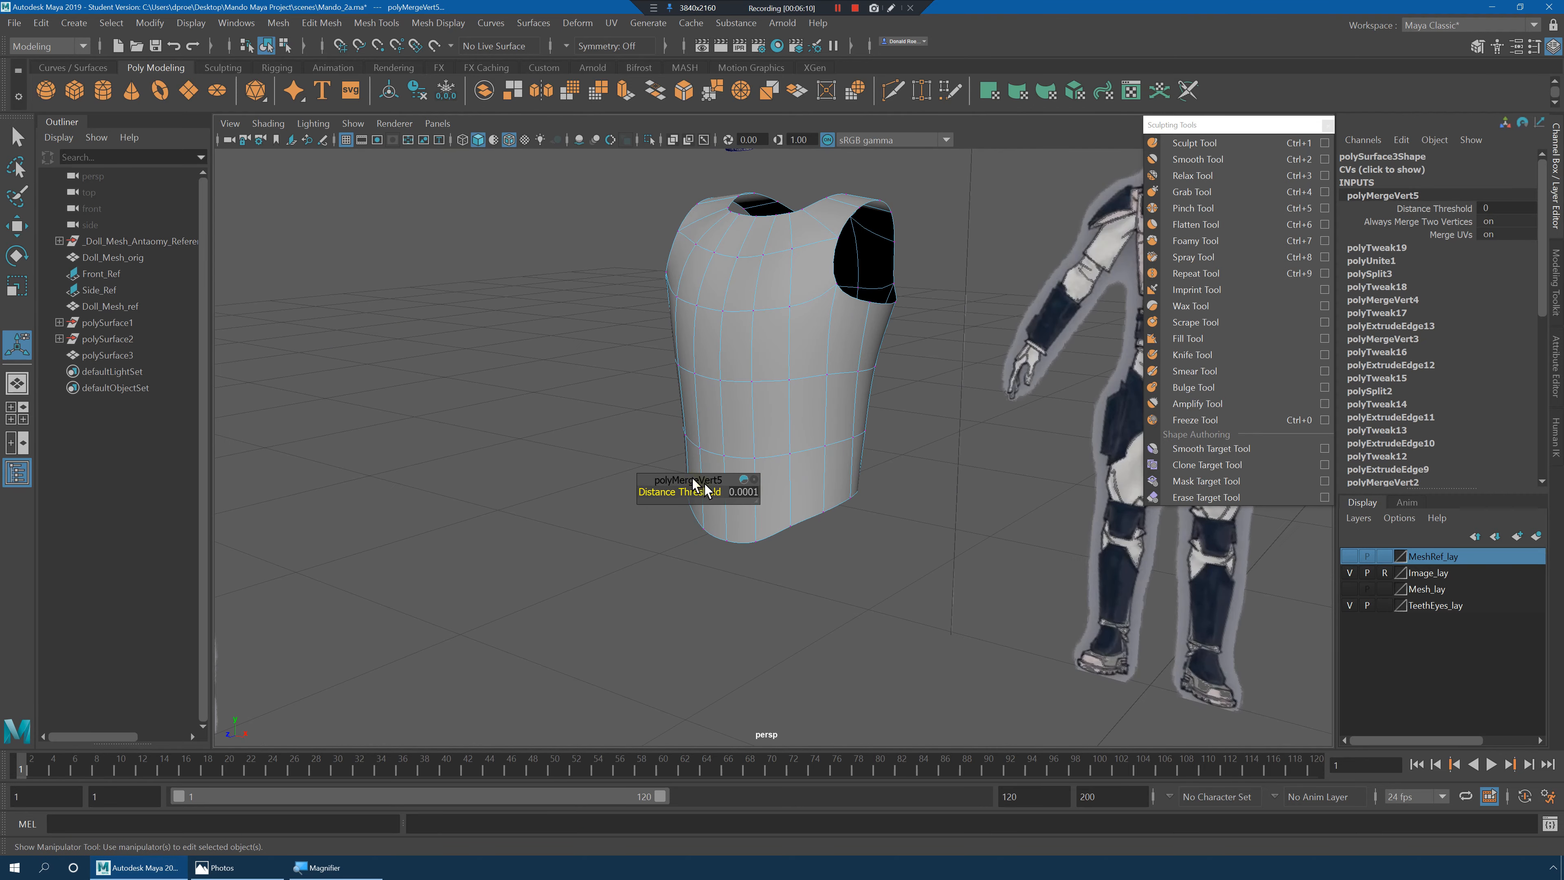
Display the vest unsmoothed, return it to object mode and deselect it.
key("1")
right_click_drag(759, 363, 828, 336)
key("q")
left_click(928, 419)
left_click_drag(929, 419, 1016, 394, "alt")
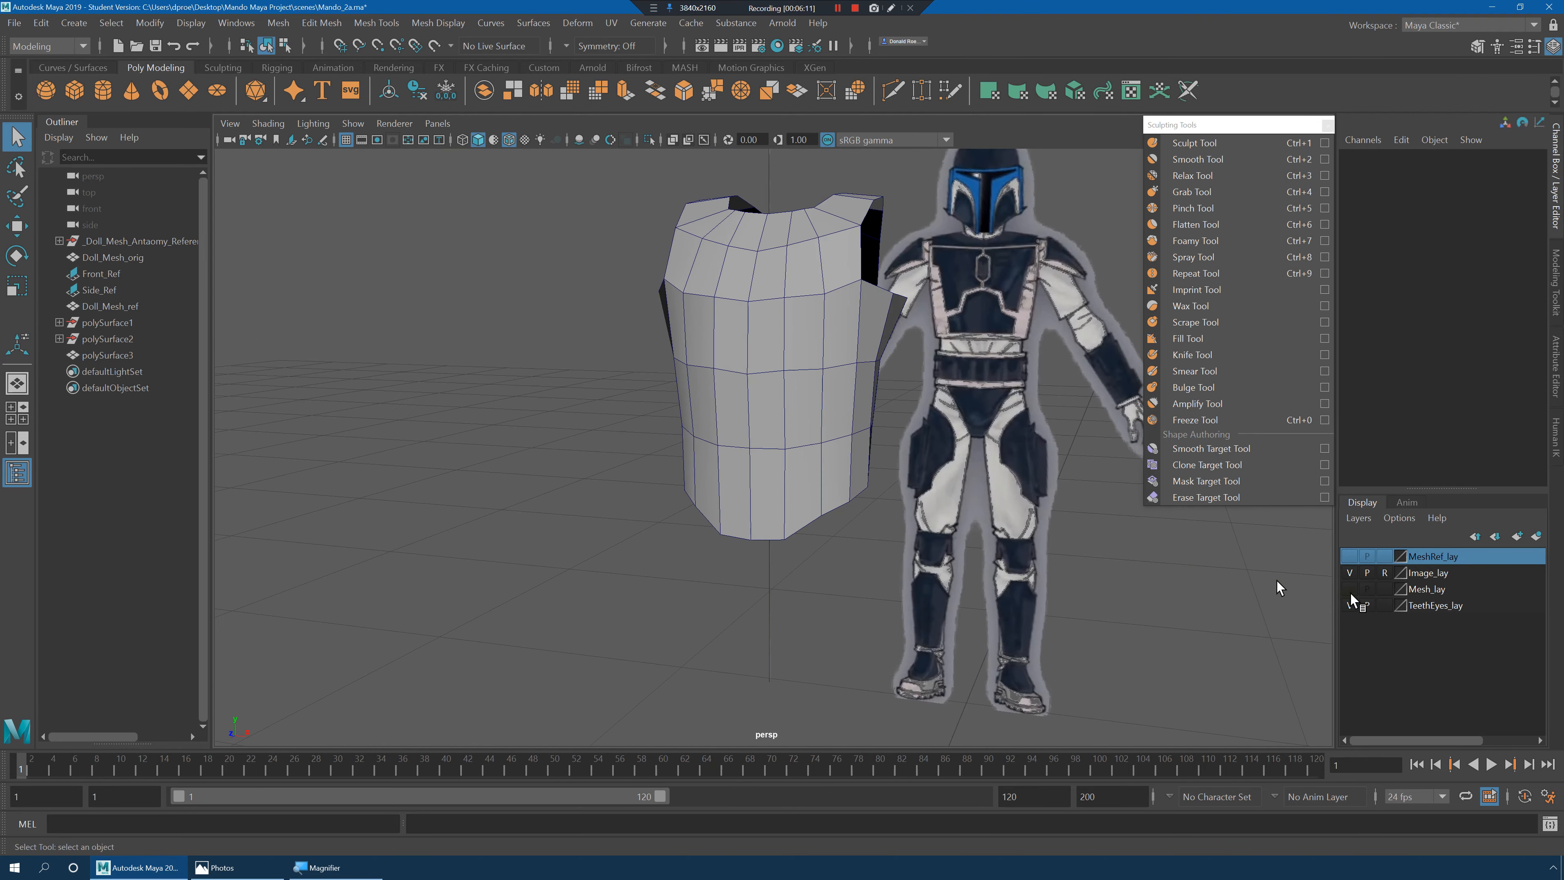
Show the MeshRef_lay layer and select the combined vest mesh through the body.
left_click(1350, 556)
left_click(781, 234)
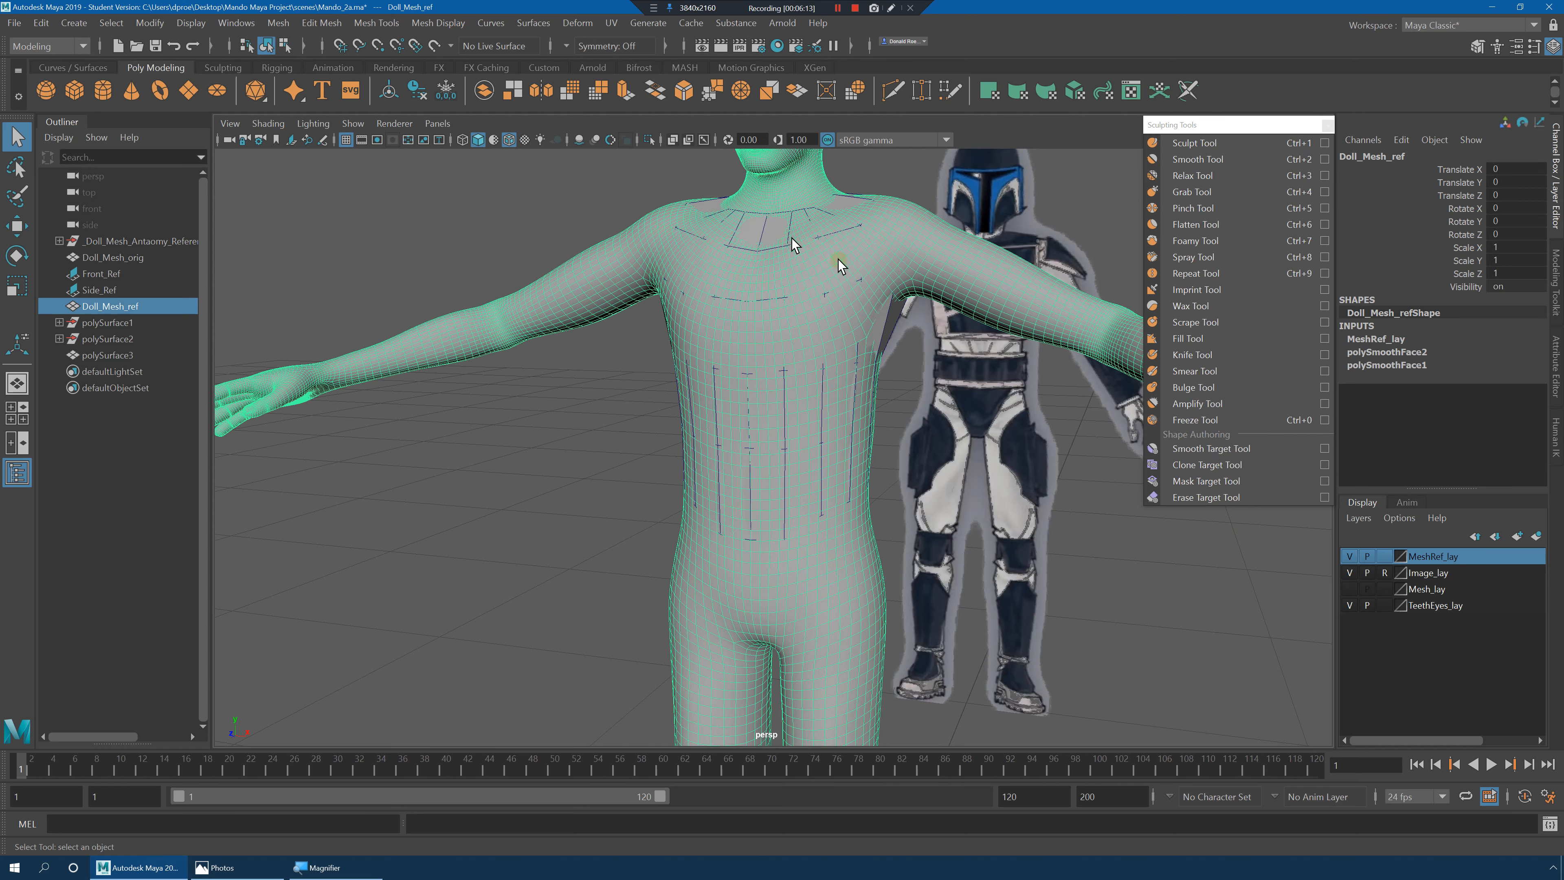
left_click(888, 320)
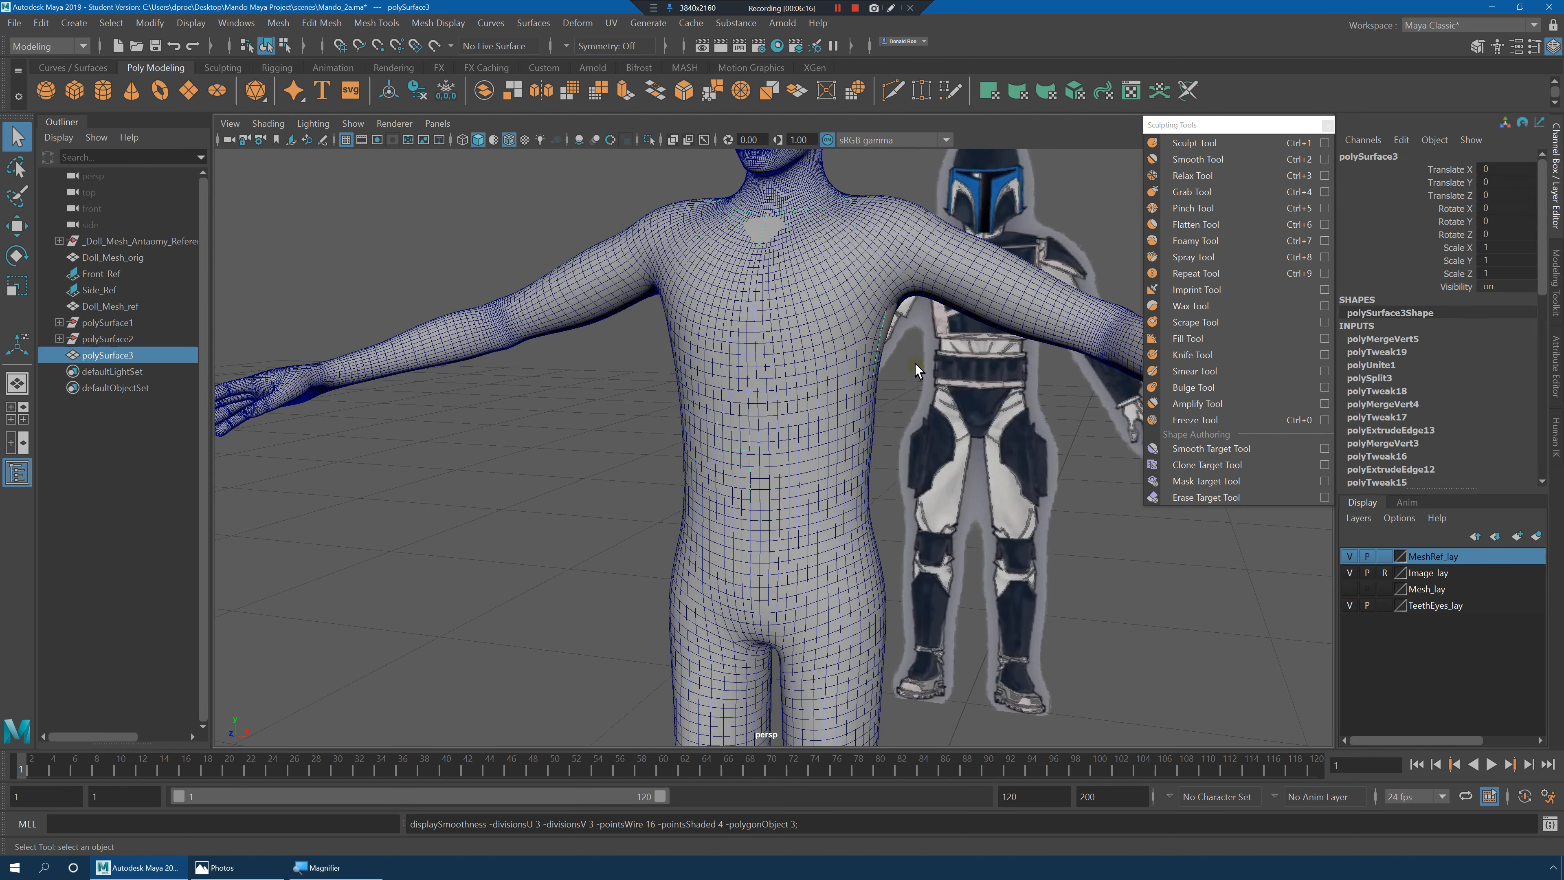
Compare the vest's fit against the body in wireframe, shaded and textured display.
key("4")
key("5")
key("4")
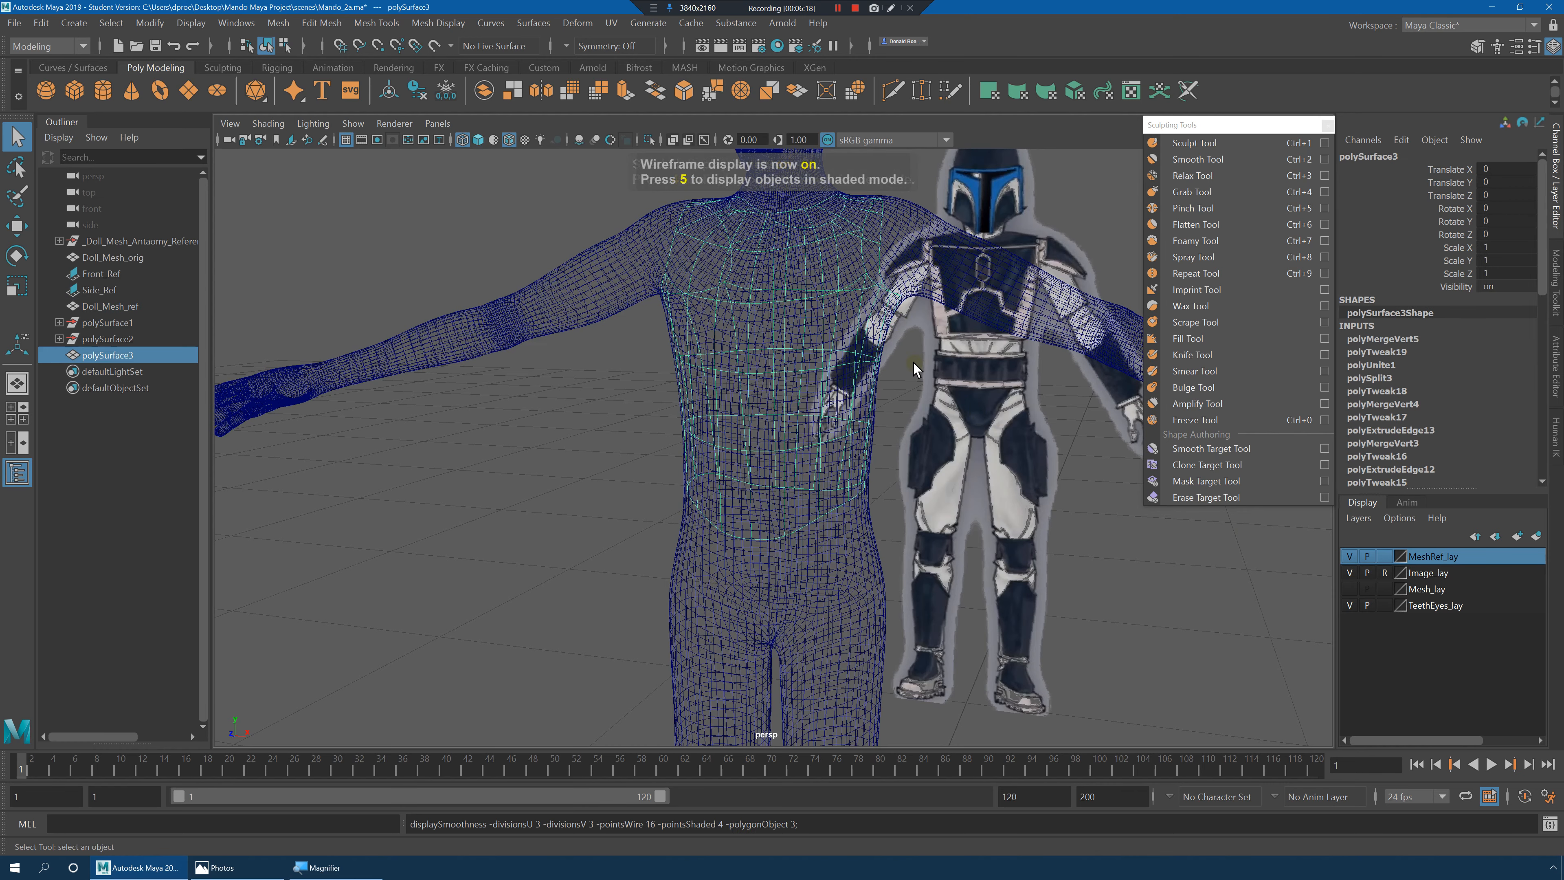
mouse_move(913, 363)
left_mouse_down("alt")
mouse_move(908, 393)
mouse_move(1069, 387)
mouse_move(930, 388)
mouse_move(960, 456)
mouse_move(915, 433)
mouse_move(933, 436)
left_mouse_up("alt")
key("6")
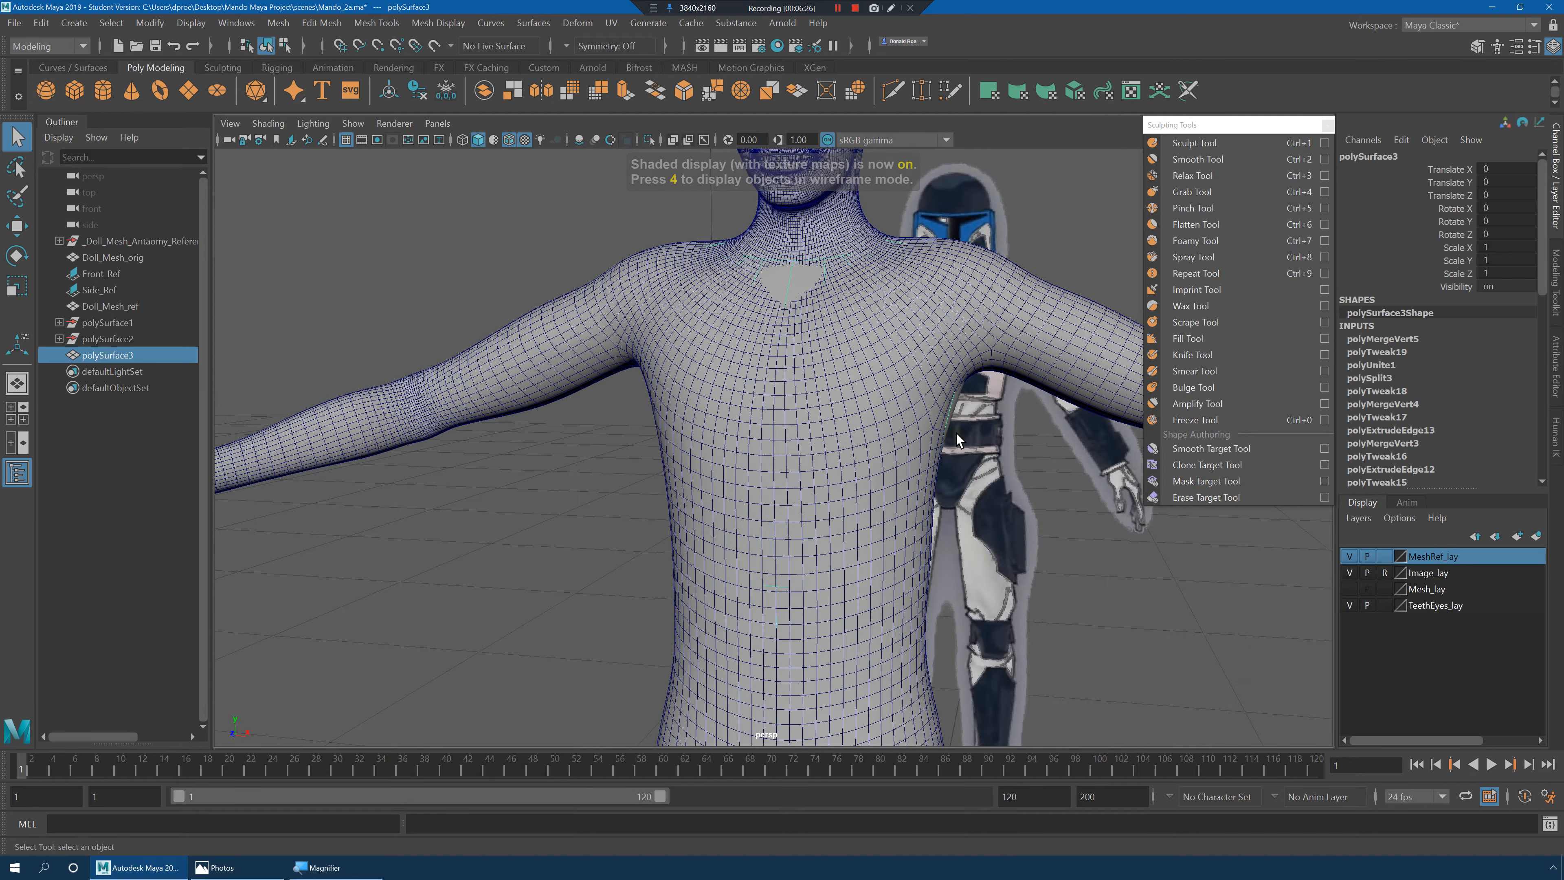
left_click_drag(1026, 306, 929, 314, "alt")
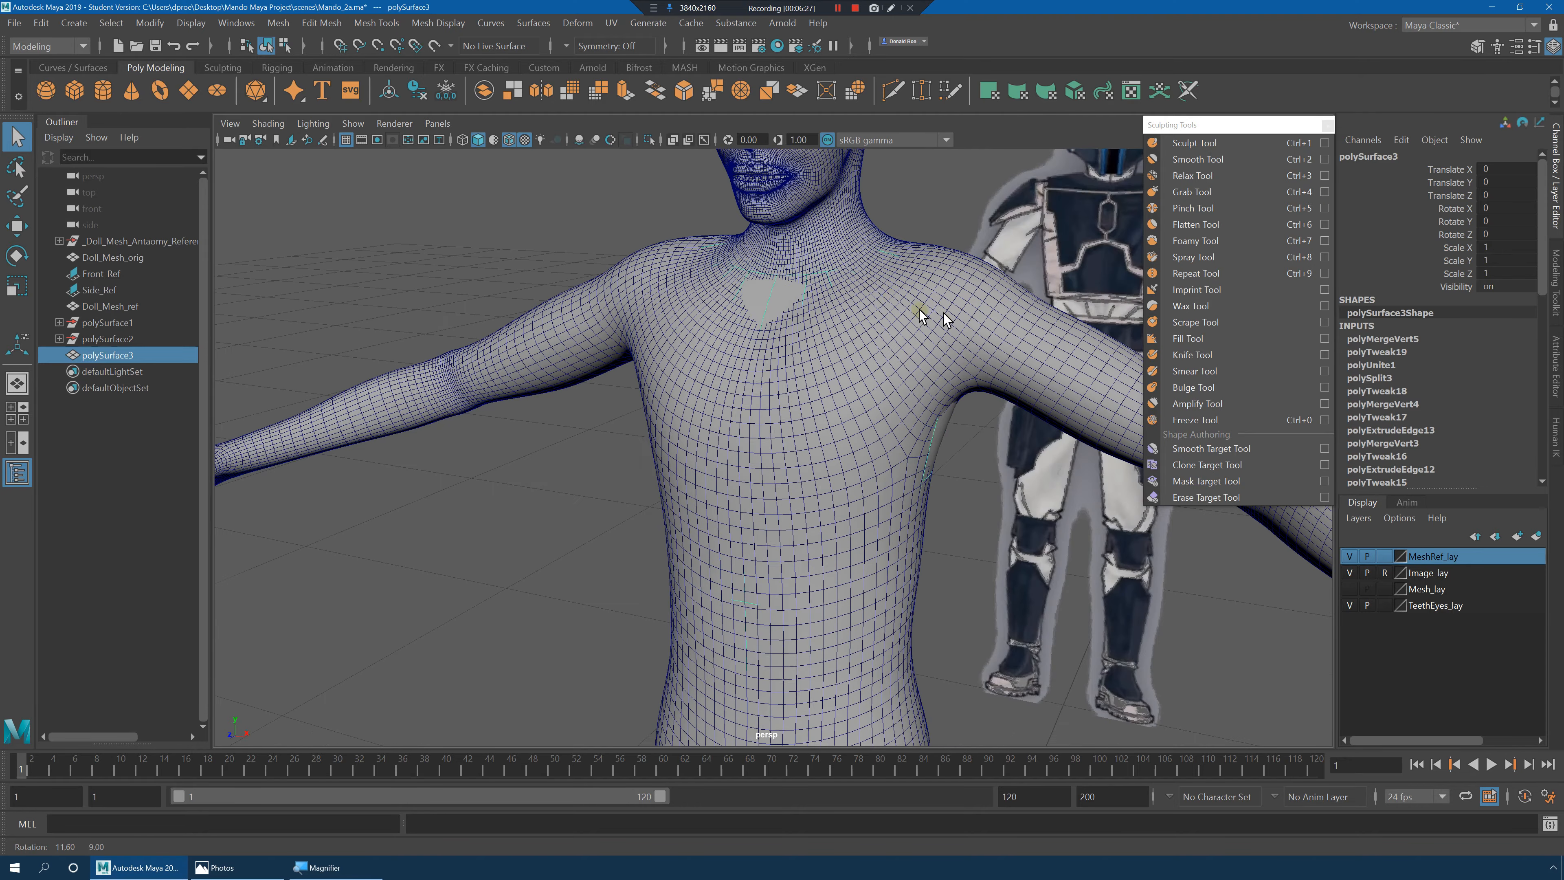
key("5")
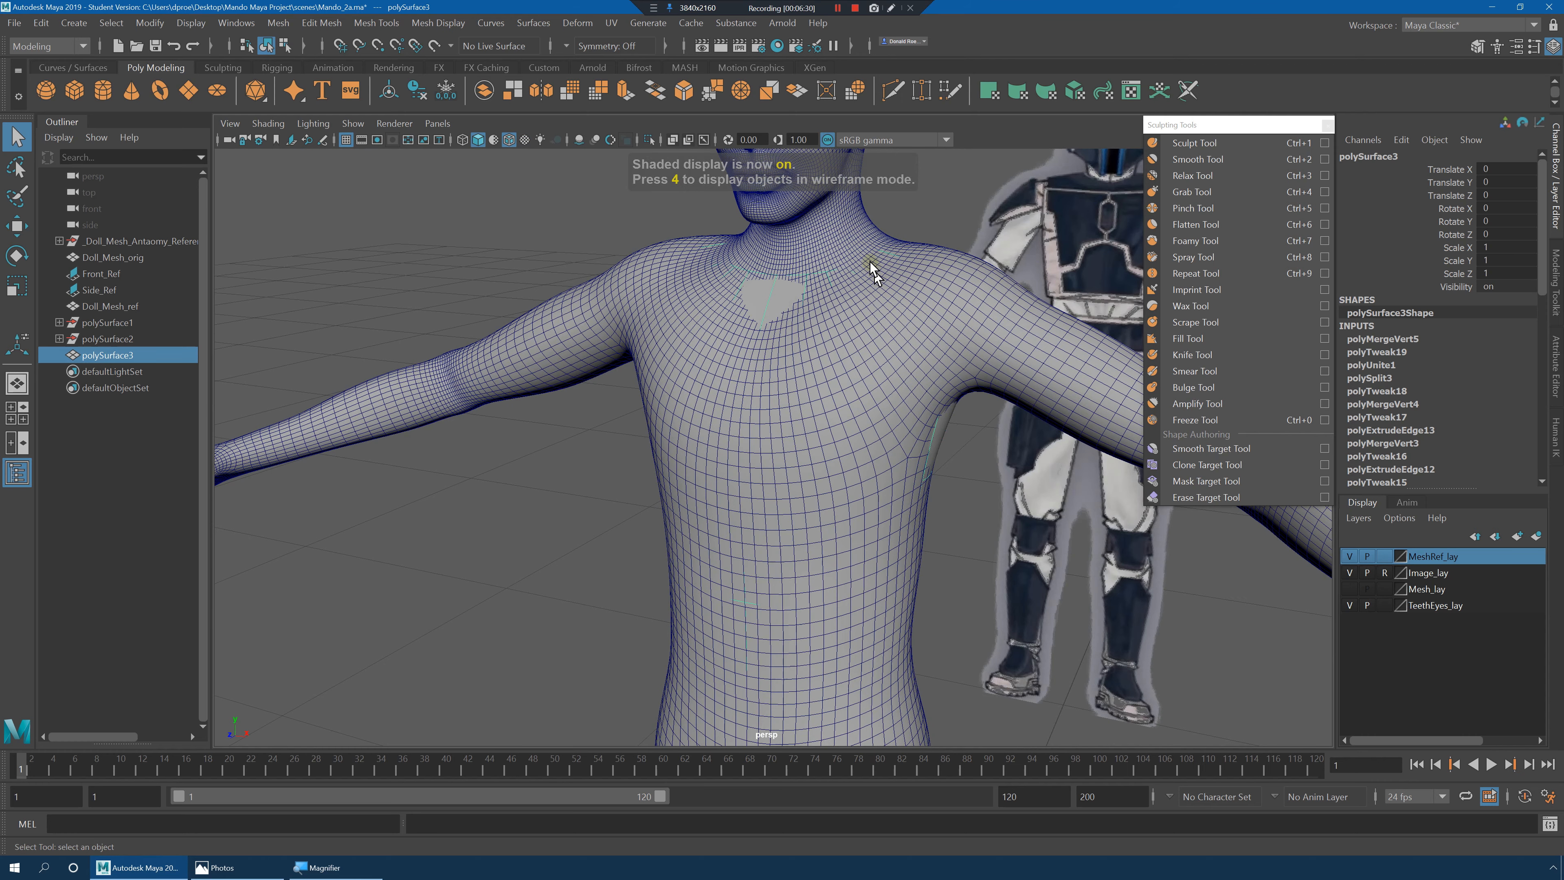
key("4")
key("5")
Deselect the vest and set the MeshRef_lay layer's display type to Reference.
left_click(1077, 531)
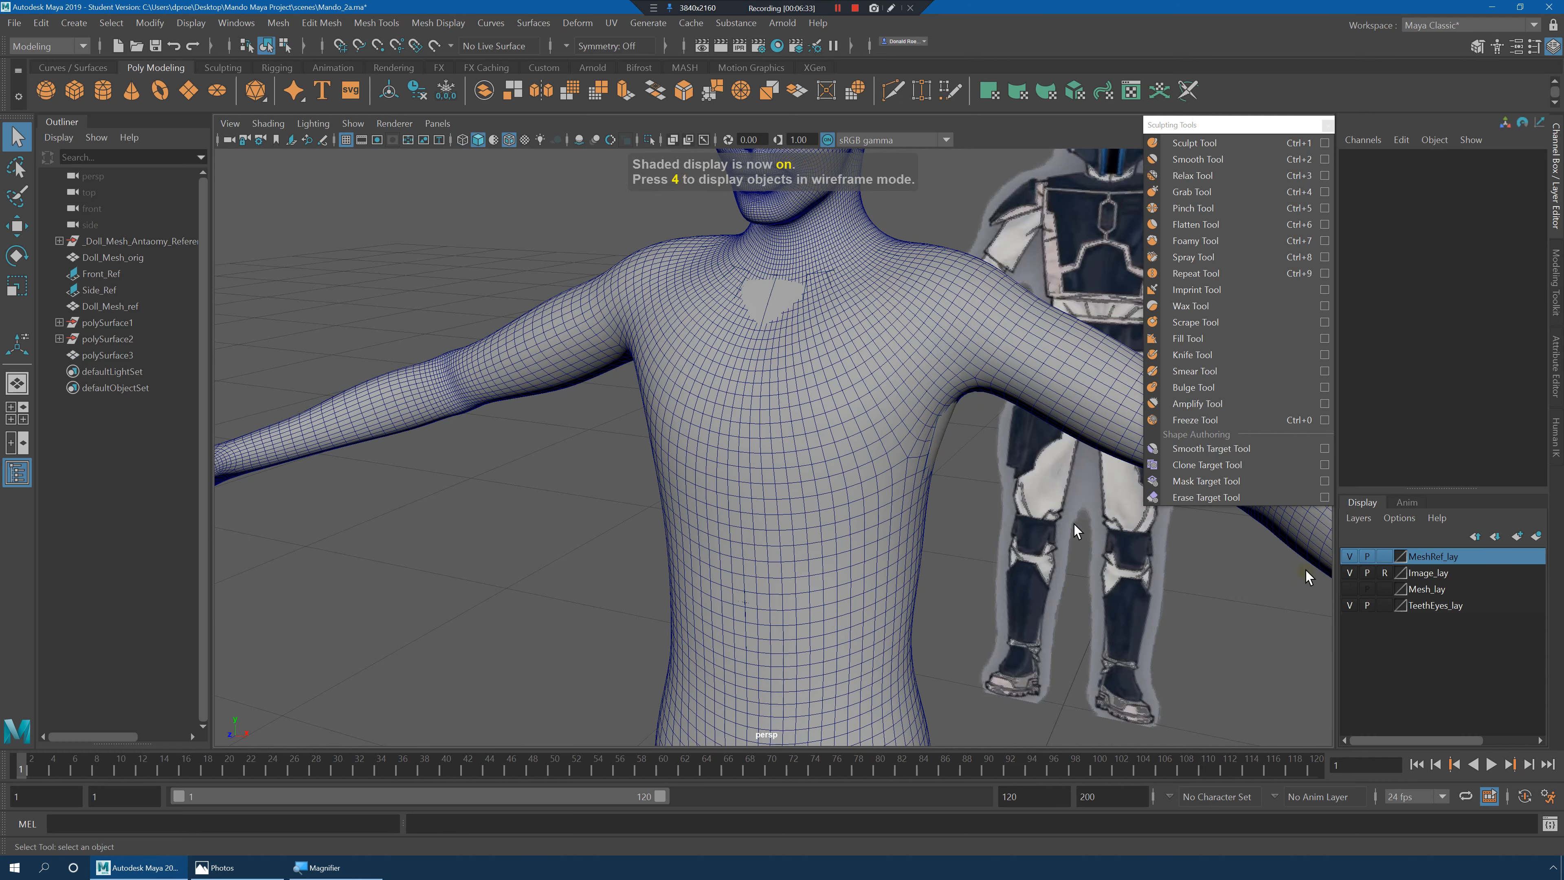
left_click(1386, 558)
left_click(1386, 558)
Extrude all the vest's faces outward from the body with a Local Translate Z of about 0.019, displayed unsmoothed.
left_click(754, 302)
left_click_drag(960, 432, 821, 314, "alt")
right_click_drag(820, 314, 828, 349, "shift")
left_click_drag(828, 349, 980, 388, "alt")
left_click_drag(862, 240, 946, 302)
key("1")
middle_click_drag(946, 302, 937, 342, "alt")
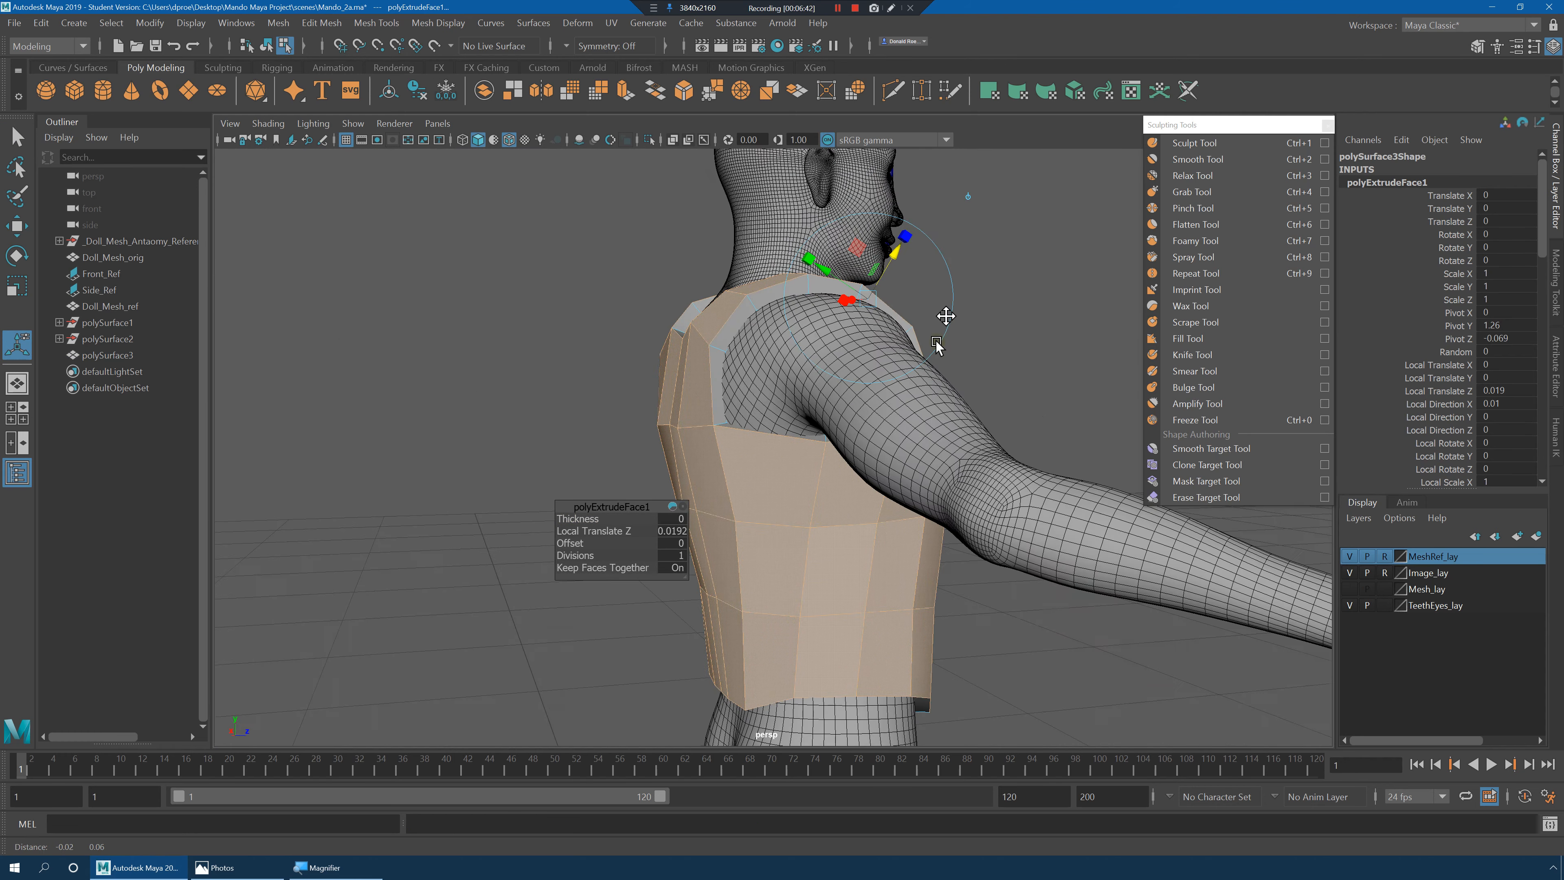
Reduce the vest extrusion's Local Translate Z to about 0.017 and check the thickness in smoothed display.
left_click_drag(934, 339, 972, 375, "alt")
left_click_drag(908, 296, 825, 283)
left_click_drag(616, 237, 995, 325)
key("3")
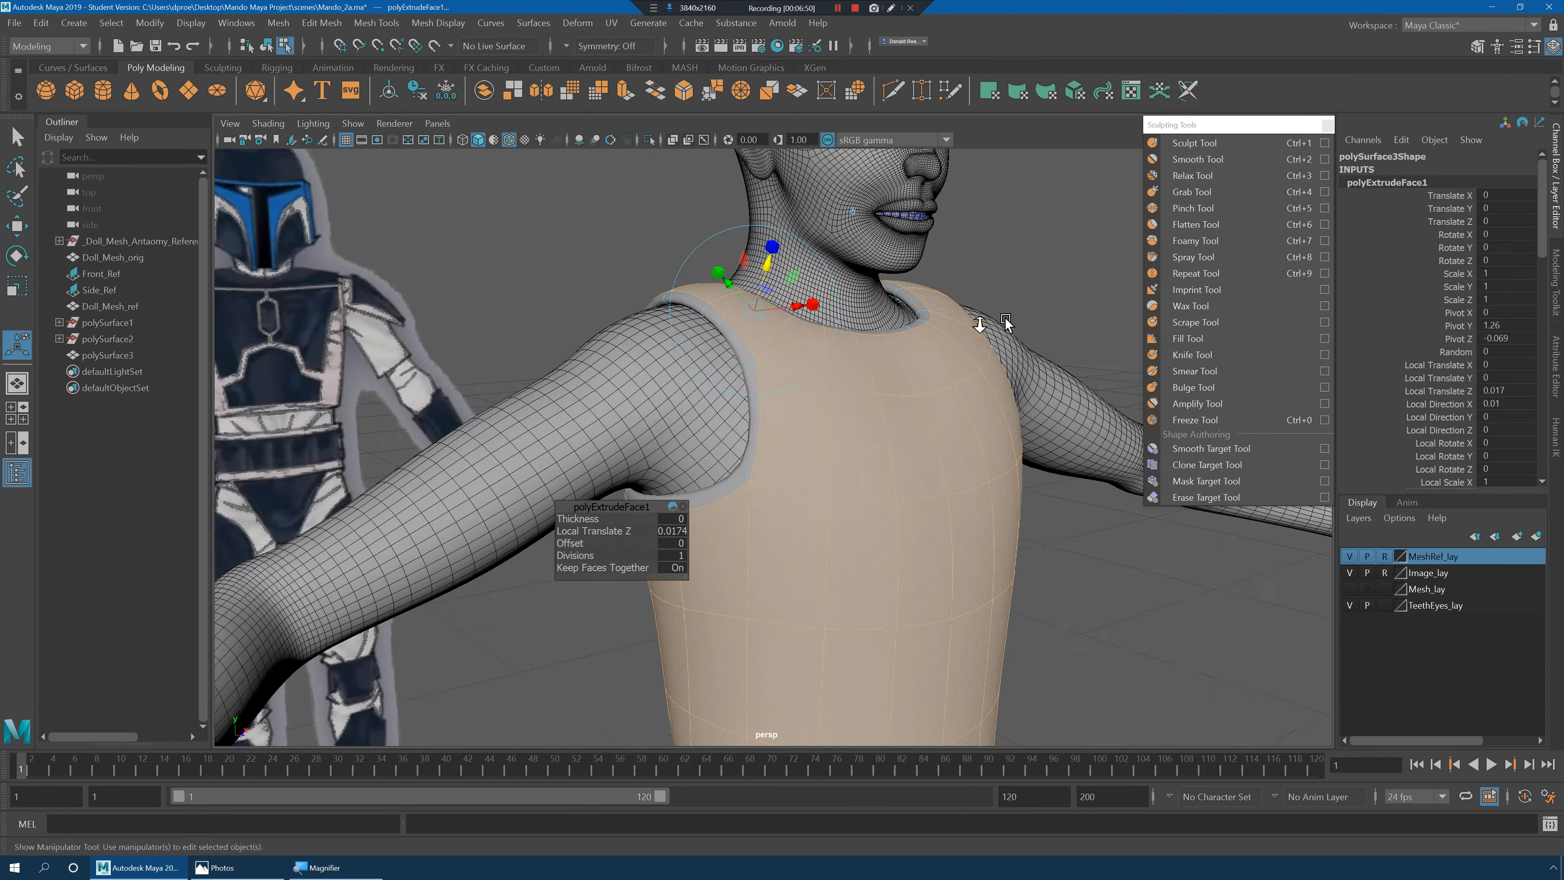
right_click_drag(995, 325, 744, 335, "alt")
left_click_drag(744, 335, 781, 380, "alt")
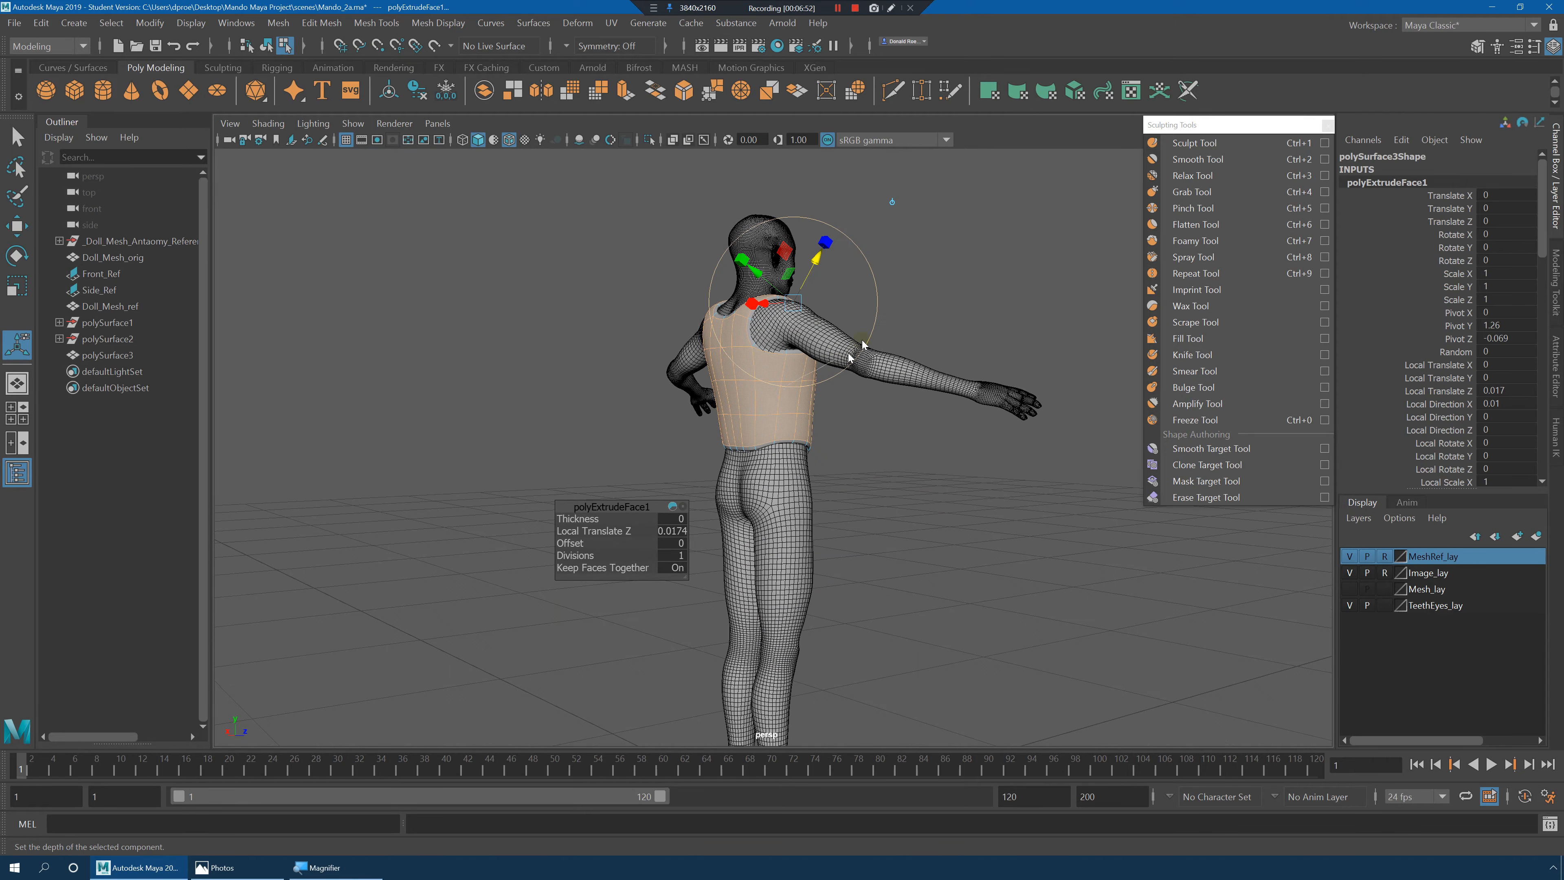
Return to object selection and show the whole vest unsmoothed.
right_click_drag(863, 341, 870, 340)
left_click(894, 398)
left_click_drag(862, 488, 987, 464, "alt")
left_click(757, 371)
key("1")
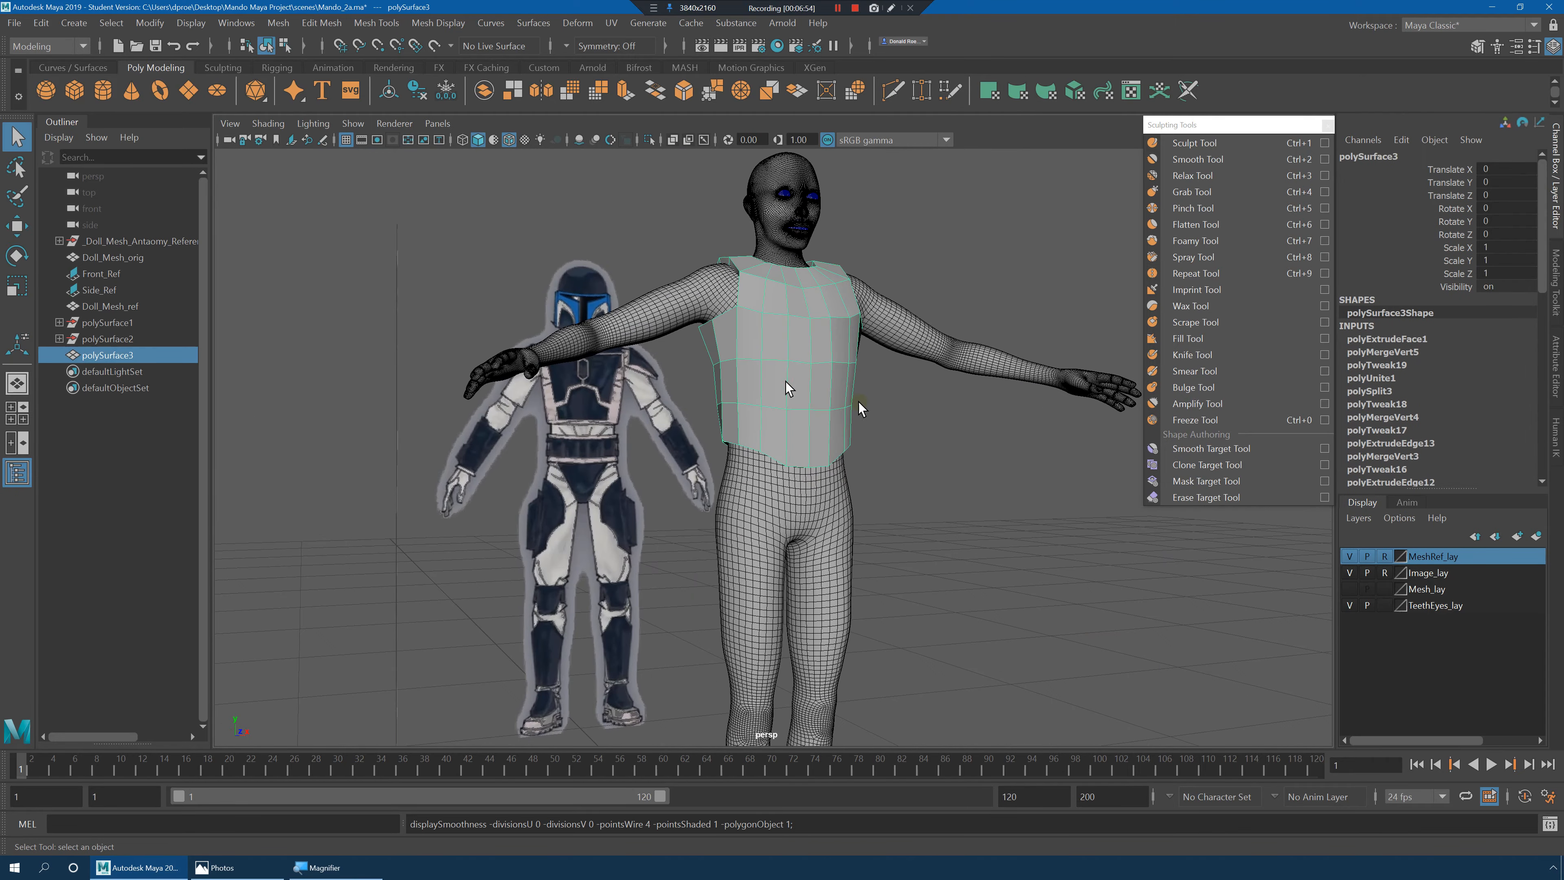
Examine the face normal lines on the vest's shoulder up close and look through the polygon display options.
middle_click_drag(903, 404, 915, 468, "alt")
right_click_drag(914, 468, 1045, 497, "alt")
left_click_drag(797, 357, 794, 370, "alt")
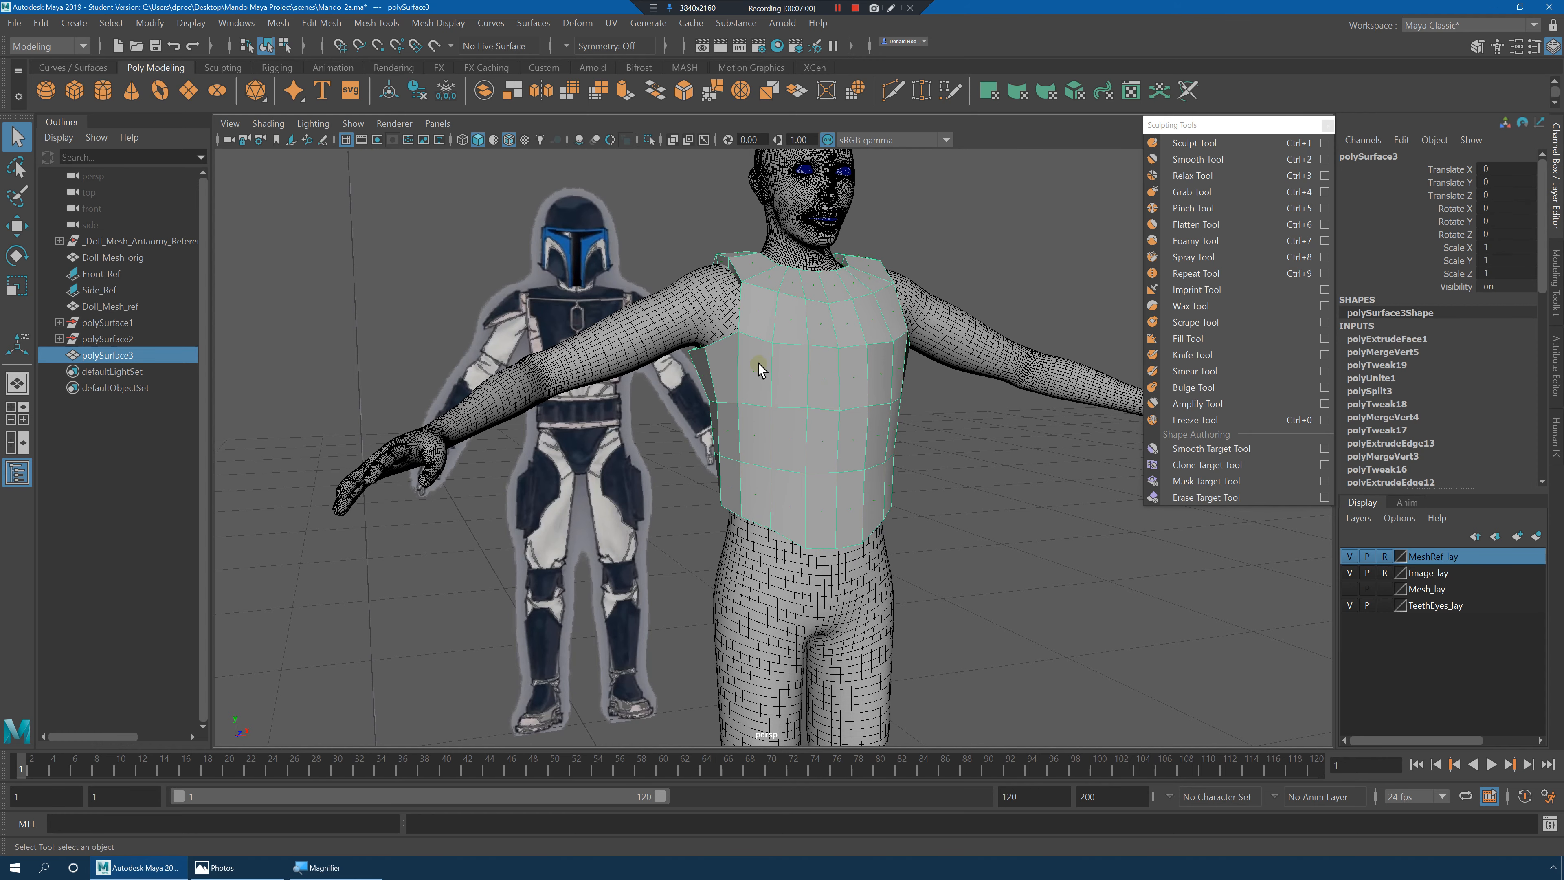
right_click_drag(770, 355, 1180, 394, "alt")
middle_click_drag(893, 306, 838, 516, "alt")
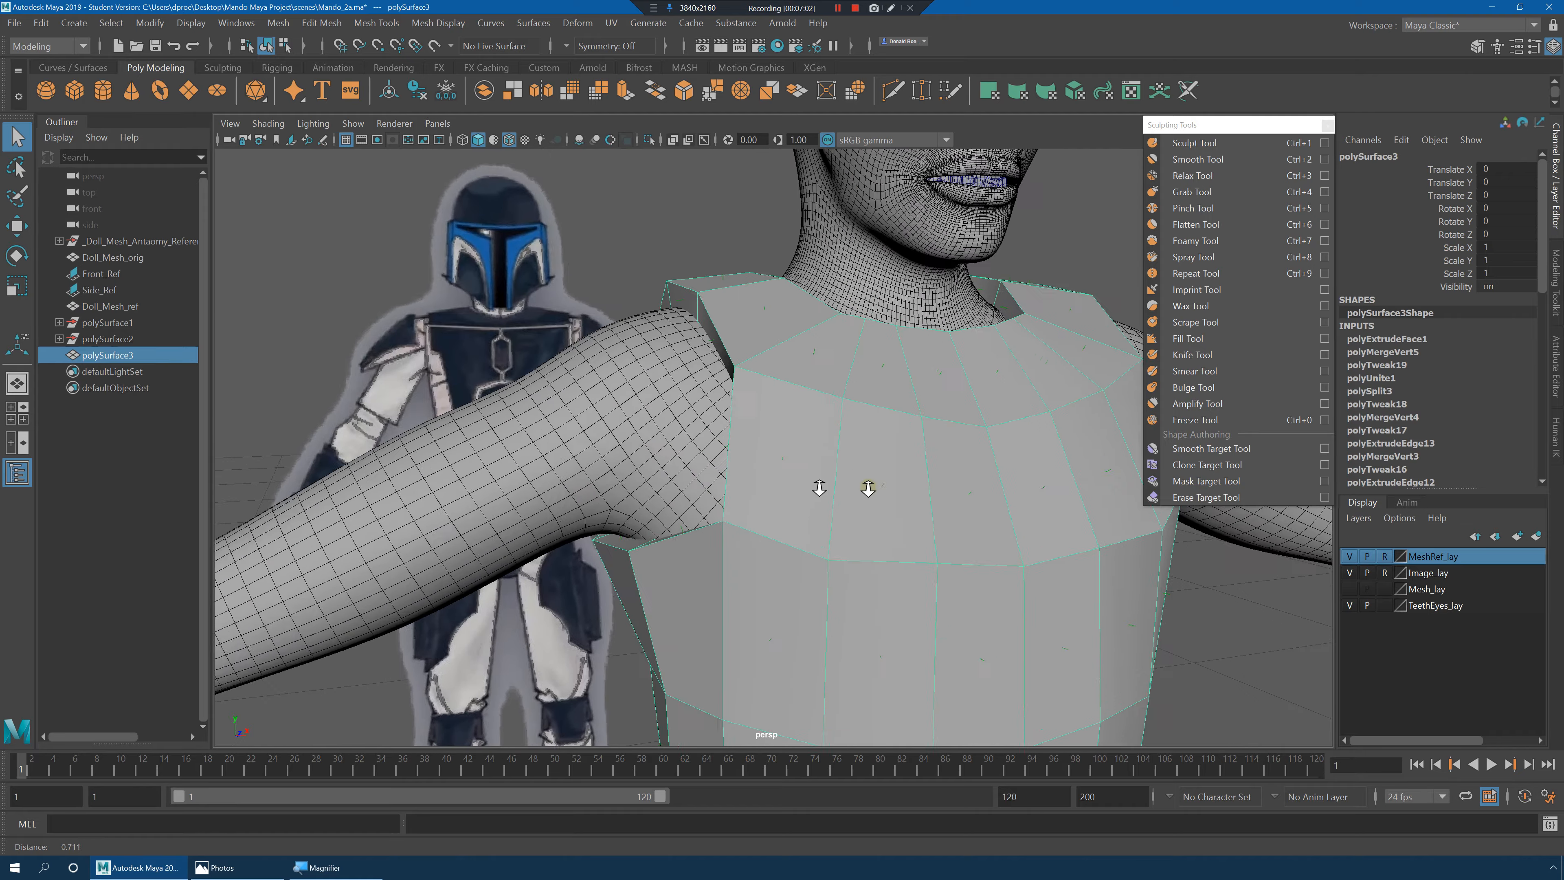
right_click_drag(869, 489, 1010, 499, "alt")
middle_click_drag(854, 419, 880, 478, "alt")
mouse_move(820, 461)
right_mouse_down("alt")
mouse_move(834, 465)
mouse_move(818, 459)
right_mouse_up("alt")
middle_click_drag(818, 459, 819, 446, "alt")
left_click(200, 22)
mouse_move(299, 235)
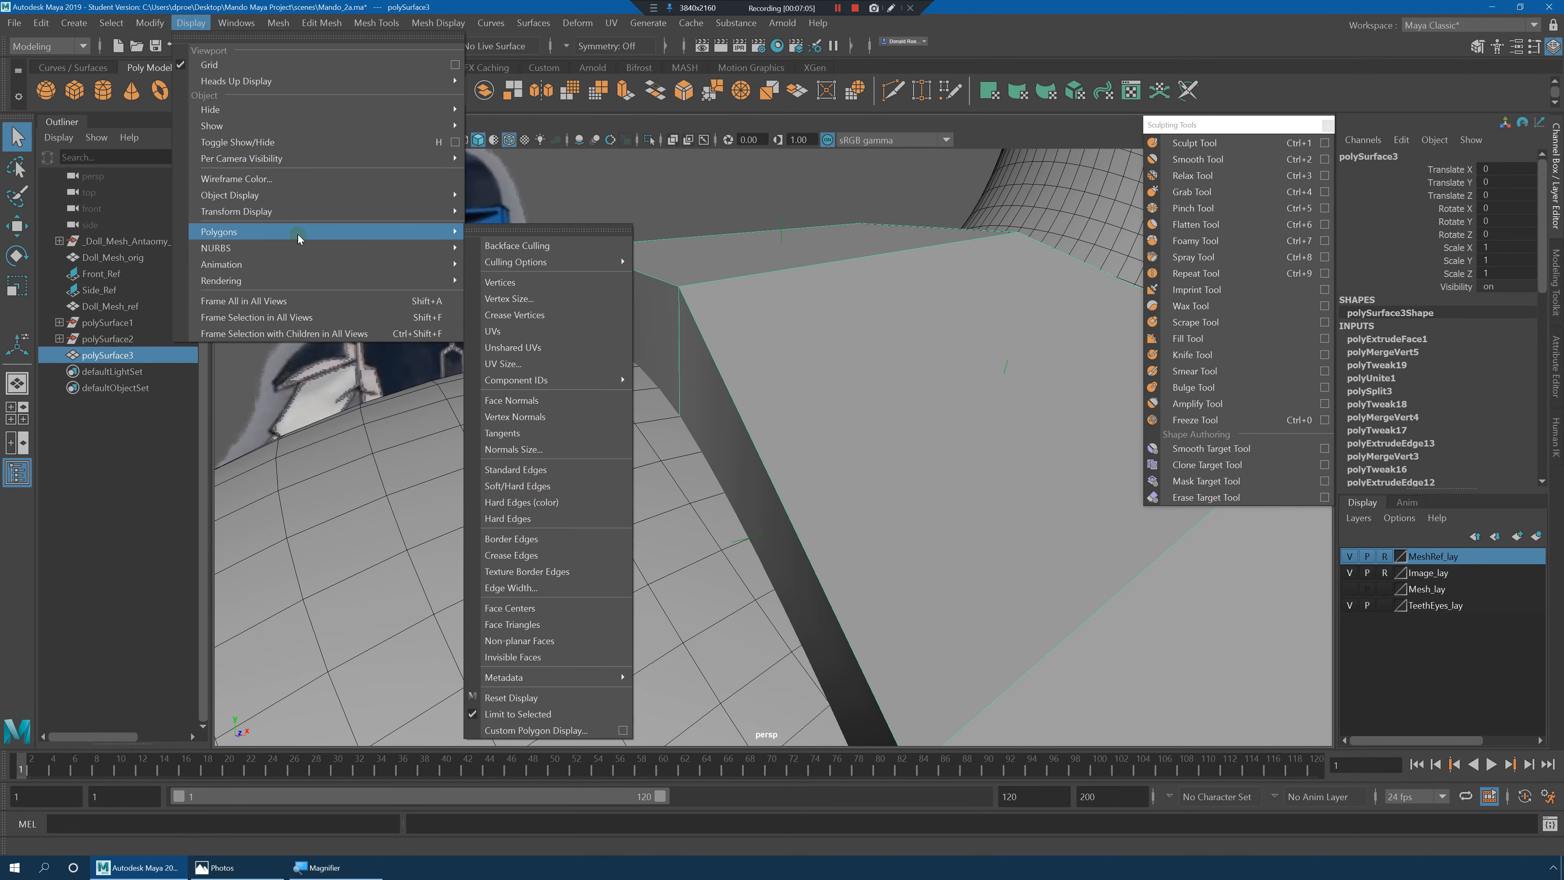
mouse_move(537, 266)
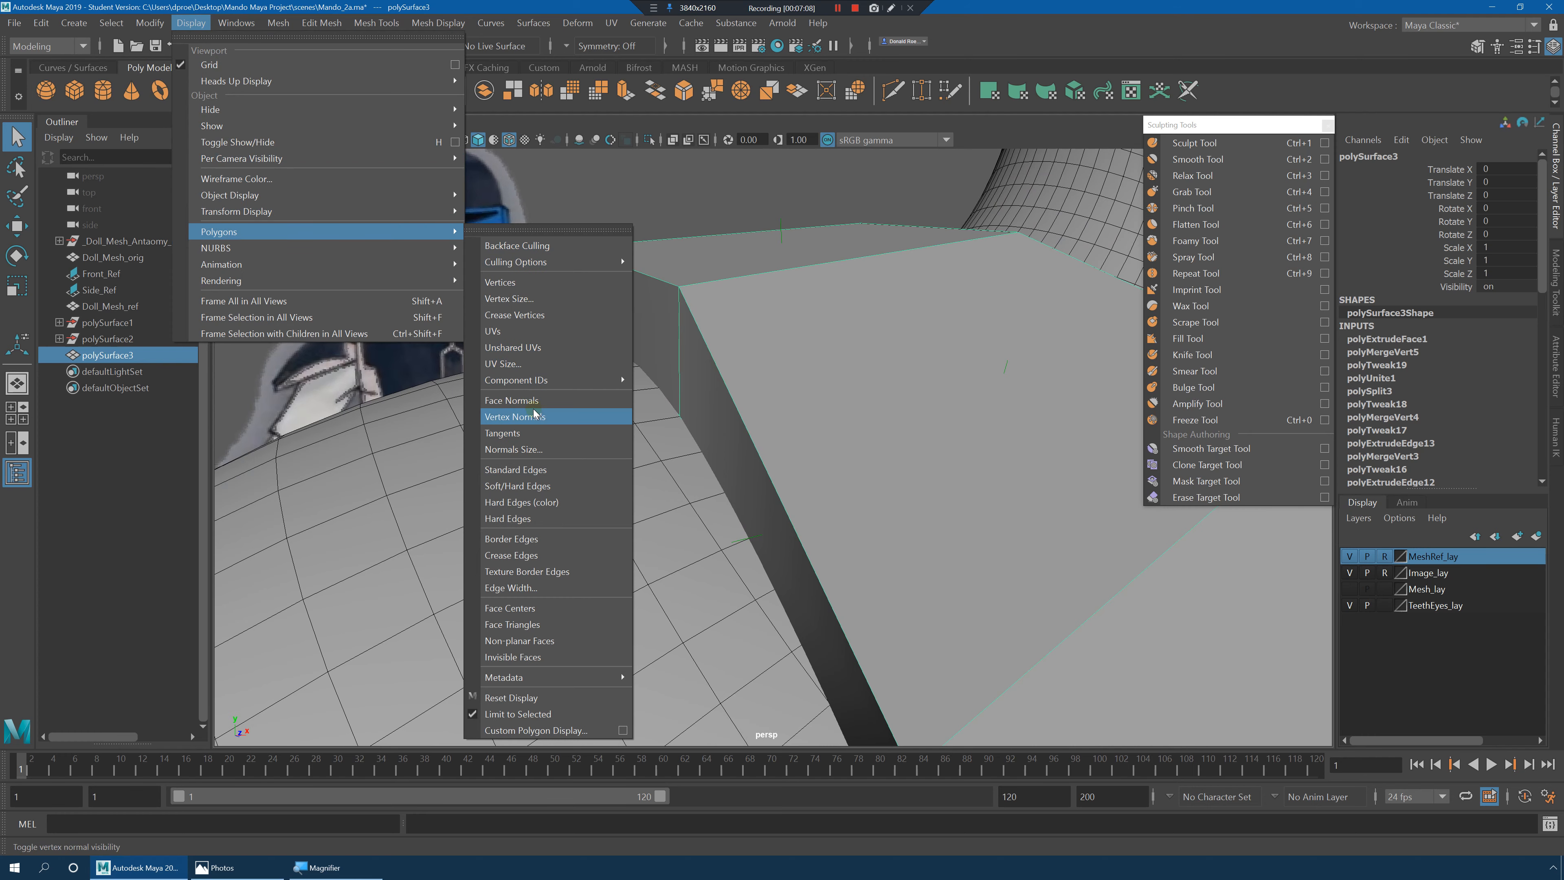
left_click(781, 248)
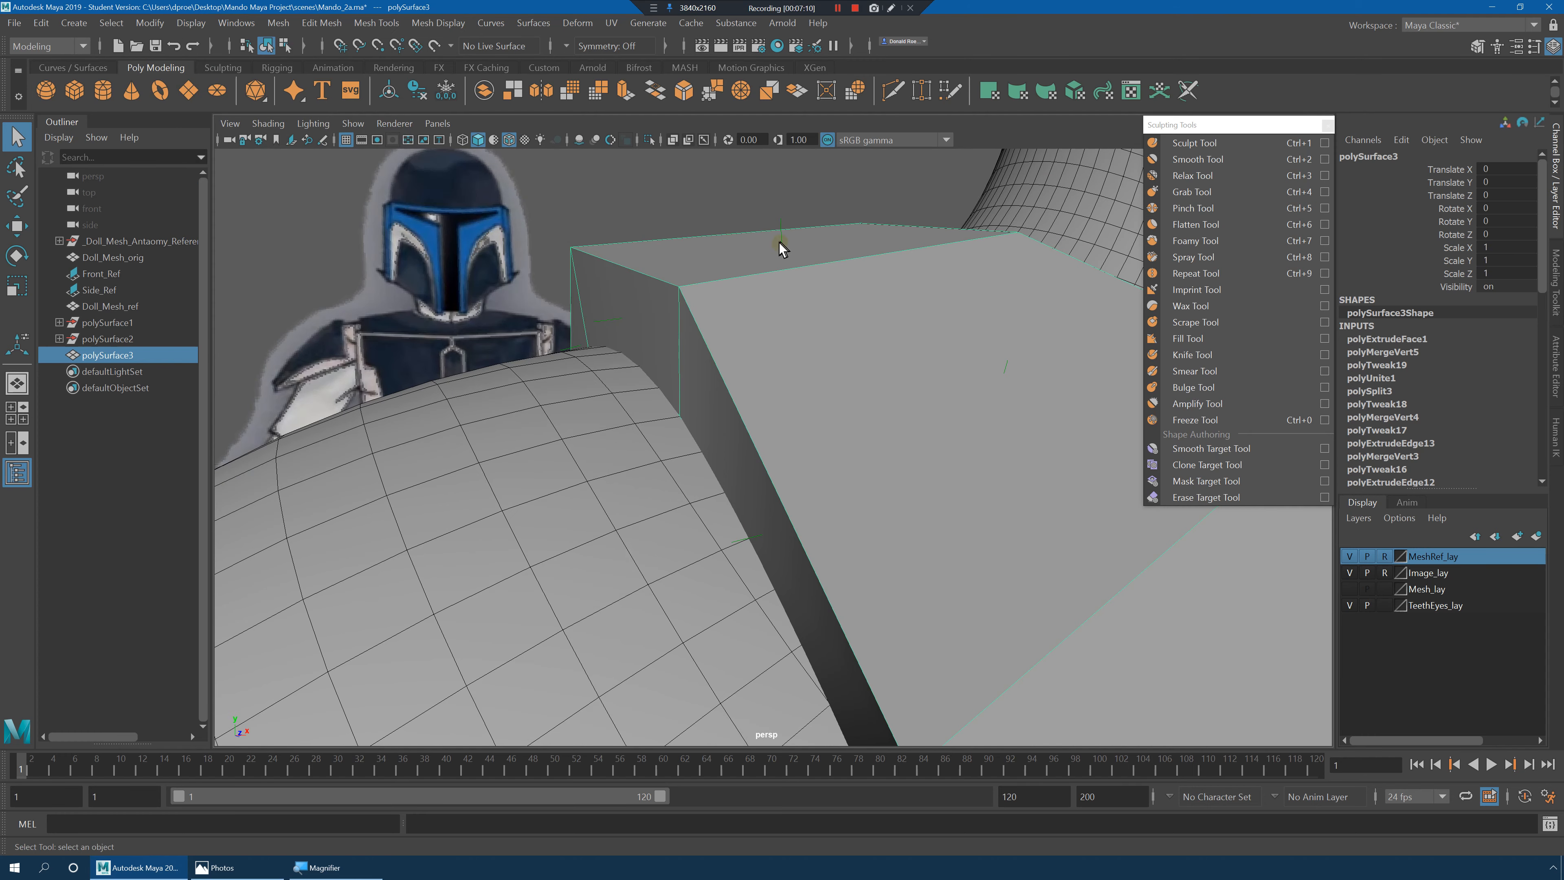
middle_click_drag(668, 321, 750, 322, "alt")
middle_click_drag(765, 349, 776, 338, "alt")
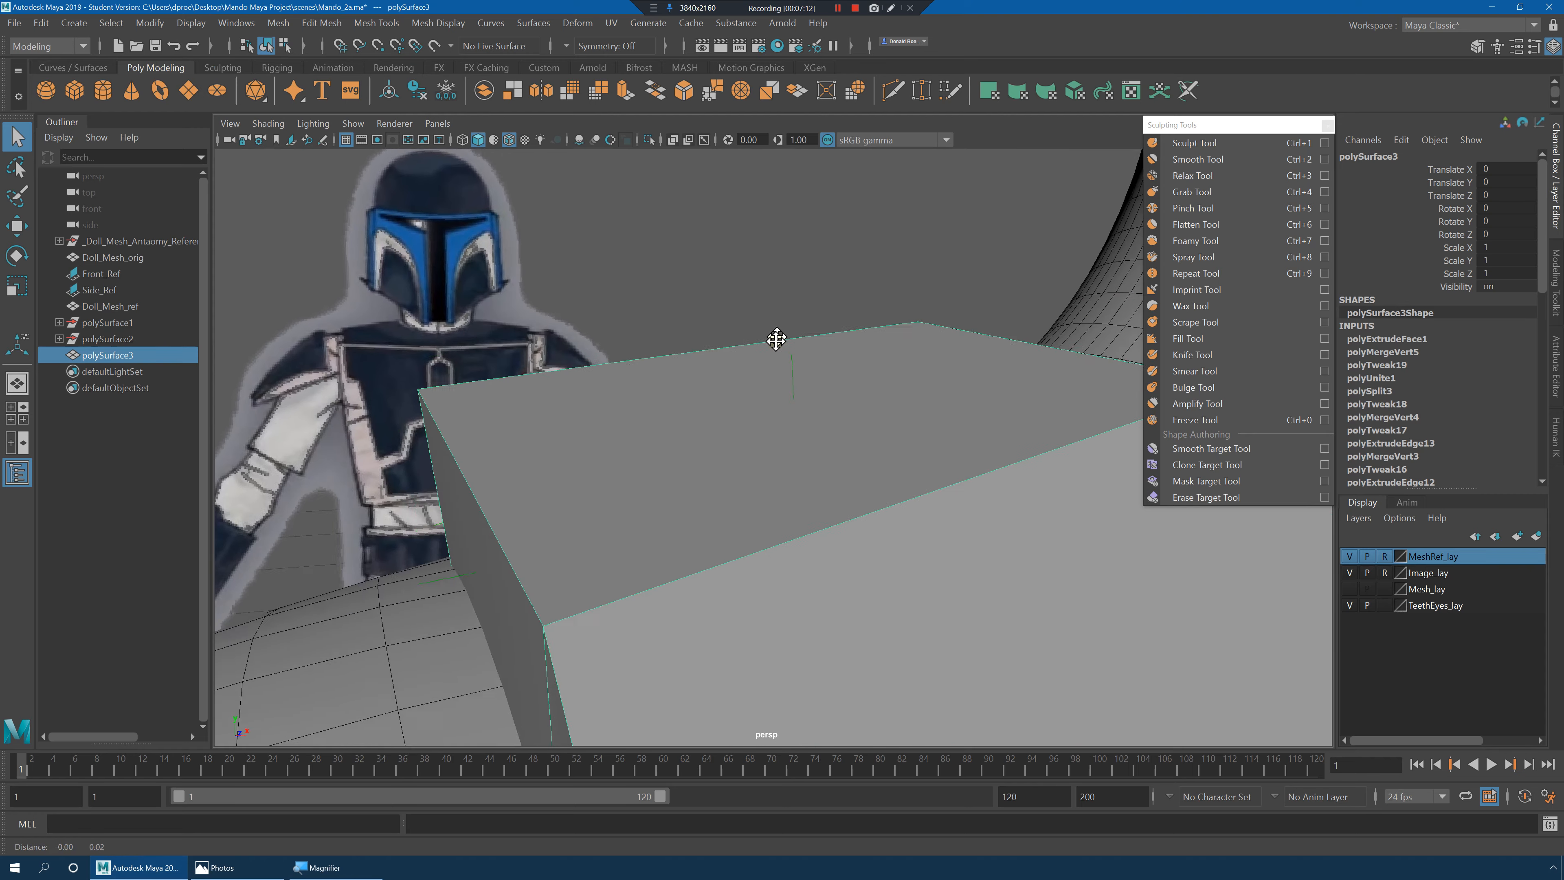
mouse_move(775, 338)
right_mouse_down("alt")
mouse_move(789, 349)
mouse_move(777, 337)
right_mouse_up("alt")
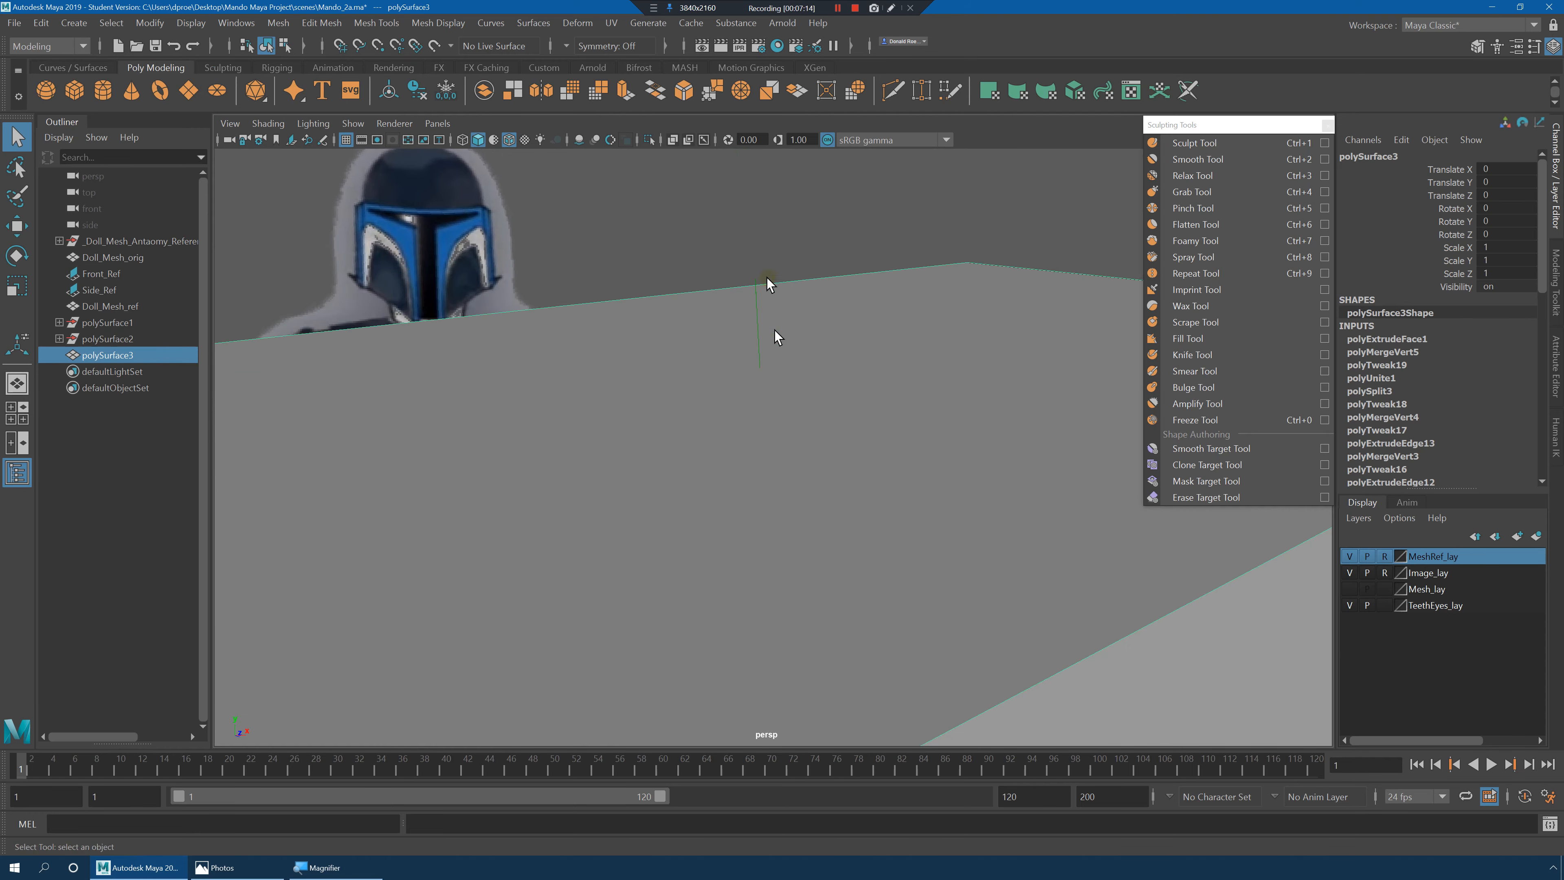
left_click_drag(784, 351, 804, 418, "alt")
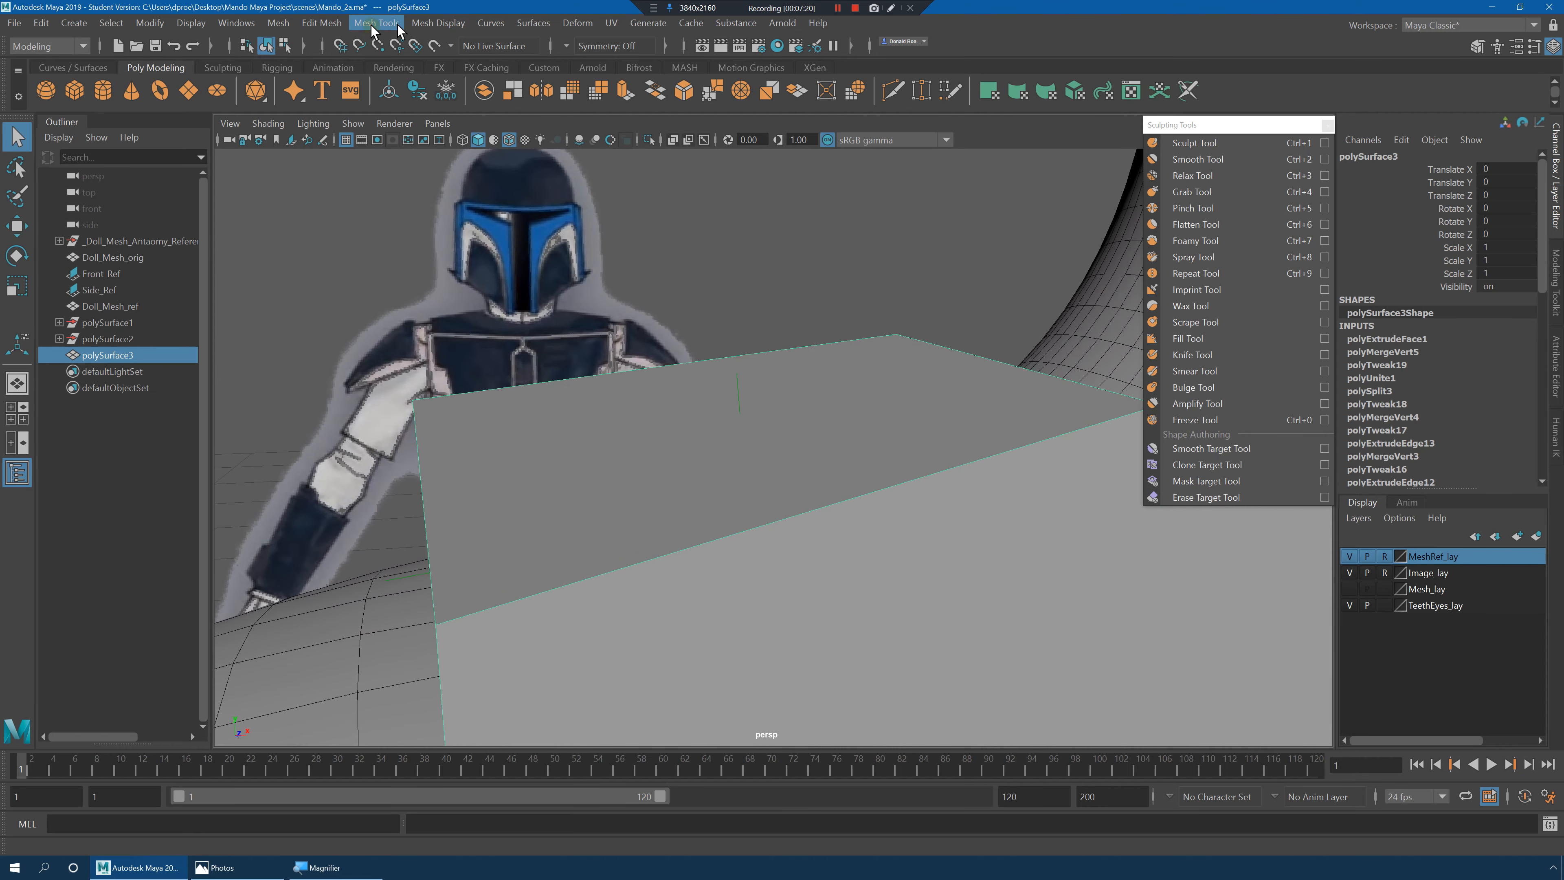
Reverse the vest's face normals, deselect it and view the chest and shoulders.
left_click(433, 25)
left_click(477, 103)
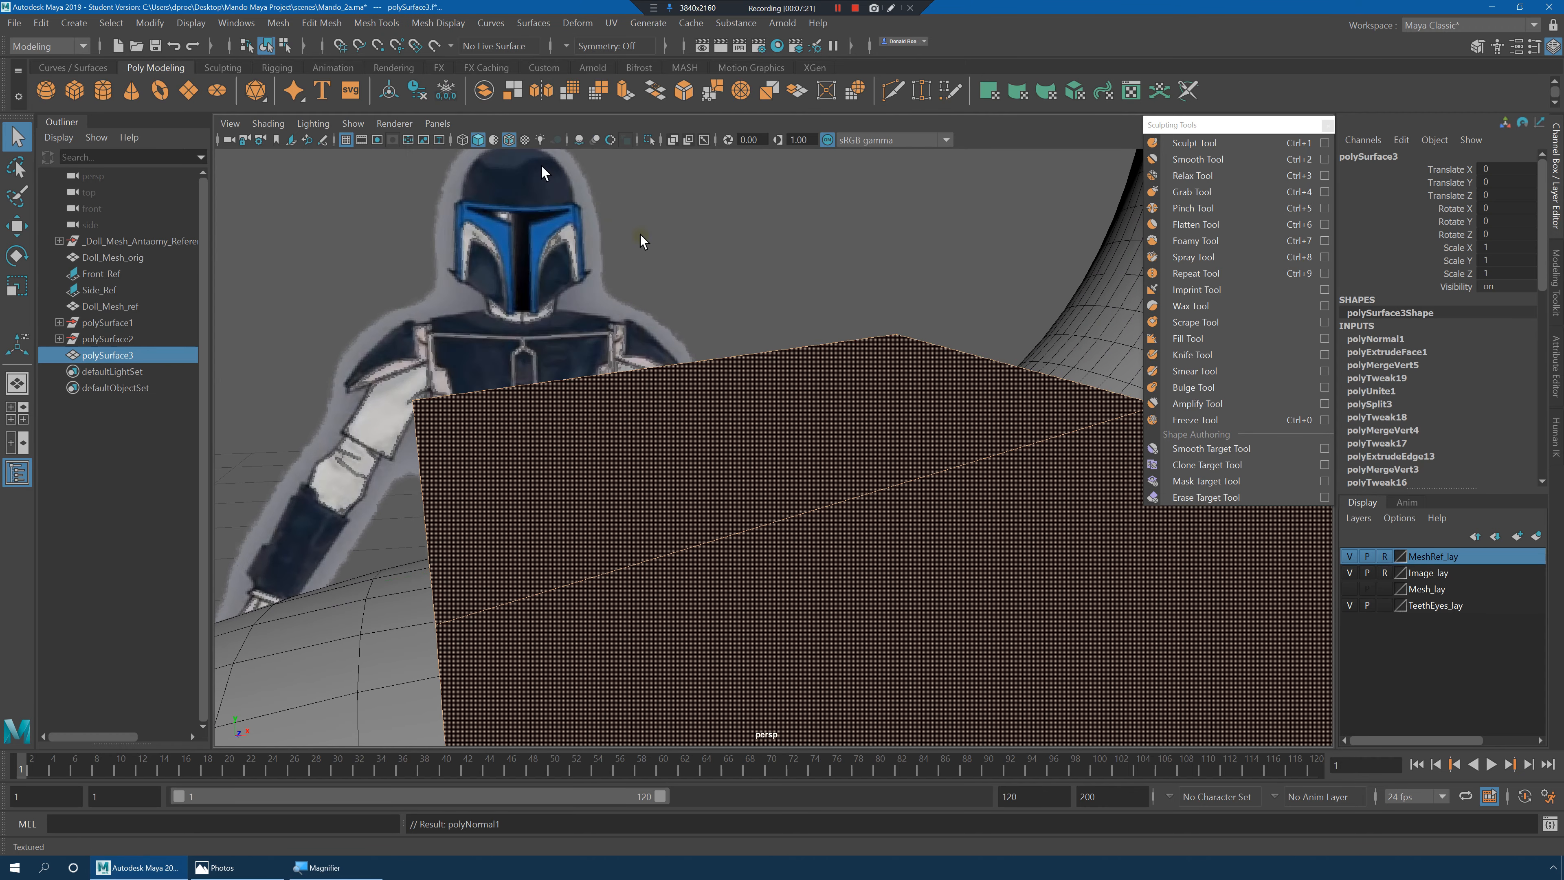
left_click(855, 285)
right_click_drag(856, 285, 975, 405, "alt")
right_click_drag(866, 386, 923, 407, "alt")
left_click_drag(923, 407, 709, 290, "alt")
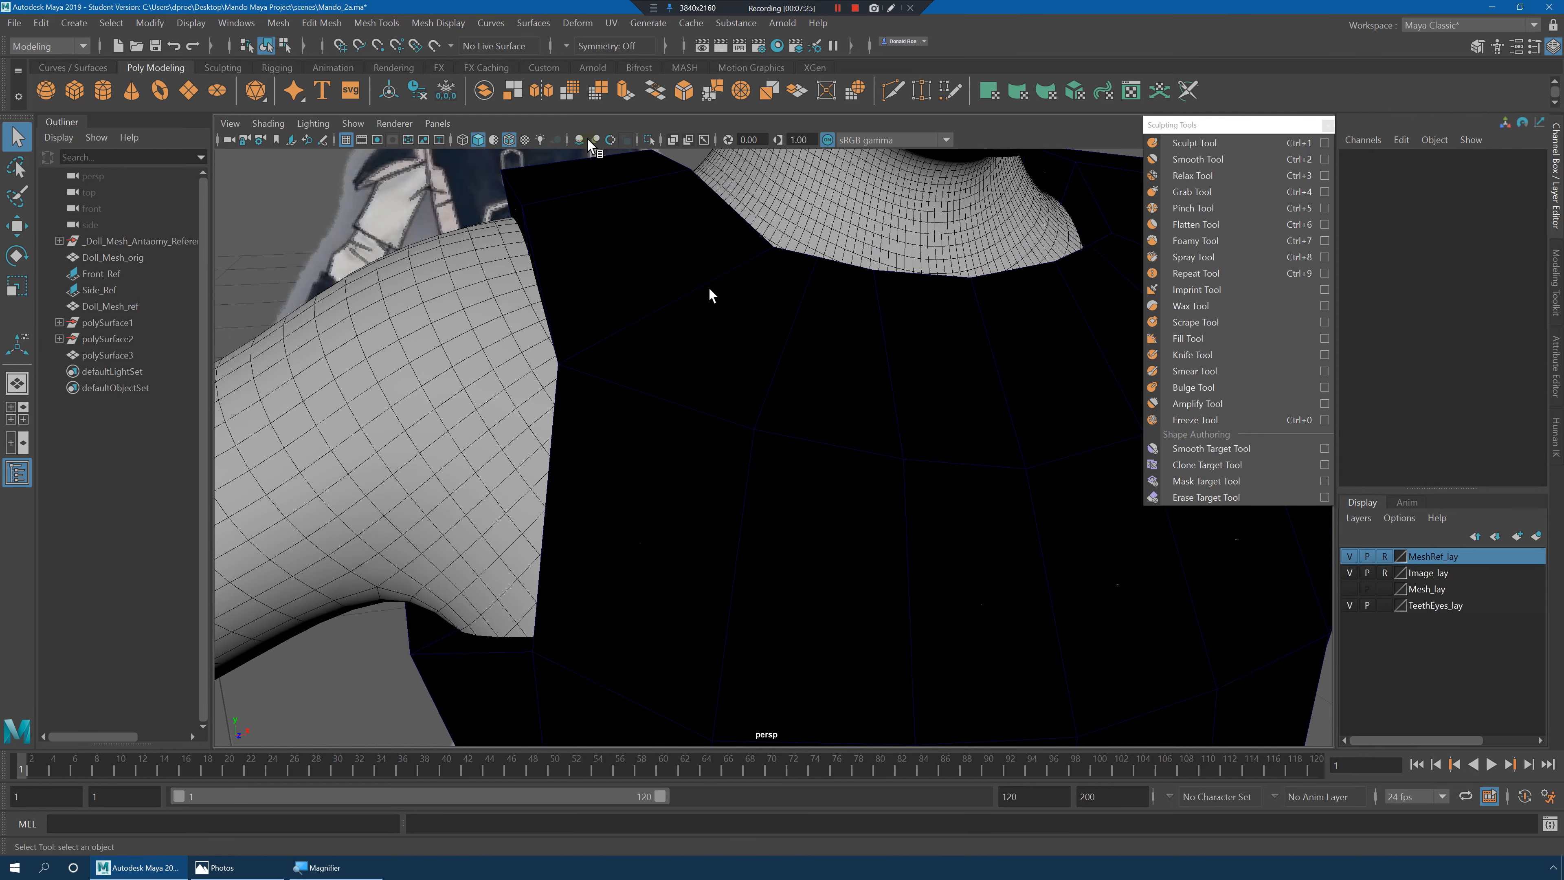
Reselect the vest and flip its face normals back with Reverse.
left_click(634, 260)
left_click(447, 22)
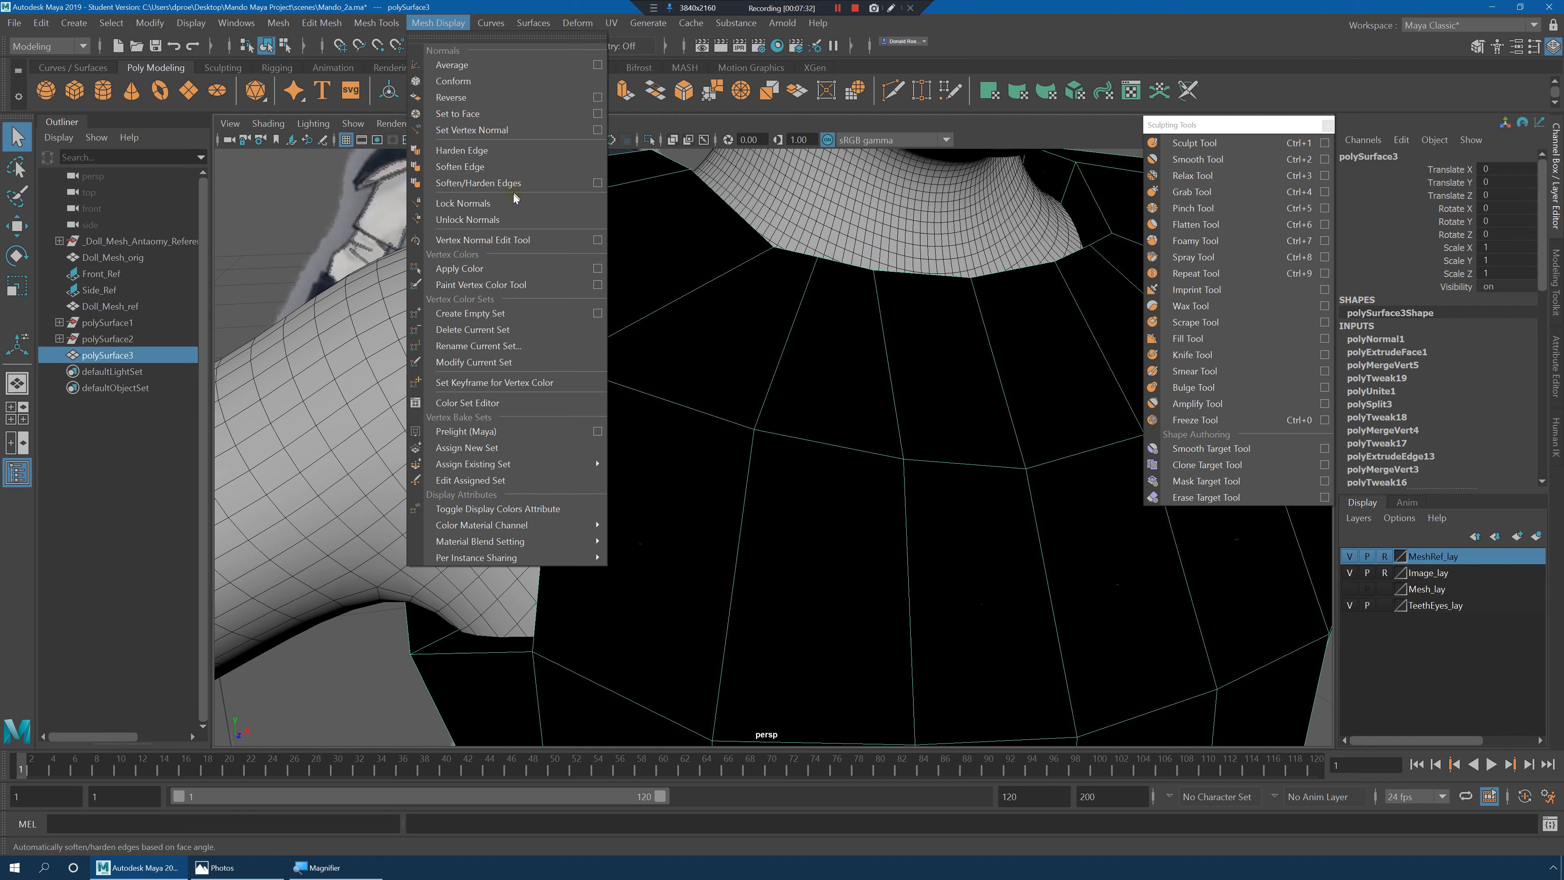
left_click(468, 97)
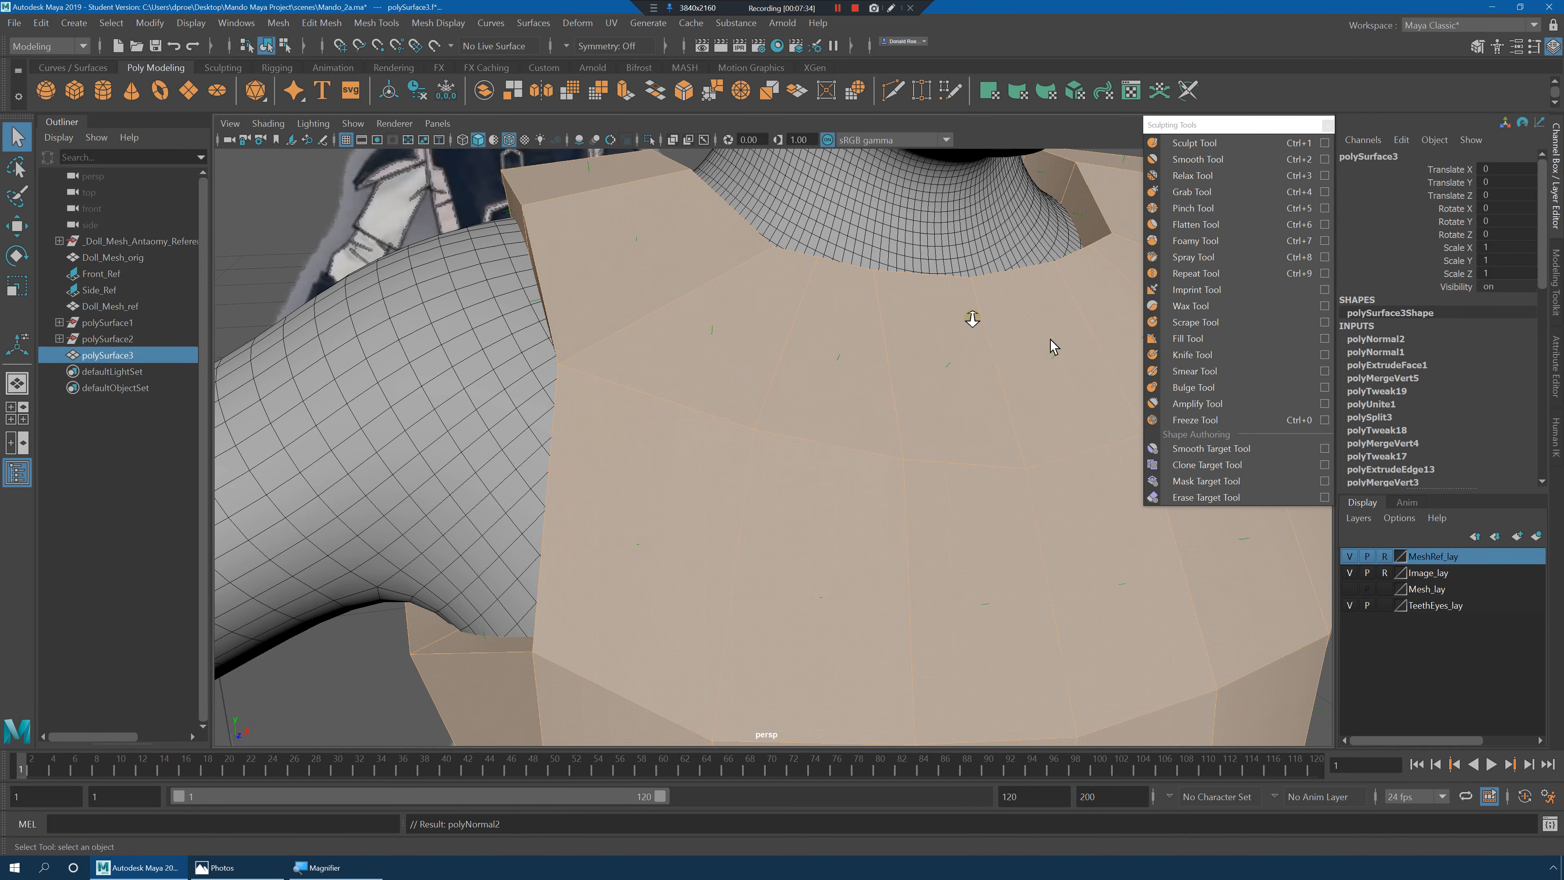
Examine the vest's neckline, shoulders and armholes in both smoothed and unsmoothed display.
right_click_drag(1051, 340, 985, 349, "alt")
left_click_drag(984, 349, 908, 363, "alt")
key("3")
right_click_drag(907, 363, 1056, 394, "alt")
left_click_drag(1056, 395, 866, 383, "alt")
right_click_drag(866, 384, 985, 363, "alt")
right_click_drag(880, 353, 764, 323, "alt")
key("1")
left_click_drag(764, 323, 896, 277, "alt")
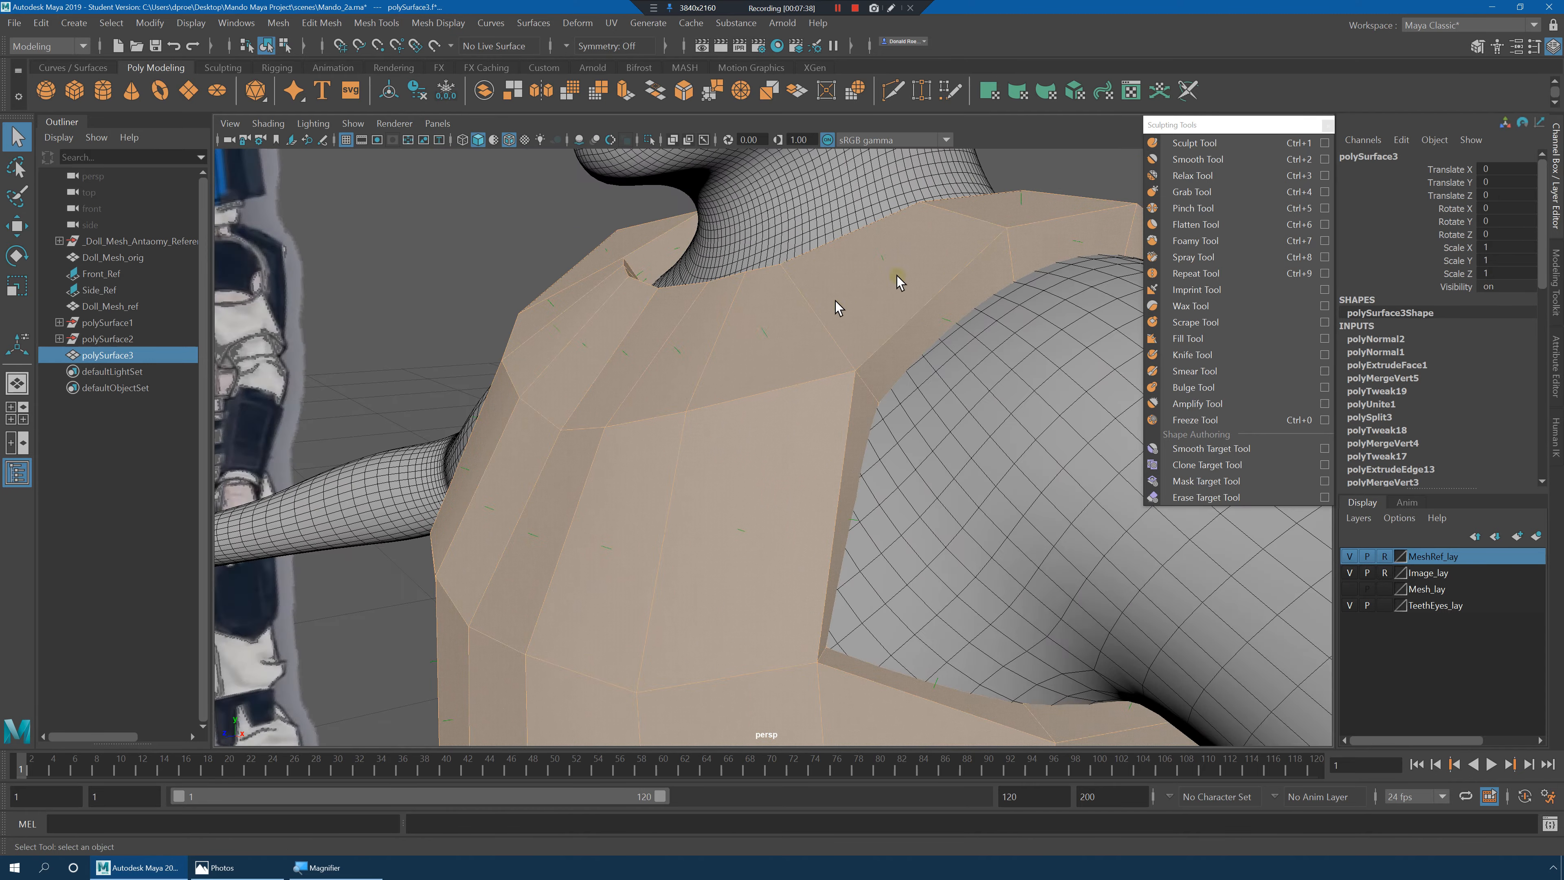
Insert four edge loops along the vest's armhole, shoulder and neckline rims to sharpen them in smoothed display.
right_click(912, 263, "shift")
right_click_drag(897, 273, 833, 295)
left_click_drag(939, 296, 878, 299, "alt")
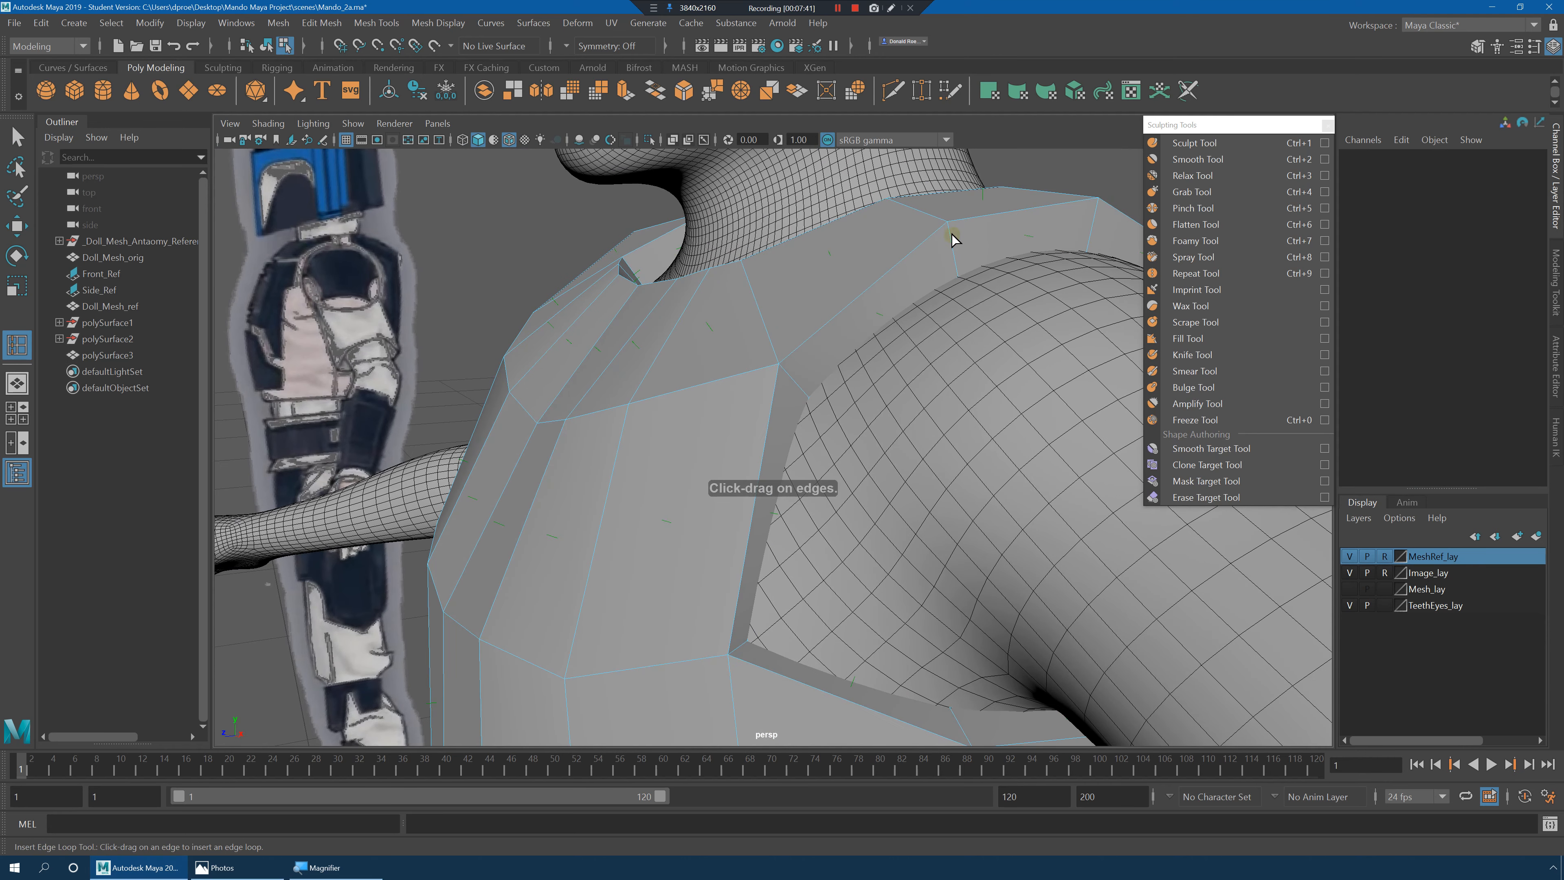
left_click(950, 231)
left_click_drag(948, 232, 978, 265, "alt")
left_click(965, 186)
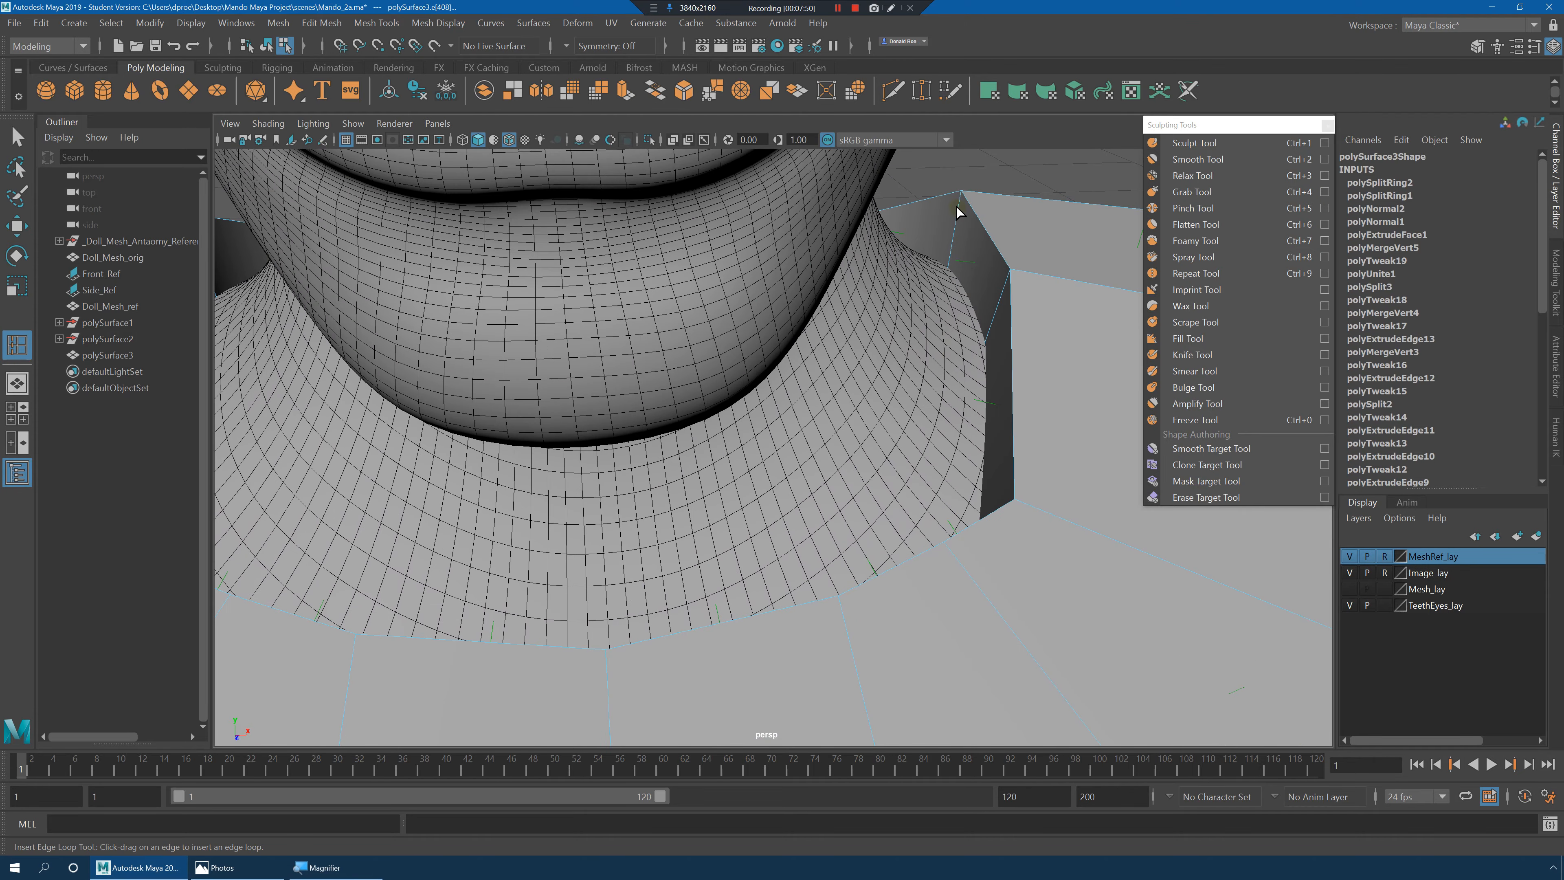
left_click(963, 196)
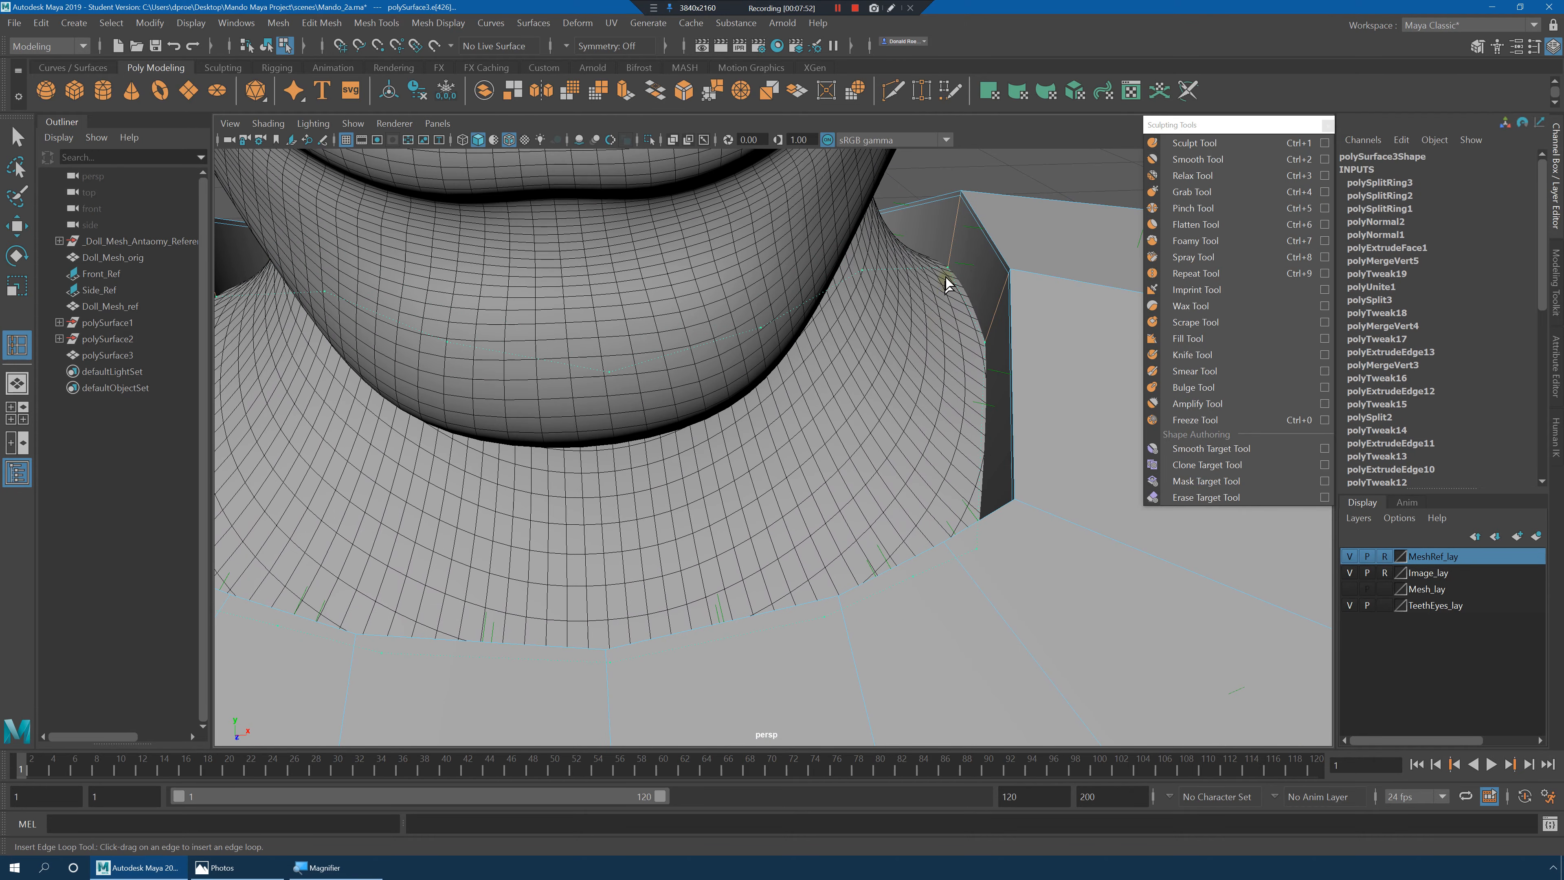
left_click(953, 266)
scroll(958, 296, "down", 5)
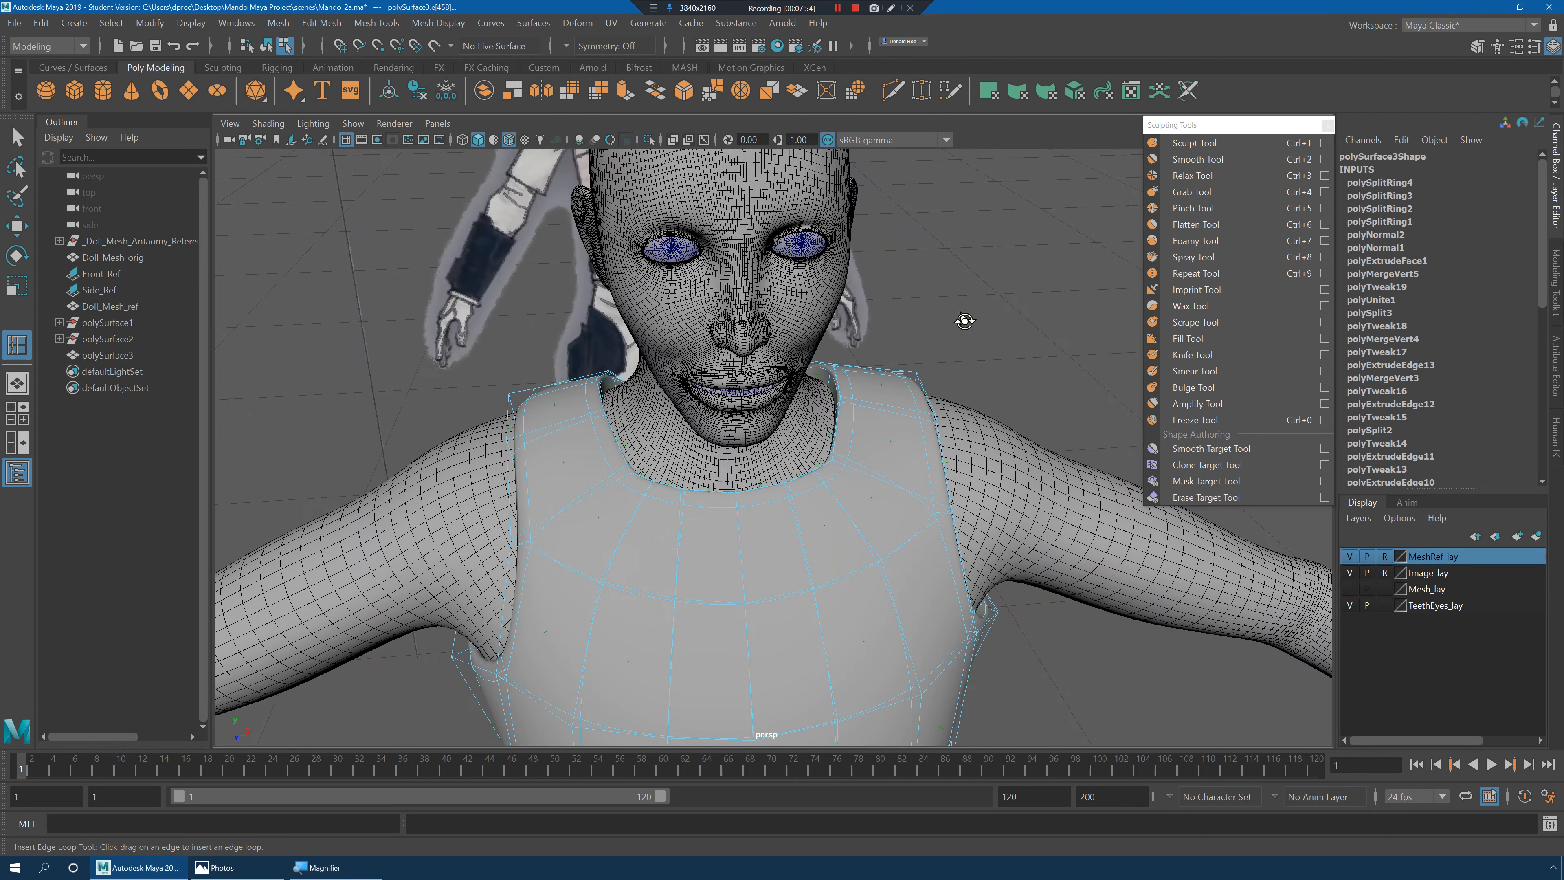
Return to object selection, deselect the vest and turn off the wireframe overlay on shaded objects.
scroll(948, 314, "up", 2)
right_click_drag(900, 384, 991, 329)
left_click(1039, 382)
mouse_move(1038, 382)
left_mouse_down("alt")
mouse_move(985, 385)
mouse_move(1016, 386)
left_mouse_up("alt")
left_click(277, 131)
left_click(316, 271)
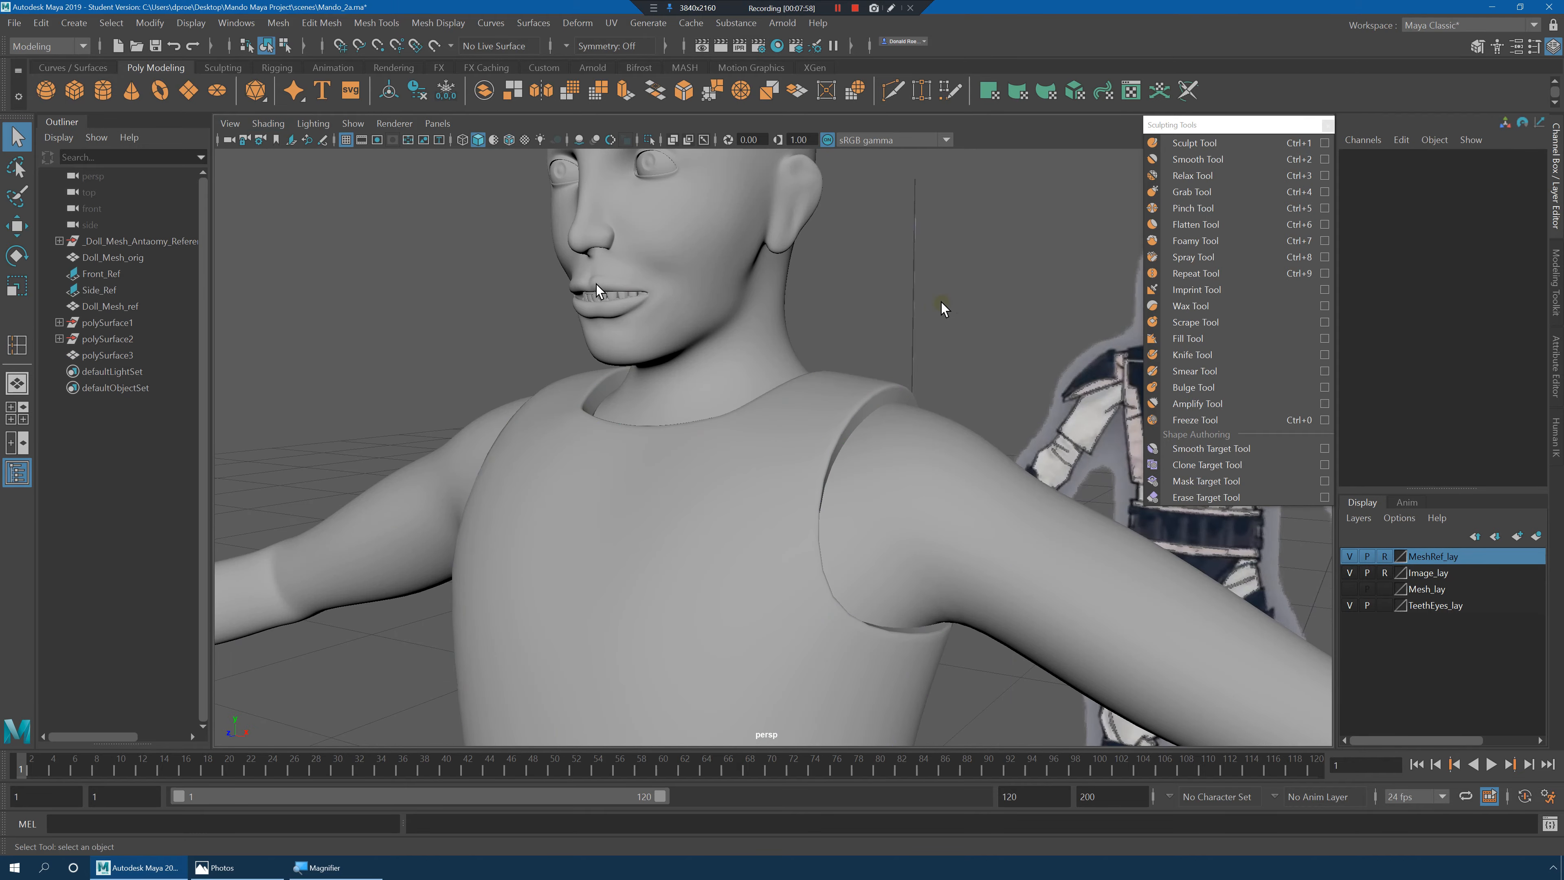
mouse_move(941, 302)
left_mouse_down("alt")
mouse_move(897, 259)
mouse_move(856, 280)
mouse_move(771, 274)
mouse_move(1035, 290)
left_mouse_up("alt")
right_click_drag(1035, 290, 850, 320, "alt")
middle_click_drag(850, 320, 849, 352, "alt")
left_click_drag(849, 351, 911, 345, "alt")
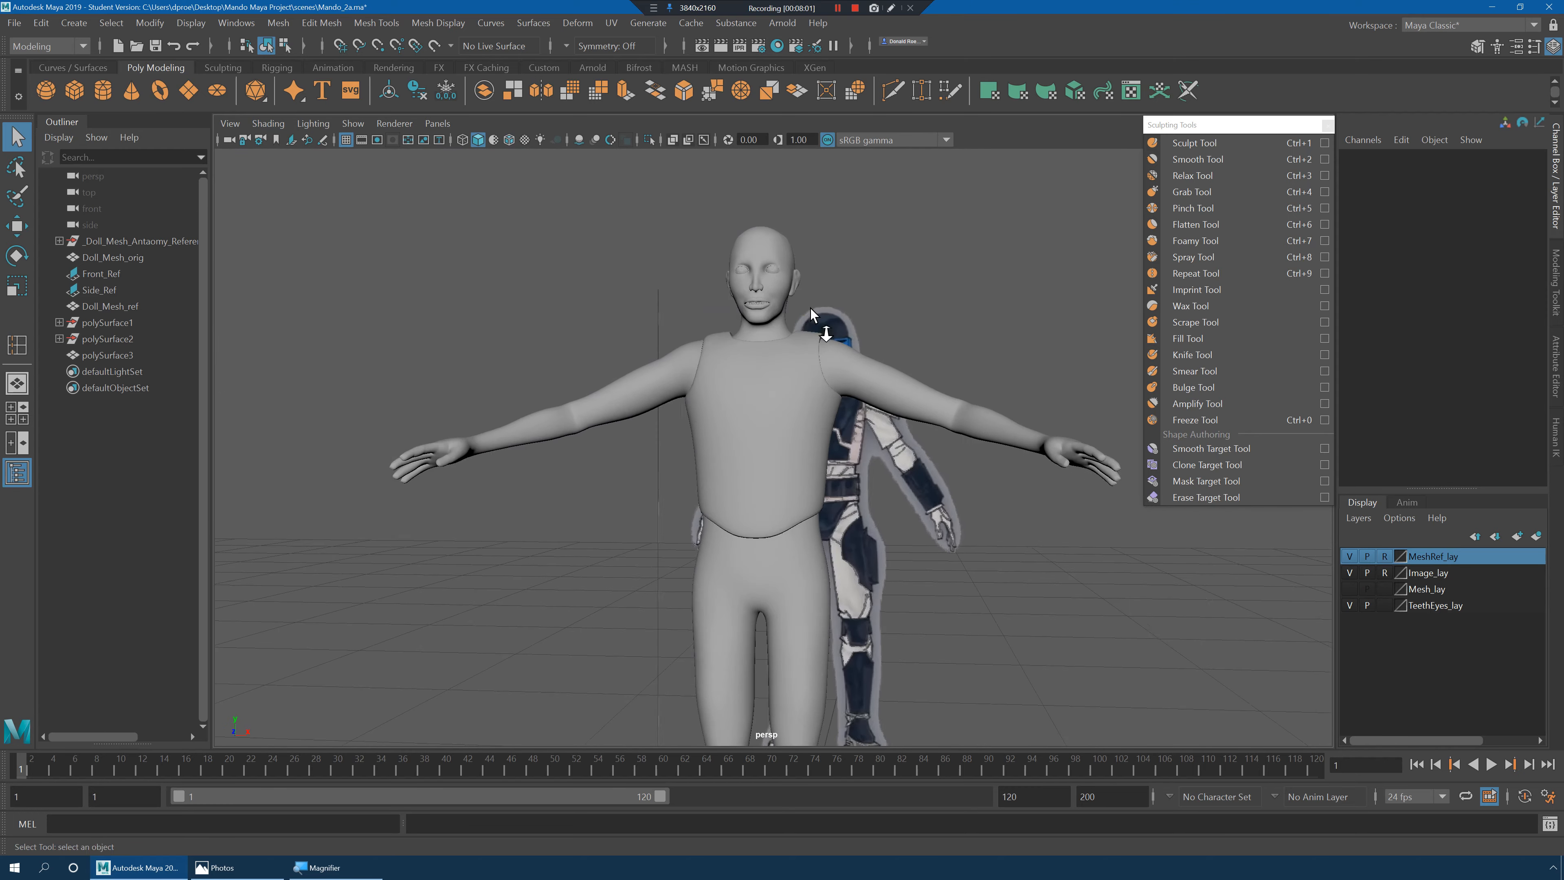
right_click_drag(911, 345, 847, 388, "alt")
Select the vest and display it unsmoothed around the neckline.
left_click(782, 419)
key("1")
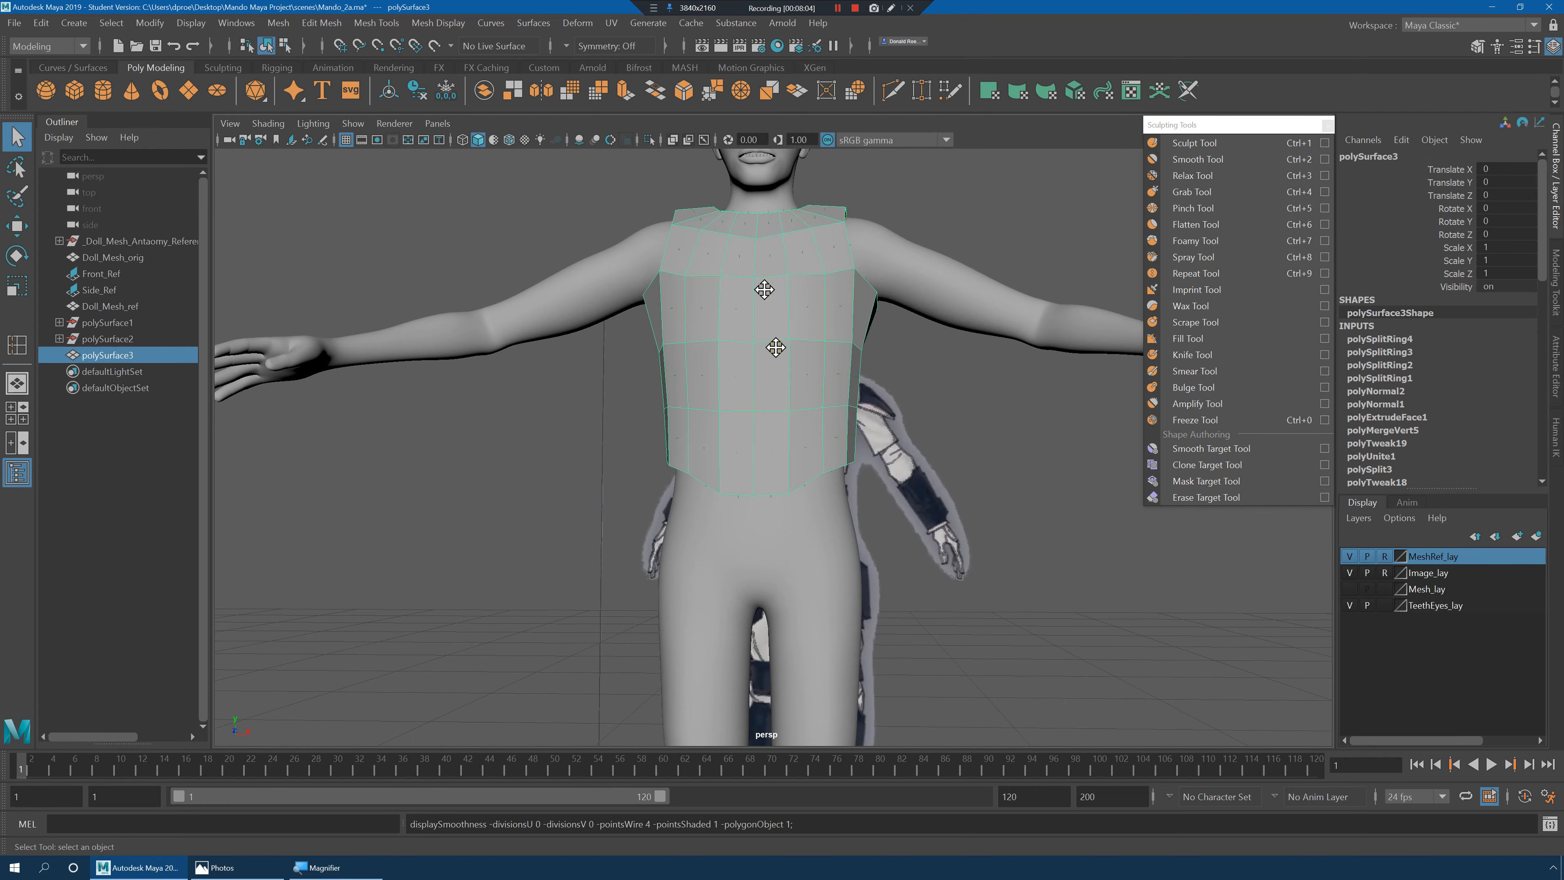
middle_click_drag(775, 350, 786, 474, "alt")
right_click_drag(785, 475, 890, 352, "alt")
left_click_drag(890, 352, 861, 342, "alt")
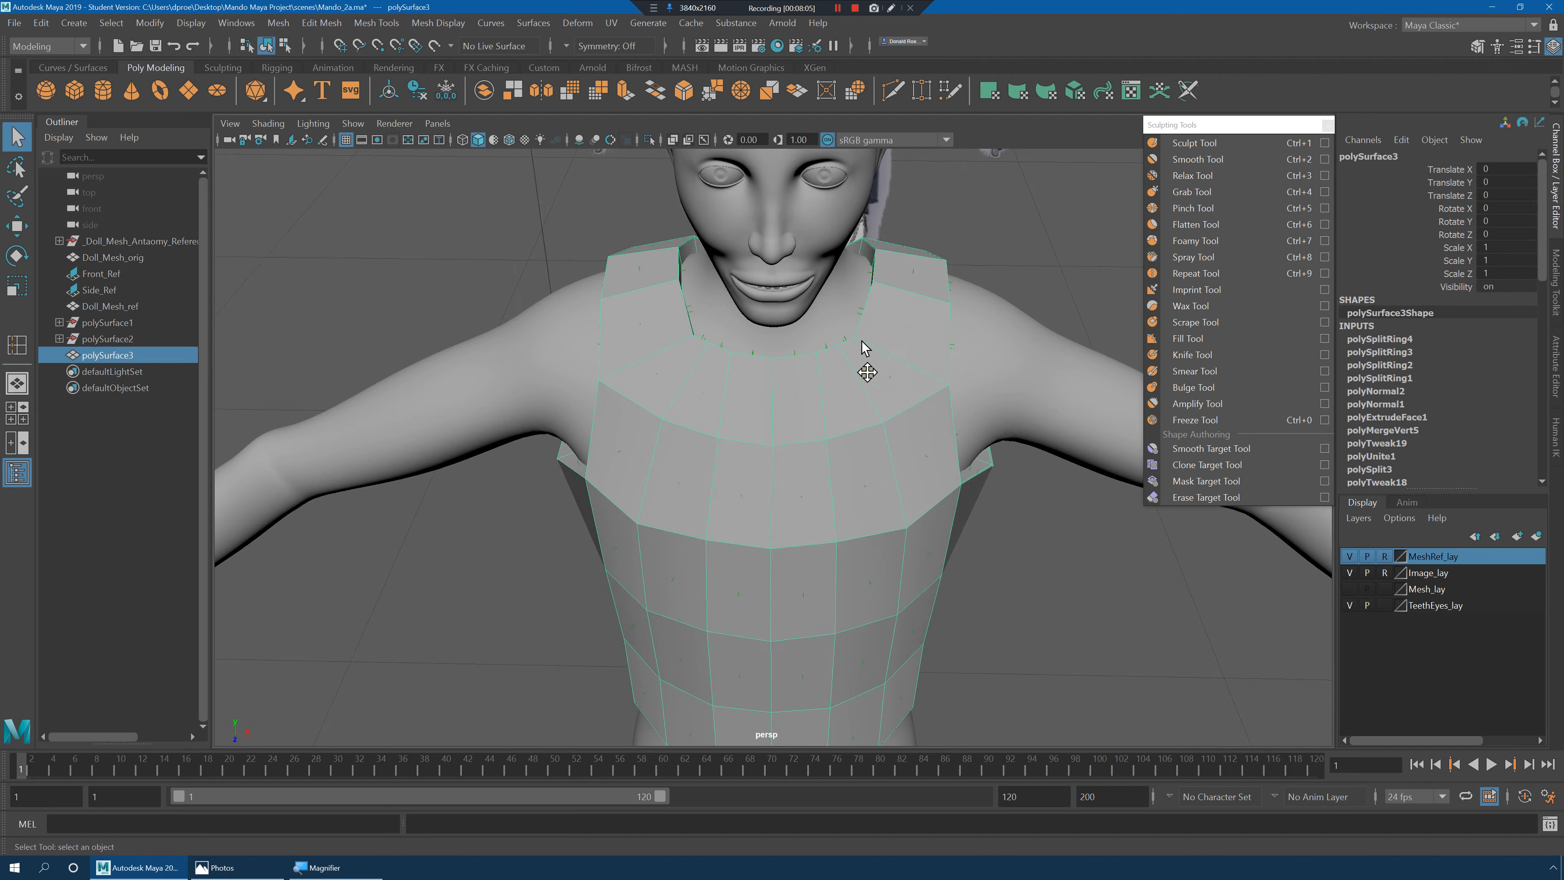
right_click_drag(861, 342, 956, 443, "alt")
left_click_drag(957, 444, 925, 394, "alt")
right_click_drag(887, 389, 843, 390)
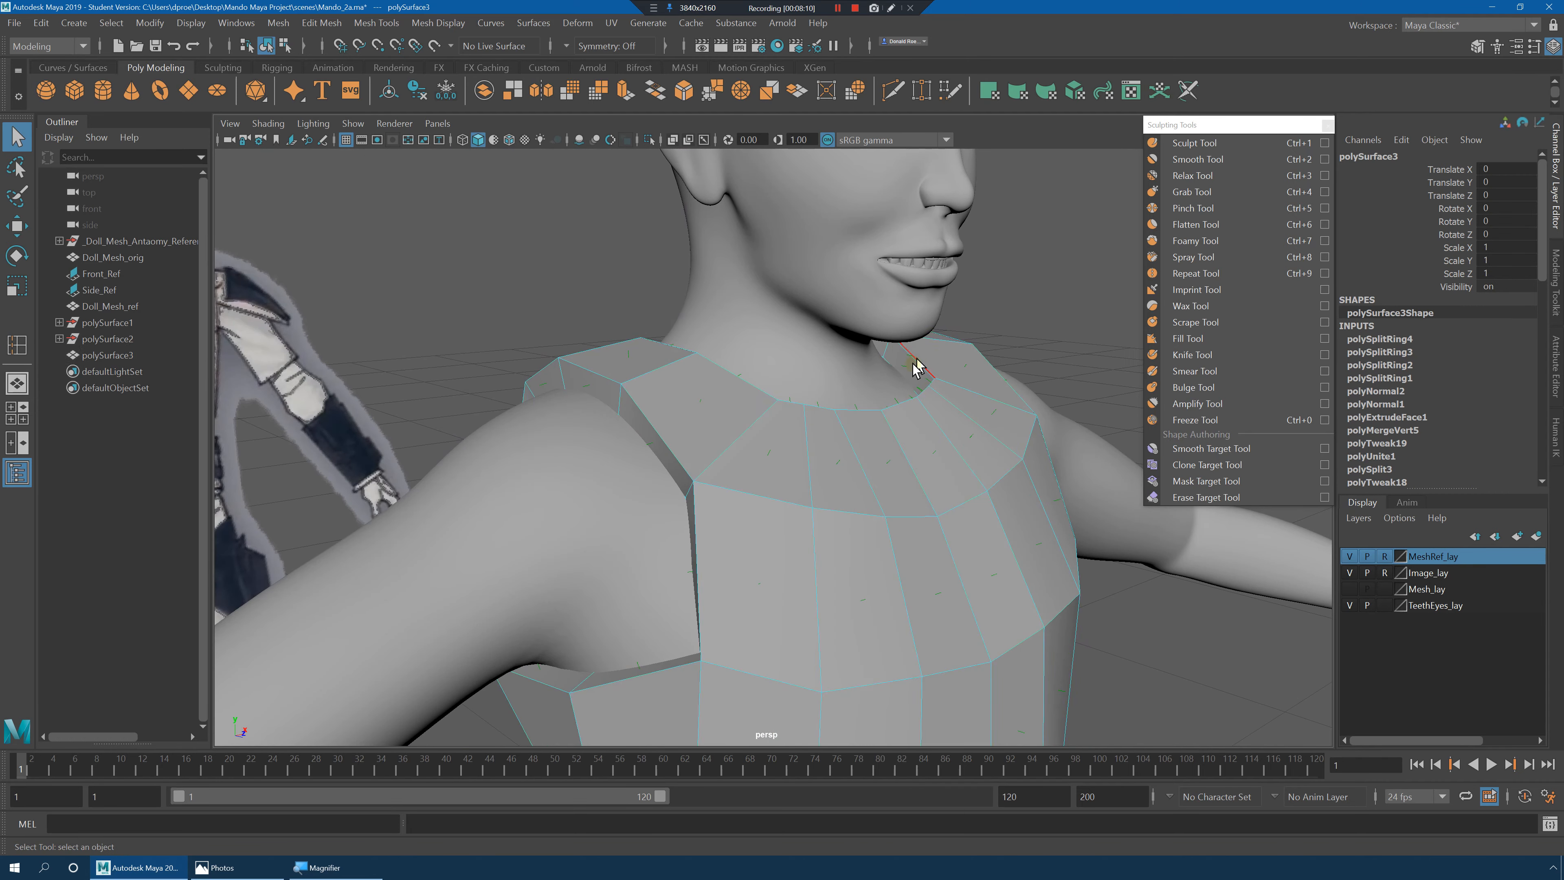
left_click(954, 336)
left_click_drag(966, 341, 964, 387, "alt")
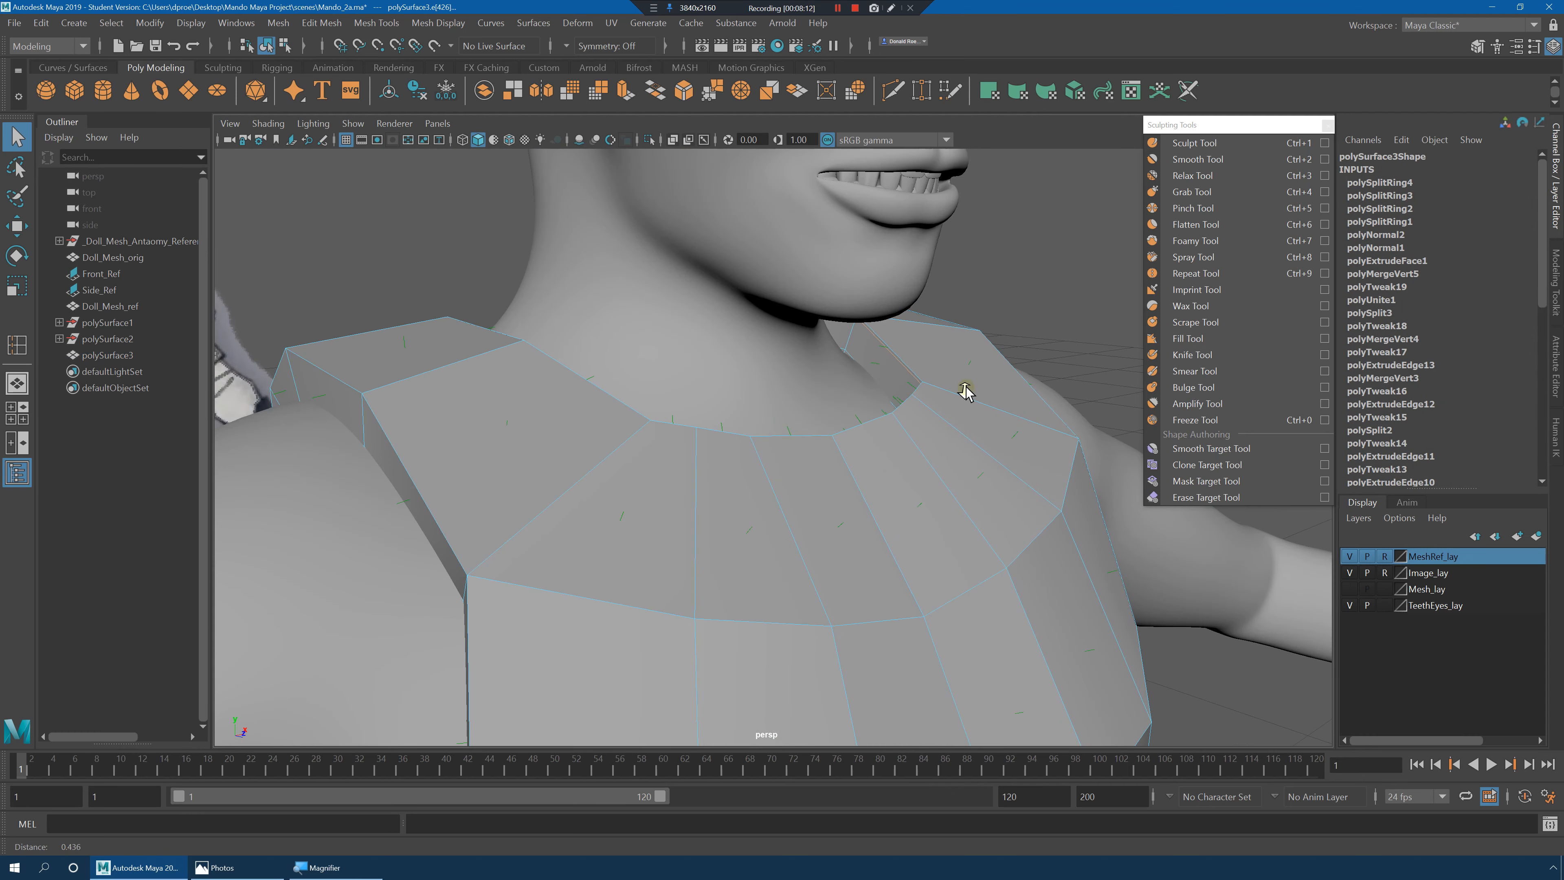
right_click_drag(963, 387, 925, 353, "alt")
left_click_drag(850, 333, 824, 323, "alt")
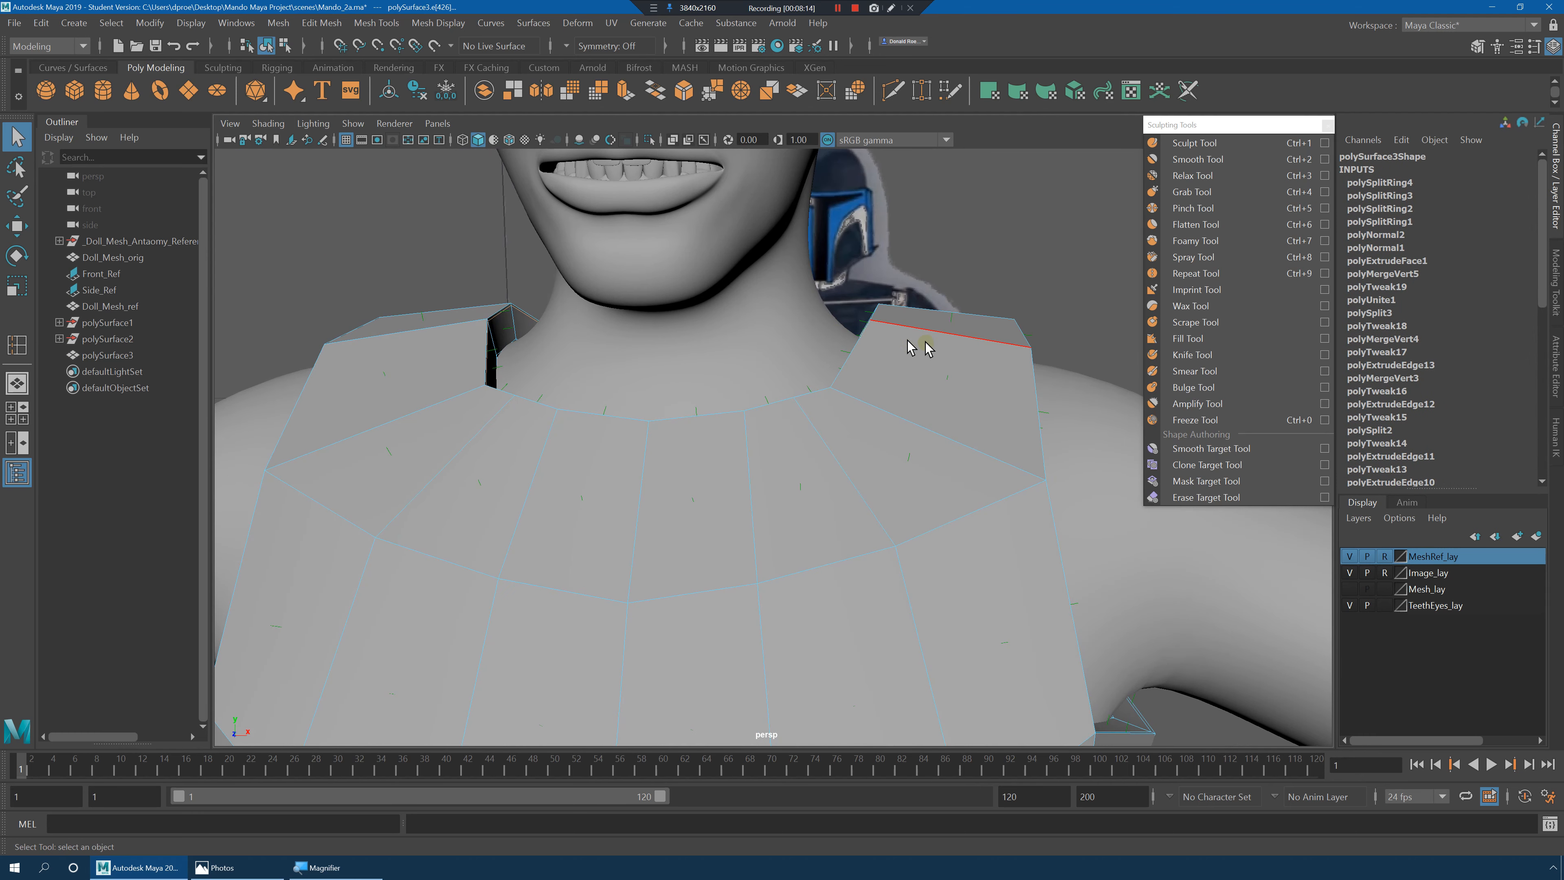
right_click_drag(925, 341, 979, 301)
right_click(911, 333, "shift")
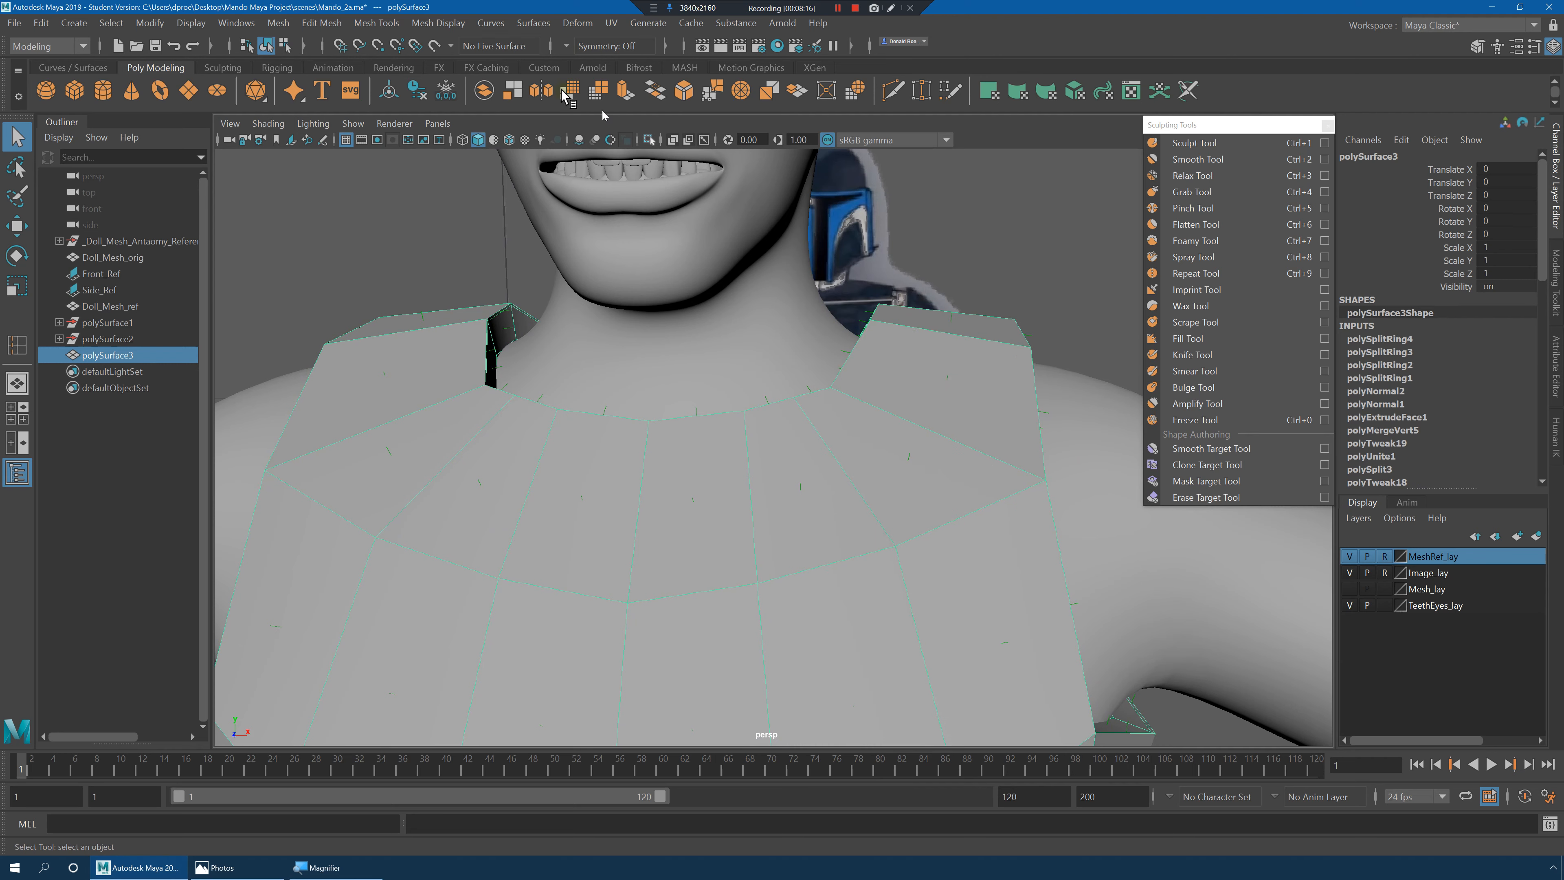
Try Object X symmetry with the Insert Edge Loop Tool and turn symmetry back off.
left_click(569, 43)
left_click(614, 68)
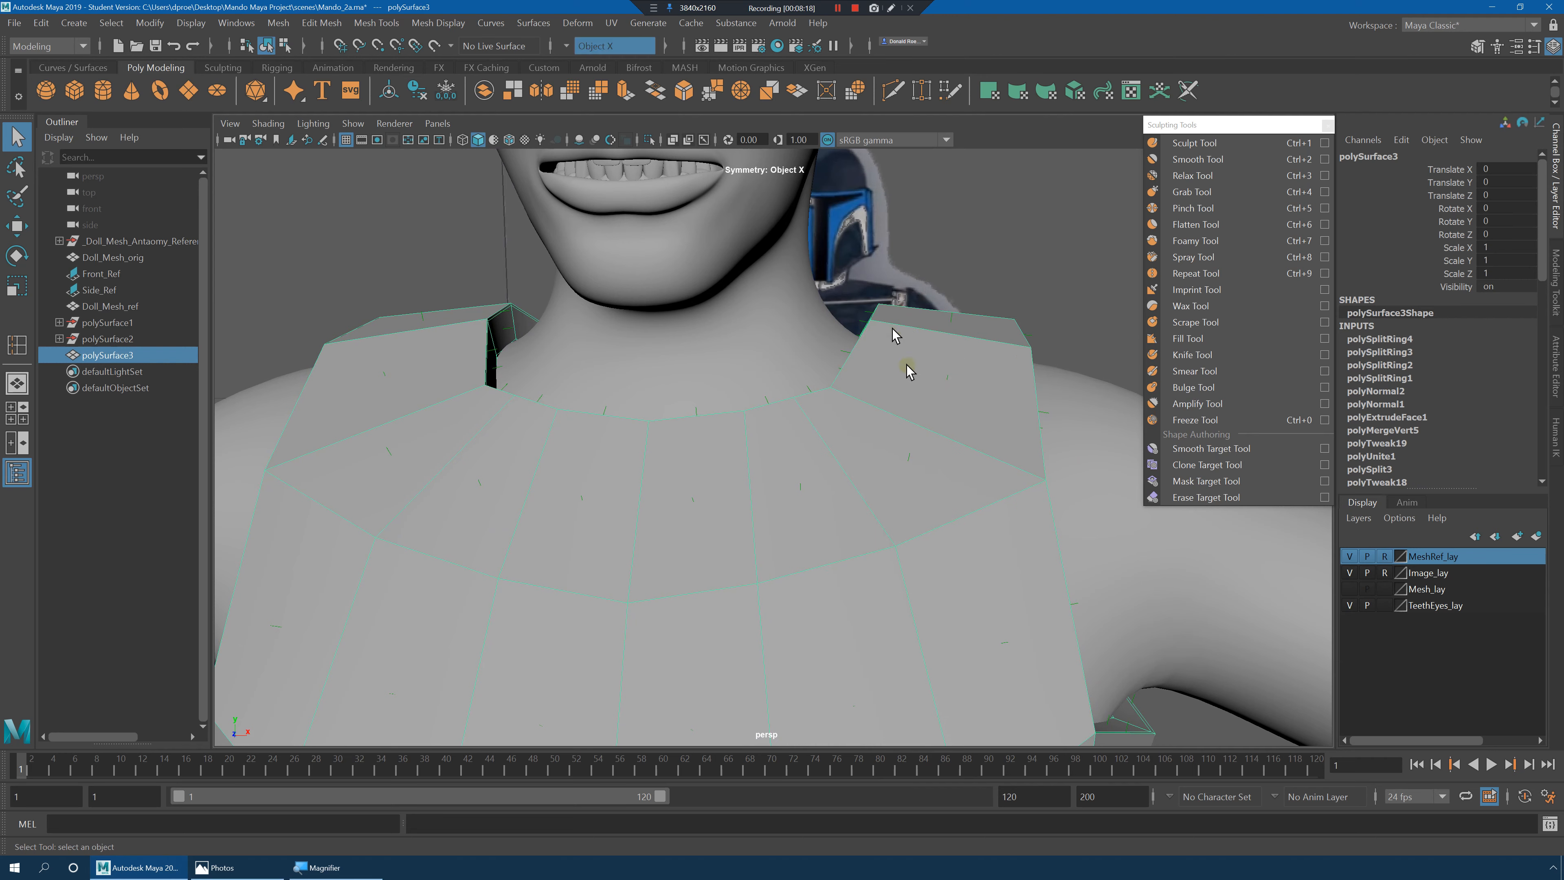
right_click(917, 365, "shift")
right_click(917, 358, "shift")
left_click(569, 43)
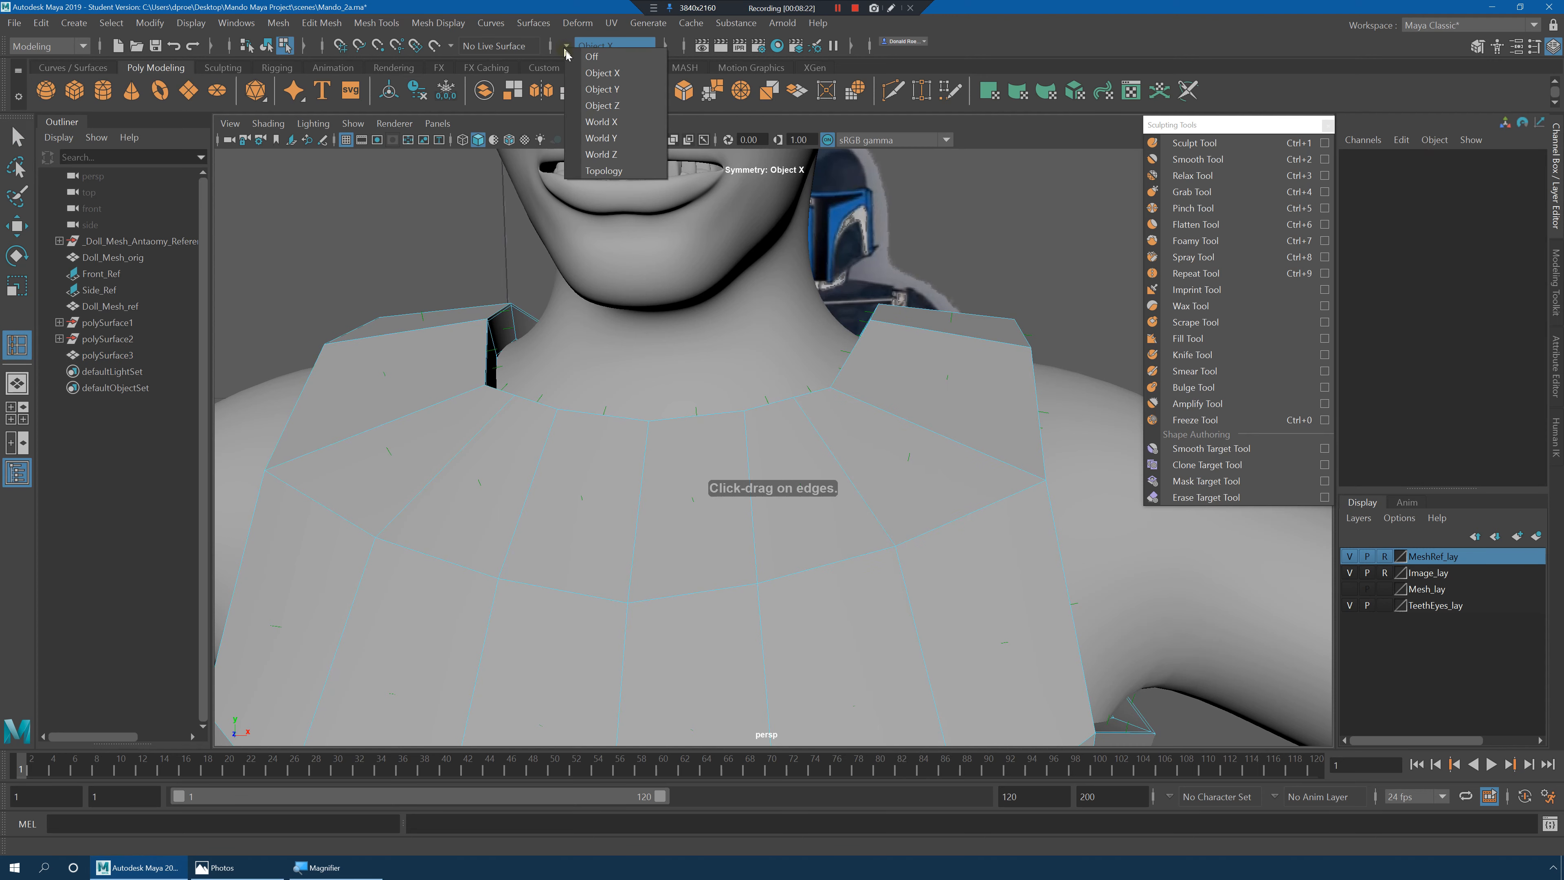
left_click(601, 56)
Try to insert an edge loop through the vest's upper chest with symmetry off and undo it.
right_click(909, 349)
left_click(927, 340)
right_click(928, 342, "shift")
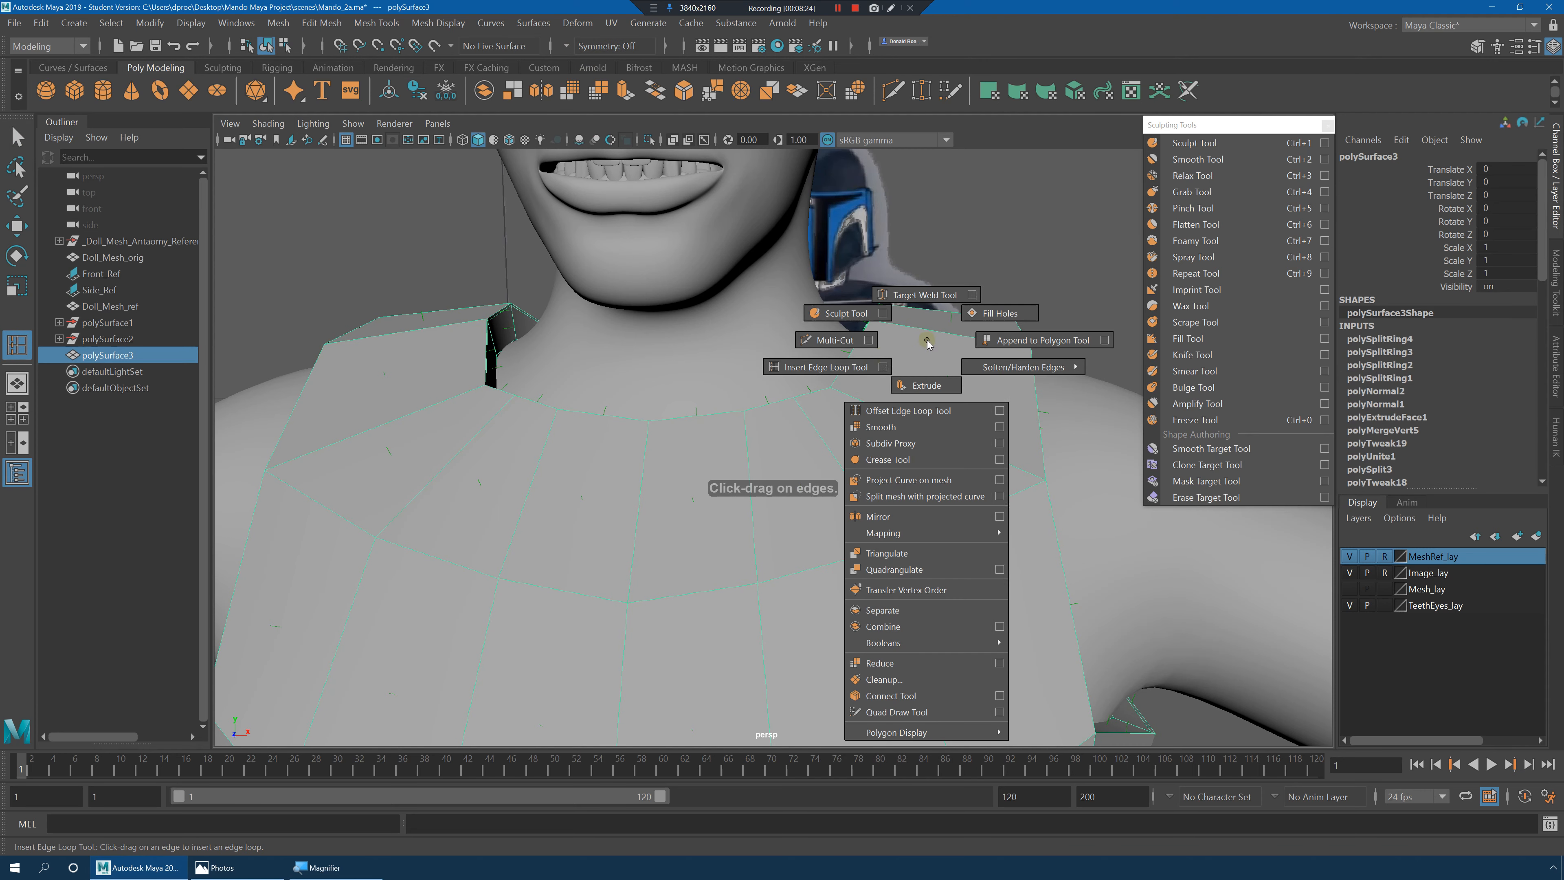
left_click(861, 367)
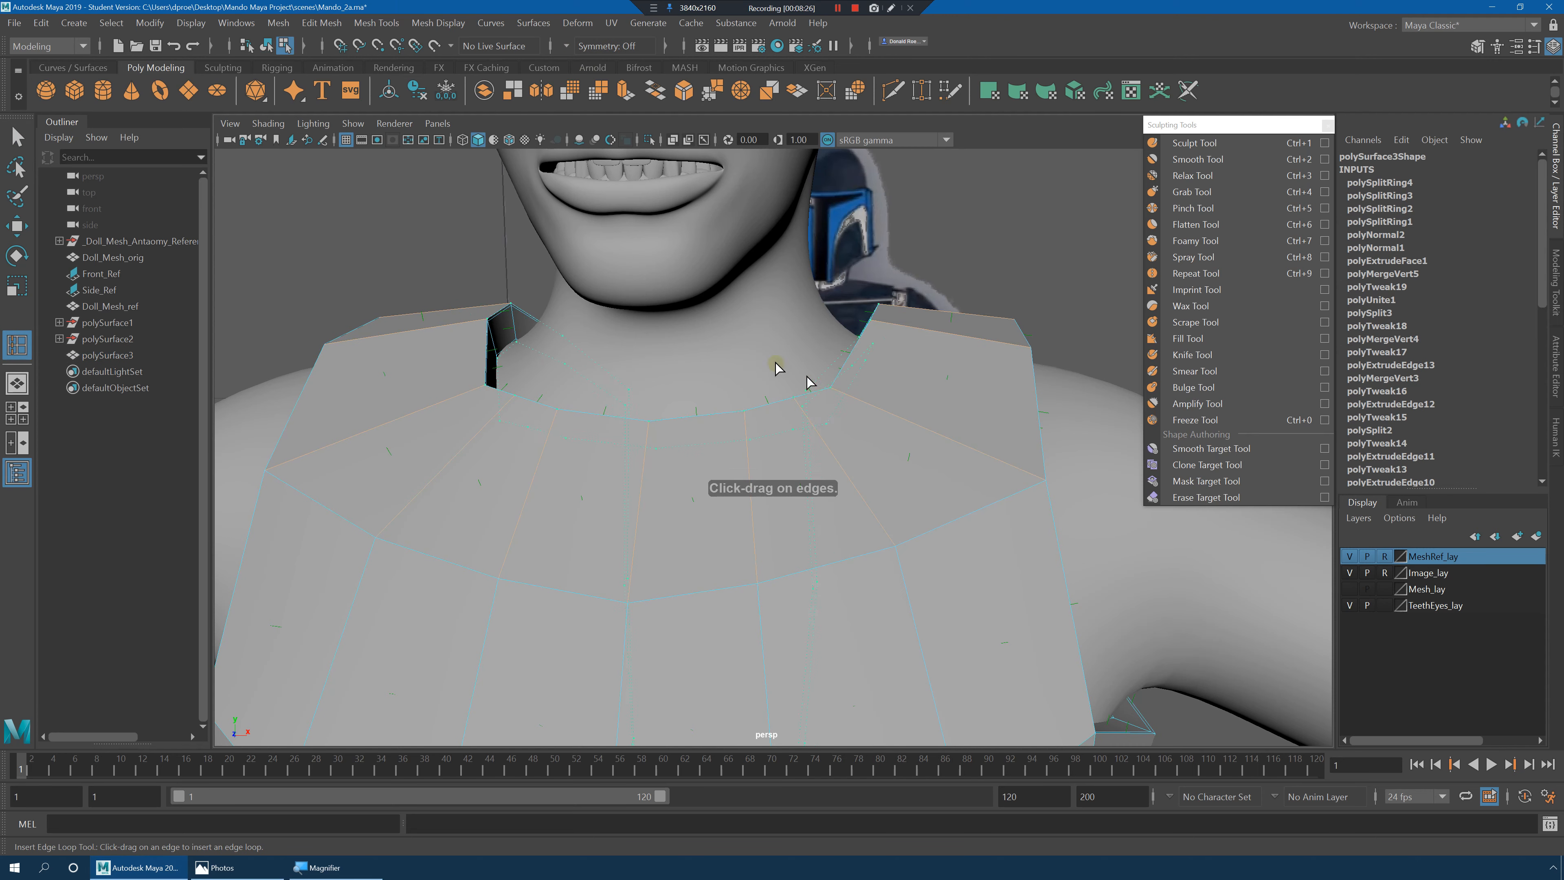
mouse_move(808, 382)
left_mouse_down("alt")
mouse_move(925, 391)
mouse_move(799, 352)
left_mouse_up("alt")
left_click(867, 394)
key("ctrl+z")
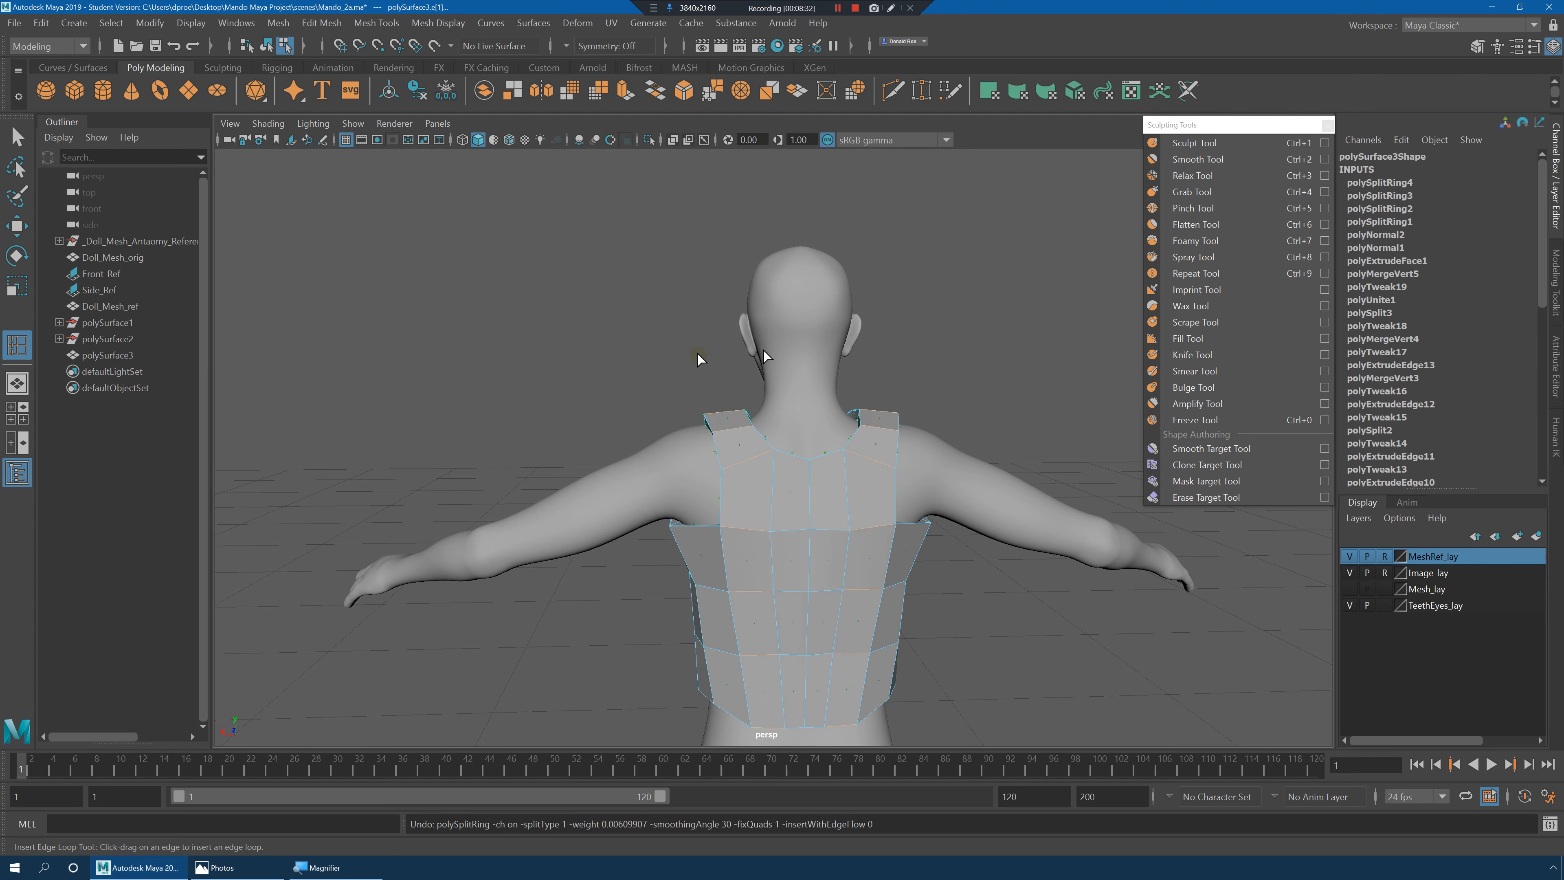
Cut a new edge line around one half of the vest's neckline with Multi-Cut, from the front centre over the shoulder to the back centre.
right_click_drag(698, 356, 802, 411, "alt")
left_click_drag(802, 411, 922, 433, "alt")
right_click_drag(831, 412, 994, 357, "alt")
key("q")
left_click_drag(956, 410, 659, 399, "alt")
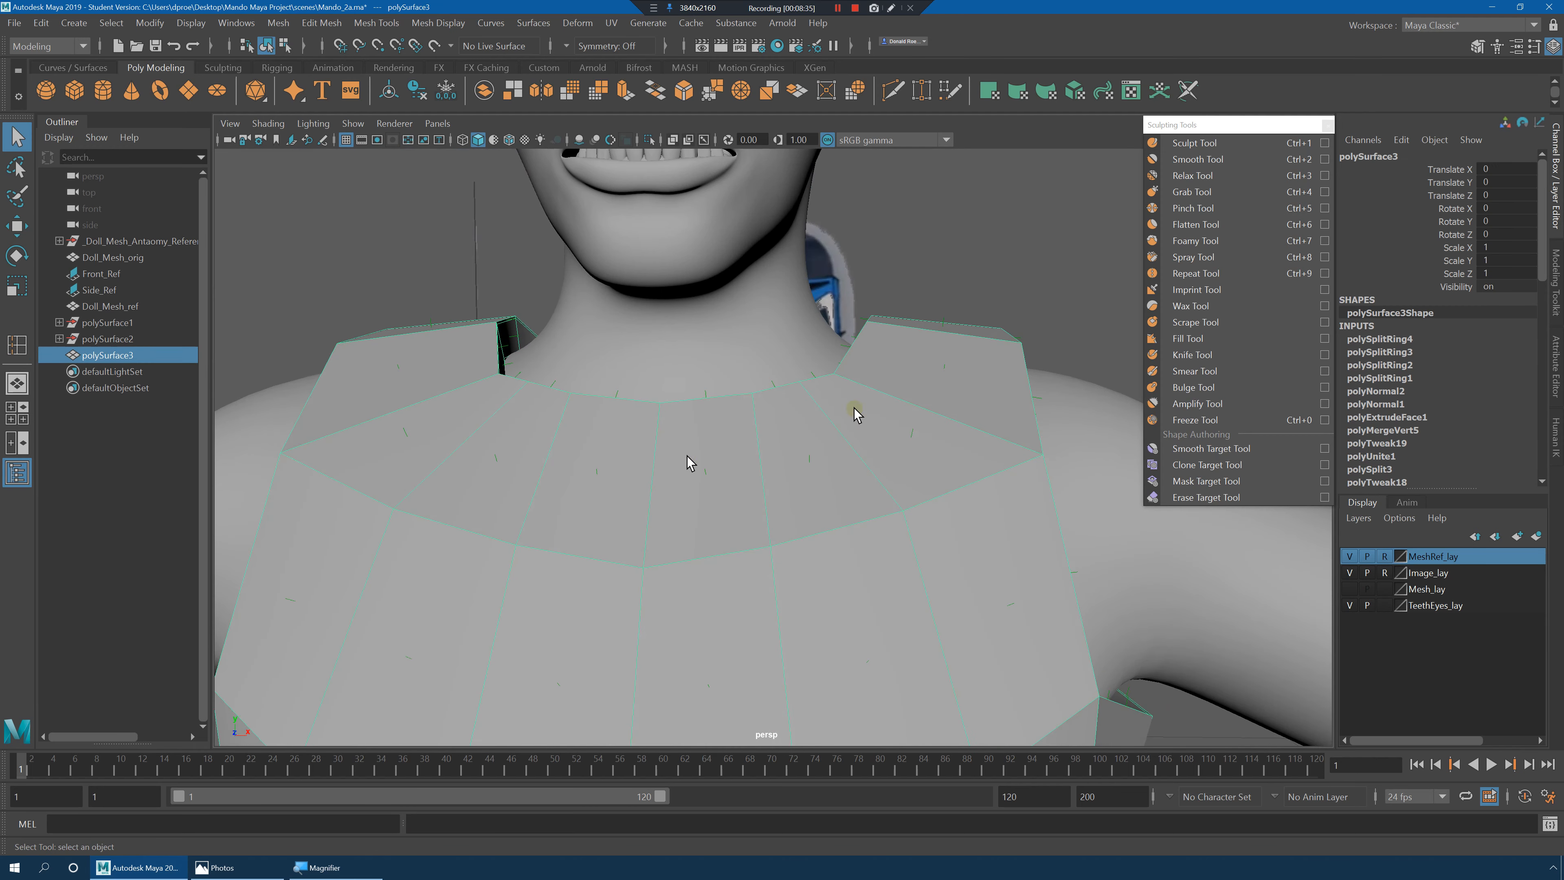
right_click(951, 336, "shift")
left_click(862, 334)
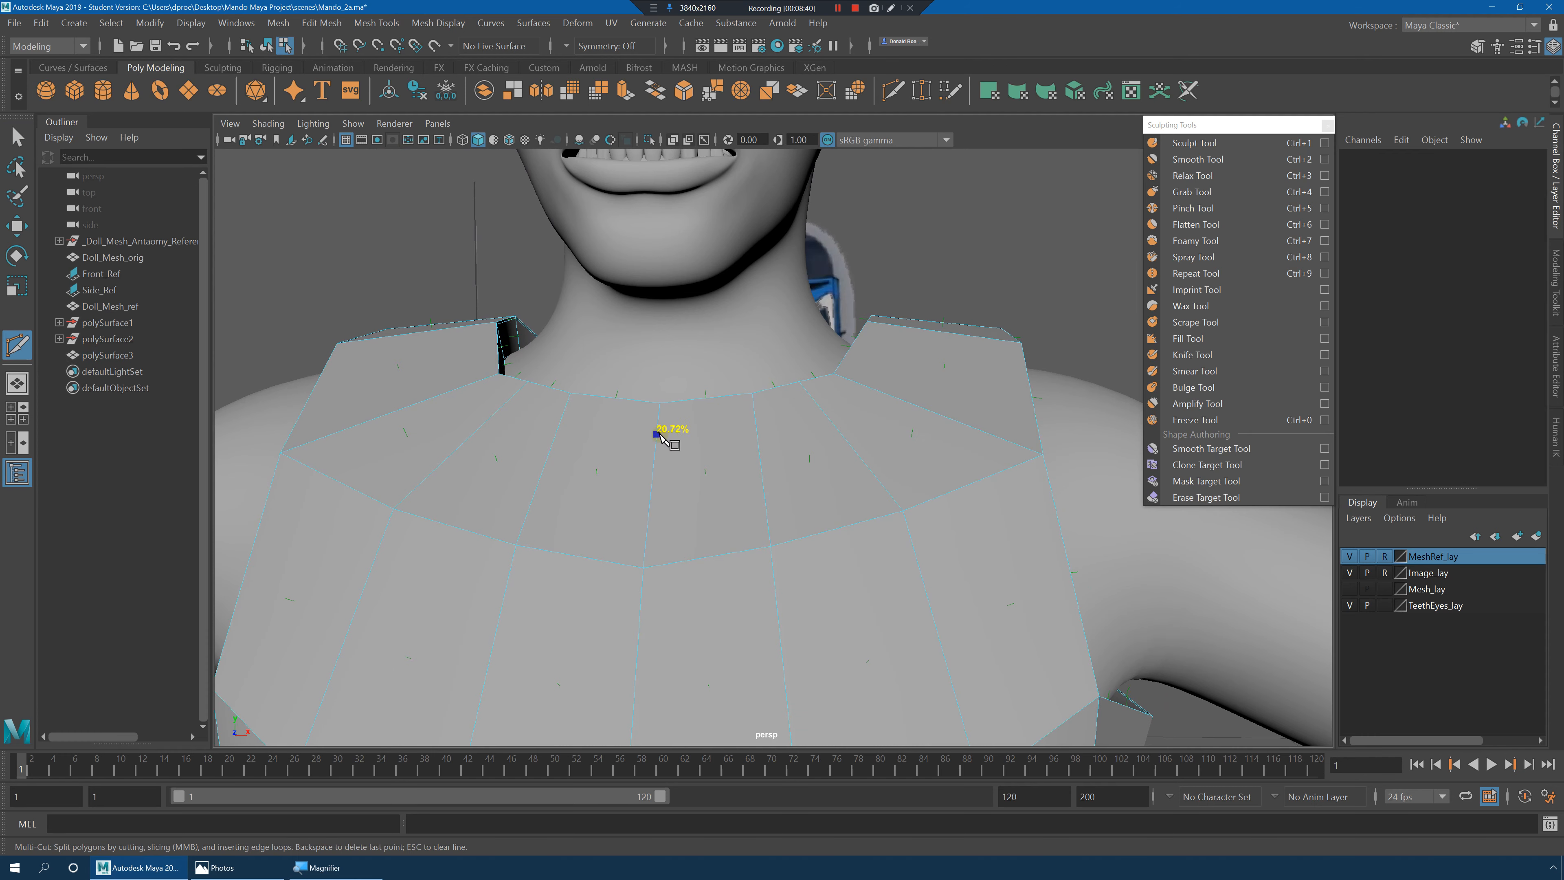
left_click_drag(759, 430, 794, 495, "alt")
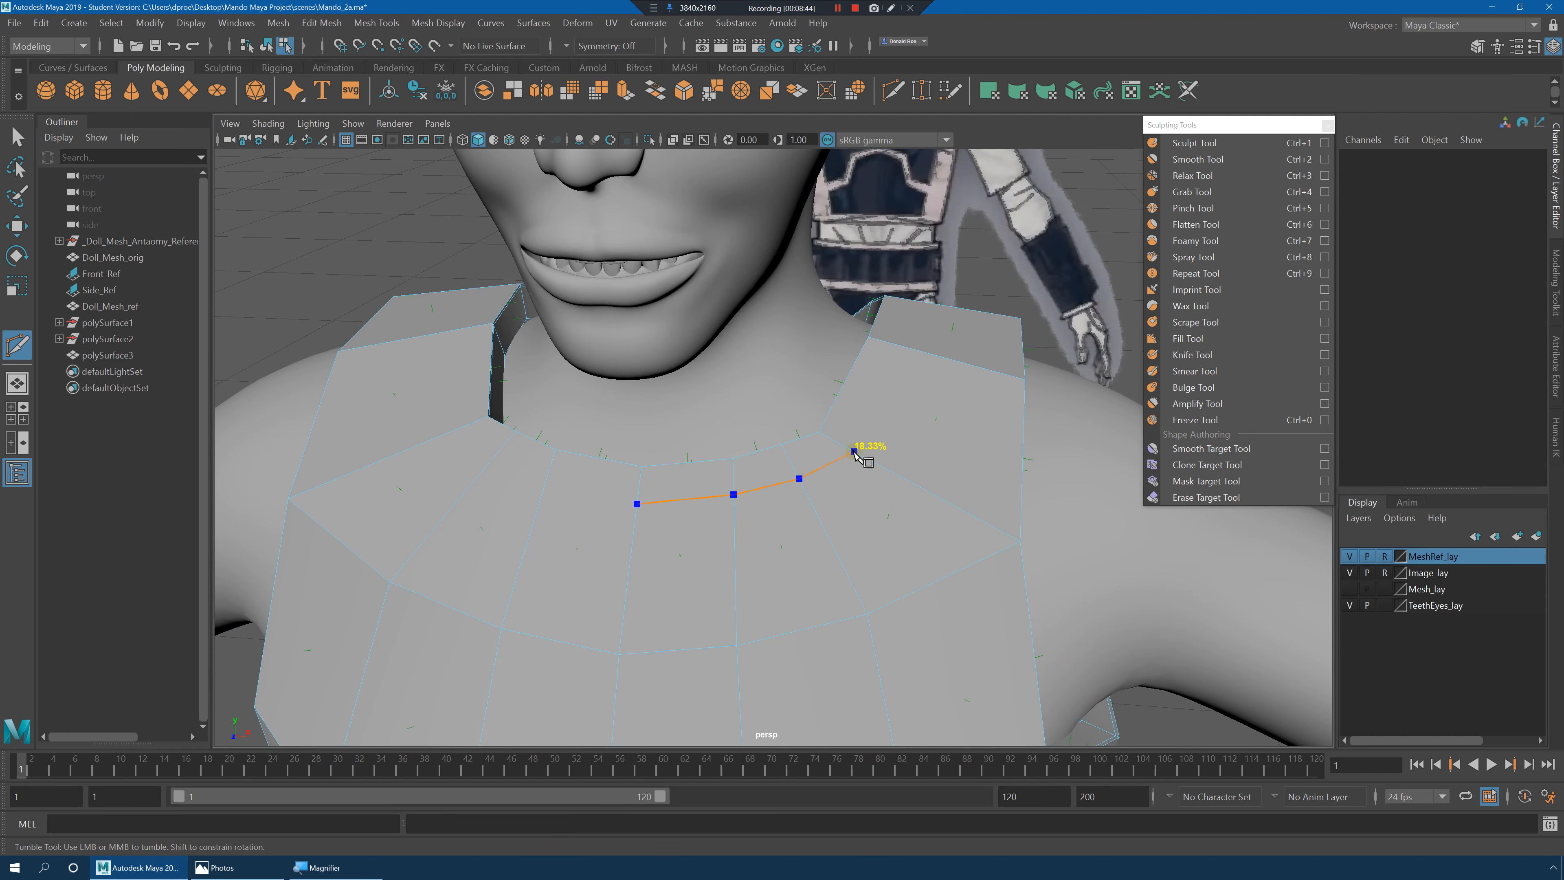
left_click_drag(908, 453, 762, 507, "alt")
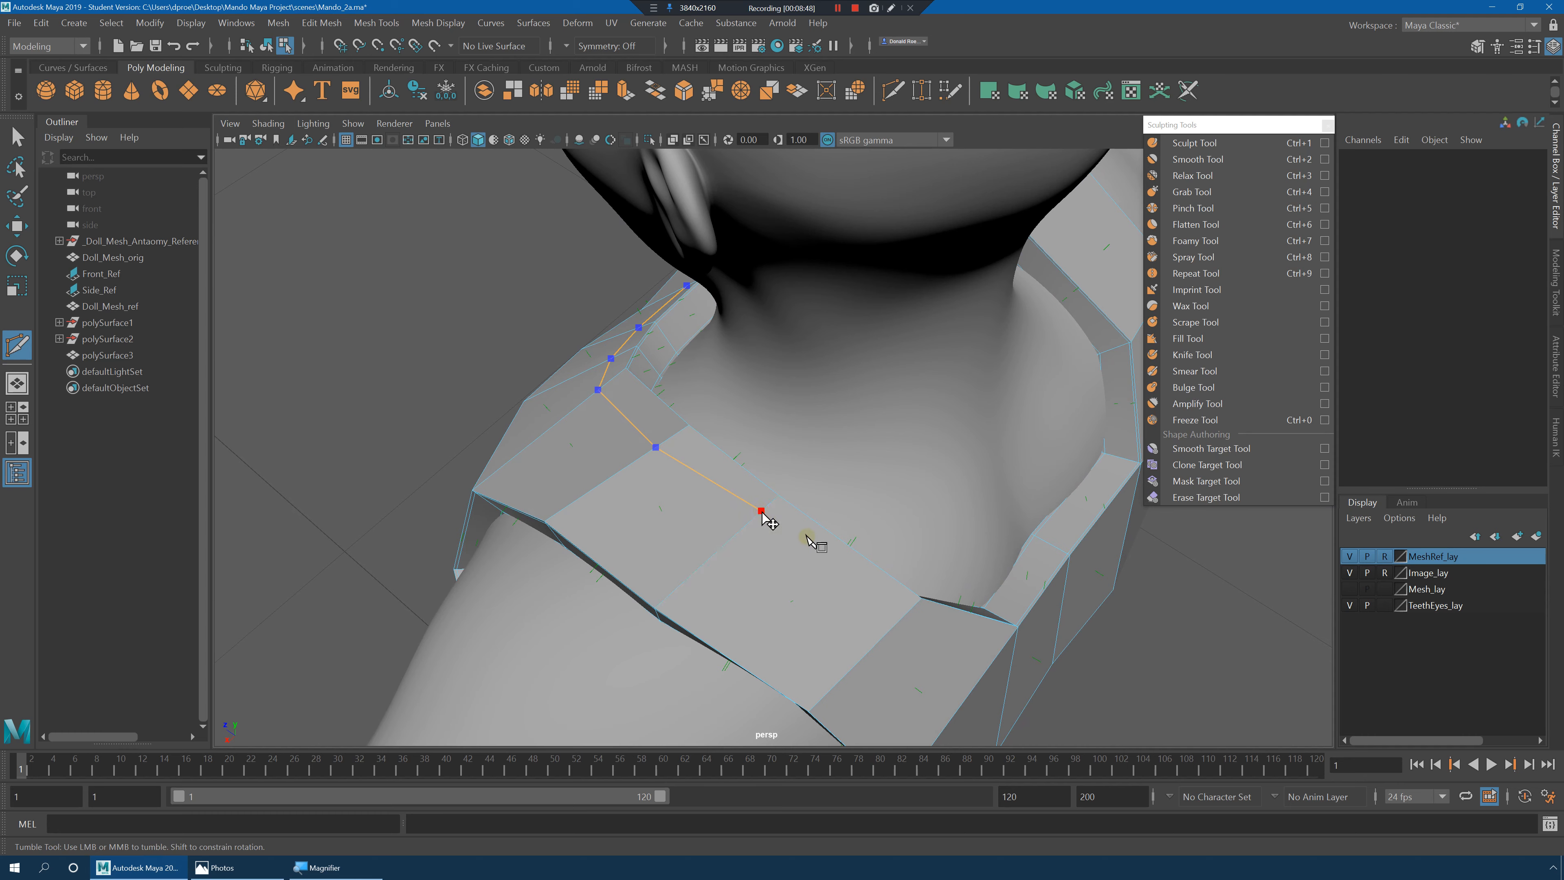
middle_click_drag(808, 541, 846, 567, "alt")
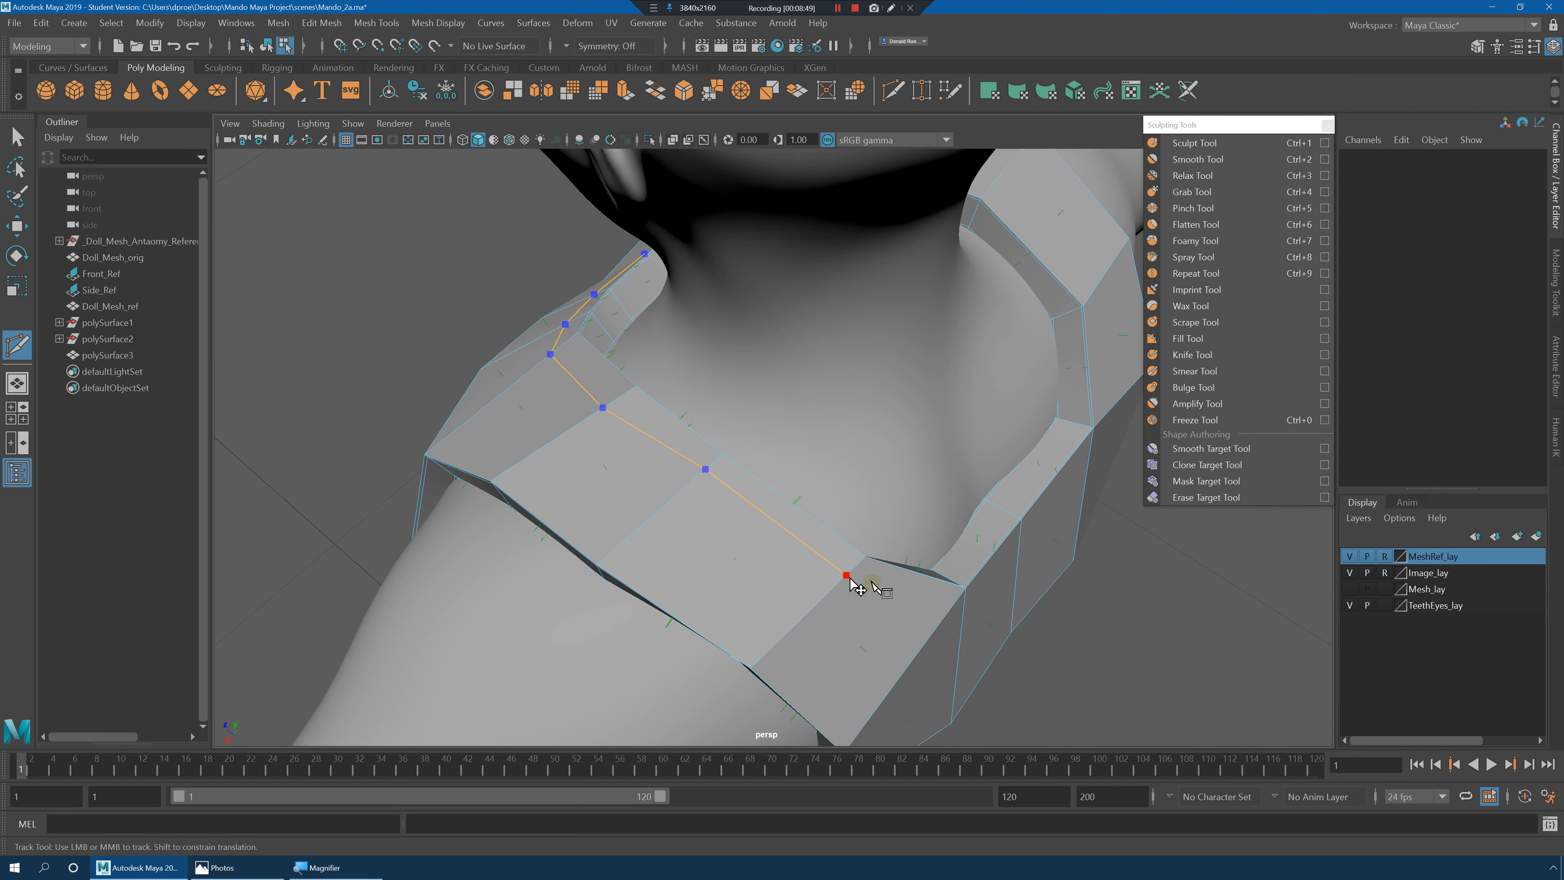
left_click_drag(852, 582, 776, 503, "alt")
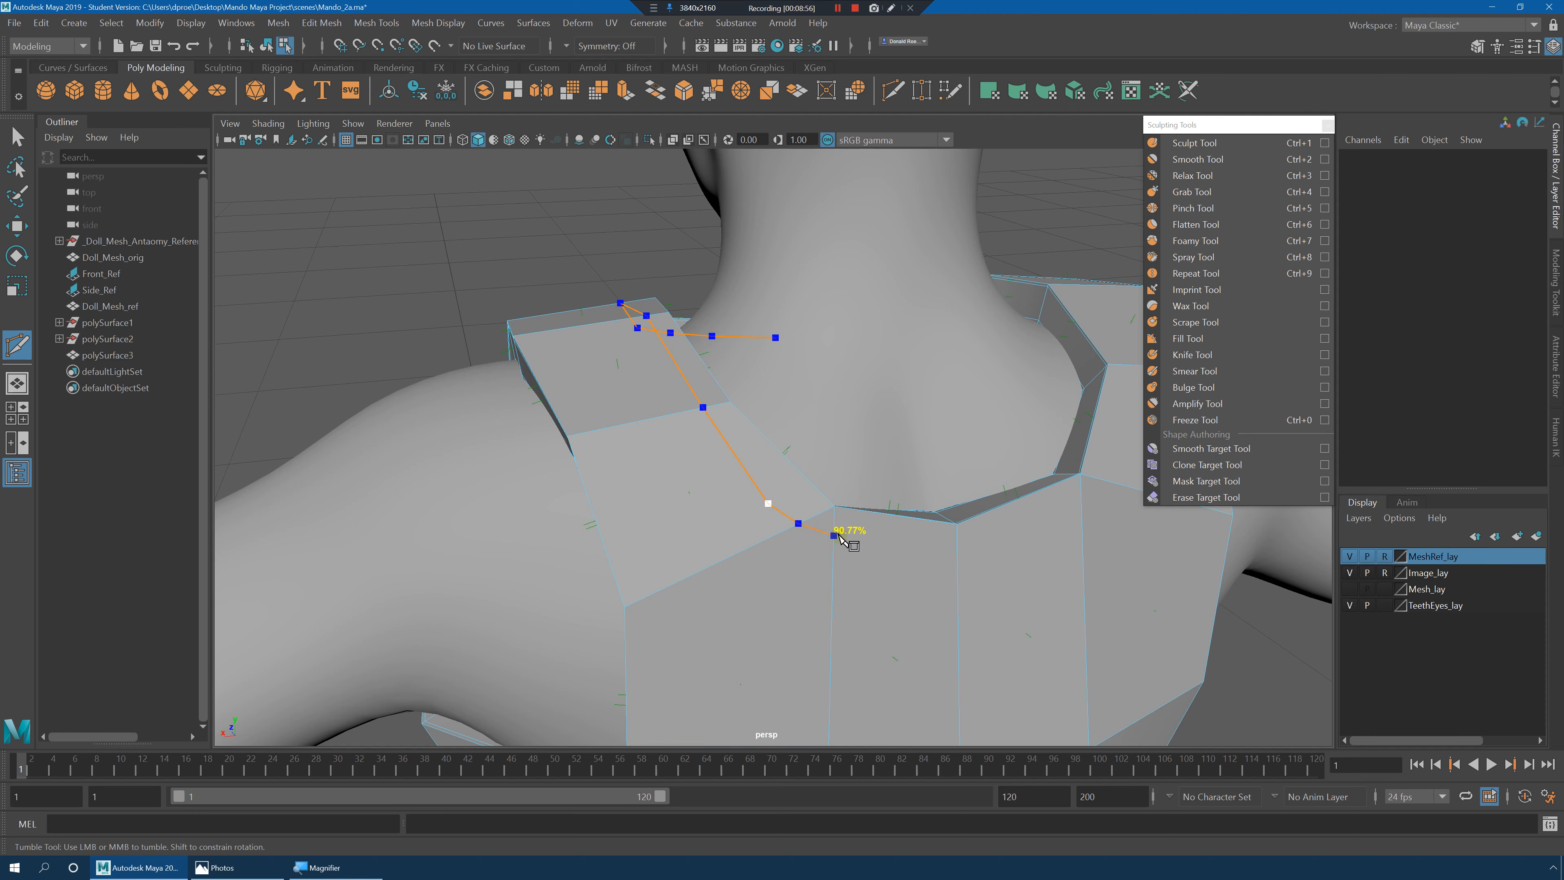
left_click_drag(841, 538, 822, 509, "alt")
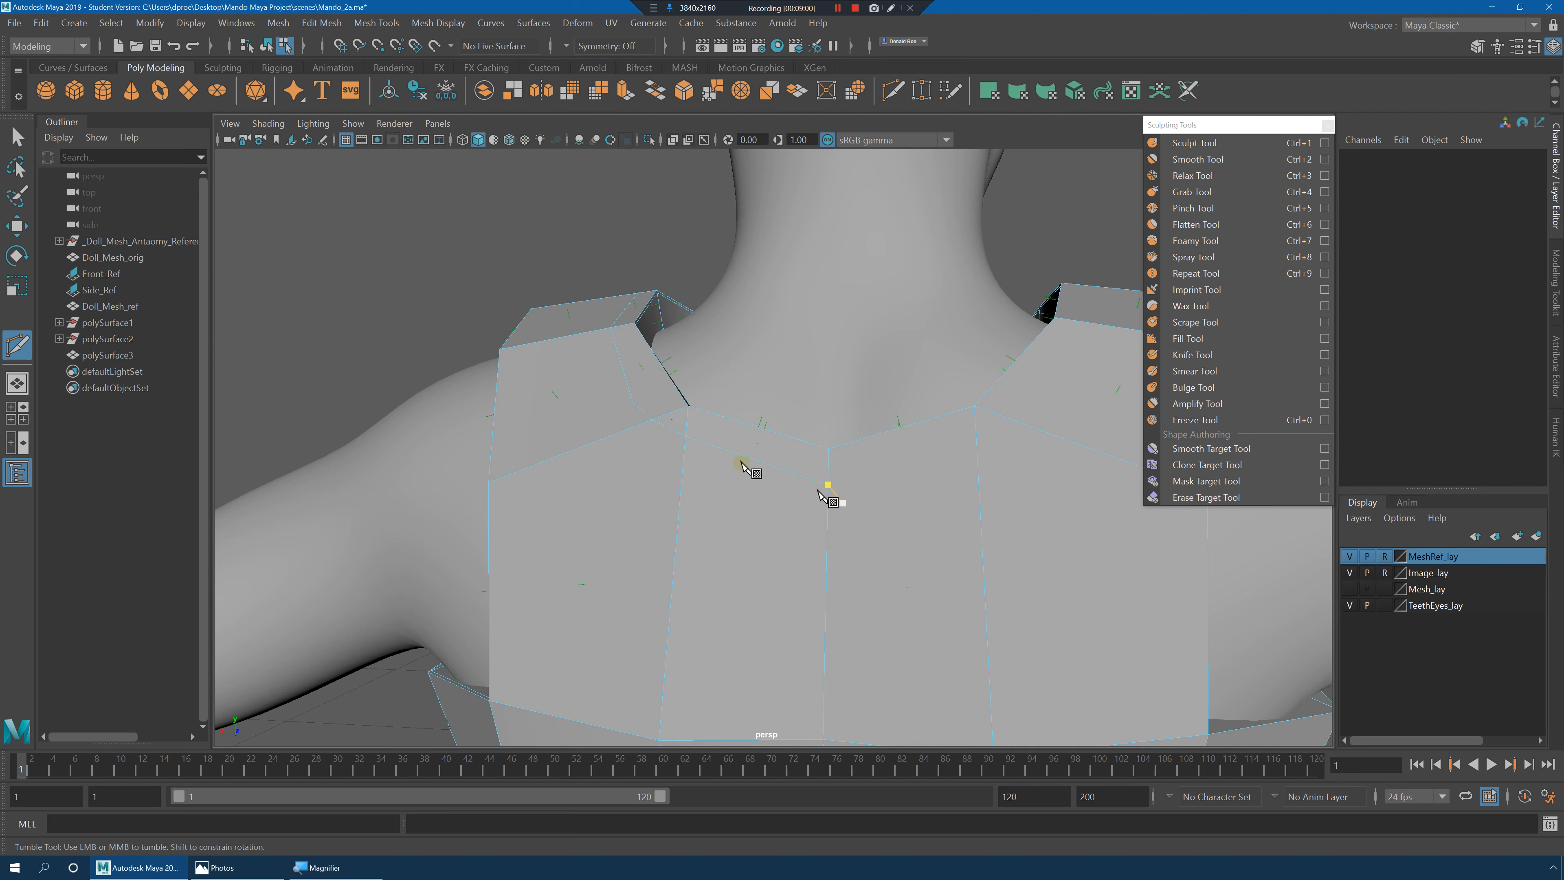
Add another Multi-Cut point on the new edge at the back neckline corner and briefly preview the vest smoothed.
left_click_drag(728, 460, 744, 465, "alt")
right_click_drag(743, 465, 807, 470, "alt")
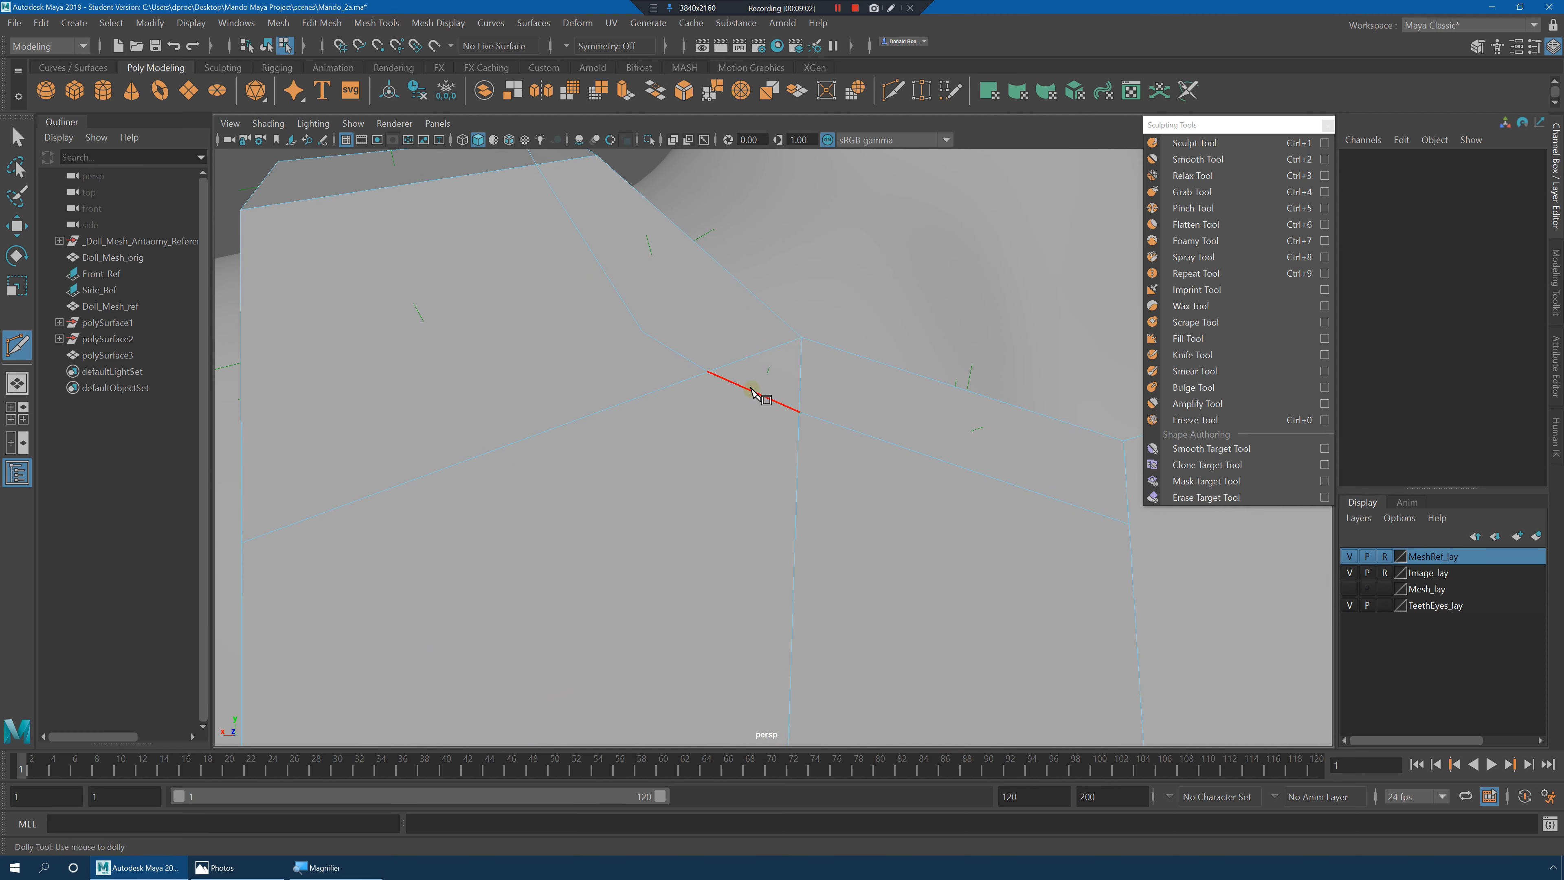
left_click_drag(752, 392, 820, 412, "alt")
middle_click_drag(737, 521, 761, 493, "alt")
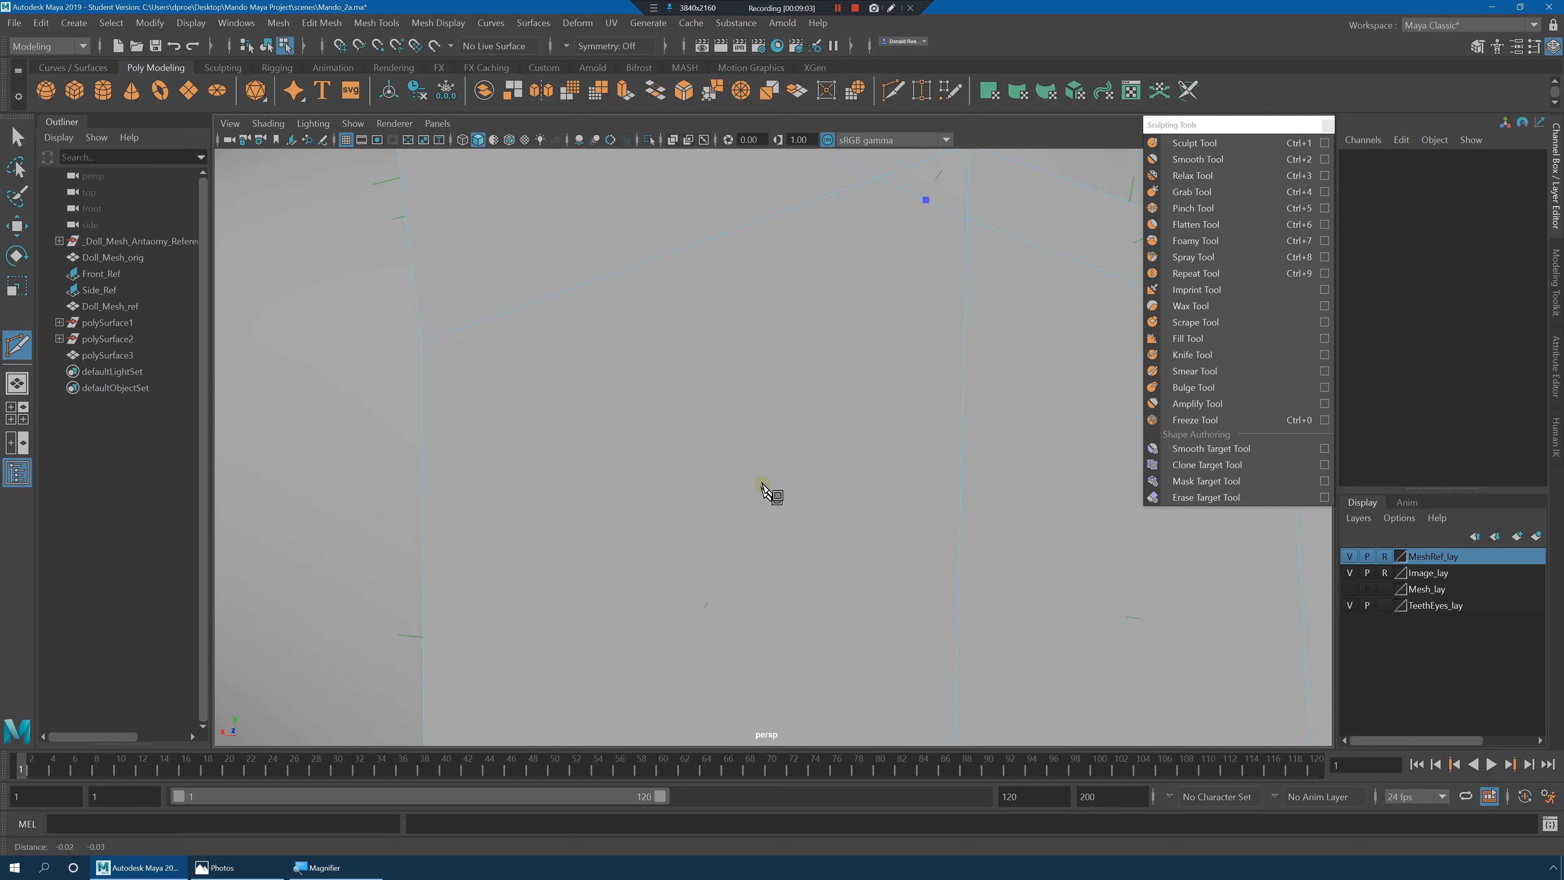
right_click_drag(761, 492, 697, 474, "alt")
mouse_move(697, 473)
left_mouse_down("alt")
mouse_move(726, 481)
mouse_move(715, 490)
left_mouse_up("alt")
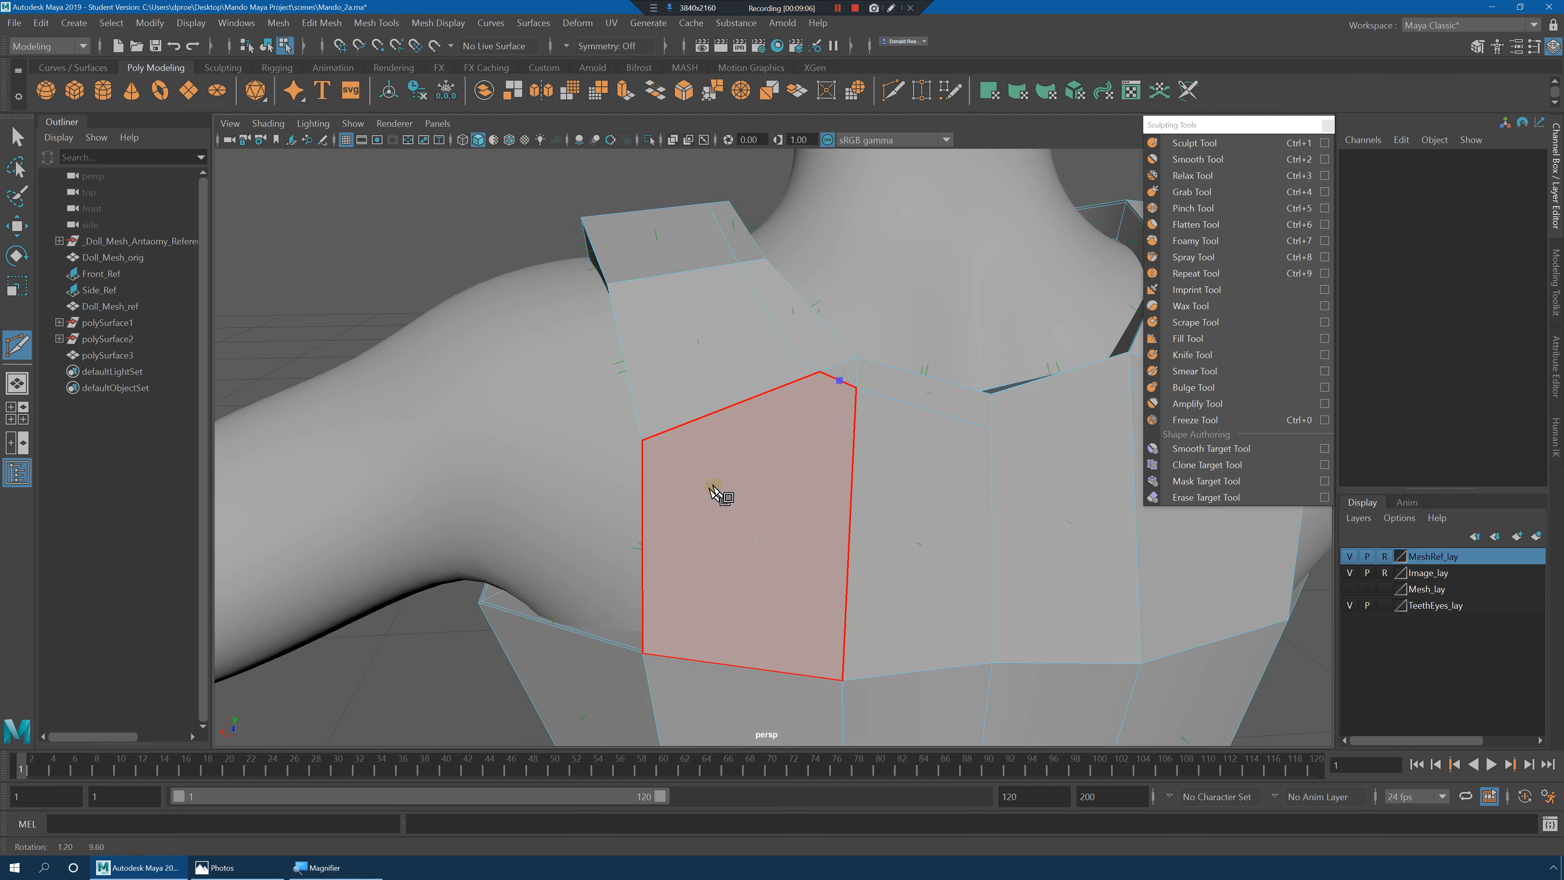
right_click_drag(714, 490, 745, 492, "alt")
key("q")
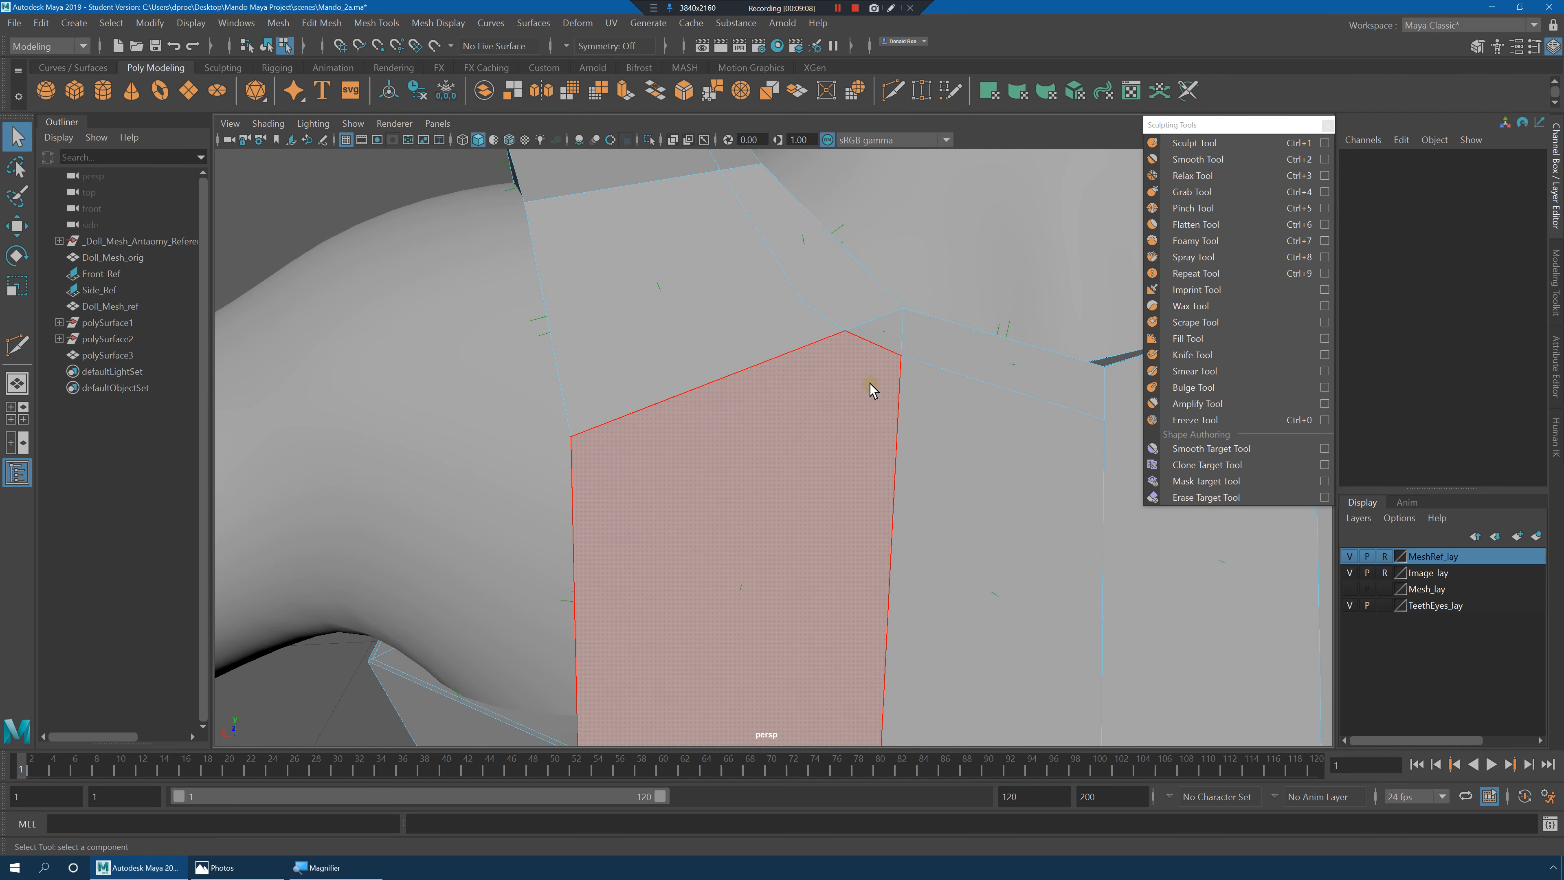
key("3")
key("1")
Delete the stray vertices left along the new cut at the back of the shoulder strap.
right_click(807, 277)
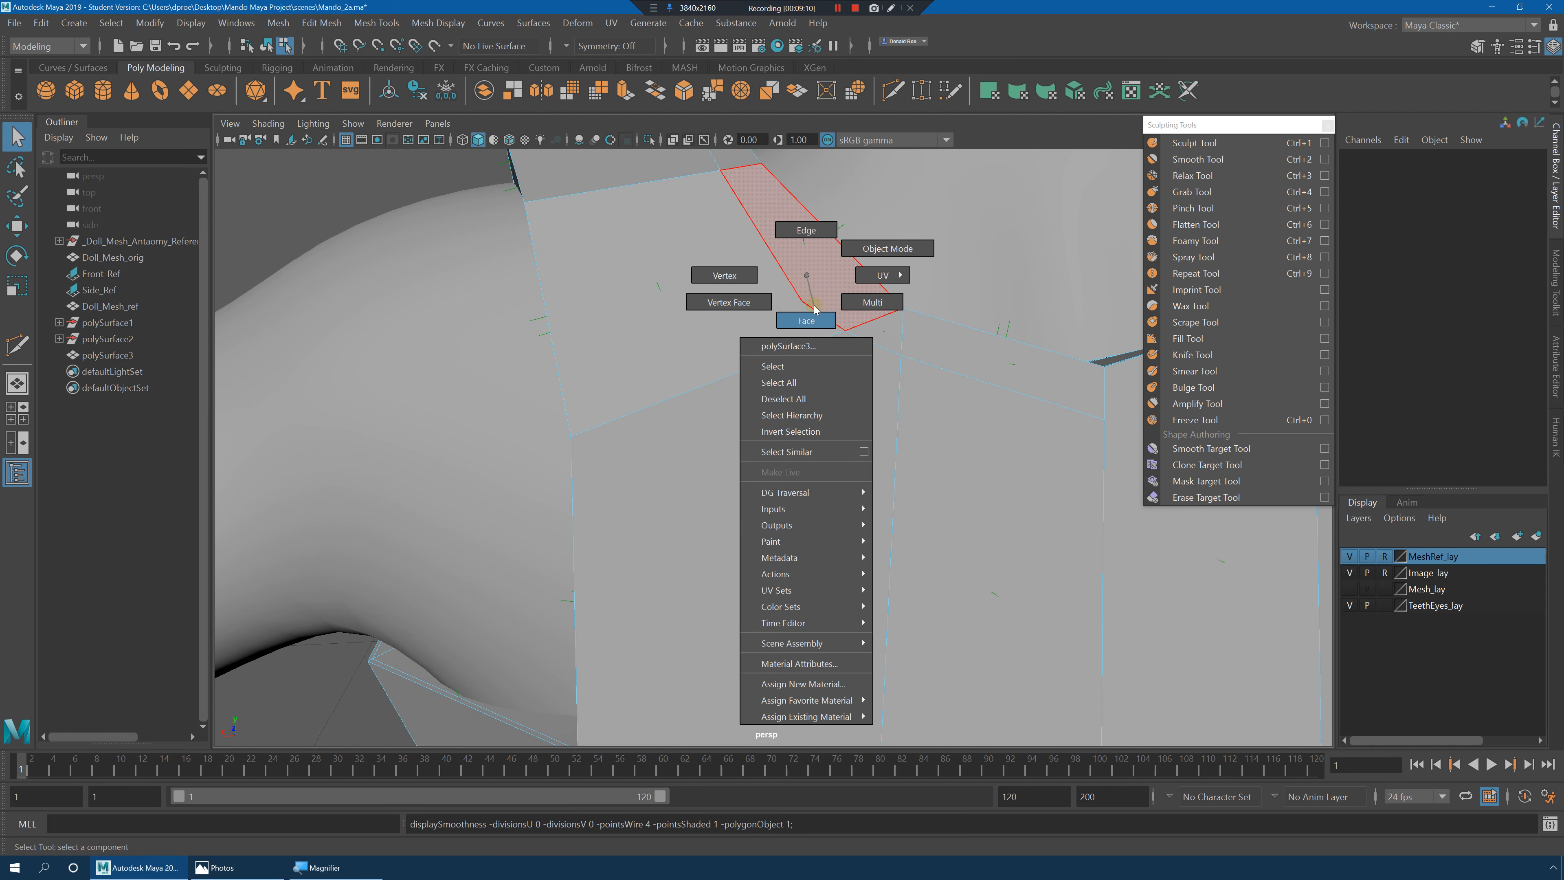
right_click(795, 292)
right_click(798, 300)
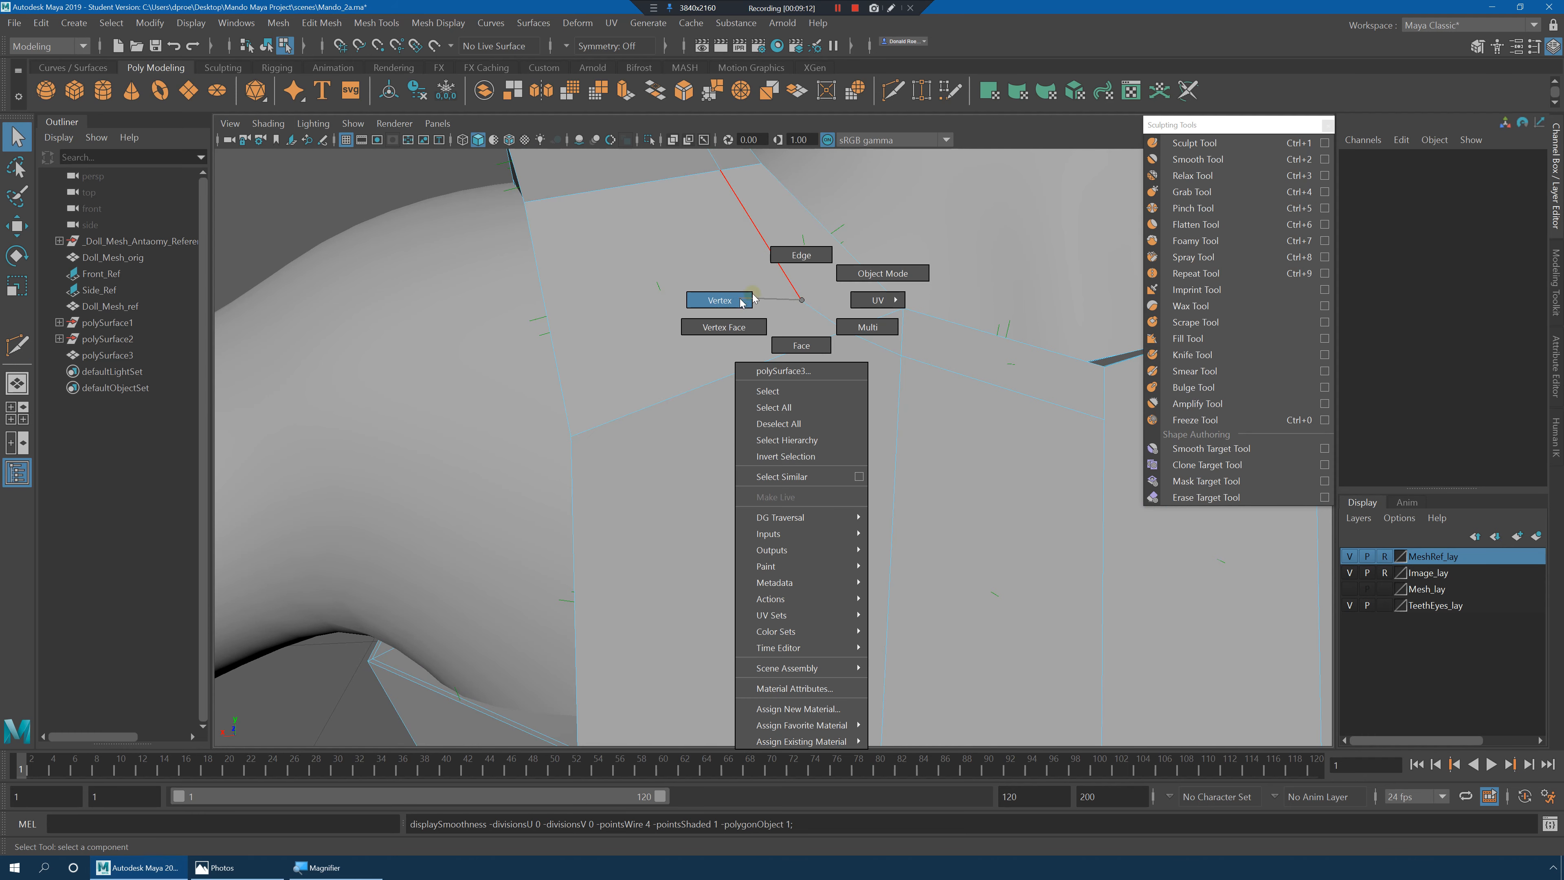
left_click(742, 300)
left_click(803, 300)
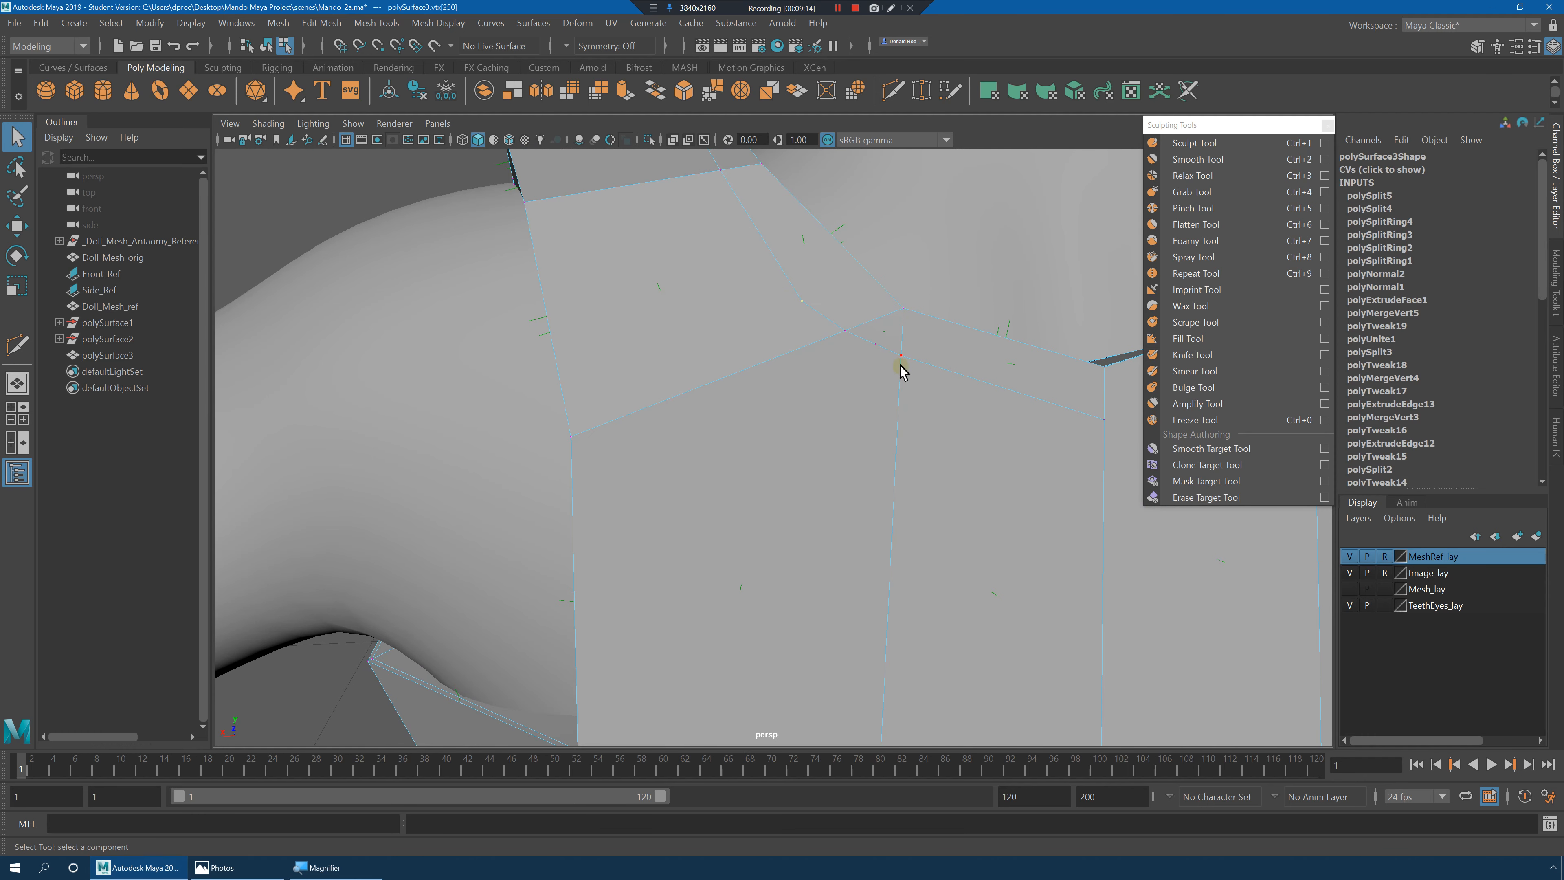
key("Delete")
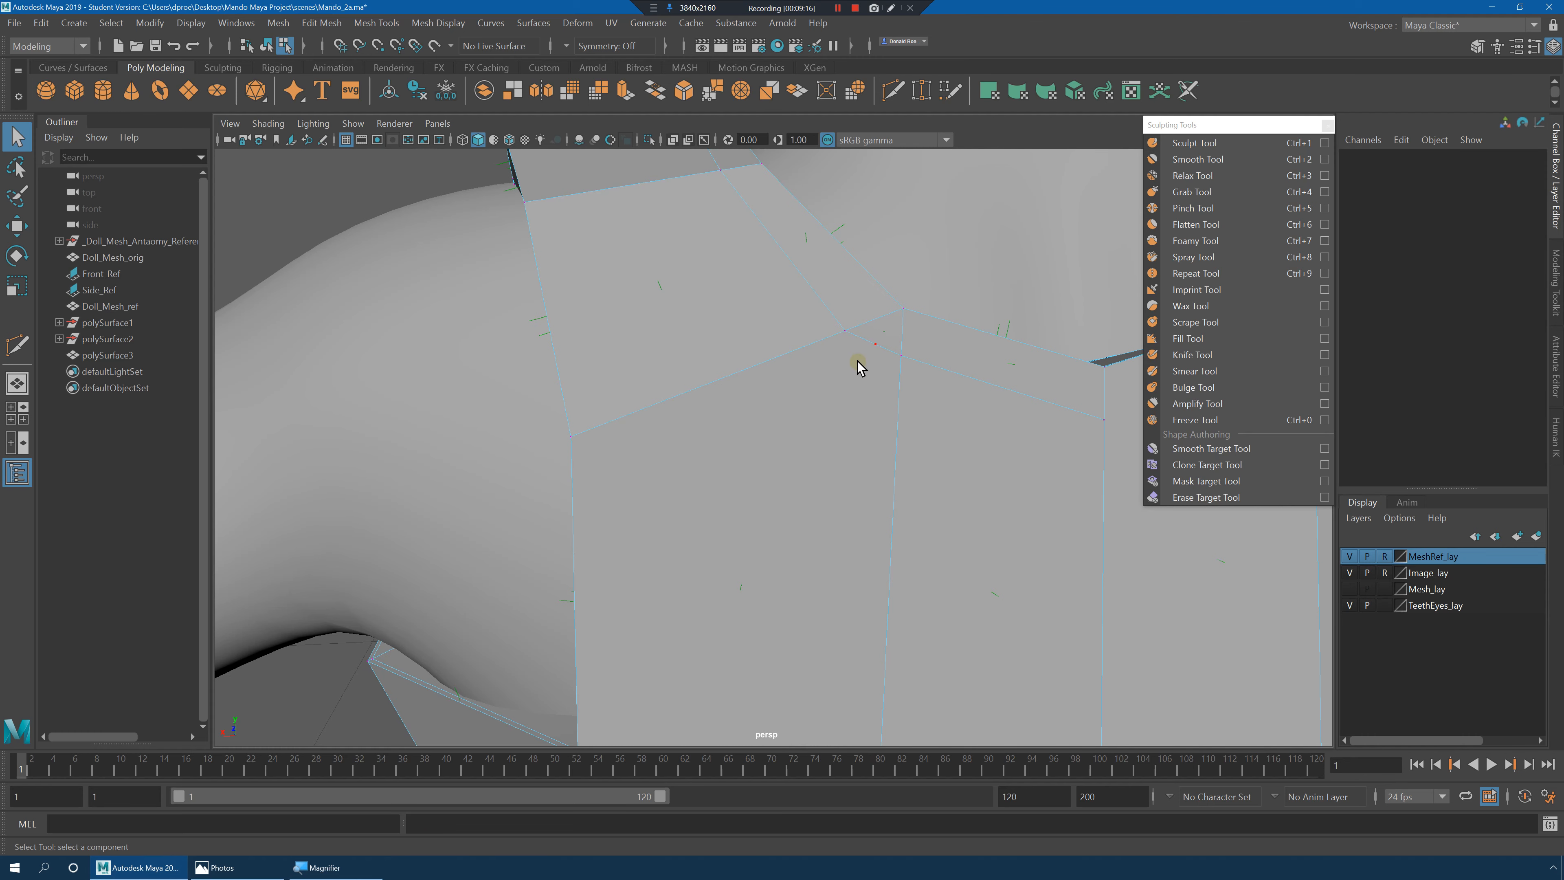
right_click_drag(860, 368, 775, 443, "alt")
left_click(788, 456)
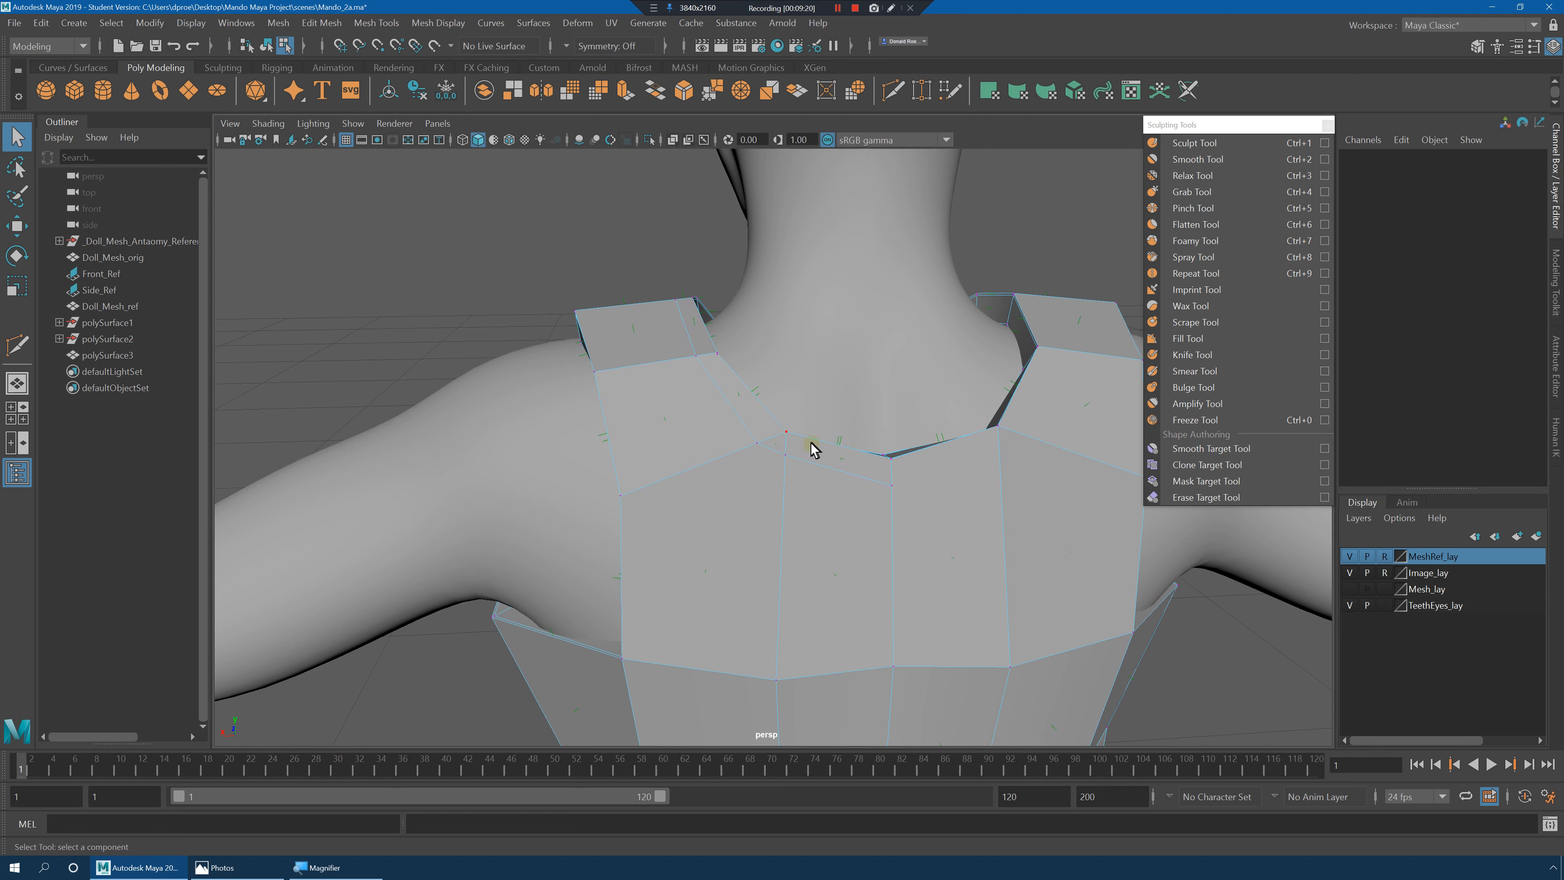
Delete all faces of the uncut half of the vest in the front view and return to object selection.
mouse_move(877, 460)
left_mouse_down("alt")
mouse_move(758, 458)
mouse_move(876, 461)
left_mouse_up("alt")
right_click_drag(968, 439, 1041, 448)
mouse_move(915, 464)
left_mouse_down("alt")
mouse_move(991, 479)
mouse_move(908, 465)
left_mouse_up("alt")
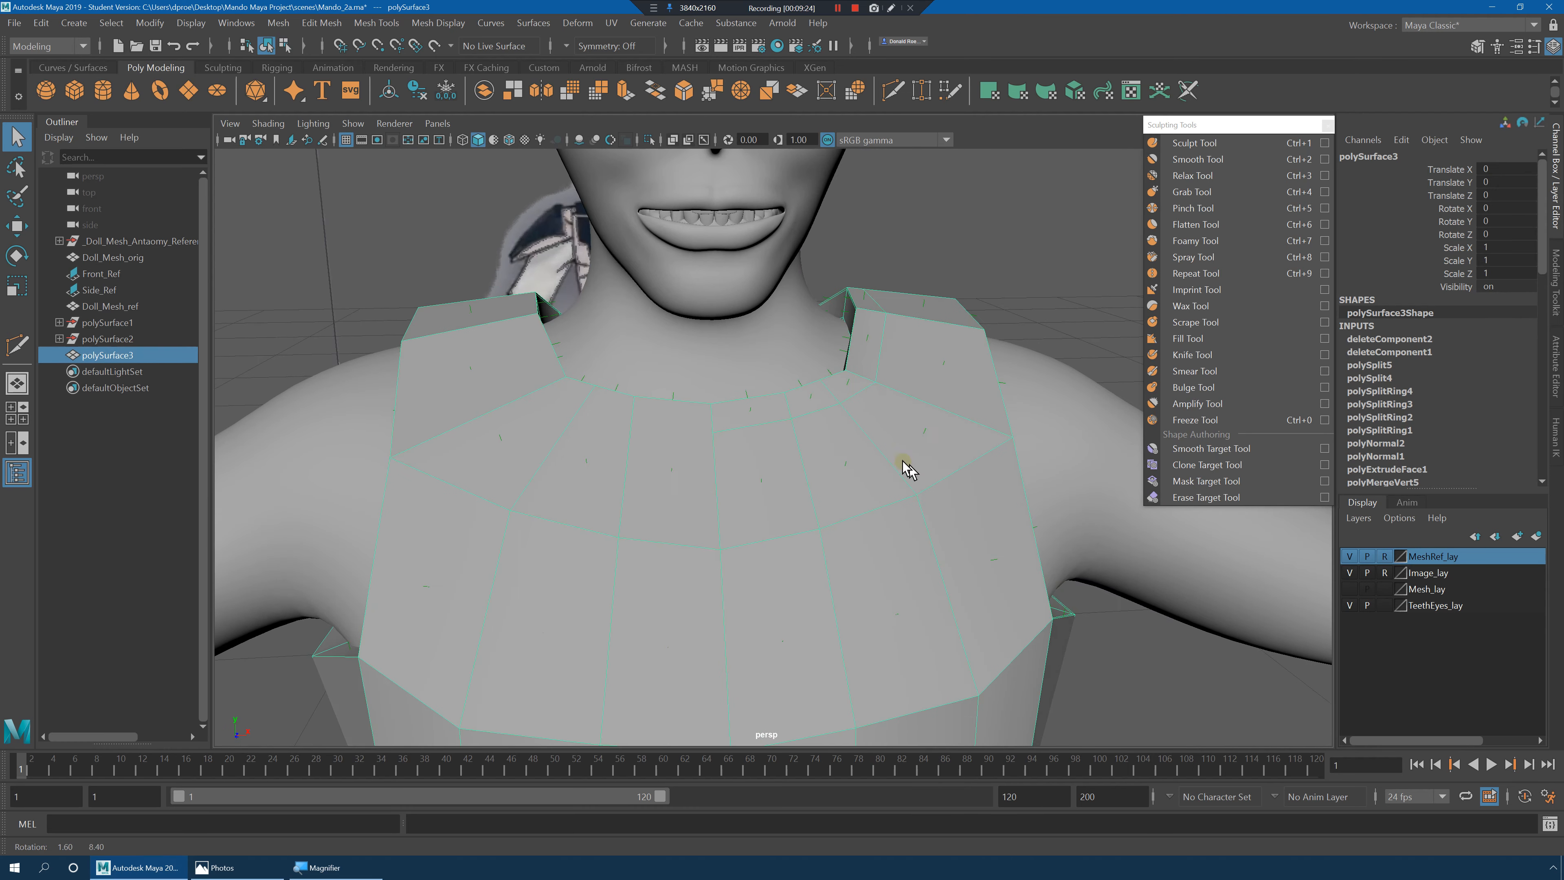
right_click_drag(875, 403, 873, 431)
scroll(915, 414, "down", 10)
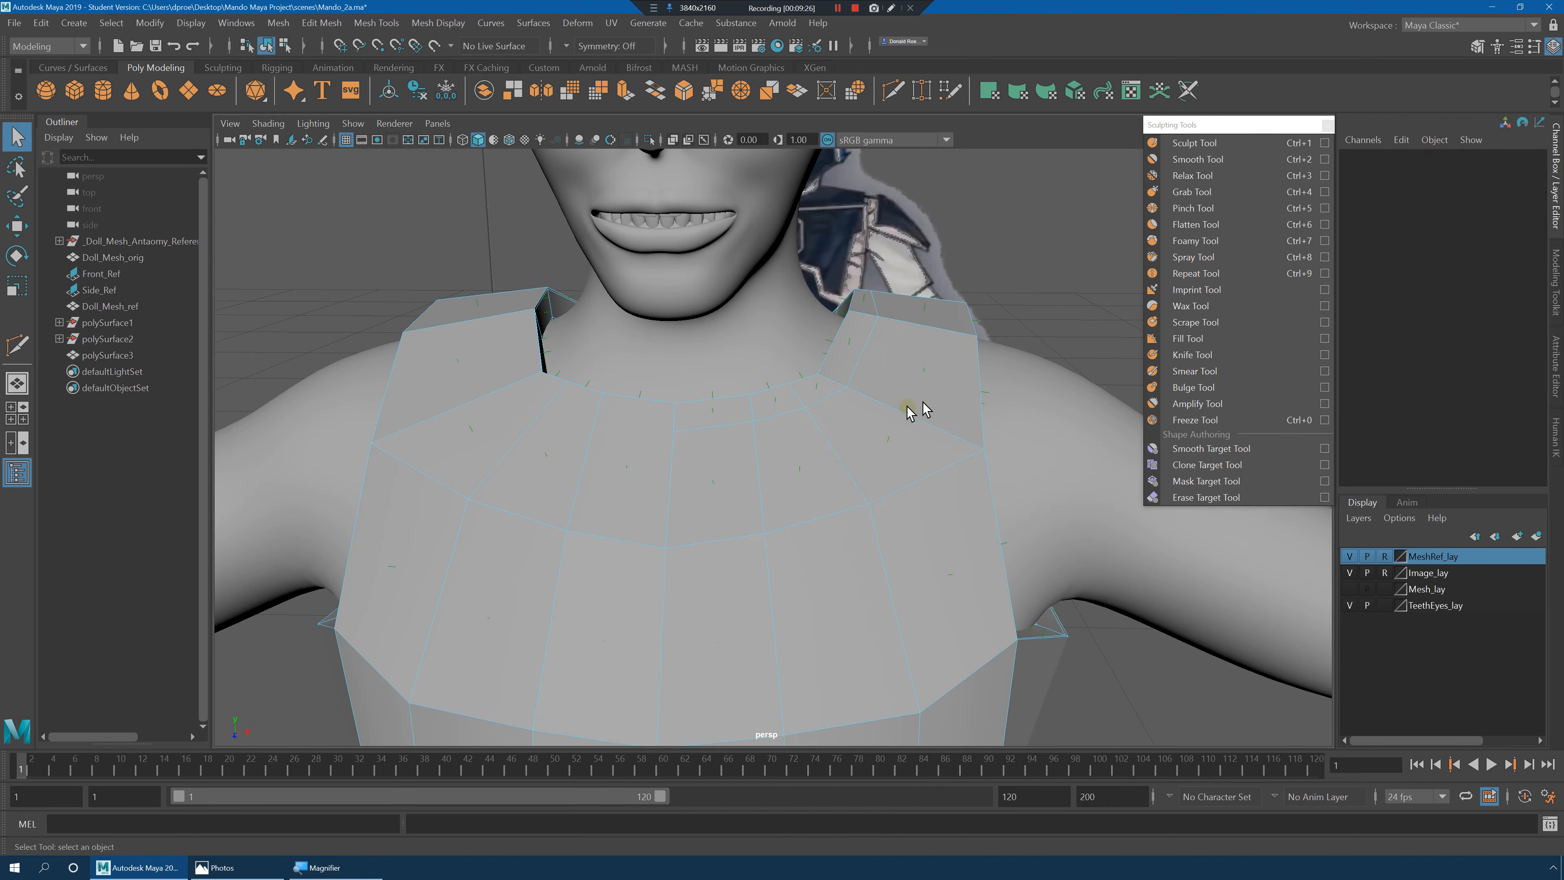
scroll(776, 444, "up", 2)
key("space")
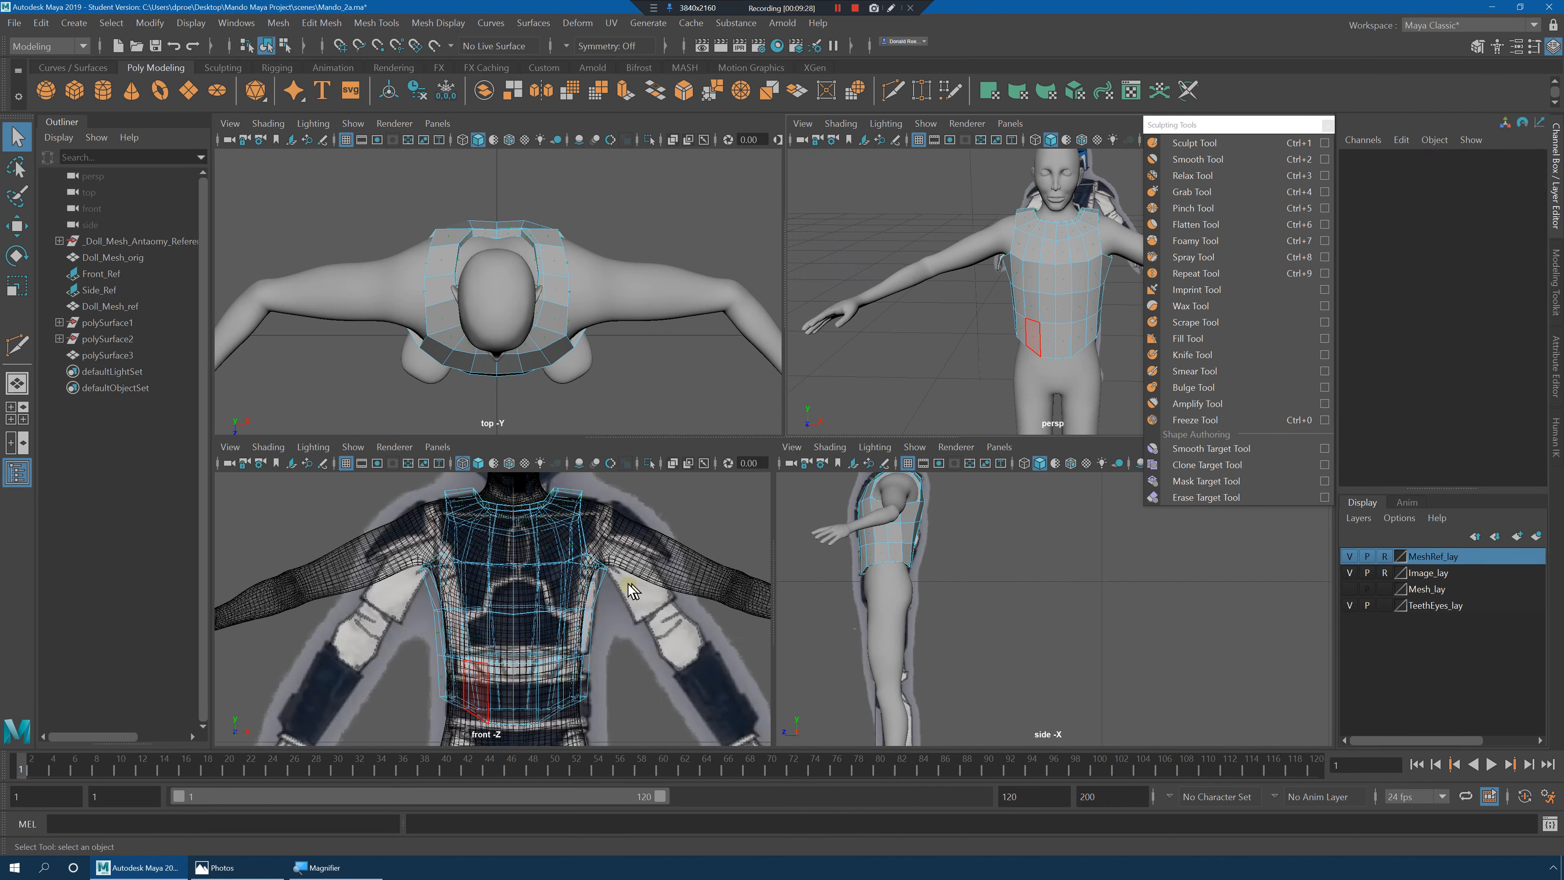
key("space")
scroll(533, 302, "down", 2)
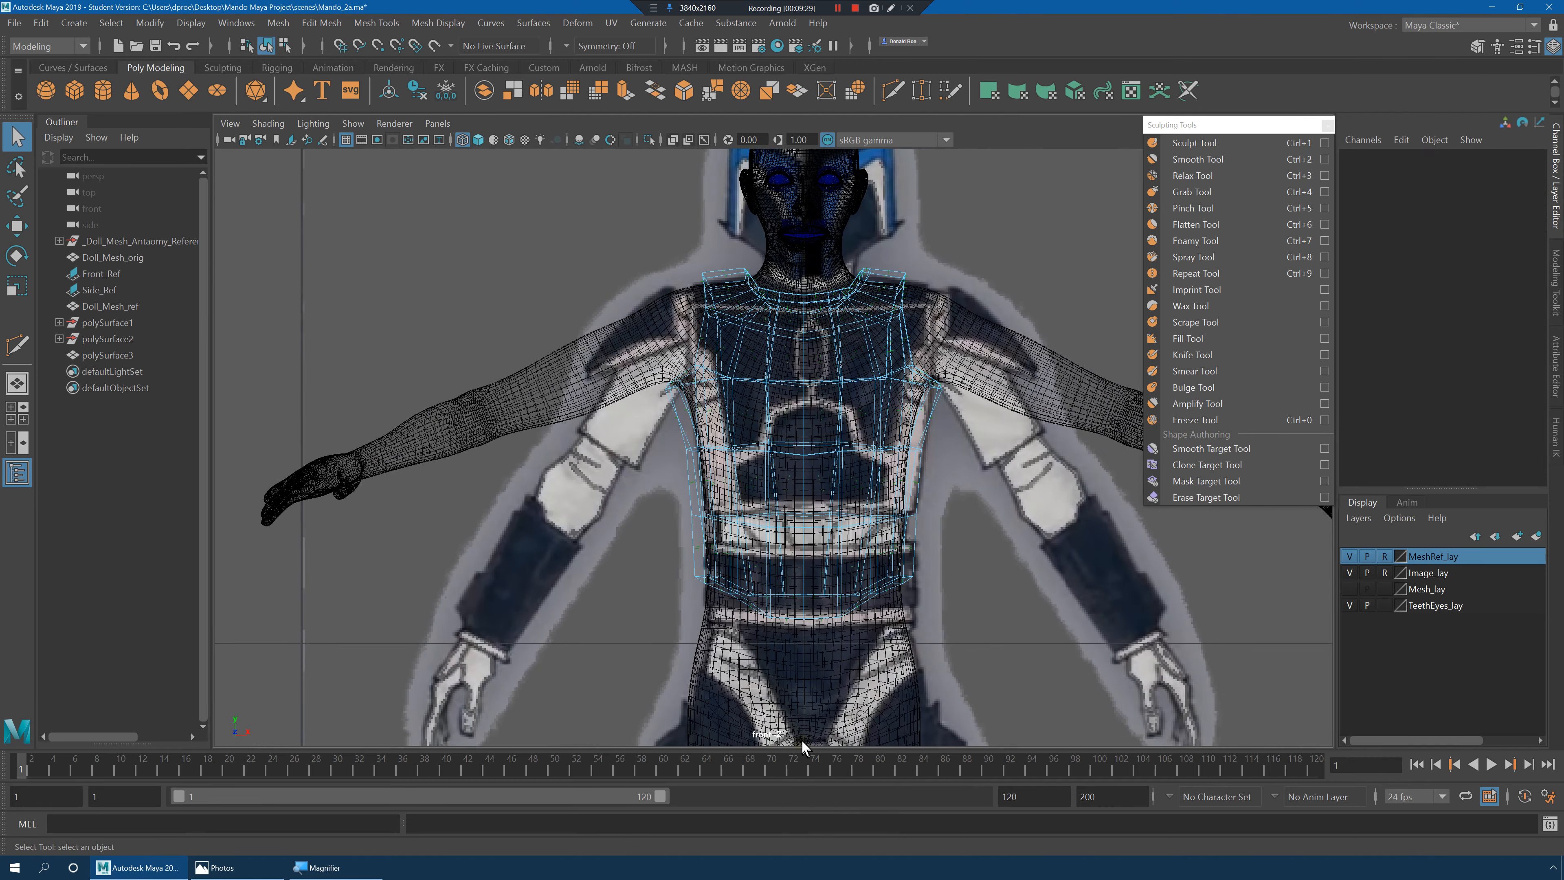
left_click_drag(802, 742, 803, 739)
key("Delete")
right_click_drag(902, 309, 946, 271)
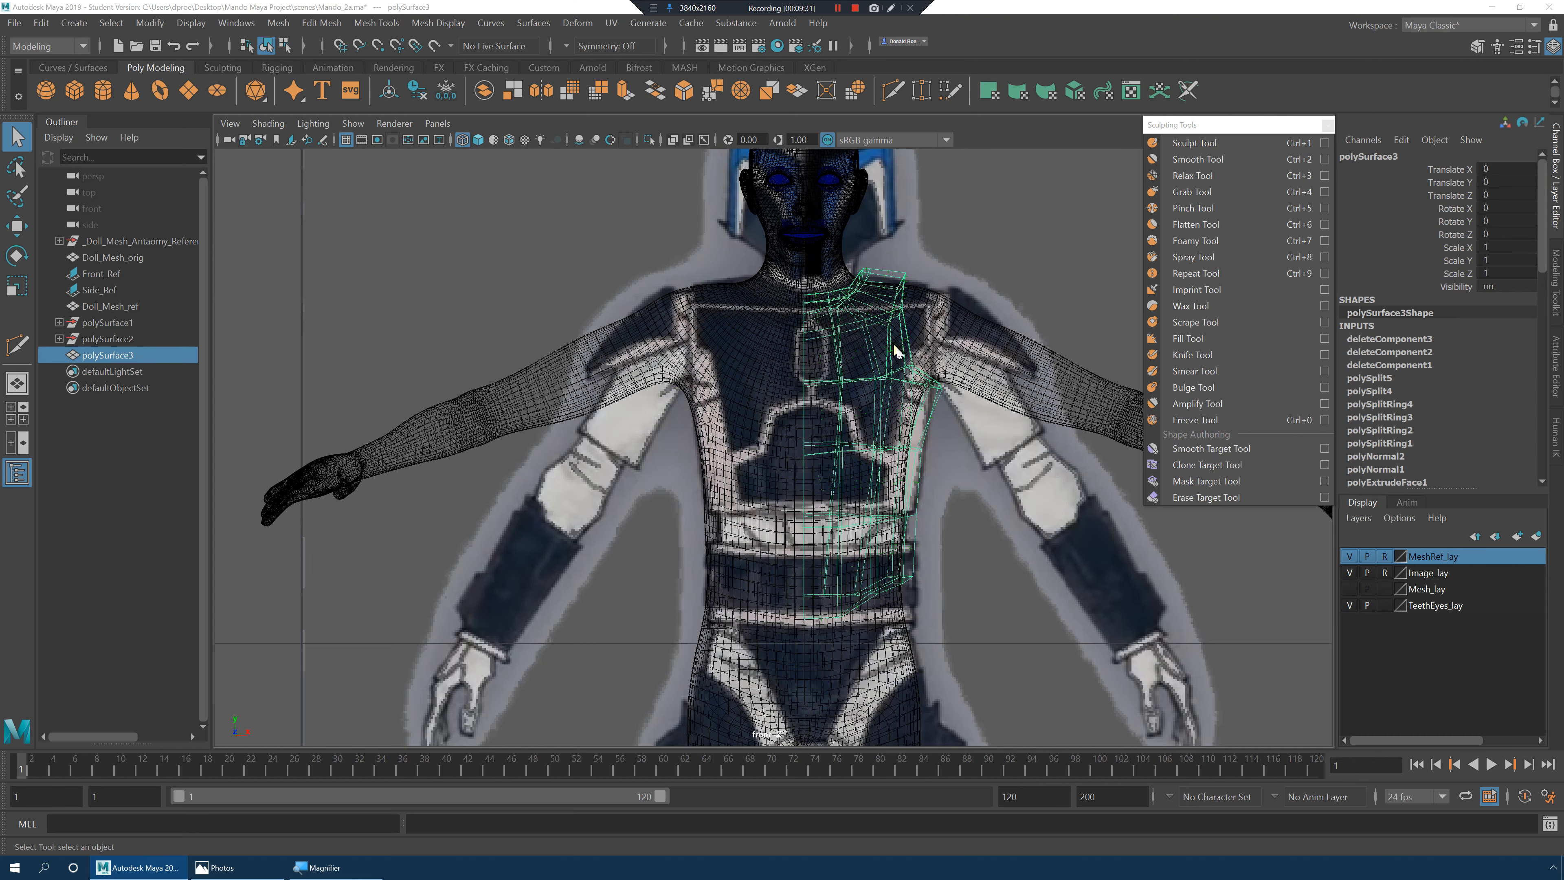
Duplicate the remaining vest half in the perspective view and mirror the copy with Scale X -1.
key("space")
key("space")
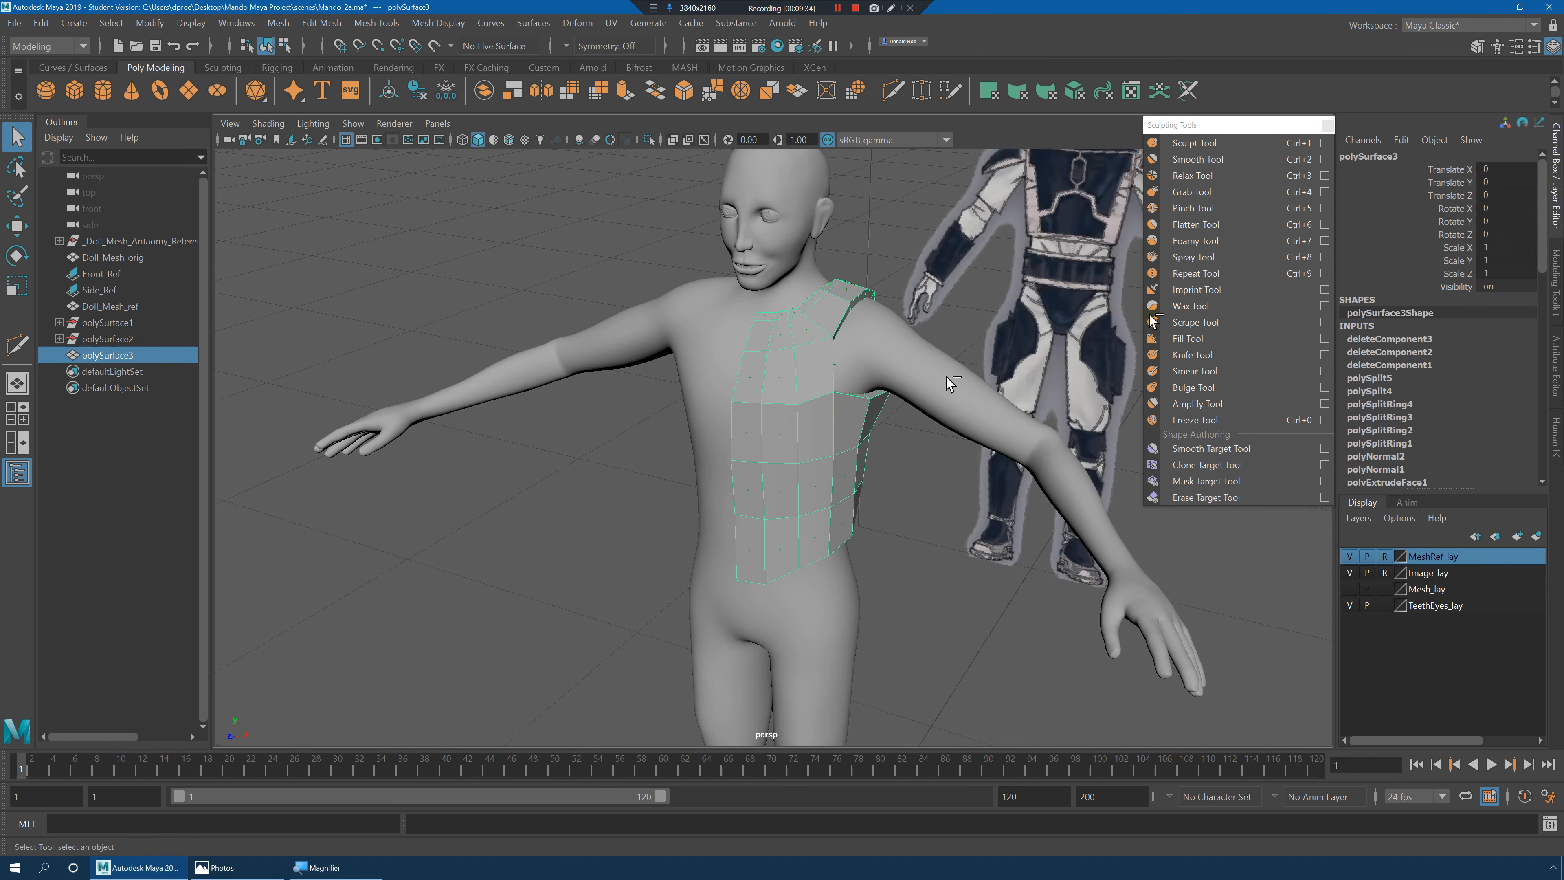
key("ctrl+d")
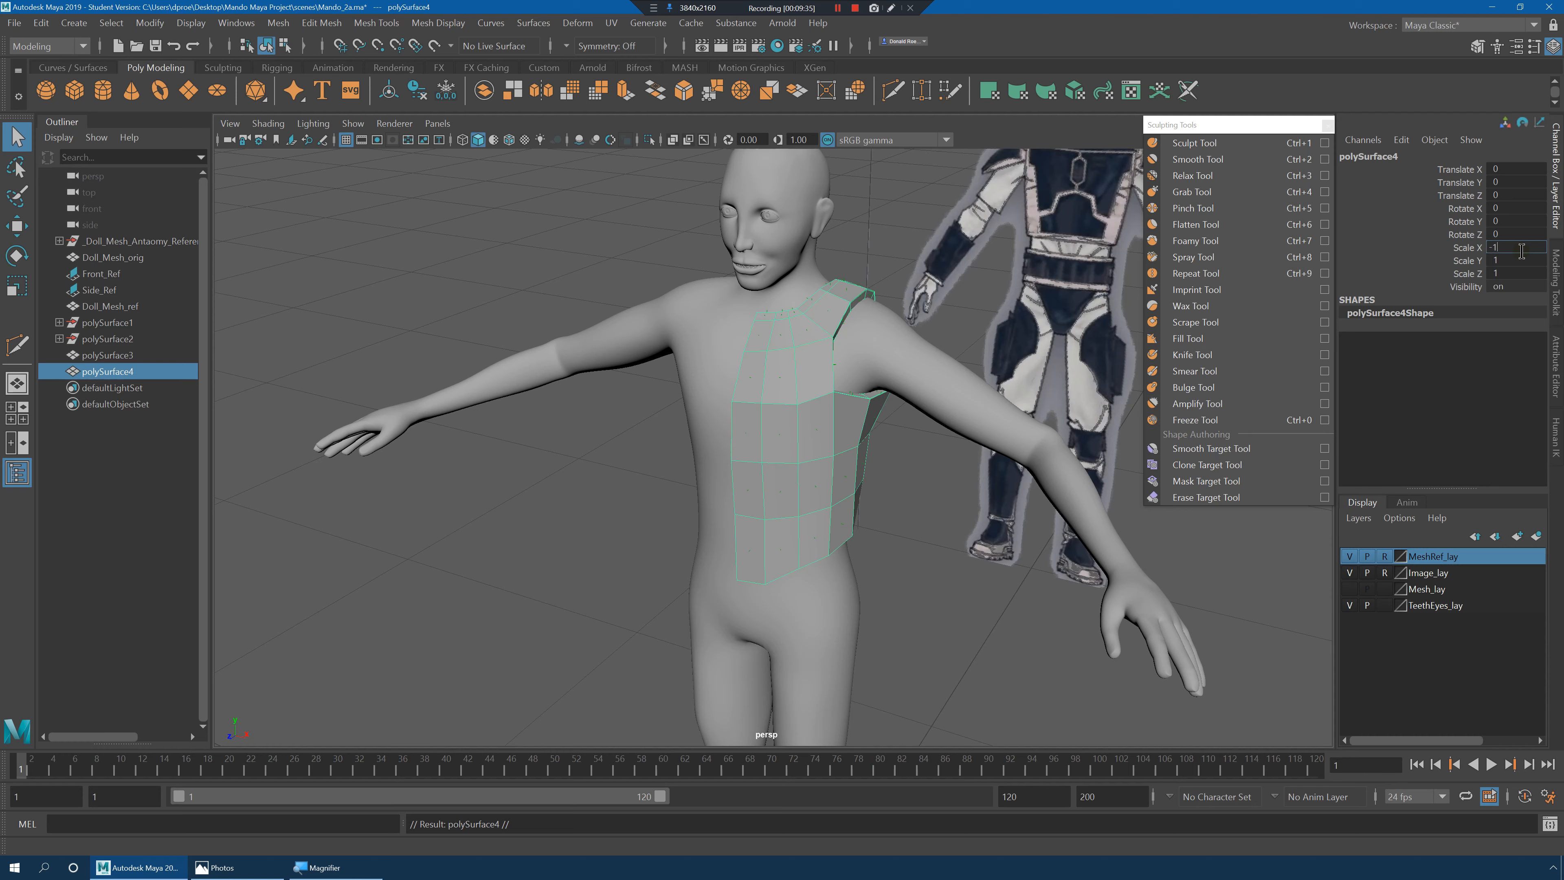
left_click(1522, 251)
type("-1")
key("Return")
Combine the two vest halves into one mesh and merge all of its vertices.
left_click(774, 431, "shift")
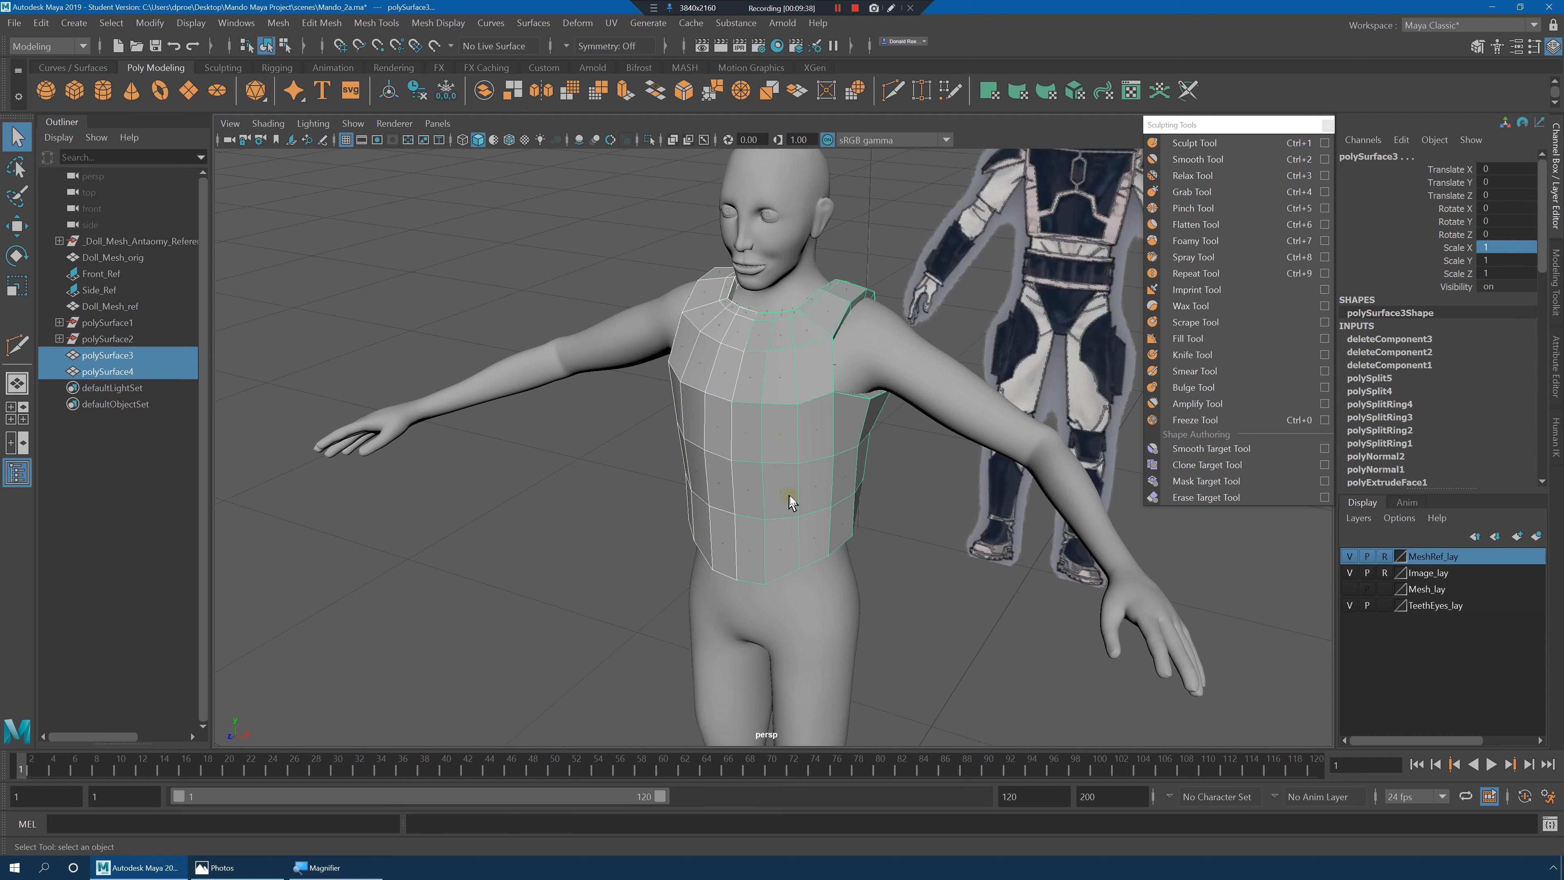
right_click(790, 476, "shift")
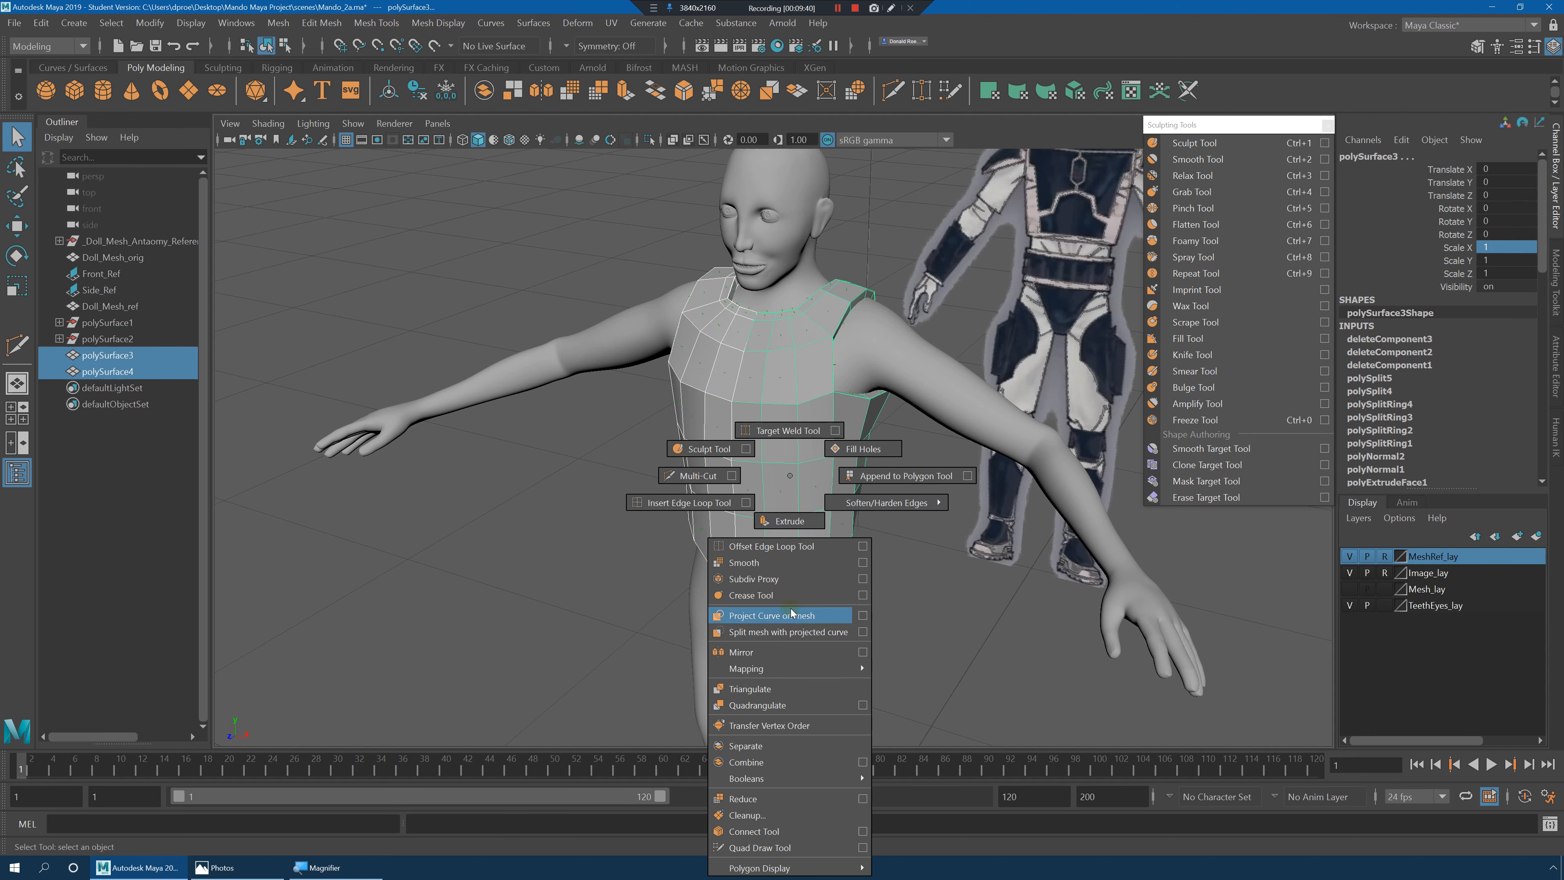
left_click(774, 762)
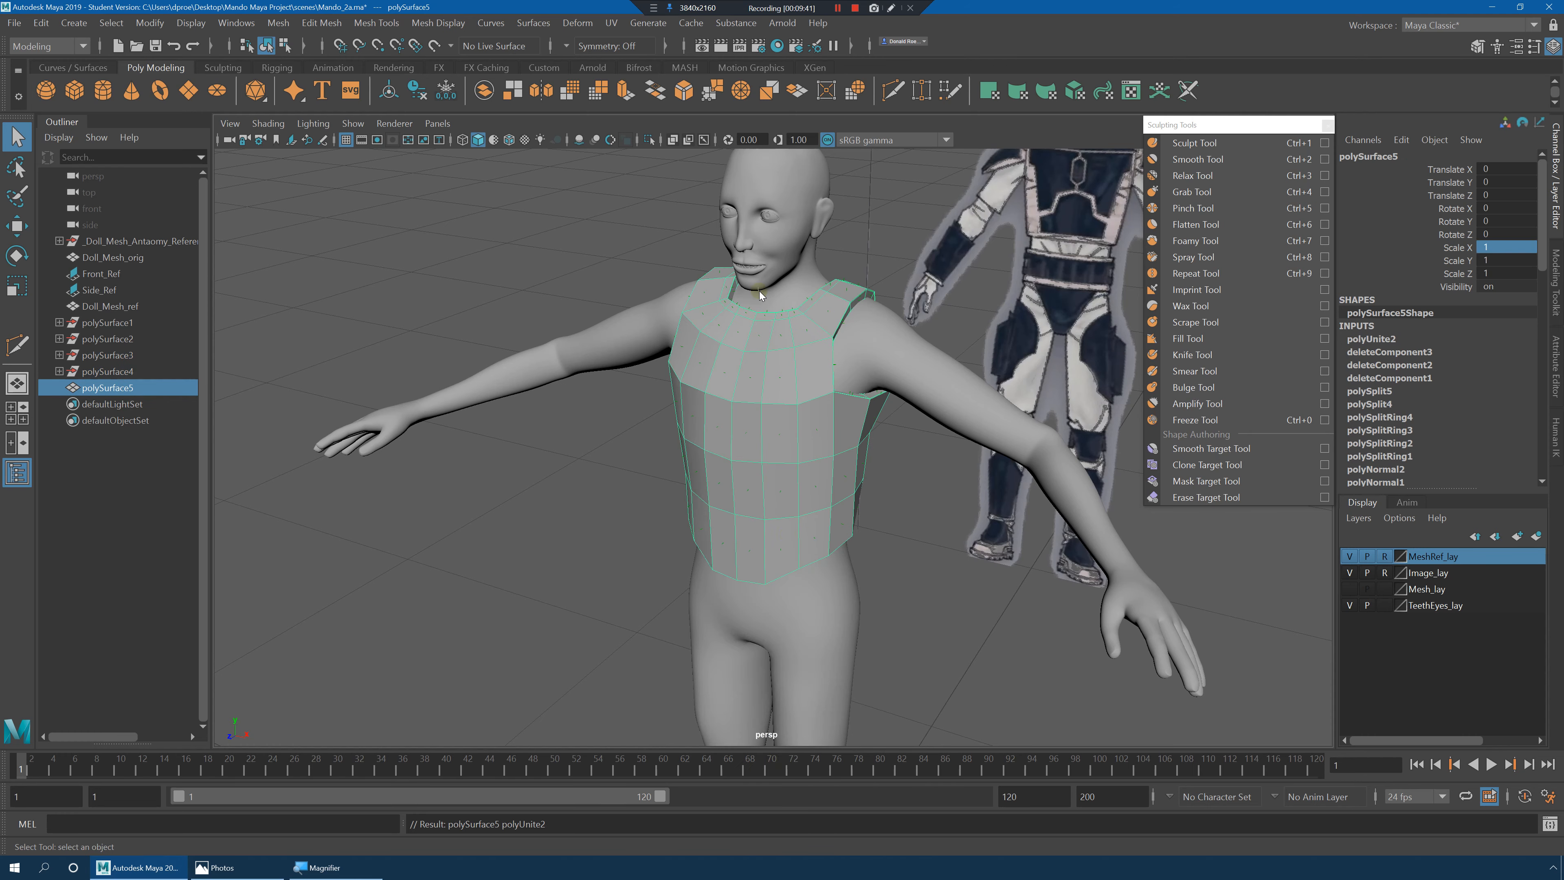
right_click_drag(759, 291, 681, 292)
left_click_drag(702, 333, 801, 314, "alt")
left_click_drag(582, 206, 1030, 703)
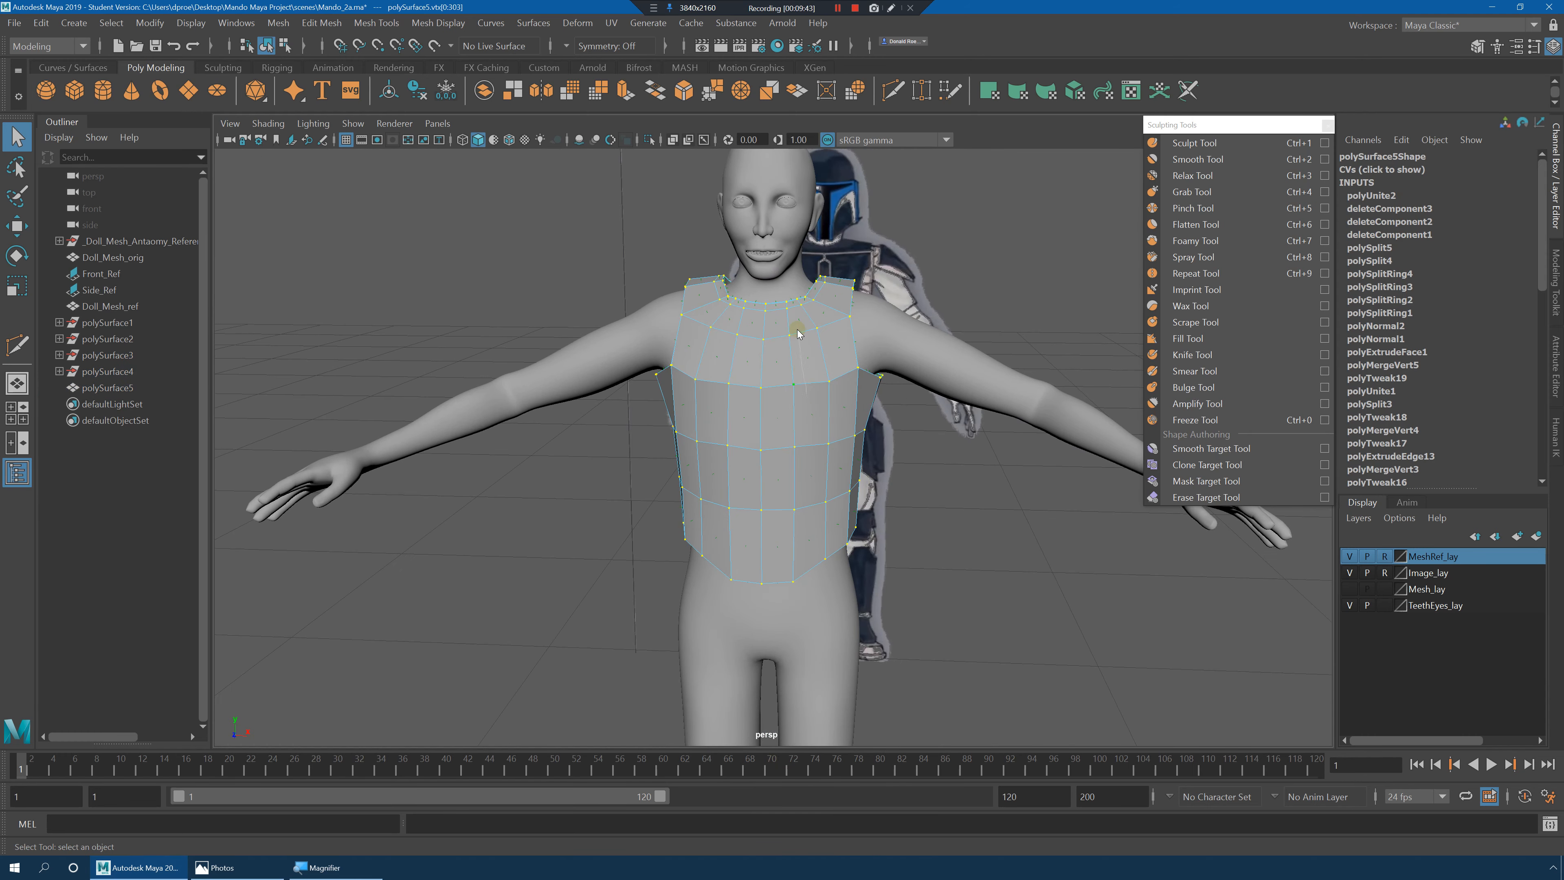
right_click_drag(797, 333, 855, 302, "shift")
middle_click_drag(854, 314, 880, 401, "alt")
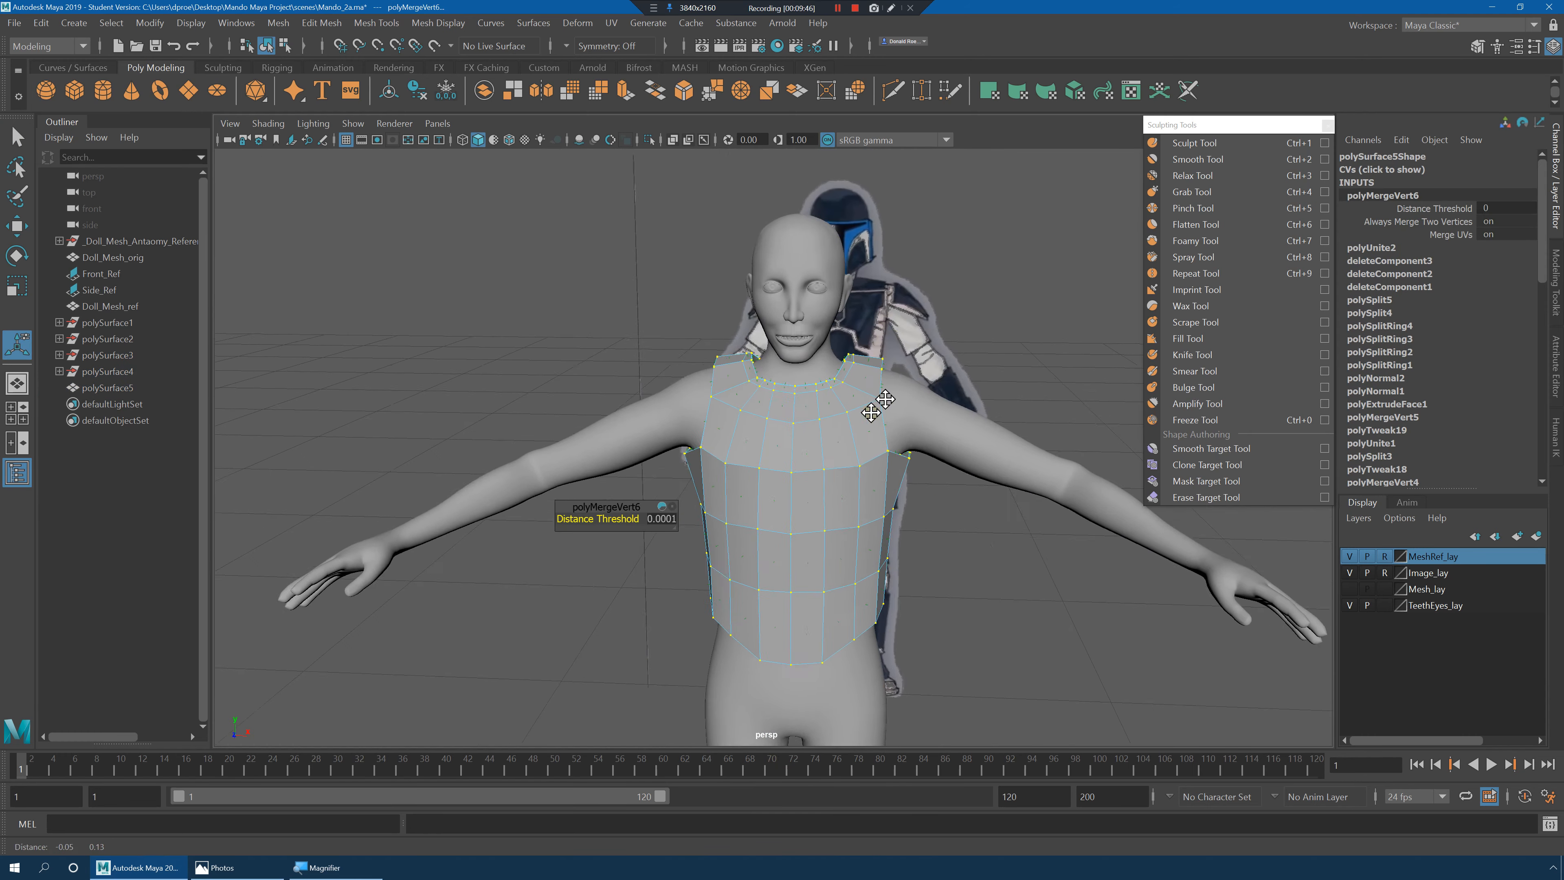
Examine the smoothed preview of the merged vest around the neckline and return to the unsmoothed display.
right_click_drag(880, 402, 940, 492, "alt")
key("3")
left_click_drag(940, 492, 891, 482, "alt")
right_click_drag(892, 482, 1100, 528, "alt")
mouse_move(826, 439)
left_mouse_down("alt")
mouse_move(893, 475)
mouse_move(818, 437)
left_mouse_up("alt")
middle_click_drag(817, 436, 825, 542, "alt")
right_click_drag(715, 493, 726, 459, "alt")
key("1")
Insert an edge loop along the shoulder straps and chest, parallel to the neckline cut.
left_click_drag(677, 416, 782, 398, "alt")
right_click_drag(842, 412, 786, 409, "shift")
left_click(785, 426)
right_click_drag(914, 430, 696, 426, "alt")
left_click_drag(874, 435, 739, 423, "alt")
right_click_drag(746, 434, 776, 447, "alt")
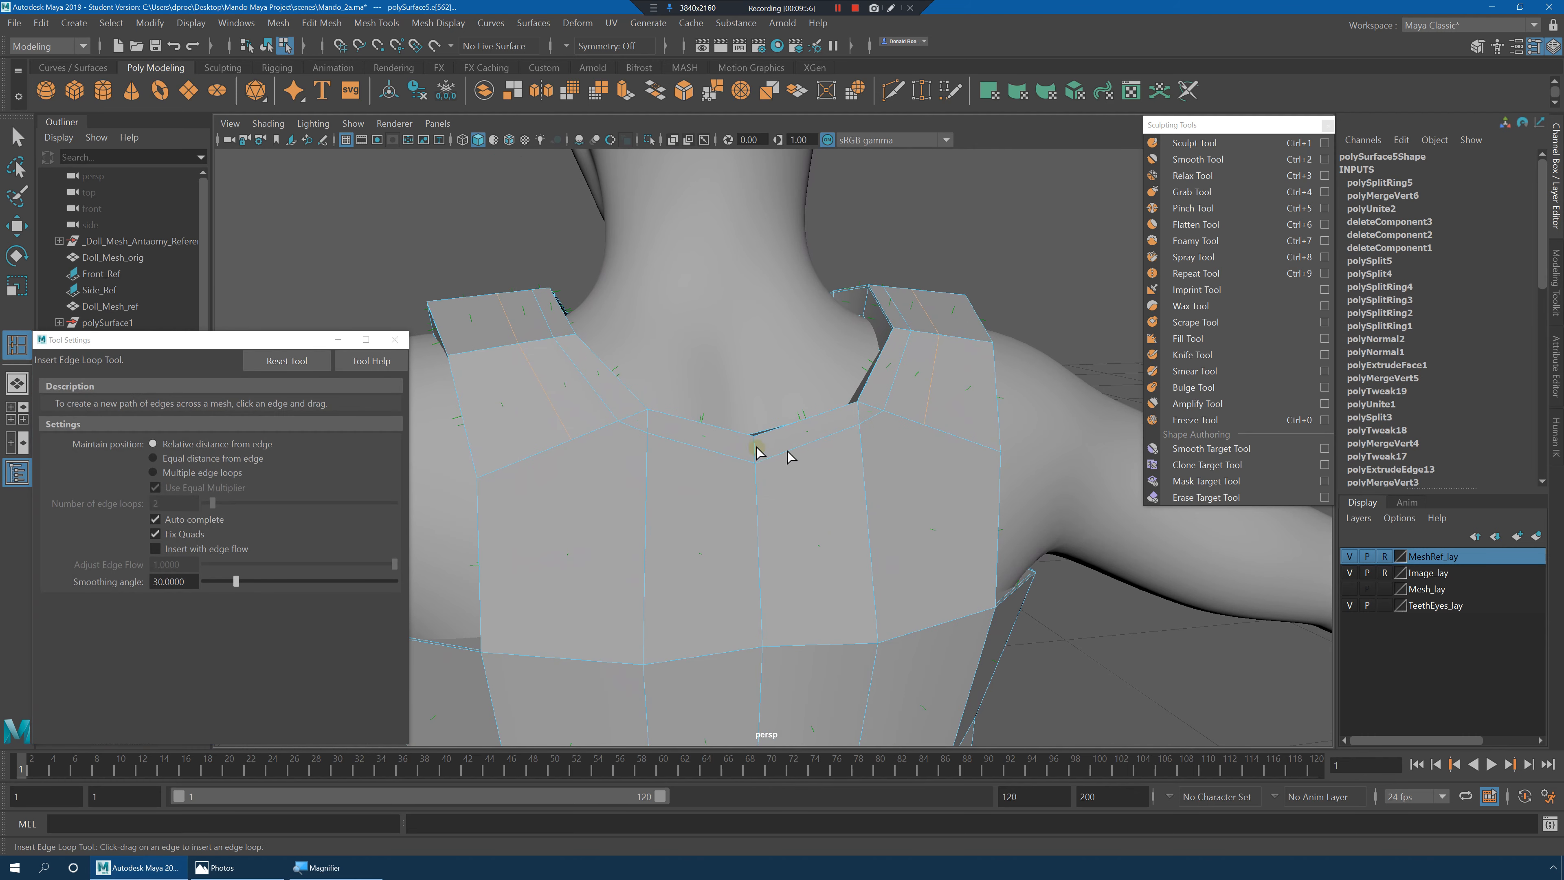
Turn on Object X symmetry and continue the second neckline edge across the upper back with Multi-Cut.
key("q")
right_click_drag(627, 459, 596, 406, "alt")
left_click(566, 47)
left_click(600, 73)
right_click_drag(785, 426, 542, 432, "alt")
middle_click_drag(541, 431, 565, 411, "alt")
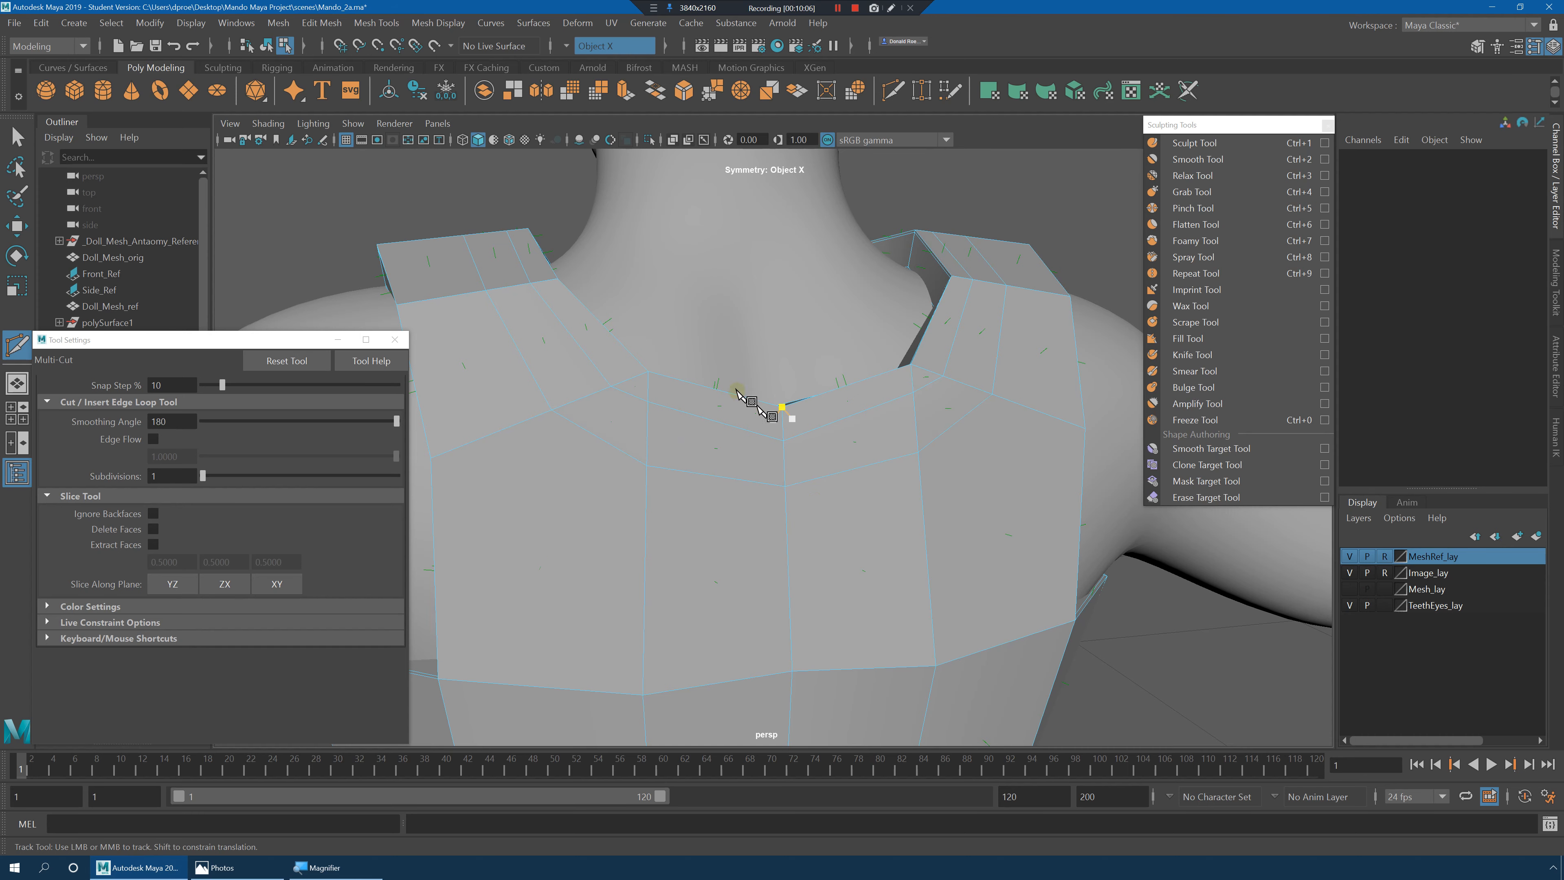
key("q")
Select the strip of faces between the two neckline edges along the shoulder straps and front, leaving out the lower chest face.
left_click_drag(694, 408, 879, 380, "alt")
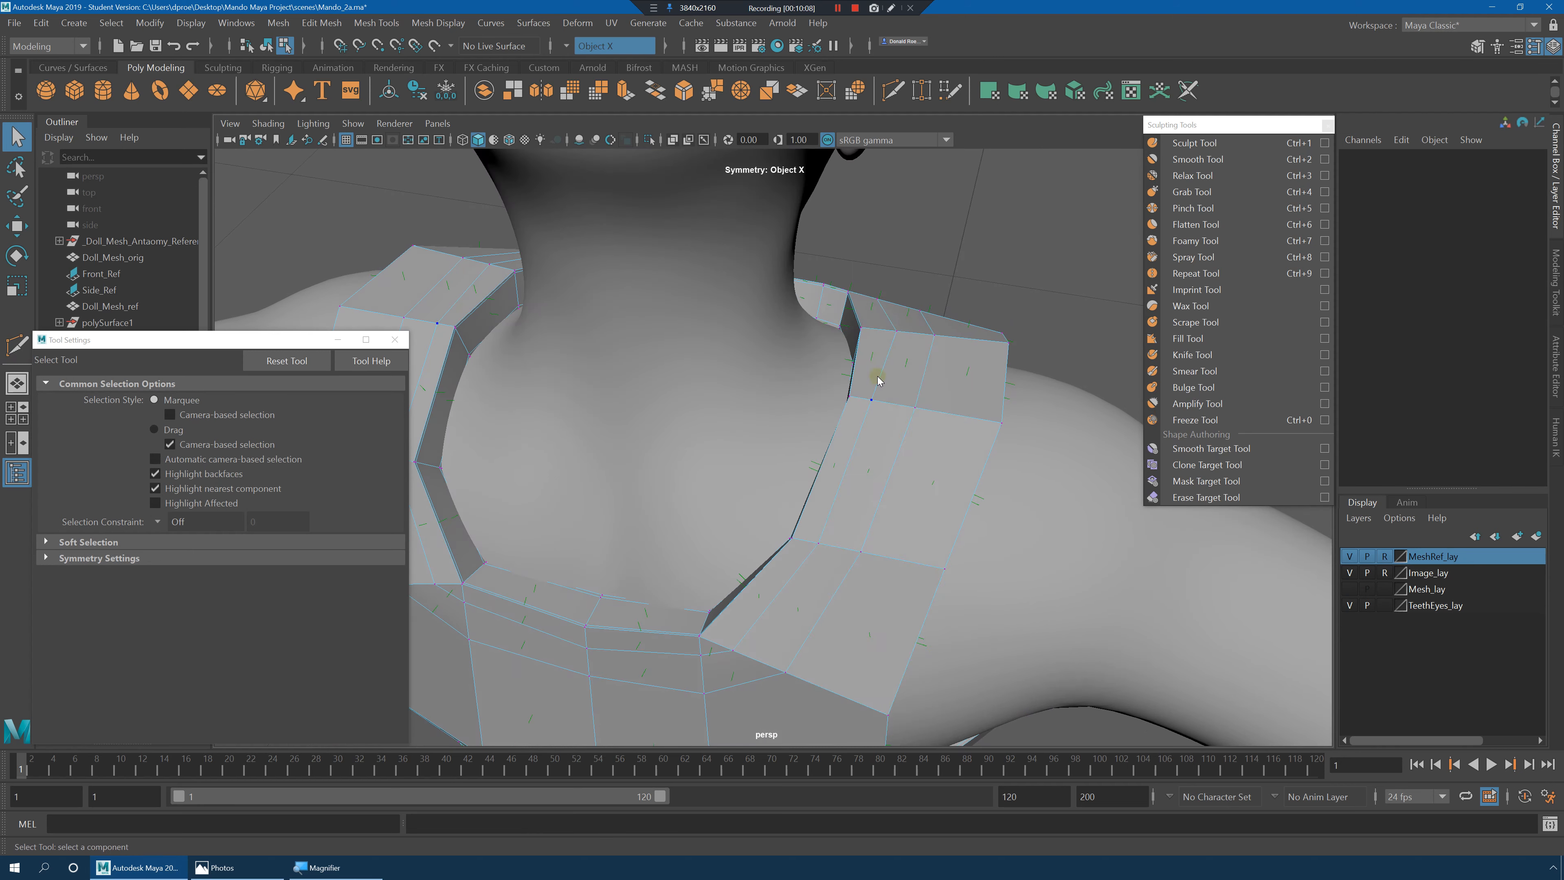
left_click(915, 447)
left_click_drag(914, 448, 635, 412, "alt")
left_click(738, 464)
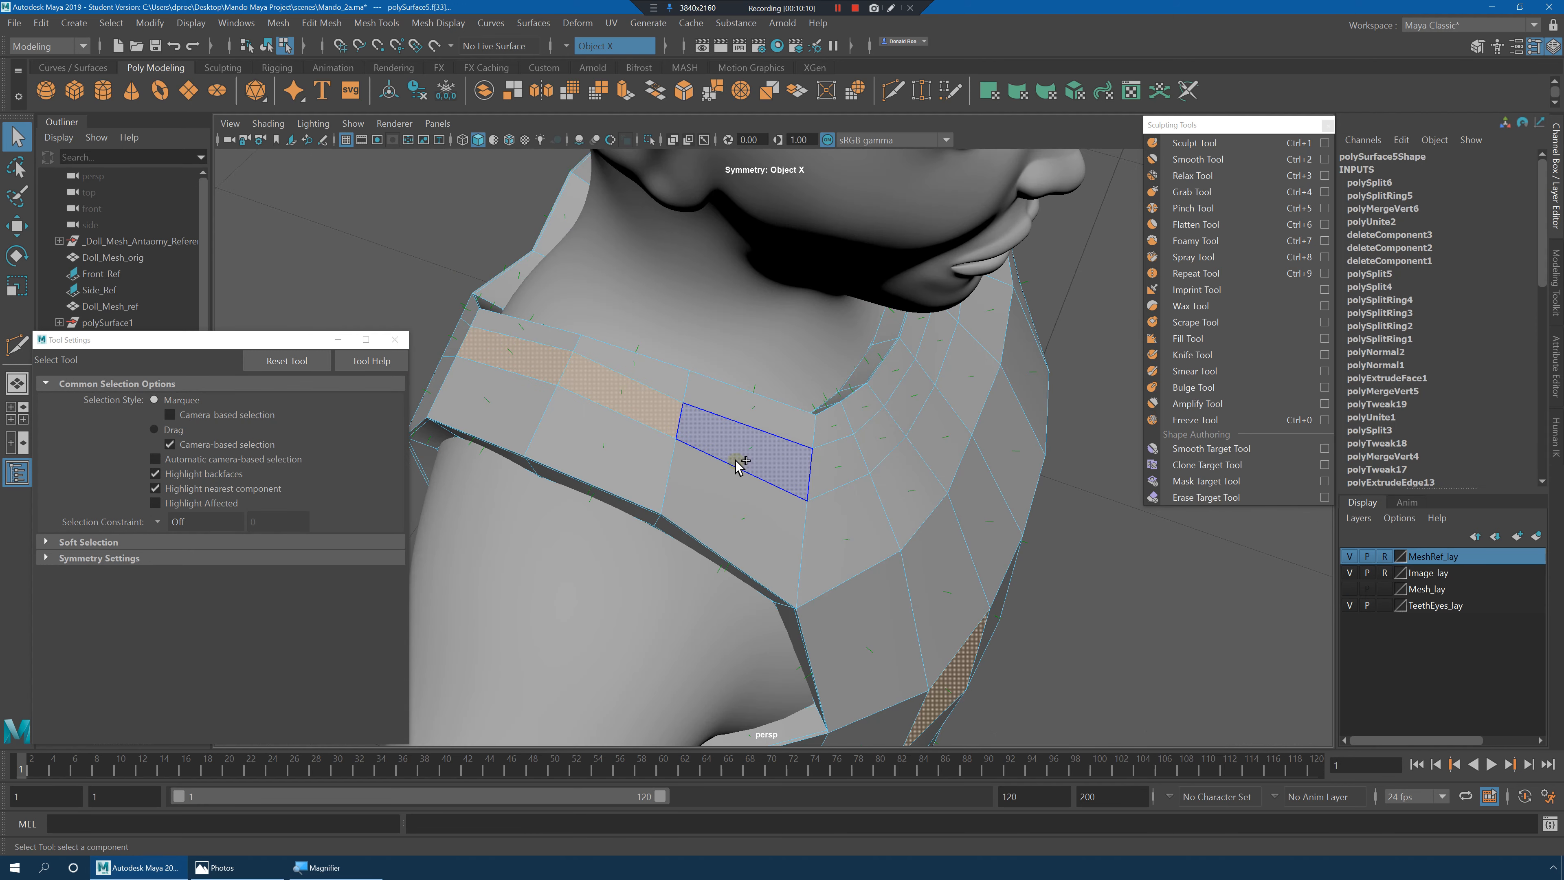
left_click_drag(890, 492, 853, 462, "alt")
left_click(959, 700, "ctrl")
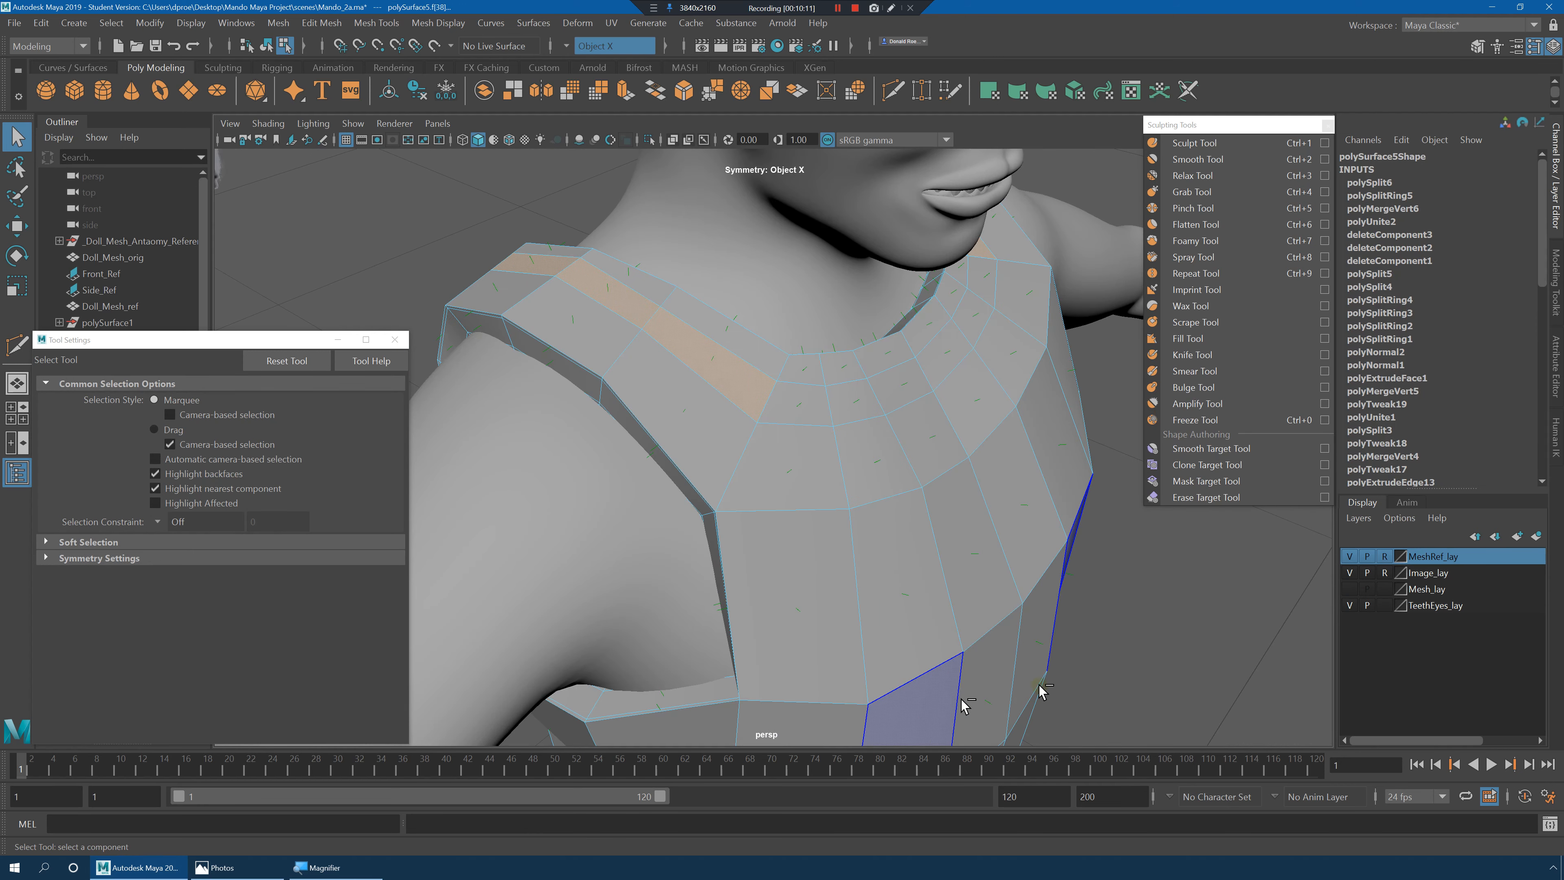
left_click(809, 410, "shift")
left_click(856, 406, "shift")
left_click(931, 369, "shift")
Add the strip faces behind the shoulders and across the back neckline to the selection.
left_click_drag(1032, 430, 770, 419, "alt")
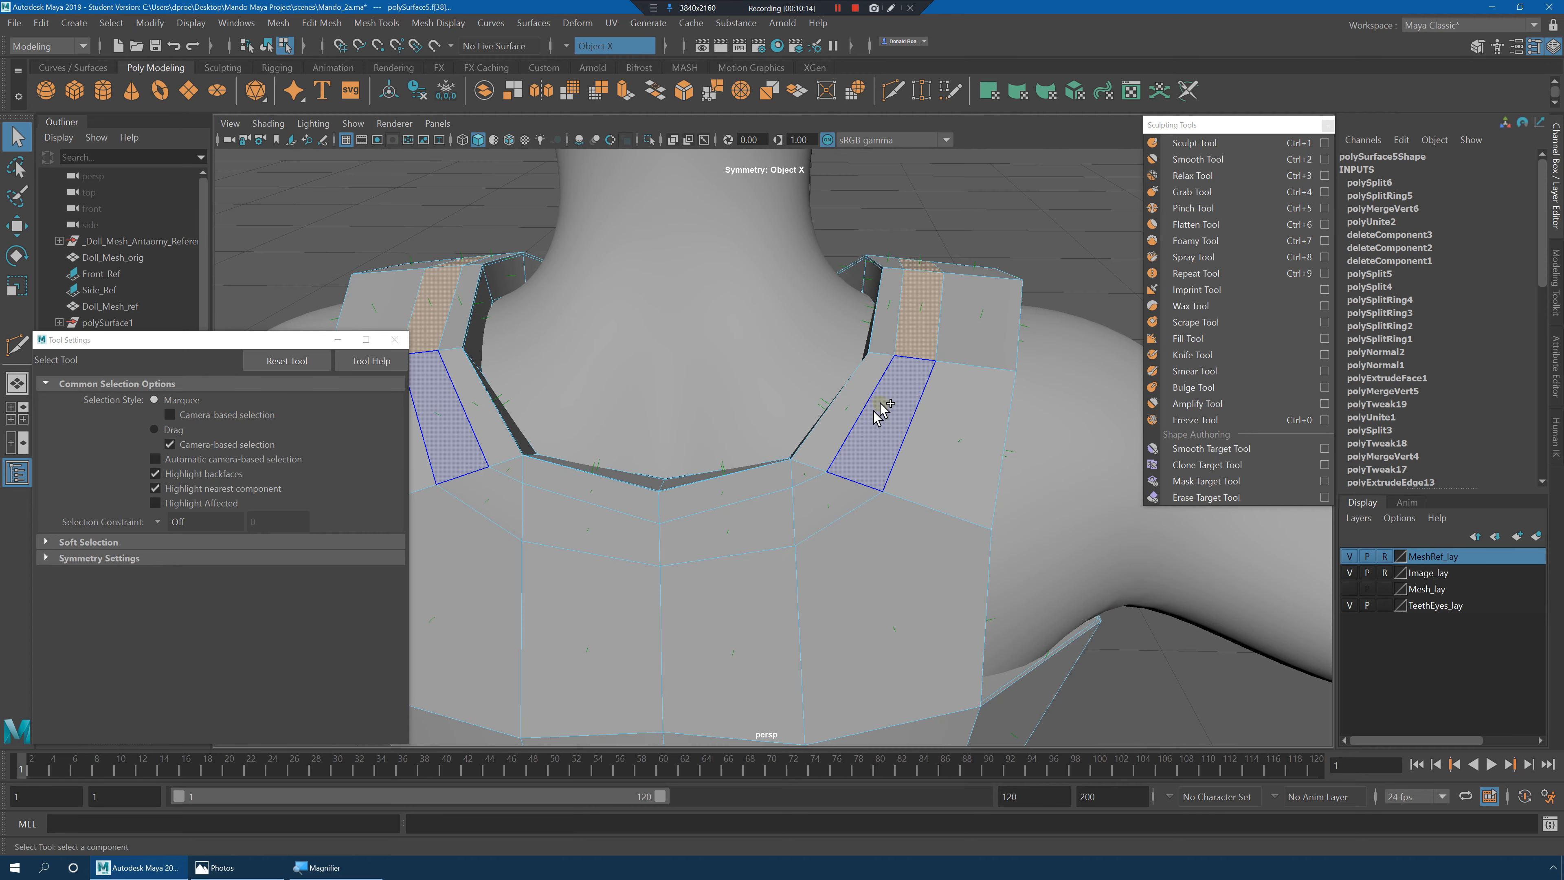
left_click(878, 412, "shift")
left_click(770, 514, "shift")
left_click(831, 509, "shift")
Extrude the selected neckline faces and move them straight up to about mouth height as a raised collar.
left_click_drag(986, 499, 727, 493, "alt")
scroll(727, 493, "up", 4)
right_click_drag(938, 333, 934, 374, "shift")
scroll(862, 370, "down", 5)
key("w")
left_click_drag(743, 394, 748, 317)
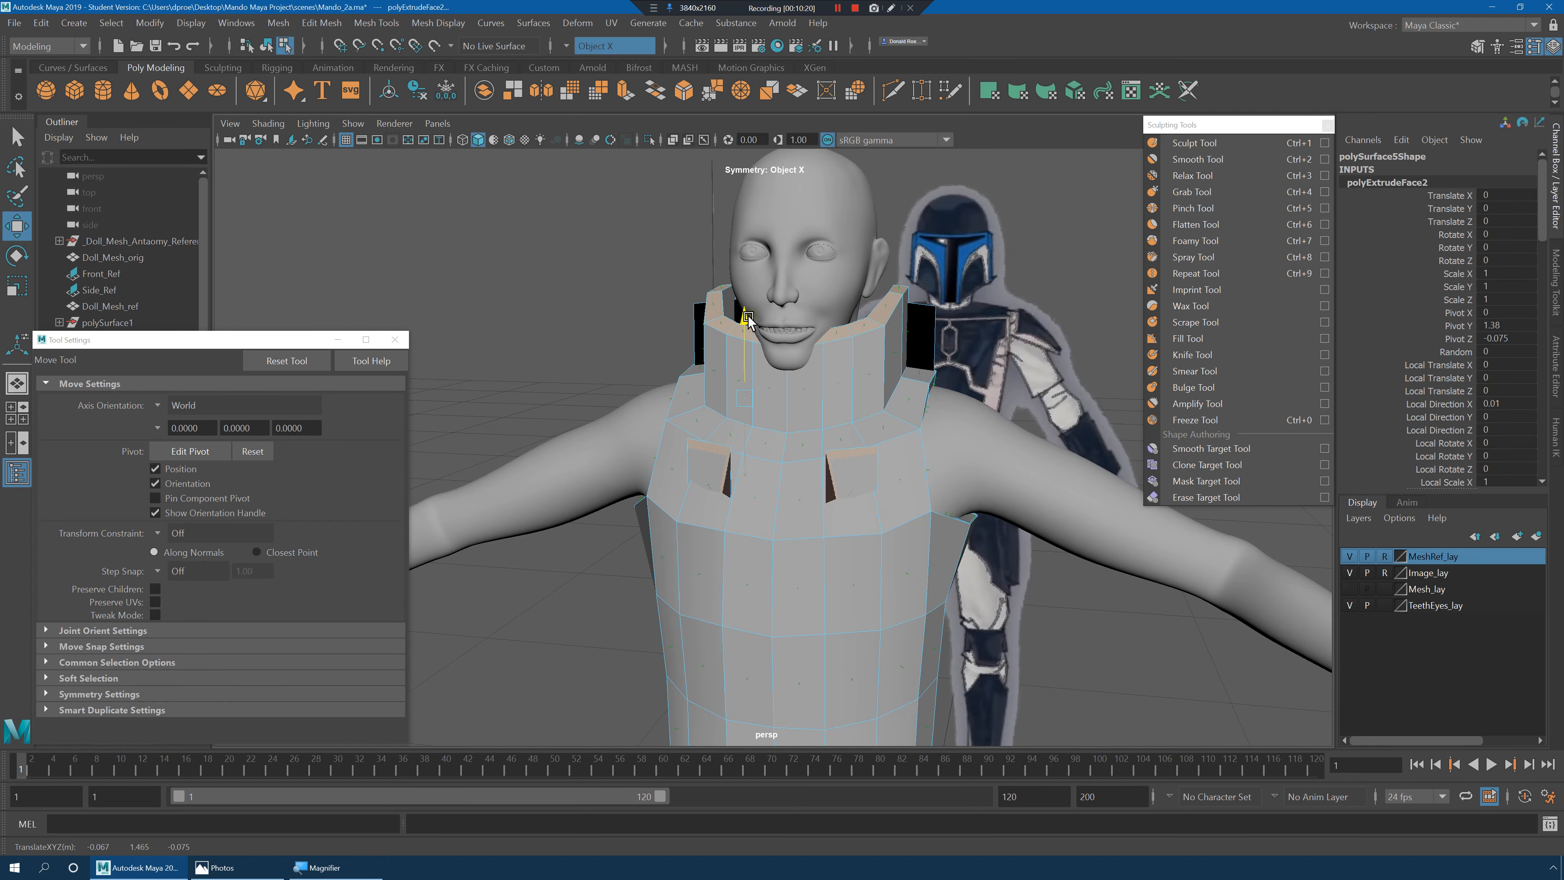
Undo the collar extrusion and remove the stray torso faces below the neckline from the selection, checking the selection in wireframe.
key("ctrl+z")
key("ctrl+z")
key("4")
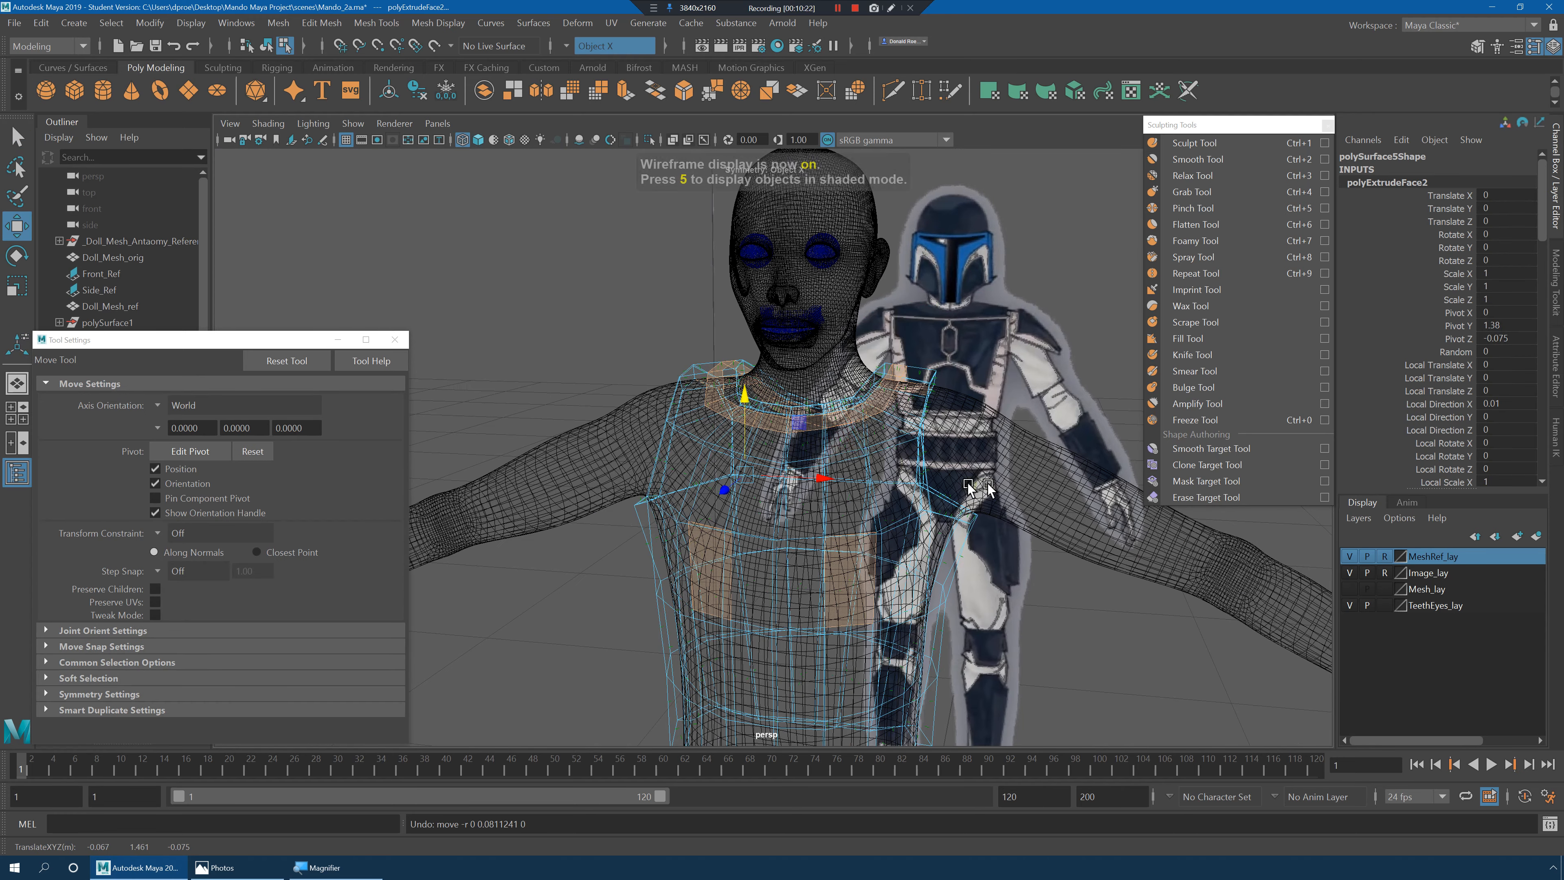
left_click_drag(661, 506, 942, 684, "ctrl")
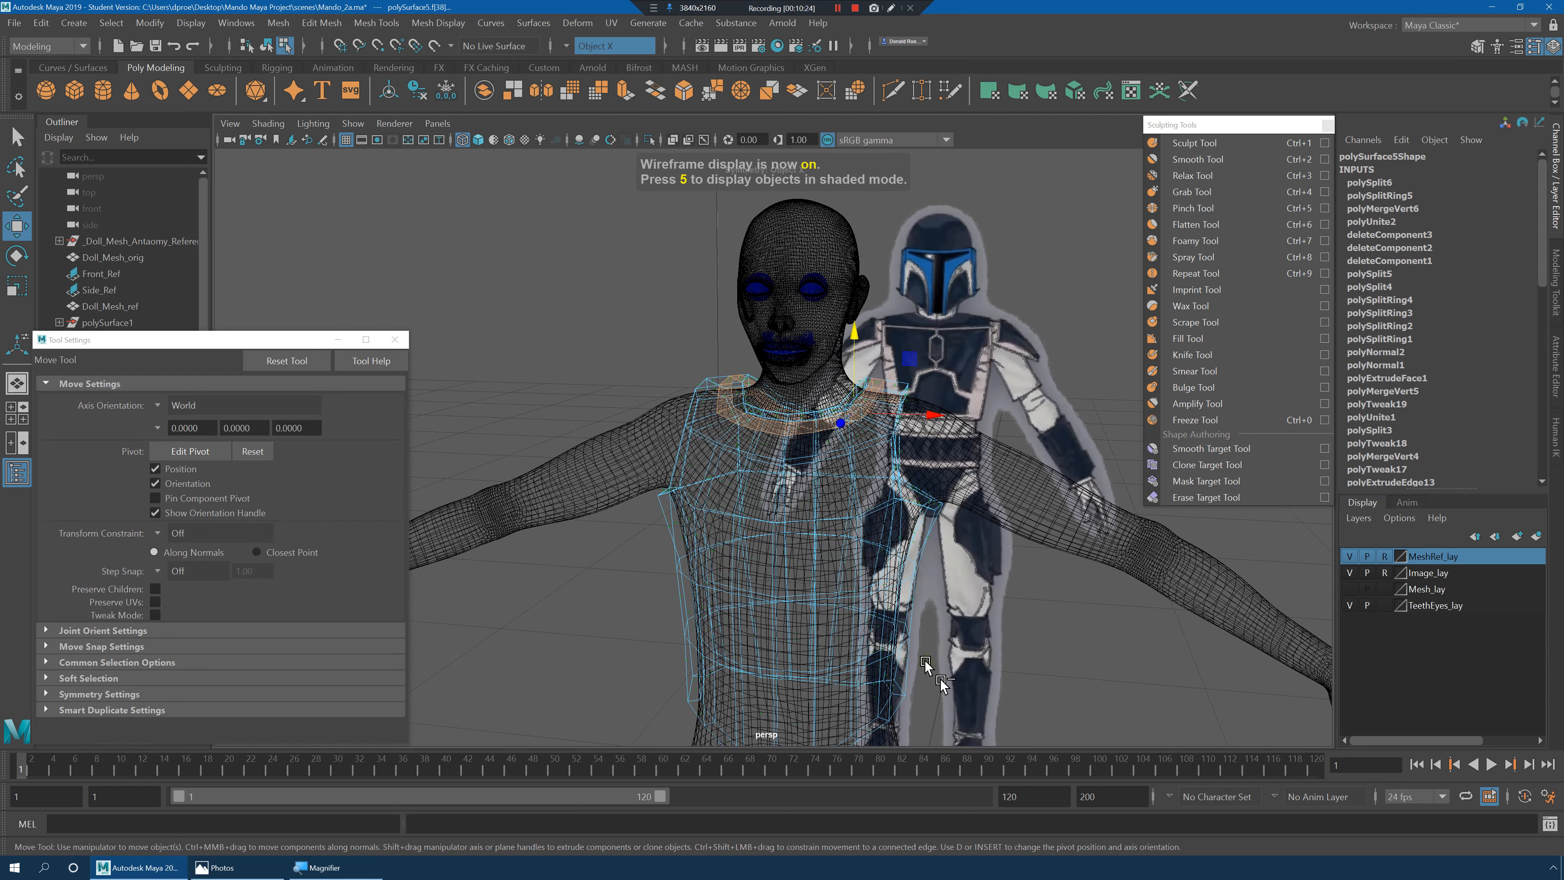
left_click_drag(885, 384, 580, 460, "alt")
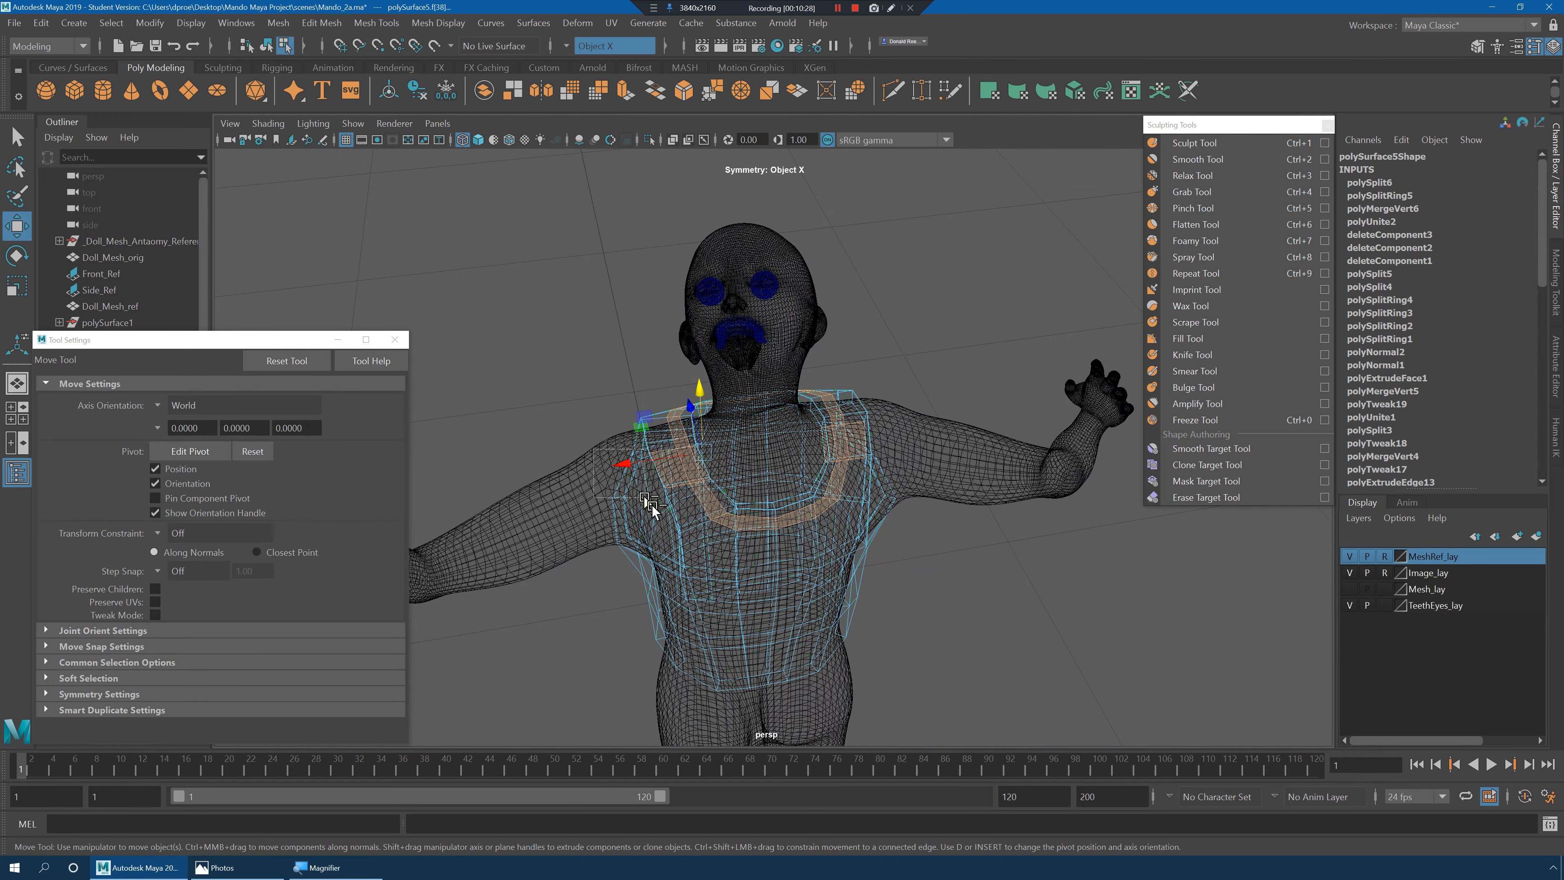
left_click_drag(706, 523, 871, 538, "alt")
key("5")
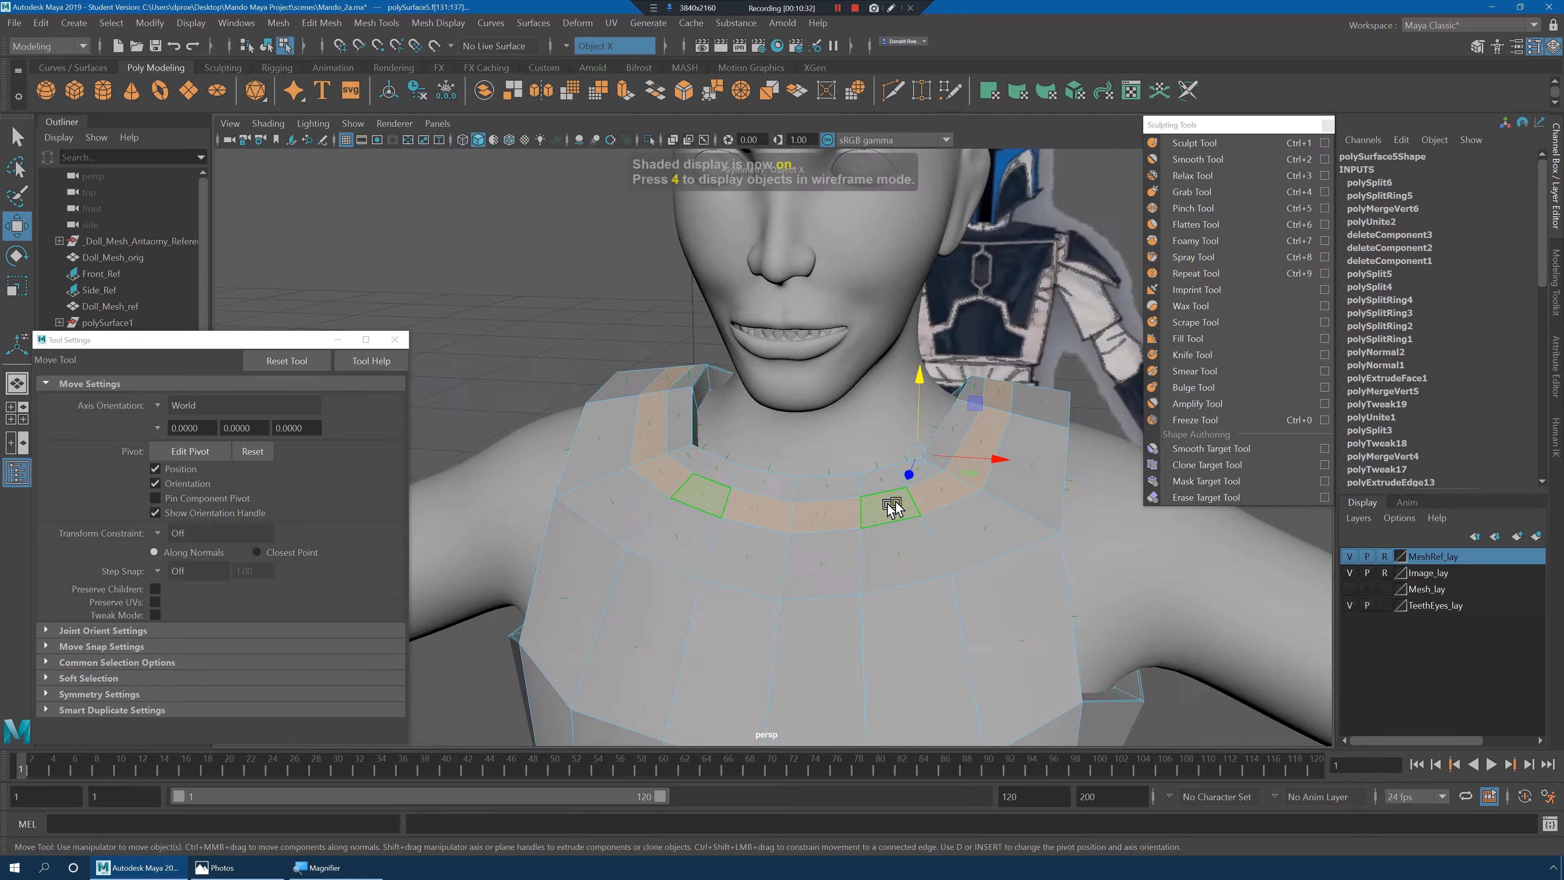
mouse_move(893, 507)
left_mouse_down("alt")
mouse_move(862, 521)
mouse_move(935, 517)
left_mouse_up("alt")
Extrude the selected neckline faces again and move them straight up to about mouth height as a raised collar.
right_click_drag(953, 396, 951, 441, "shift")
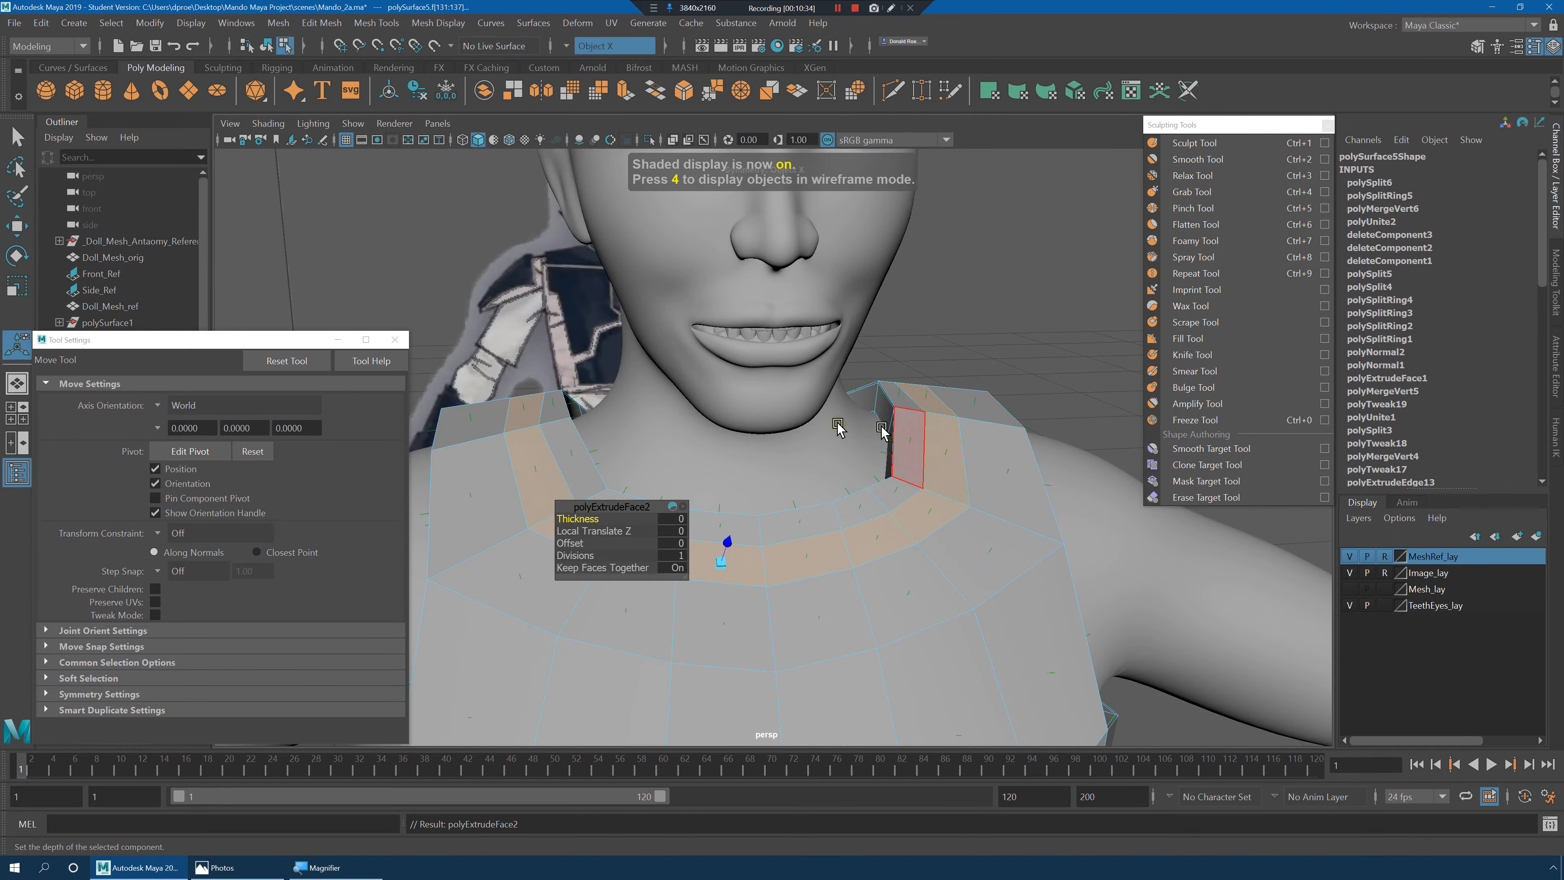
left_click_drag(838, 395, 847, 547)
key("r")
left_click_drag(946, 493, 801, 471, "alt")
key("w")
left_click_drag(773, 419, 767, 368)
key("ctrl+z")
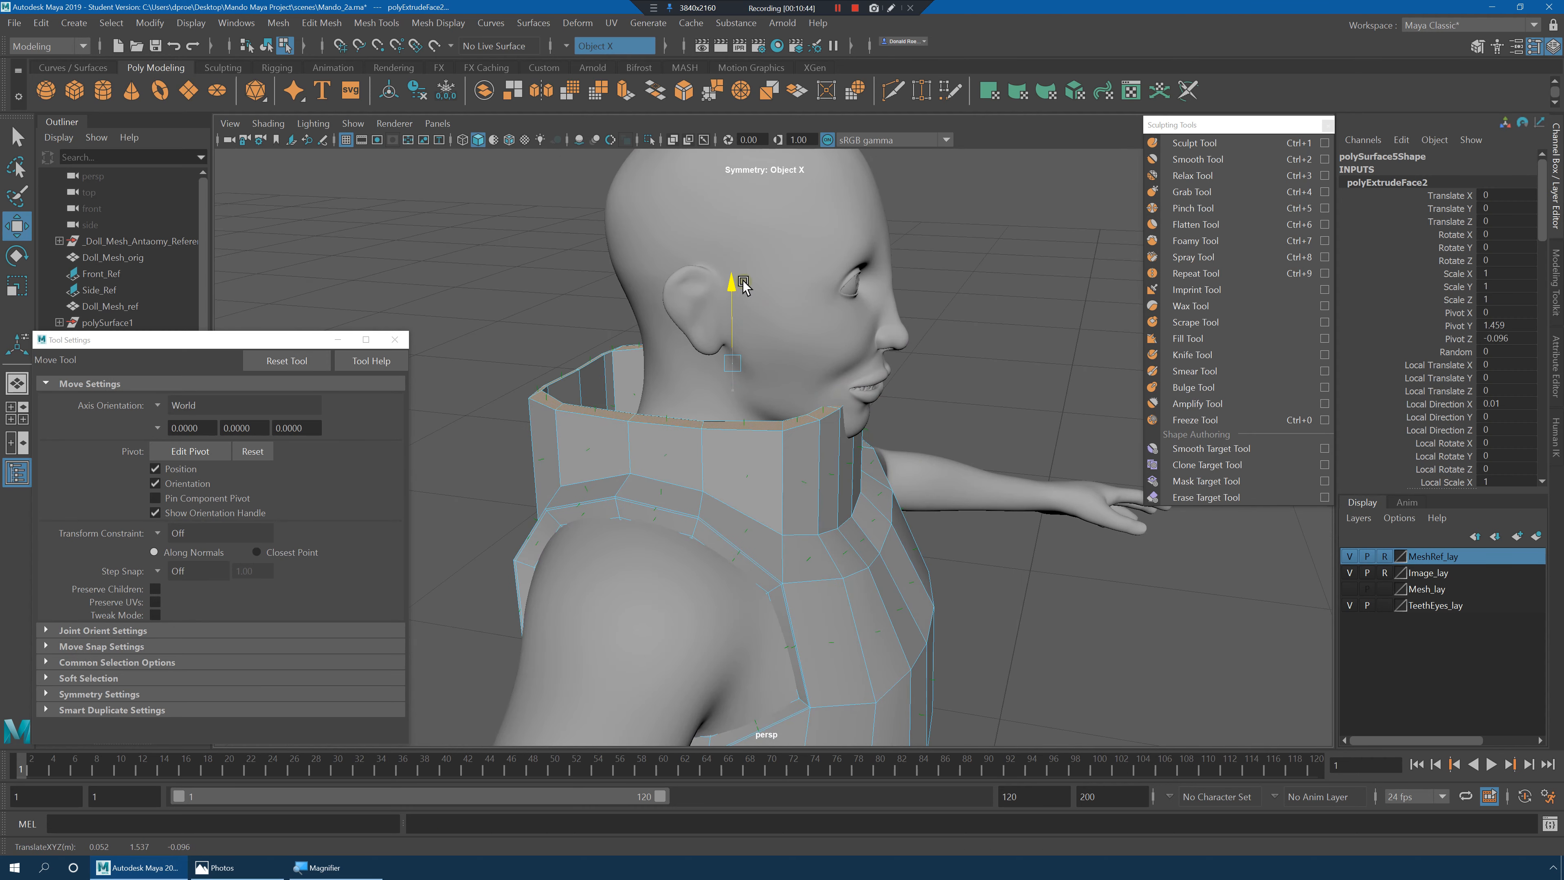
Return to object mode, select the vest and examine the raised collar from the side, back and front.
left_click_drag(744, 285, 987, 339, "alt")
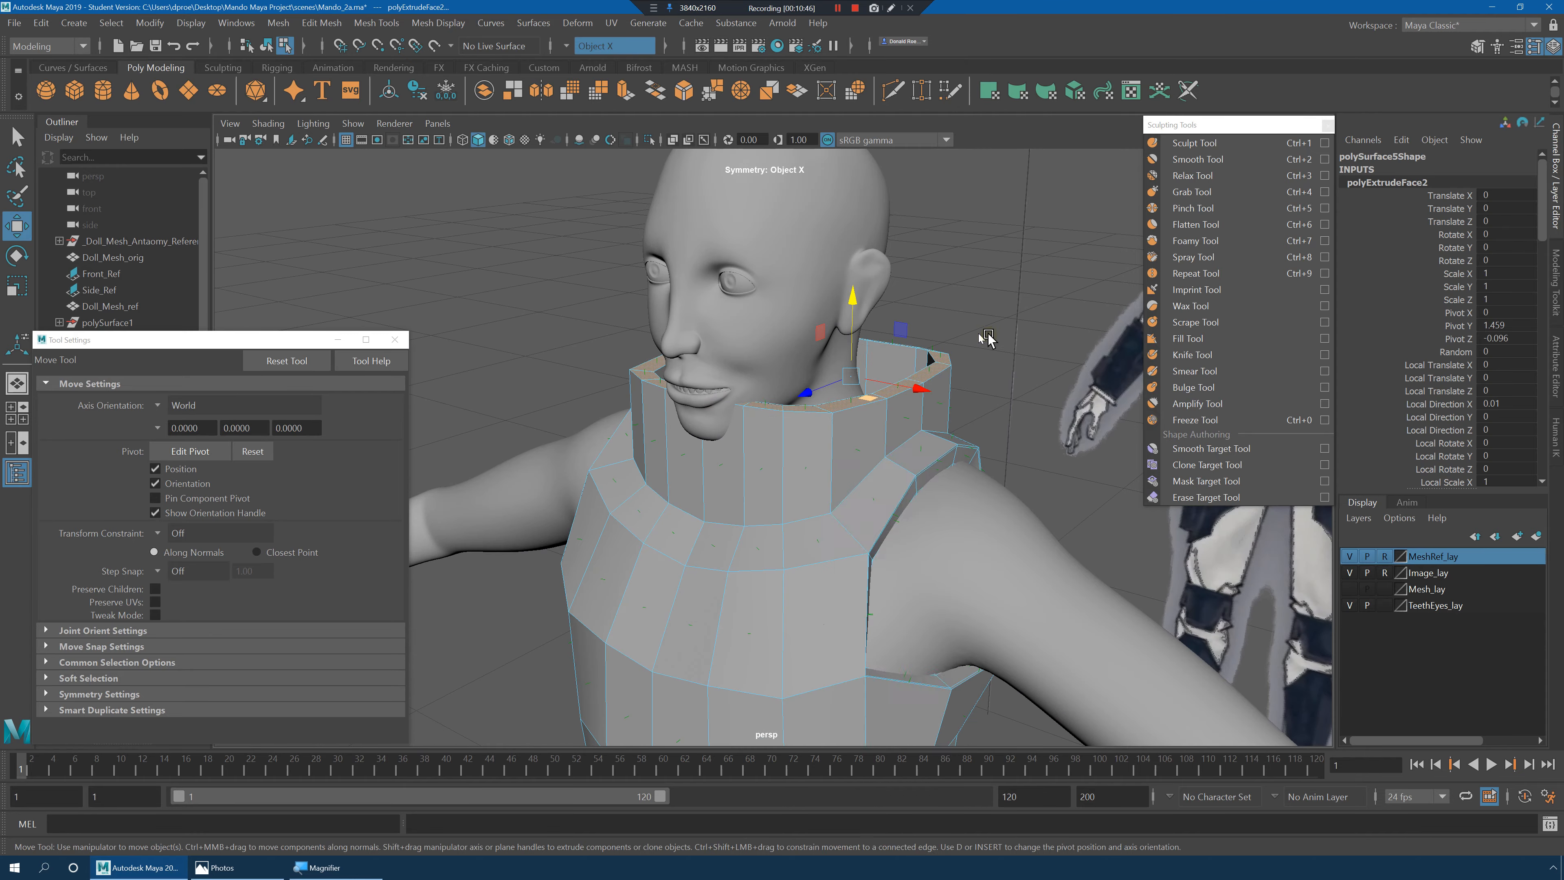
key("F8")
left_click(987, 339)
right_click_drag(987, 339, 813, 523, "alt")
middle_click_drag(813, 524, 880, 451, "alt")
left_click_drag(880, 450, 829, 463, "alt")
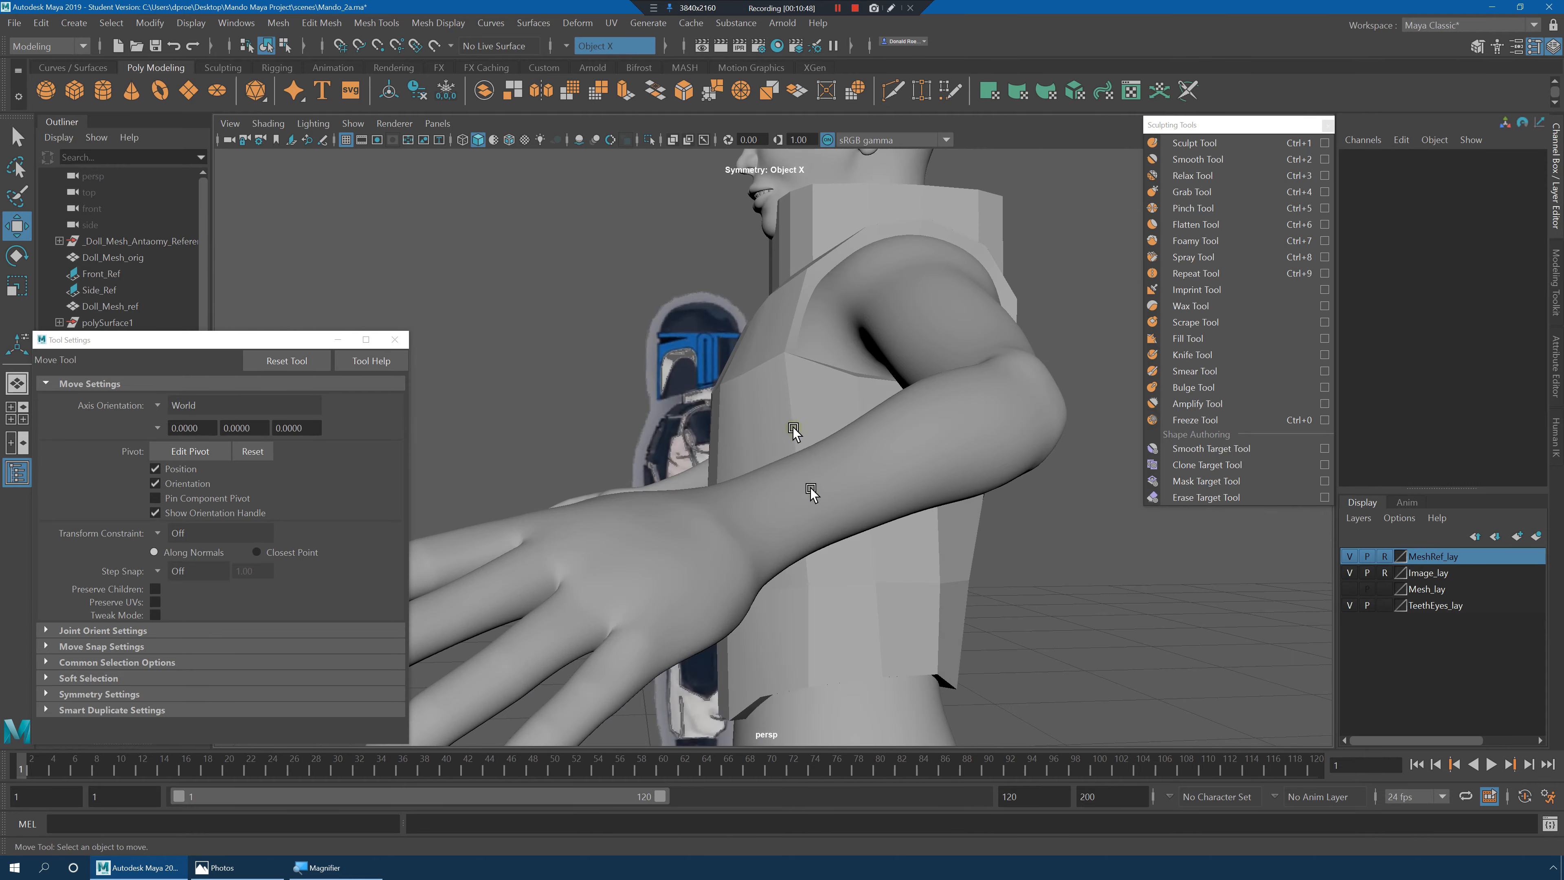
left_click(769, 389)
right_click_drag(769, 389, 804, 413, "alt")
key("4")
mouse_move(803, 413)
left_mouse_down("alt")
mouse_move(895, 482)
mouse_move(911, 474)
mouse_move(894, 454)
mouse_move(1058, 474)
mouse_move(1020, 455)
mouse_move(911, 451)
left_mouse_up("alt")
key("5")
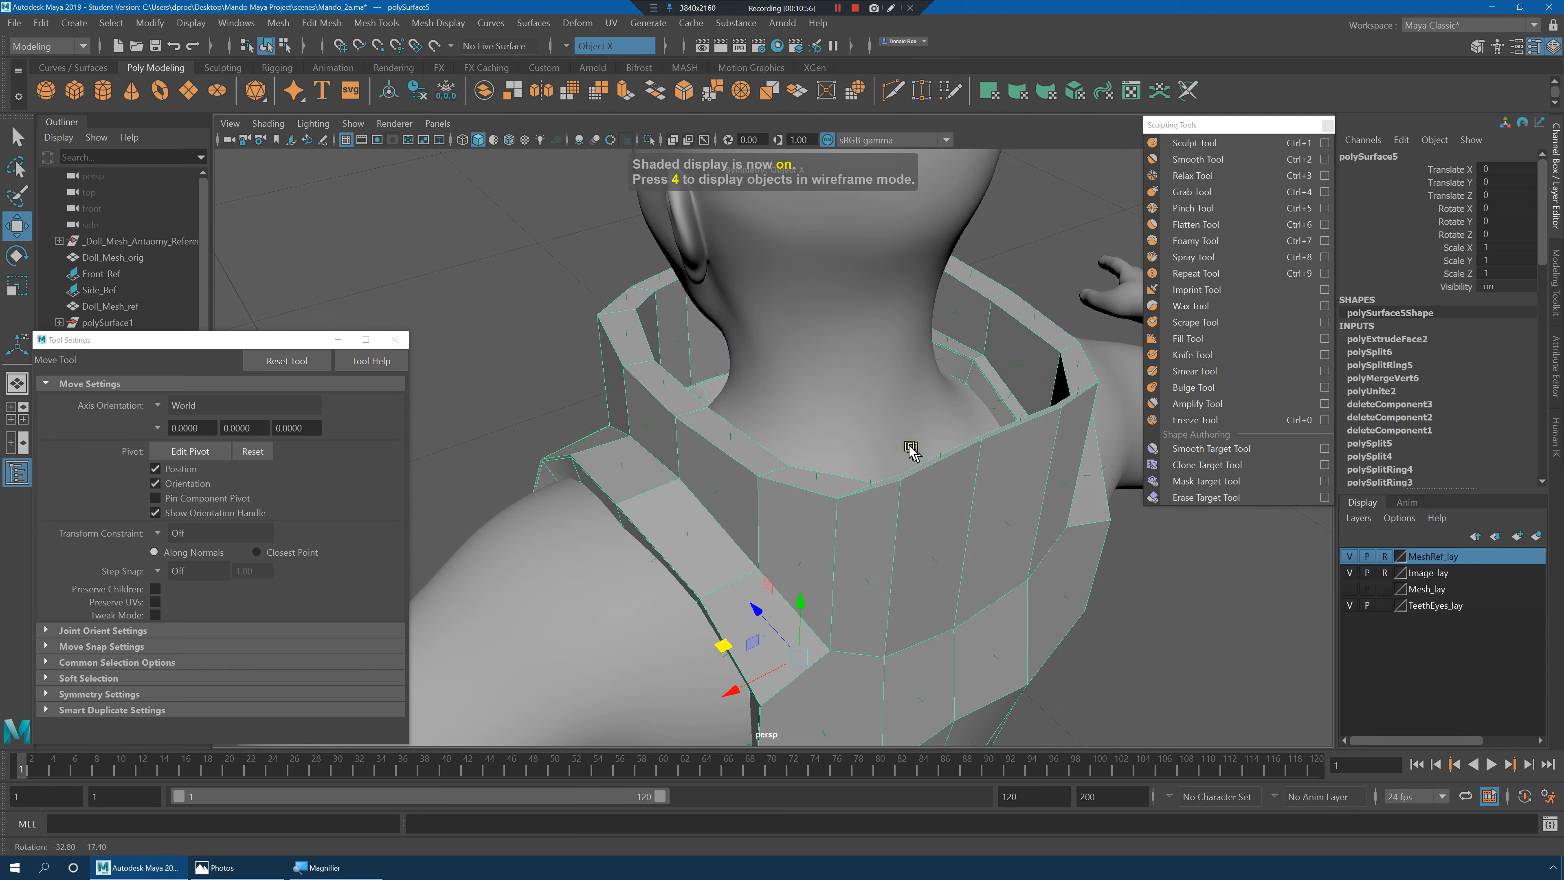
key("[")
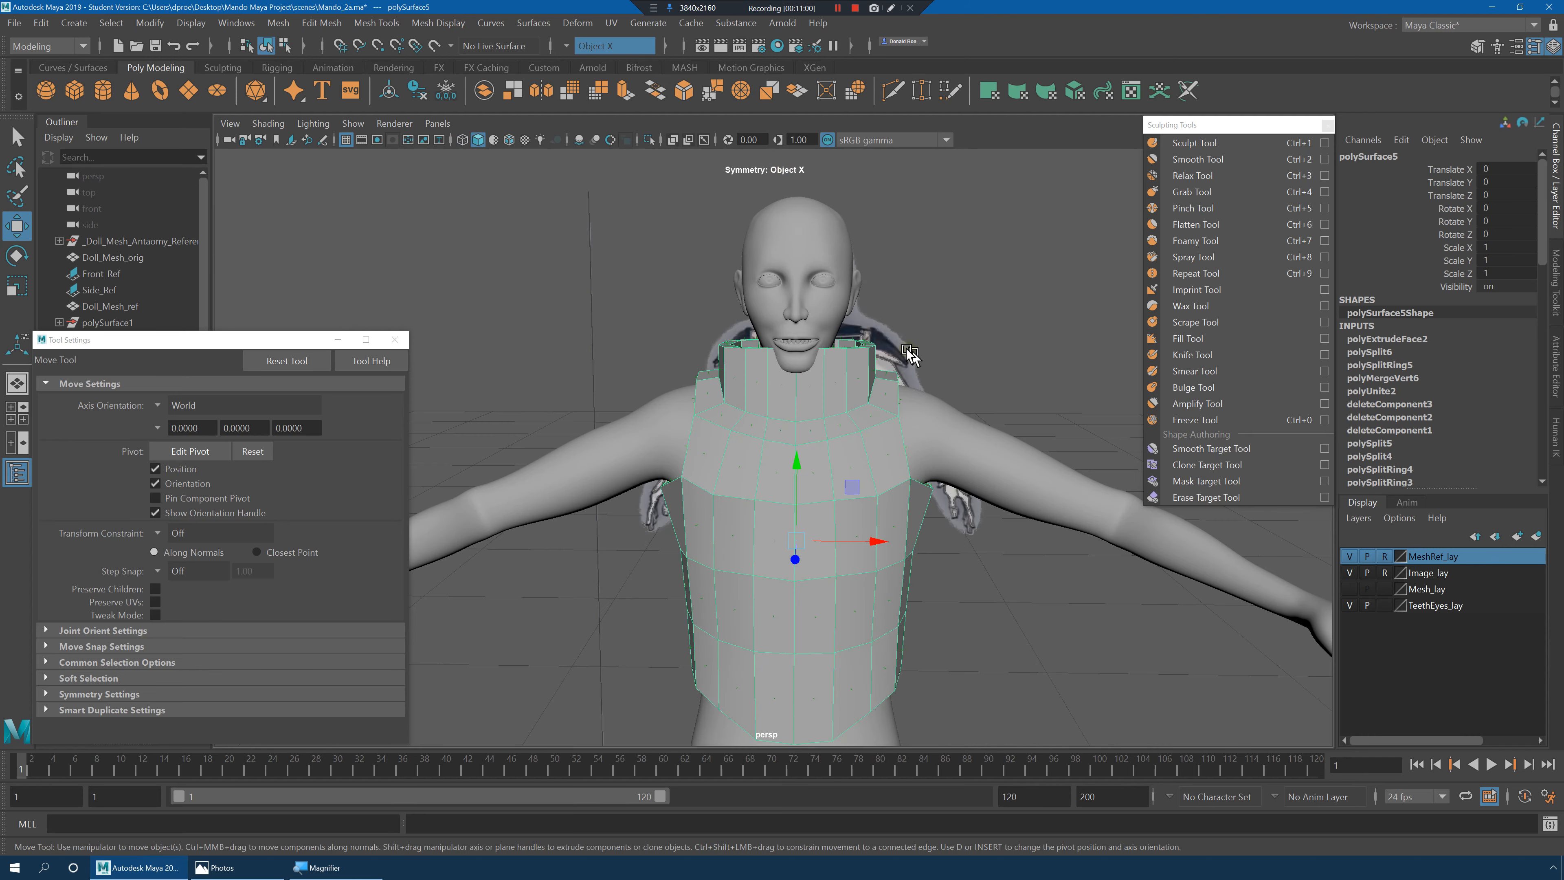
mouse_move(905, 348)
left_mouse_down("alt")
mouse_move(995, 412)
mouse_move(978, 385)
mouse_move(949, 395)
mouse_move(925, 447)
mouse_move(842, 453)
mouse_move(817, 423)
mouse_move(904, 419)
mouse_move(883, 402)
left_mouse_up("alt")
Select all vertices along the collar's top rim and scale them outward so the collar flares away from the neck.
right_click_drag(883, 401, 824, 396)
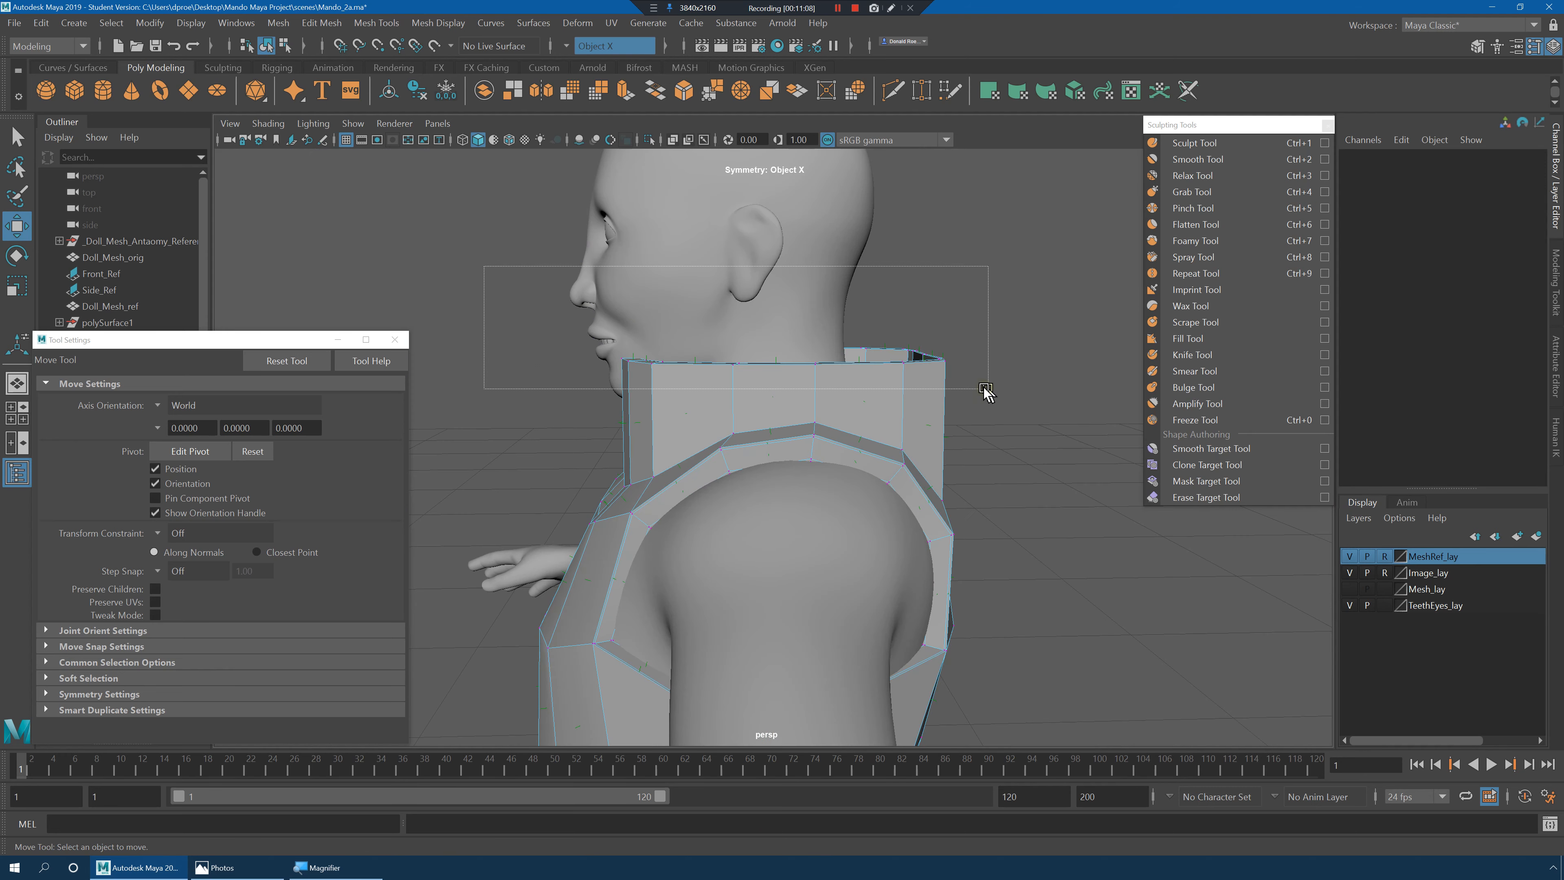
left_click_drag(985, 392, 985, 392)
left_click_drag(986, 392, 841, 370, "alt")
right_click(844, 370)
right_click_drag(836, 370, 839, 374)
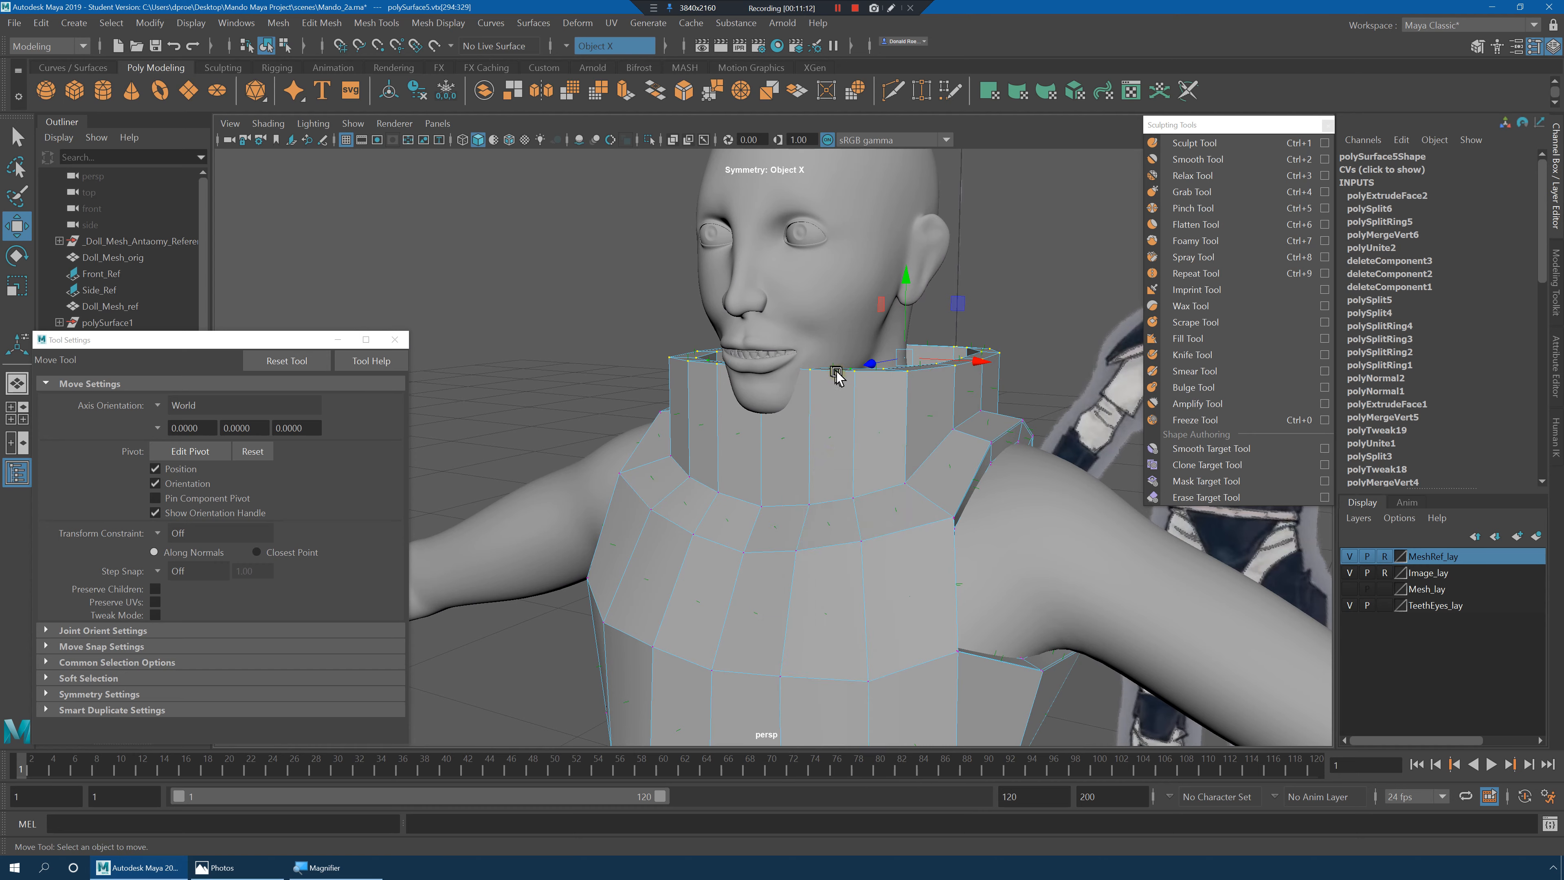
left_click_drag(838, 374, 751, 392, "alt")
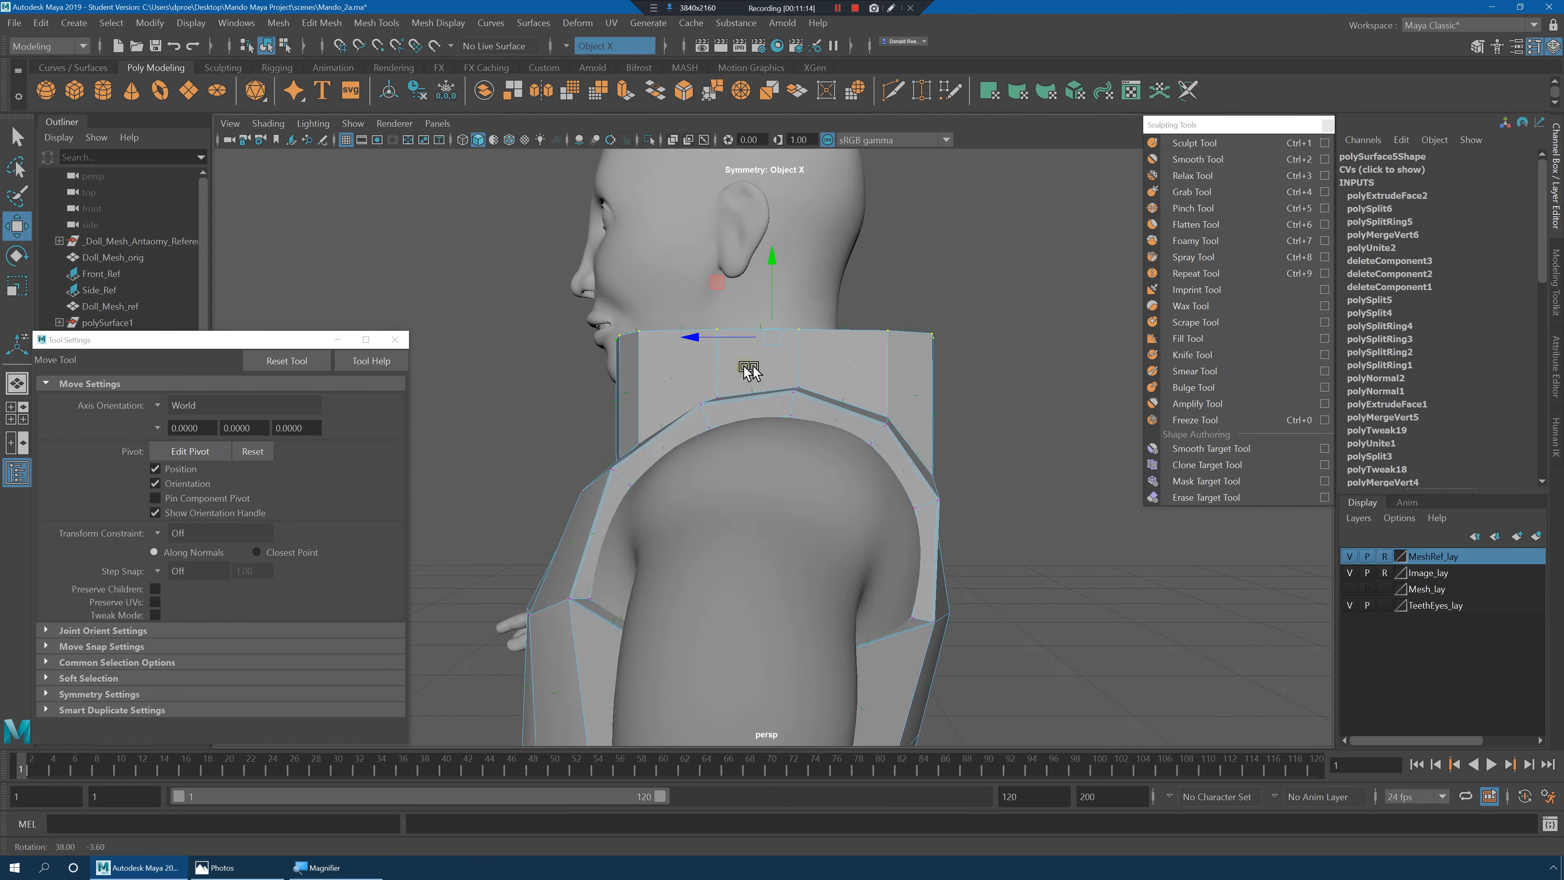
left_click_drag(511, 257, 665, 350)
left_click_drag(962, 373, 923, 395, "alt")
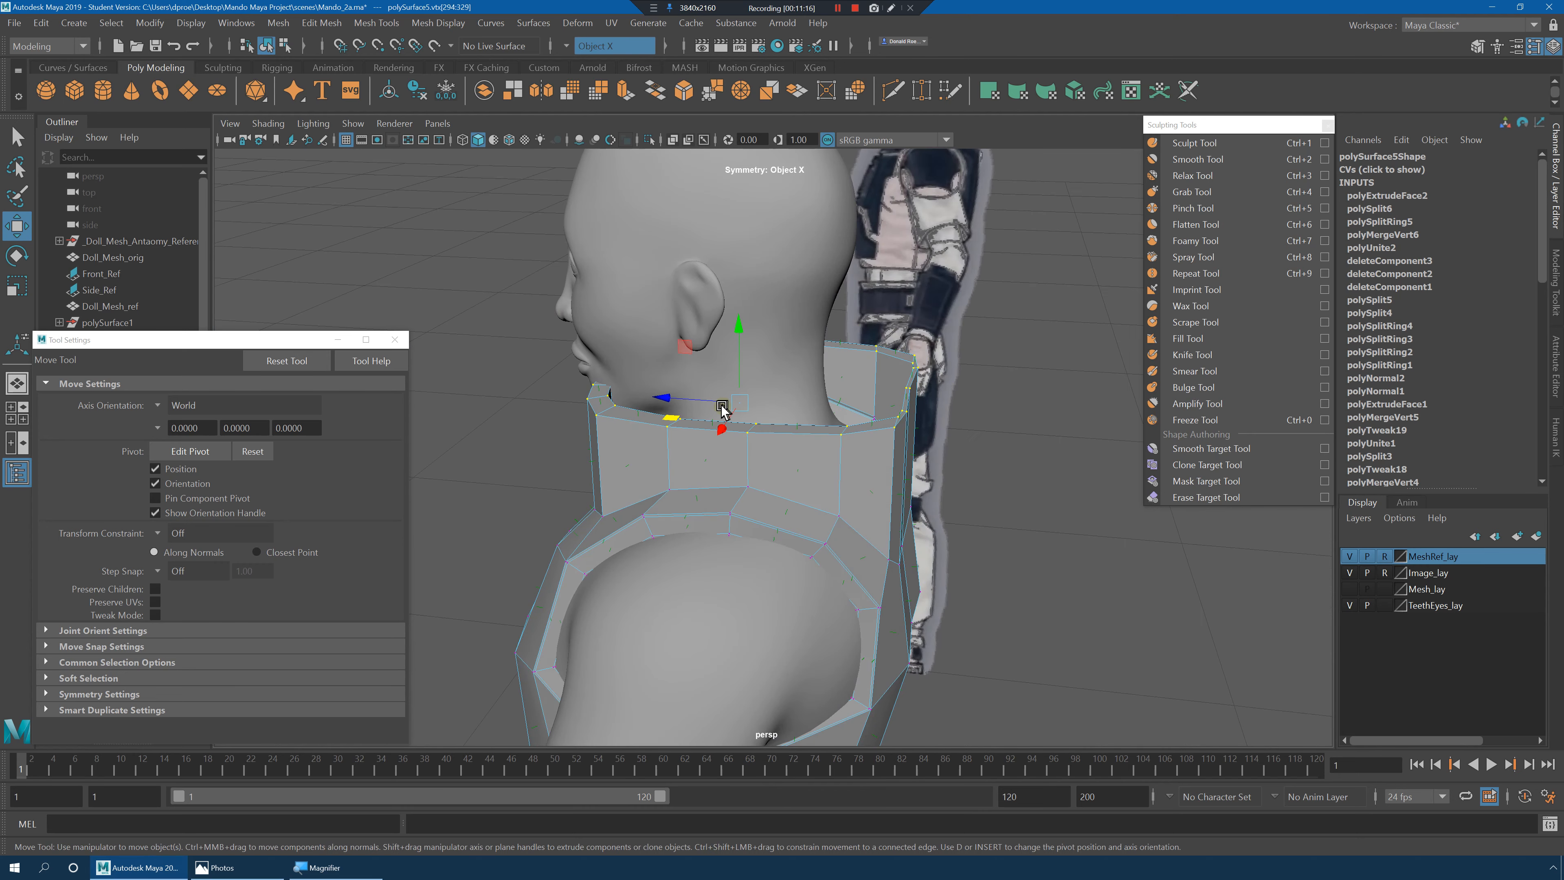
key("r")
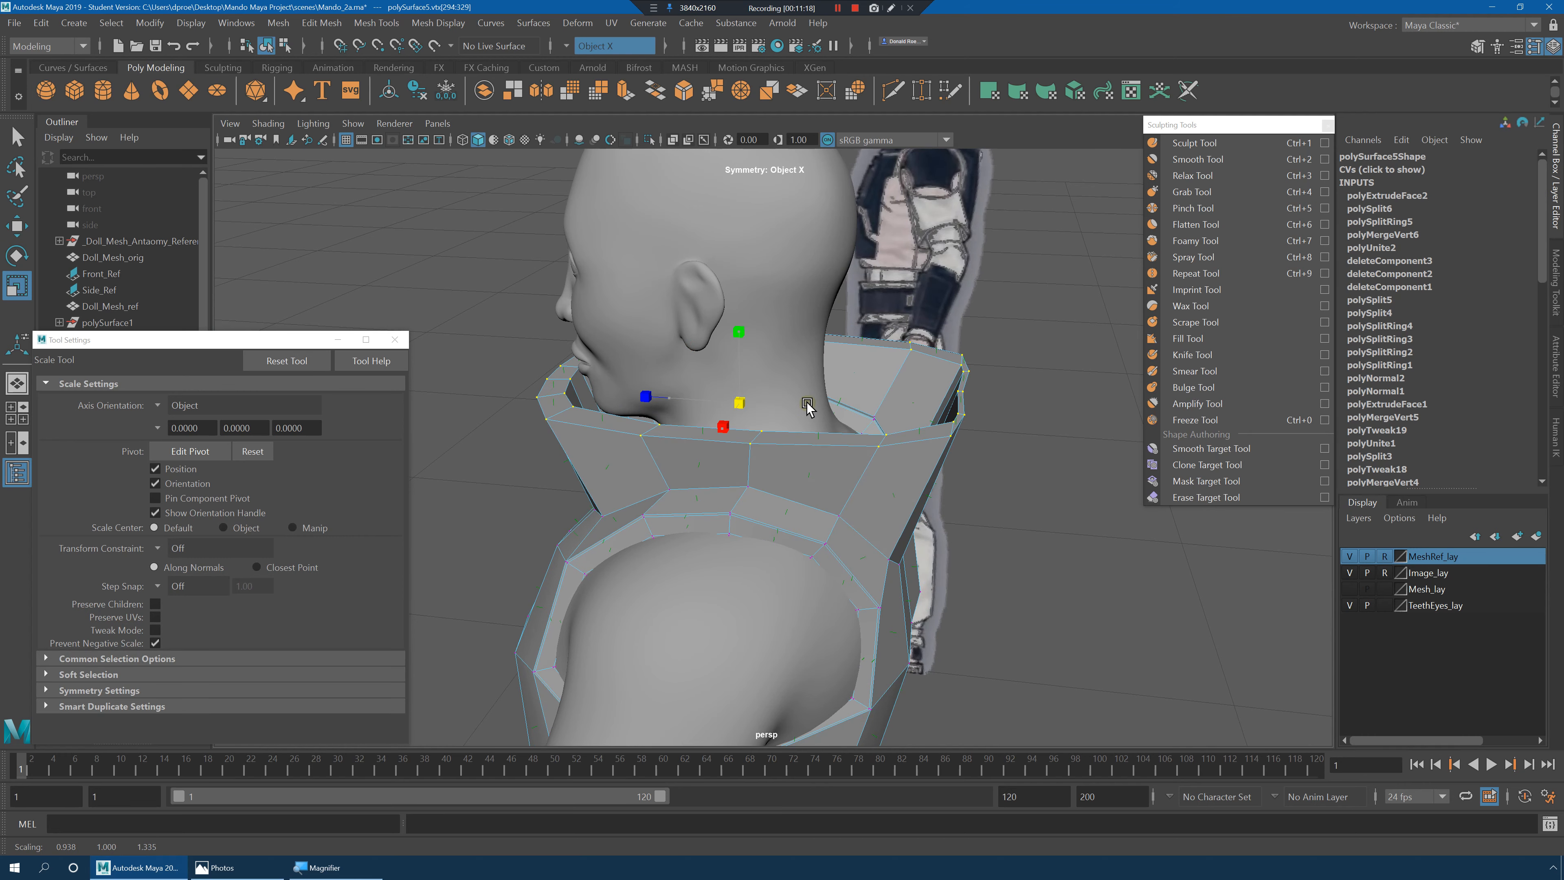
left_click_drag(770, 406, 1035, 436, "alt")
Select the mirrored vertex pair at the rear of the collar's base and move it backward with Object X symmetry.
key("w")
scroll(1034, 436, "up", 6)
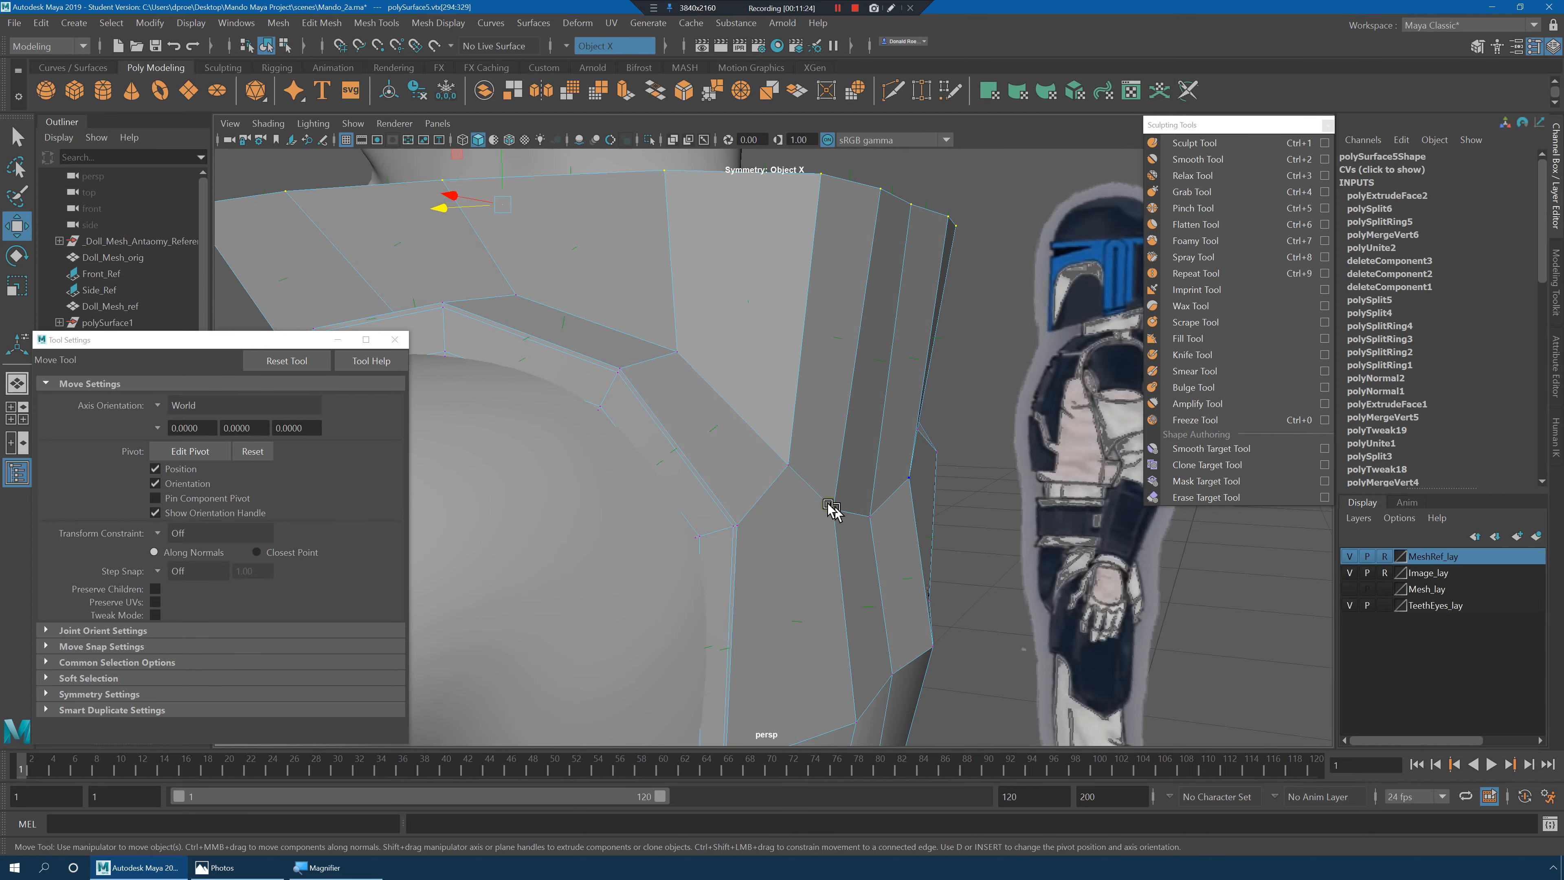
left_click(864, 523)
key("q")
left_click(870, 518)
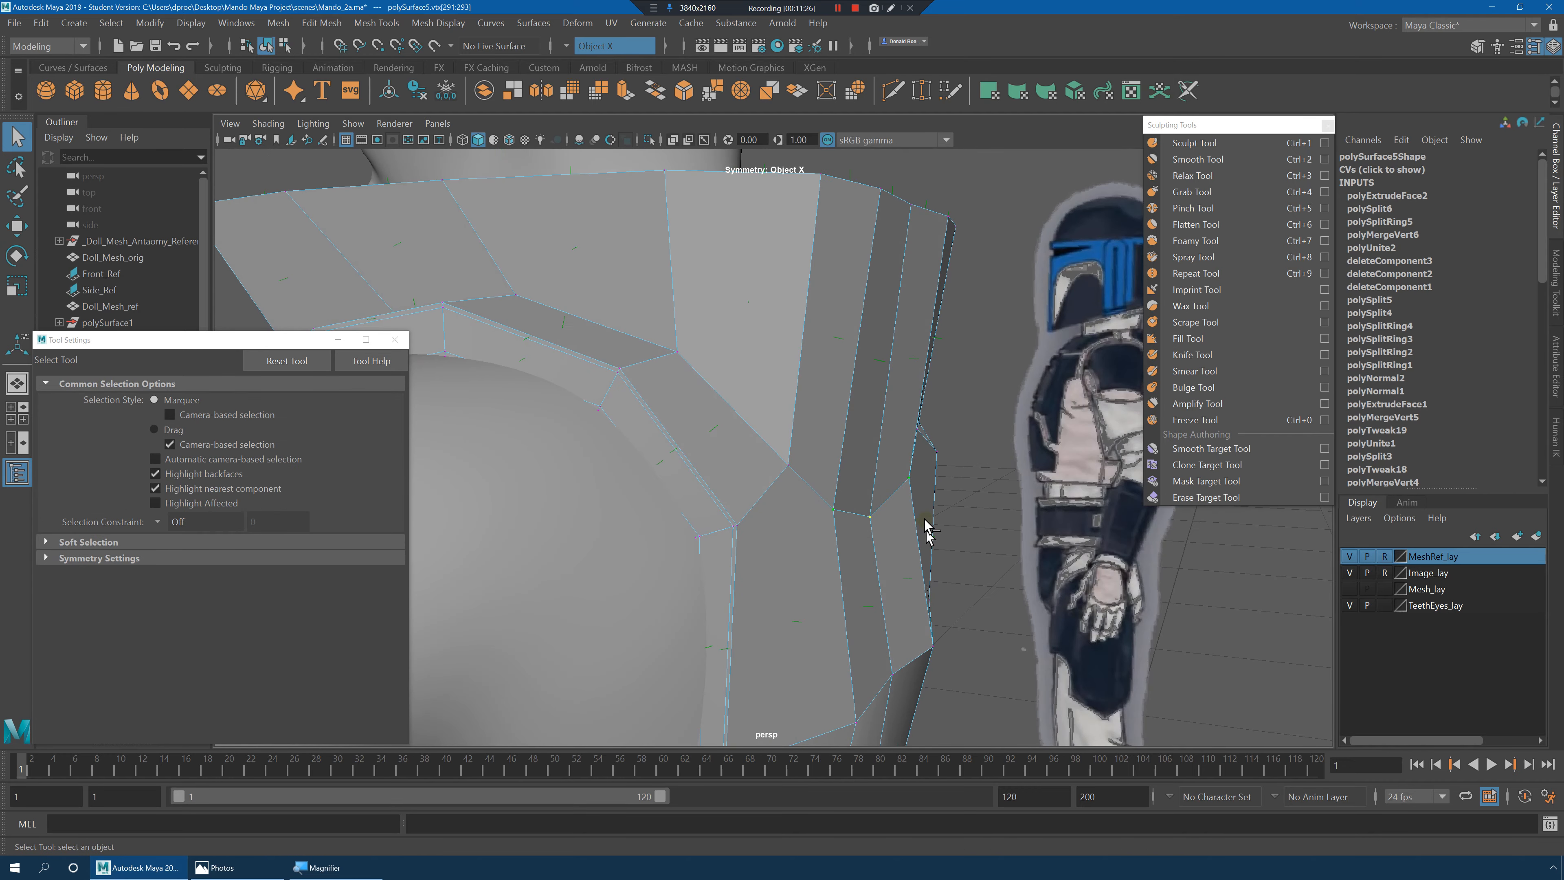
left_click_drag(924, 519, 831, 480, "alt")
key("w")
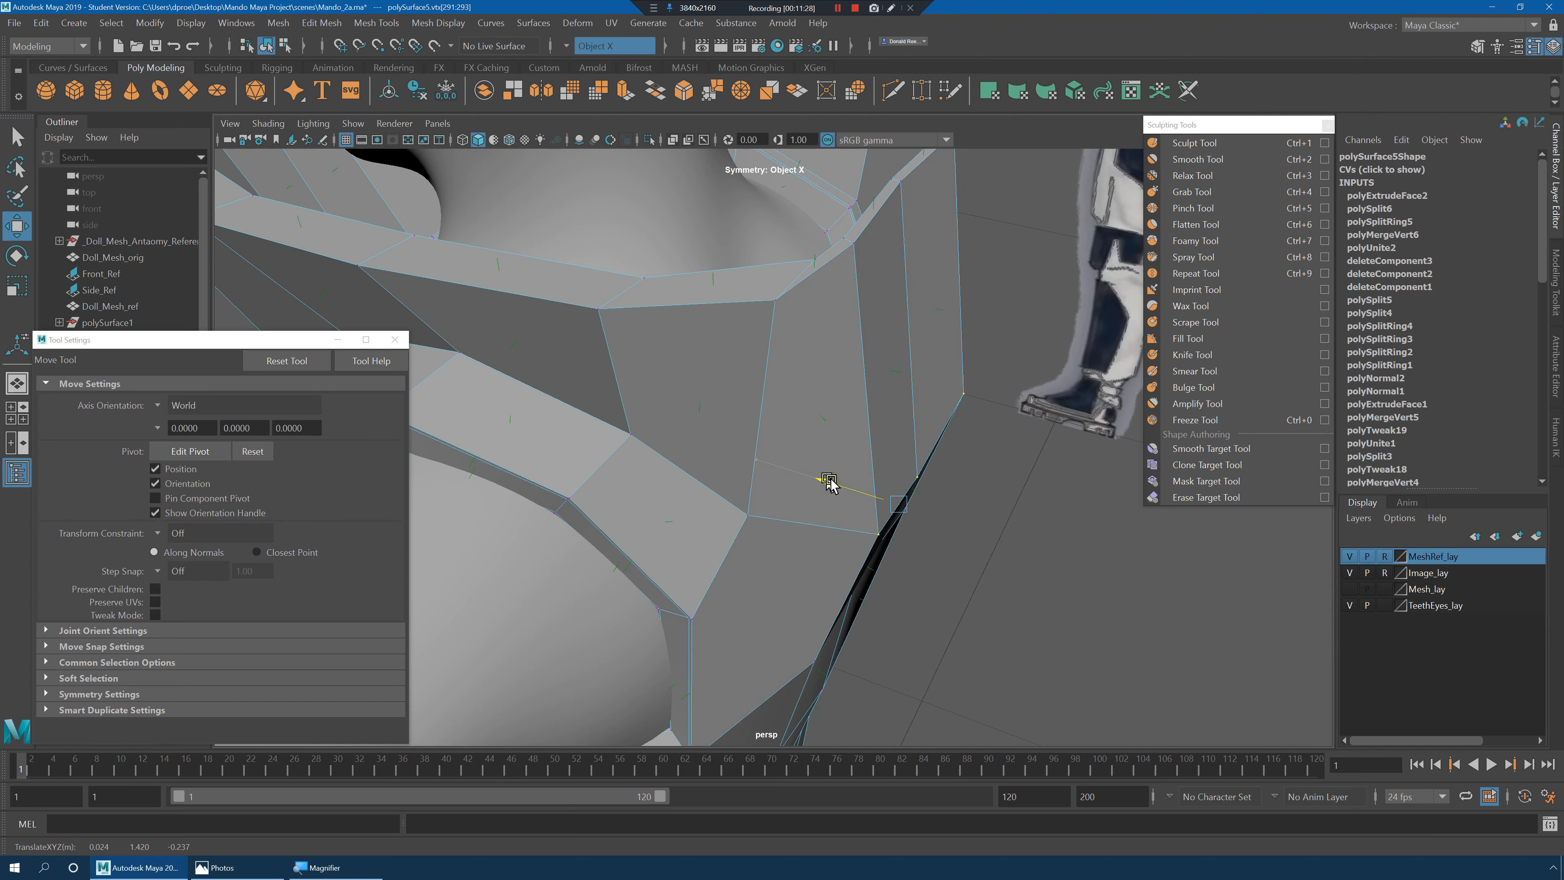
key("ctrl+z")
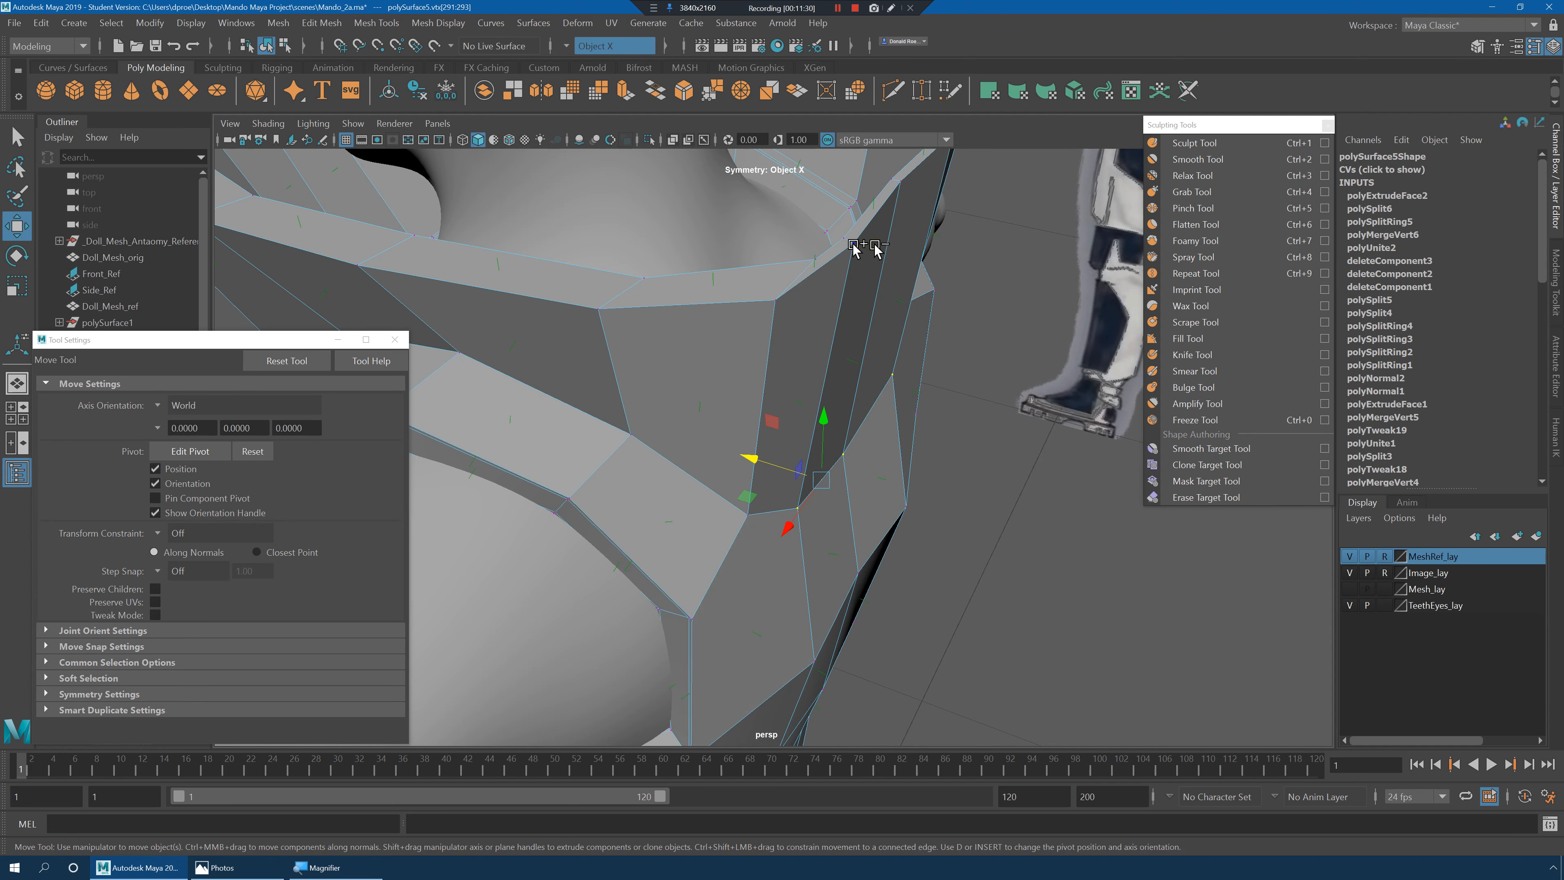
left_click_drag(876, 250, 915, 299, "alt")
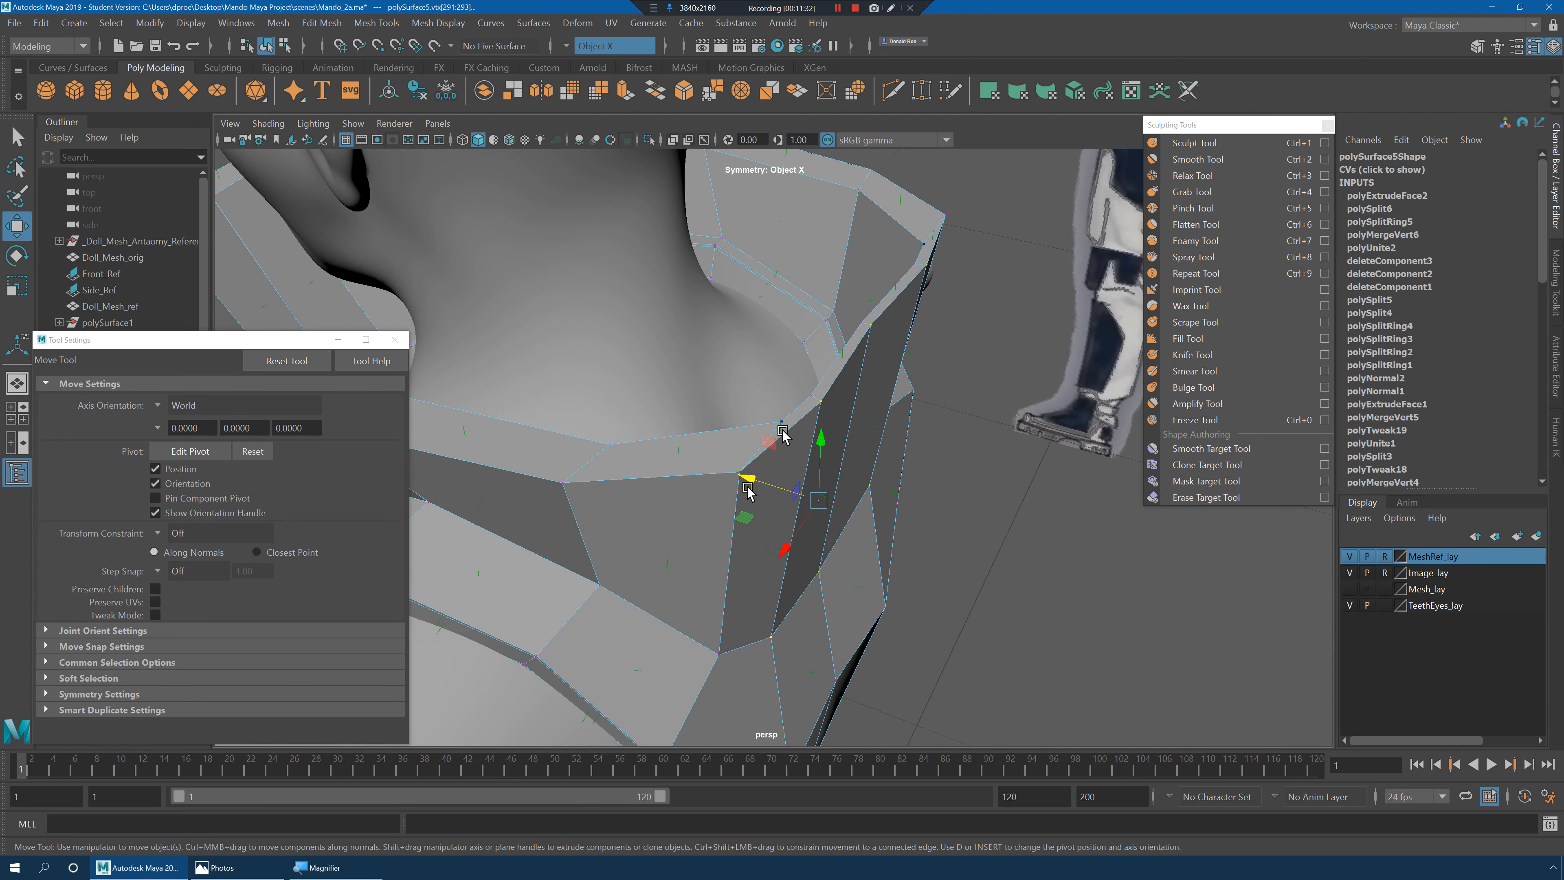
left_click_drag(748, 490, 943, 531)
Reposition the vertices on the collar's rear rim to shape the back of its outline around the head.
left_click_drag(928, 337, 949, 454)
scroll(985, 352, "down", 5)
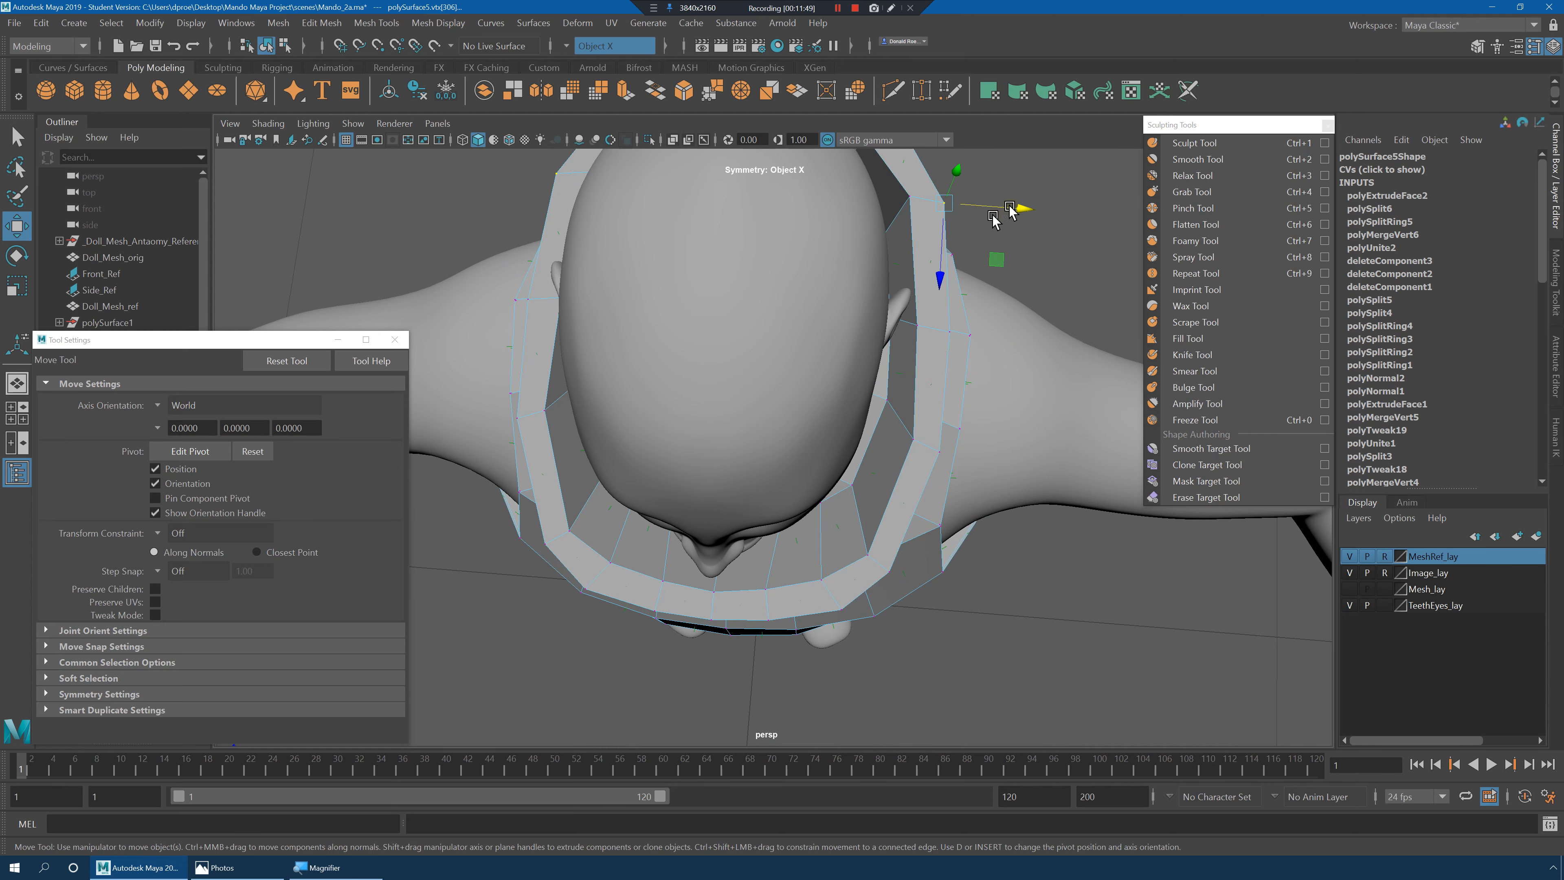
left_click_drag(1017, 206, 952, 417, "alt")
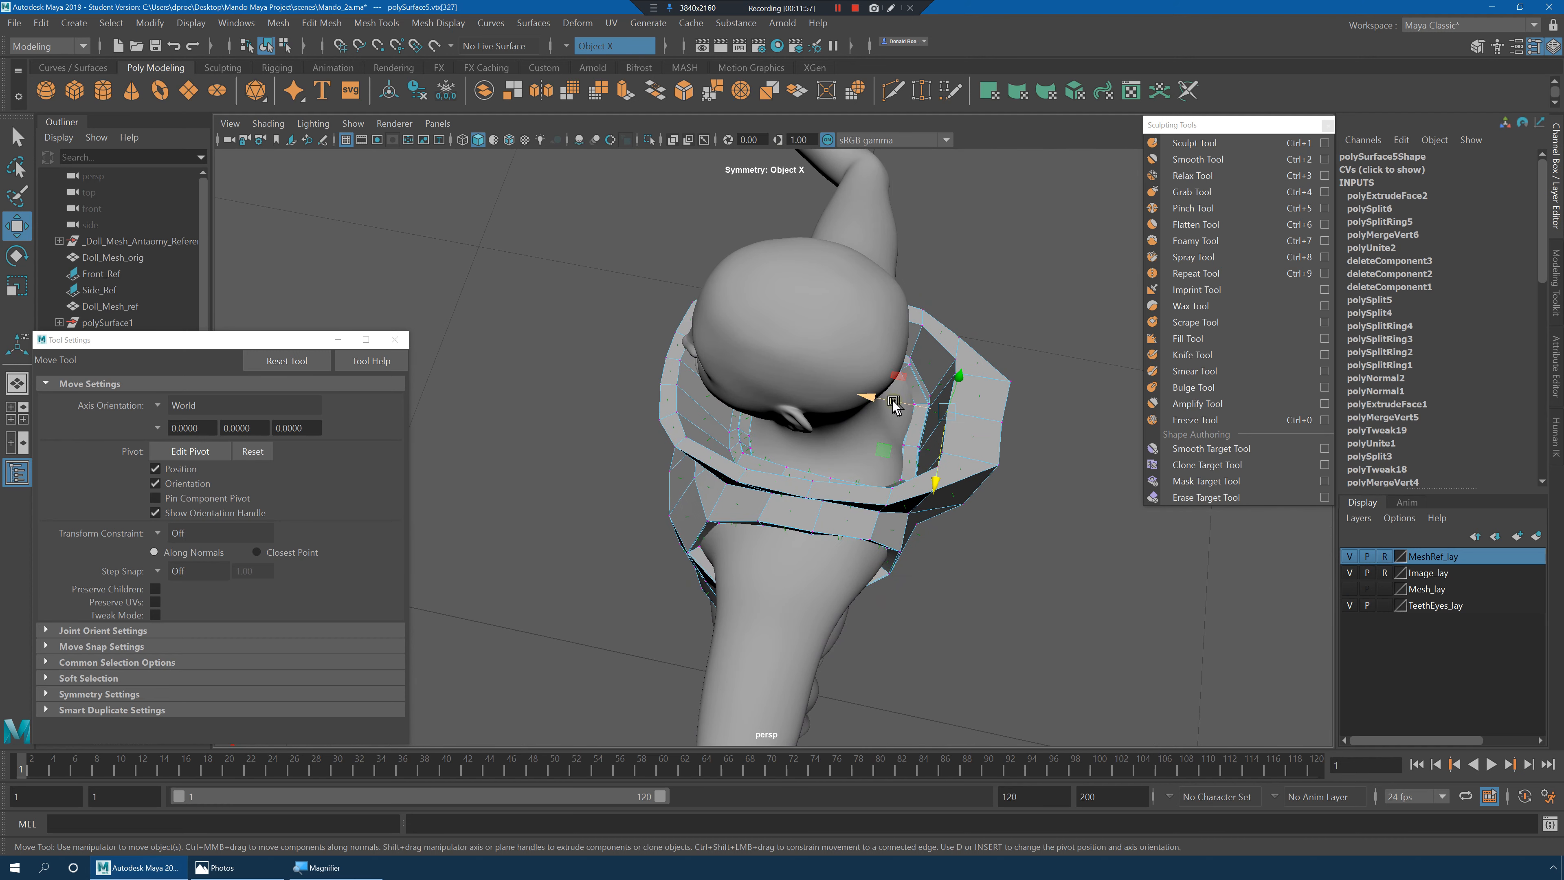
left_click_drag(993, 402, 918, 315, "alt")
left_click_drag(1023, 372, 1024, 374)
left_click_drag(1024, 374, 1030, 400, "alt")
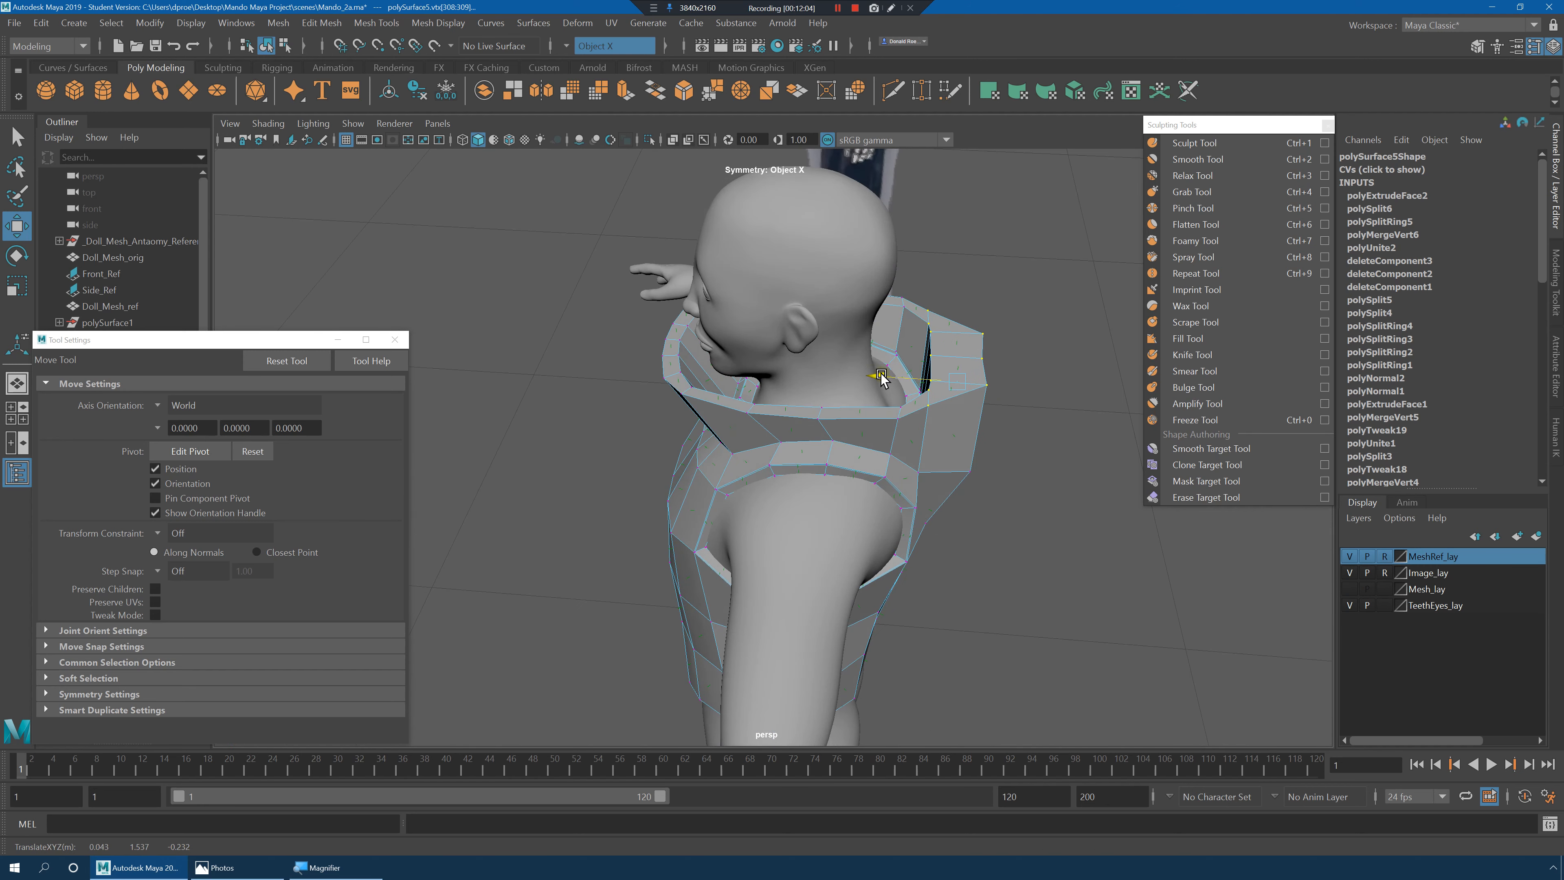
Select the collar's rear rim vertices and move them up so the back stands higher than the front.
left_click_drag(934, 350, 882, 318, "alt")
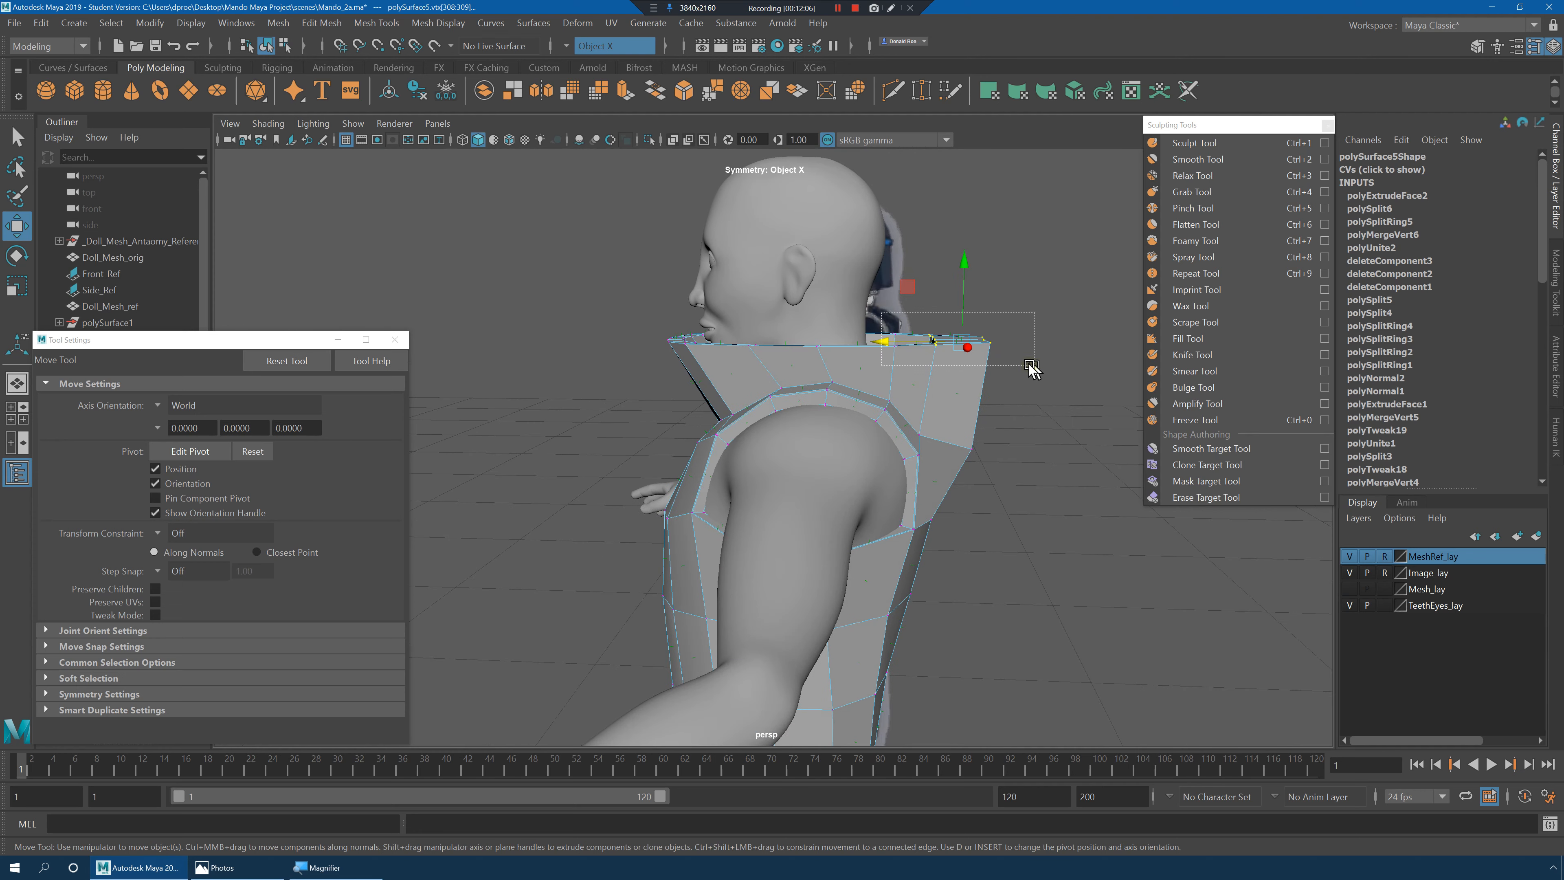
left_click_drag(1031, 368, 1032, 369)
left_click_drag(1033, 370, 852, 347, "alt")
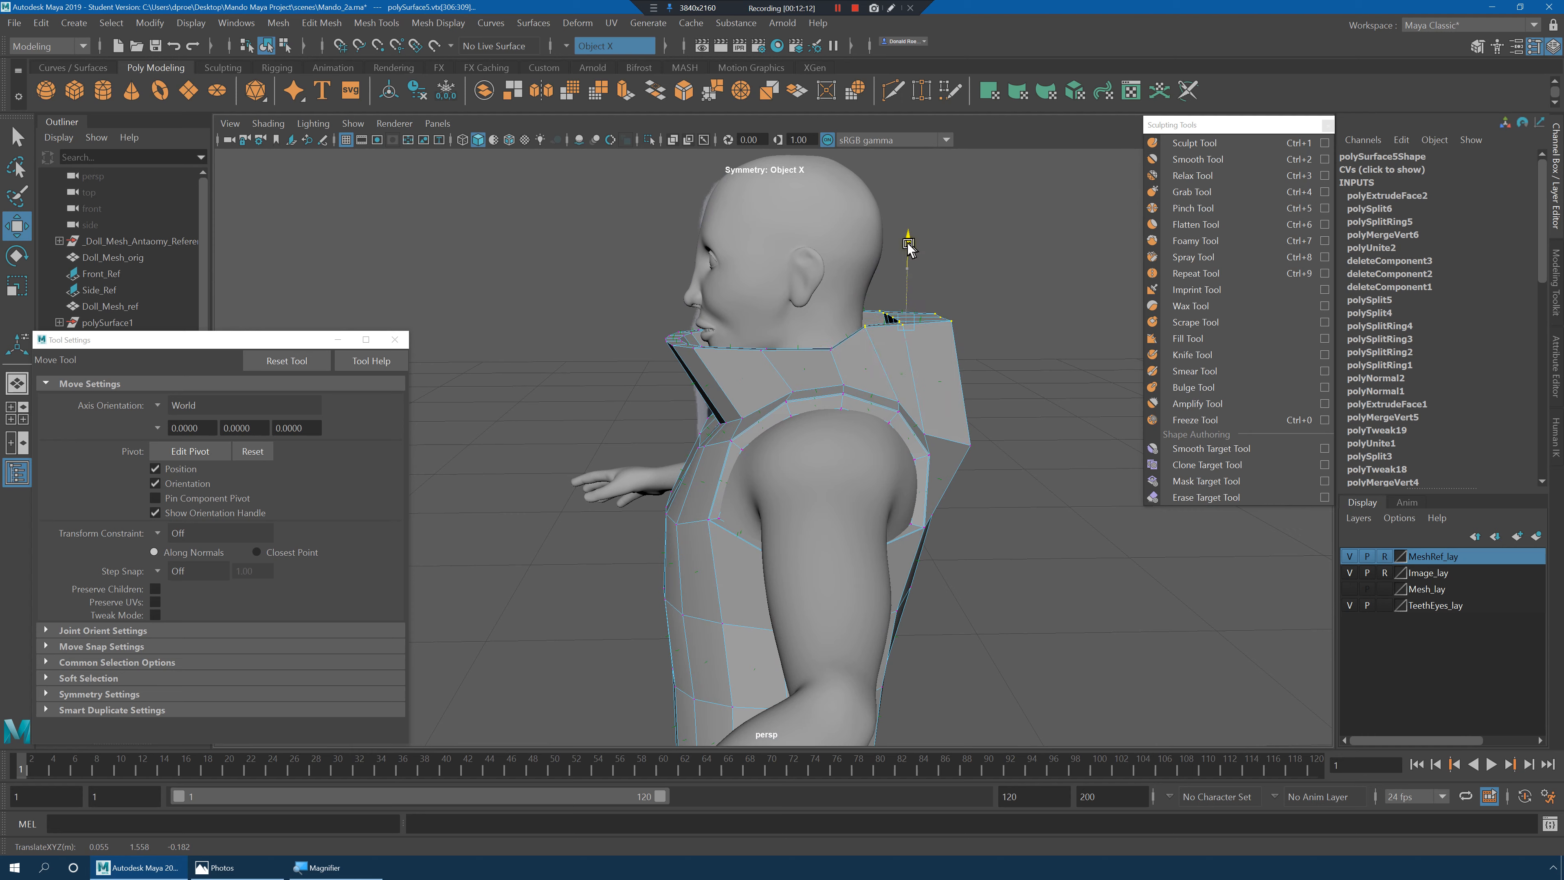
Tilt the raised rear rim vertices with the Rotate tool and check the collar's profile in the side view.
key("e")
mouse_move(887, 276)
left_mouse_down("alt")
mouse_move(872, 266)
mouse_move(918, 289)
mouse_move(901, 297)
mouse_move(887, 273)
left_mouse_up("alt")
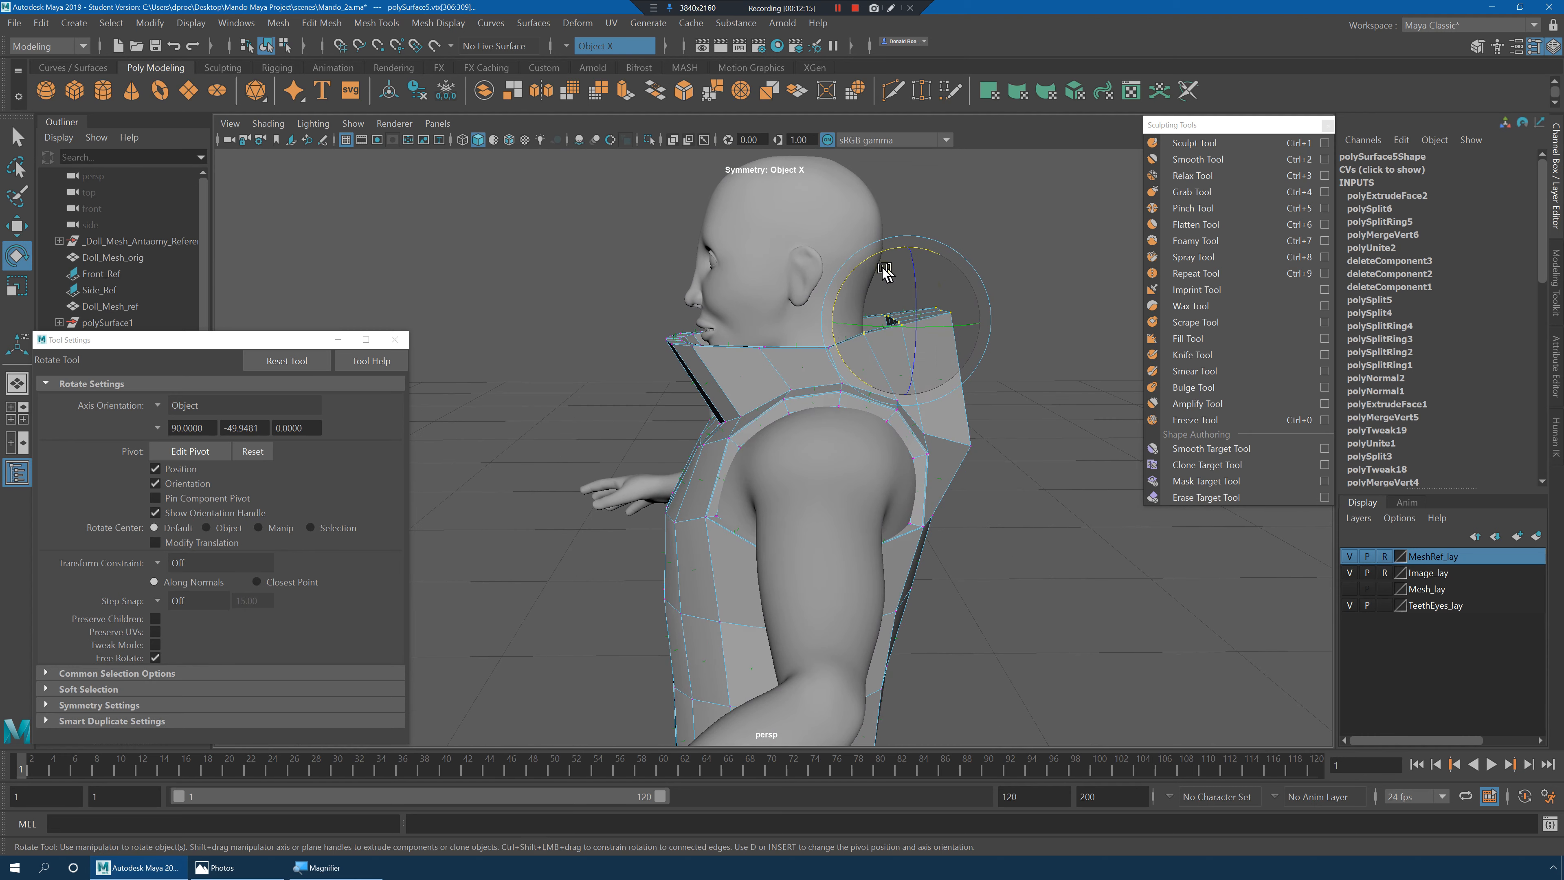
key("space")
key("f")
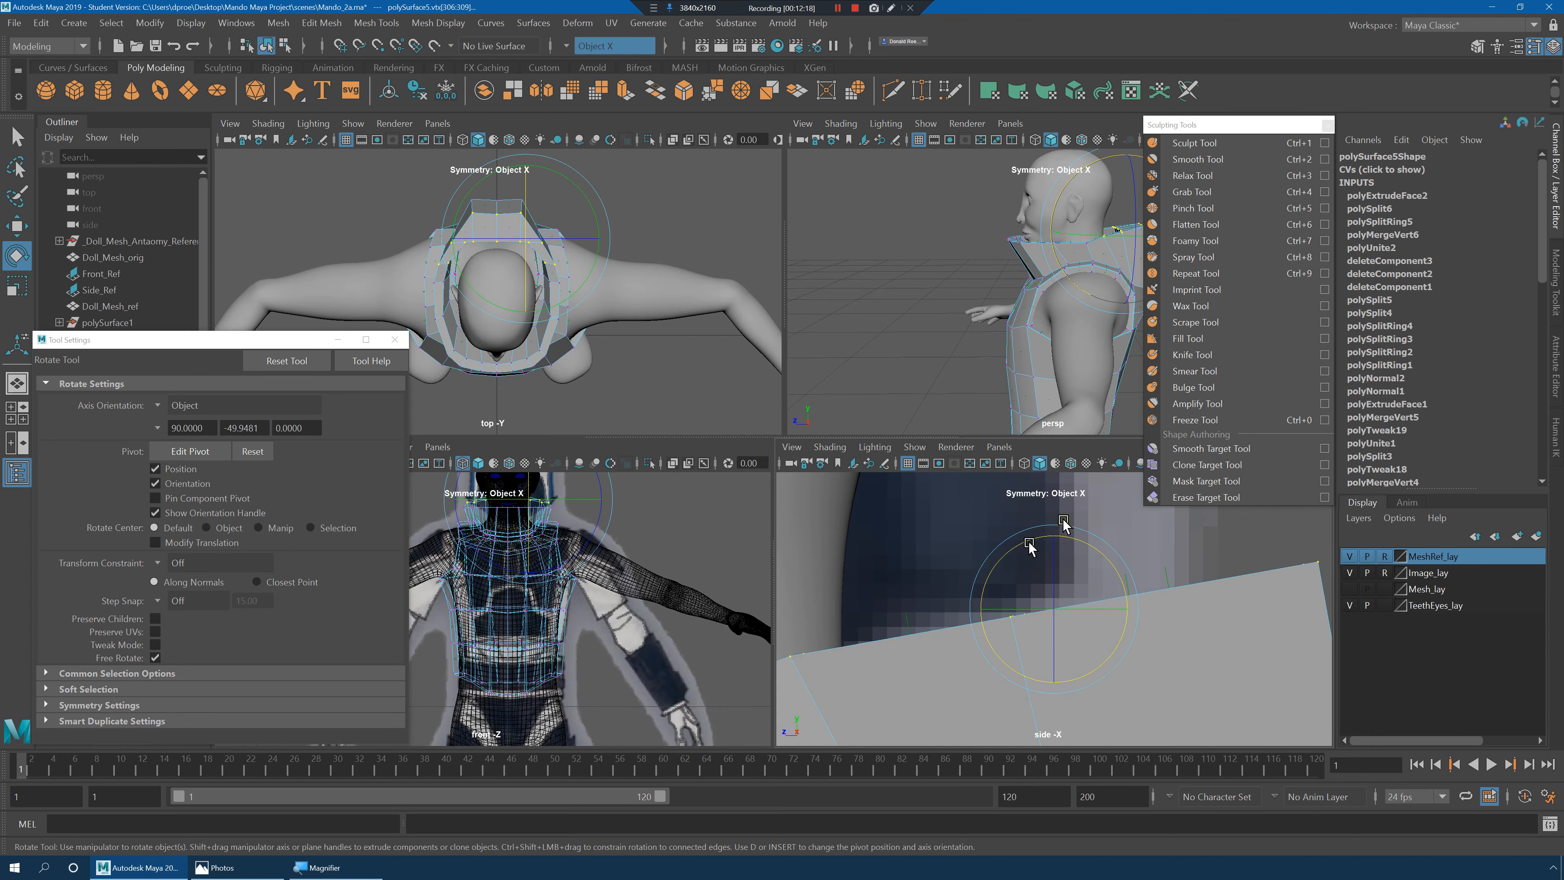
key("space")
right_click_drag(921, 468, 793, 407, "alt")
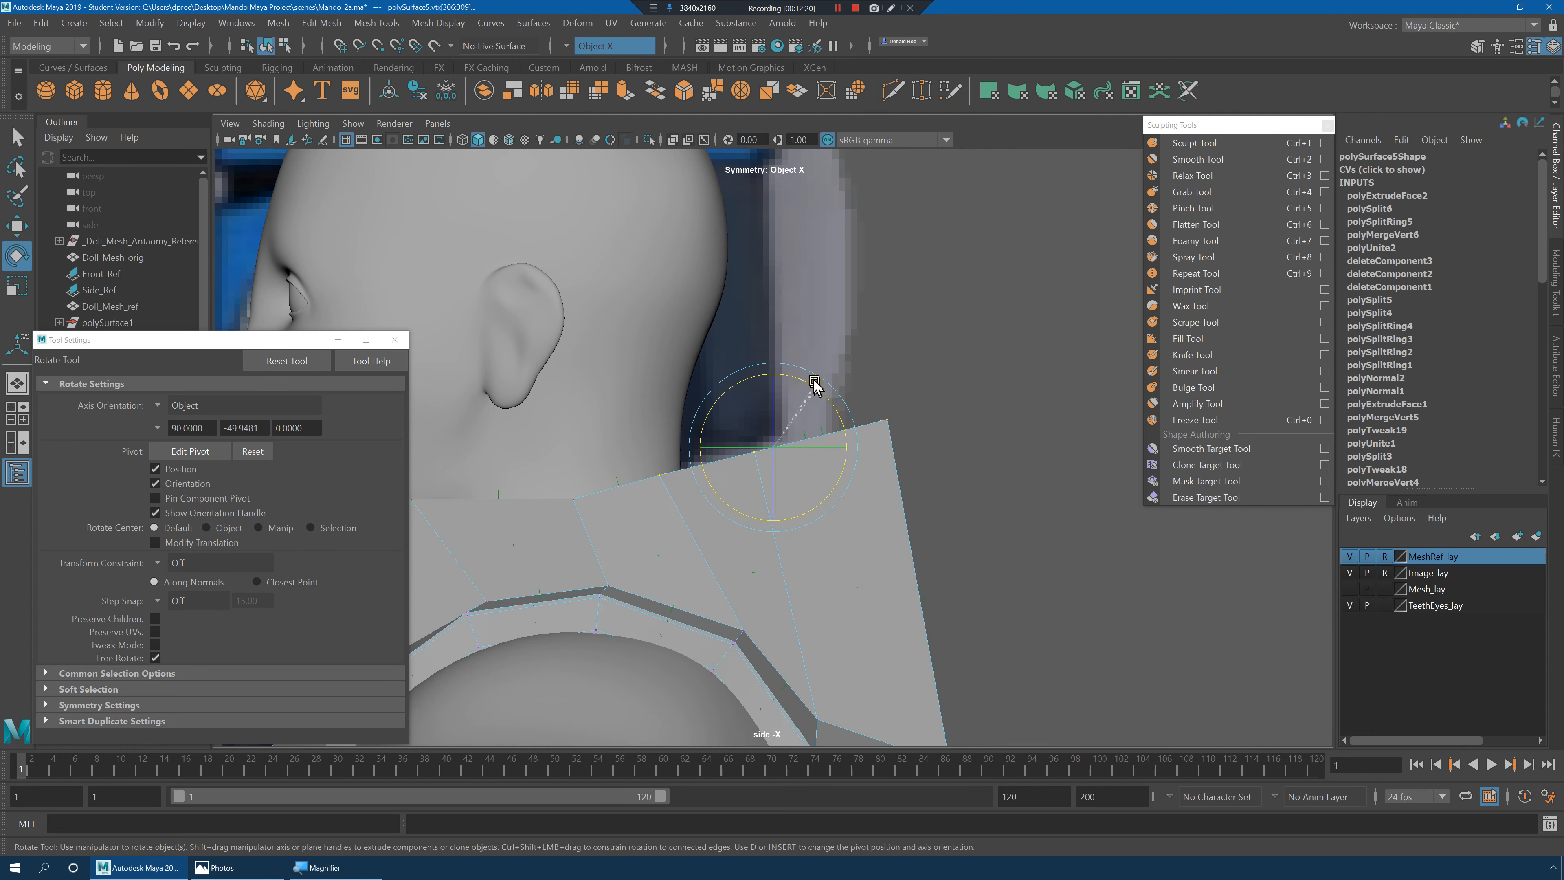
middle_click_drag(796, 447, 1256, 397, "alt")
key("space")
key("space")
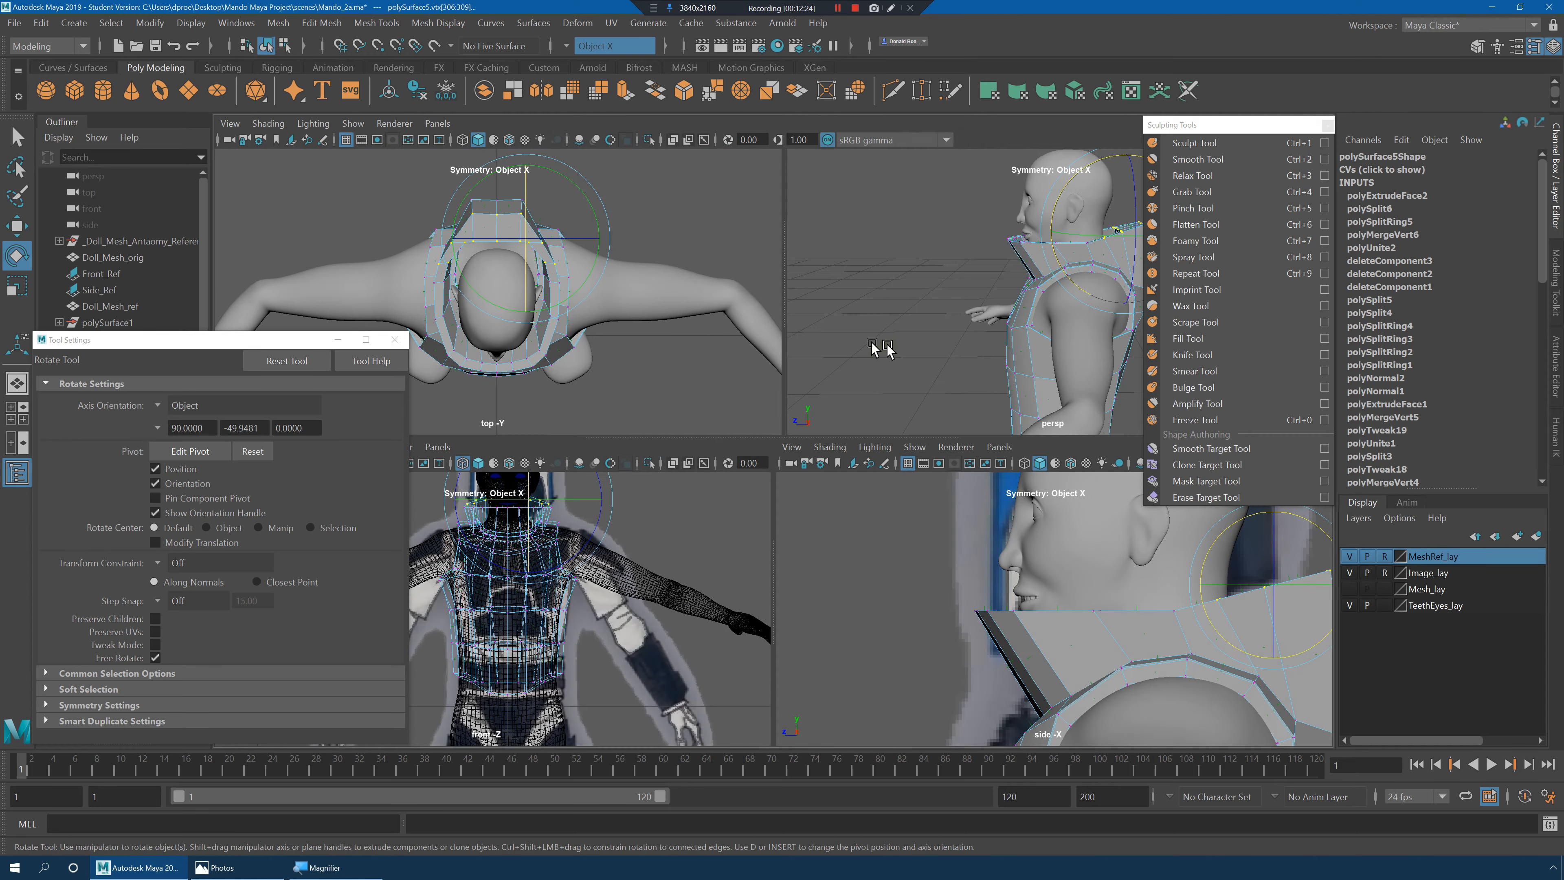
Select mirrored vertices on the front neckline and front rim and move them to shape the collar's front curve.
left_click_drag(638, 394, 775, 419, "alt")
right_click_drag(712, 405, 876, 410, "alt")
left_click(811, 408)
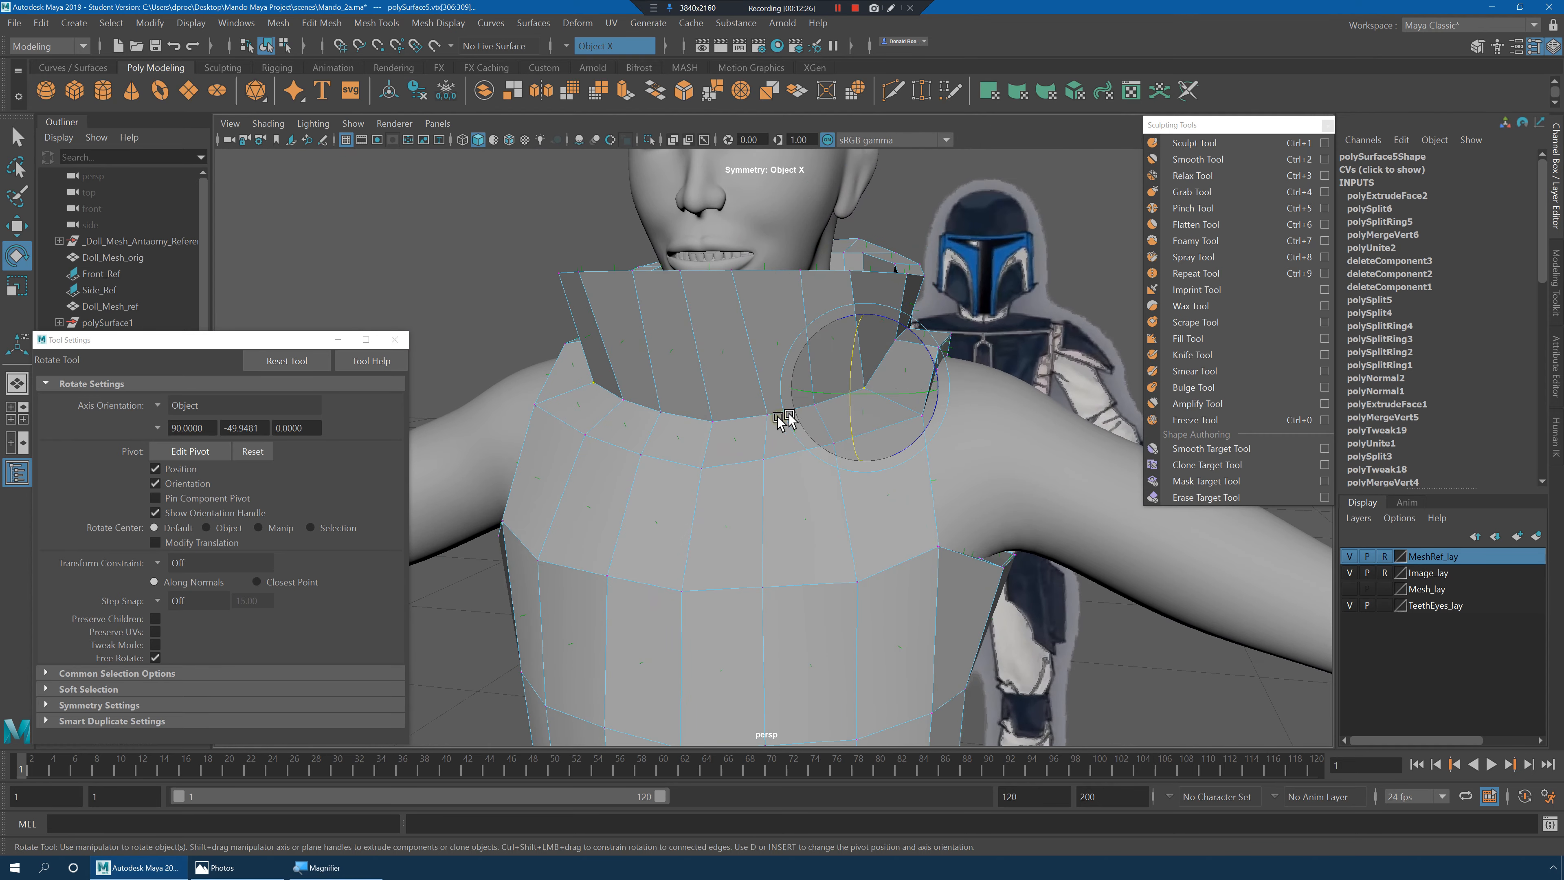
key("q")
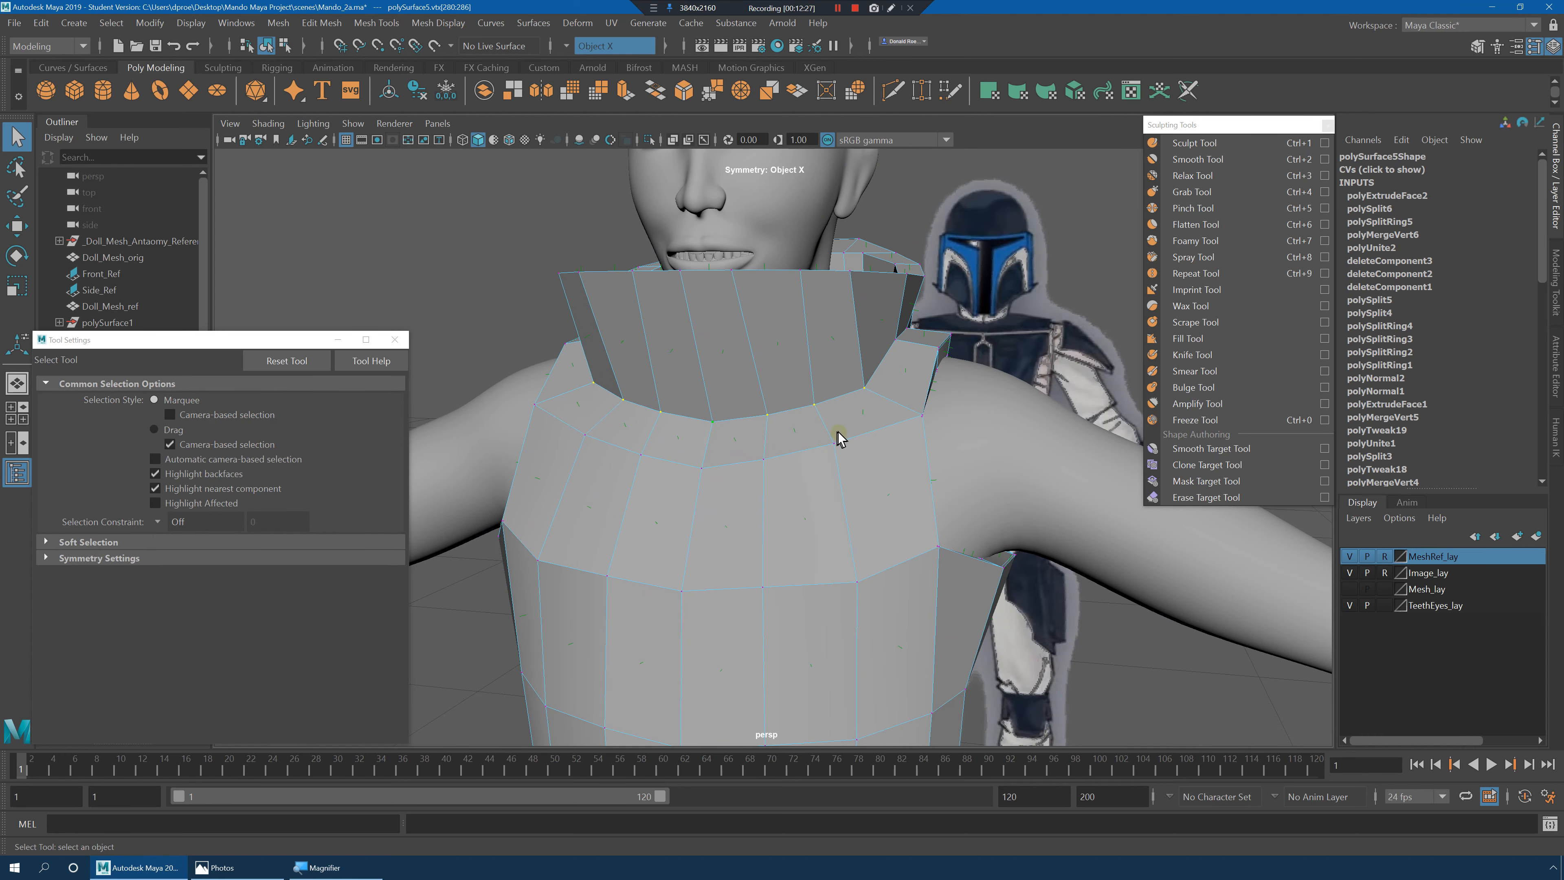
left_click_drag(839, 439, 741, 342, "alt")
key("w")
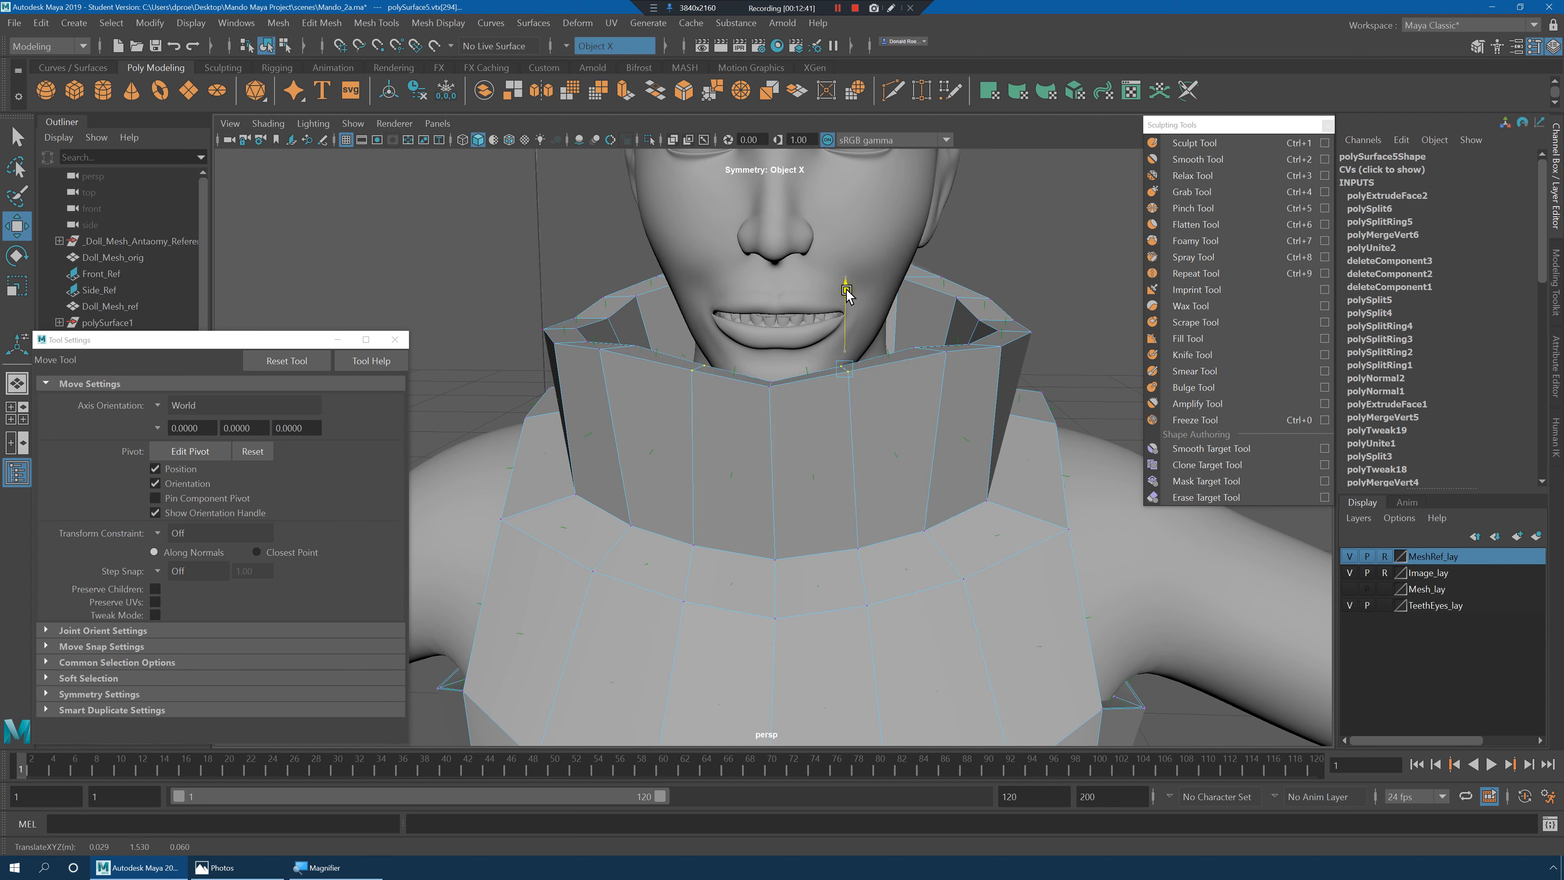
left_click_drag(853, 294, 849, 366, "alt")
Insert two edge loops around the collar to sharpen it, and return the vest to object mode.
mouse_move(629, 336)
right_mouse_down()
mouse_move(544, 307)
mouse_move(659, 292)
mouse_move(565, 363)
right_mouse_up()
key("q")
left_click_drag(610, 327, 935, 412, "alt")
key("q")
right_click(970, 363)
left_click(1064, 353)
right_click_drag(969, 361, 859, 433)
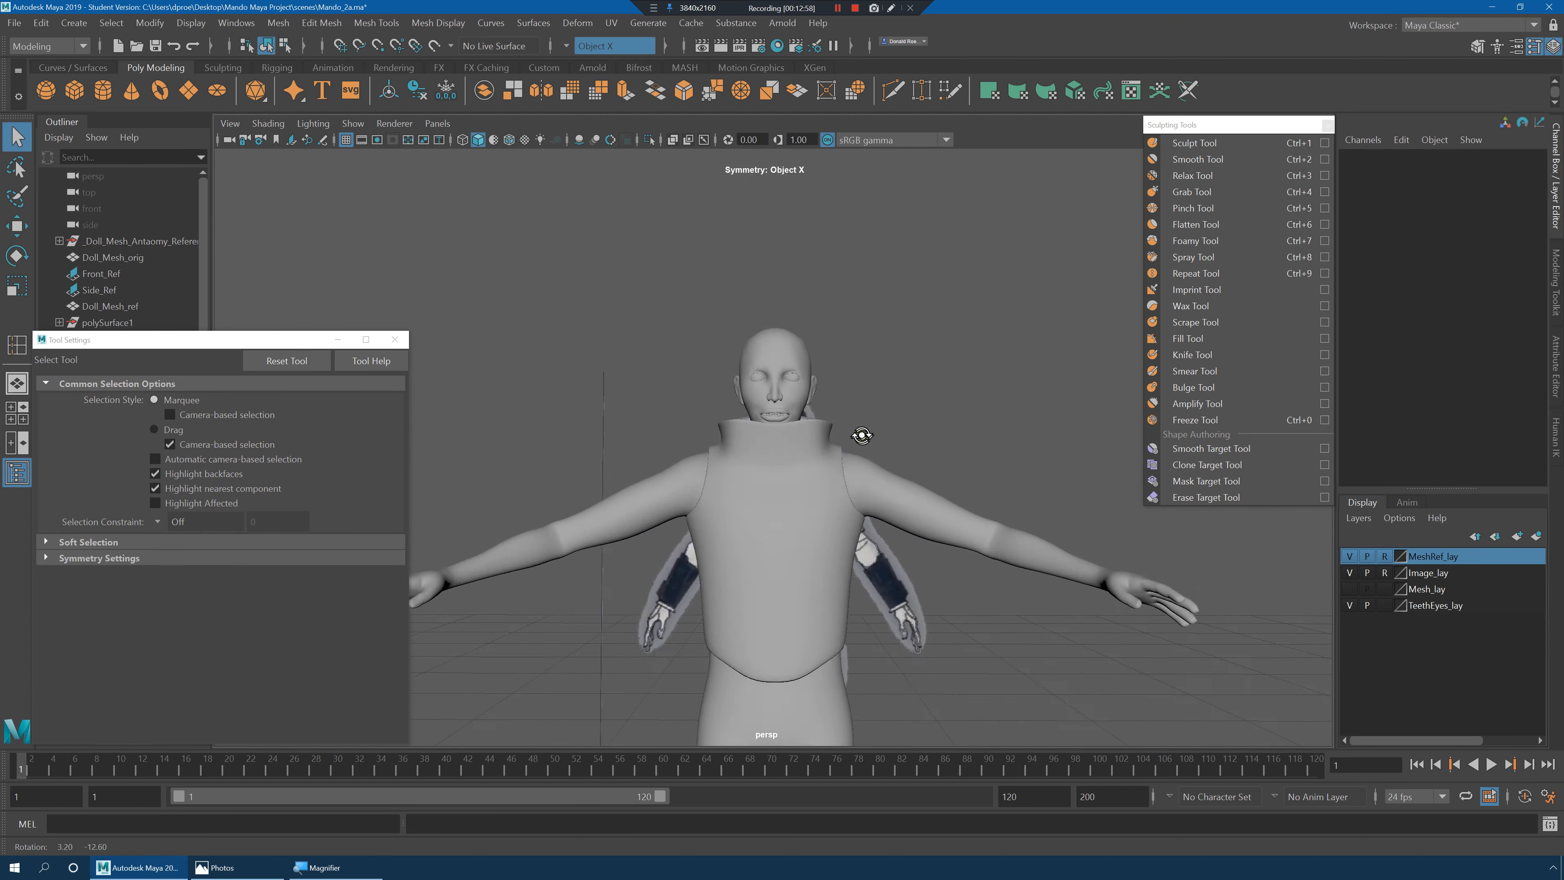
Examine the smoothed vest and collar from several angles, and switch the vest back to its unsmoothed display.
left_click_drag(859, 433, 906, 423, "alt")
right_click_drag(906, 422, 985, 503, "alt")
left_click_drag(917, 465, 900, 483, "alt")
left_click(850, 344)
key("1")
Select the mirrored side vertices on the collar rim and move them vertically to refine the side dips.
left_click_drag(1004, 349, 937, 363, "alt")
right_click_drag(935, 313, 856, 312)
left_click_drag(917, 338, 922, 486, "alt")
left_click(881, 567)
left_click_drag(935, 587, 877, 534, "alt")
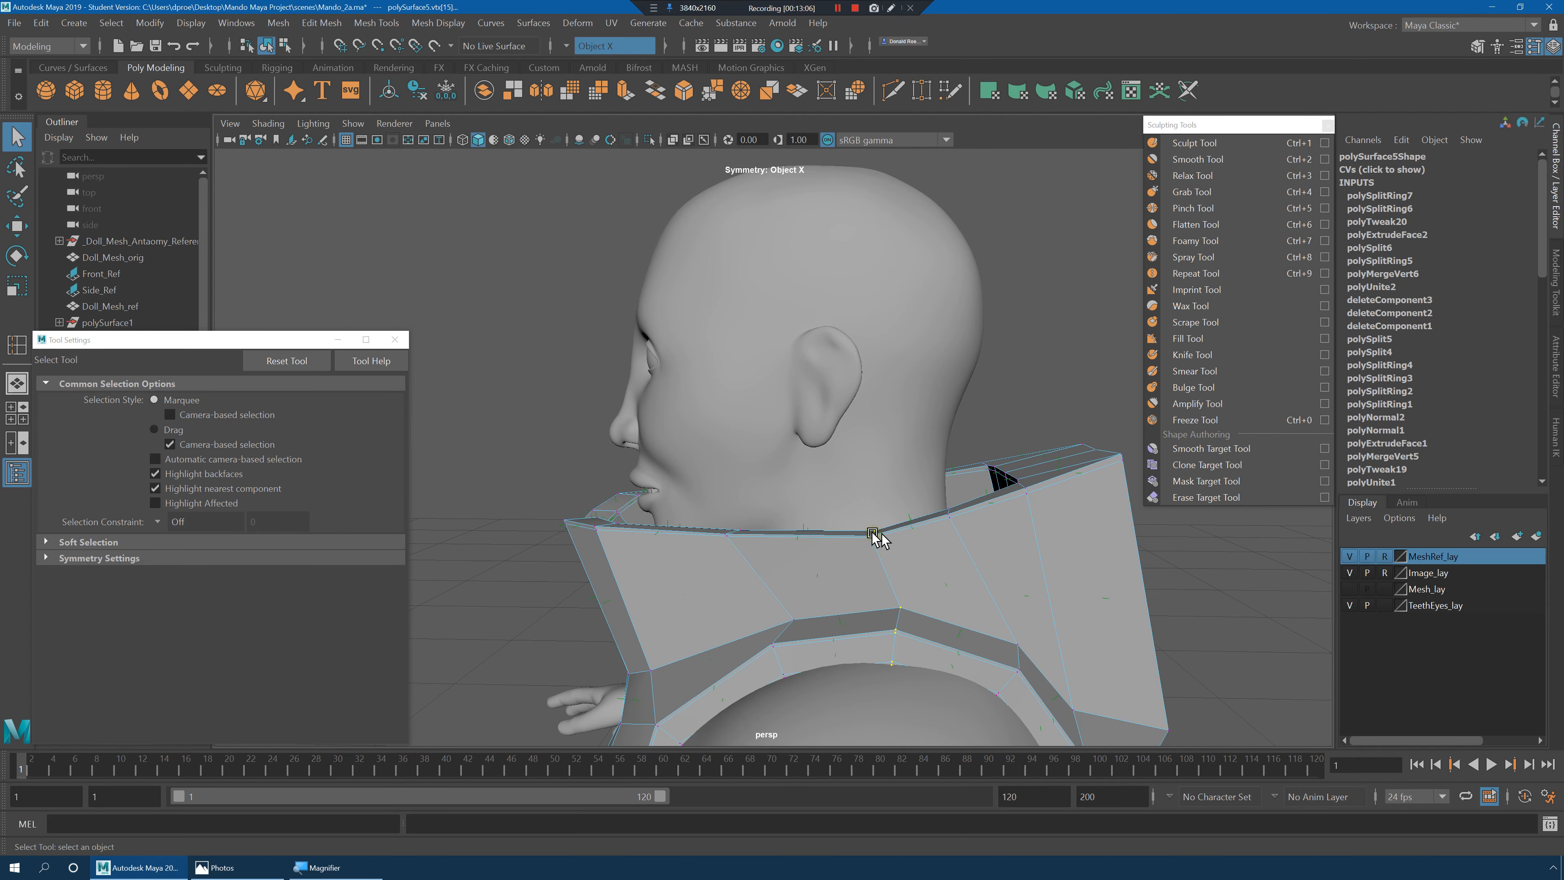
key("w")
left_click_drag(756, 553, 855, 542, "alt")
key("ctrl+z")
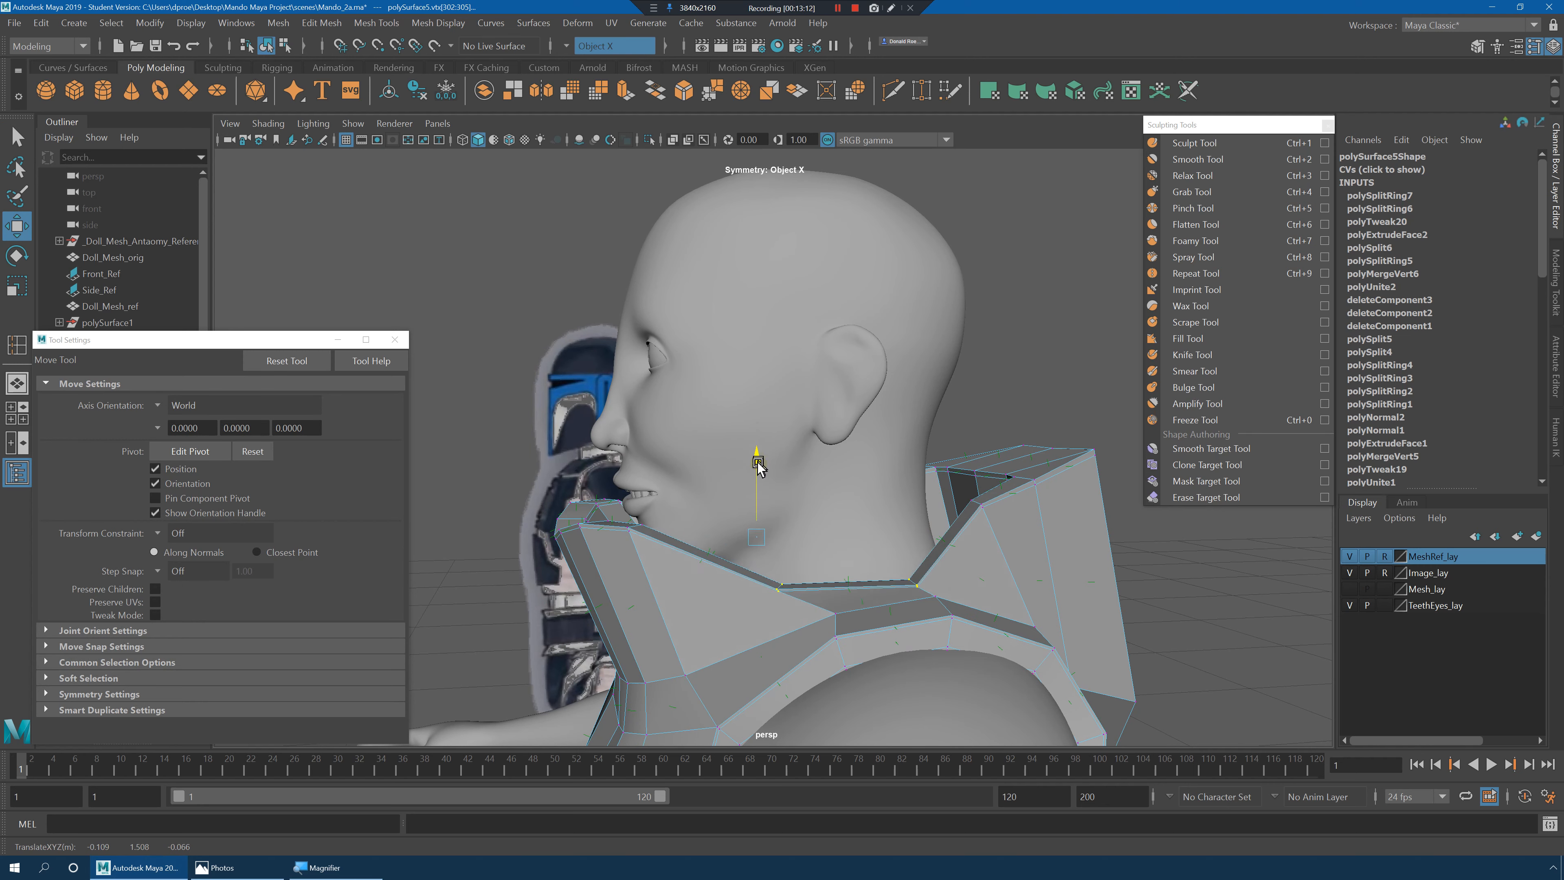
left_click_drag(759, 449, 759, 443)
left_click_drag(688, 528, 921, 542)
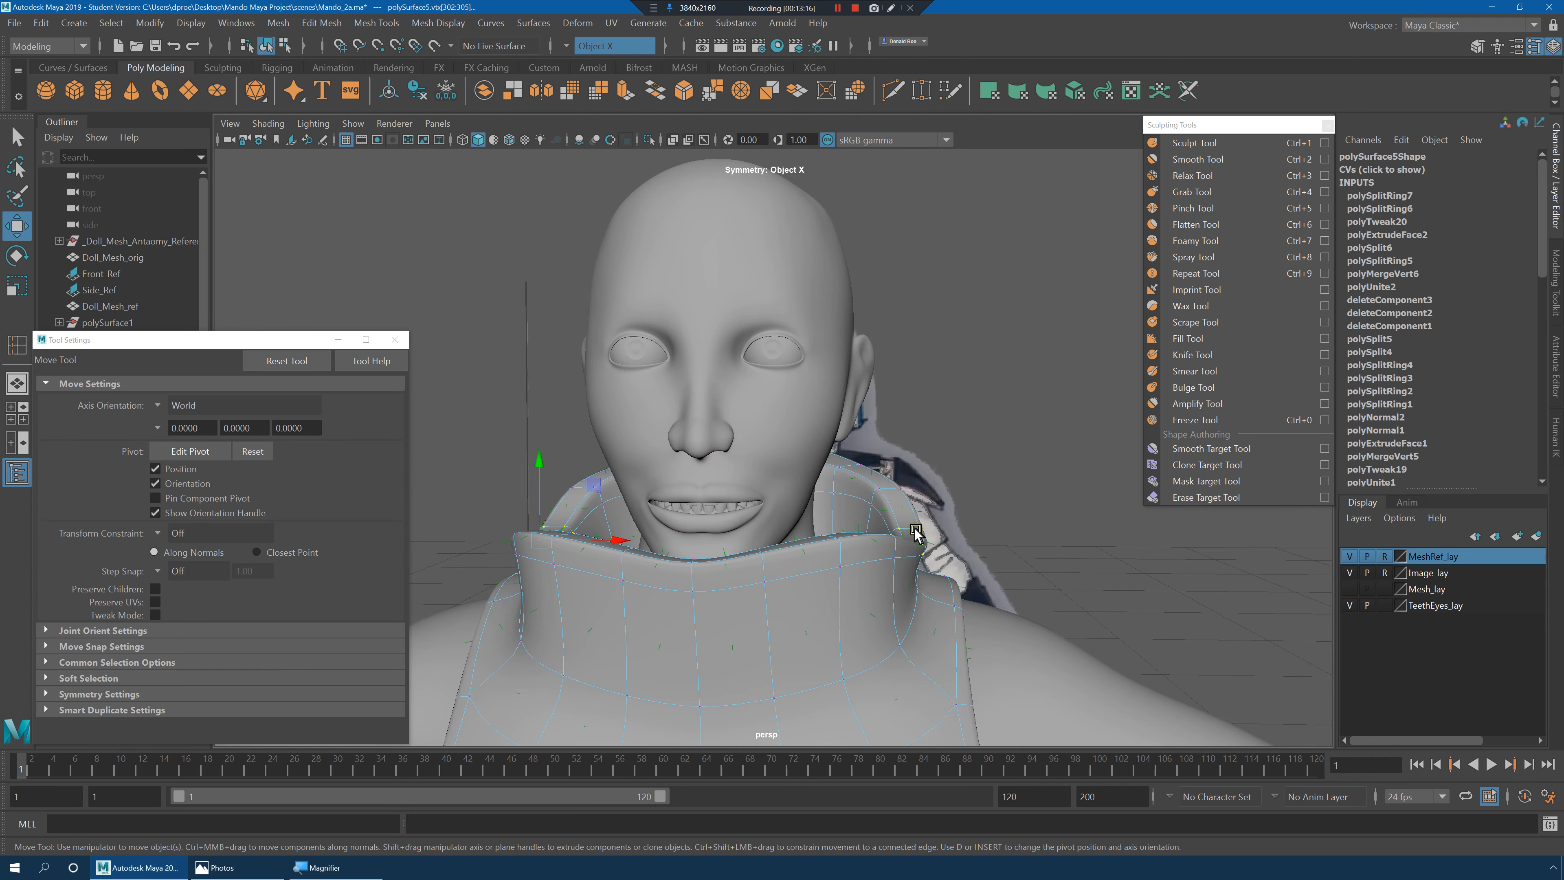
Insert an edge loop around the base of the collar, preview the vest smoothed and return it to object mode.
left_click_drag(943, 487, 859, 422, "alt")
mouse_move(847, 414)
right_mouse_down()
mouse_move(894, 387)
mouse_move(837, 440)
right_mouse_up()
left_click(783, 533)
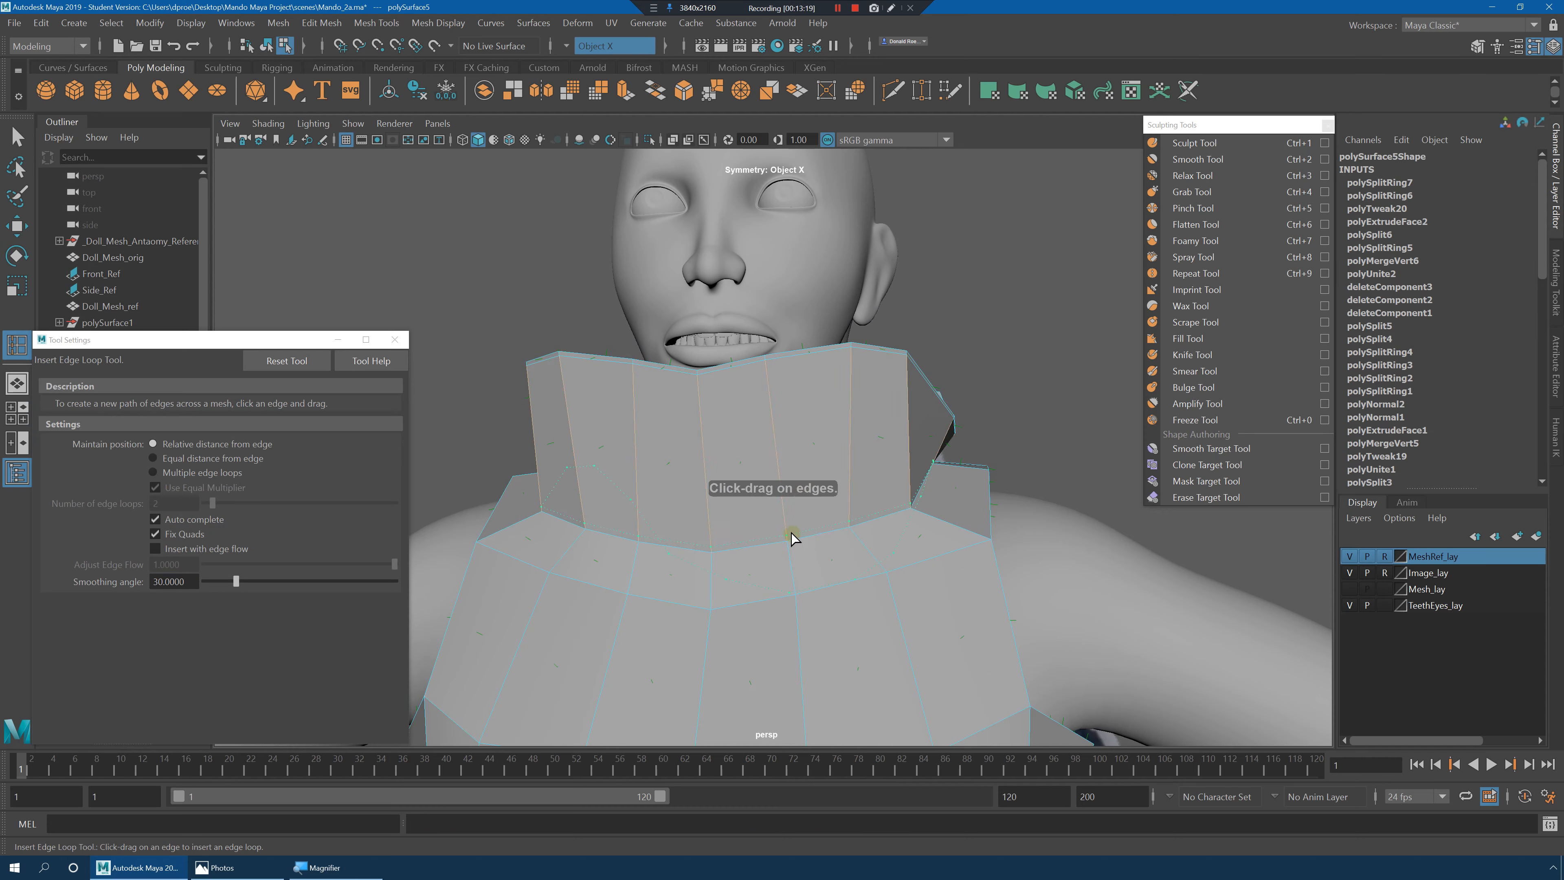
key("3")
left_click_drag(907, 510, 967, 458, "alt")
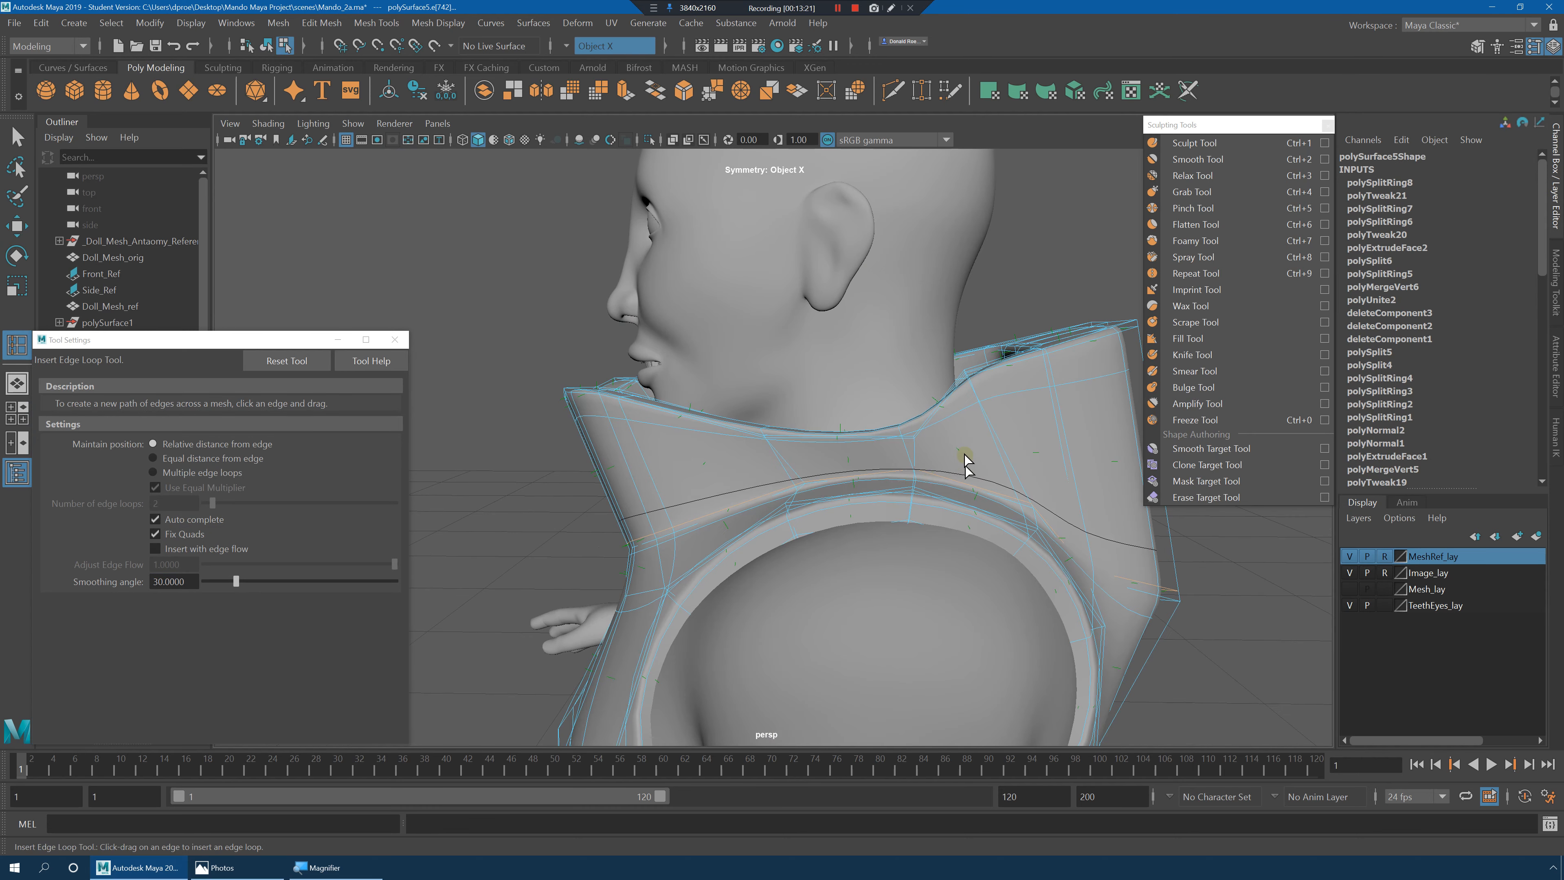
right_click_drag(952, 402, 1010, 358)
left_click(1041, 278)
right_click_drag(1041, 279, 810, 385, "alt")
left_click_drag(810, 385, 887, 384, "alt")
right_click_drag(887, 385, 1036, 407, "alt")
left_click_drag(1036, 408, 904, 412, "alt")
right_click_drag(904, 413, 964, 437, "alt")
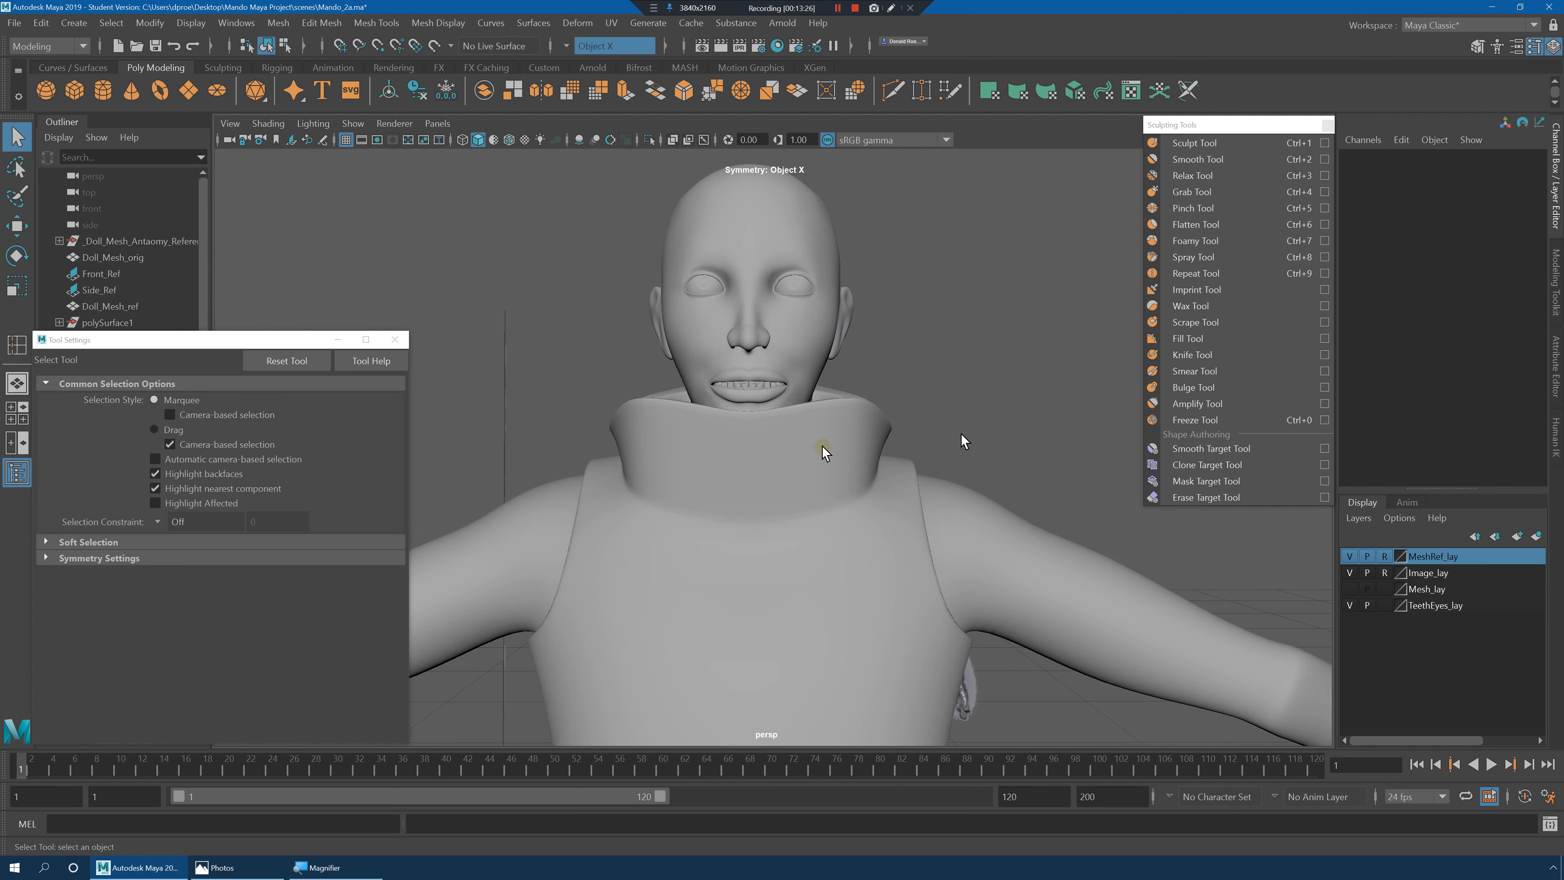
Raise the centre vertices of the collar's front rim on the unsmoothed vest.
left_click(816, 446)
key("1")
middle_click_drag(814, 443, 834, 453, "alt")
right_click_drag(845, 456, 837, 429, "alt")
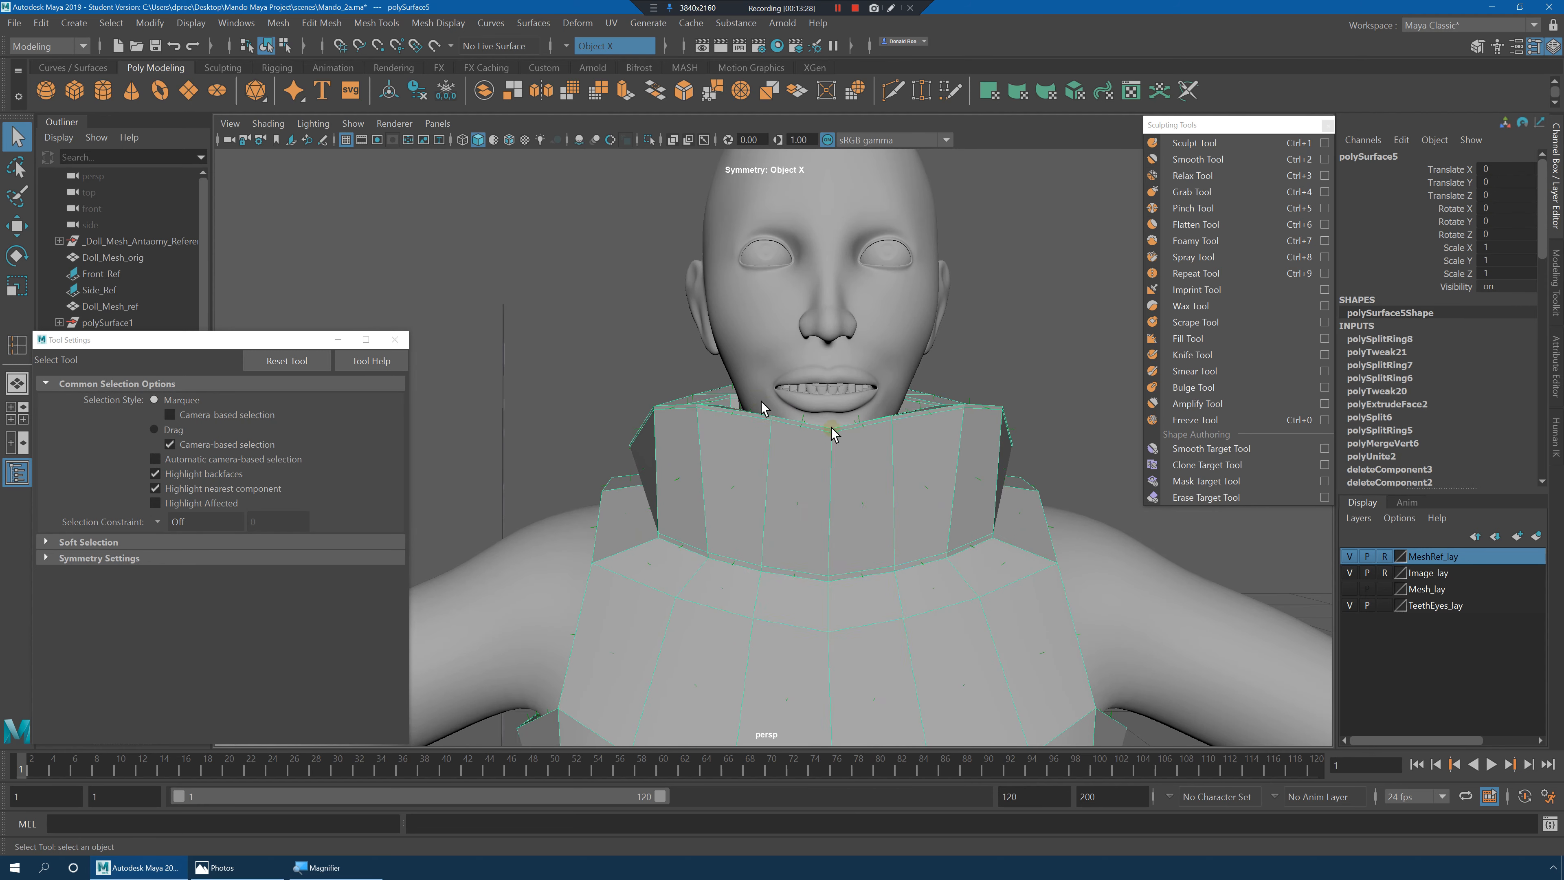
key("F9")
left_click(827, 434)
key("w")
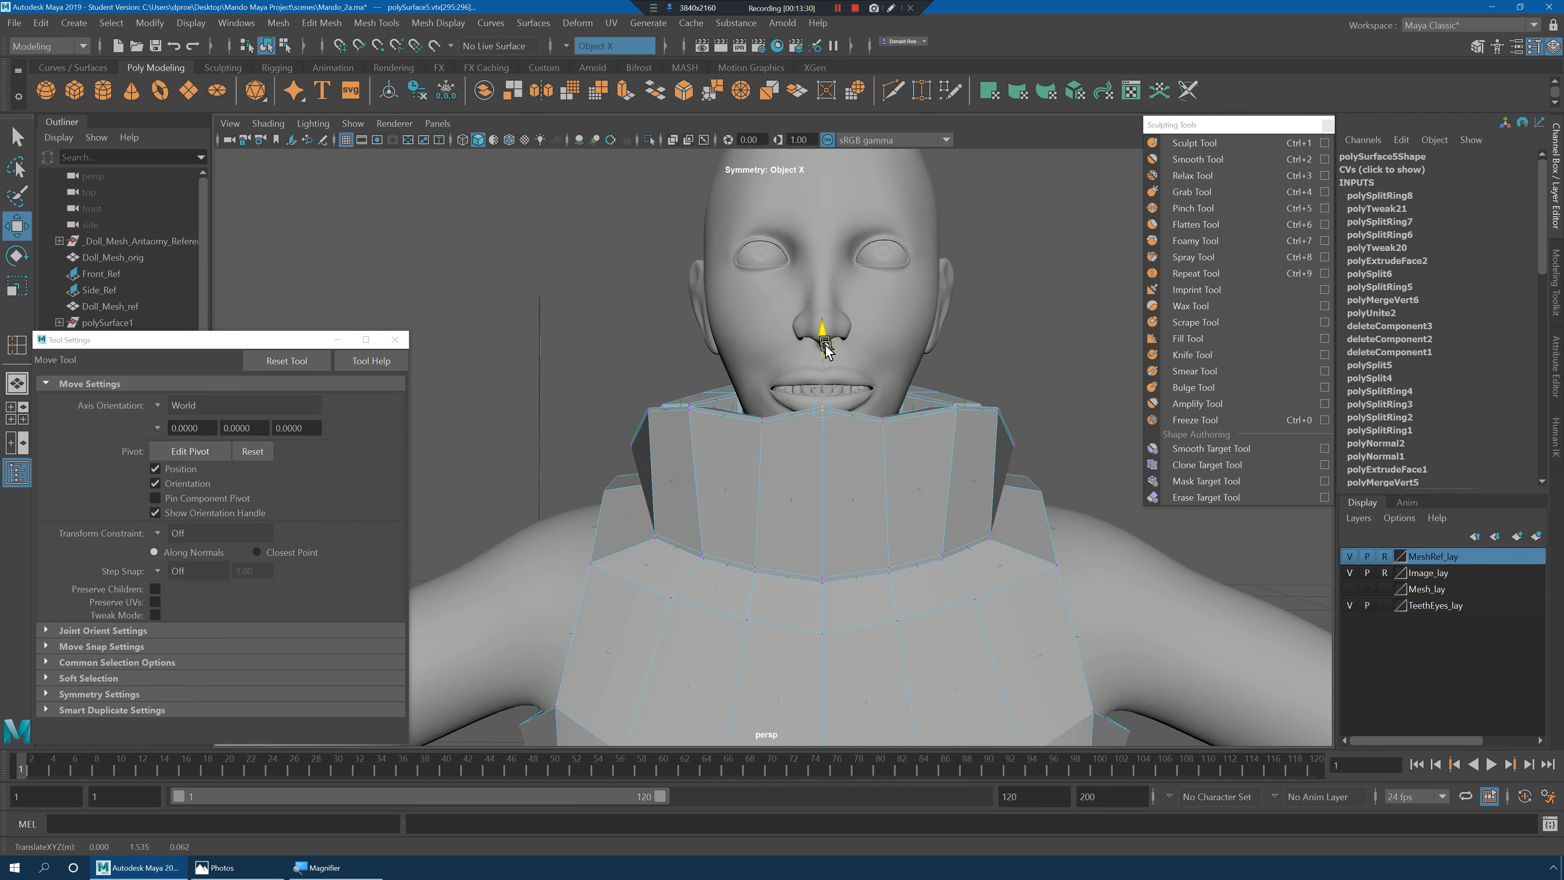
Adjust the height of the vertices beside the front rim's centre and check the collar in smoothed display.
mouse_move(829, 360)
left_mouse_down("alt")
mouse_move(899, 395)
mouse_move(813, 514)
mouse_move(819, 533)
mouse_move(742, 515)
left_mouse_up("alt")
key("4")
key("5")
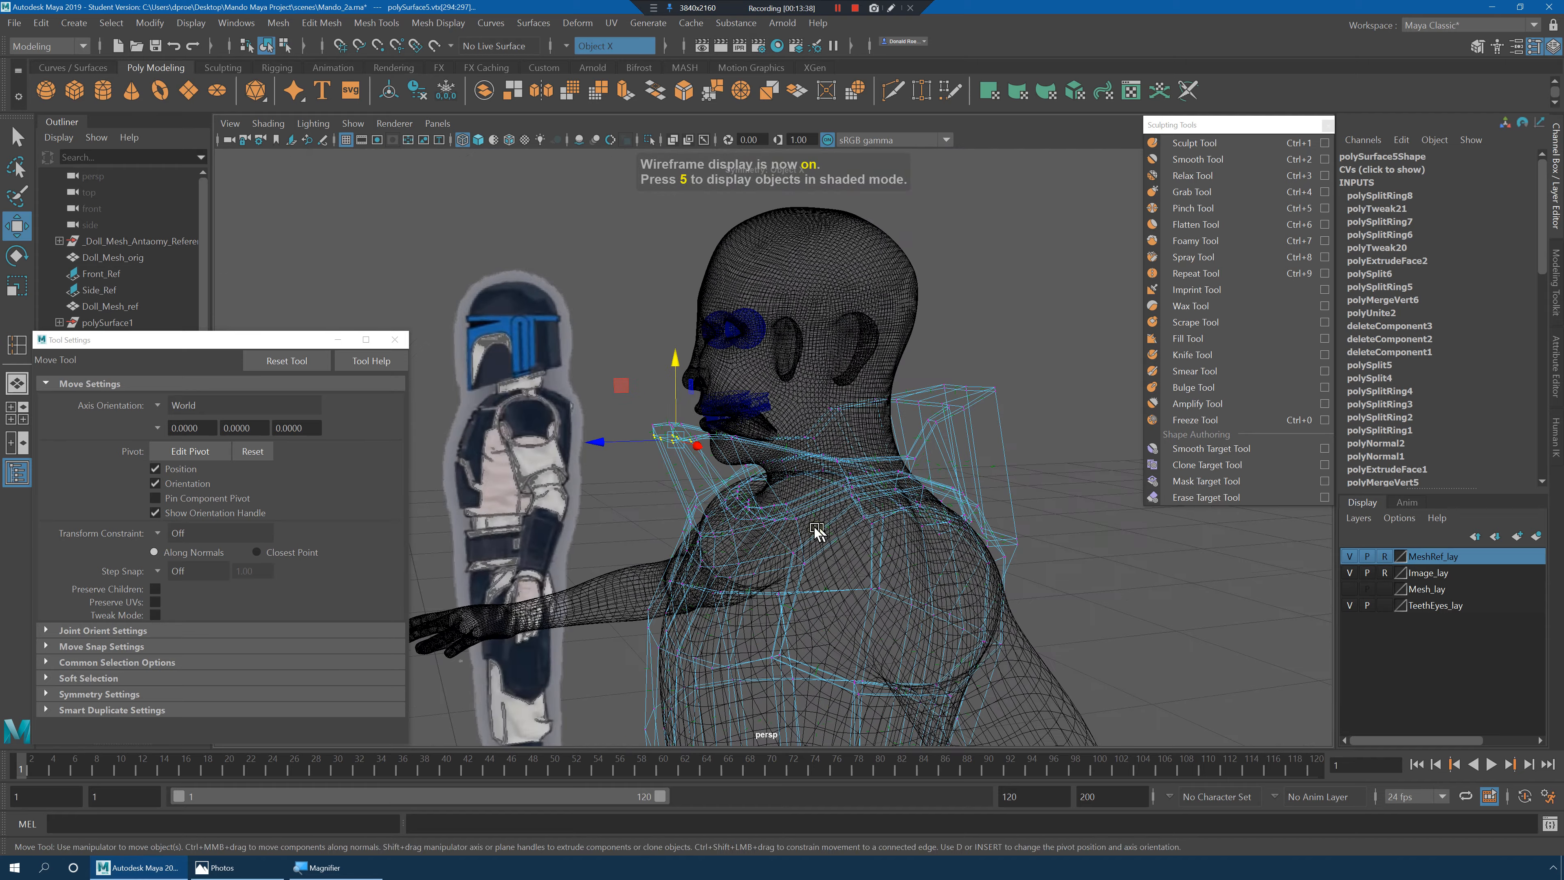
left_click_drag(825, 540, 799, 498, "alt")
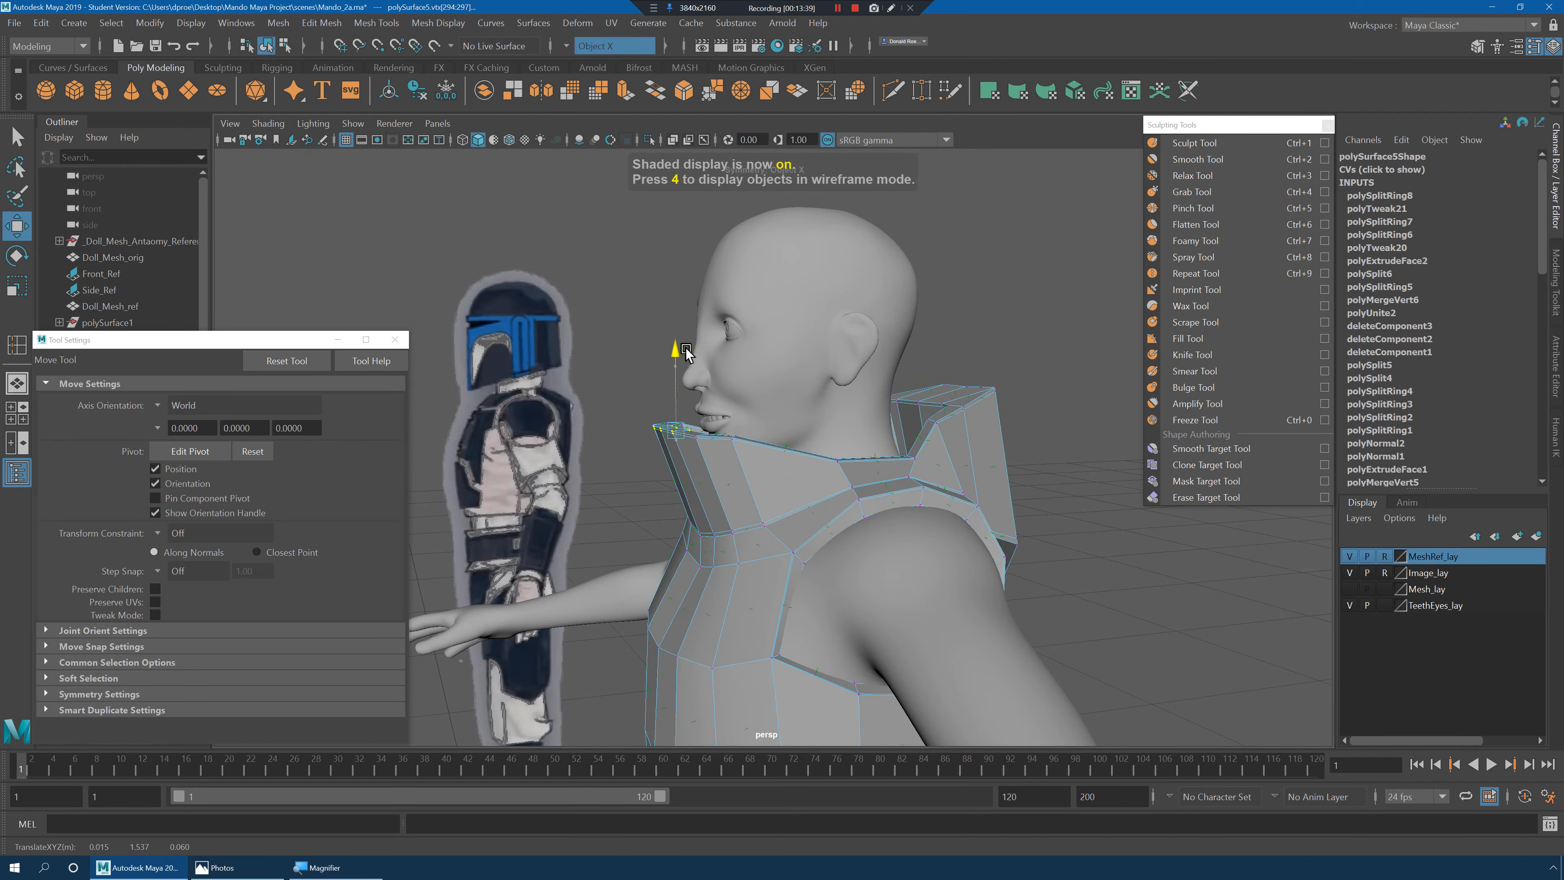
left_click_drag(694, 356, 967, 475, "alt")
right_click_drag(967, 475, 1016, 477, "alt")
middle_click_drag(1016, 478, 950, 465, "alt")
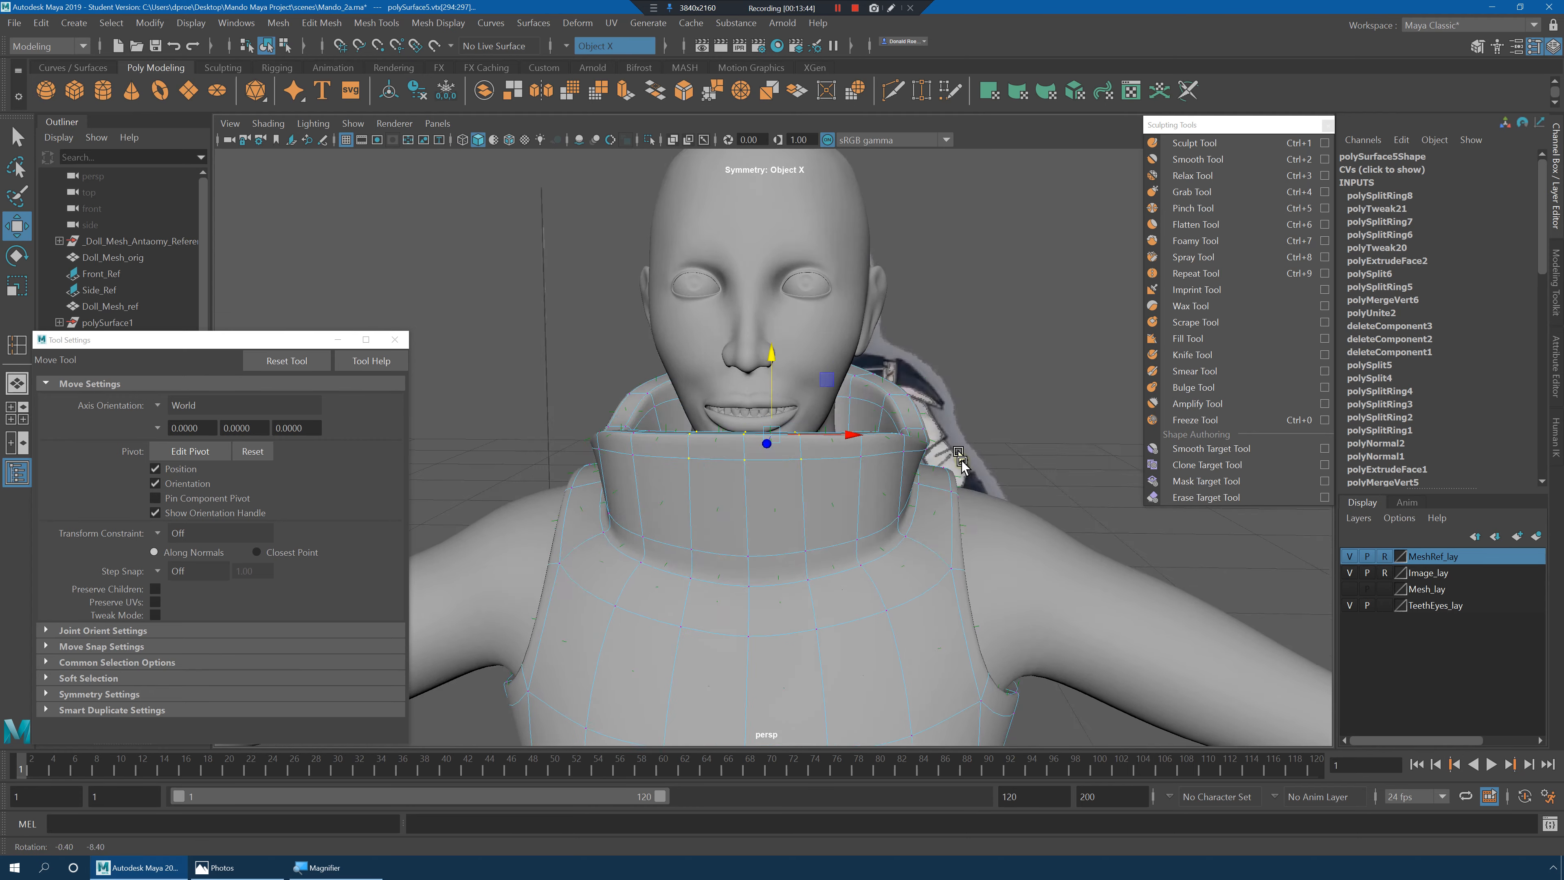
Select the collar's mirrored side rim vertices, adjust their height and sideways position, and undo the last change.
left_click_drag(949, 464, 884, 438, "alt")
left_click_drag(885, 438, 1038, 538, "alt")
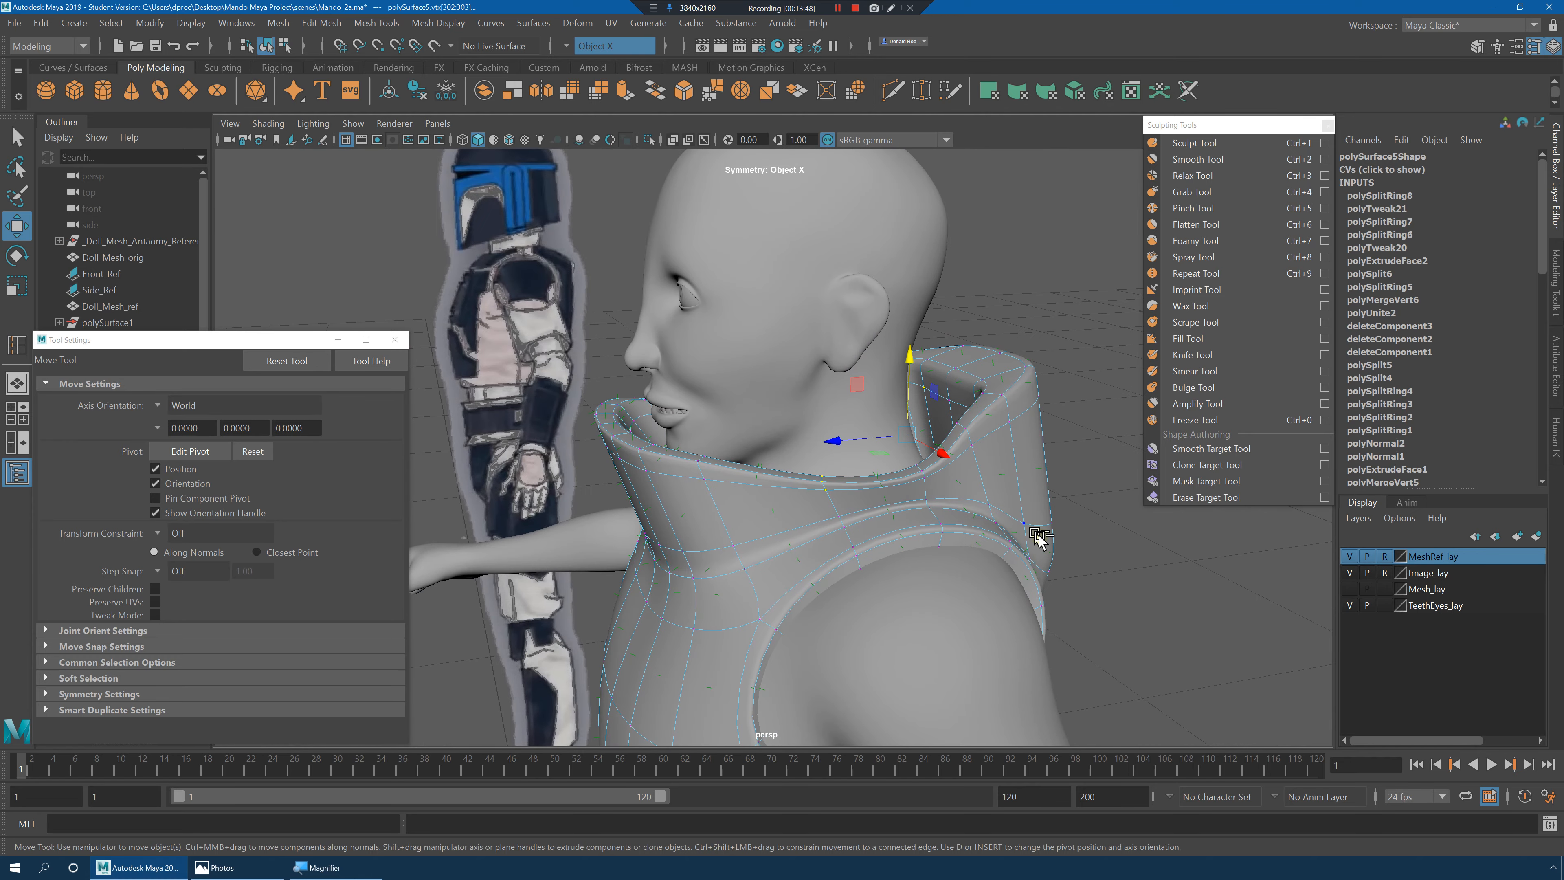
left_click_drag(910, 347, 980, 486, "alt")
left_click_drag(1004, 479, 977, 471)
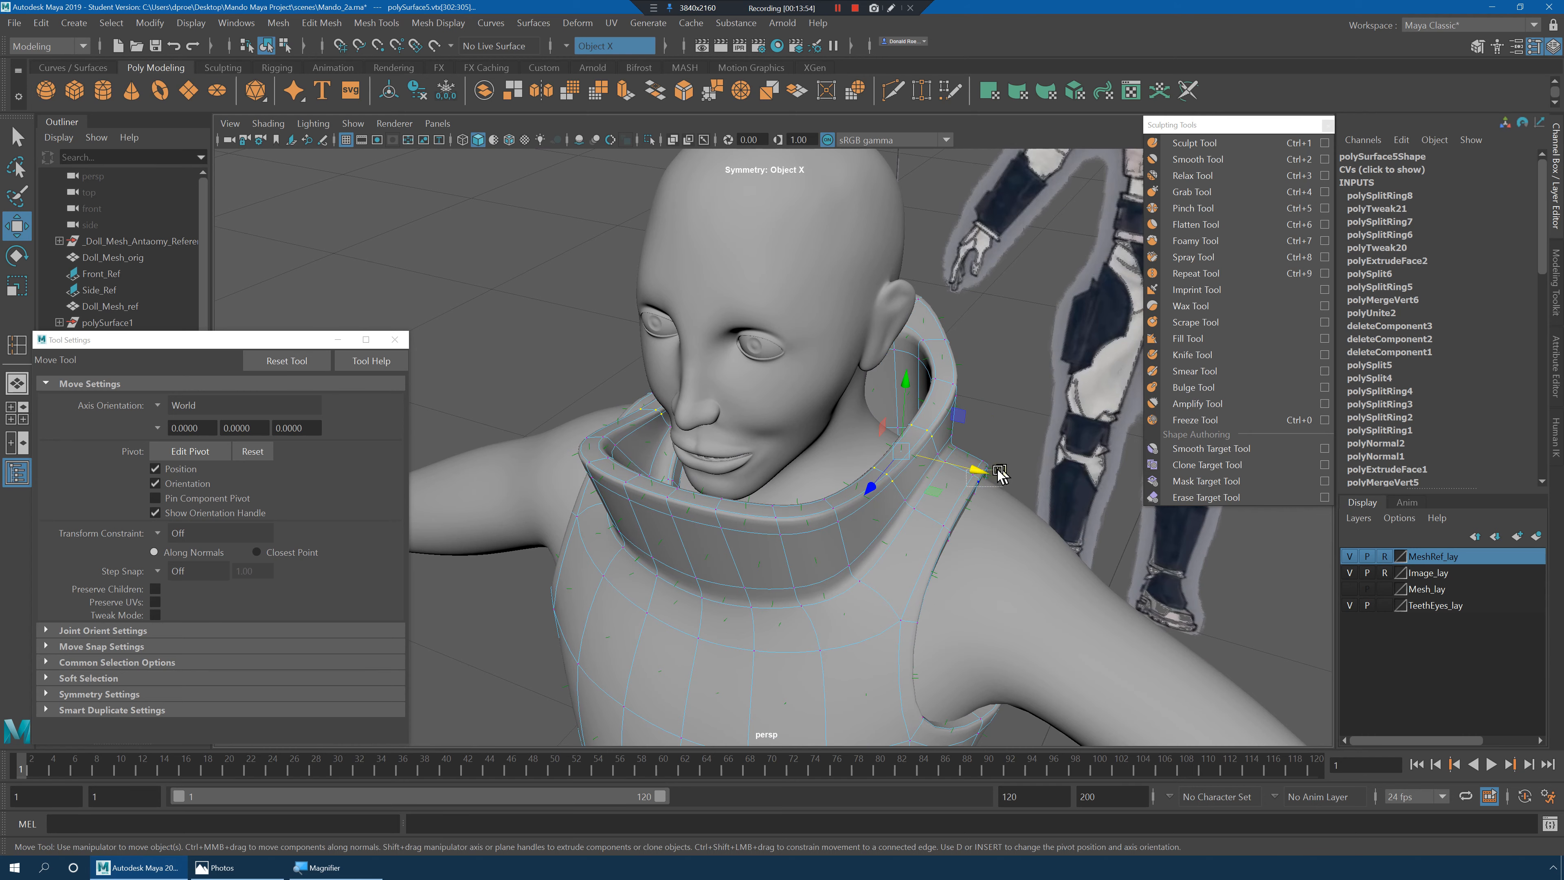
left_click(984, 469)
left_click_drag(887, 524, 958, 470, "alt")
key("ctrl+z")
Show the vest unsmoothed, reselect the mirrored side rim vertices and shift them sideways.
key("1")
left_click(988, 380)
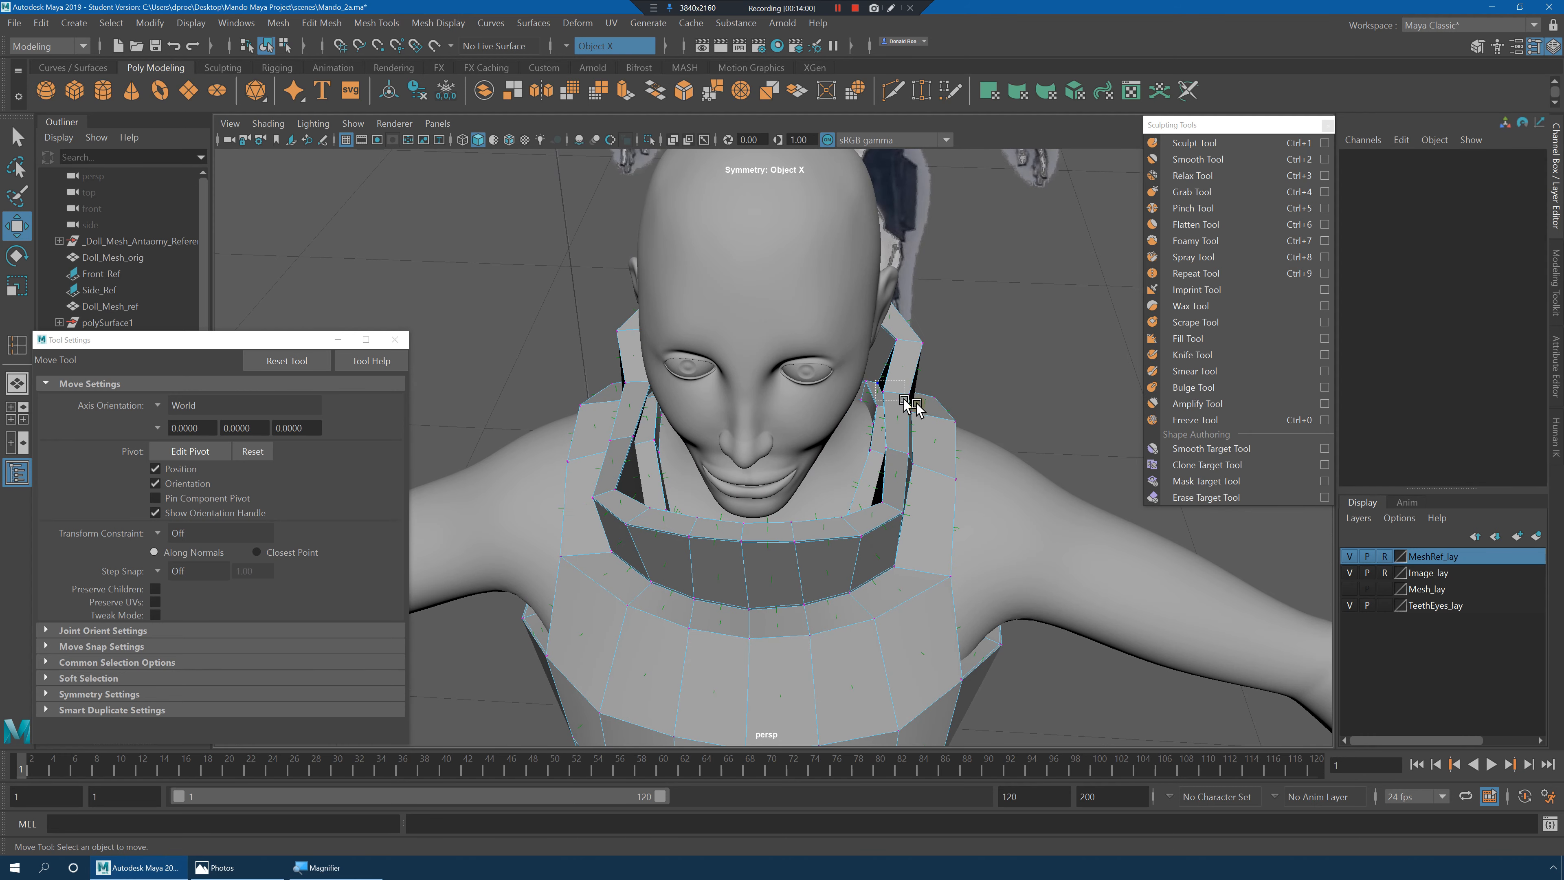
left_click_drag(904, 401, 1013, 542)
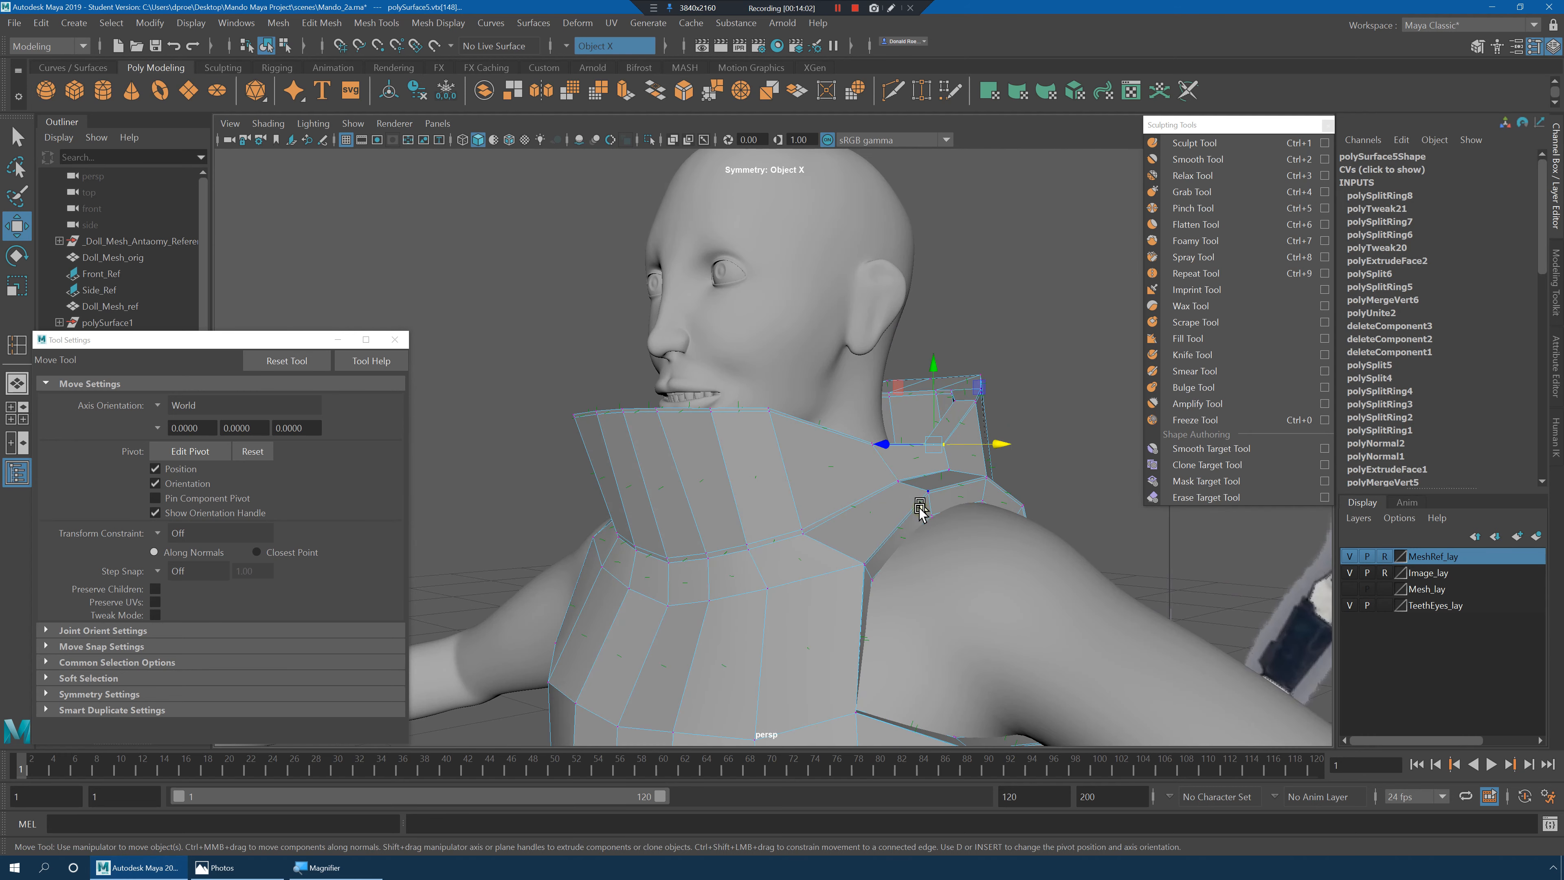
left_click_drag(920, 506, 963, 525, "alt")
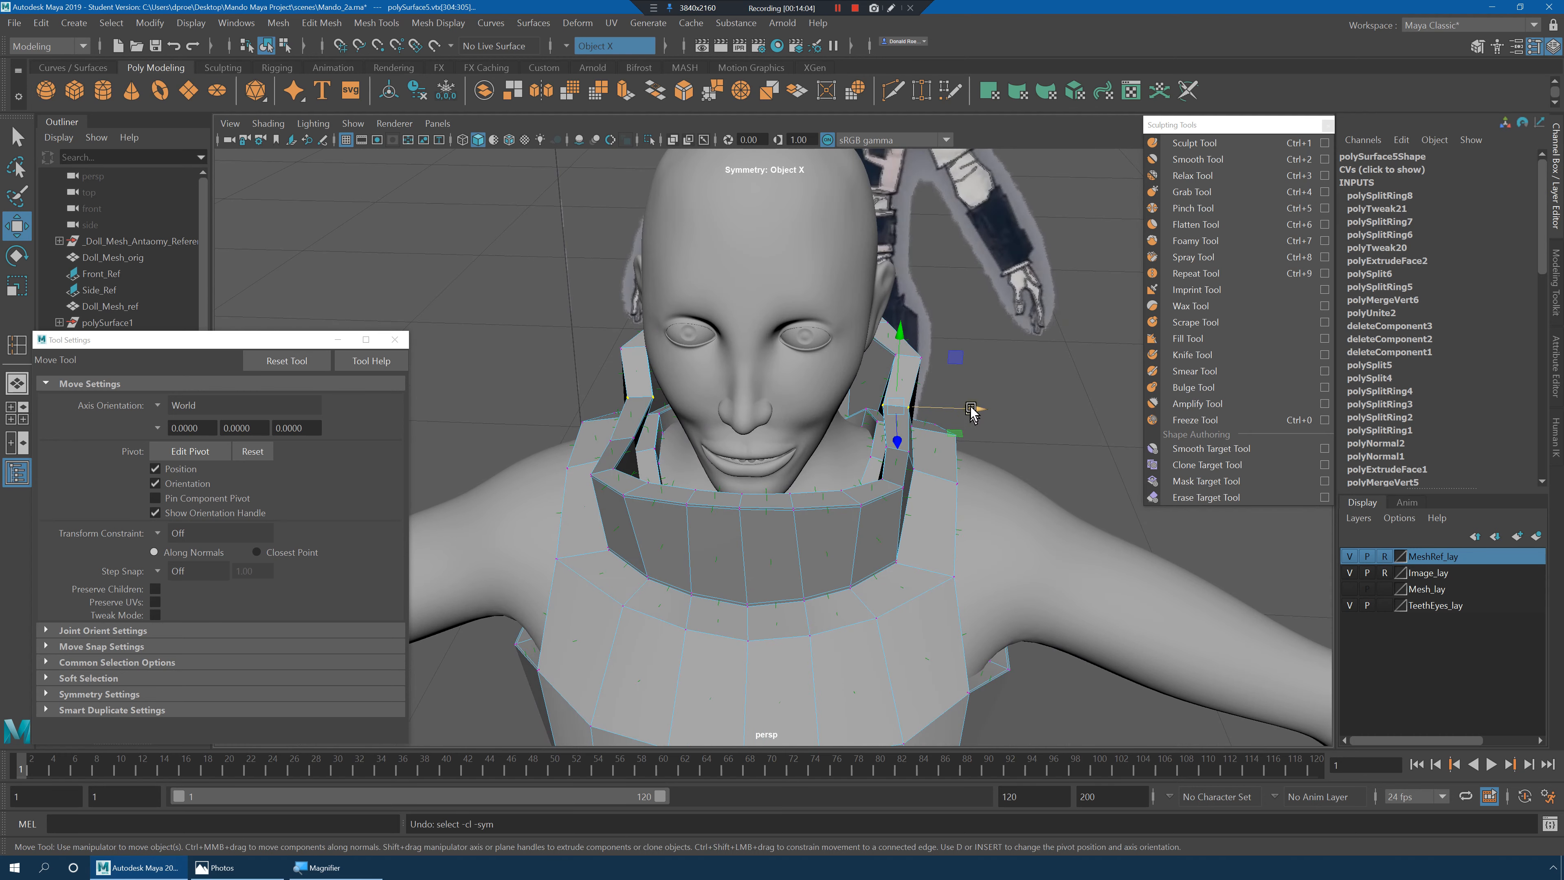
left_click_drag(972, 403, 924, 447)
In the top view, reposition the outer side rim vertex sideways and front-to-back to even the collar's outline.
key("super")
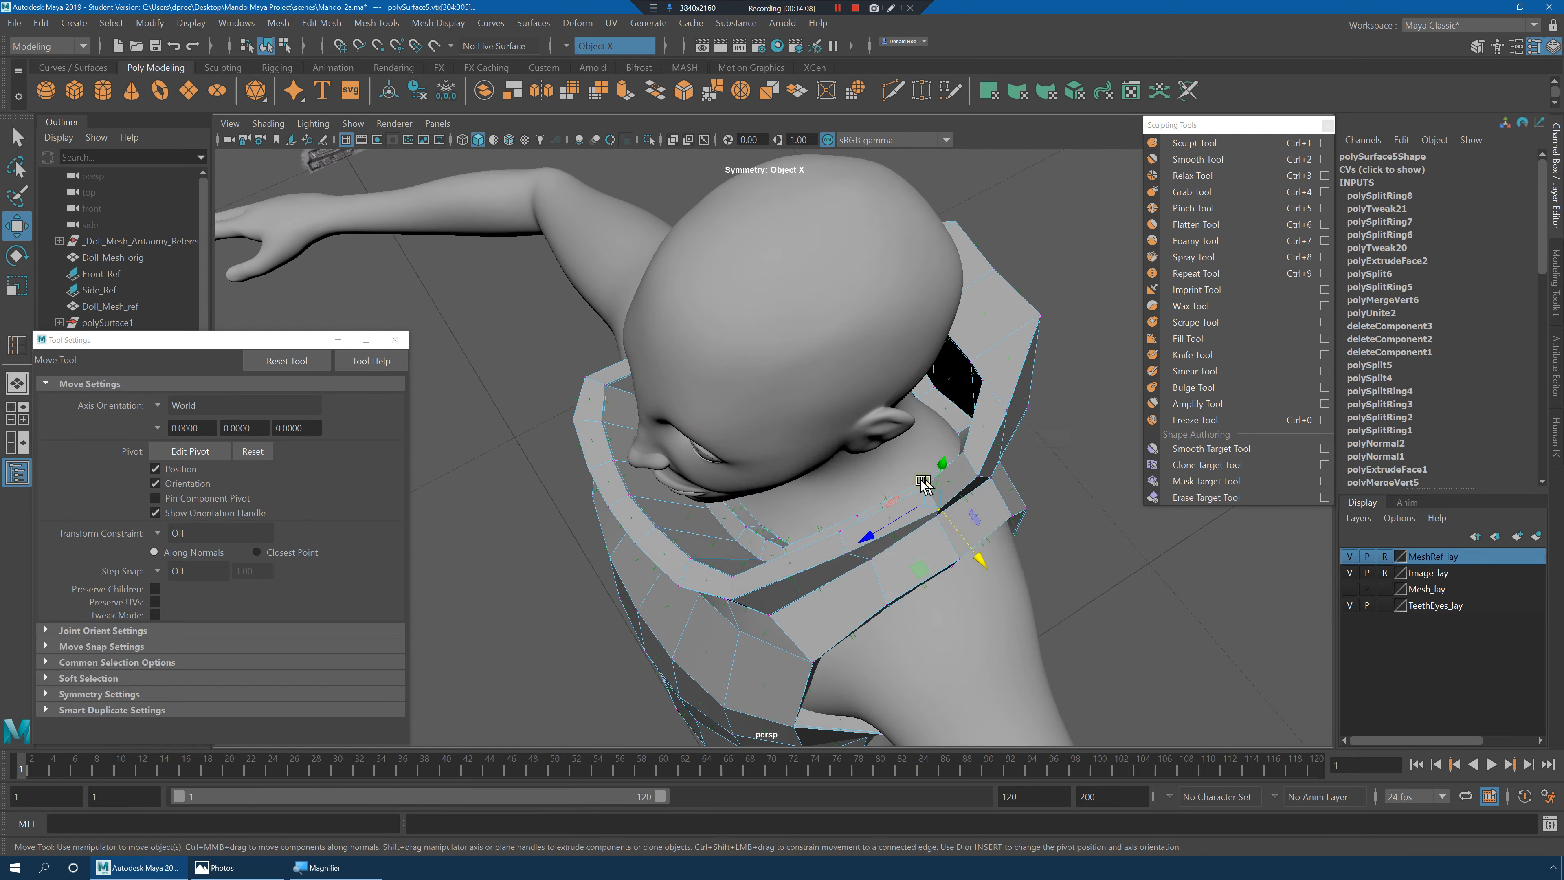
key("space")
key("space")
scroll(771, 442, "up", 3)
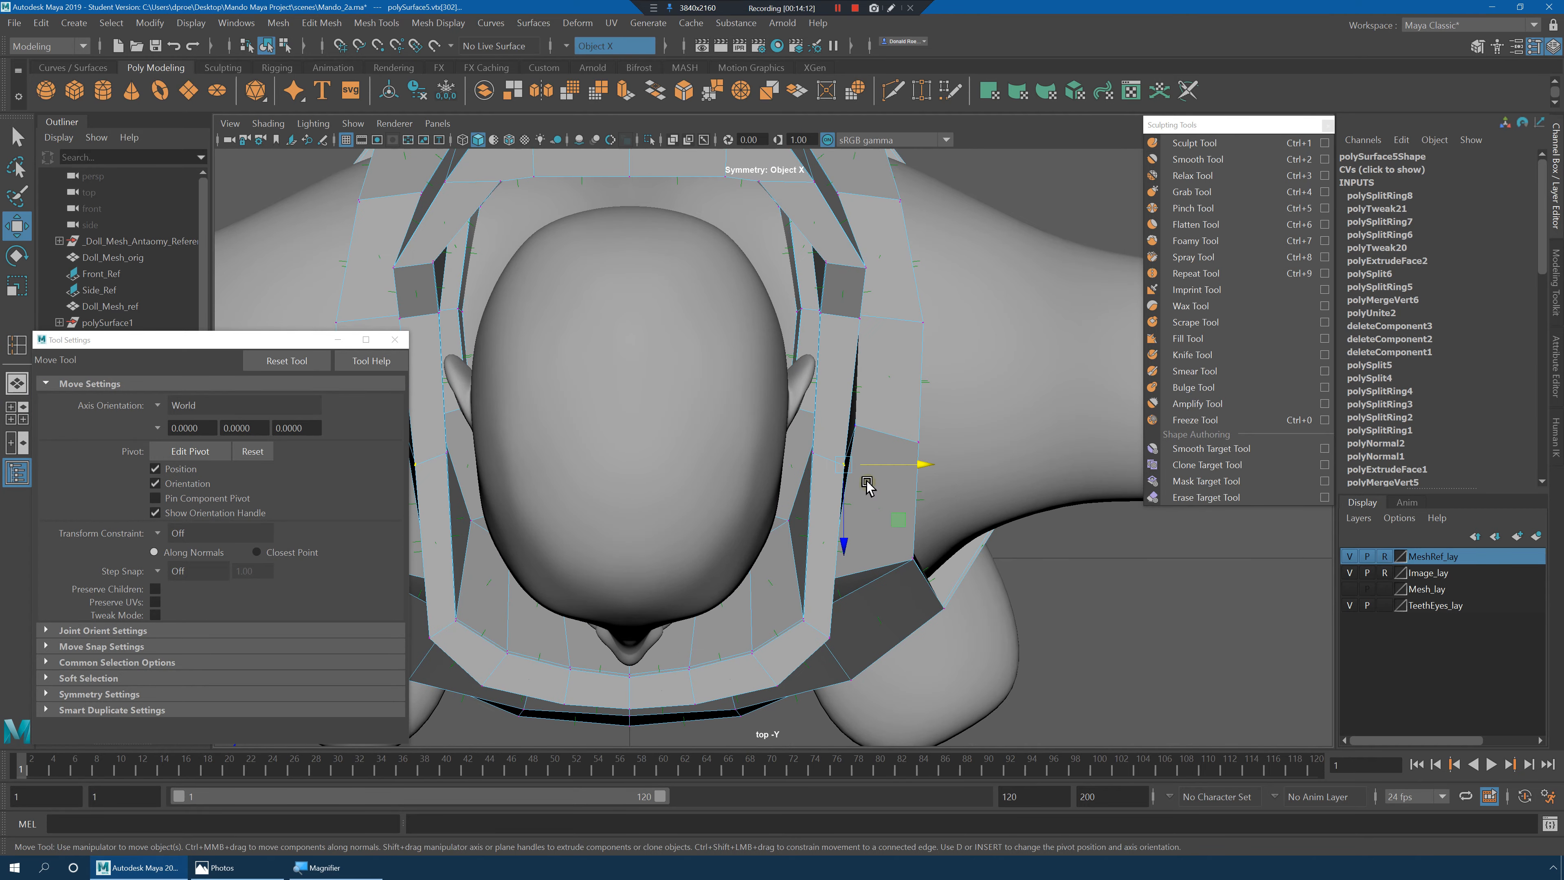
key("4")
key("q")
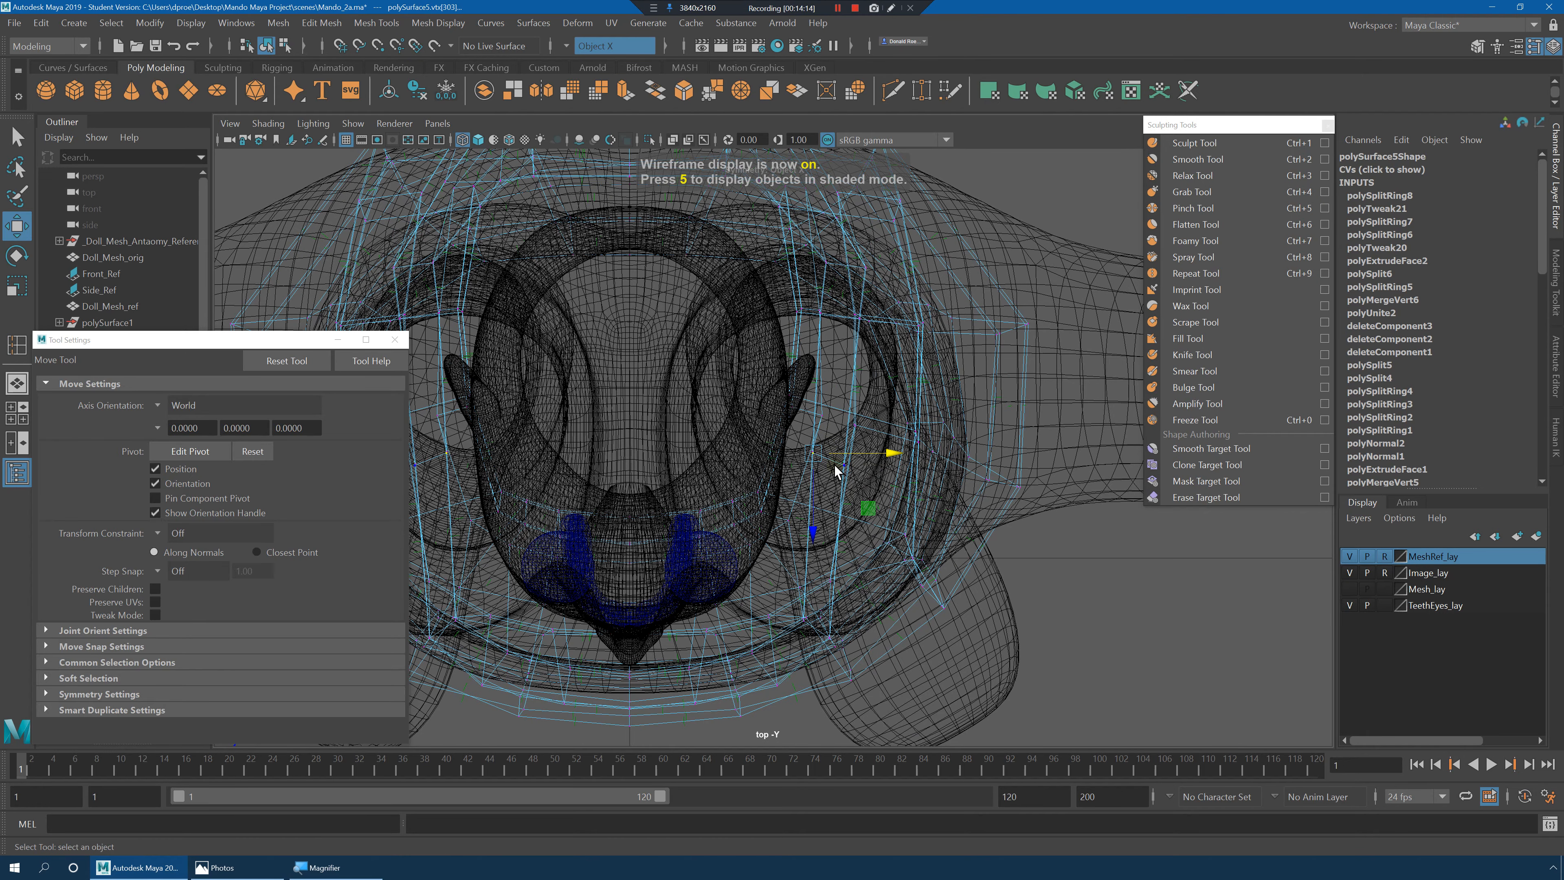
key("5")
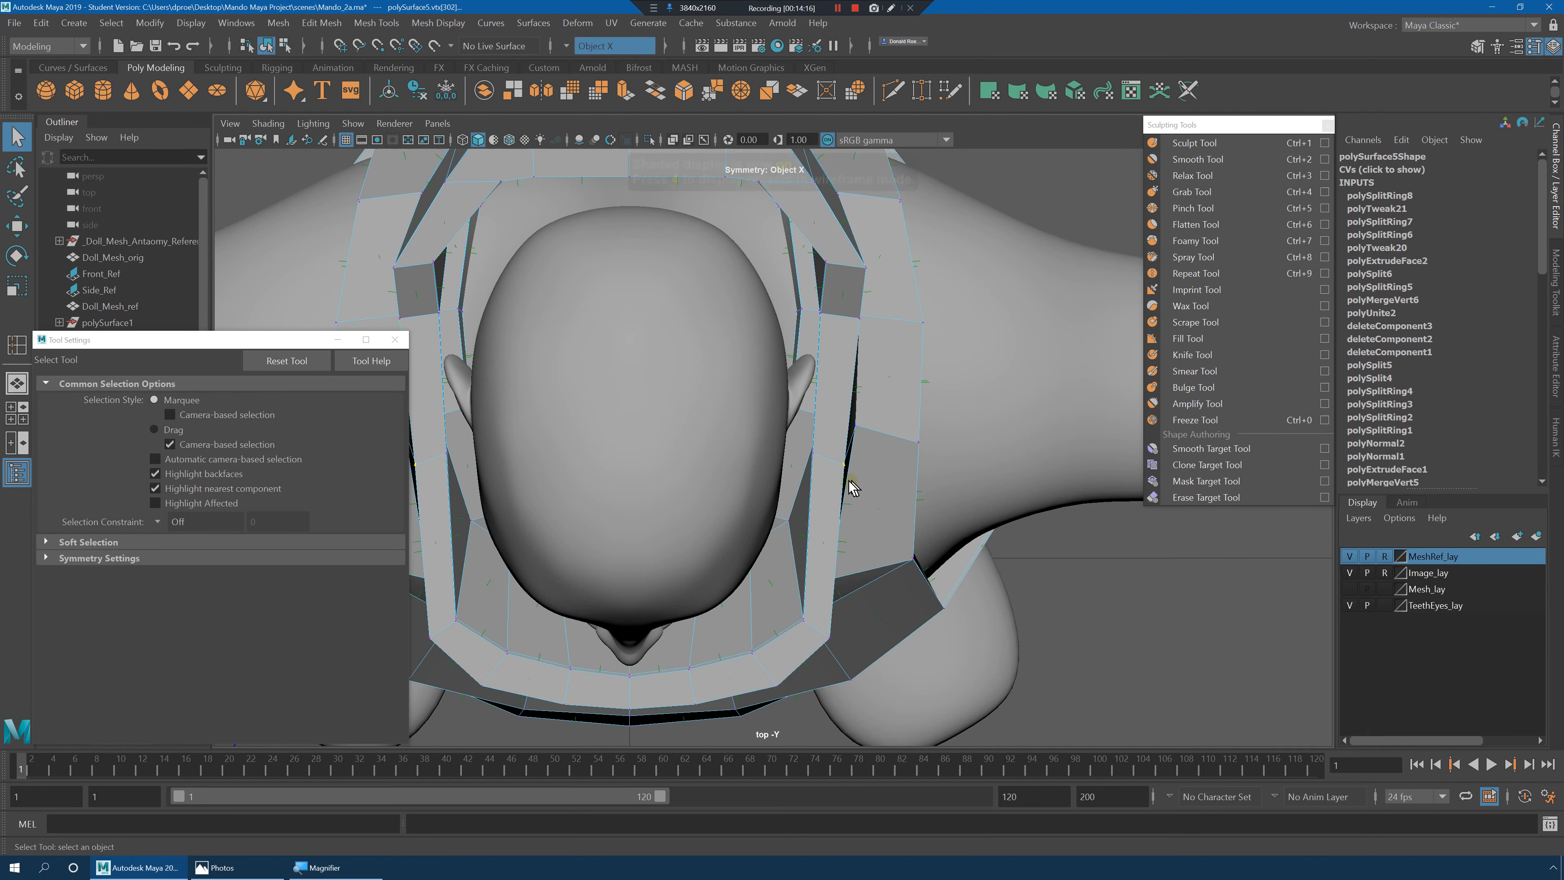
key("w")
middle_click_drag(842, 542, 842, 530)
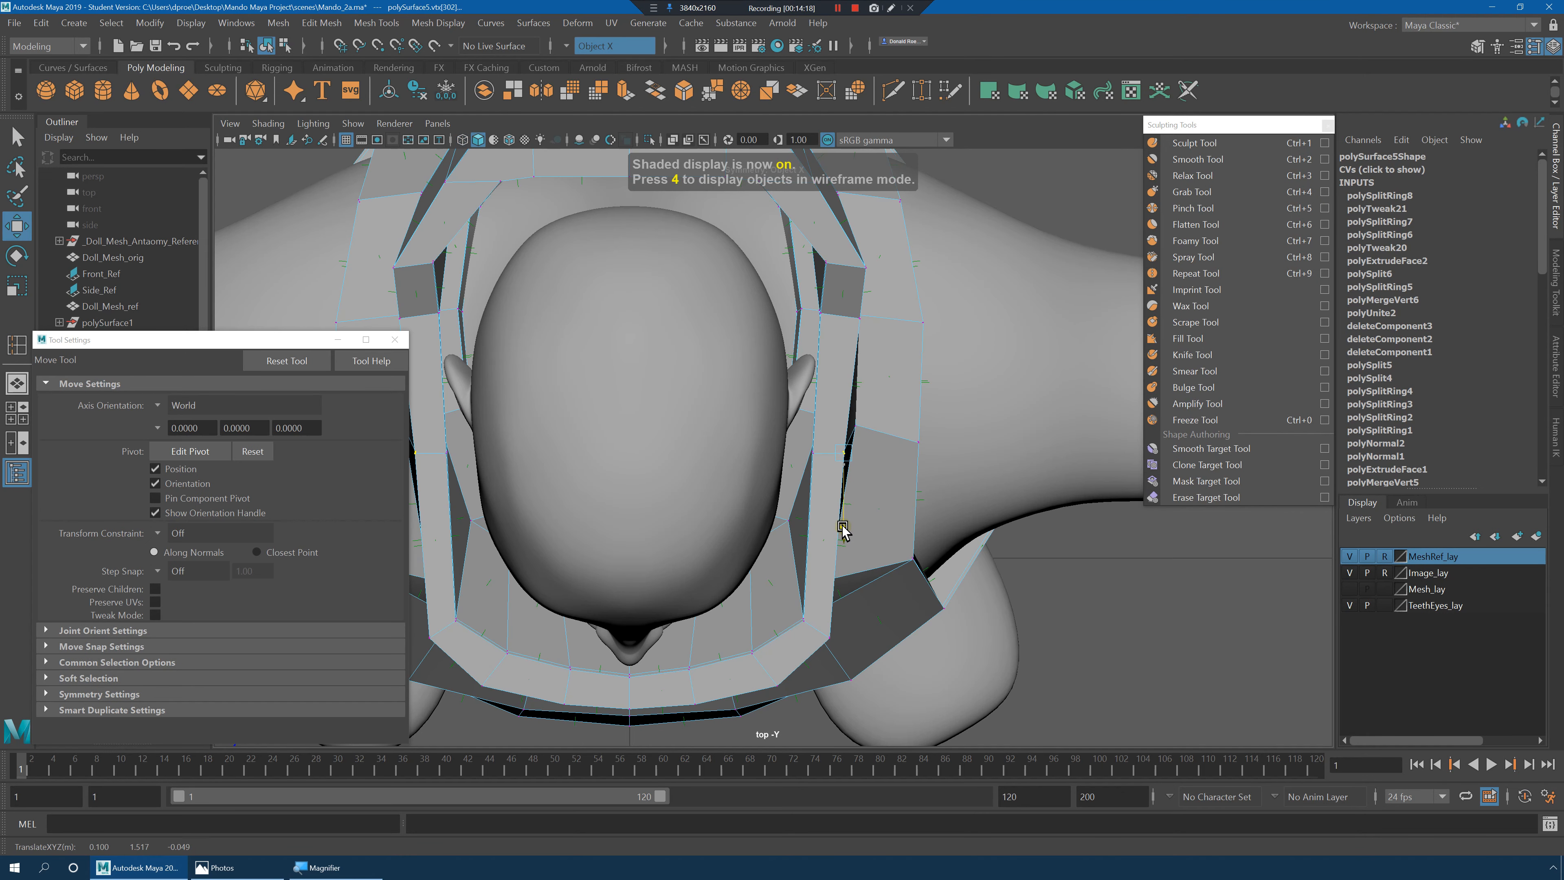
middle_click_drag(933, 448, 931, 453)
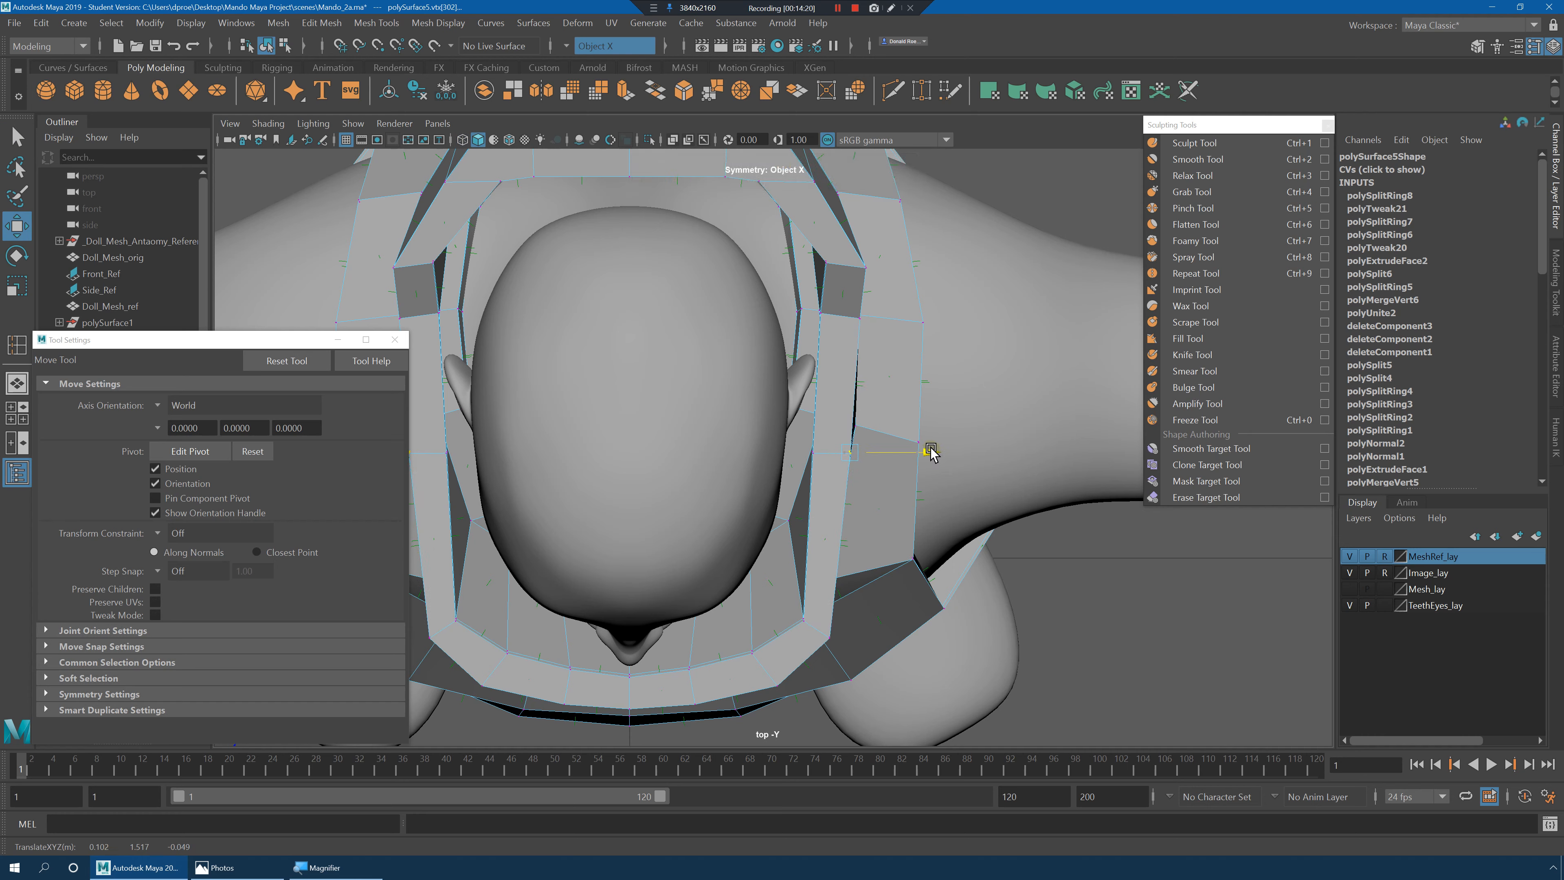
key("3")
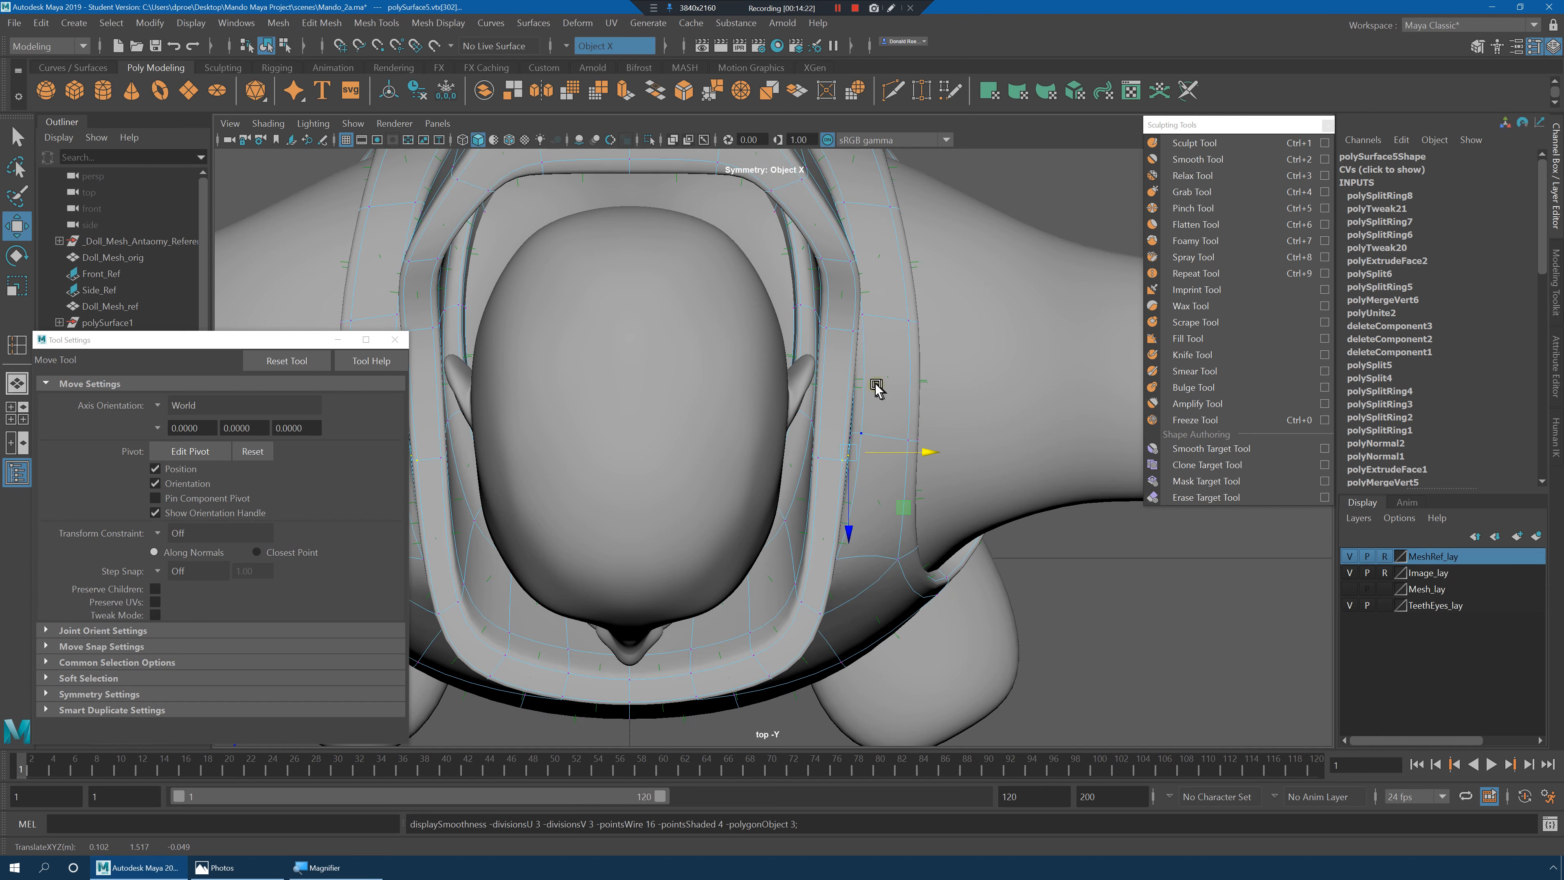
Select the rear vertices of the collar's side dips and fine-tune their sideways position using the top and side views.
key("1")
left_click_drag(813, 306, 837, 325)
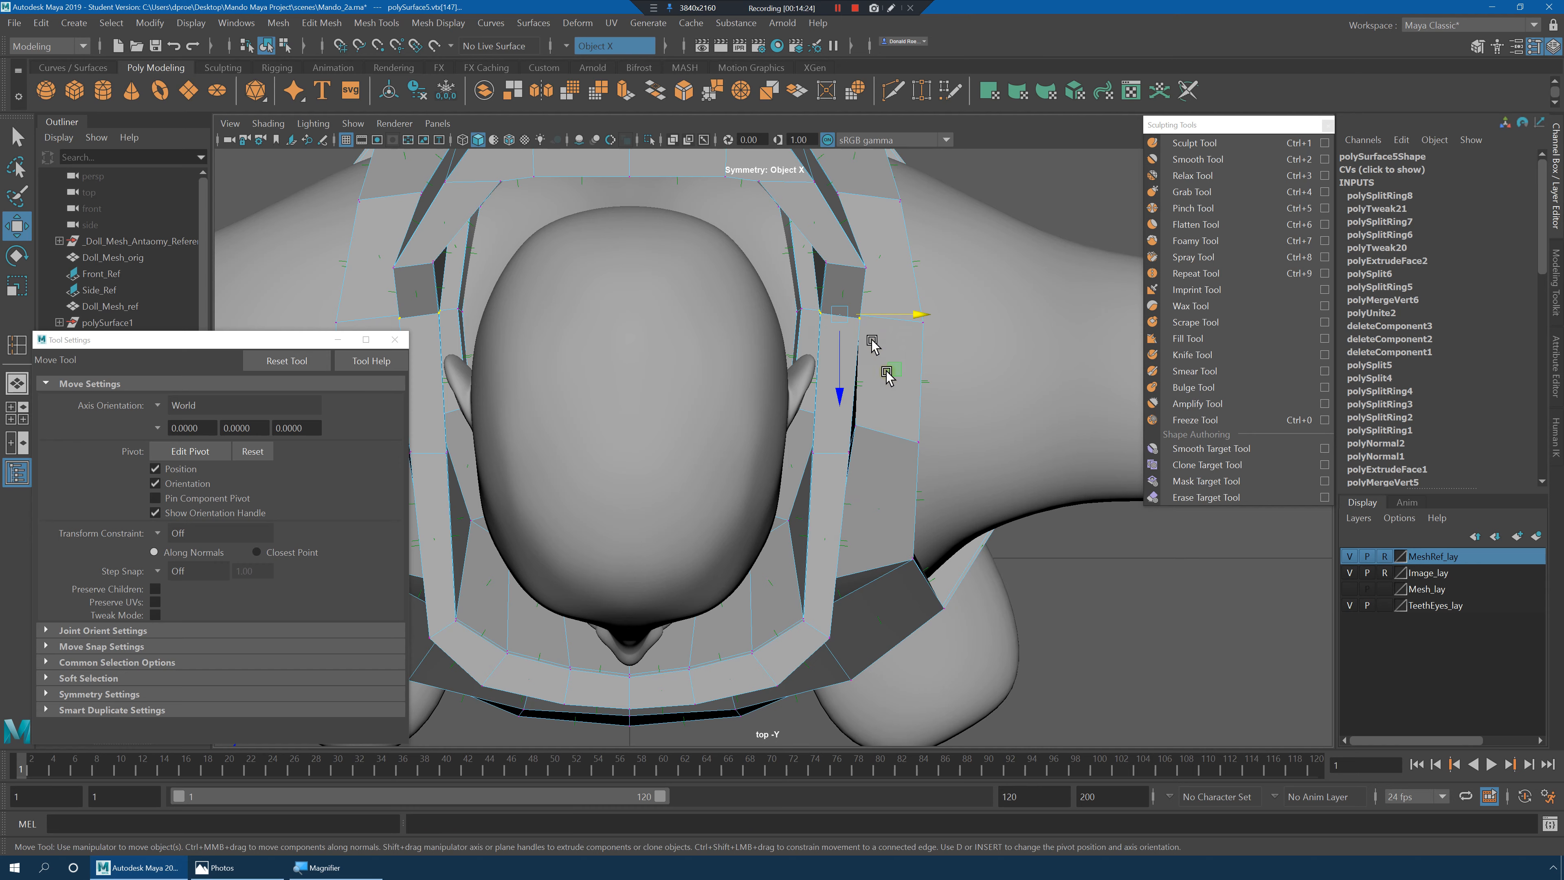
key("space")
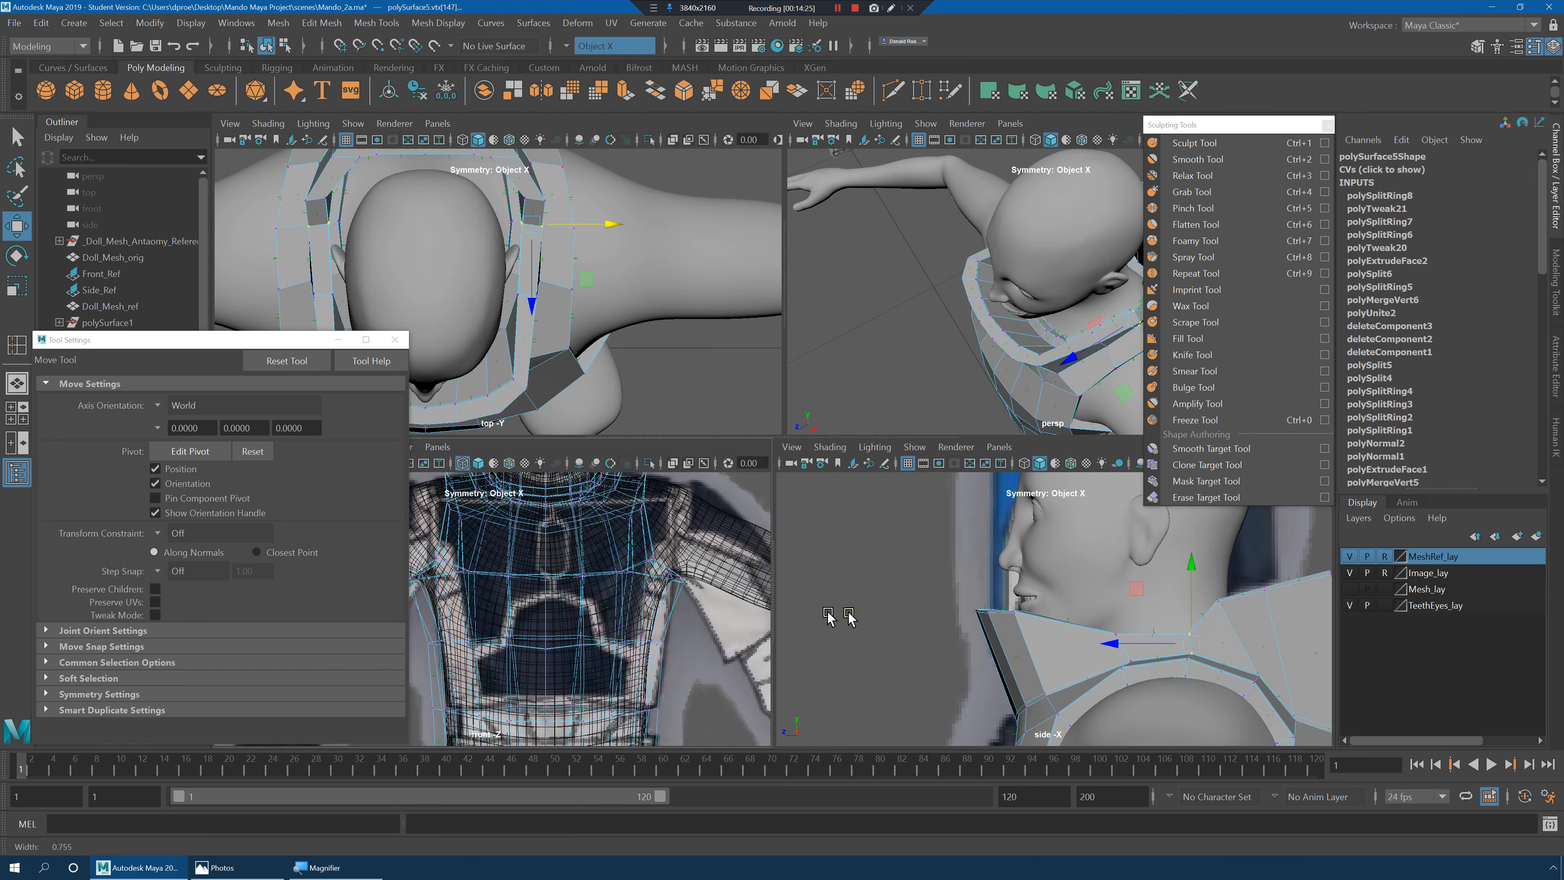
right_click_drag(828, 613, 990, 607, "alt")
middle_click_drag(1143, 633, 1074, 601, "alt")
key("4")
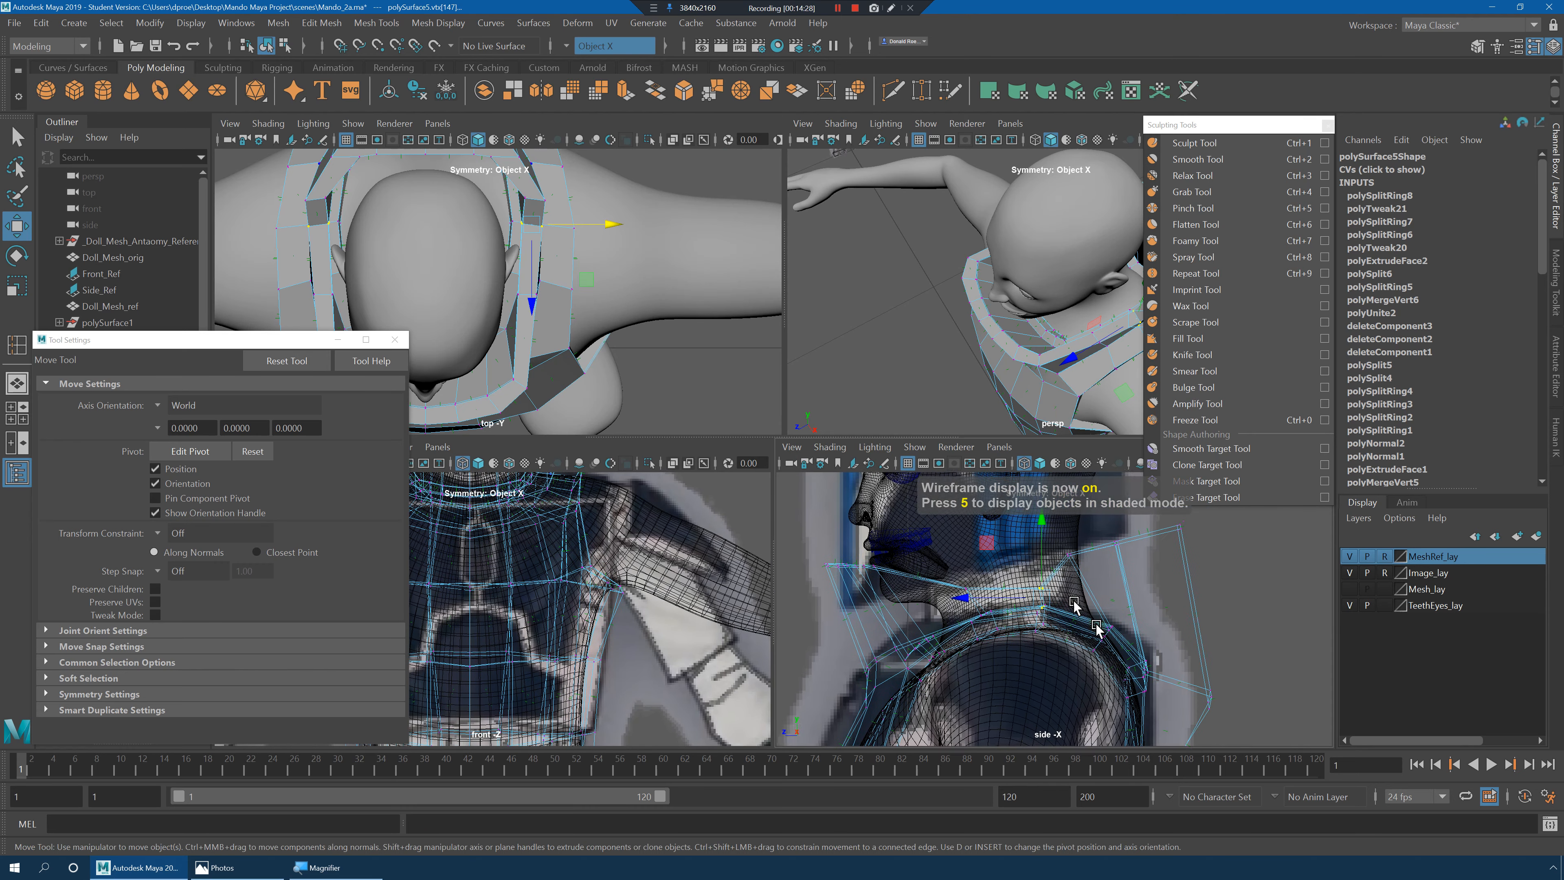
right_click_drag(1096, 629, 1084, 641, "alt")
left_click_drag(1003, 595, 1003, 595, "ctrl")
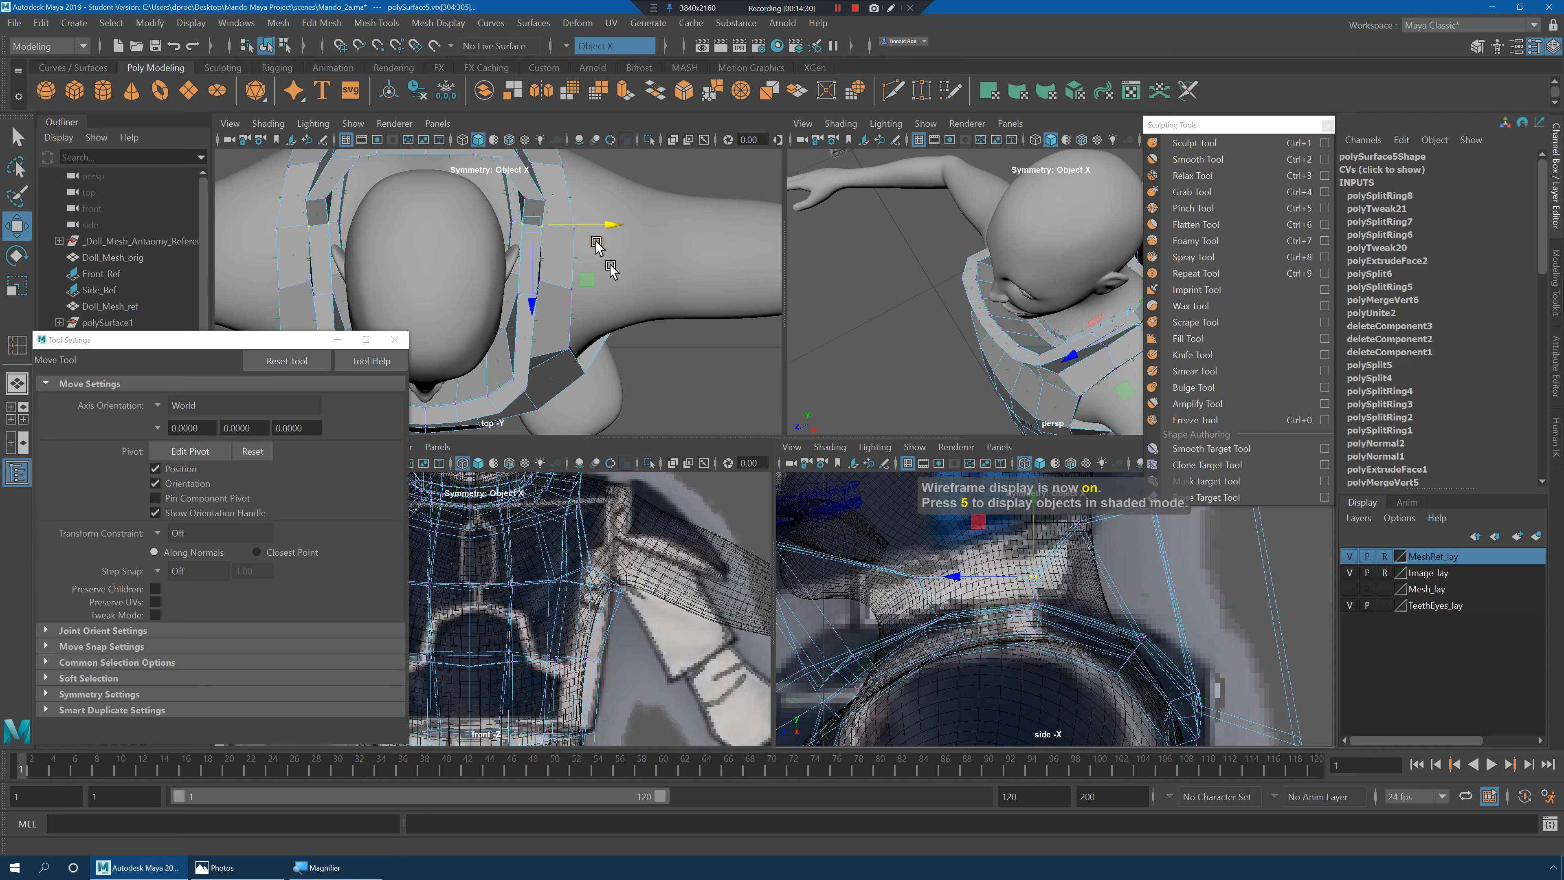
left_click_drag(610, 224, 612, 224)
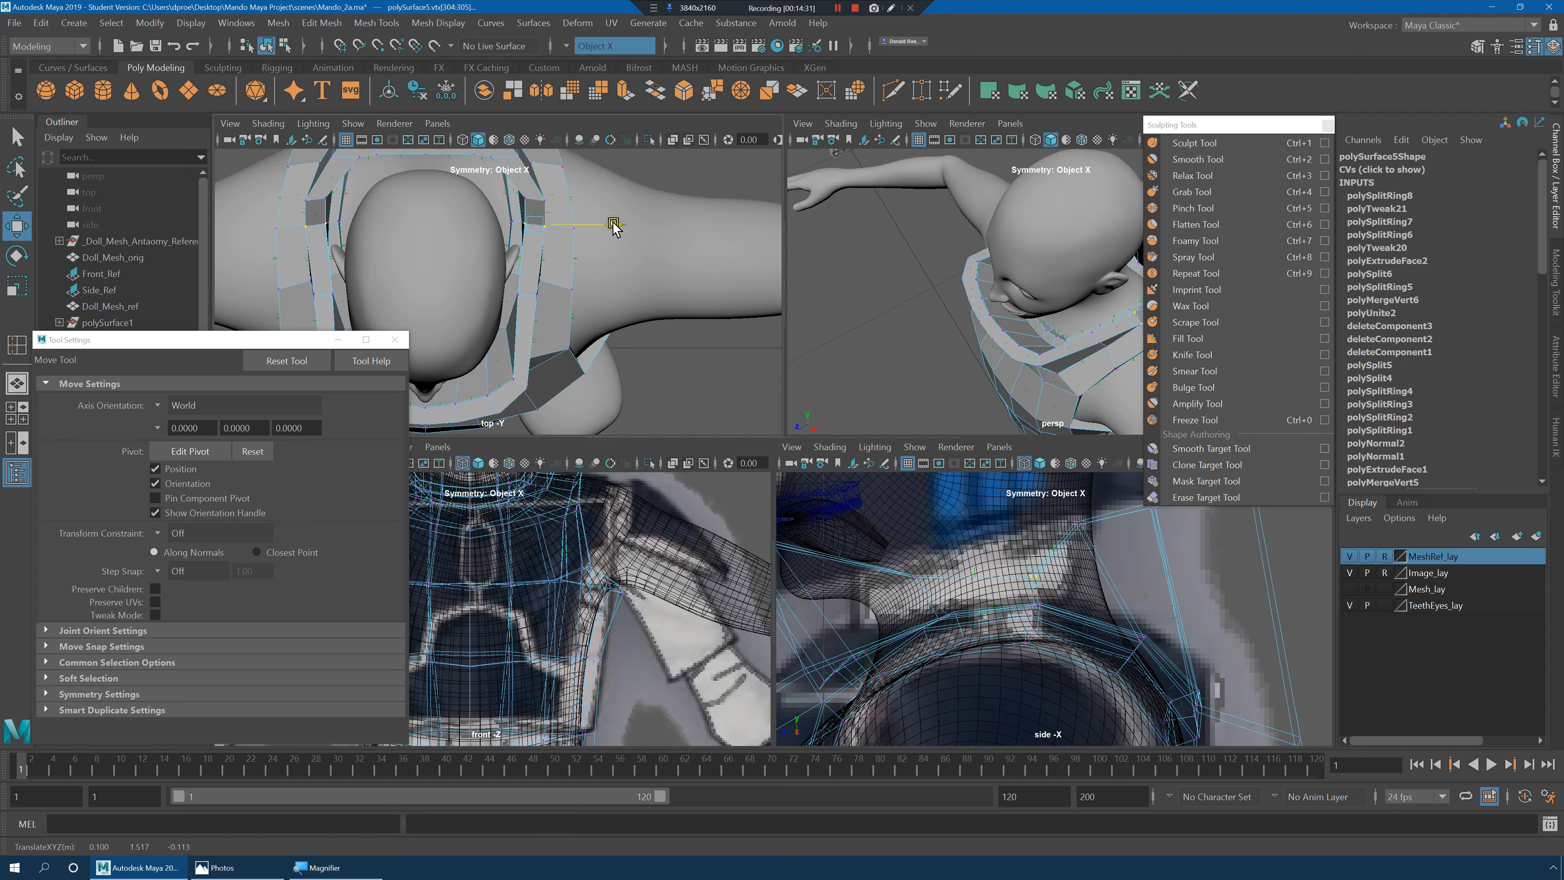
left_click_drag(605, 227, 605, 225)
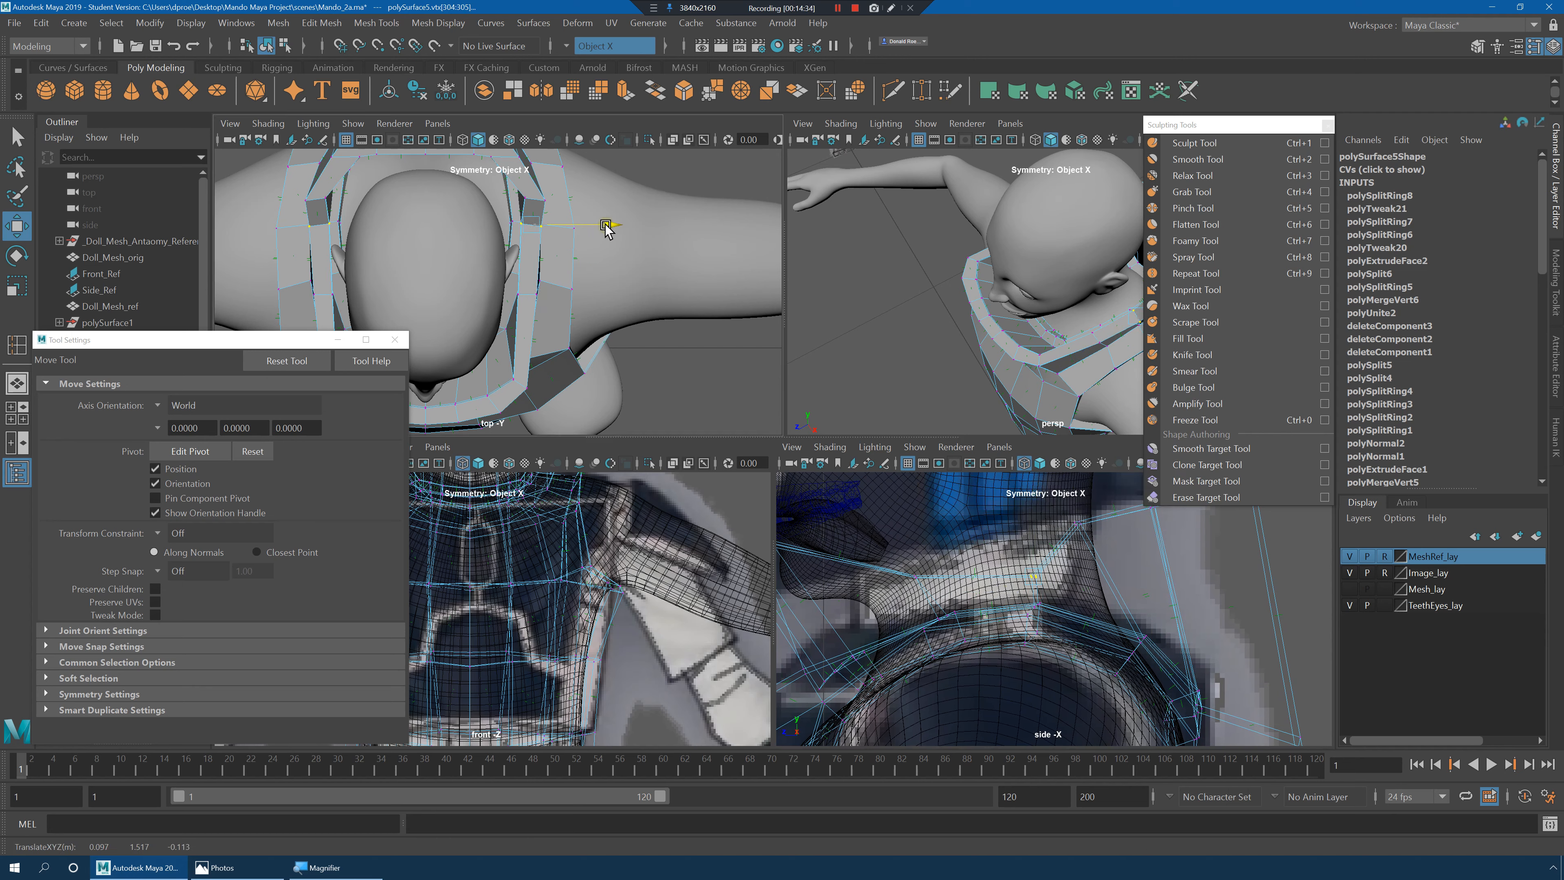
Preview the smoothed collar in a full-size perspective view and return the vest to object mode.
key("3")
key("space")
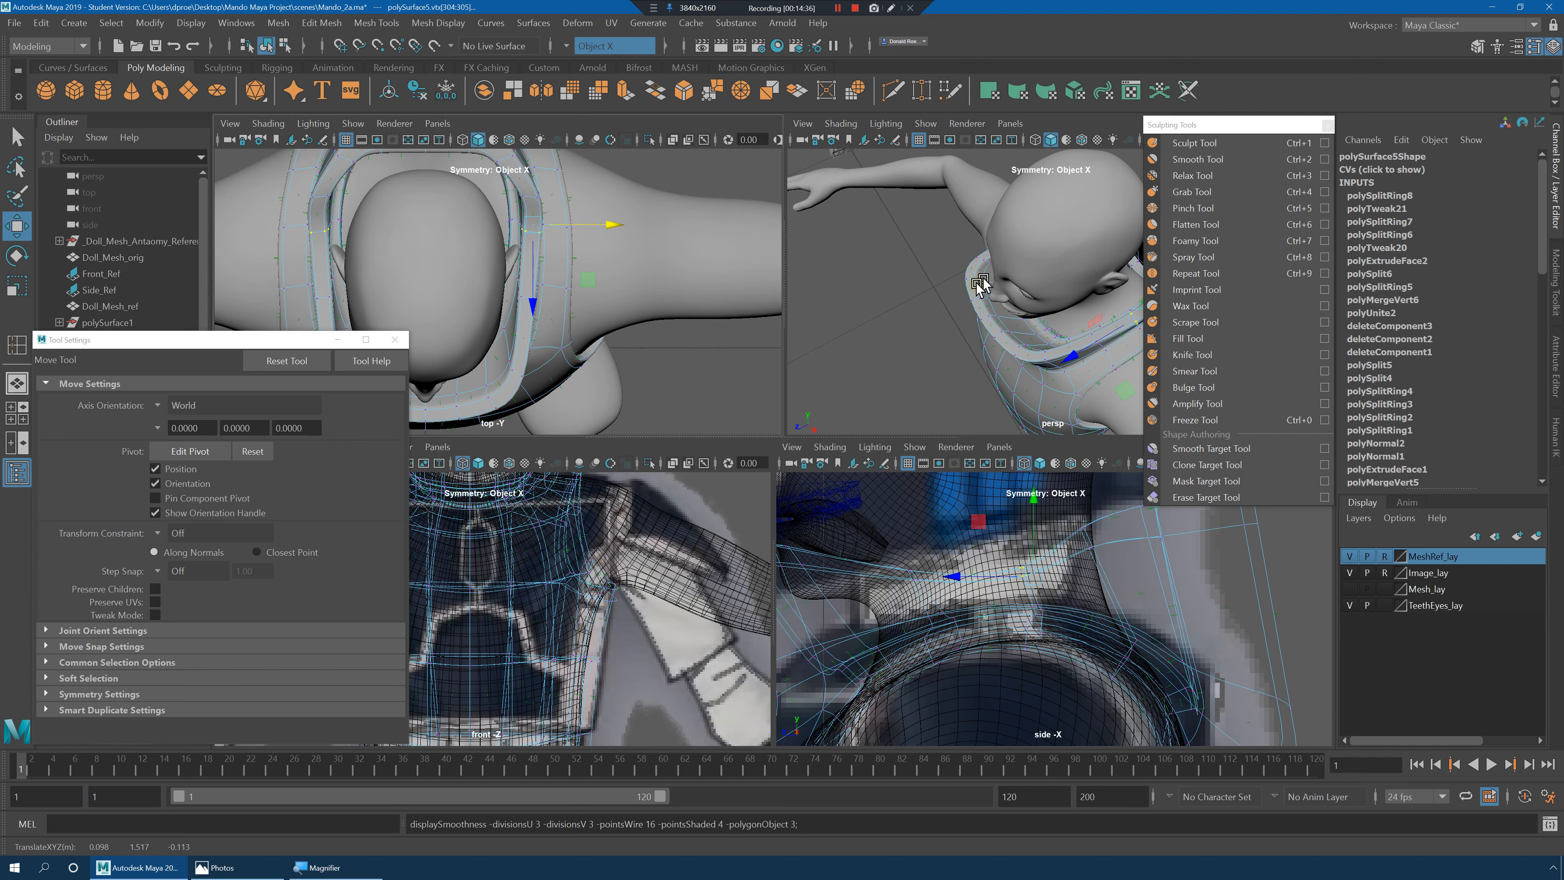
key("space")
left_click_drag(863, 445, 901, 449, "alt")
key("space")
right_click_drag(835, 397, 893, 330)
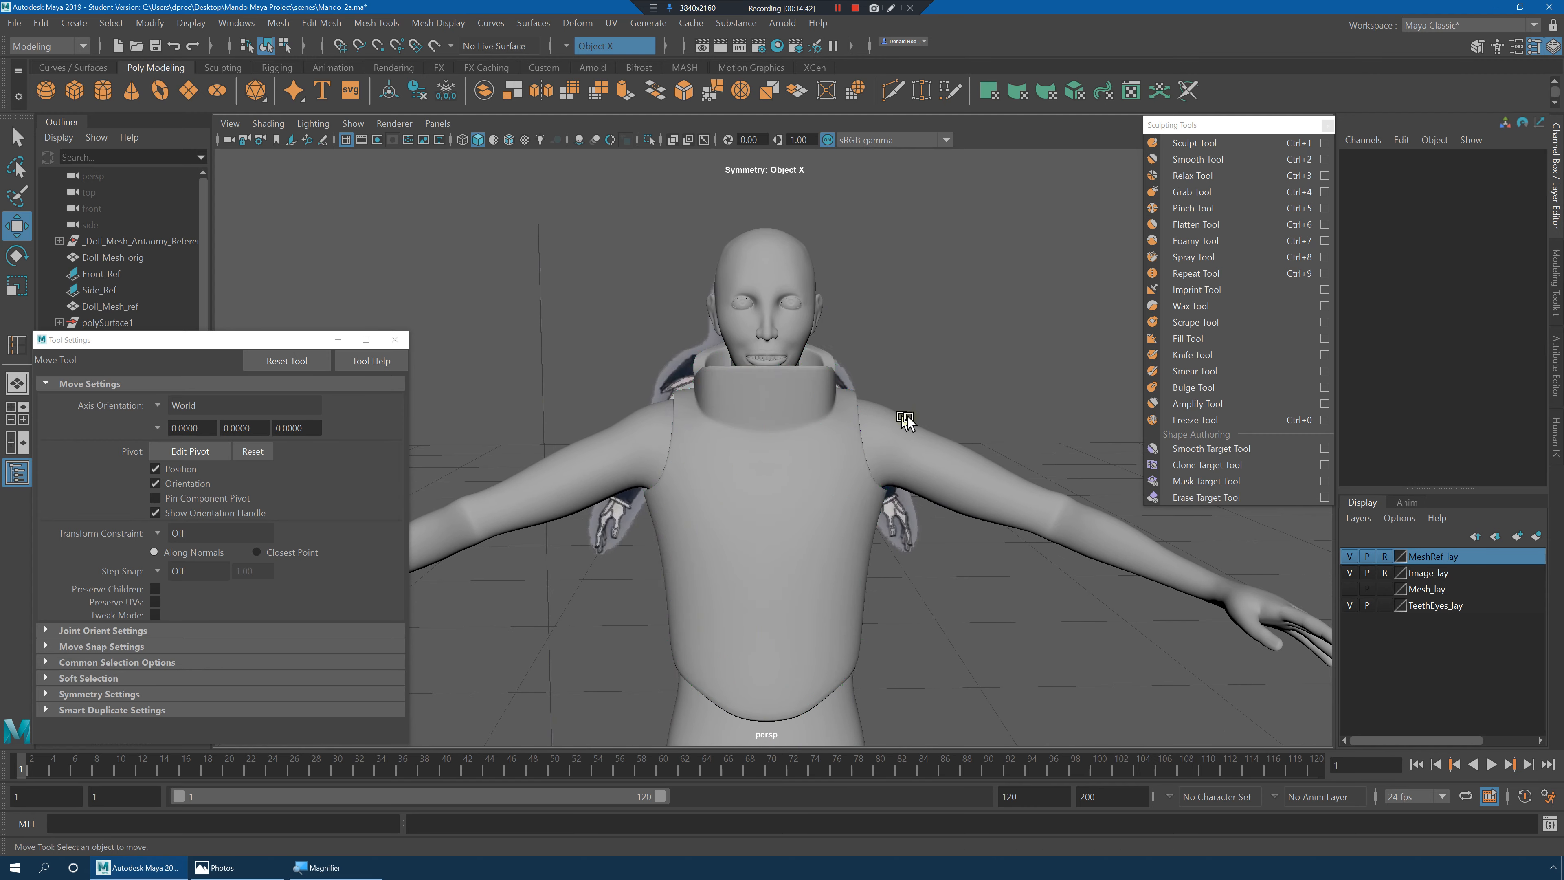
Insert vertical edge loops beside the two edges flanking the vest's front centre to sharpen the lower hem's corners.
left_click_drag(907, 417, 847, 524, "alt")
left_click(841, 576)
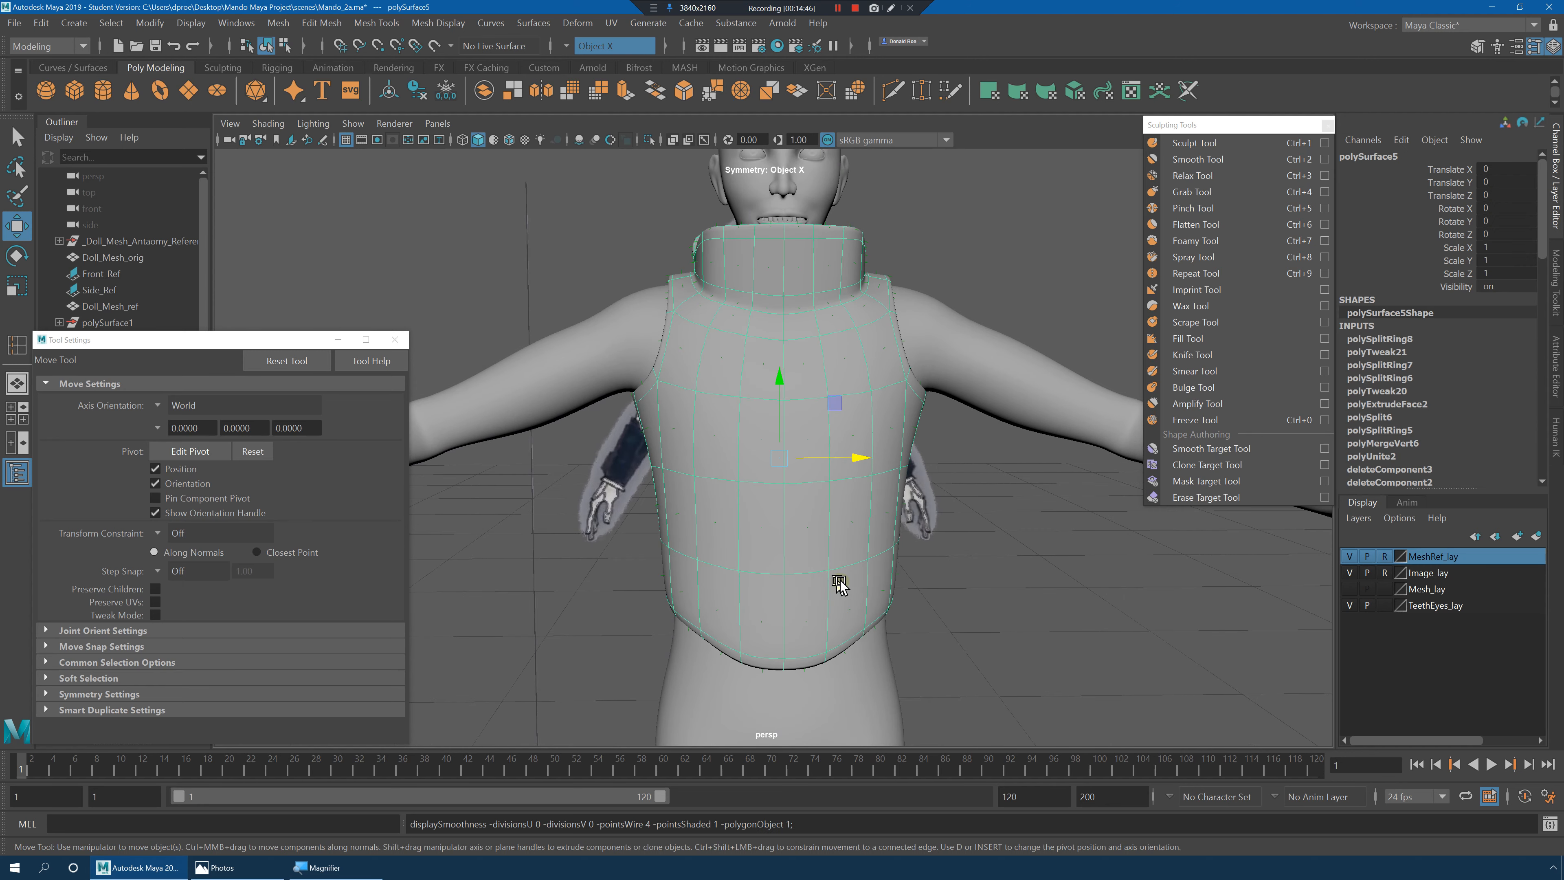
scroll(796, 444, "up", 3)
right_click_drag(776, 403, 653, 429, "shift")
scroll(750, 453, "up", 3)
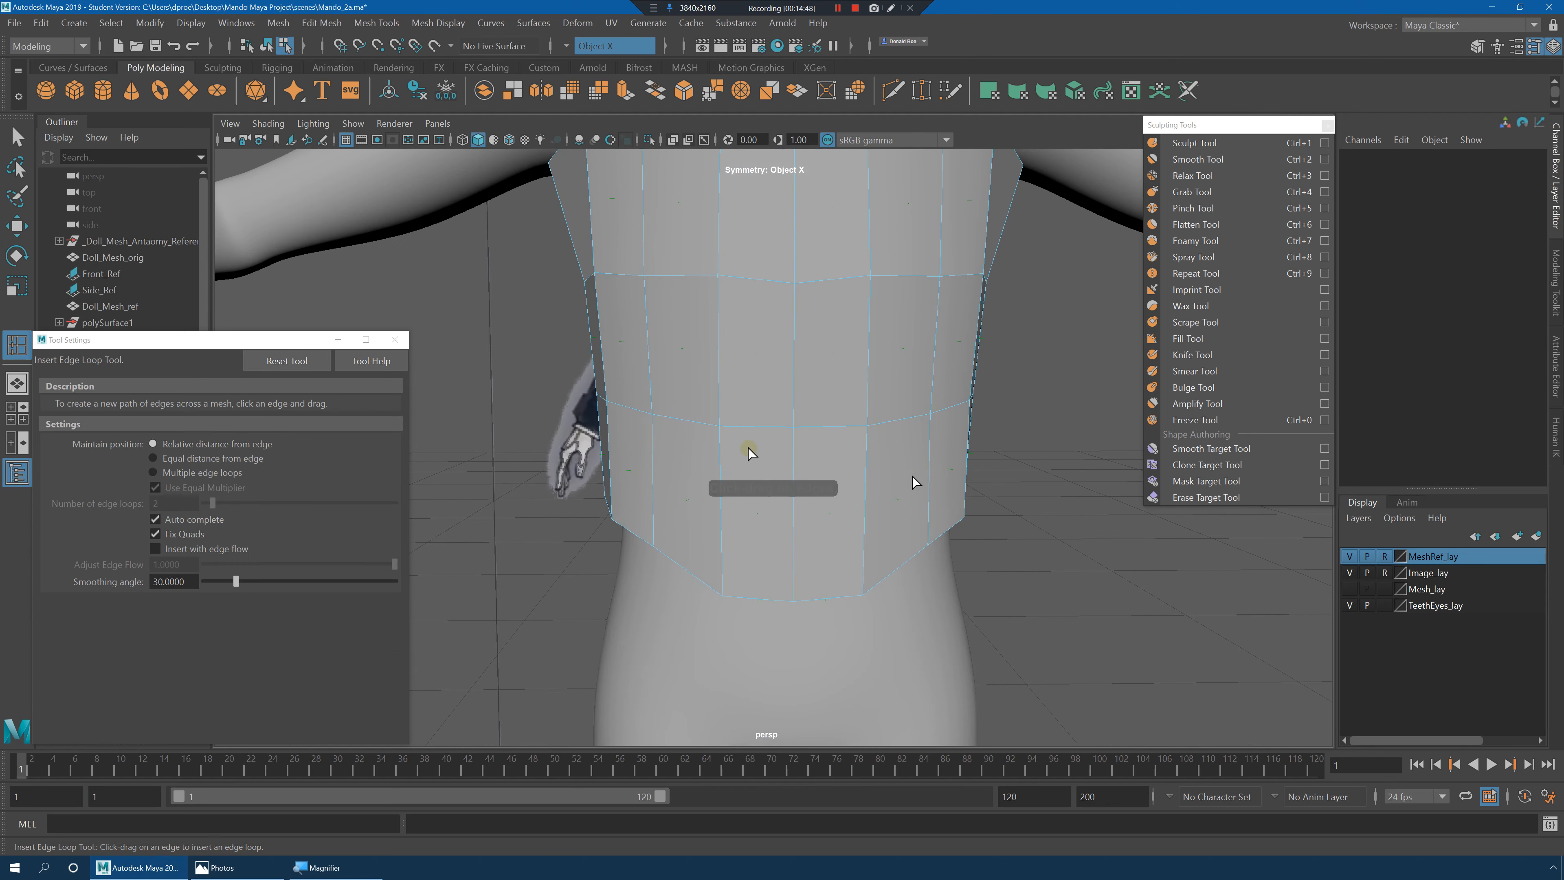
left_click_drag(734, 426, 726, 428)
key("2")
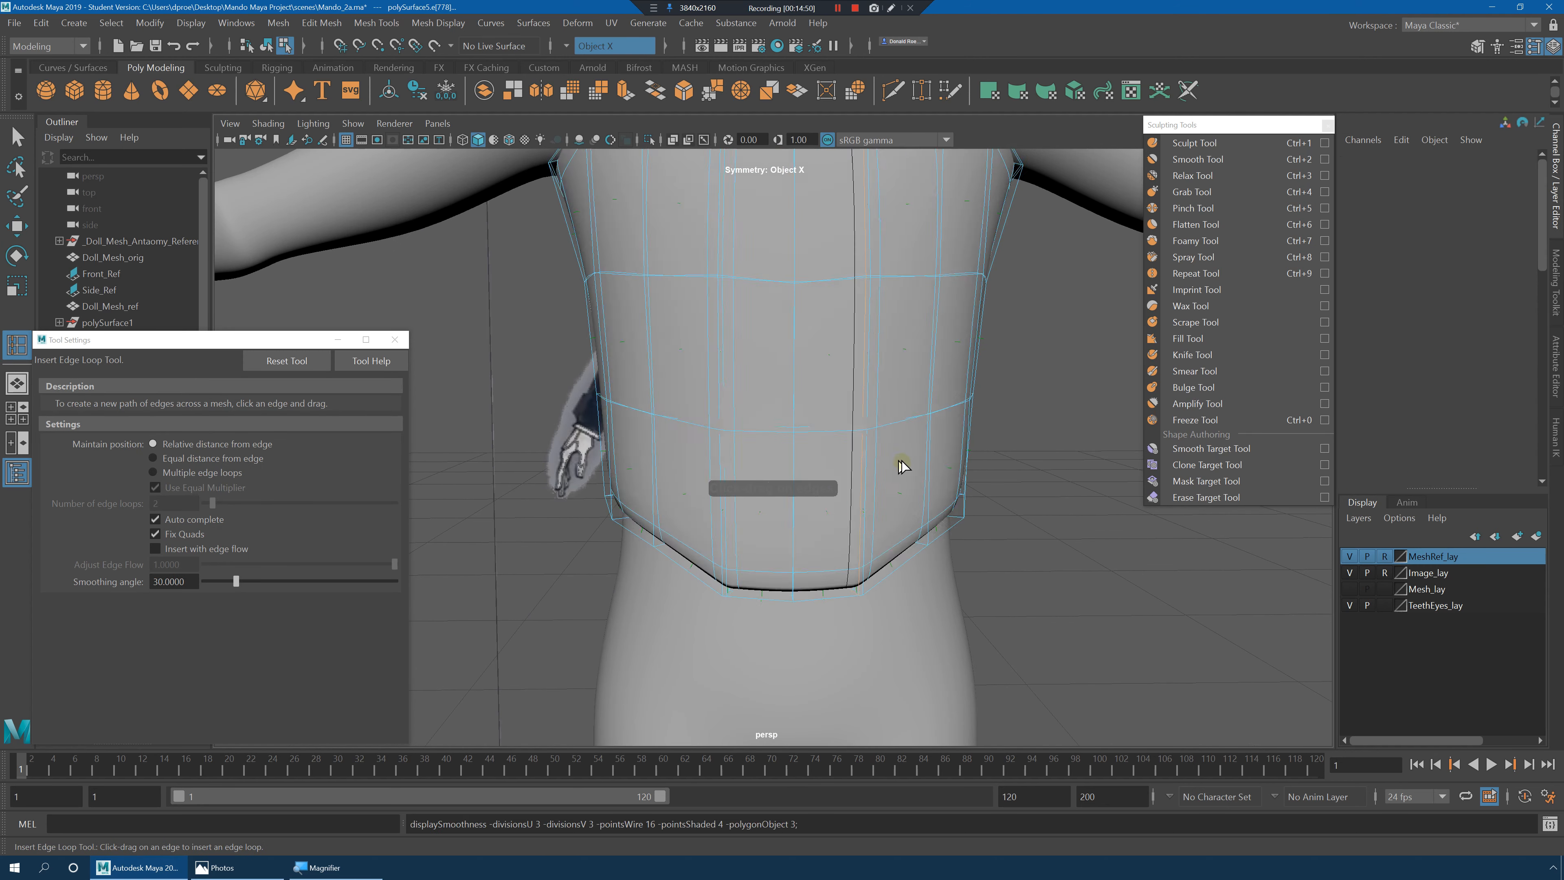
right_click_drag(949, 461, 866, 447, "alt")
left_click_drag(866, 447, 863, 440, "alt")
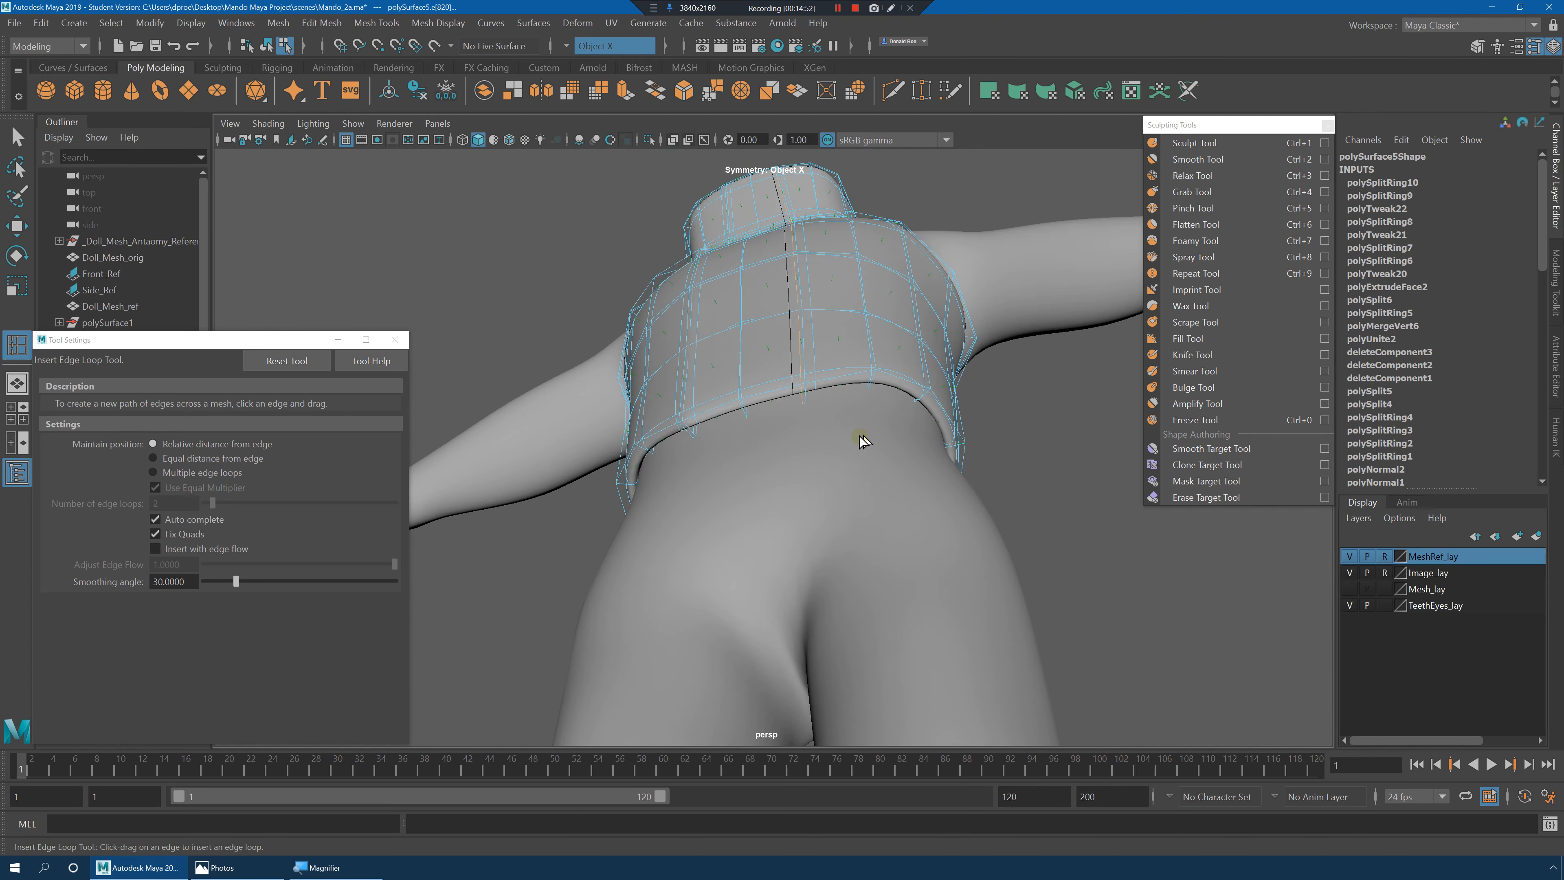
Redo the vertical edge loops at the vest's lower hem corners, undoing the misplaced loops and inserting them closer to the corner edges.
key("1")
scroll(883, 425, "up", 3)
left_click_drag(823, 358, 822, 380)
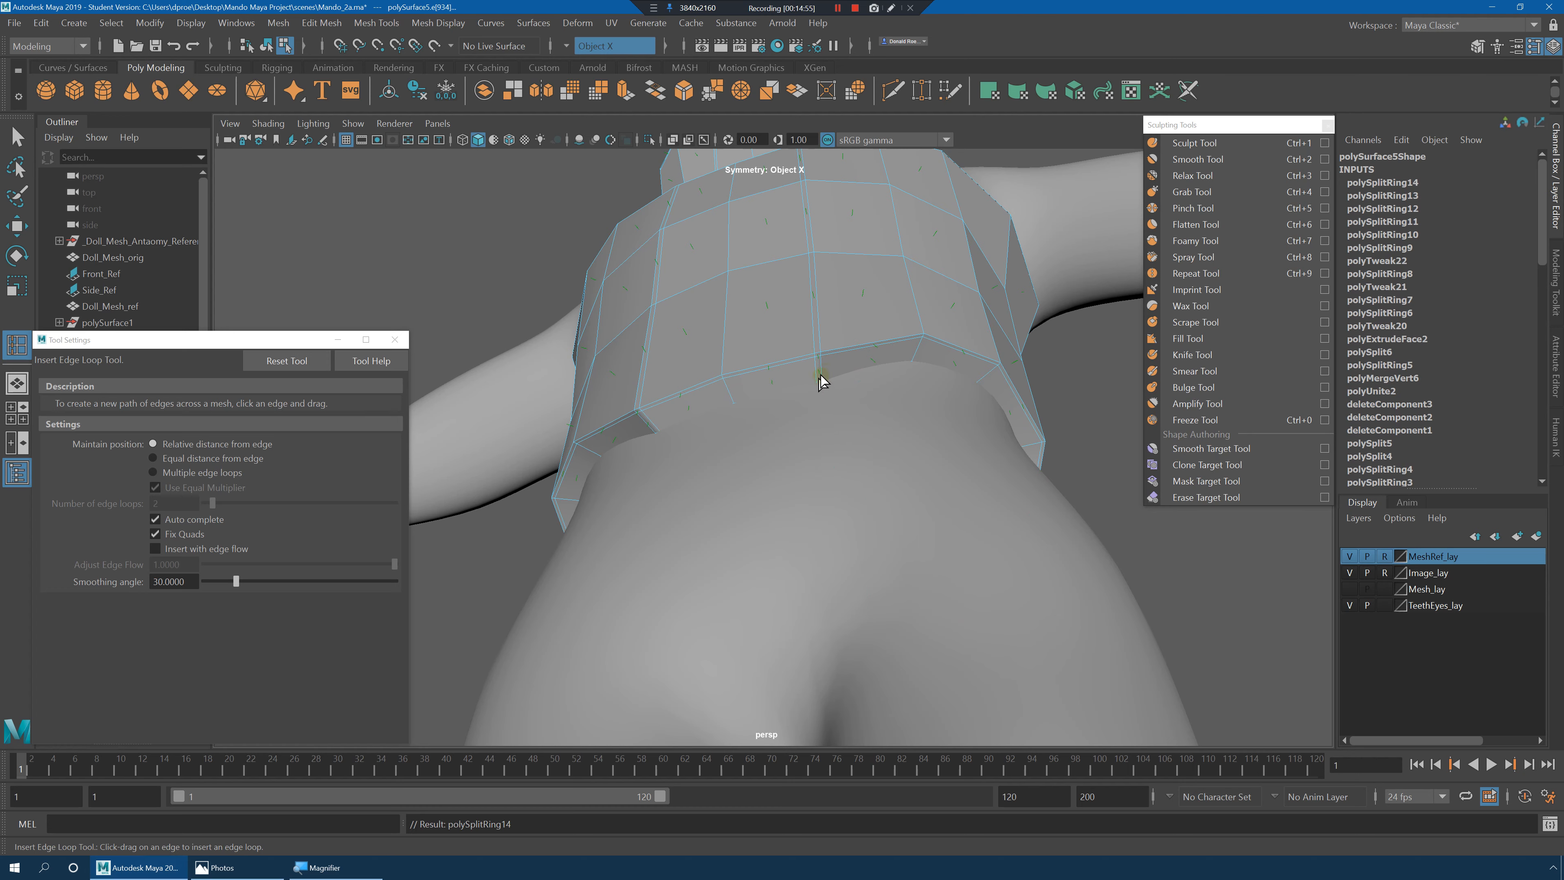
key("ctrl+z")
key("ctrl+z")
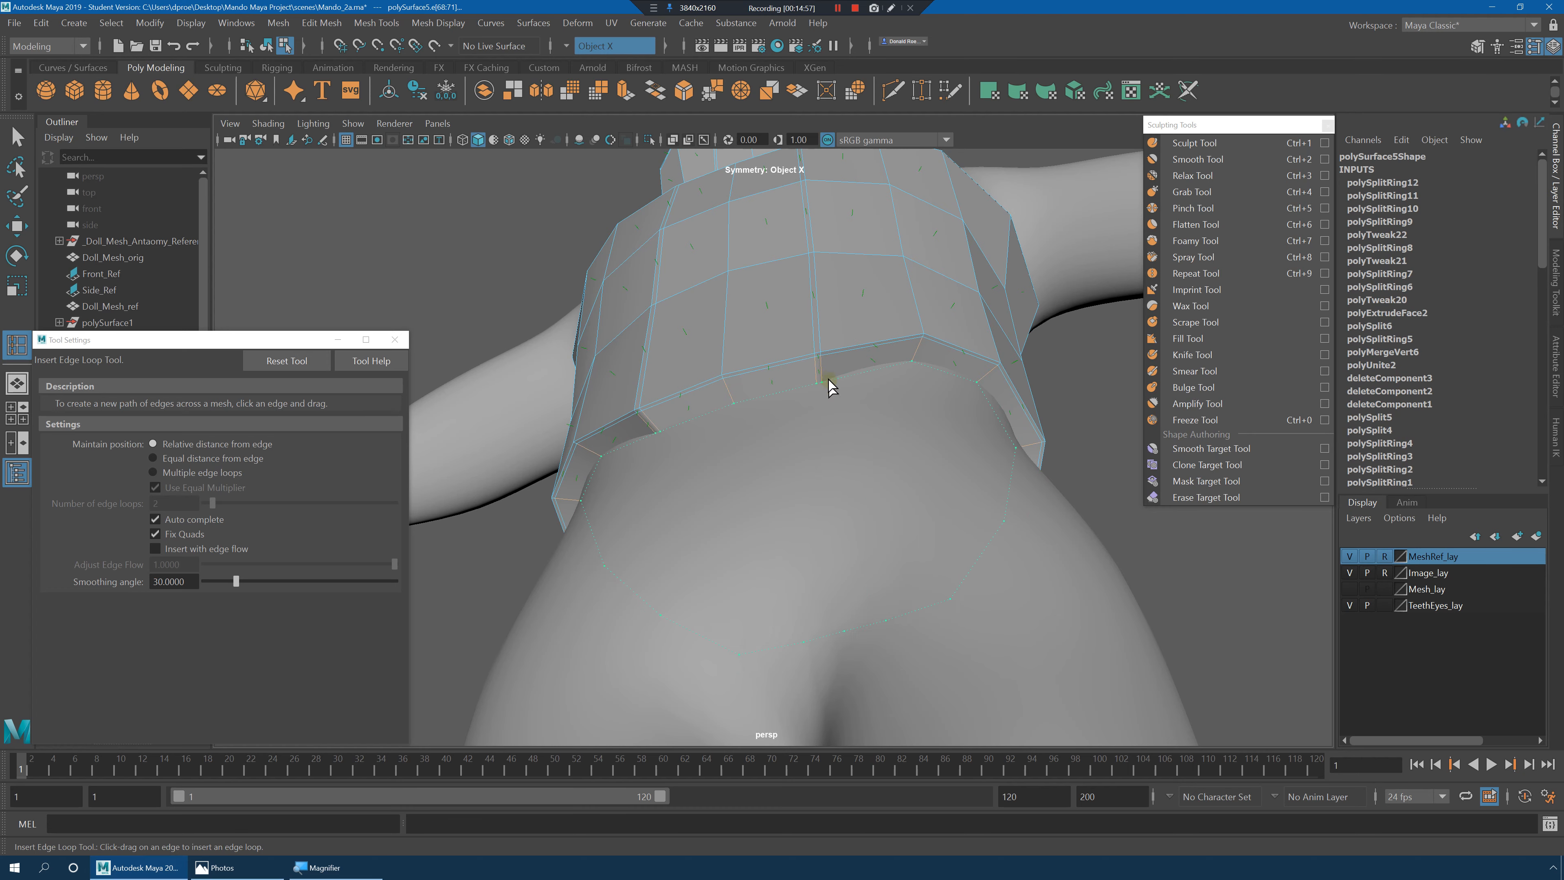
left_click(827, 375)
left_click_drag(836, 382, 875, 541, "alt")
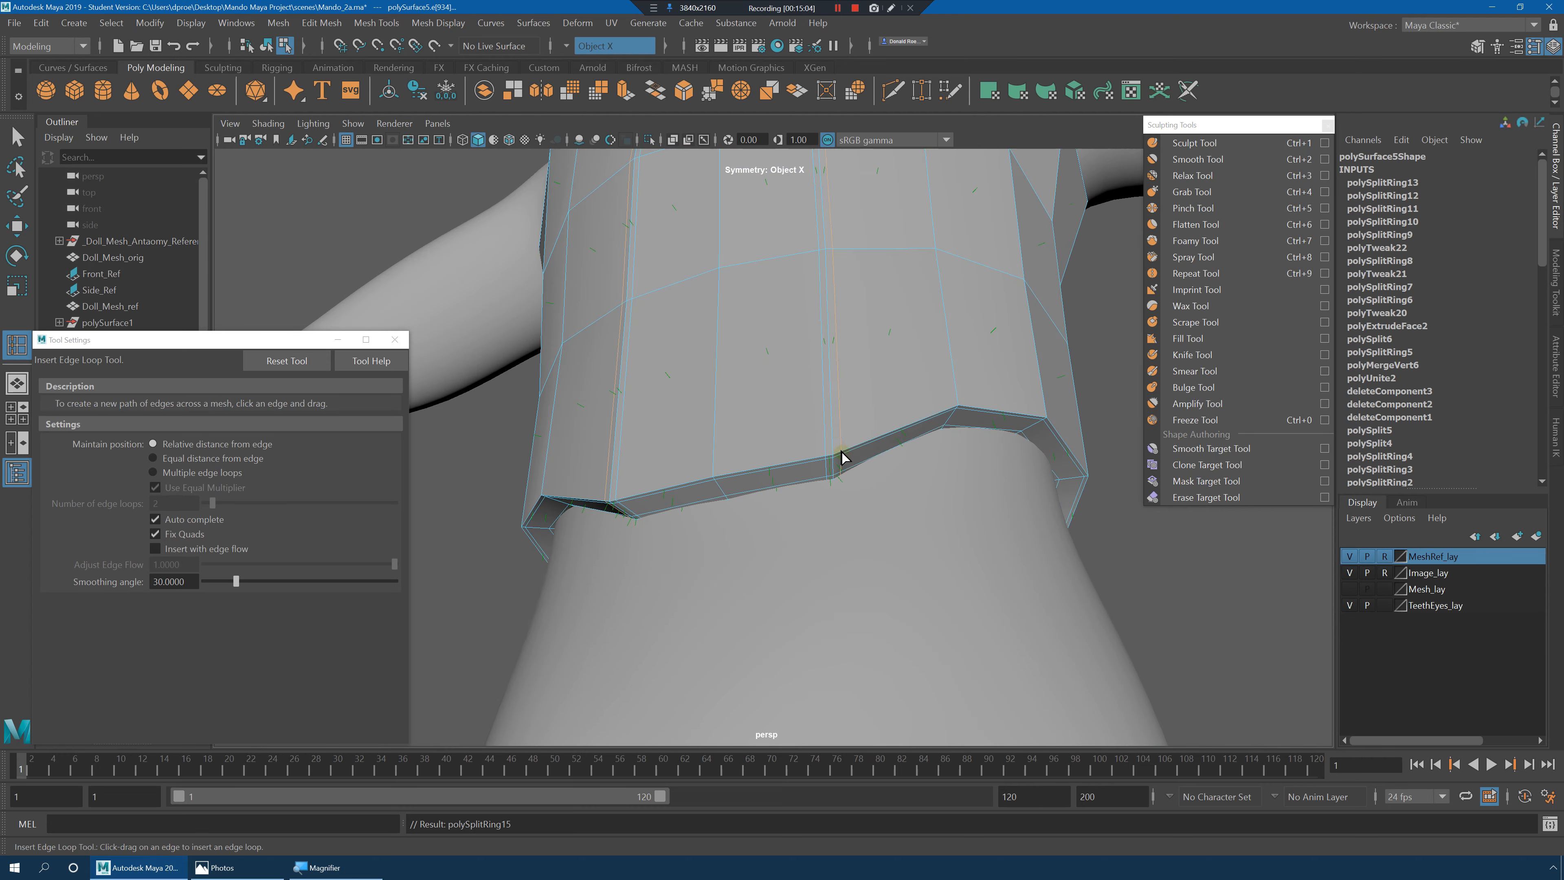
Preview the smoothed vest in object mode and examine the corners of the lower front hem.
key("3")
left_click_drag(948, 456, 887, 440, "alt")
key("q")
right_click_drag(889, 359, 969, 328)
left_click(1075, 384)
right_click_drag(1076, 385, 891, 379, "alt")
middle_click_drag(890, 379, 866, 489, "alt")
left_click_drag(900, 508, 845, 521, "alt")
middle_click_drag(845, 520, 807, 404, "alt")
scroll(803, 452, "up", 4)
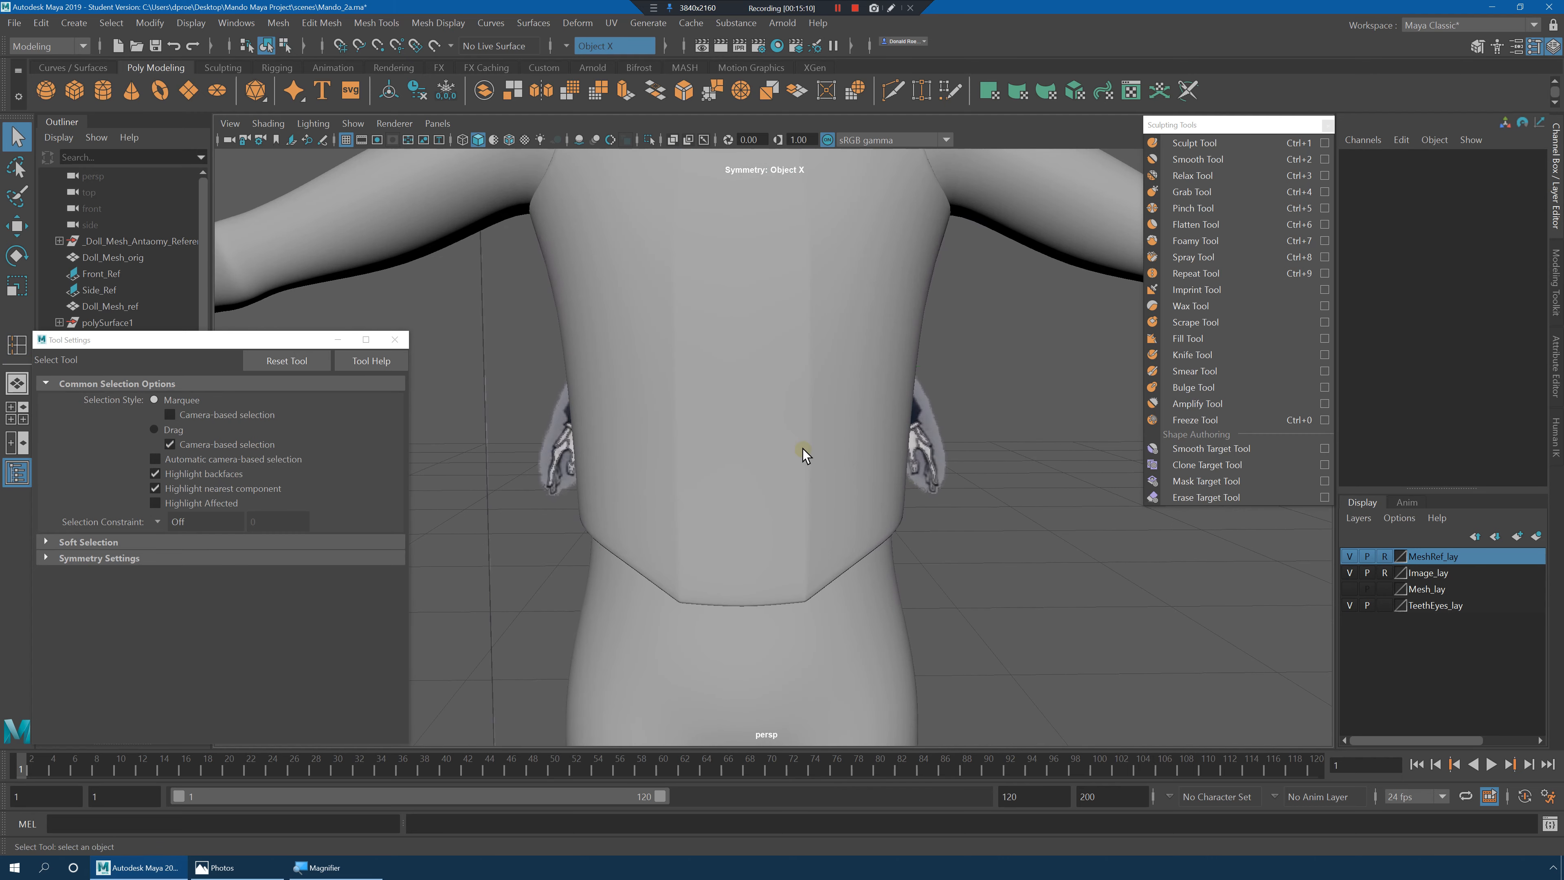
Toggle the vest's smooth preview off and on, and examine its hem and raised collar from the back and side.
left_click(803, 450)
key("1")
key("3")
left_click(1058, 510)
scroll(1058, 510, "down", 4)
left_click_drag(979, 481, 749, 476, "alt")
middle_click_drag(853, 370, 856, 433, "alt")
right_click_drag(794, 439, 854, 447, "alt")
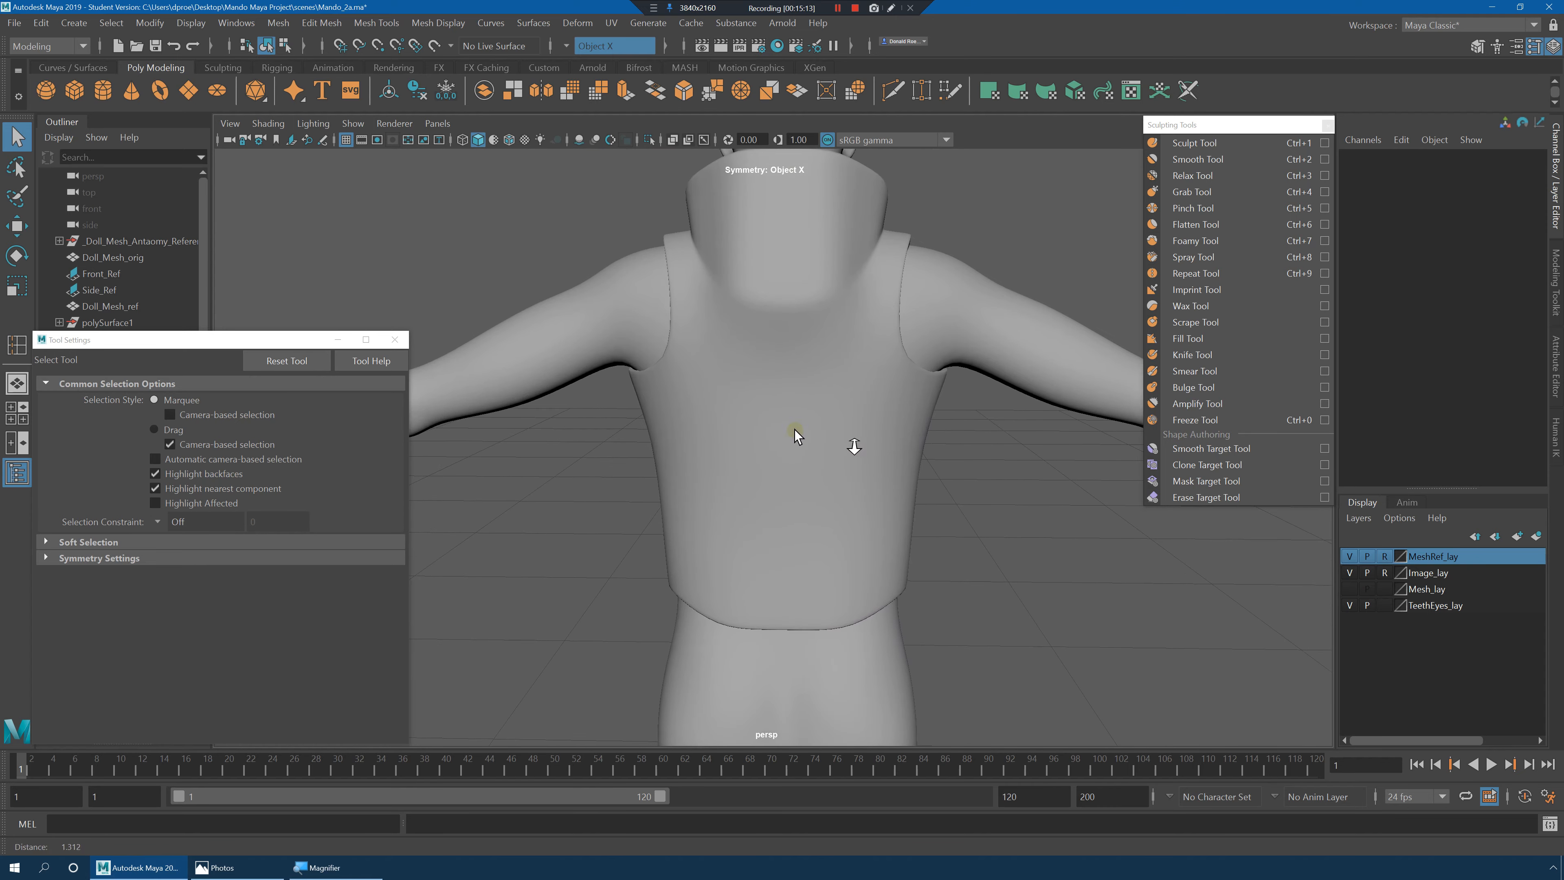
left_click_drag(677, 432, 810, 426, "alt")
right_click_drag(789, 496, 949, 508, "alt")
Try to insert an edge loop just below the raised collar's base on the unsmoothed vest, and undo it.
left_click(849, 314)
key("1")
right_click(832, 282, "shift")
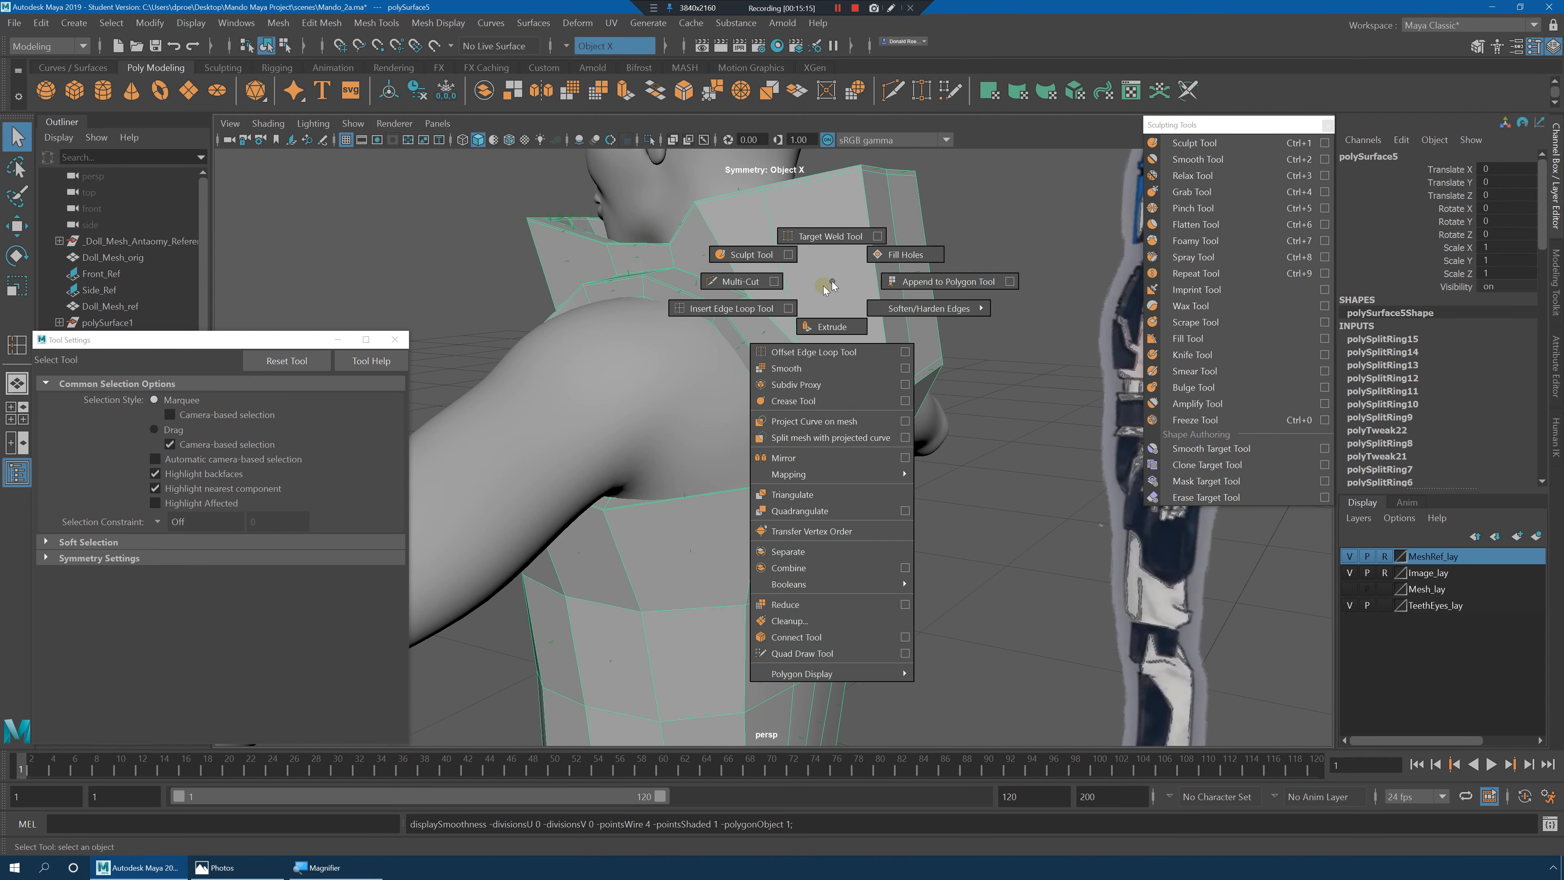
left_click(732, 308)
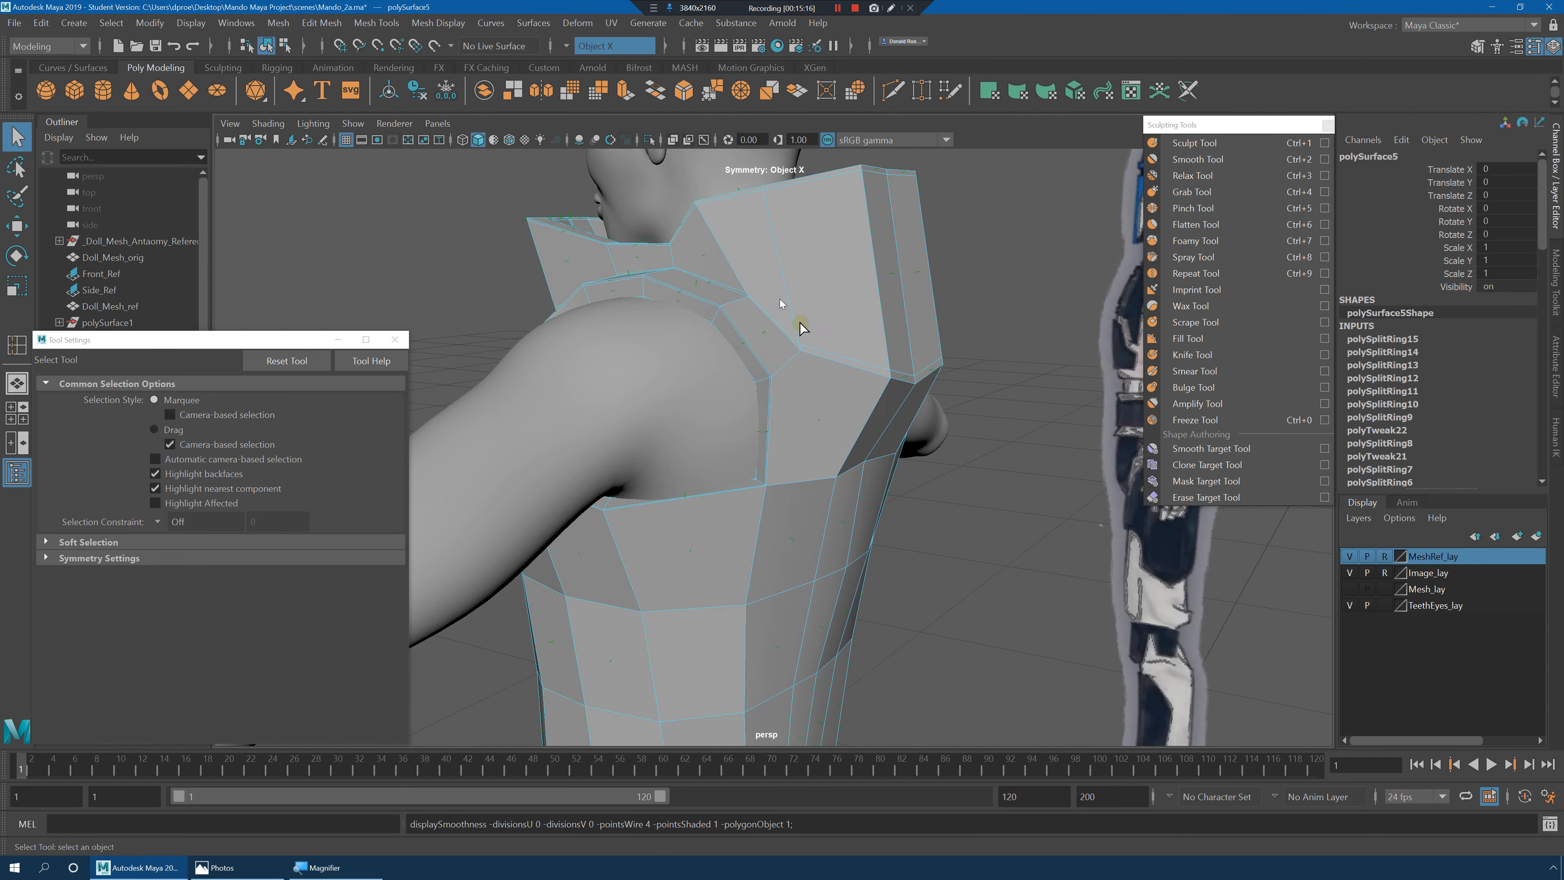
left_click(886, 385)
left_click_drag(886, 385, 875, 403, "alt")
middle_click_drag(875, 403, 831, 466, "alt")
right_click_drag(831, 466, 995, 452, "alt")
left_click_drag(995, 452, 936, 436, "alt")
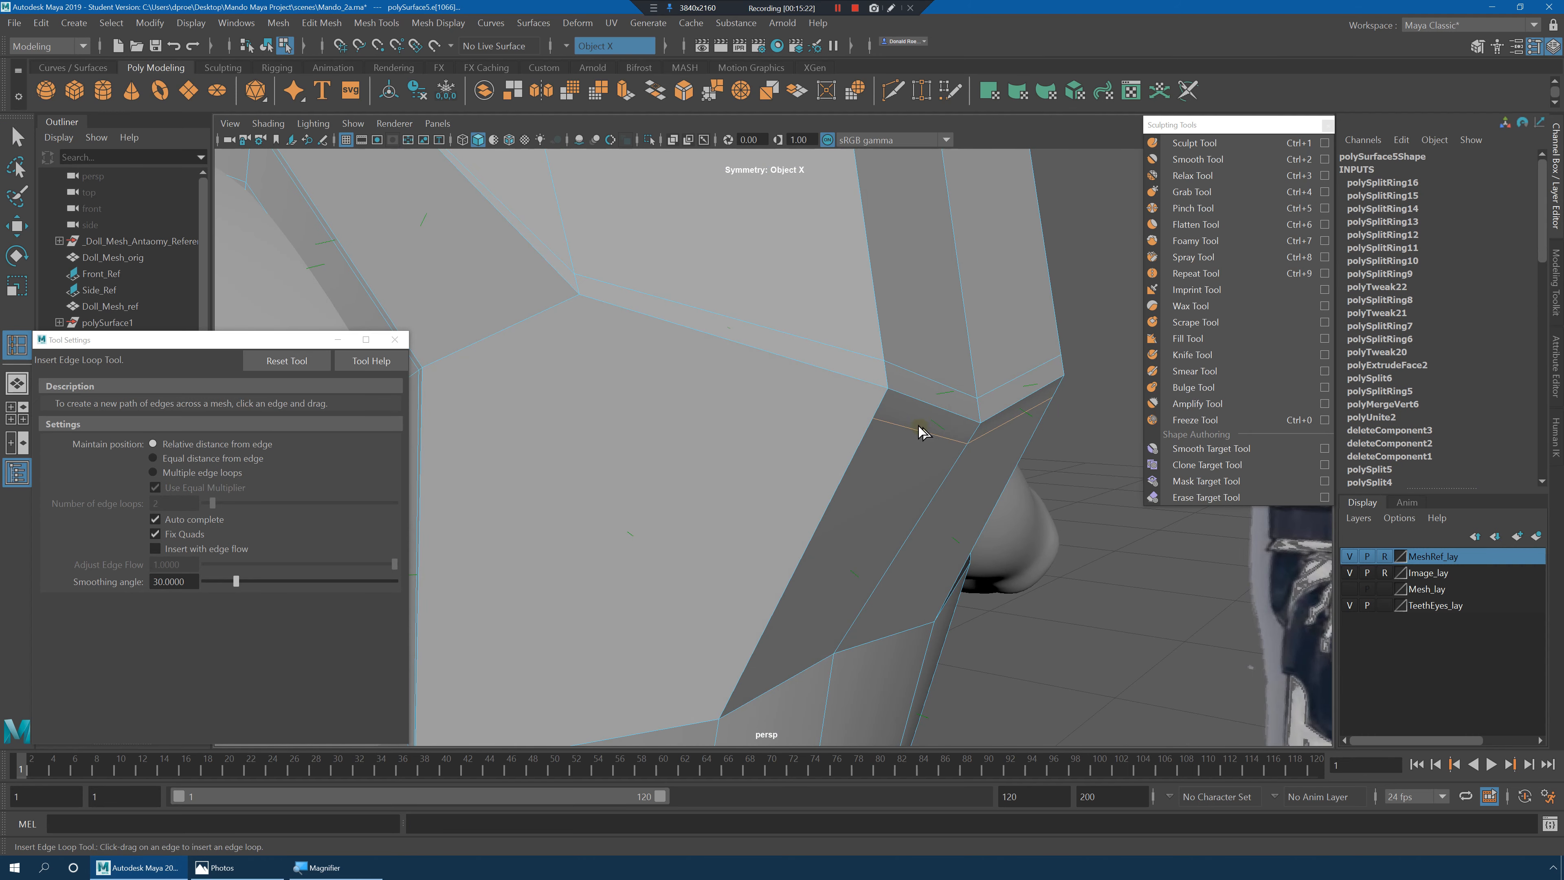
scroll(921, 431, "down", 5)
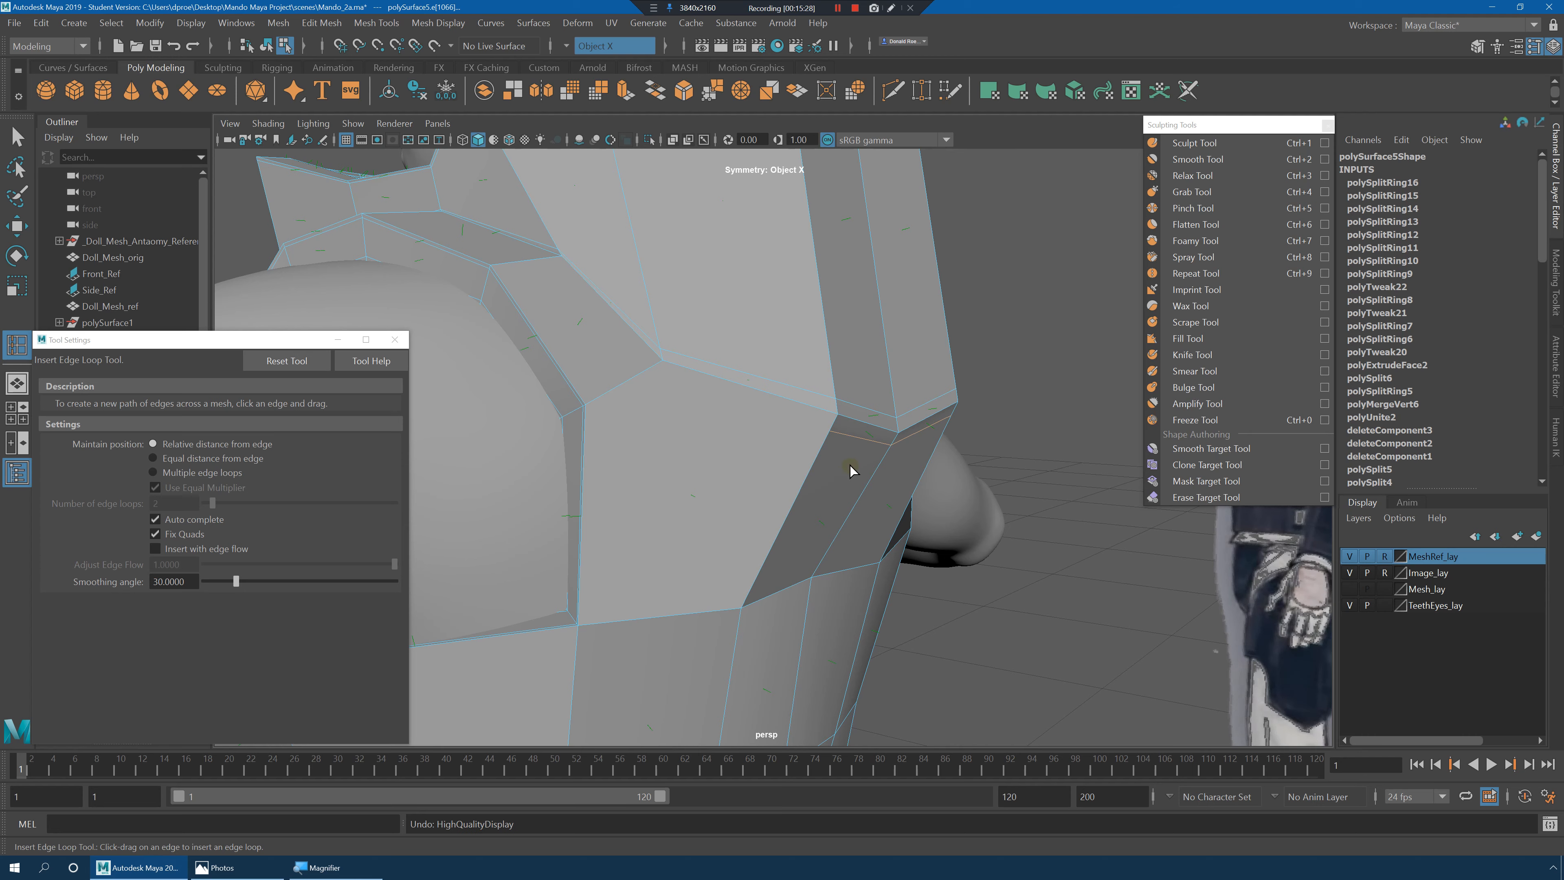
key("ctrl+z")
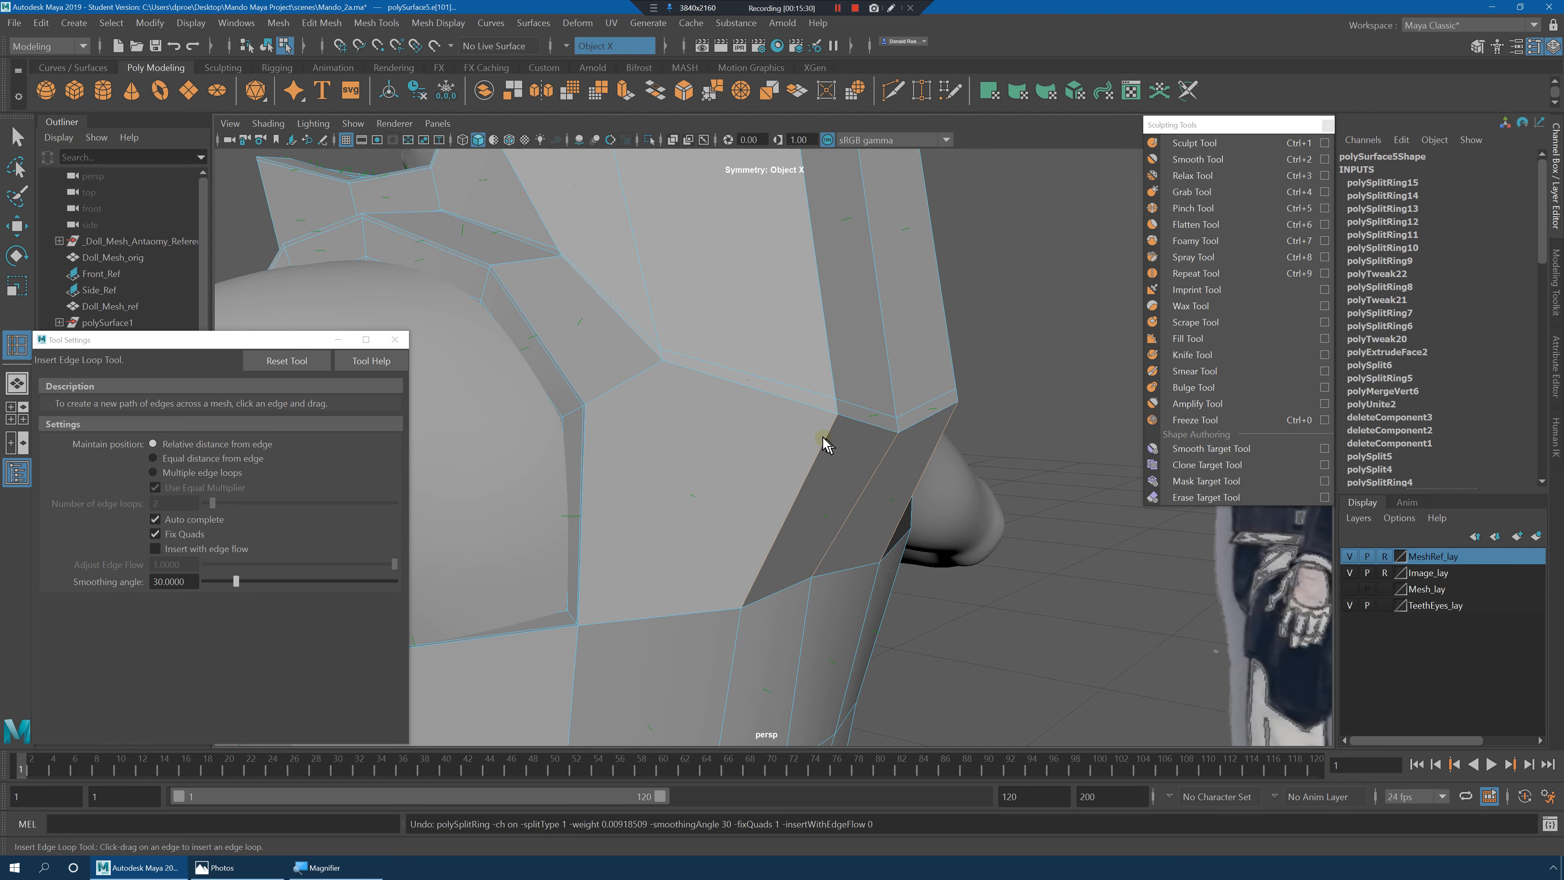
Try to cut a new edge line just below the collar's base at the back with the Multi-Cut tool.
key("q")
key("F8")
right_click_drag(845, 411, 781, 410, "shift")
left_click_drag(781, 410, 834, 418, "alt")
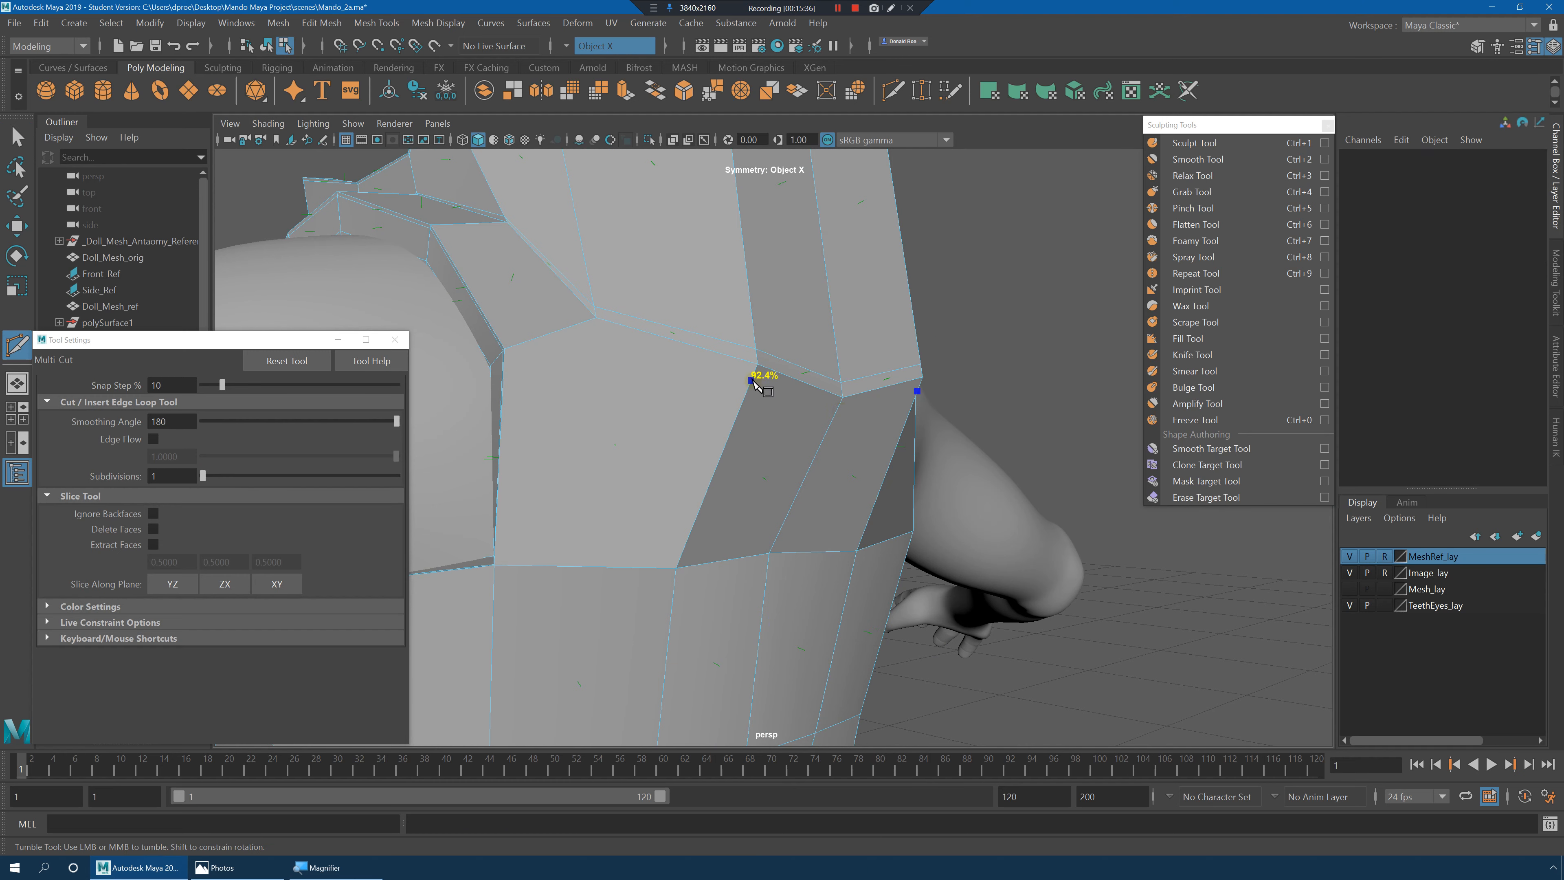
left_click(570, 326)
left_click_drag(572, 330, 718, 510, "alt")
key("ctrl+z")
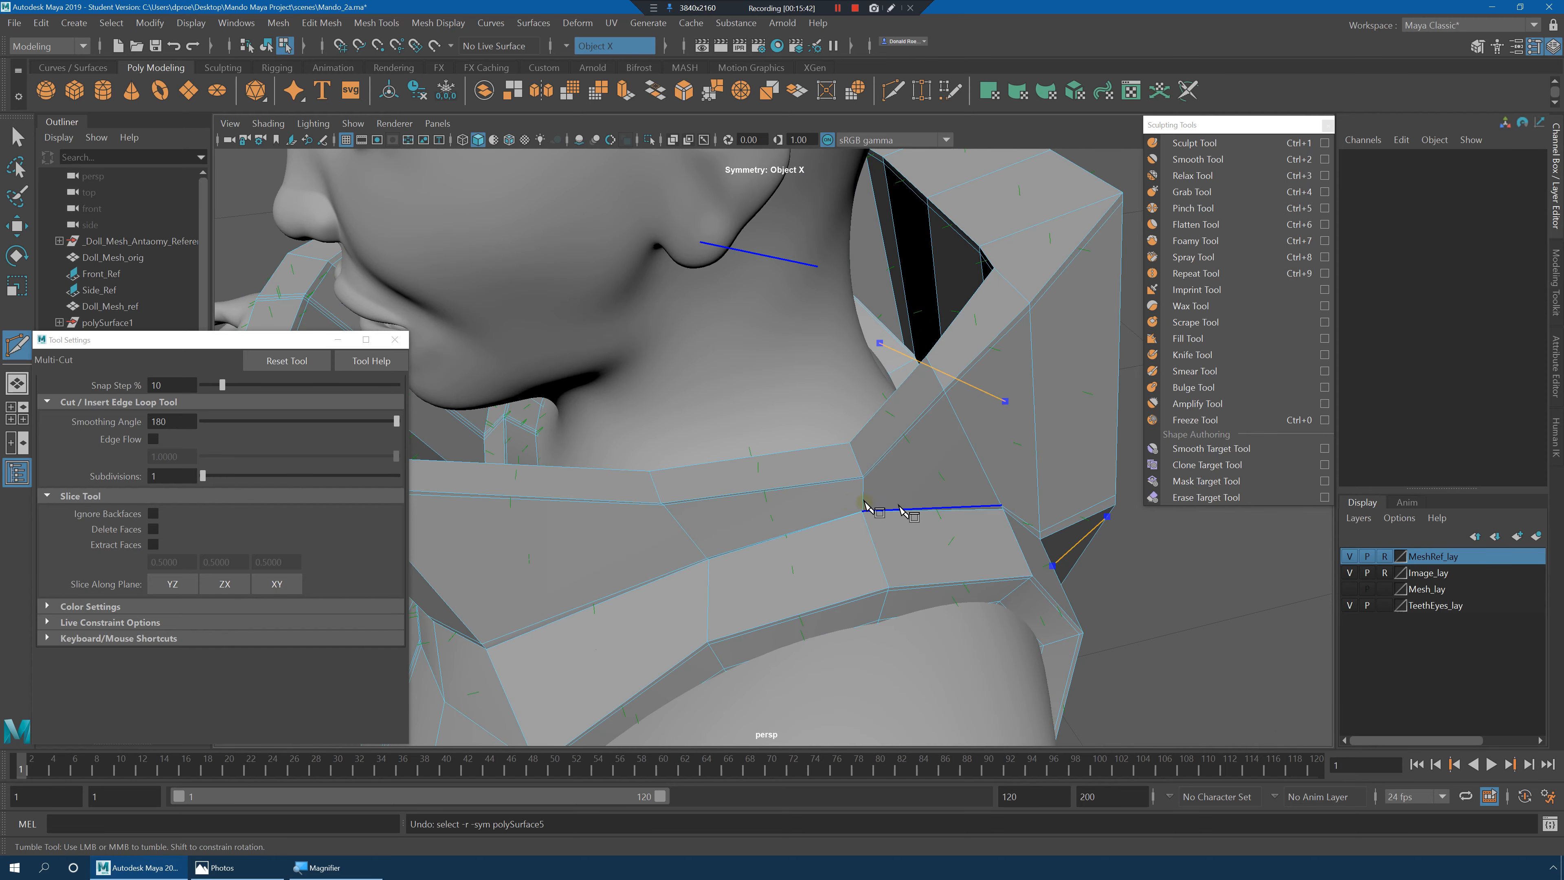
left_click_drag(870, 506, 668, 494, "alt")
middle_click_drag(669, 495, 822, 504, "alt")
key("ctrl+z")
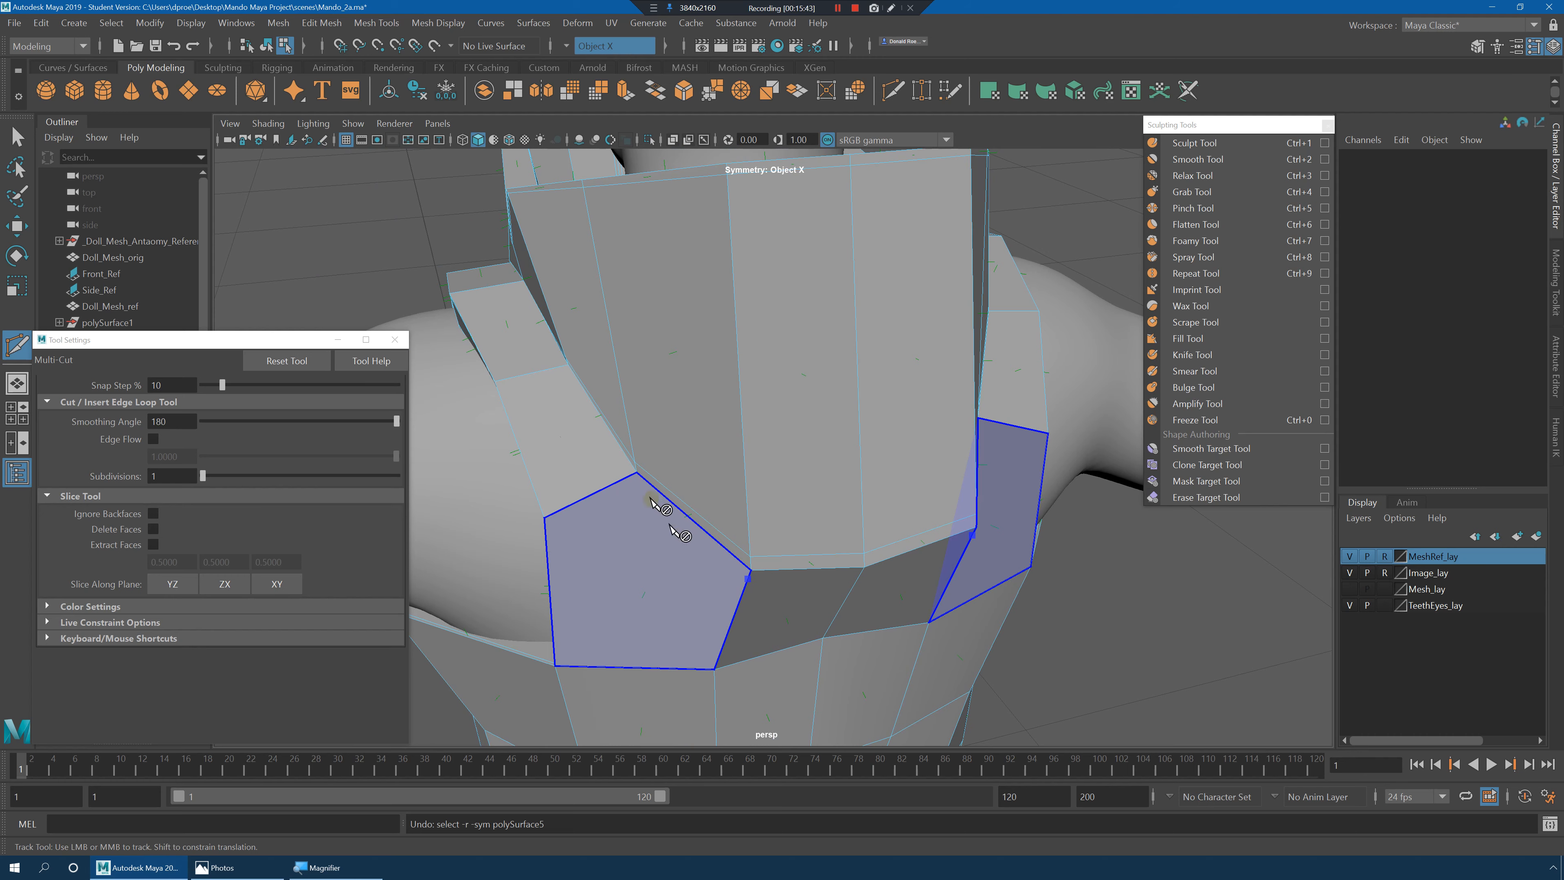
Try a Multi-Cut line around the outside of the collar's base, running from the back over the shoulders to the front.
left_click(560, 367)
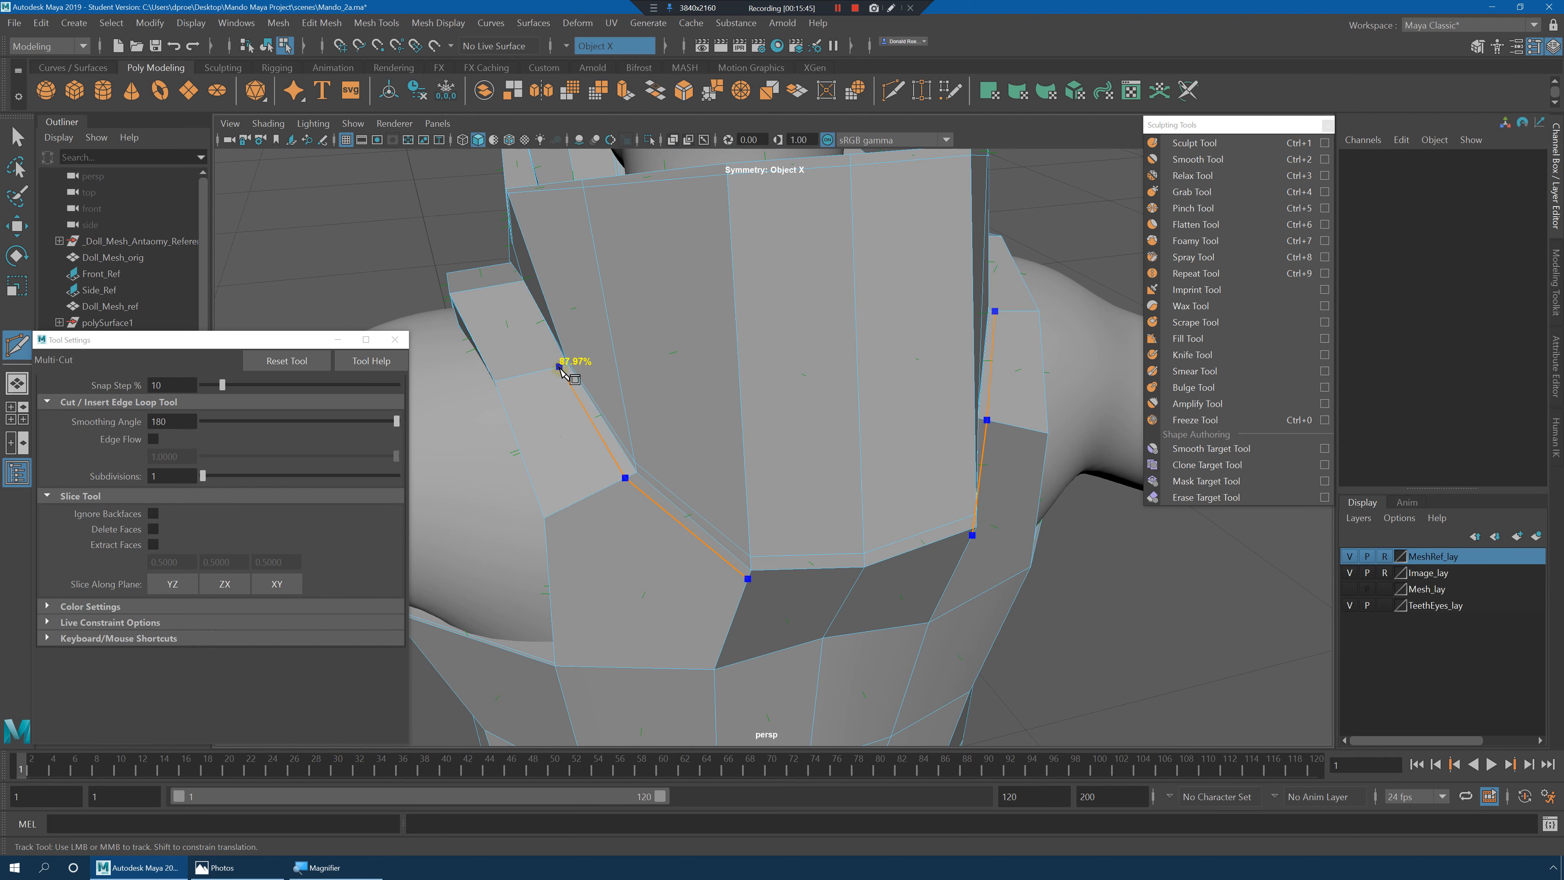
left_click_drag(580, 413, 911, 435, "alt")
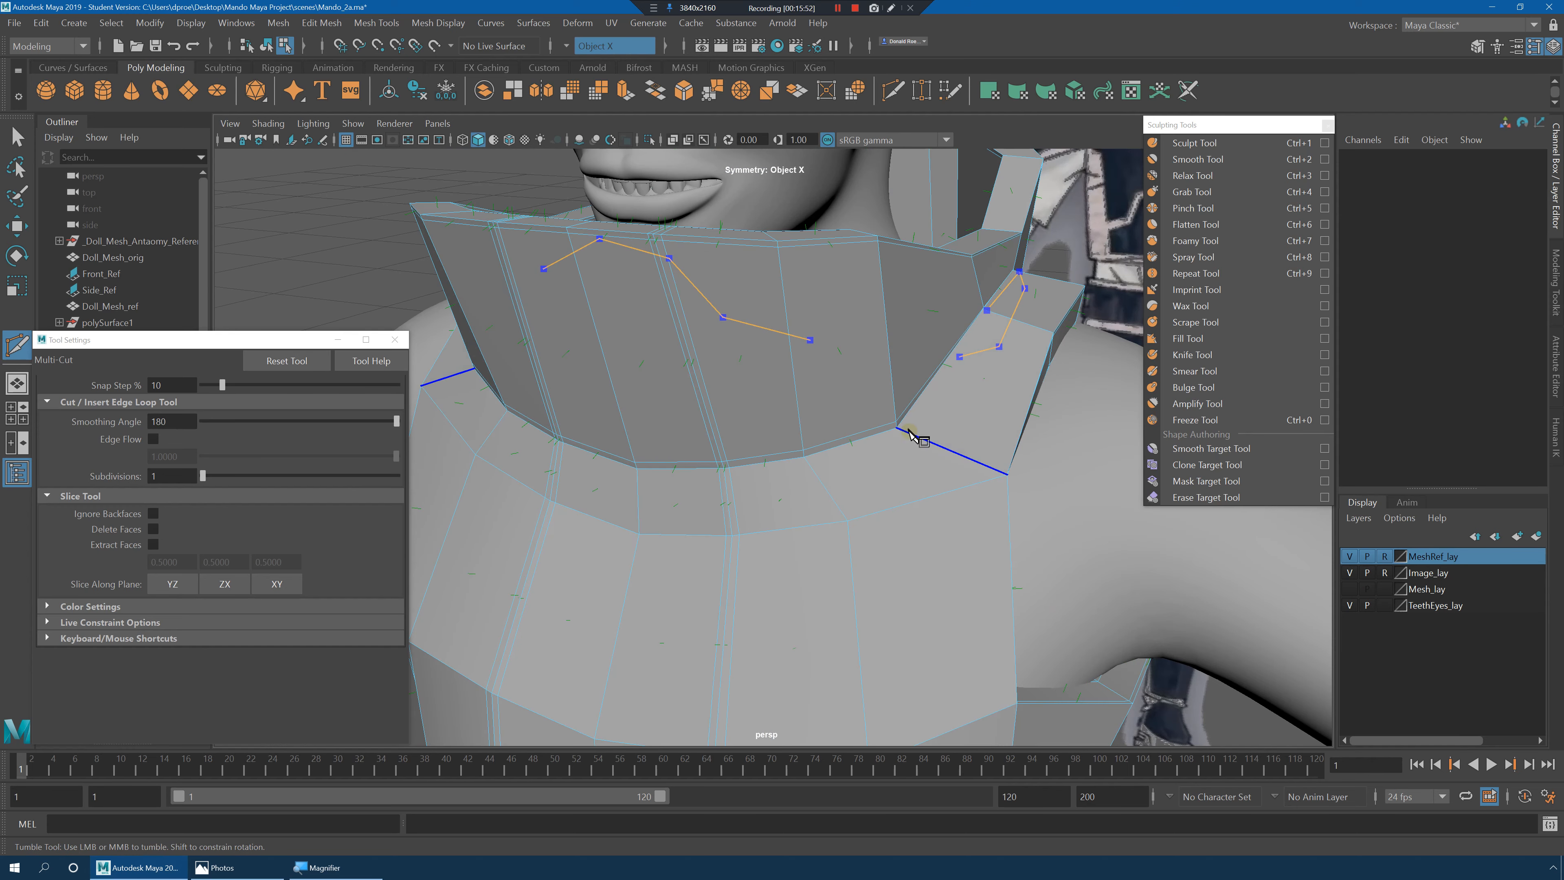
left_click(810, 462)
left_click_drag(665, 491, 699, 474, "alt")
left_click(673, 469)
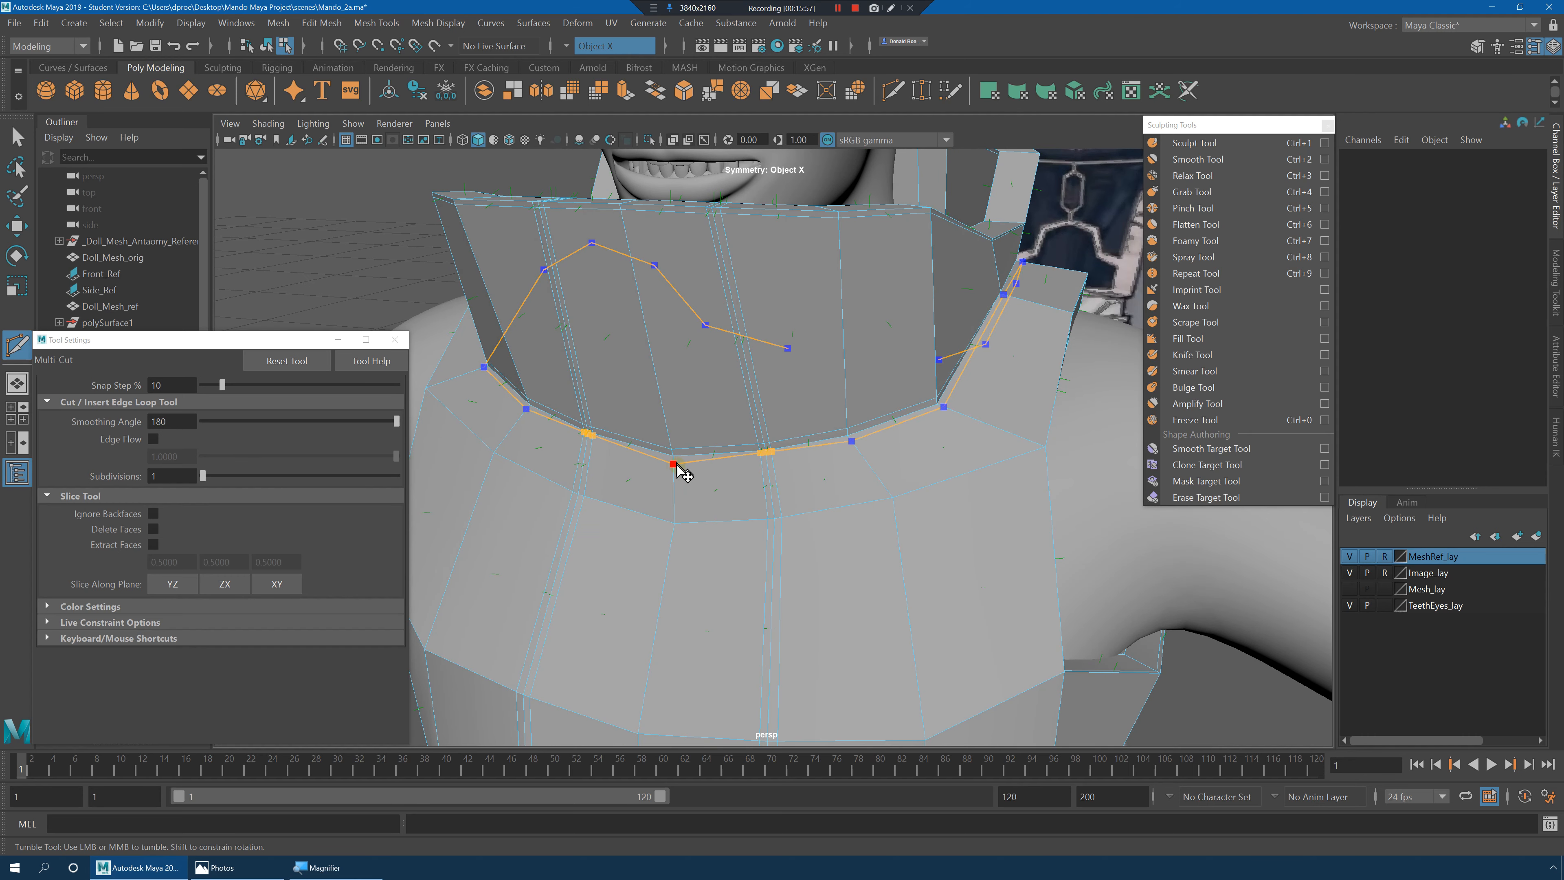
key("Return")
left_click(892, 496)
Delete the tightly spaced vertical edge loops beside the two front collar edges and return the vest to object mode.
right_click_drag(761, 451, 838, 468, "alt")
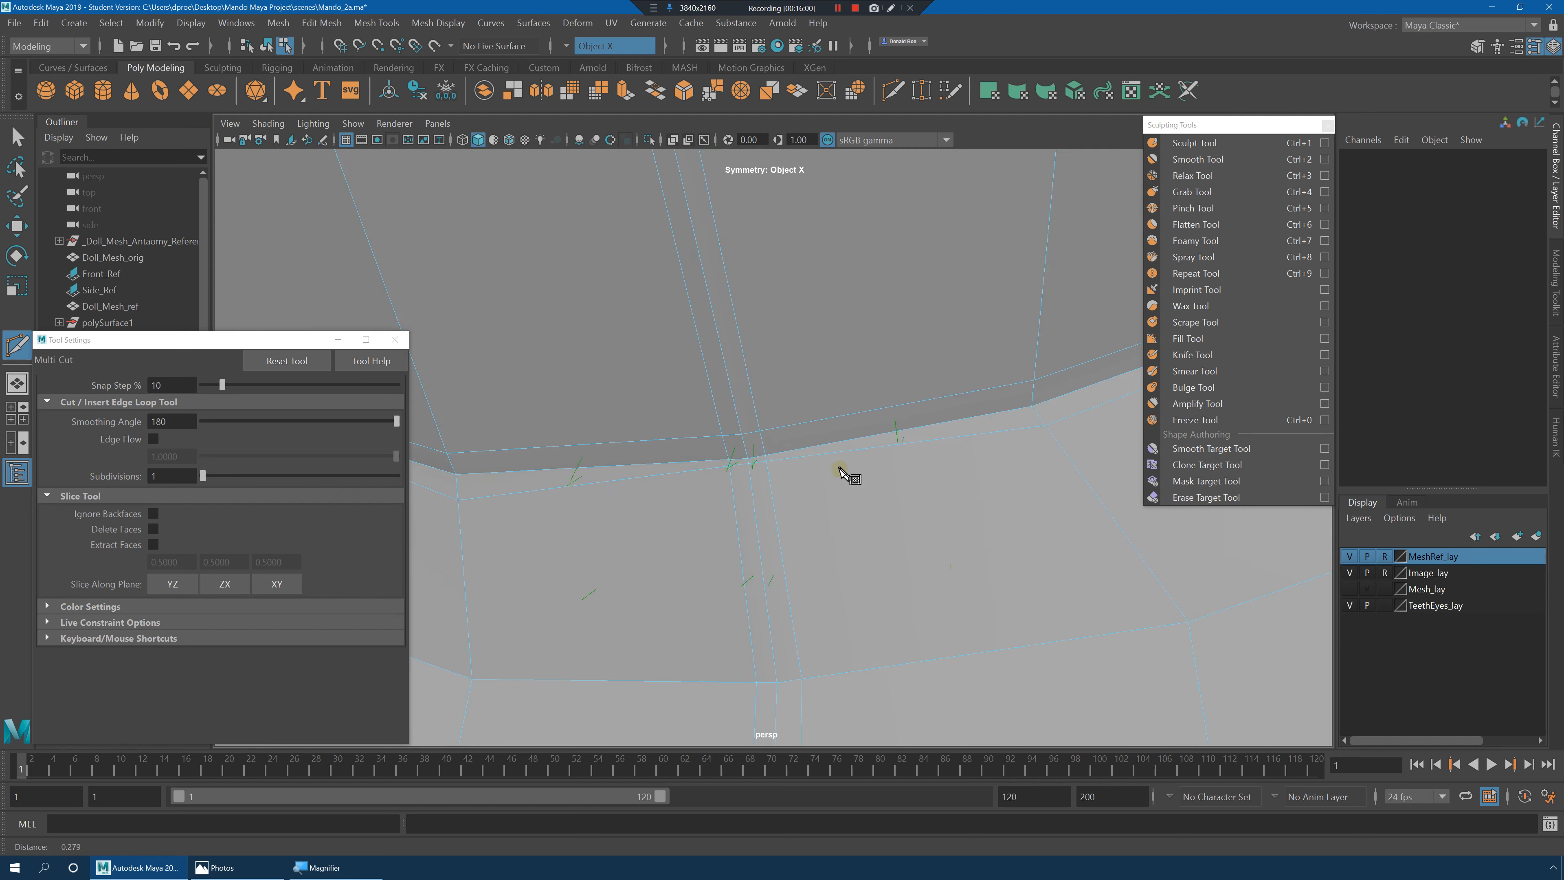
right_click_drag(959, 482, 731, 483, "alt")
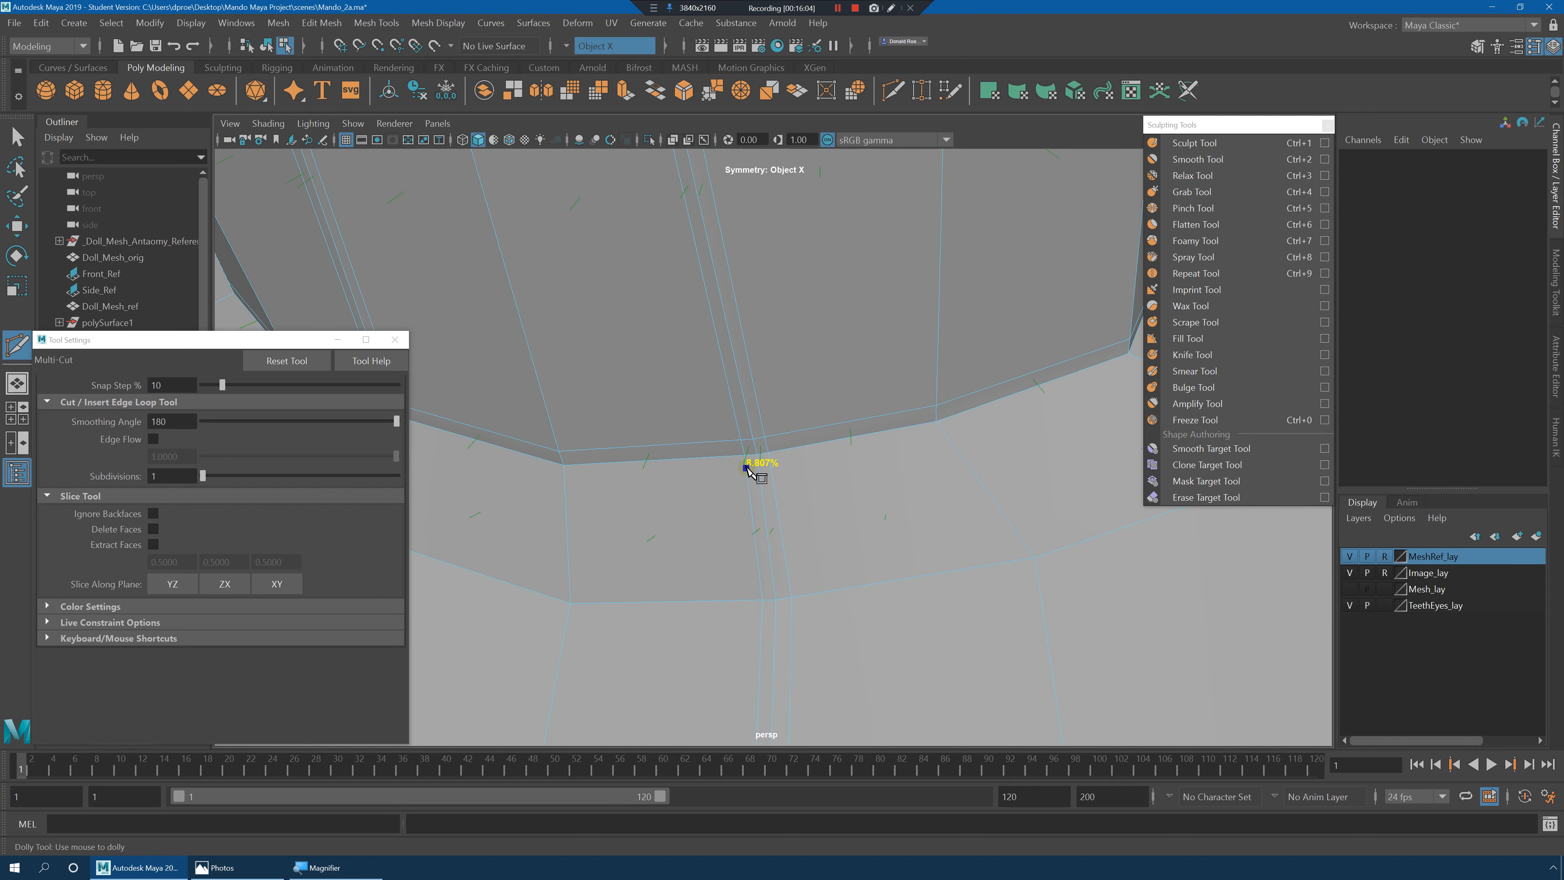
key("q")
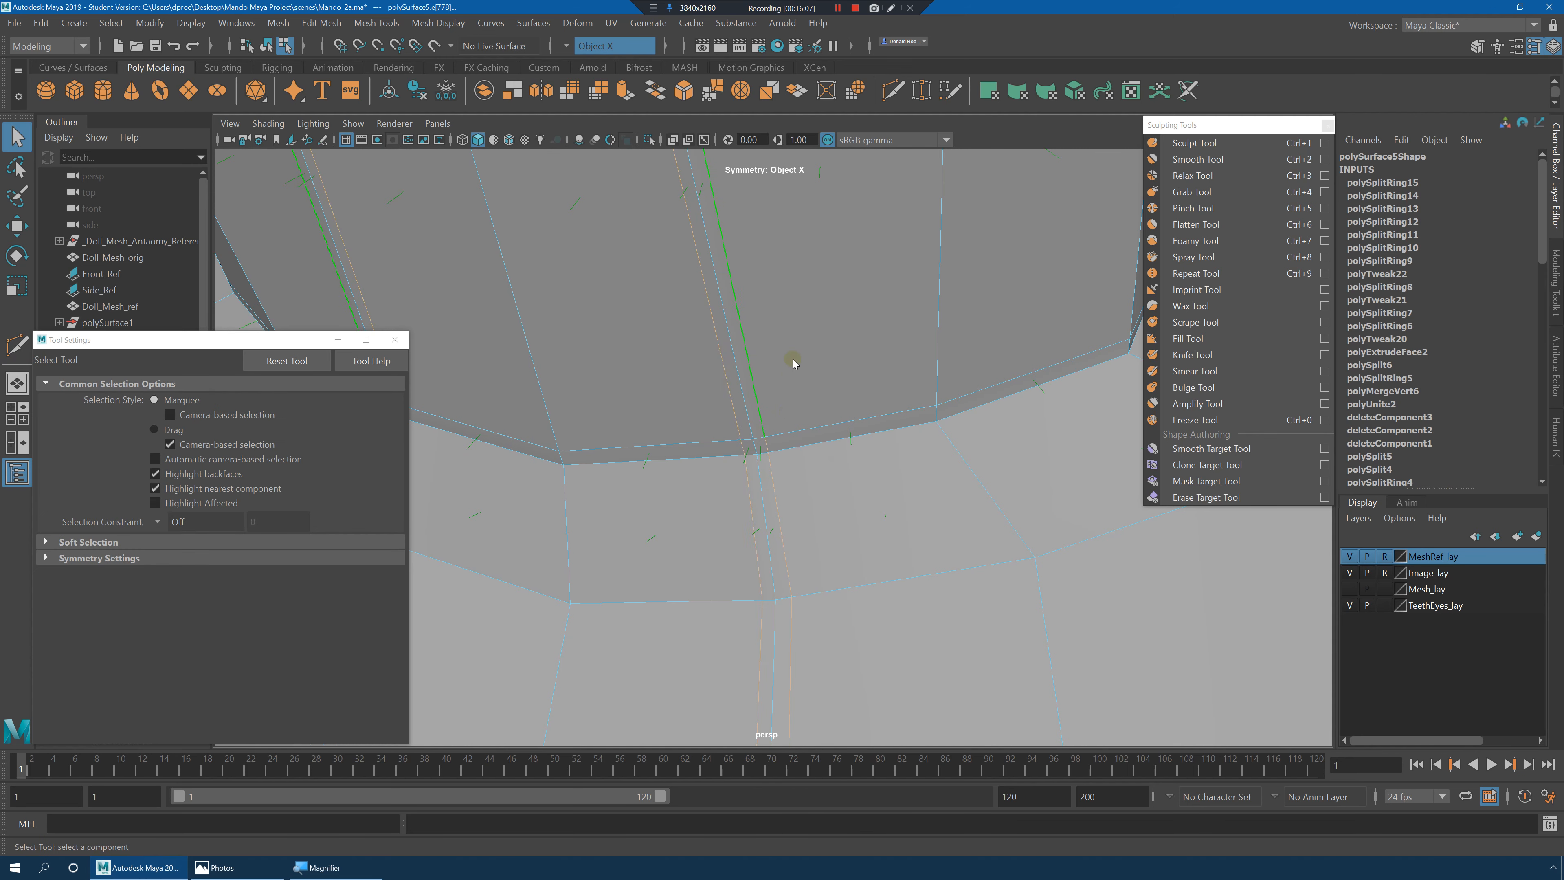
key("Delete")
key("w")
key("F8")
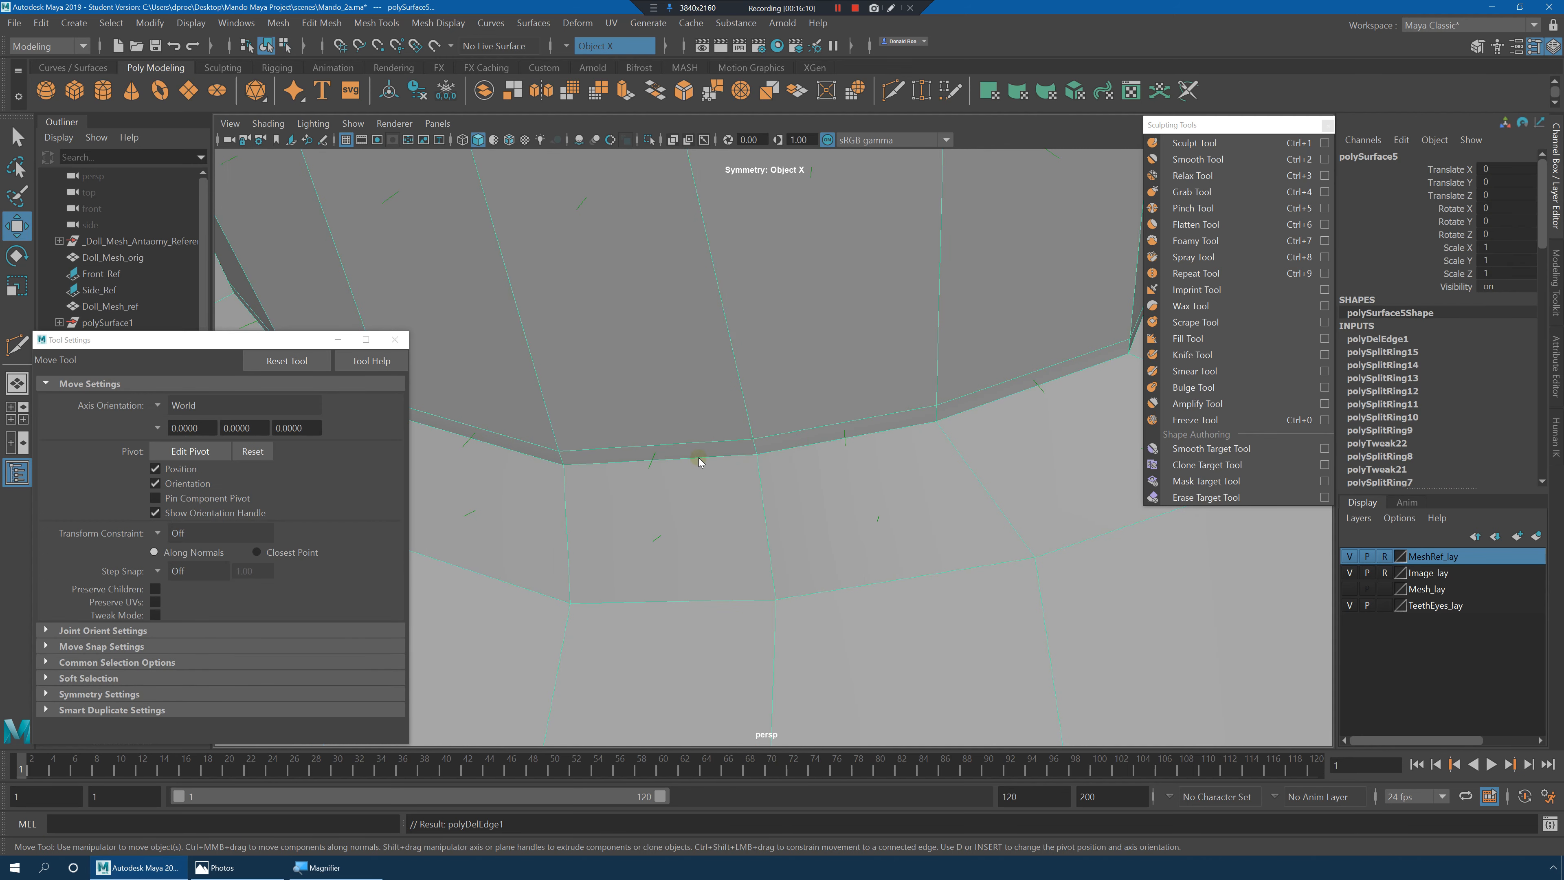
Start a new Multi-Cut line on the vest's front, just below the base of the collar.
right_click_drag(699, 460, 586, 461, "shift")
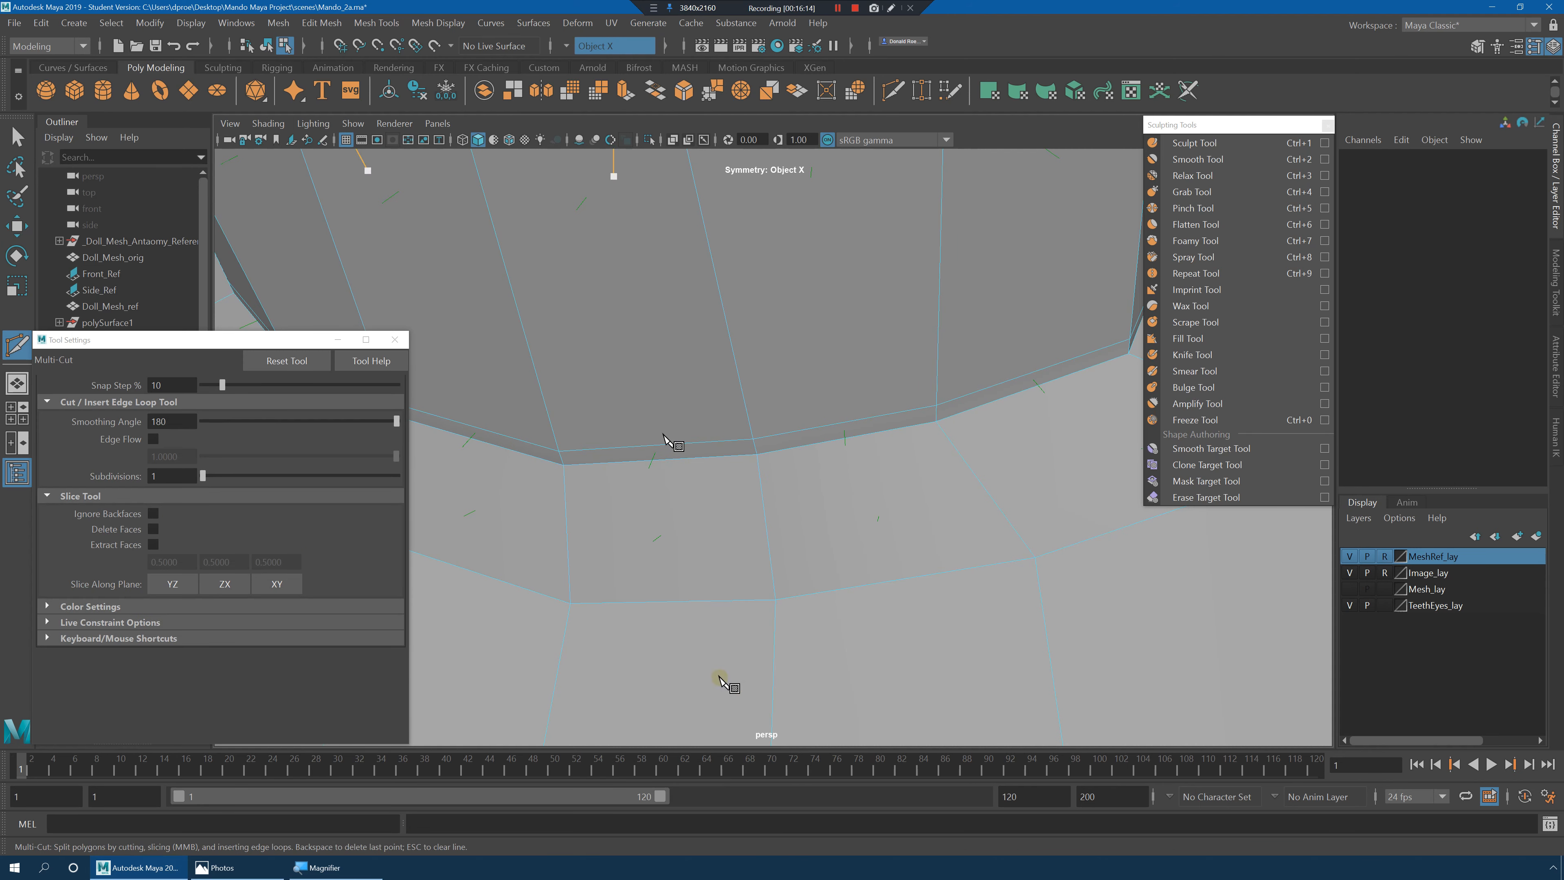
left_click(757, 455)
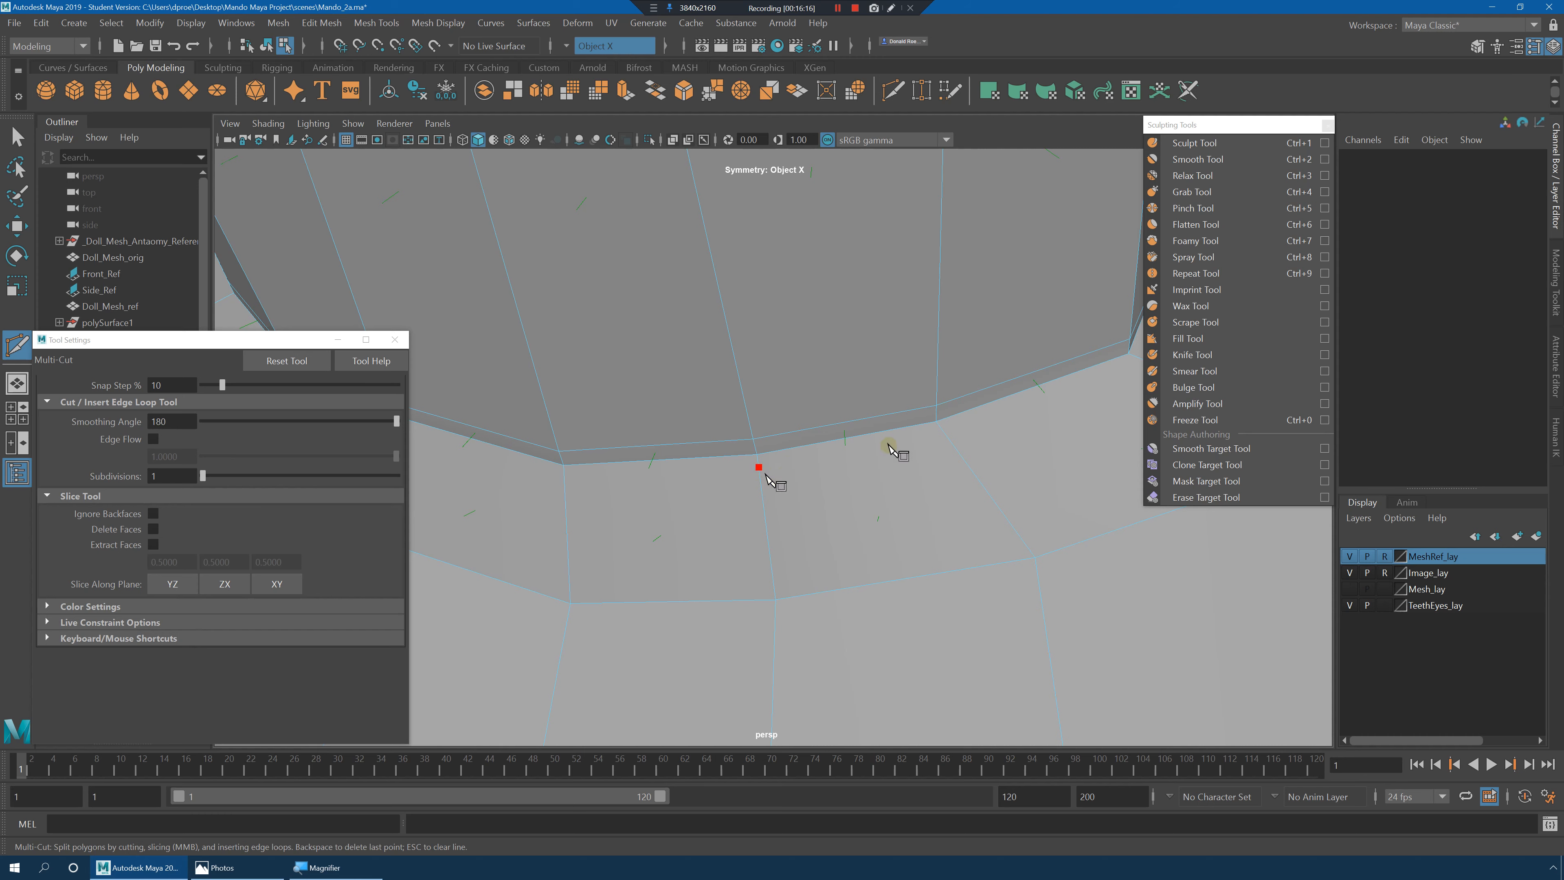
Cut a supporting edge just outside the vest's collar seam, from the front around the shoulder to the back, using Multi-Cut.
left_click_drag(999, 457, 943, 481, "alt")
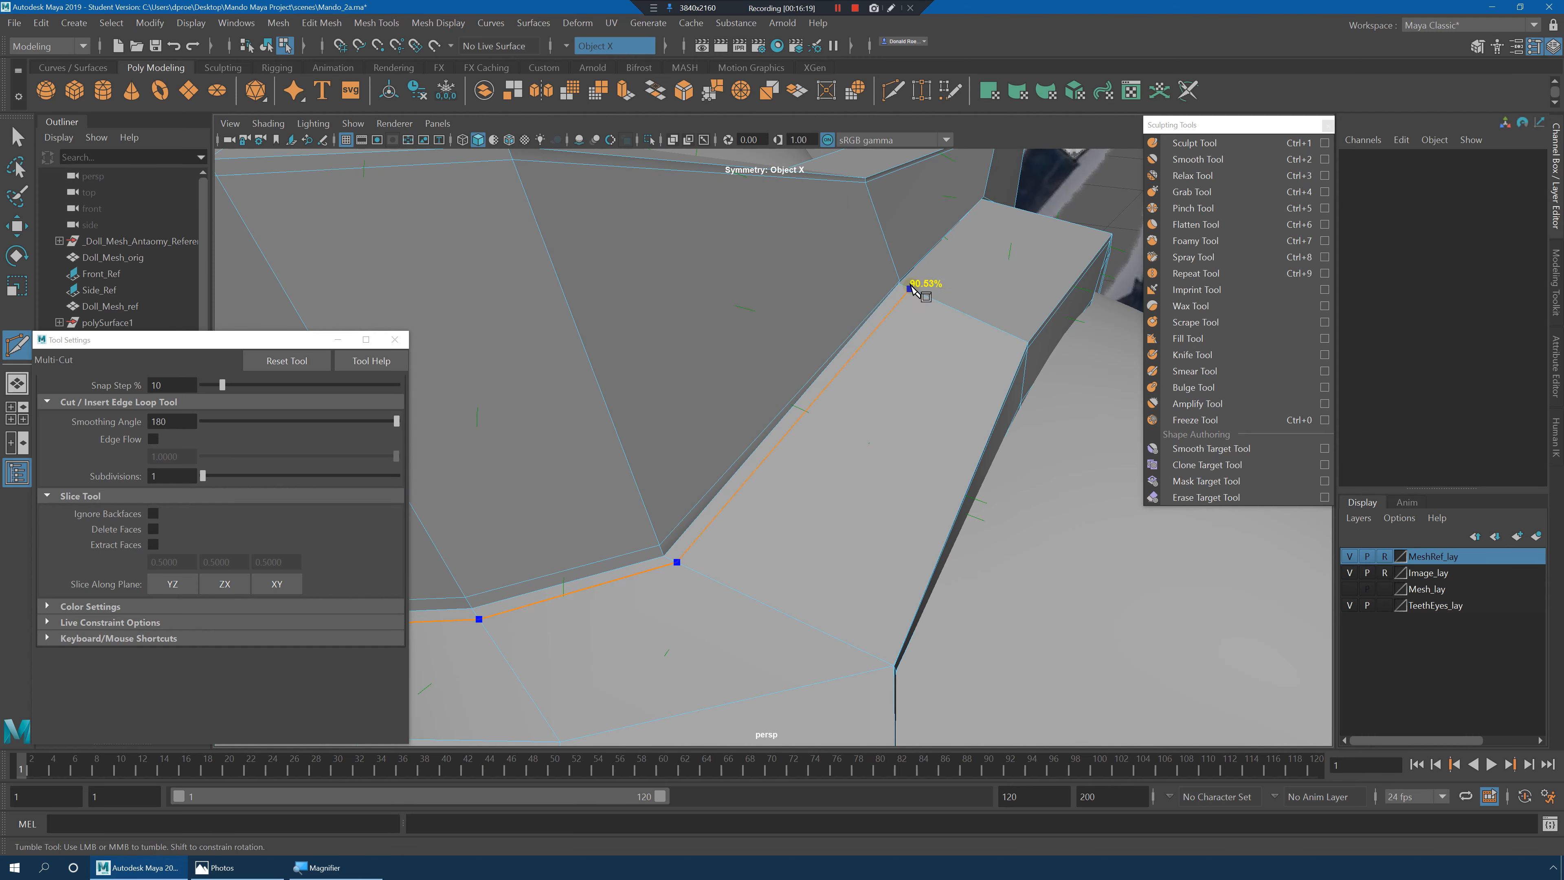
left_click_drag(1022, 362, 716, 324, "alt")
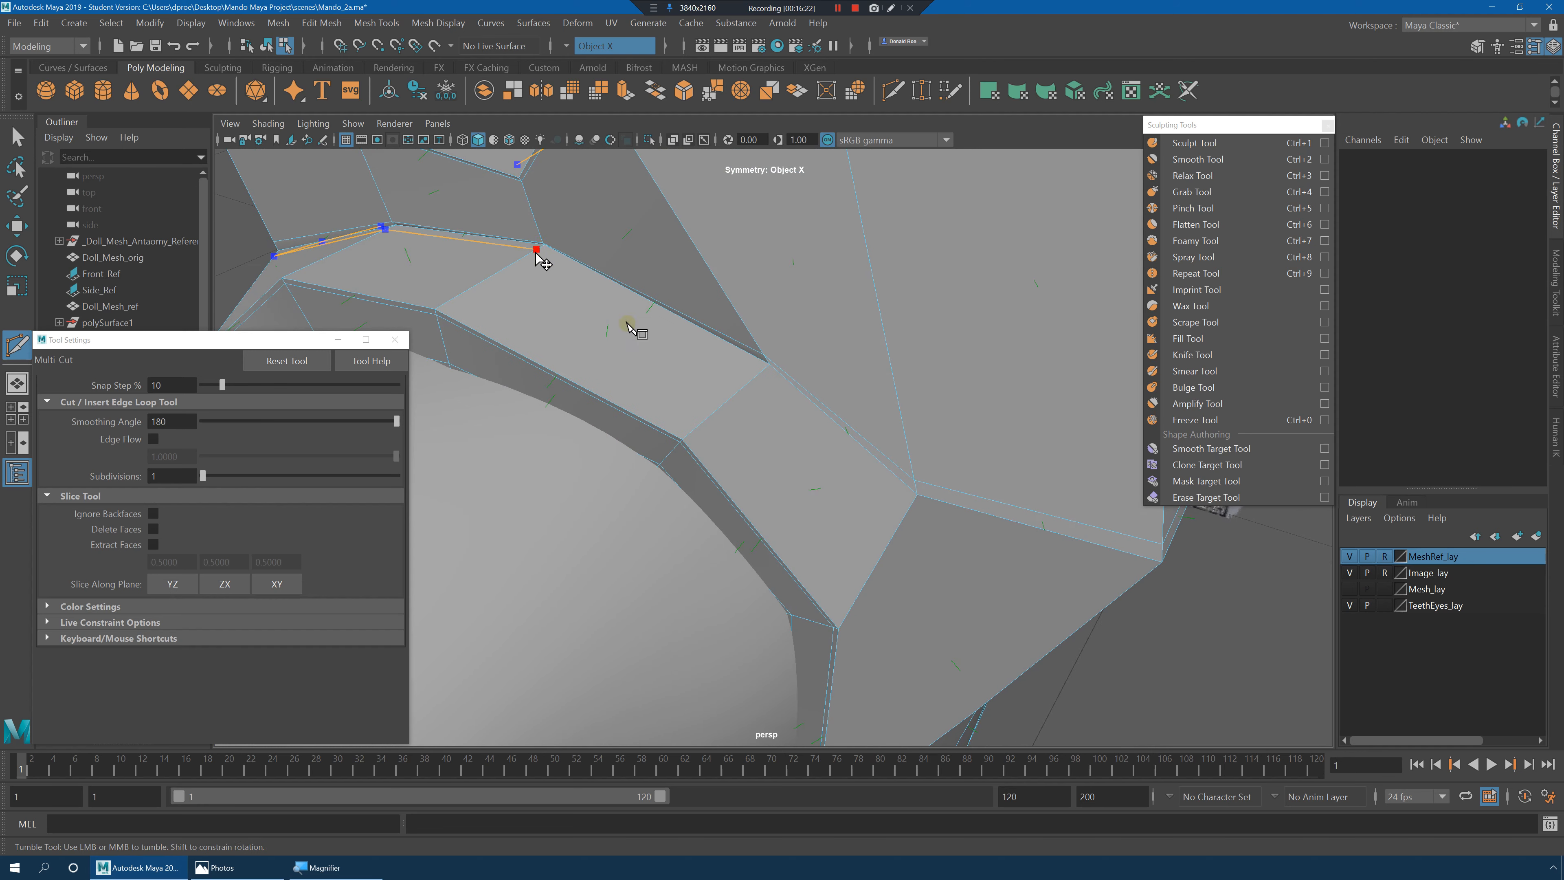
left_click_drag(991, 549, 773, 408, "alt")
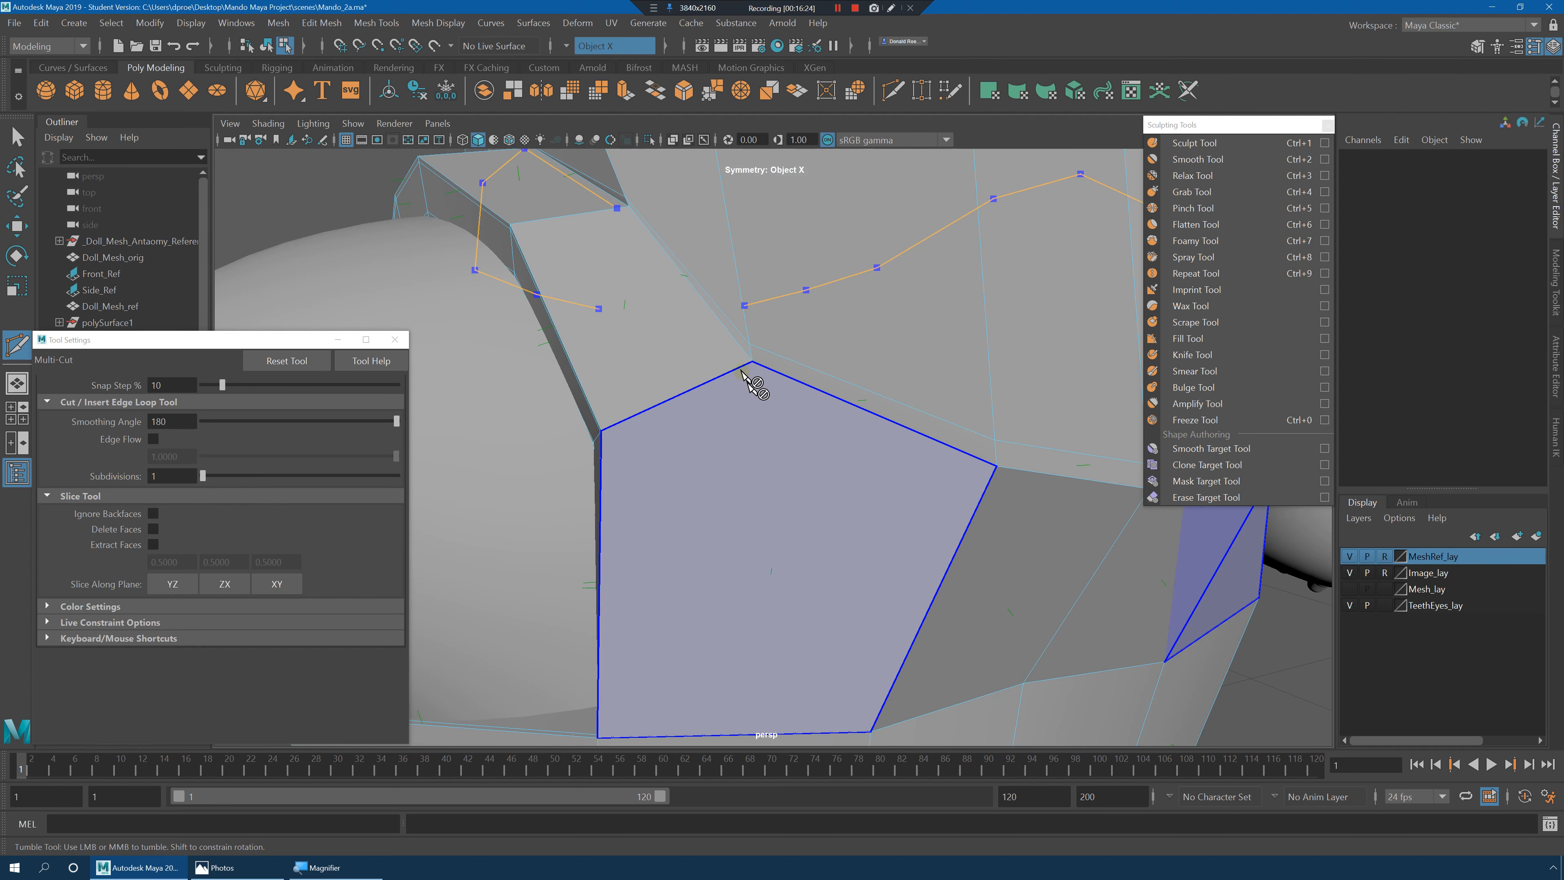
left_click(742, 366)
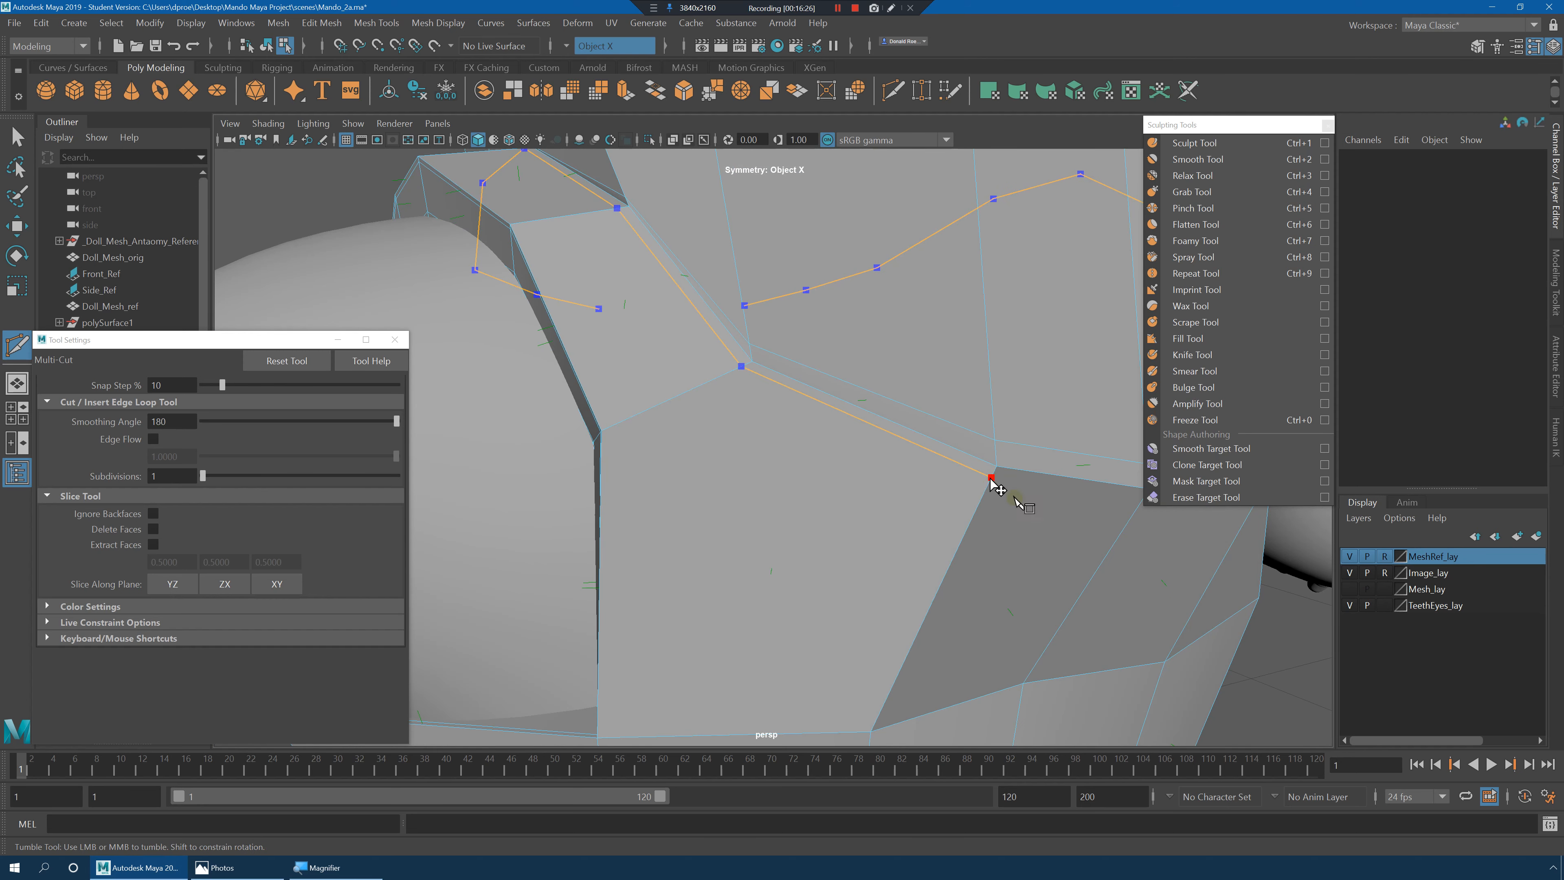
left_click_drag(1002, 484, 828, 384, "alt")
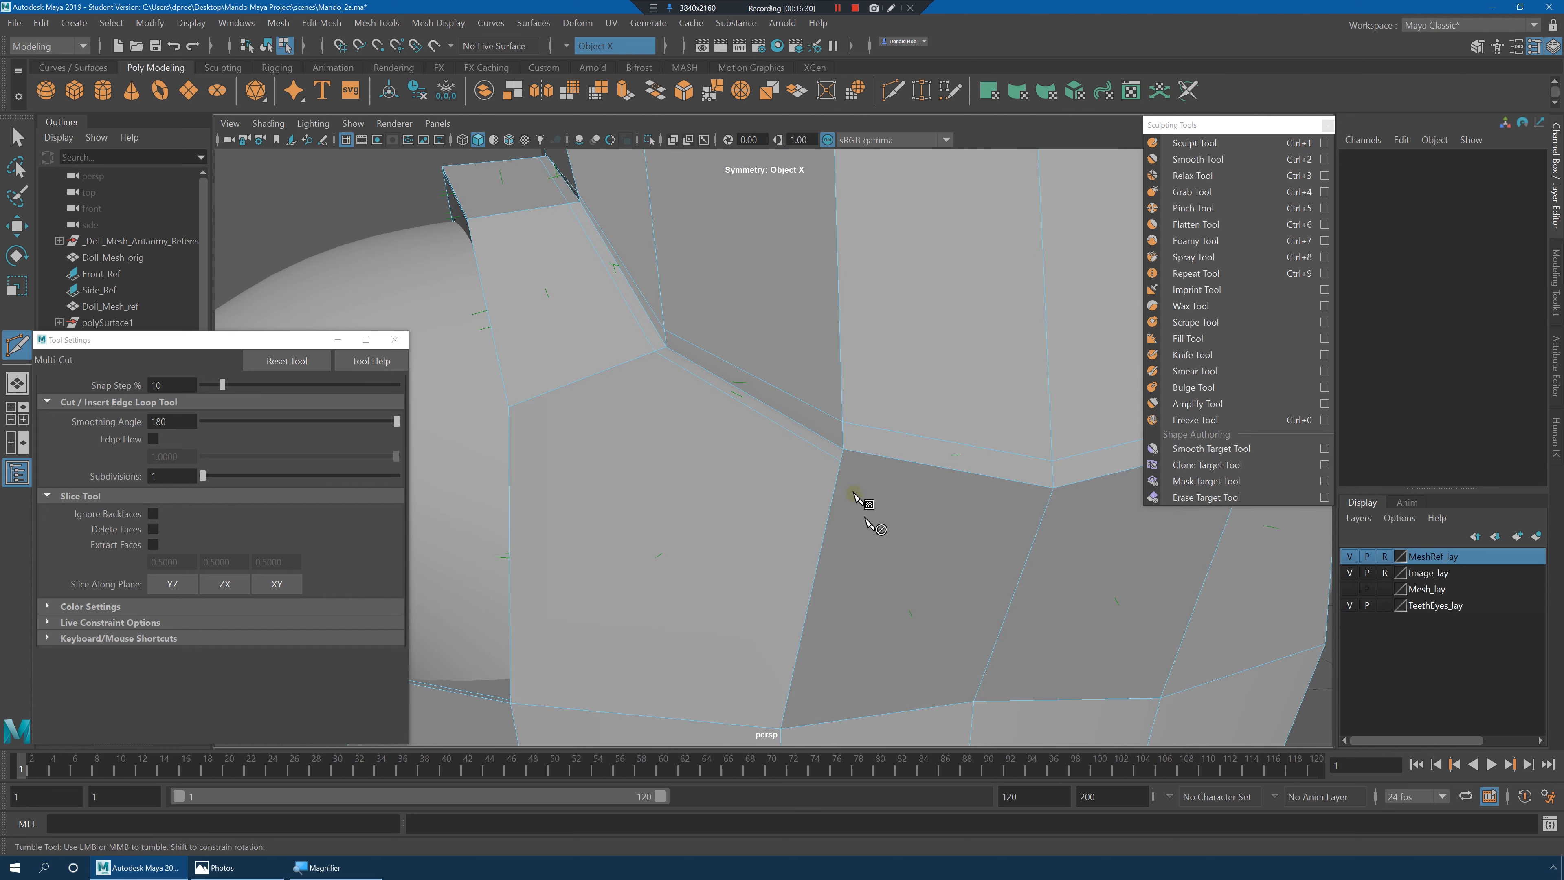
Continue the Multi-Cut supporting edge just below the collar seam across the centre of the back.
left_click(1047, 502)
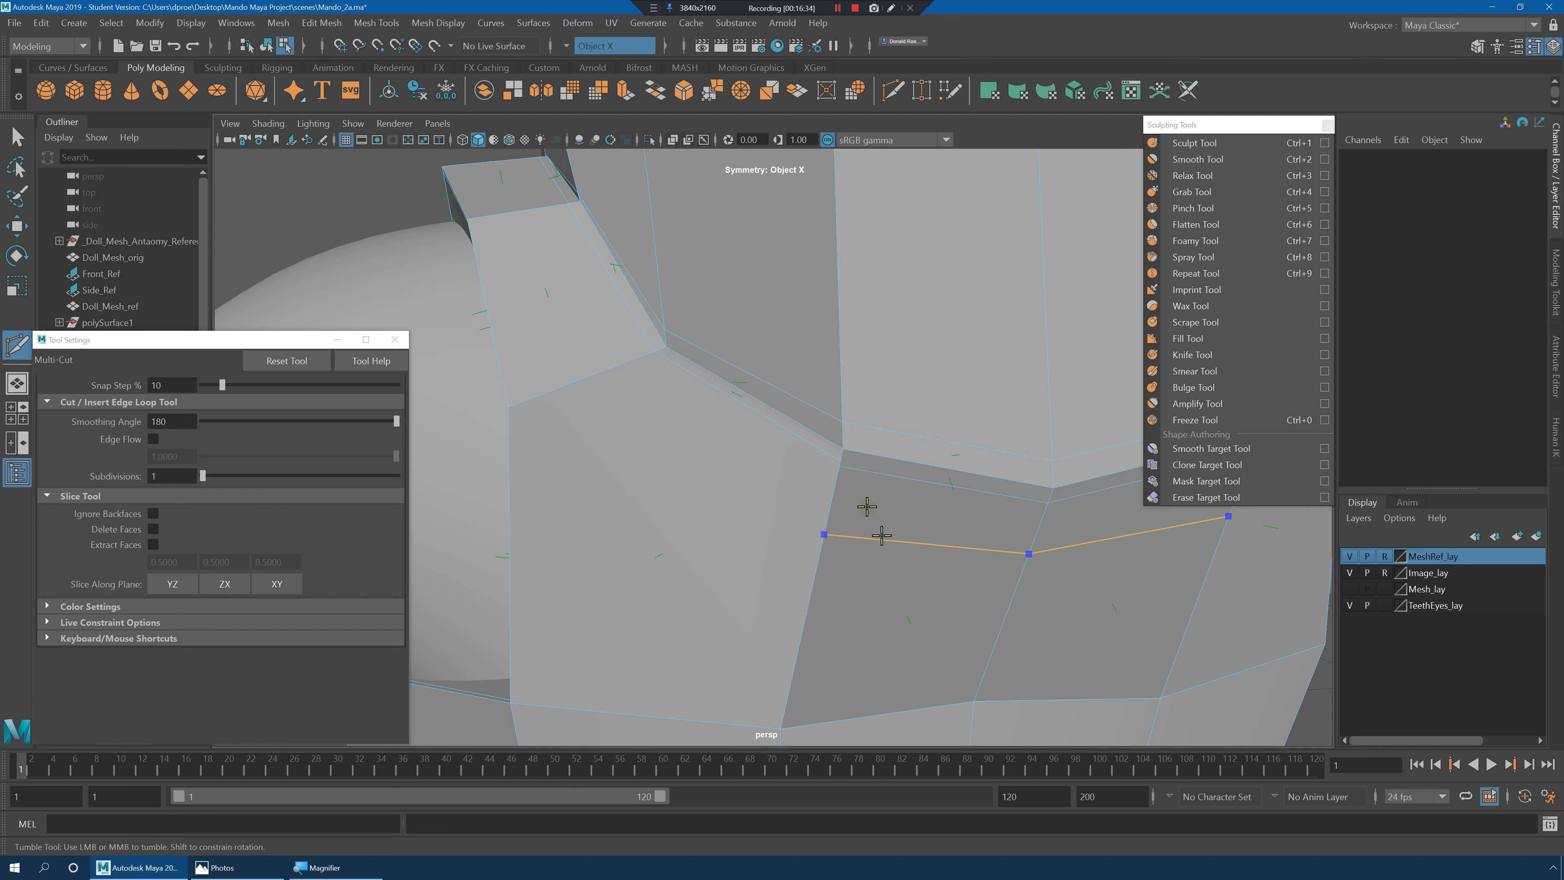
key("ctrl+z")
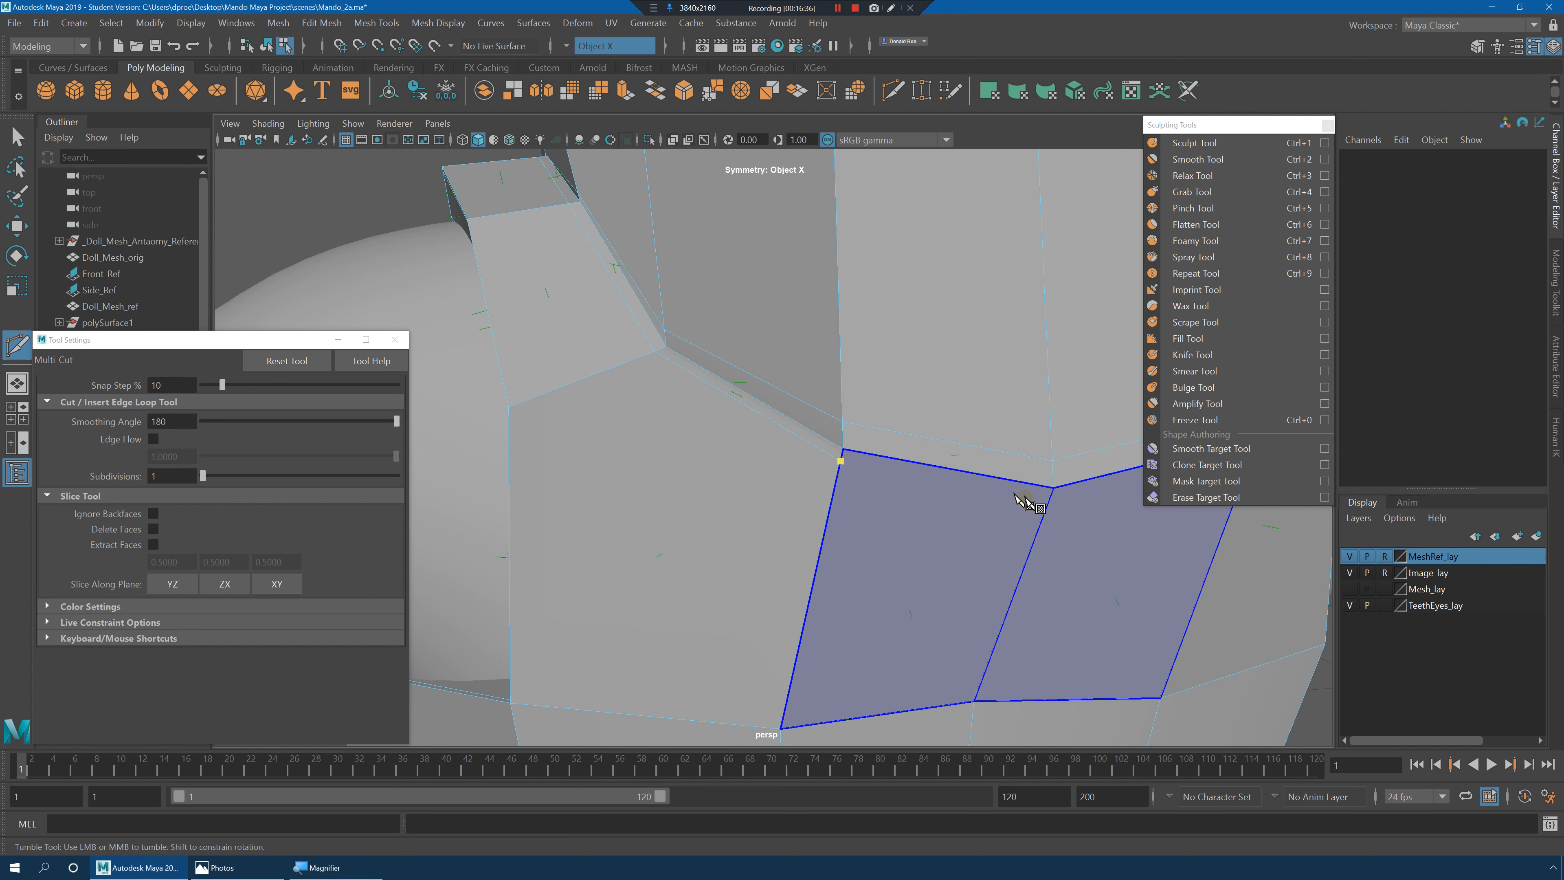
left_click(1047, 503)
right_click(1064, 519)
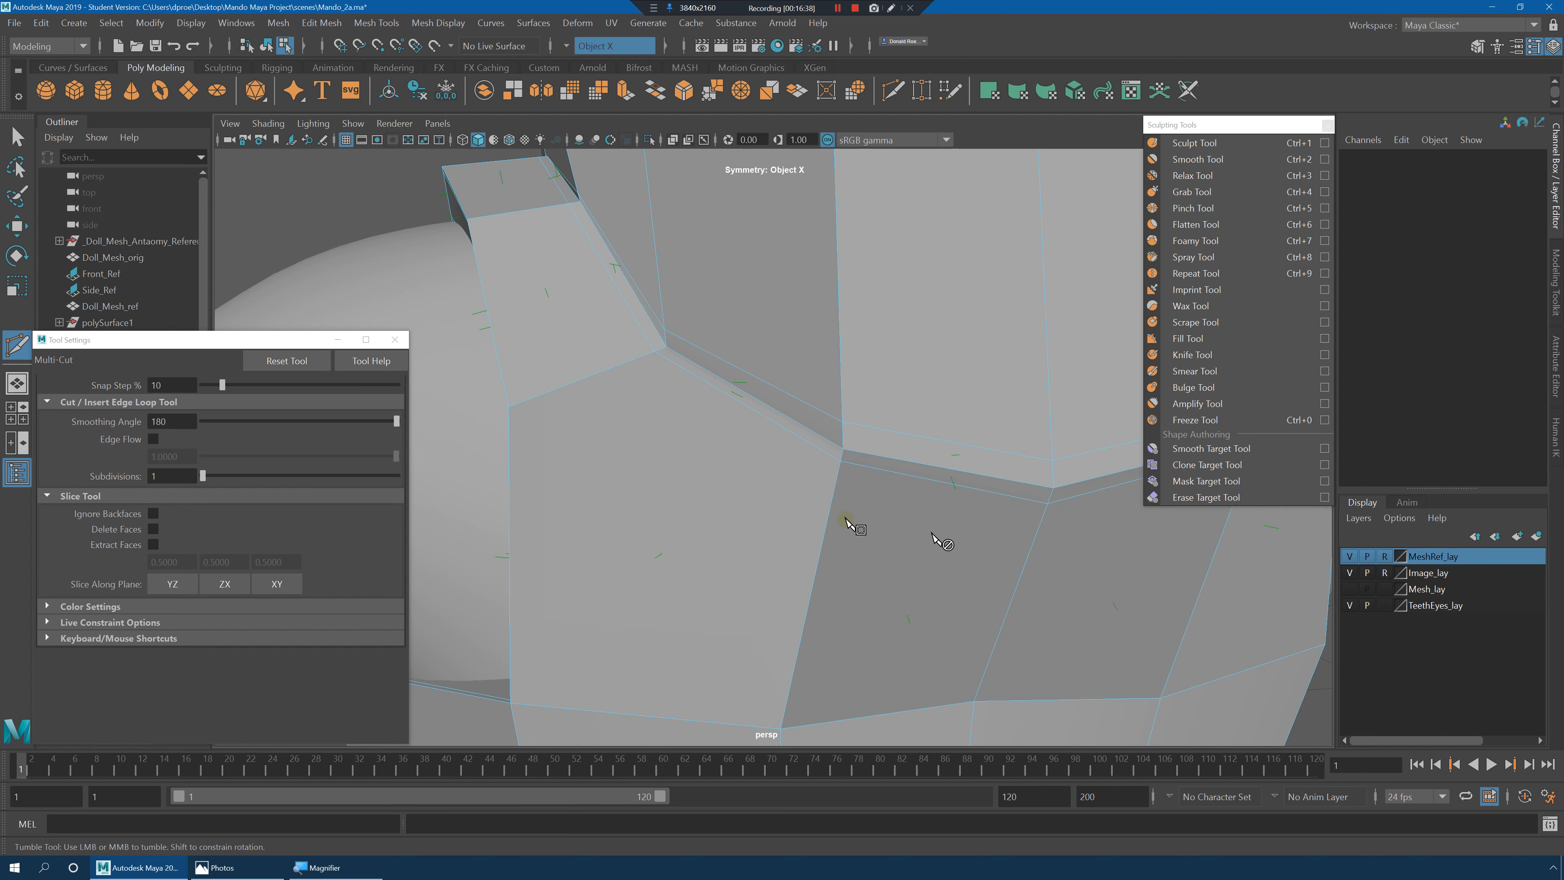
Close the supporting cut just below the collar seam across the centre of the vest's front.
left_click_drag(696, 495, 887, 495, "alt")
right_click_drag(885, 494, 800, 499, "alt")
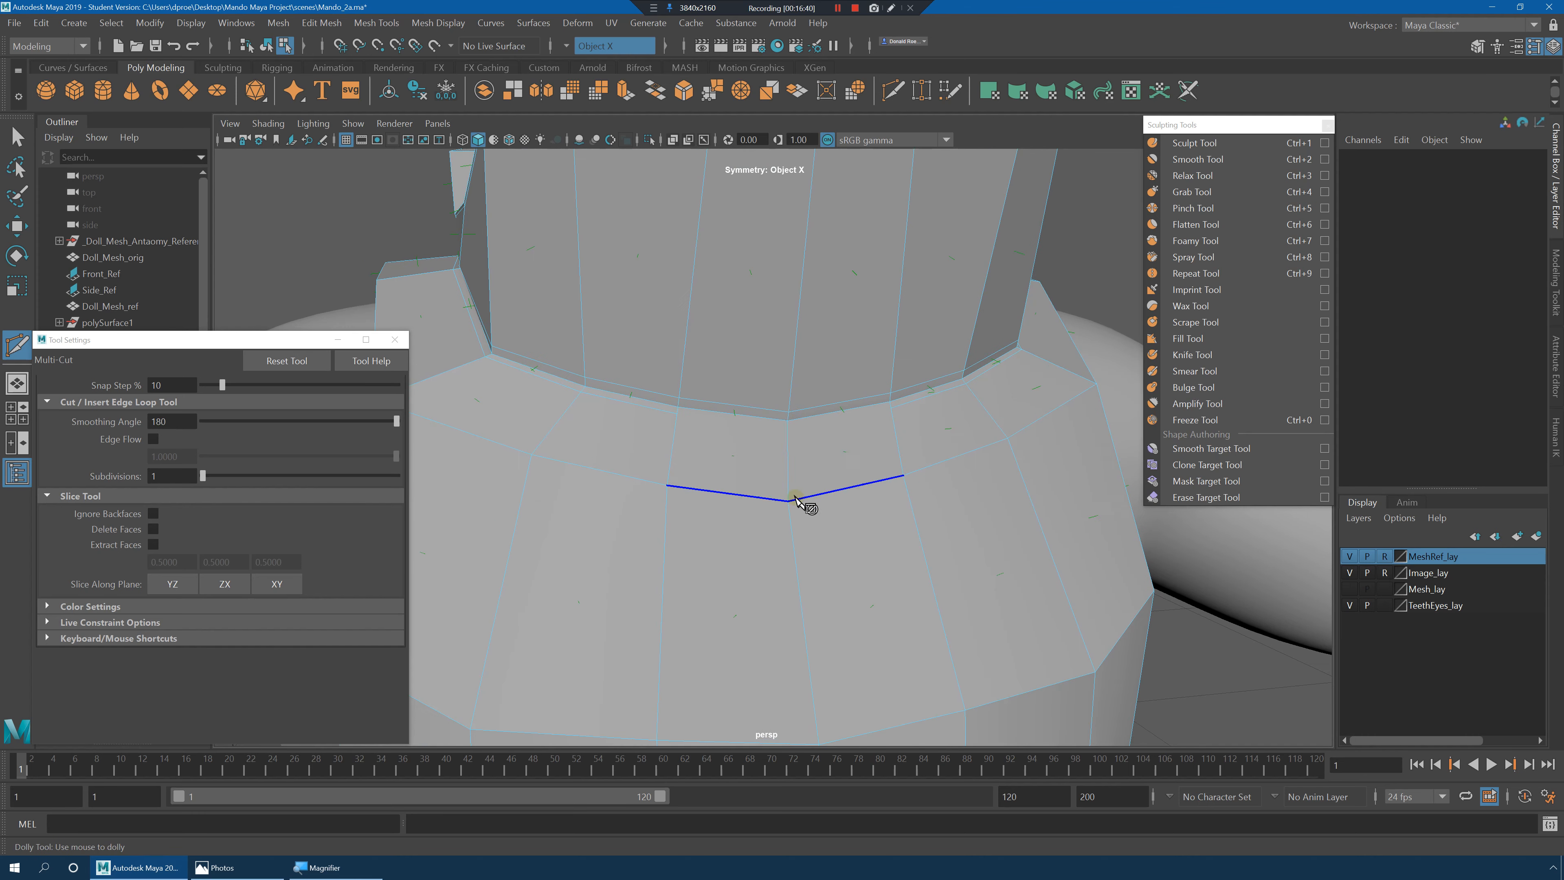
middle_click_drag(742, 484, 758, 497, "alt")
right_click_drag(659, 431, 736, 478, "alt")
left_click(632, 409)
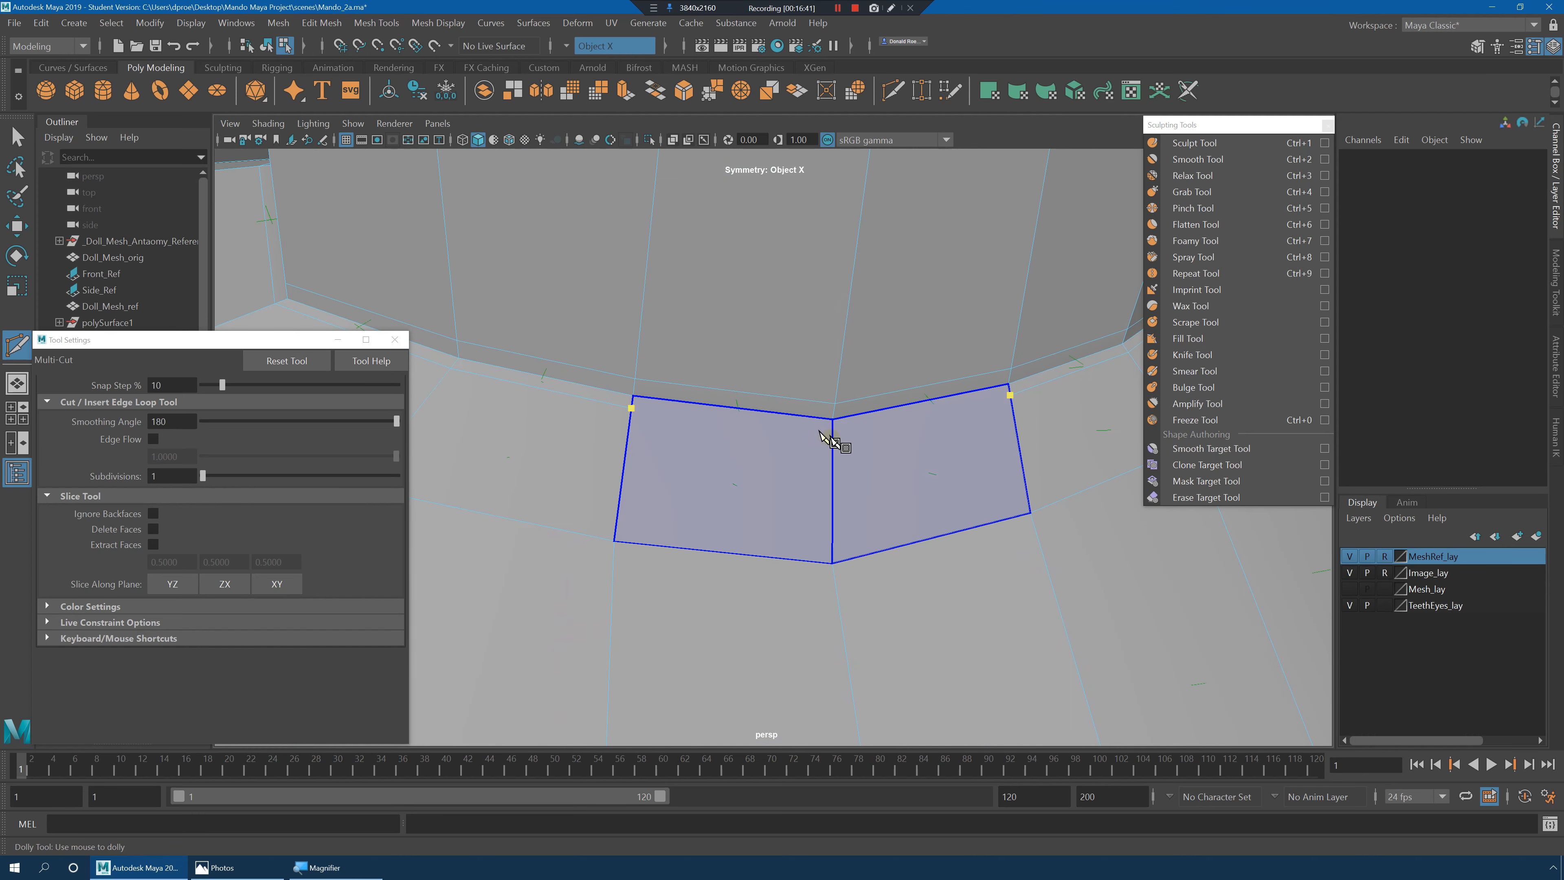
left_click(833, 431)
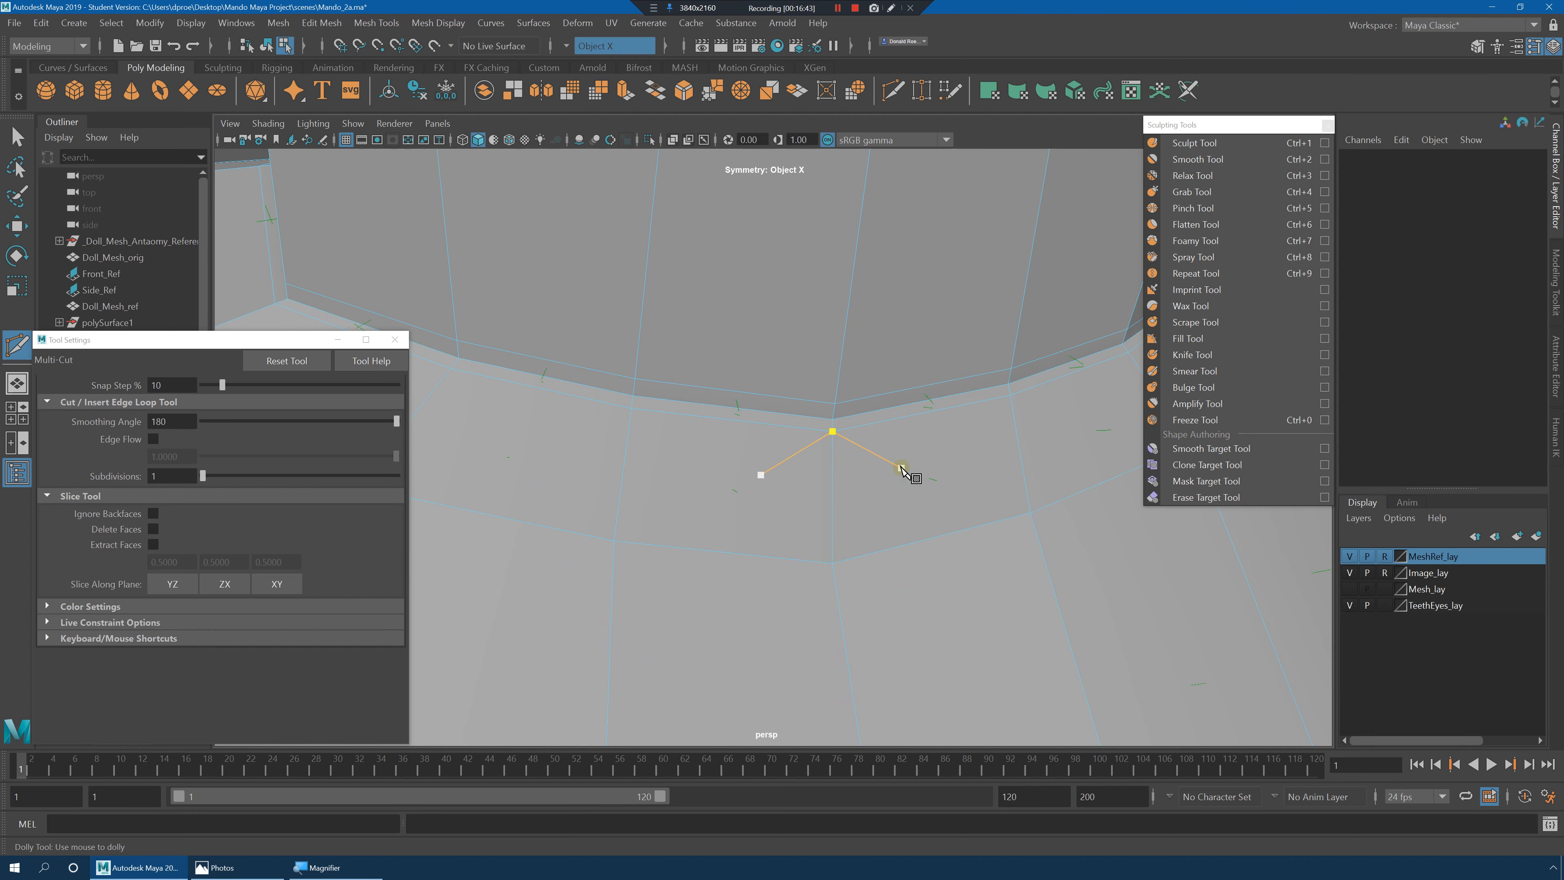
Preview the vest smoothed in object mode and examine the collar seam, shoulder and armhole from front and back.
right_click_drag(902, 469, 864, 457, "alt")
left_click_drag(864, 457, 858, 398, "alt")
key("q")
right_click_drag(849, 346, 929, 322)
key("3")
right_click_drag(1070, 289, 957, 393, "alt")
left_click_drag(958, 392, 926, 391, "alt")
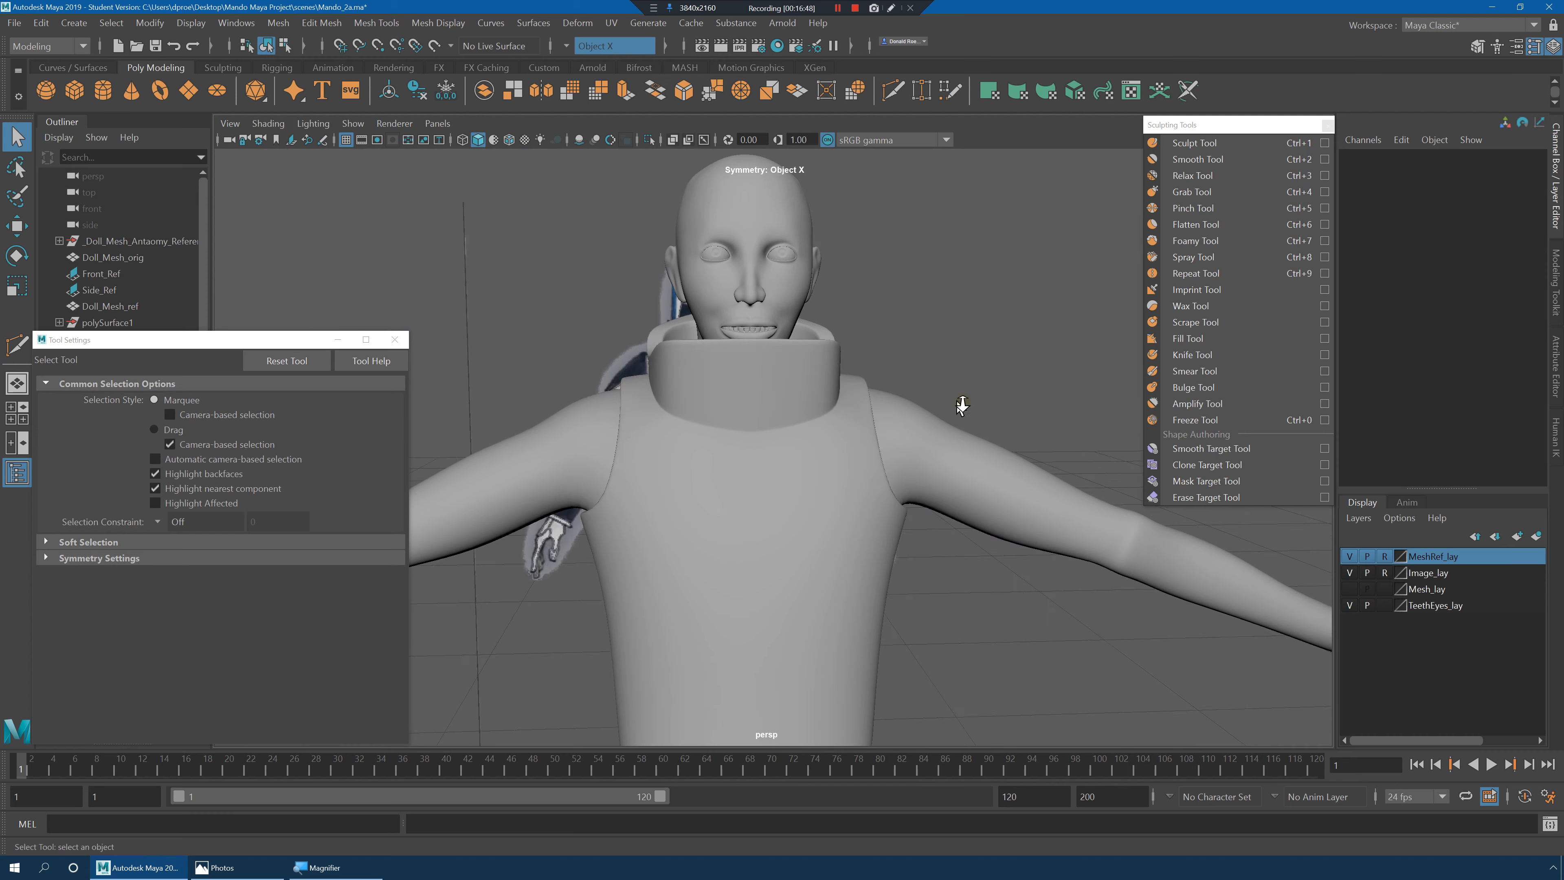
right_click_drag(959, 398, 1001, 408, "alt")
left_click_drag(1001, 409, 864, 456, "alt")
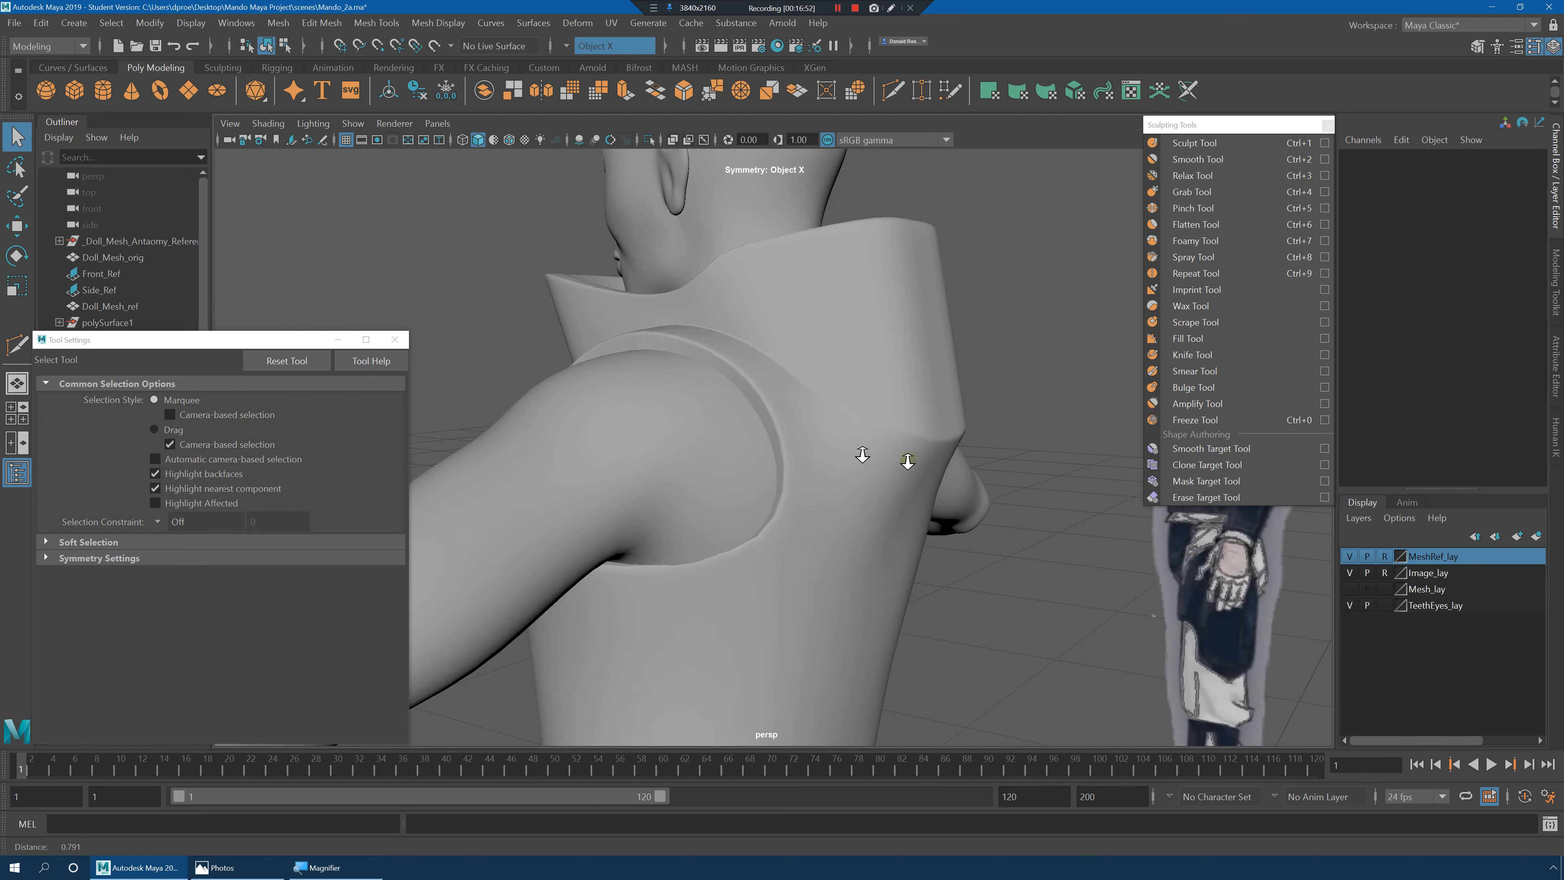
right_click_drag(864, 455, 906, 450, "alt")
Return the vest to its unsmoothed display and Multi-Cut a vertical edge down the back from the collar corner to the hem.
left_click(906, 450)
key("1")
left_click_drag(908, 451, 878, 445, "alt")
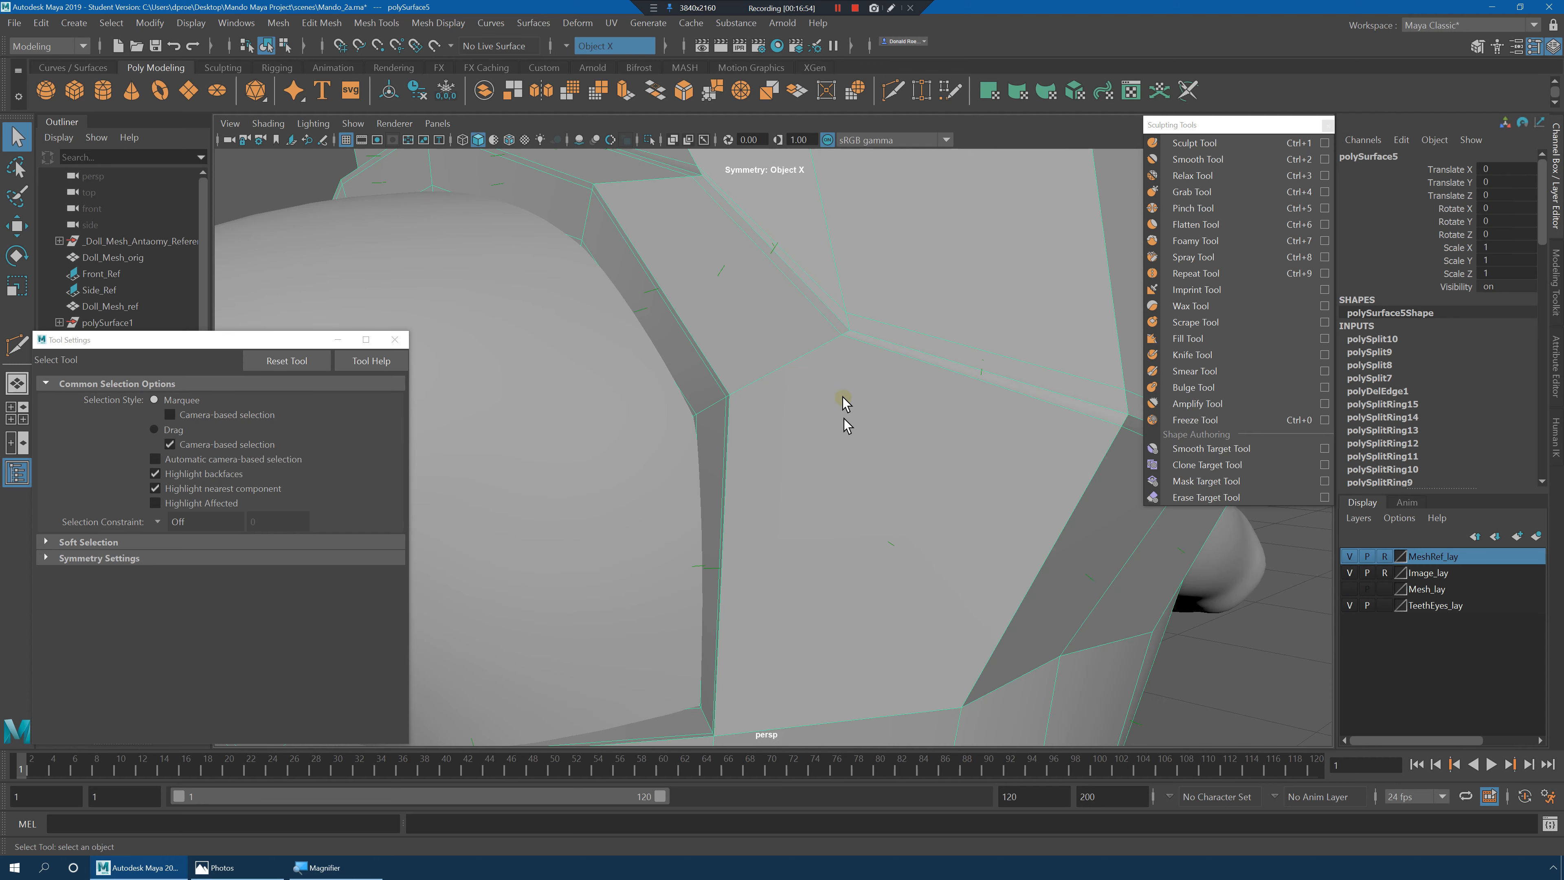
right_click_drag(841, 395, 764, 385, "shift")
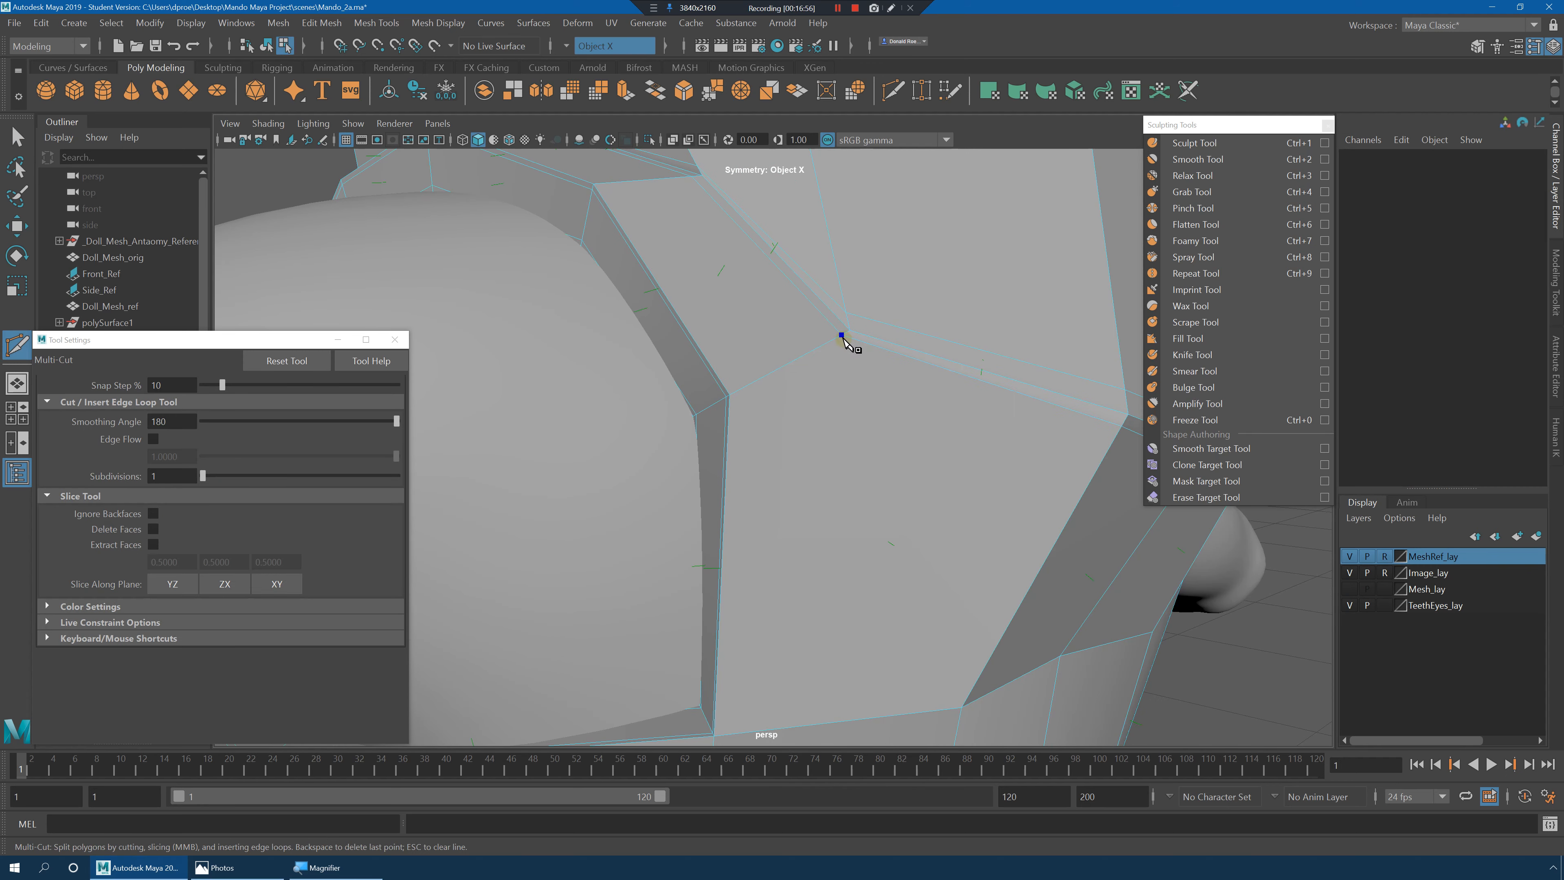
left_click_drag(893, 407, 786, 395, "alt")
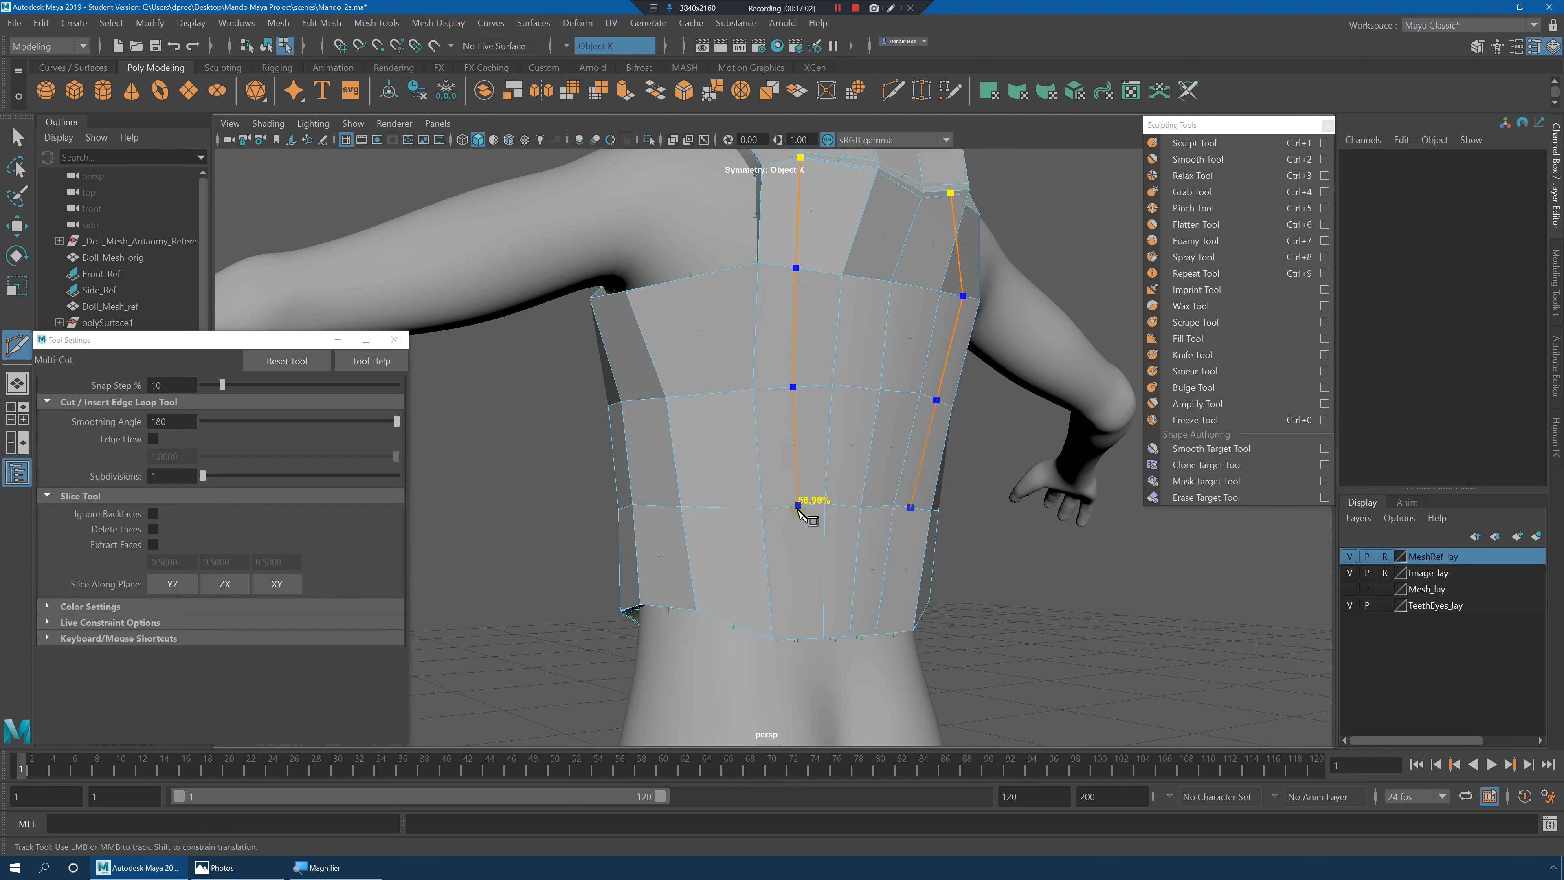
left_click_drag(803, 634, 913, 529, "alt")
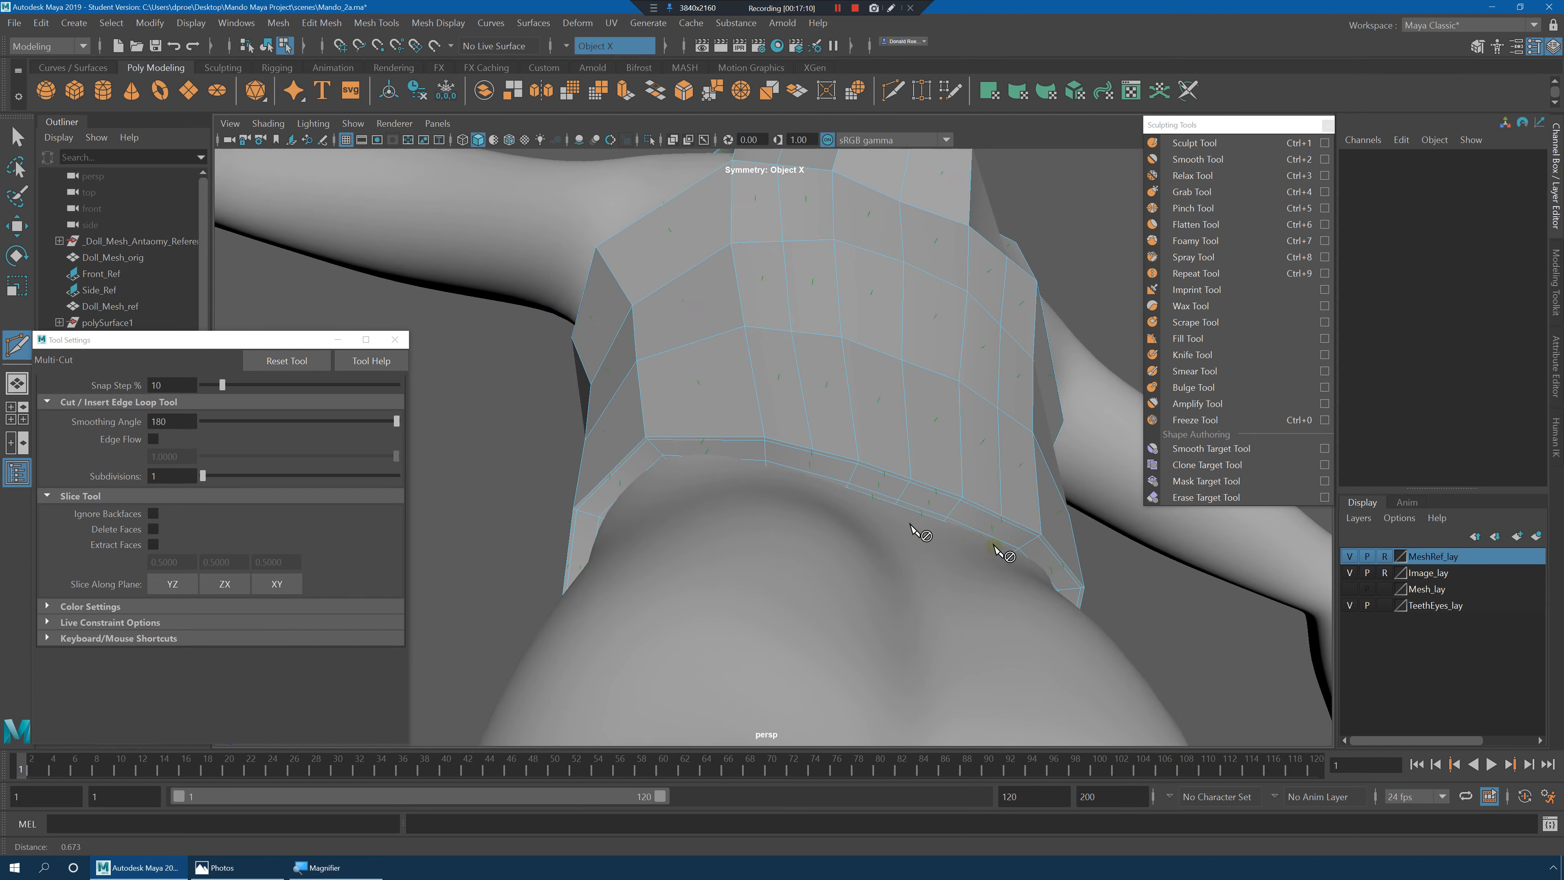
Hide the MeshRef_lay layer and continue the vertical cut across the underside of the vest's lower hem.
scroll(911, 526, "up", 3)
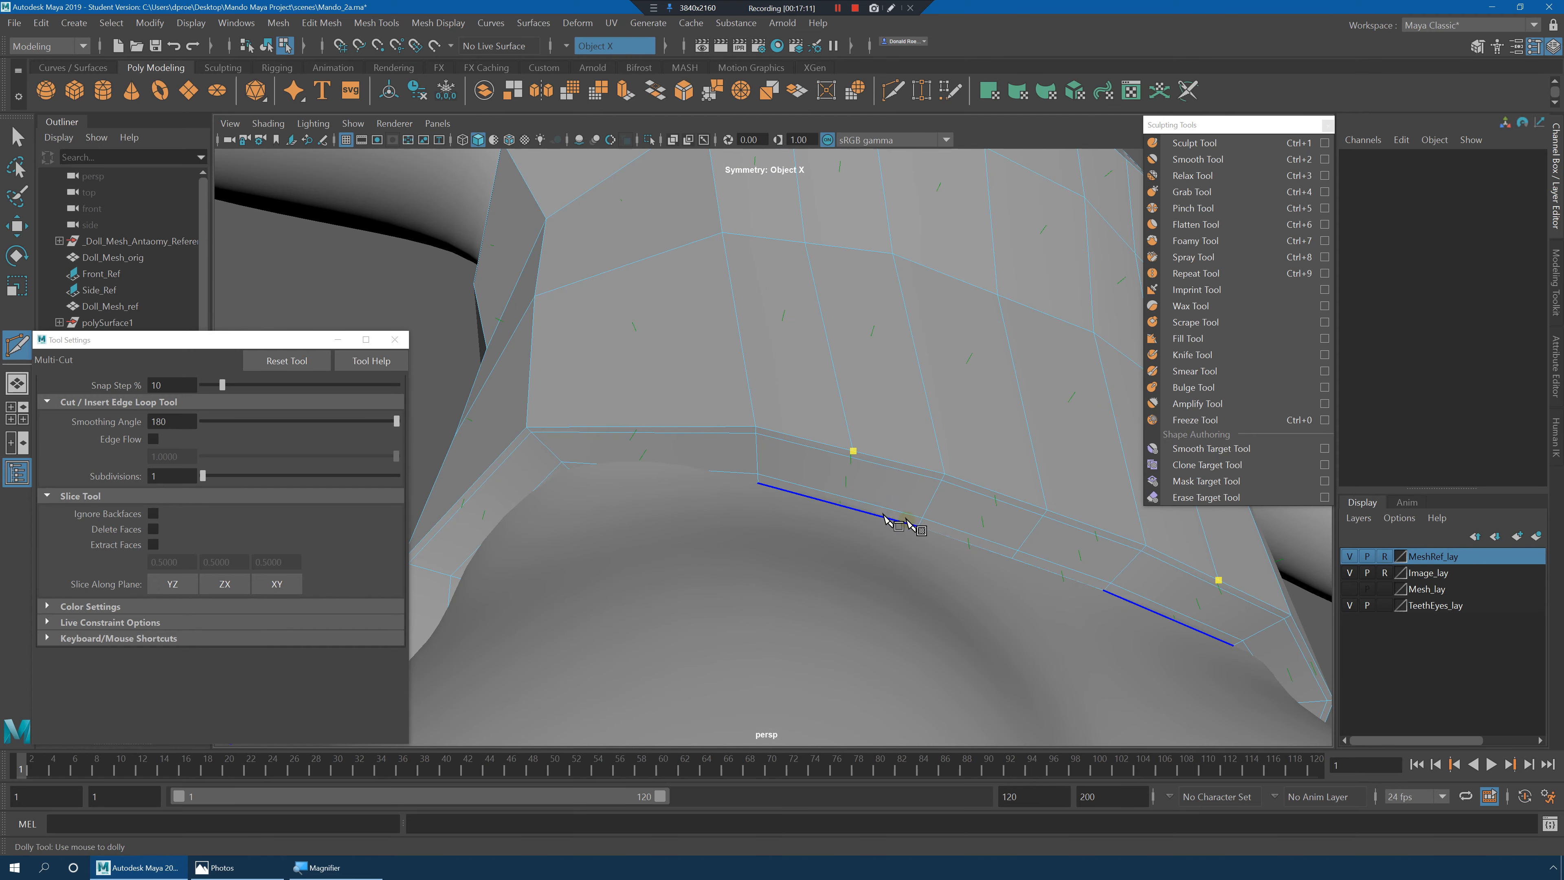
key("4")
scroll(887, 519, "down", 5)
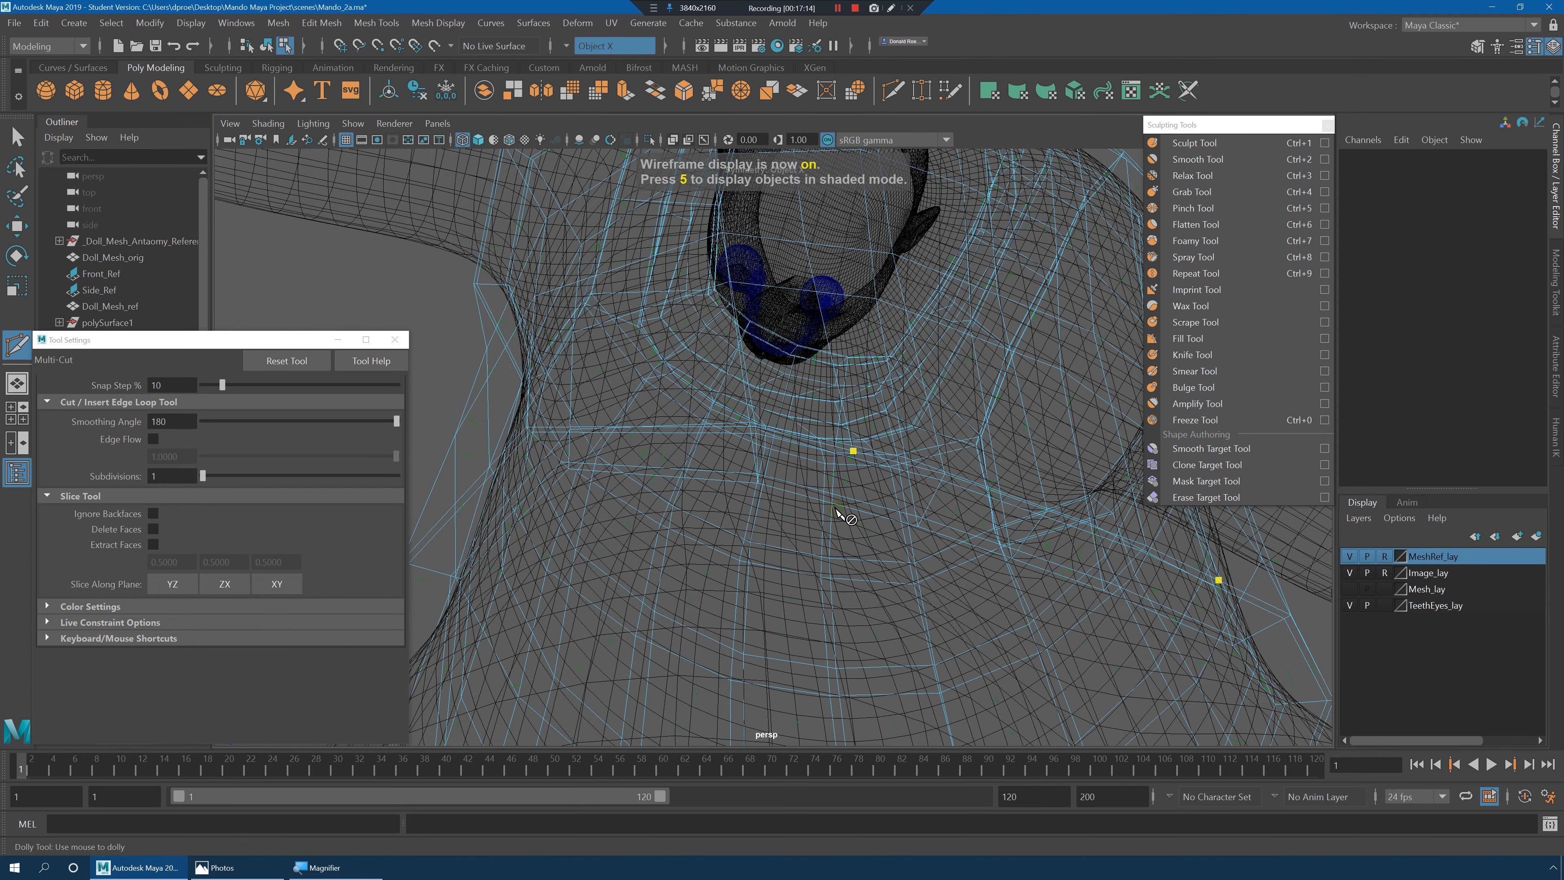
left_click(1349, 556)
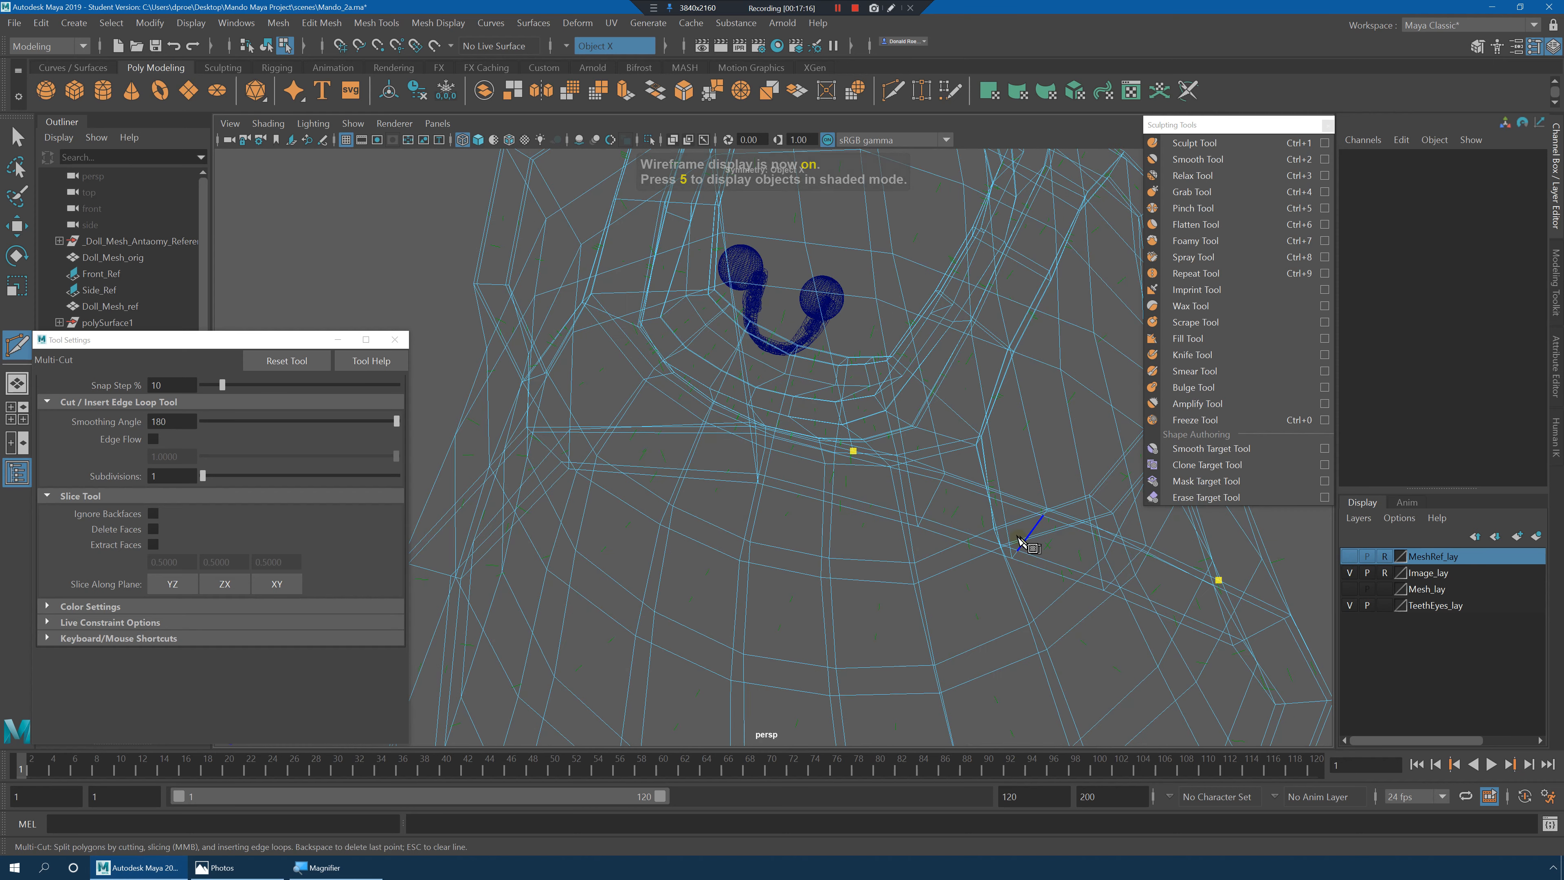
key("5")
left_click_drag(860, 493, 967, 509, "alt")
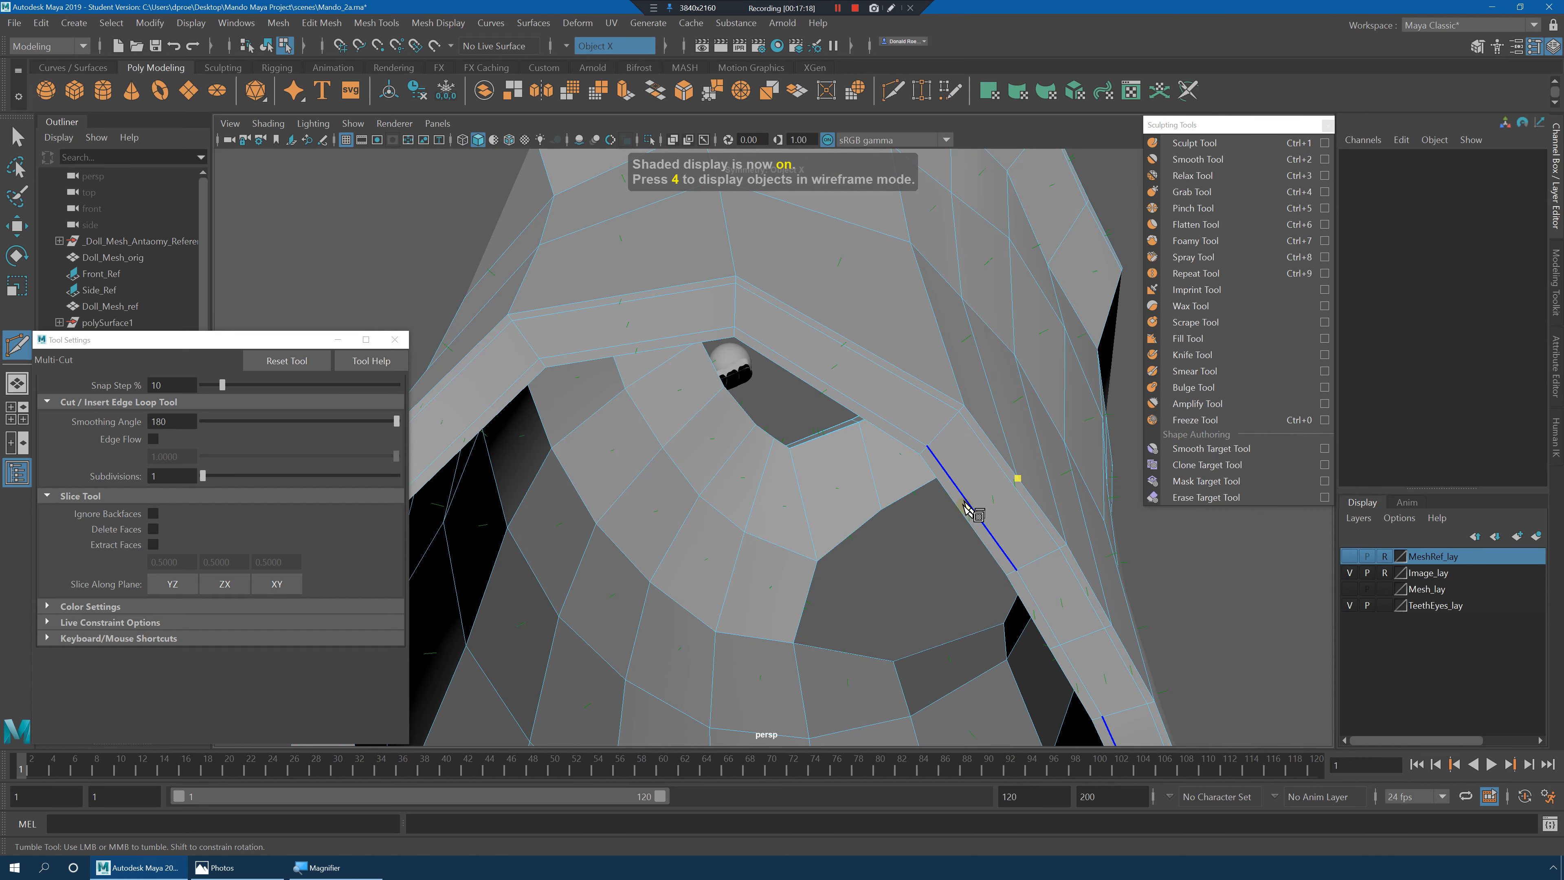
left_click(961, 512)
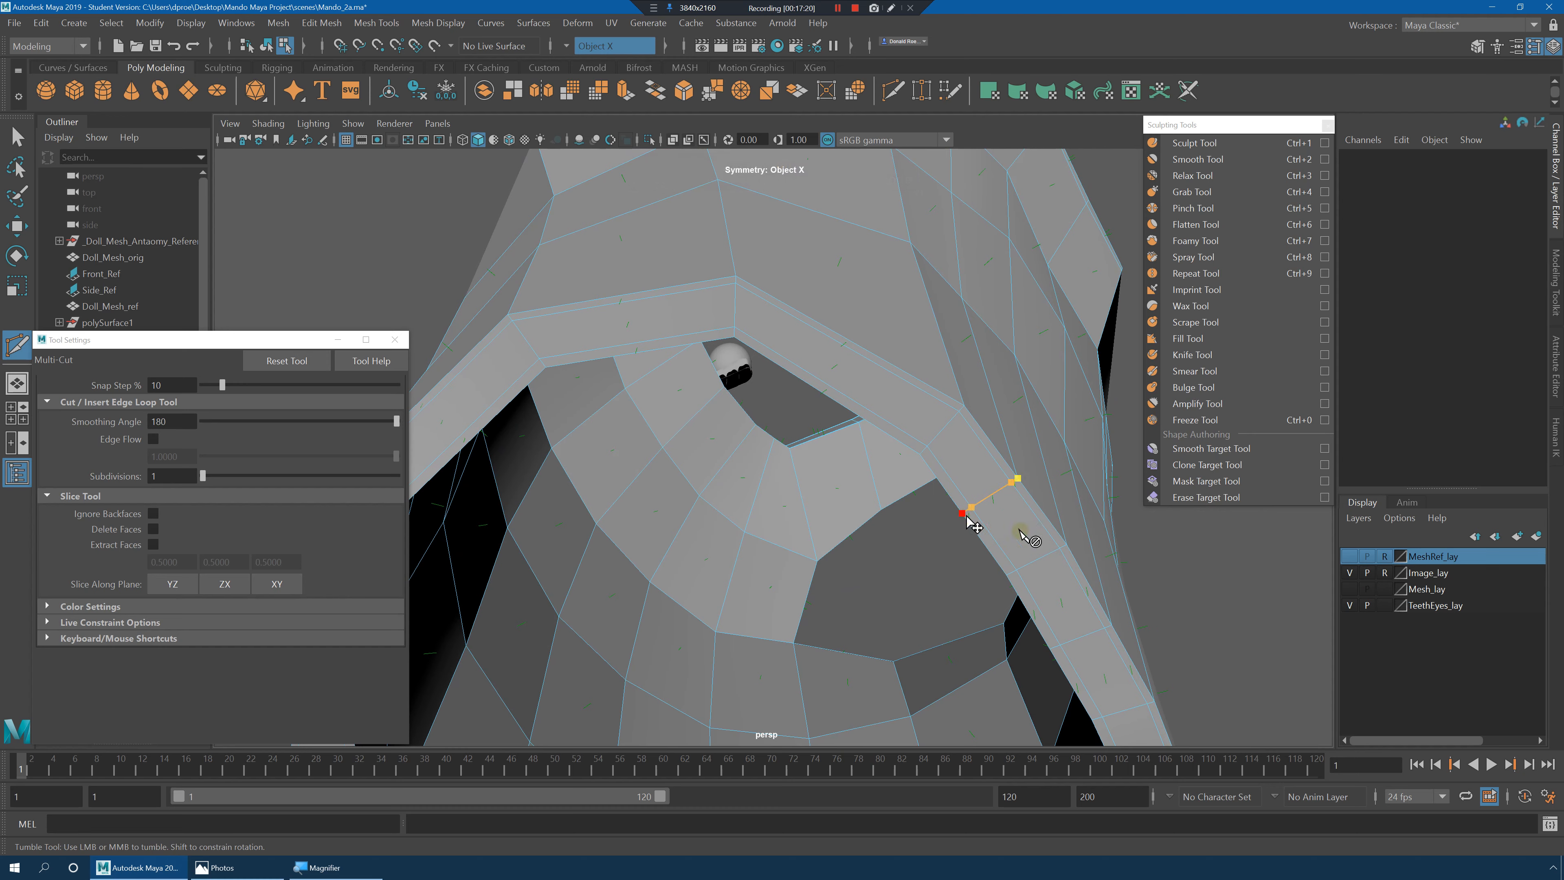
left_click_drag(1093, 542, 925, 548, "alt")
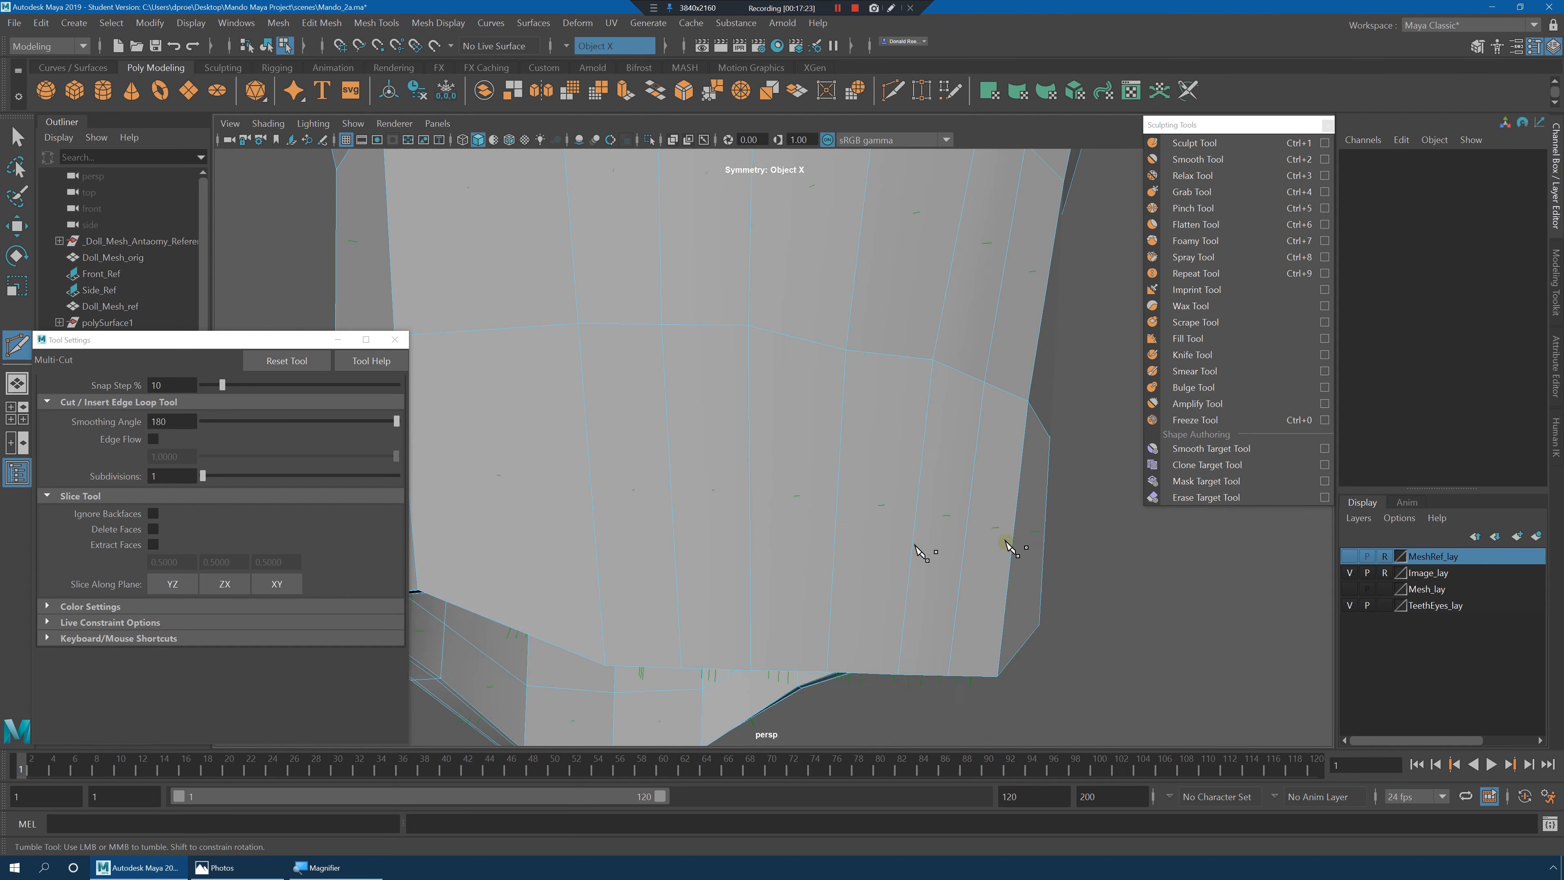
Preview the vest smoothed in object mode and examine its back, armhole and lower hem.
scroll(925, 549, "down", 5)
middle_click_drag(918, 536, 901, 605, "alt")
key("3")
left_click_drag(901, 508, 841, 492, "alt")
key("q")
right_click_drag(844, 402, 986, 360)
left_click(1047, 493)
left_click_drag(1055, 512, 841, 458, "alt")
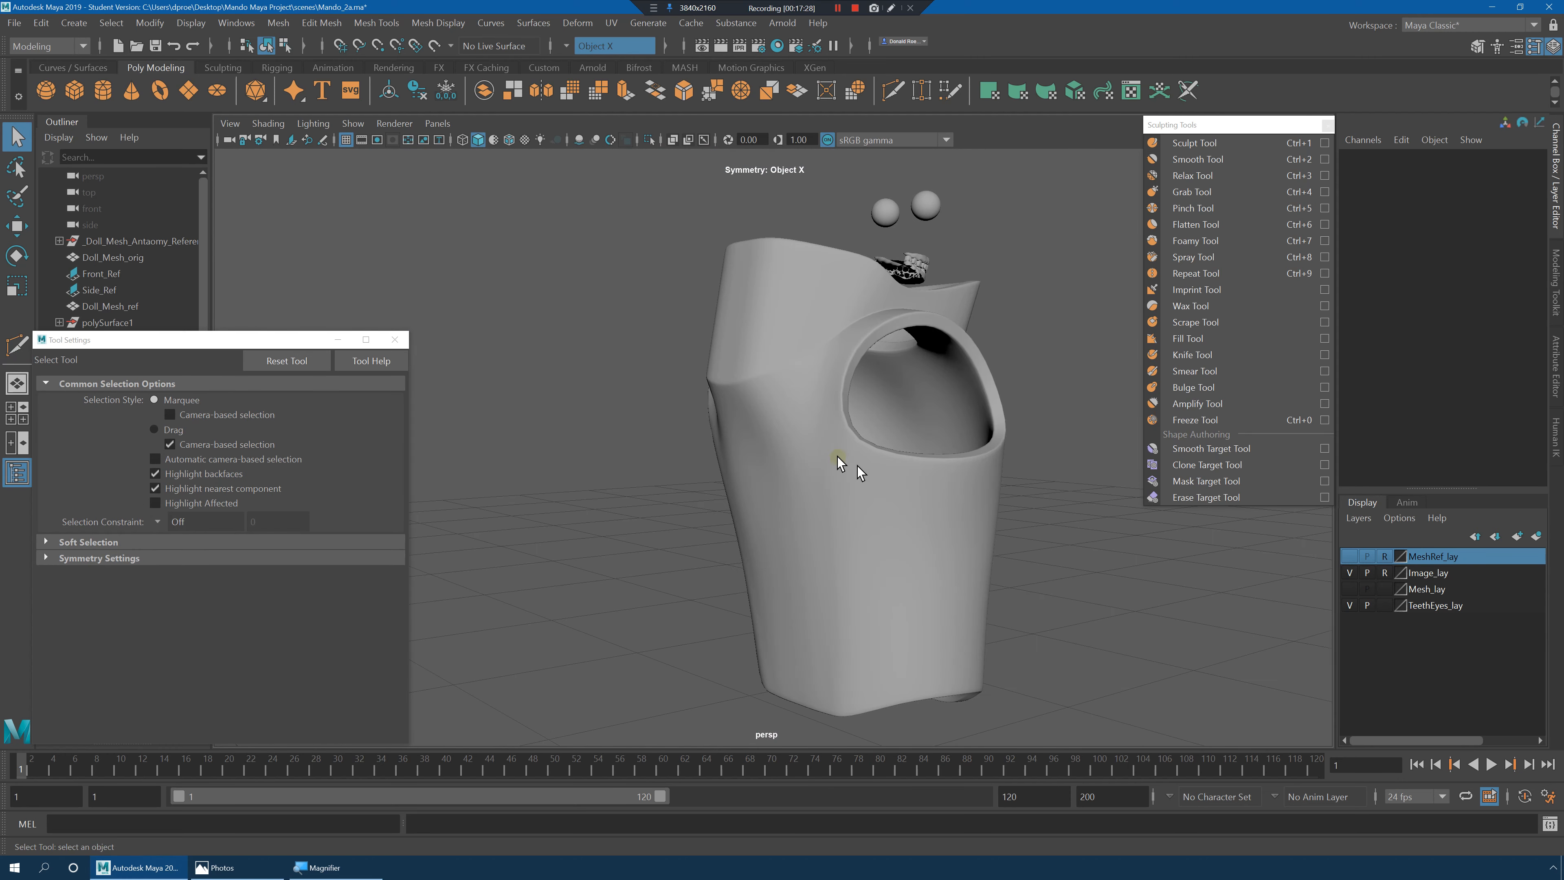
Show the vest unsmoothed and insert an edge loop around the torso just below the armholes.
scroll(926, 493, "up", 3)
left_click(863, 504)
key("1")
right_click_drag(844, 453, 819, 450, "shift")
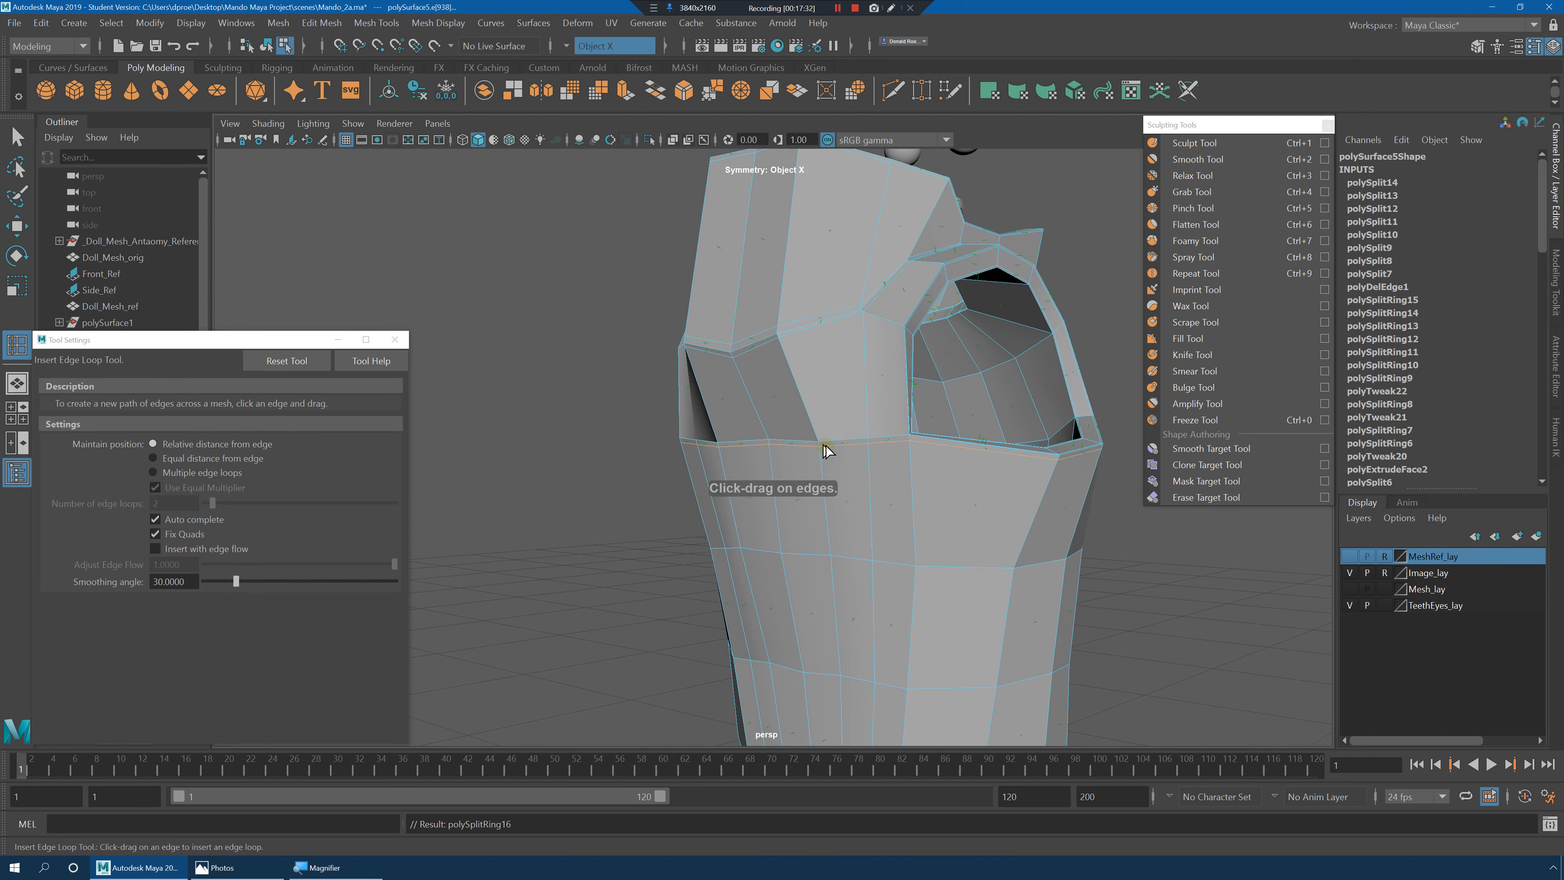
Return the vest to smoothed display in object mode and show the MeshRef_lay layer again.
left_click_drag(825, 451, 950, 482, "alt")
key("3")
key("q")
right_click_drag(1030, 371, 1101, 333)
left_click(1093, 385)
scroll(1091, 392, "down", 4)
left_click_drag(1035, 409, 939, 428, "alt")
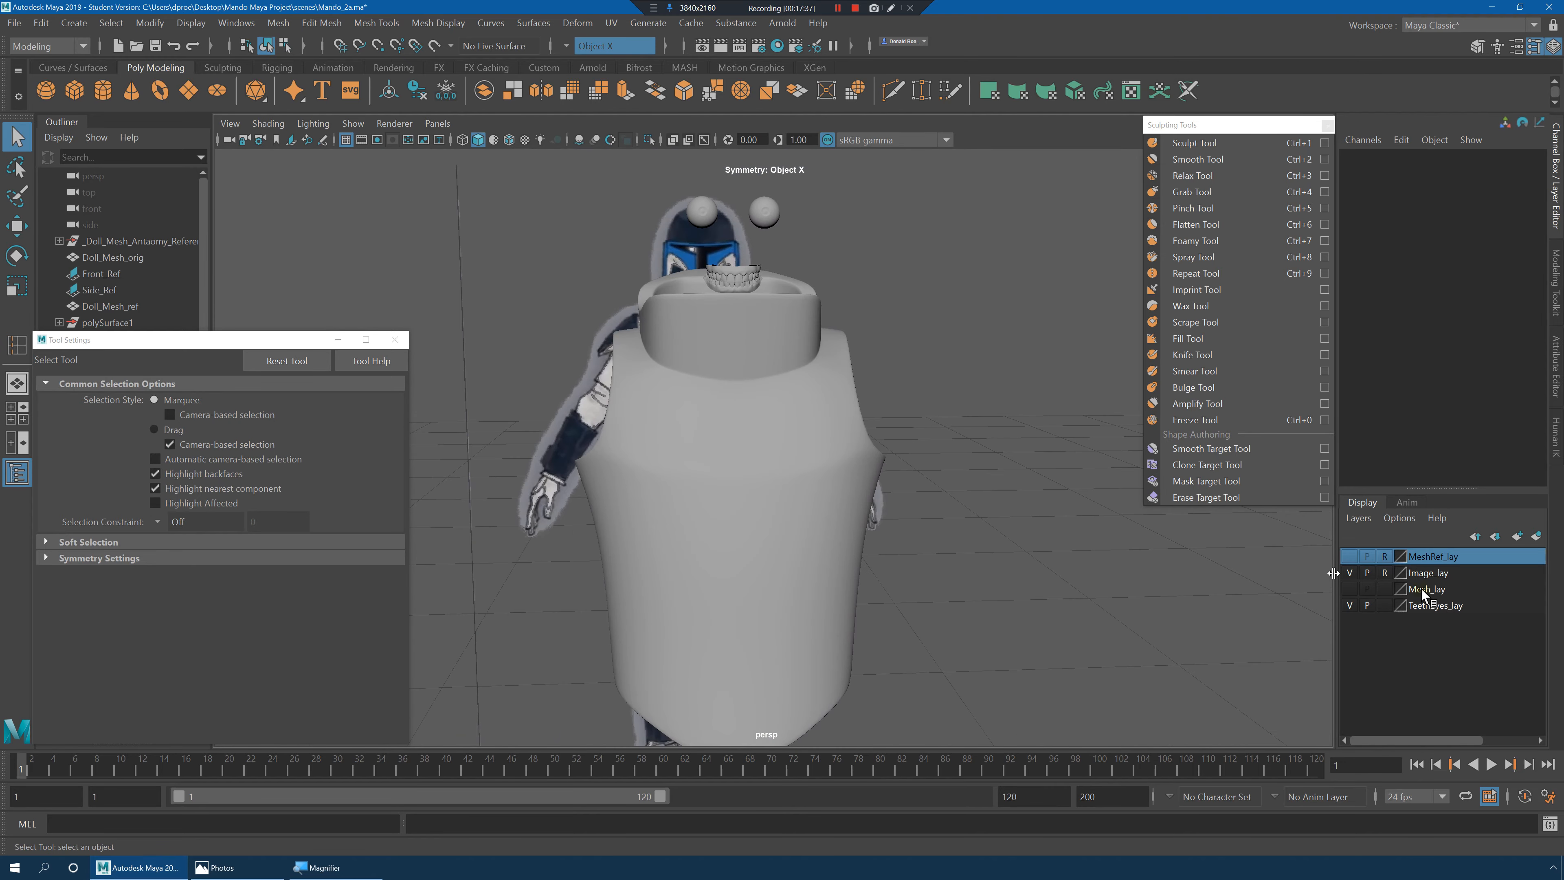
left_click(1350, 557)
Examine how the smoothed vest fits the body at the chest, armholes, collar and hem from several angles.
left_click_drag(964, 517, 882, 554, "alt")
scroll(967, 554, "up", 5)
left_click(886, 545)
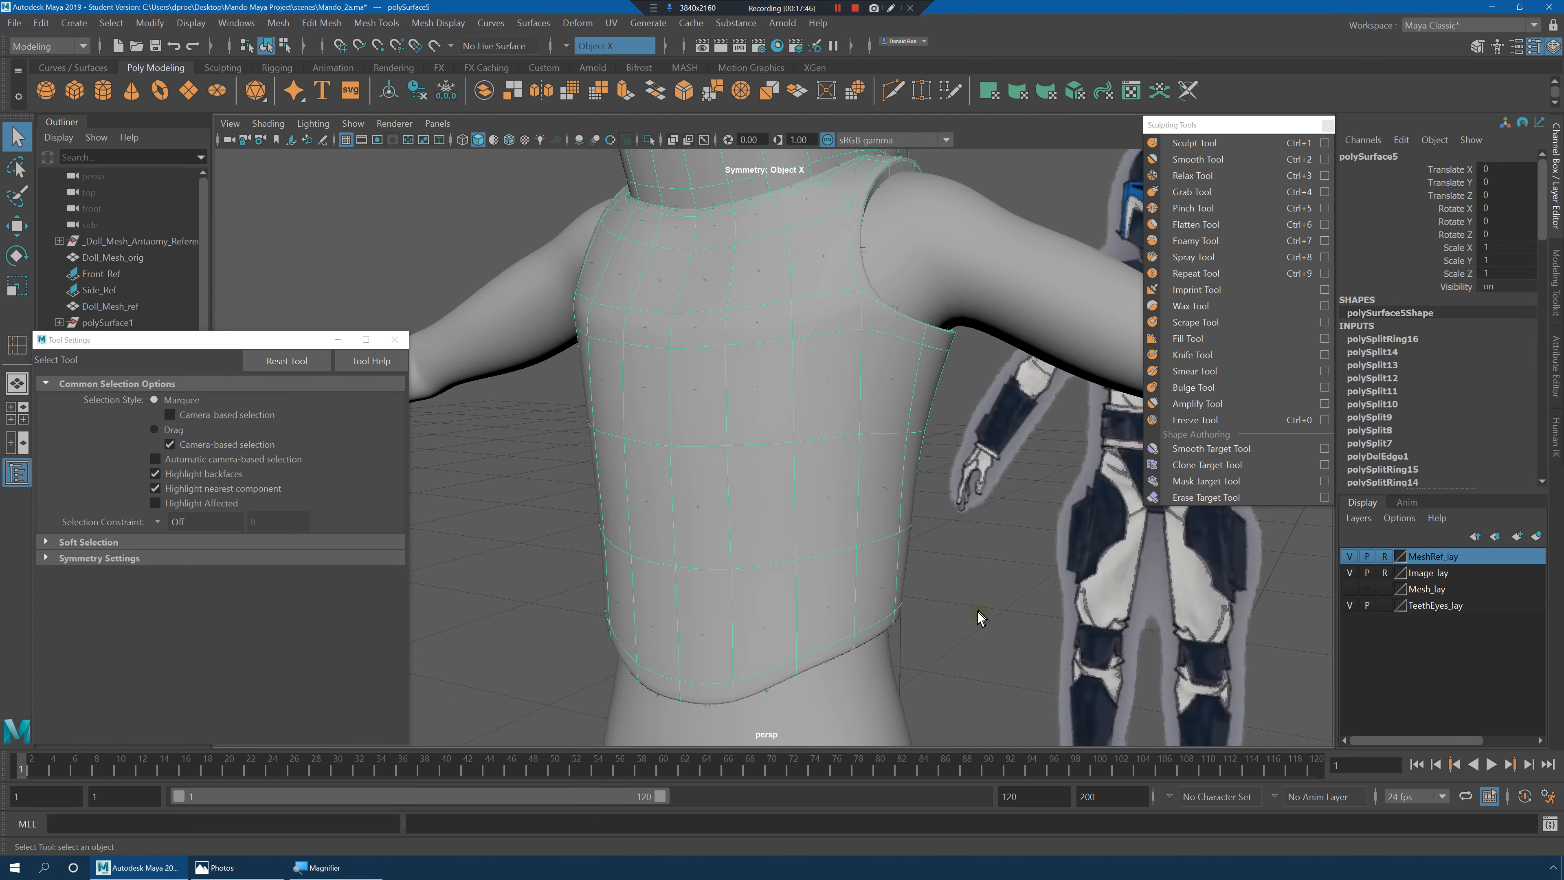
left_click(930, 533)
mouse_move(930, 533)
left_mouse_down("alt")
mouse_move(985, 546)
mouse_move(901, 517)
mouse_move(1040, 541)
mouse_move(918, 454)
mouse_move(988, 475)
mouse_move(974, 412)
mouse_move(949, 523)
mouse_move(950, 392)
mouse_move(922, 377)
mouse_move(870, 423)
mouse_move(935, 416)
mouse_move(830, 433)
mouse_move(824, 405)
mouse_move(860, 448)
mouse_move(838, 448)
mouse_move(926, 506)
left_mouse_up("alt")
left_click(824, 405)
key("1")
left_click(915, 481)
middle_click_drag(849, 368, 838, 455, "alt")
mouse_move(839, 454)
left_mouse_down("alt")
mouse_move(907, 374)
mouse_move(932, 443)
mouse_move(936, 423)
mouse_move(828, 437)
left_mouse_up("alt")
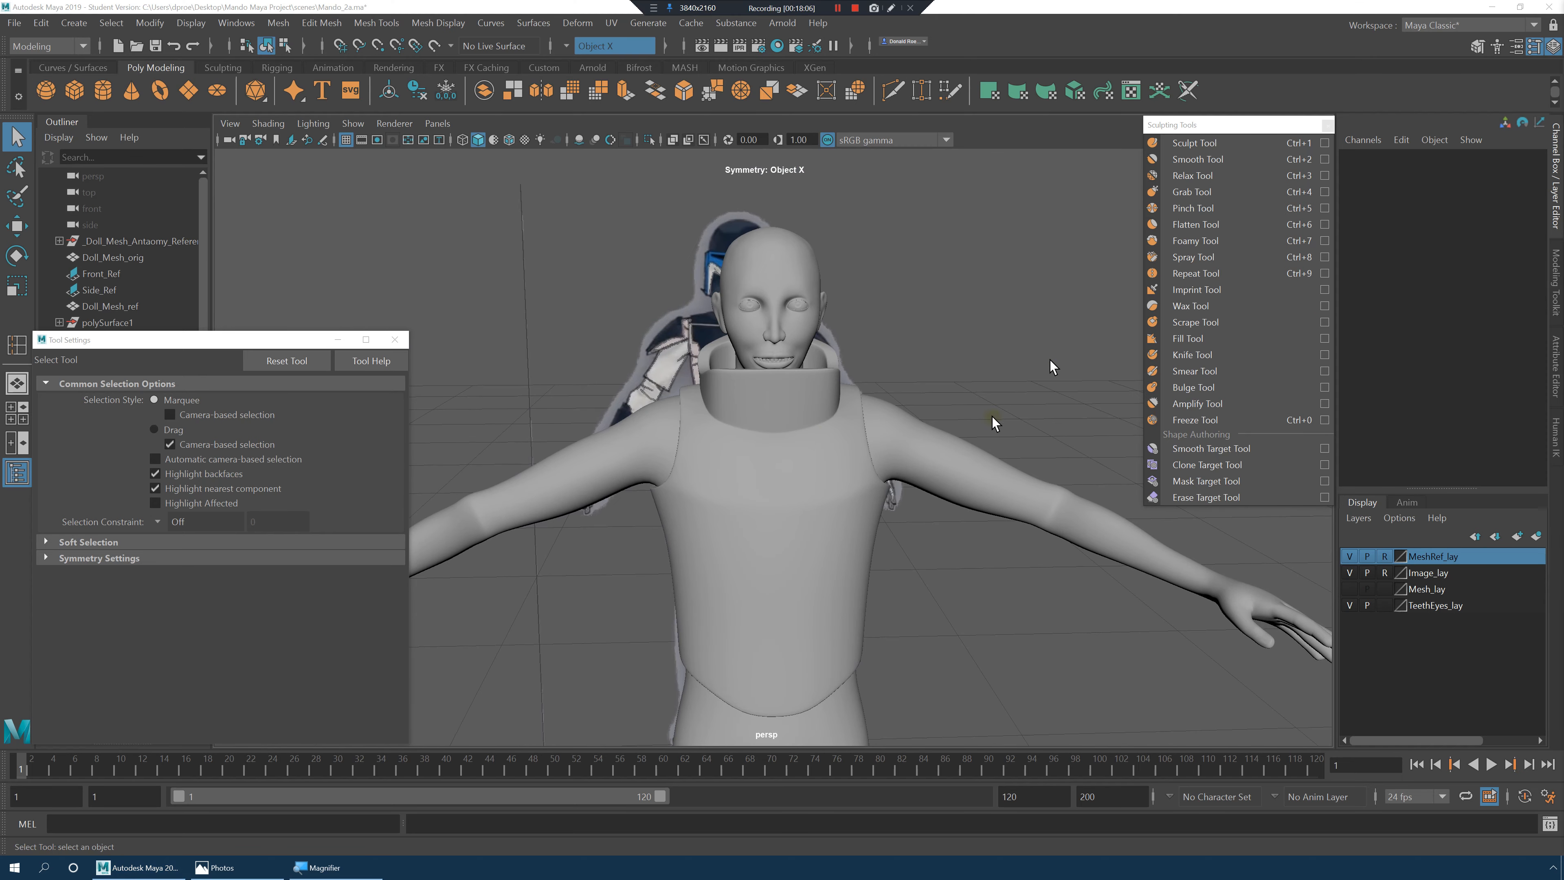
middle_click_drag(982, 462, 971, 339, "alt")
left_click_drag(971, 339, 715, 542, "alt")
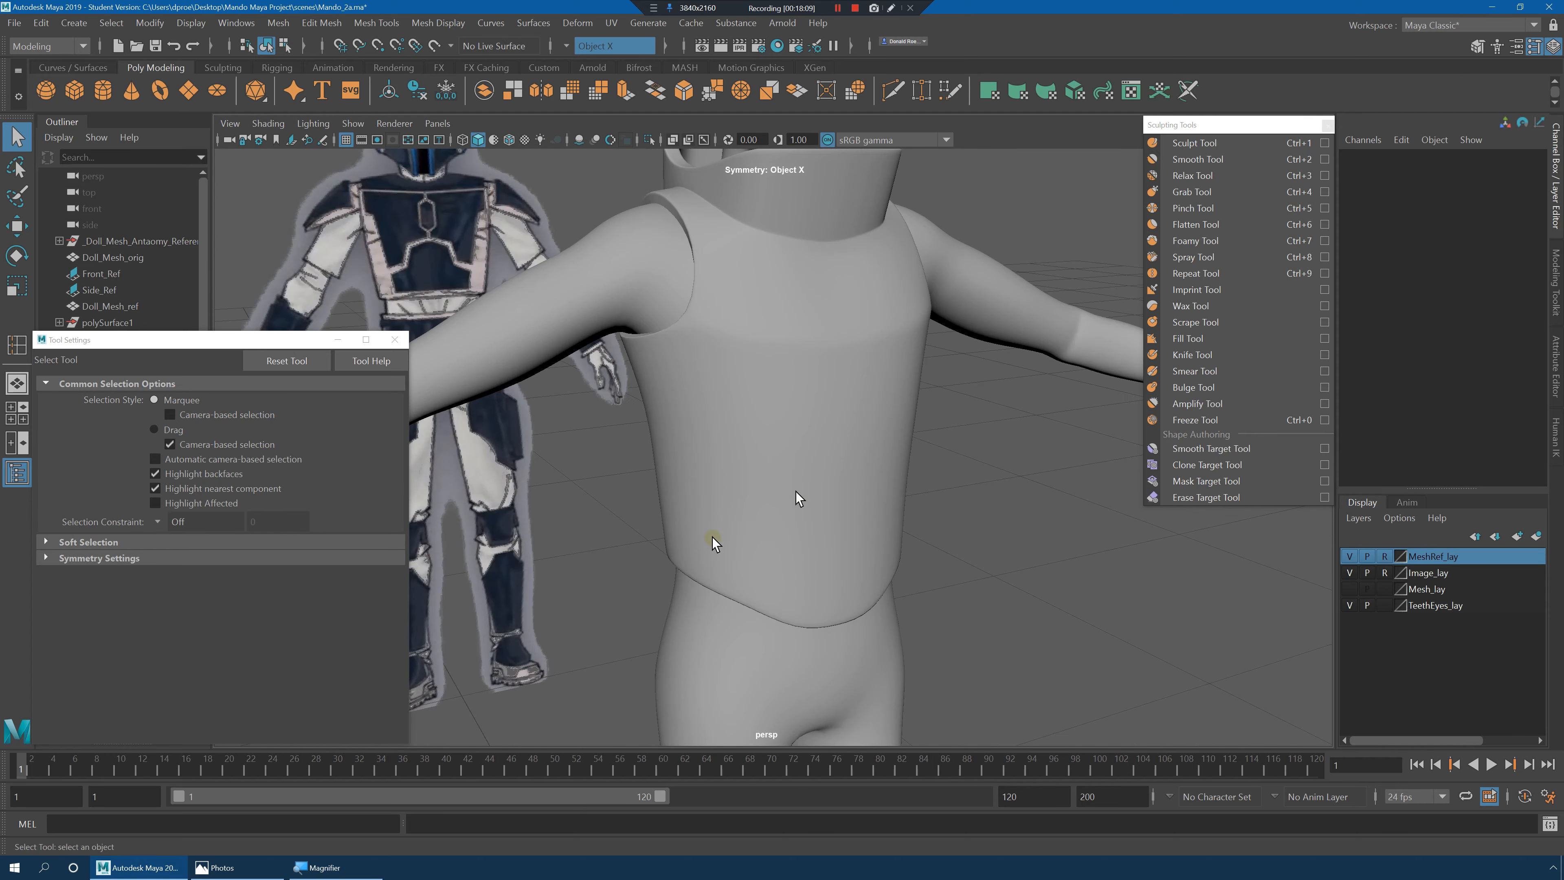
left_click_drag(809, 435, 879, 419, "alt")
left_click(880, 419)
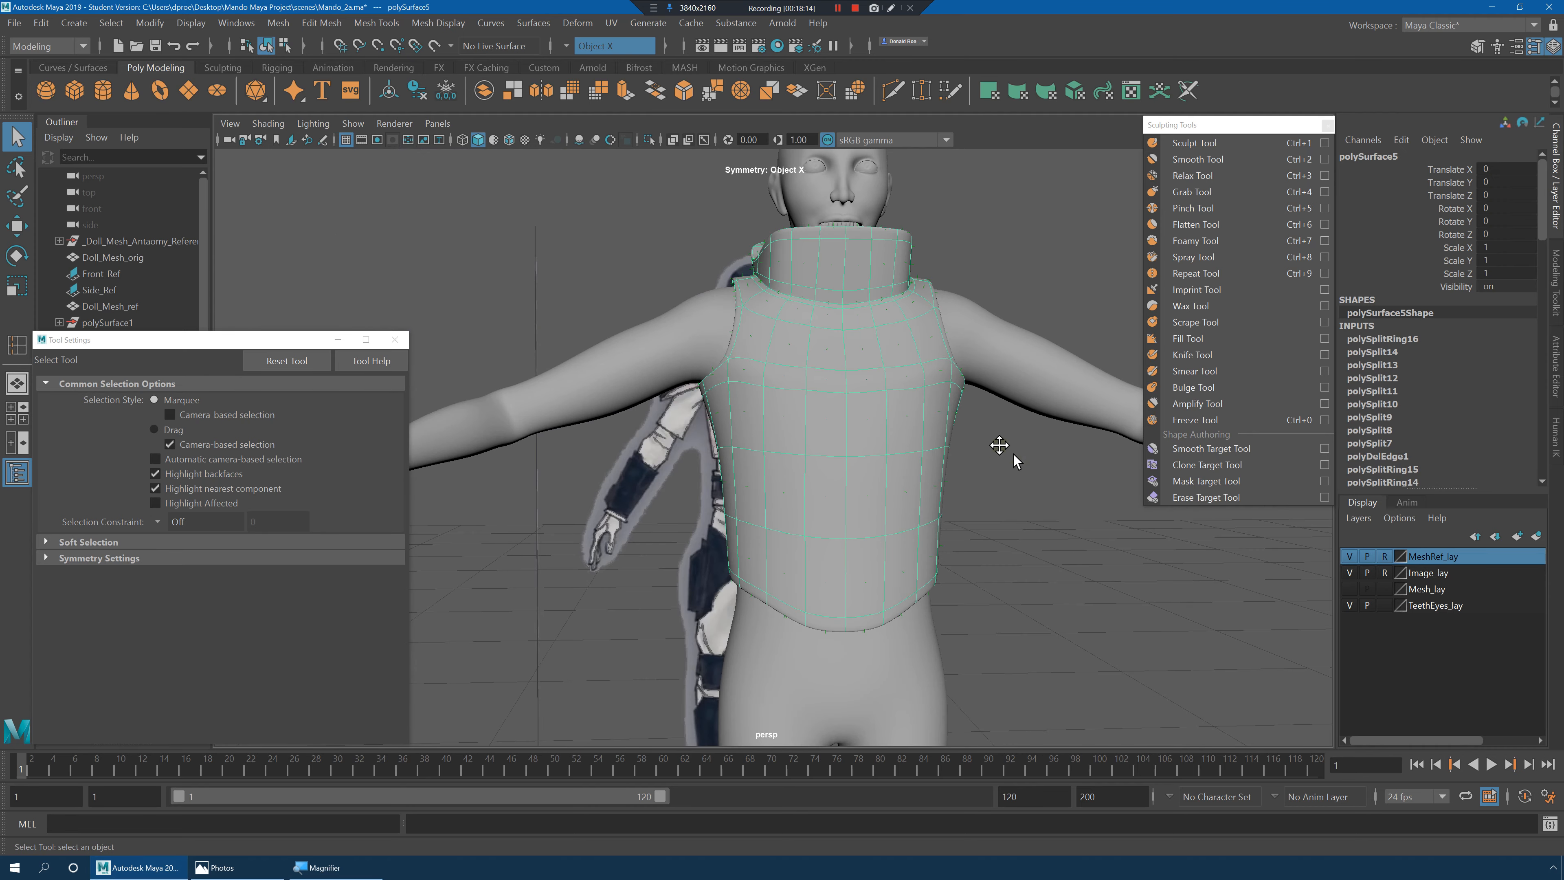
left_click_drag(1002, 444, 899, 394, "alt")
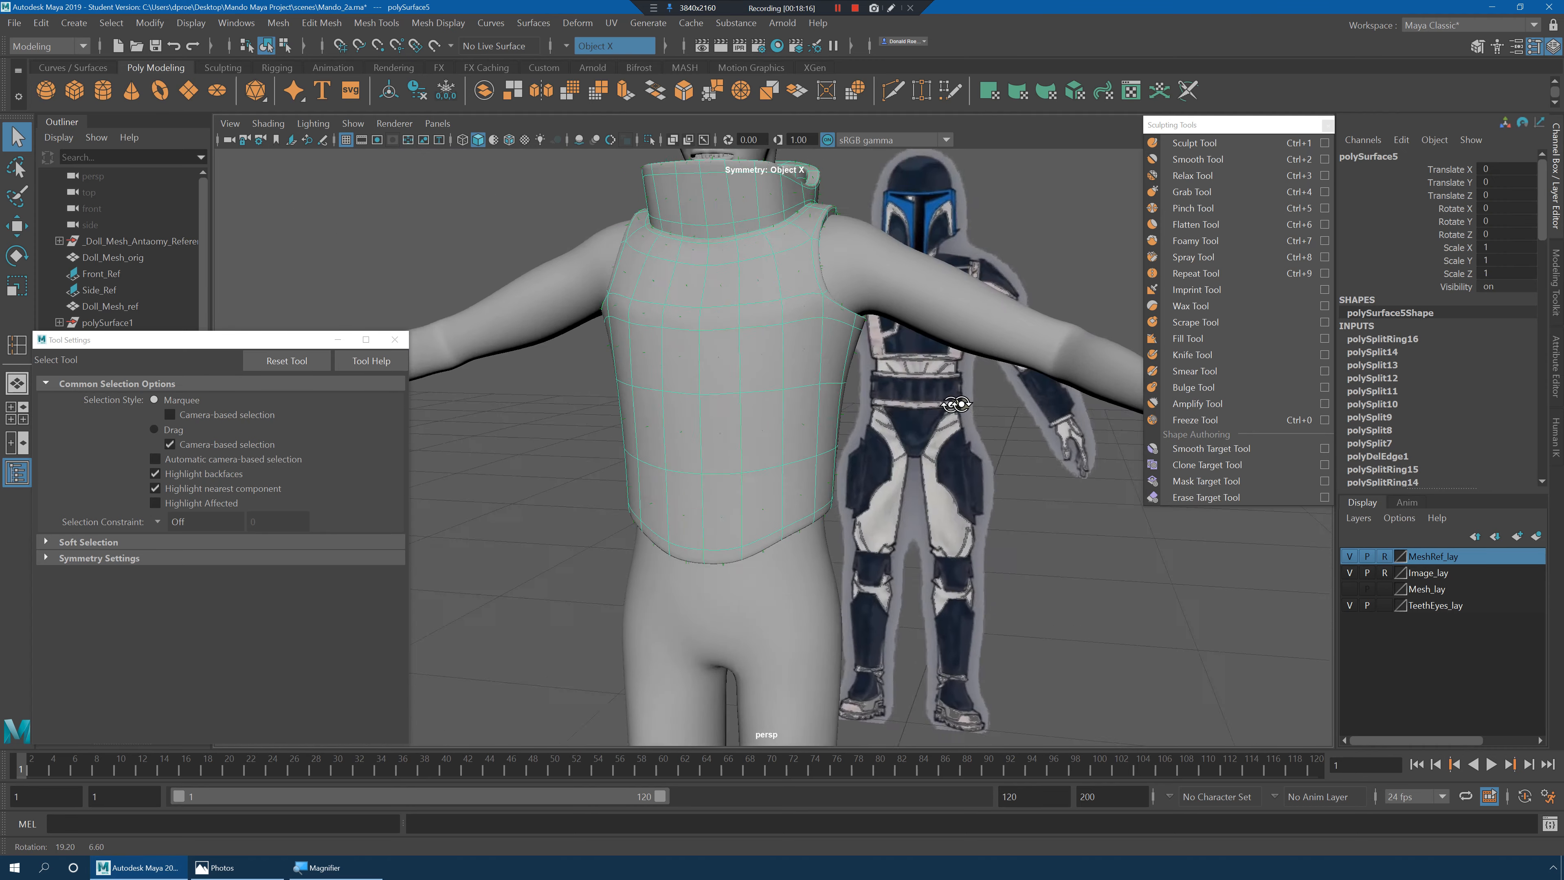
right_click_drag(874, 391, 901, 419, "alt")
left_click_drag(901, 419, 922, 414, "alt")
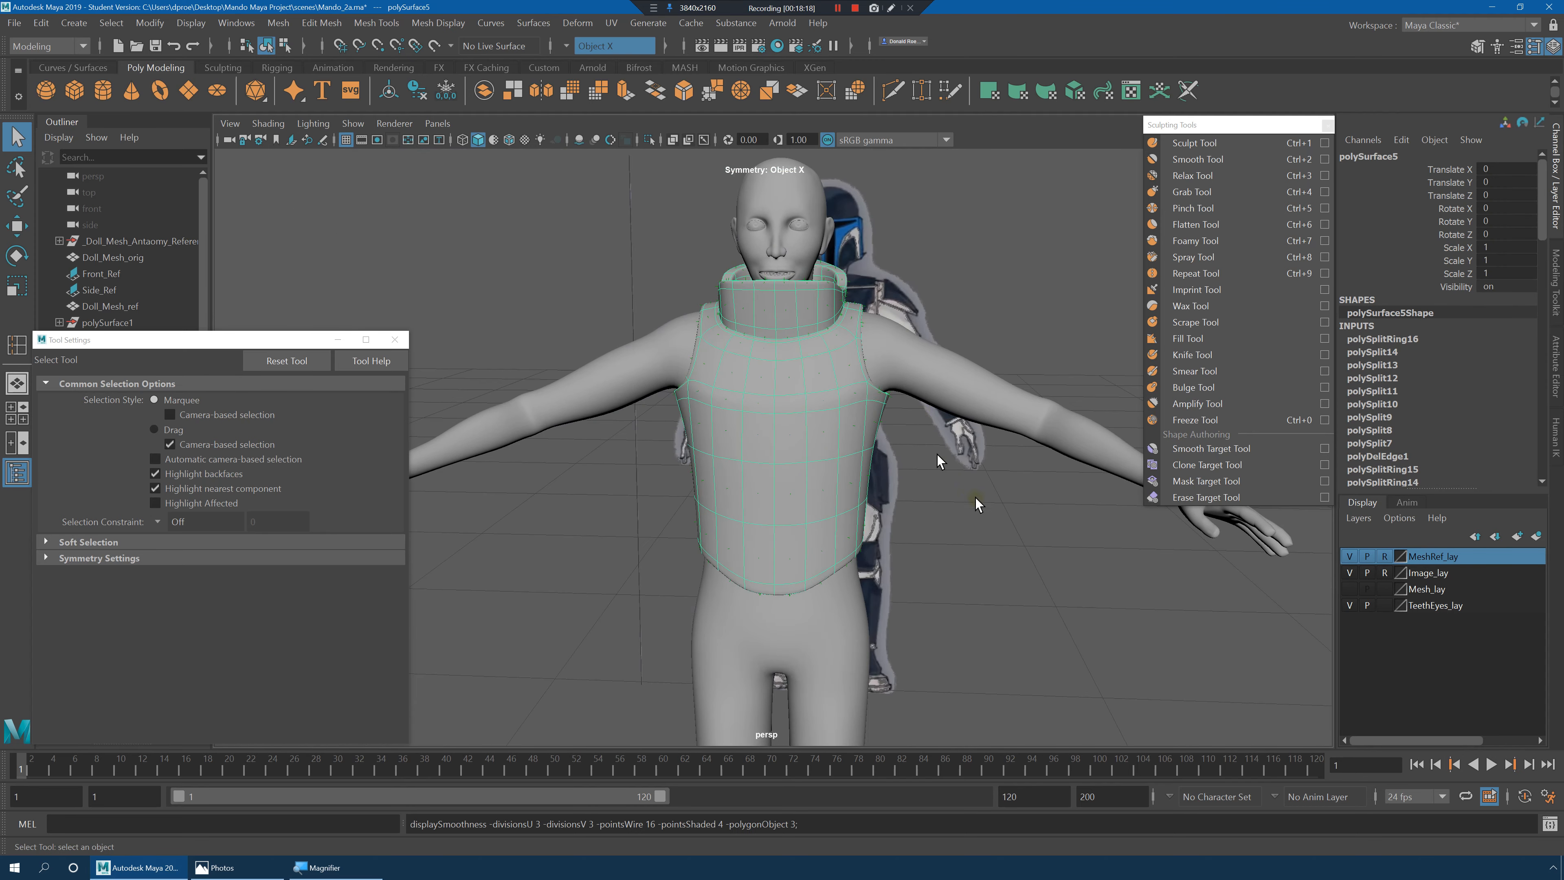
Compare the vest's hem and the body's hips and legs with the front armour reference image.
left_click(988, 524)
mouse_move(988, 524)
left_mouse_down("alt")
mouse_move(1020, 541)
mouse_move(1077, 537)
mouse_move(981, 529)
left_mouse_up("alt")
middle_click_drag(981, 529, 943, 507, "alt")
right_click_drag(873, 486, 908, 489, "alt")
mouse_move(919, 479)
left_mouse_down("alt")
mouse_move(983, 482)
mouse_move(939, 486)
left_mouse_up("alt")
middle_click_drag(939, 485, 845, 559, "alt")
left_click_drag(844, 559, 875, 547, "alt")
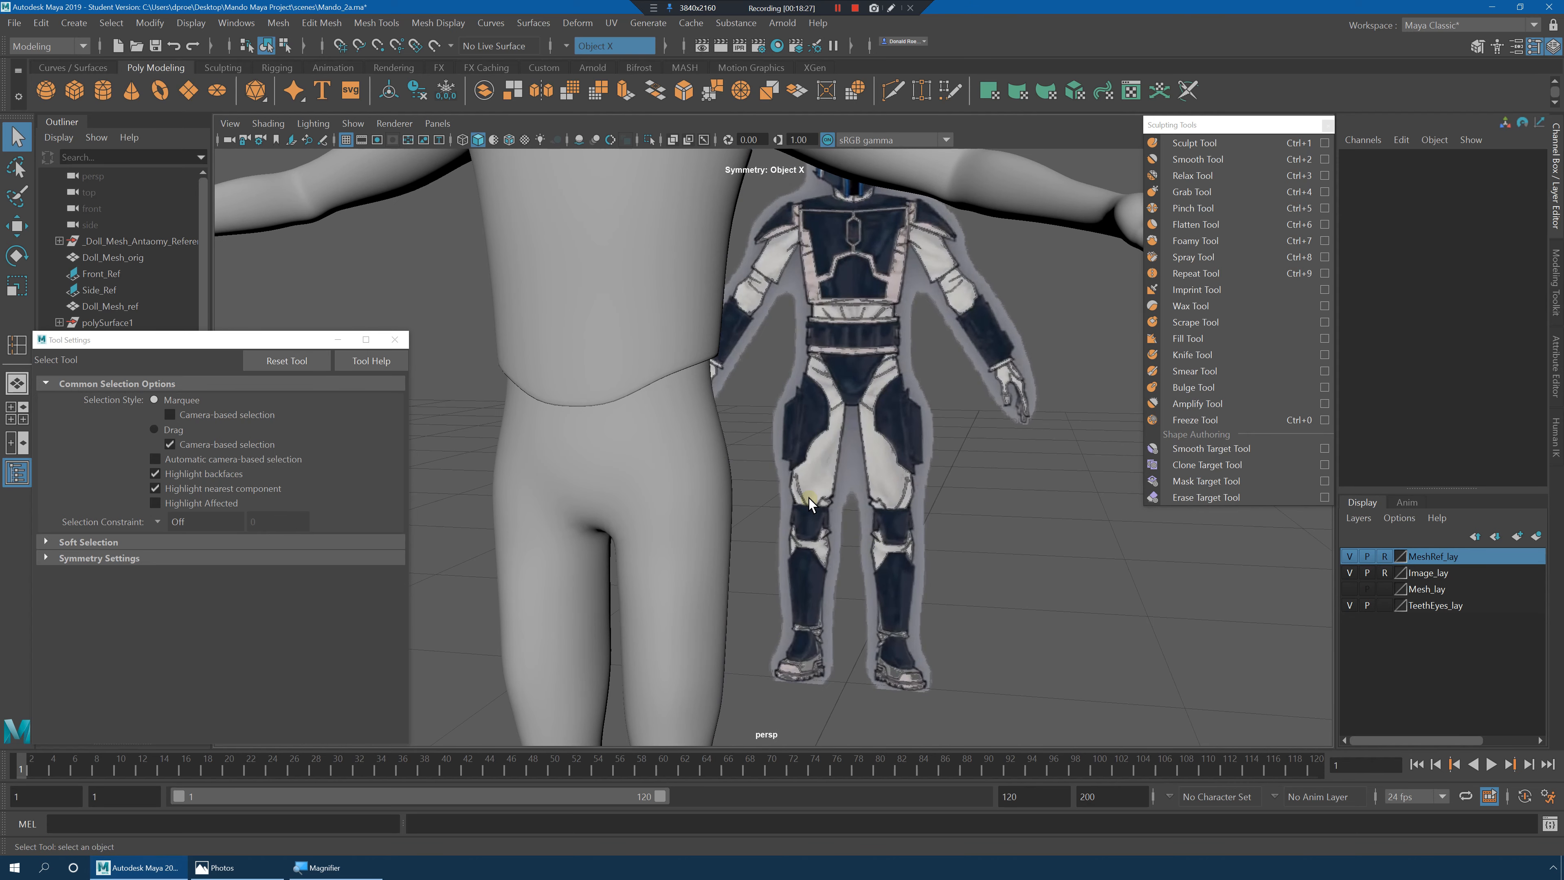
left_click_drag(738, 497, 768, 429, "alt")
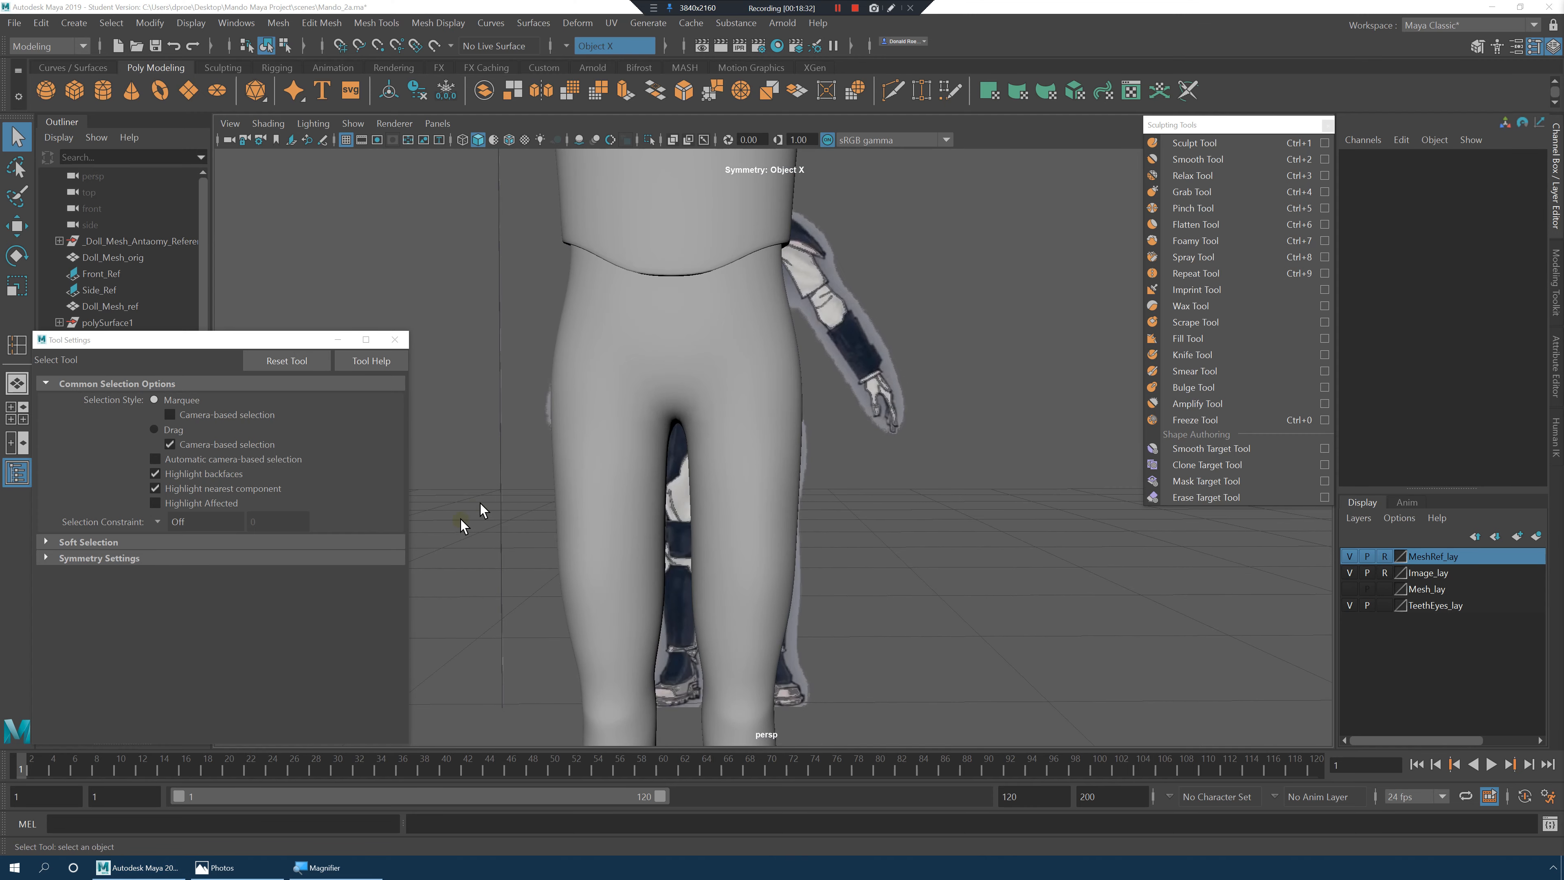
Switch to Photos to view the Mandalorian reference collage.
left_click(215, 867)
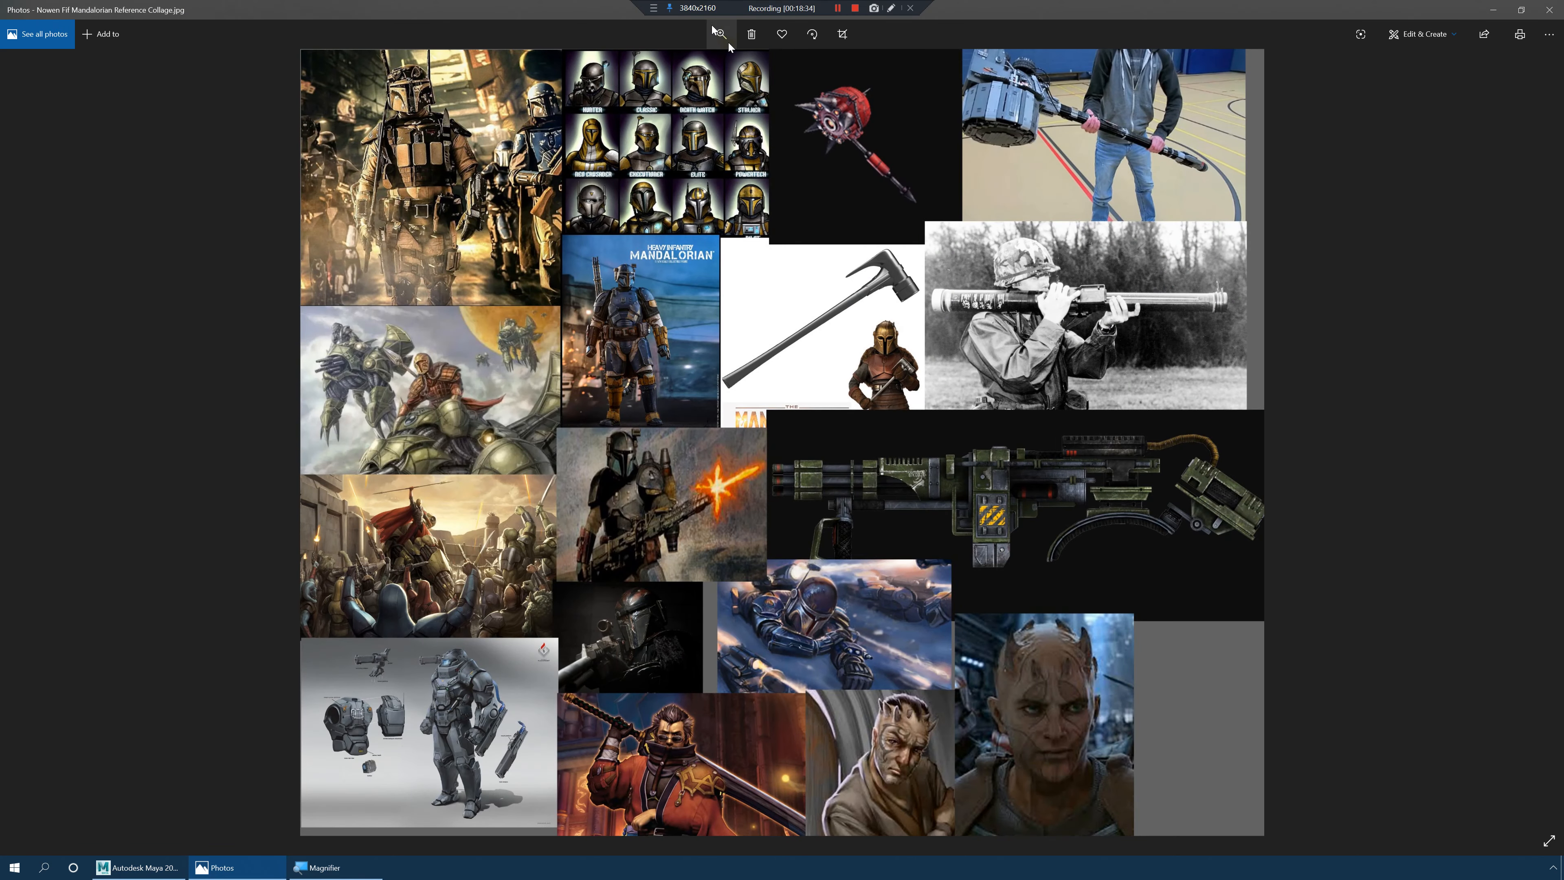
Zoom into the collage's blue heavy infantry Mandalorian, study its waist and thigh armour, and return to Maya.
left_click(725, 66)
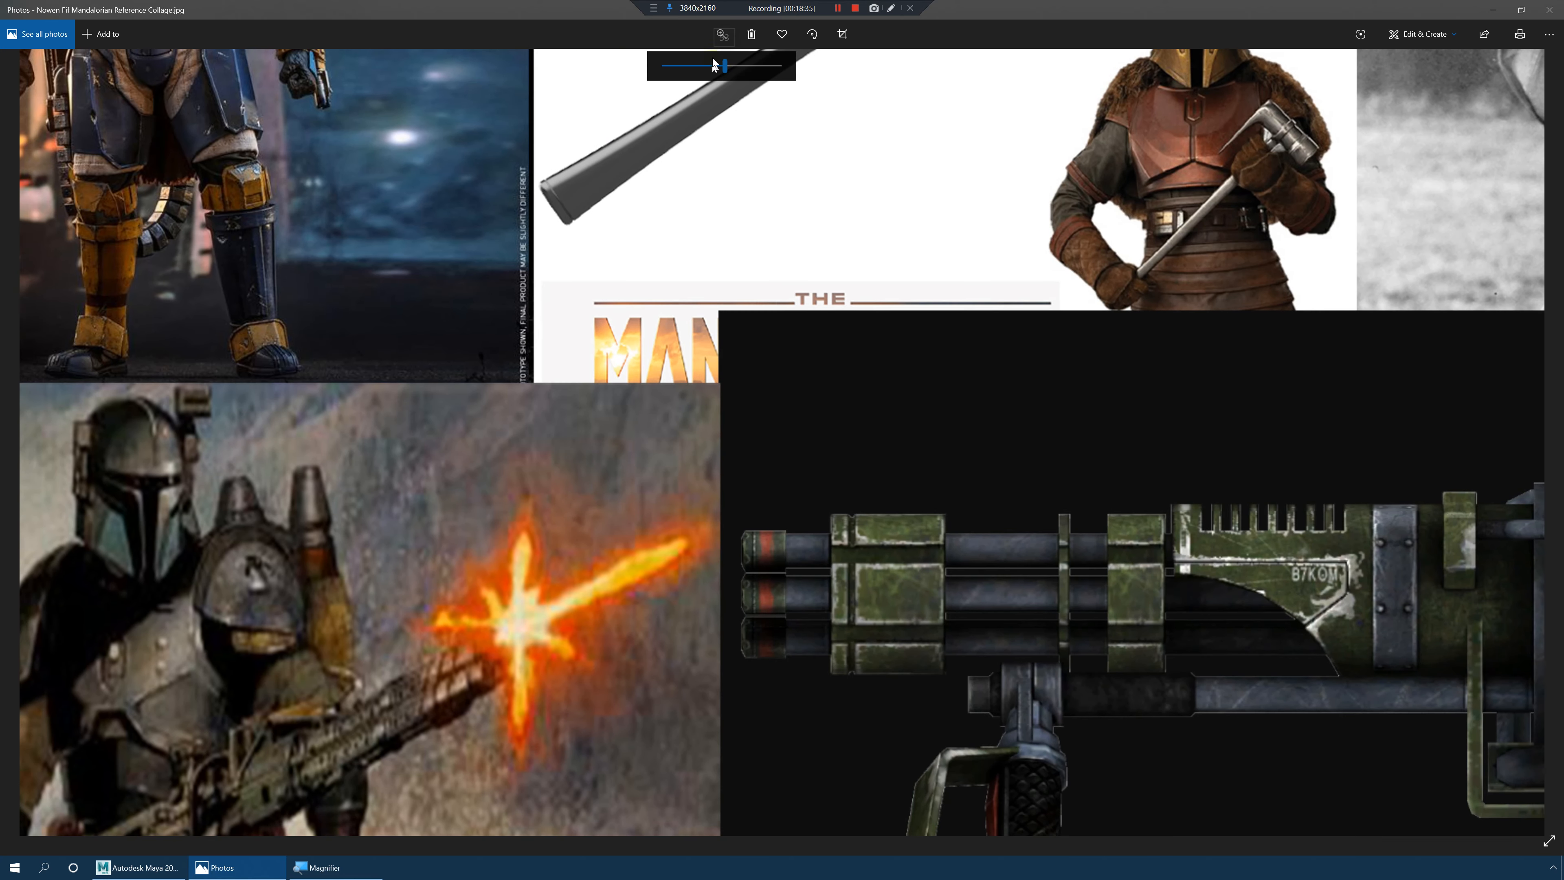
left_click_drag(462, 161, 763, 431)
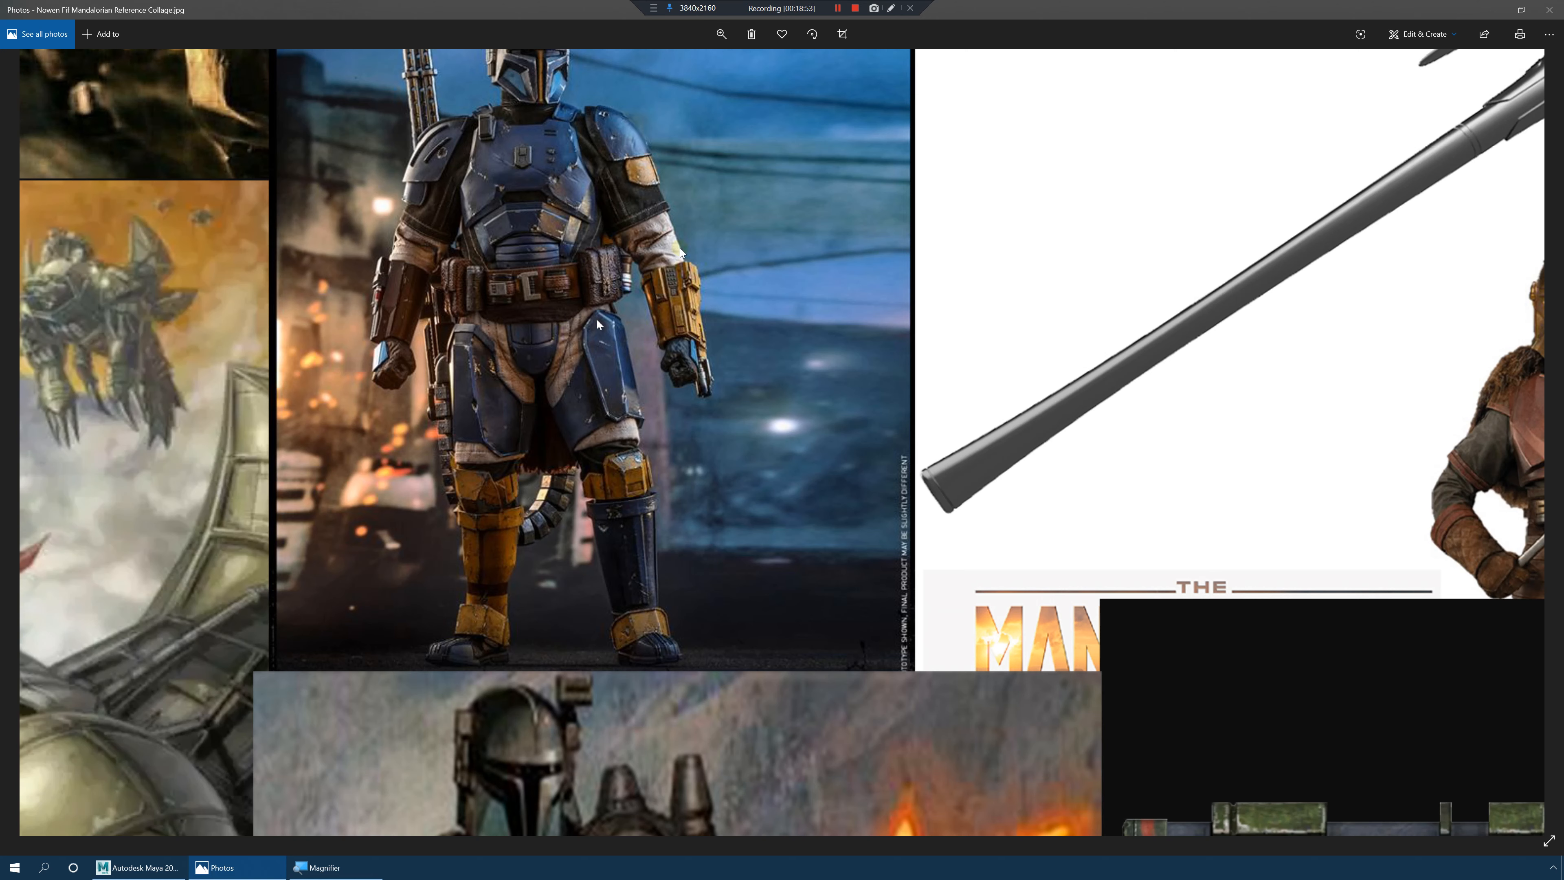
left_click(1490, 11)
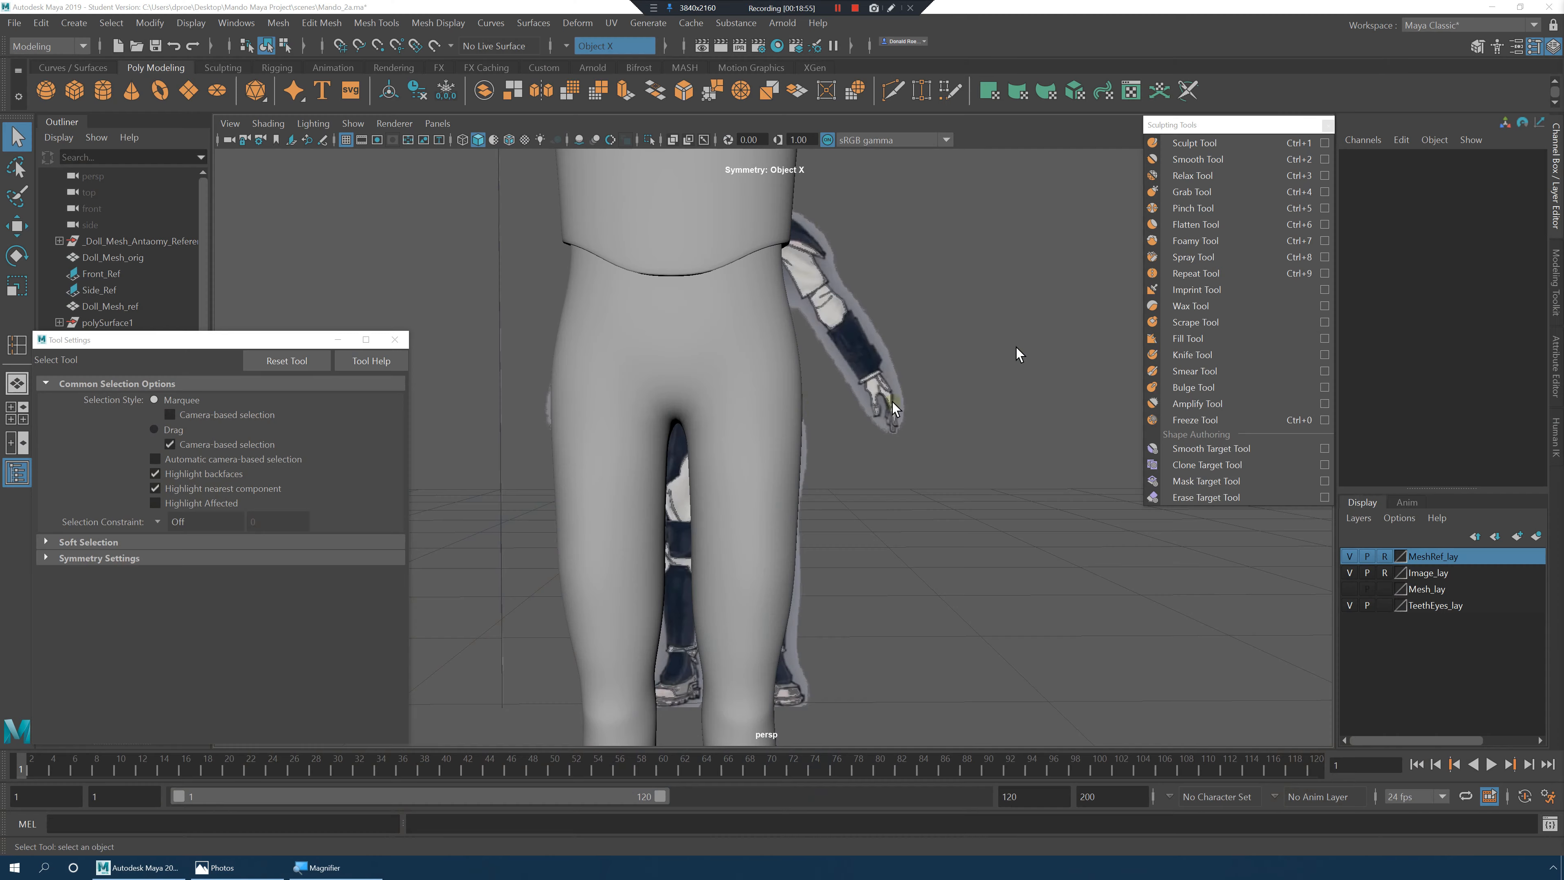
Make the MeshRef_lay body mesh selectable and set Doll_Mesh_ref as the live surface.
scroll(777, 442, "up", 3)
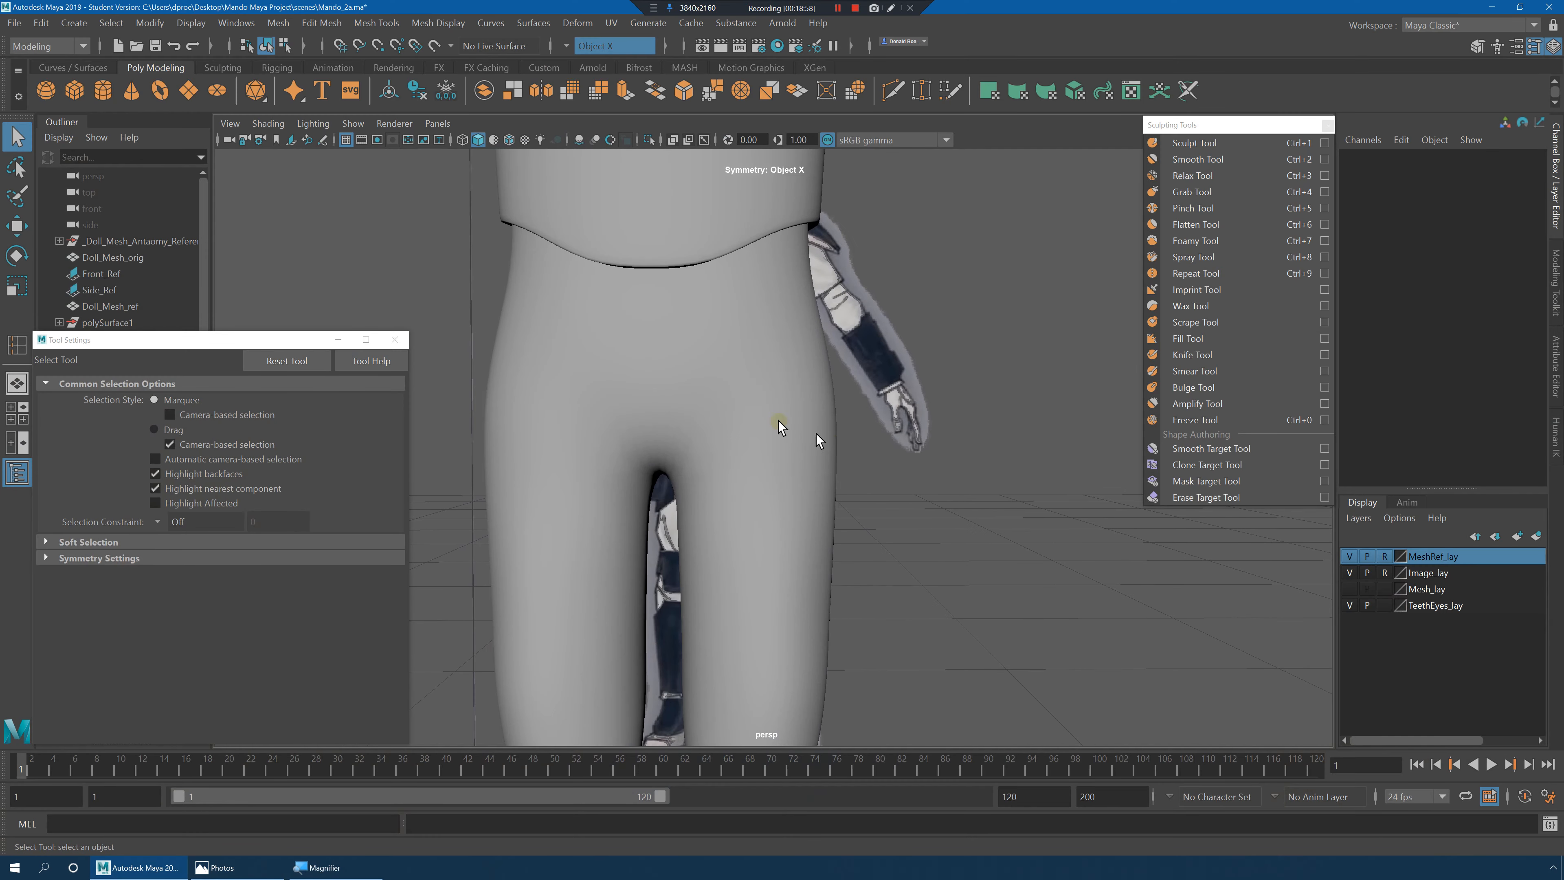
mouse_move(858, 444)
left_mouse_down("alt")
mouse_move(799, 447)
mouse_move(872, 460)
left_mouse_up("alt")
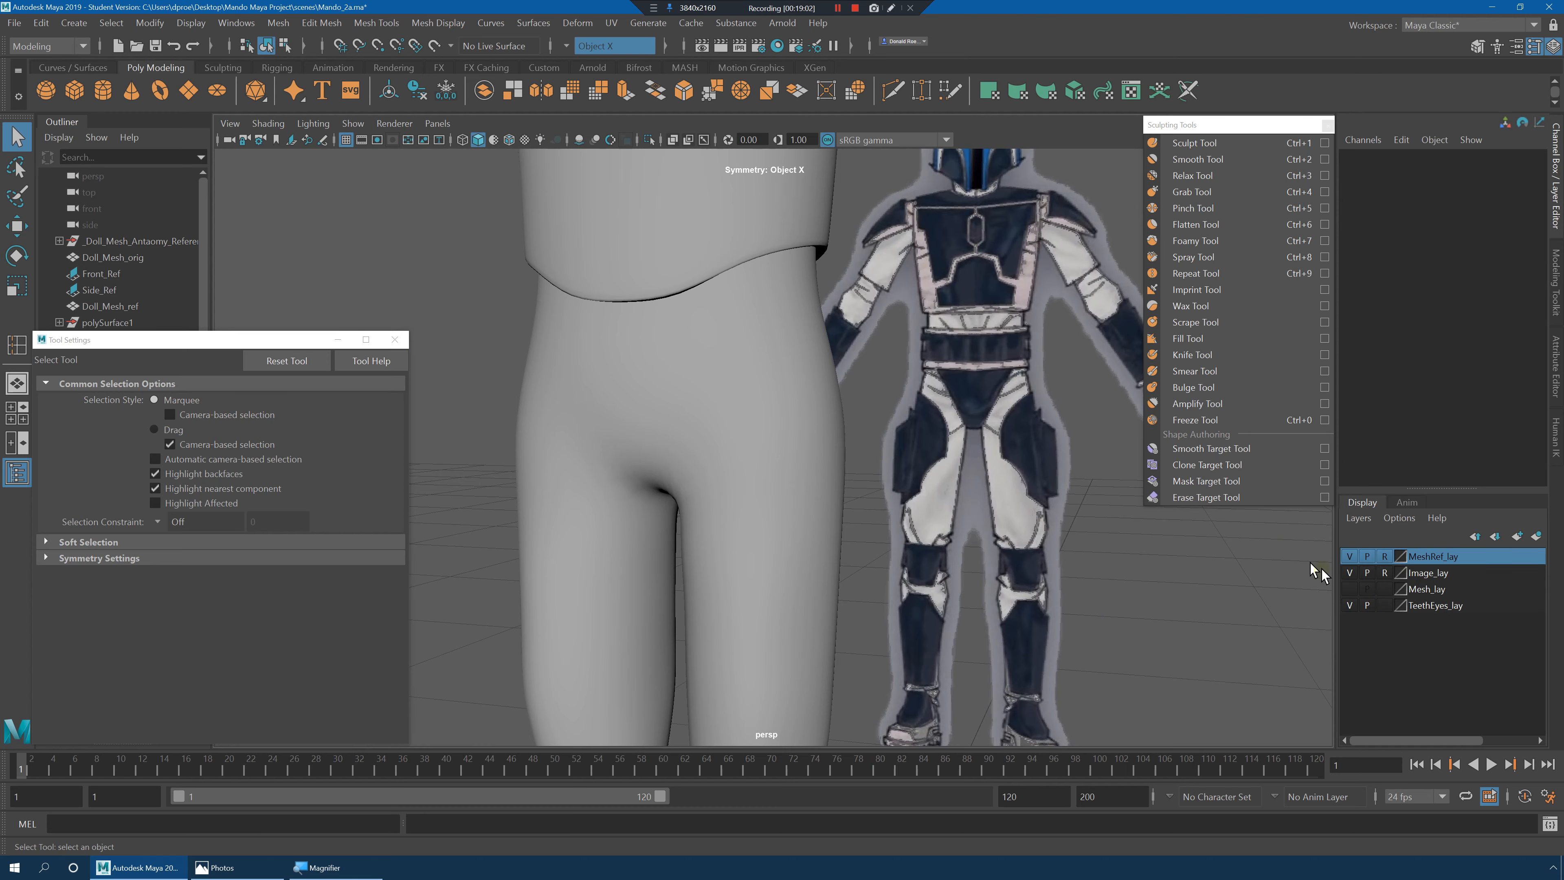
left_click(808, 419)
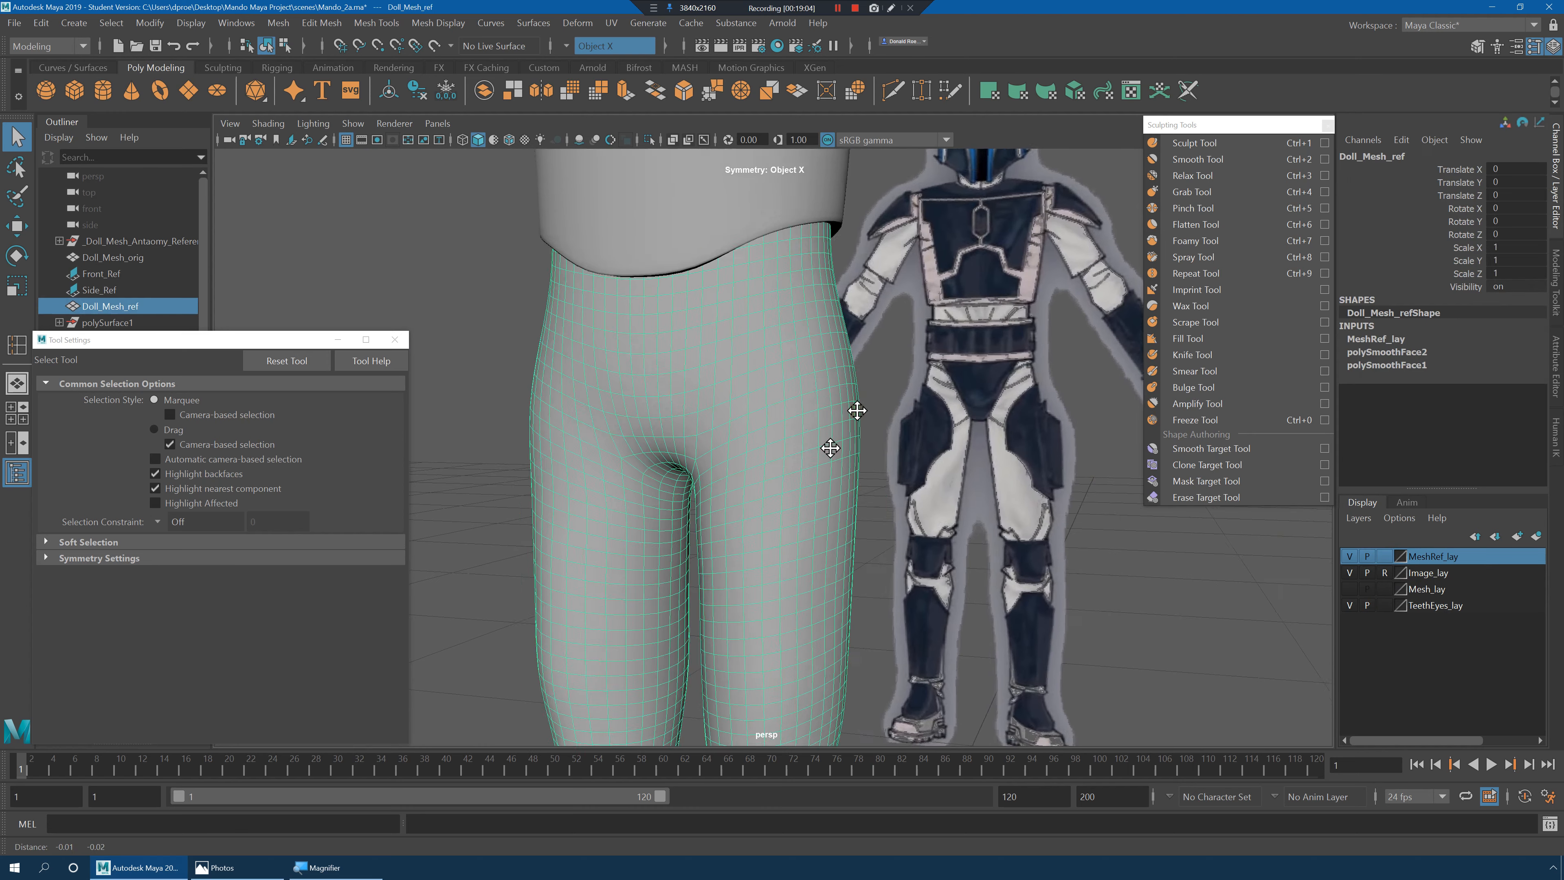
mouse_move(849, 412)
left_mouse_down("alt")
mouse_move(862, 392)
mouse_move(789, 392)
mouse_move(862, 419)
left_mouse_up("alt")
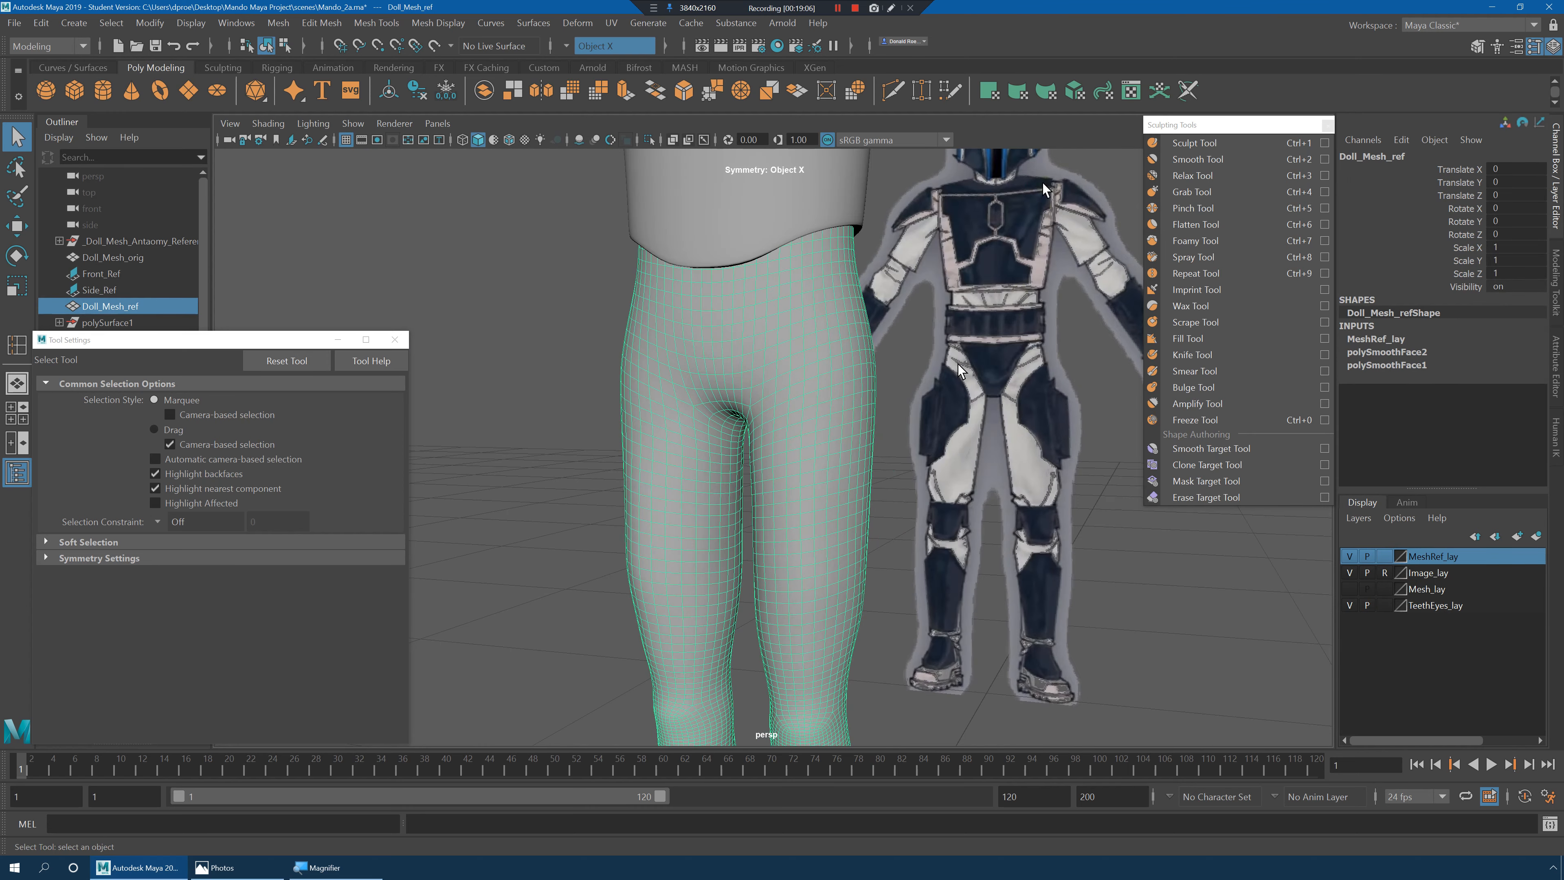
right_click_drag(804, 376, 808, 573)
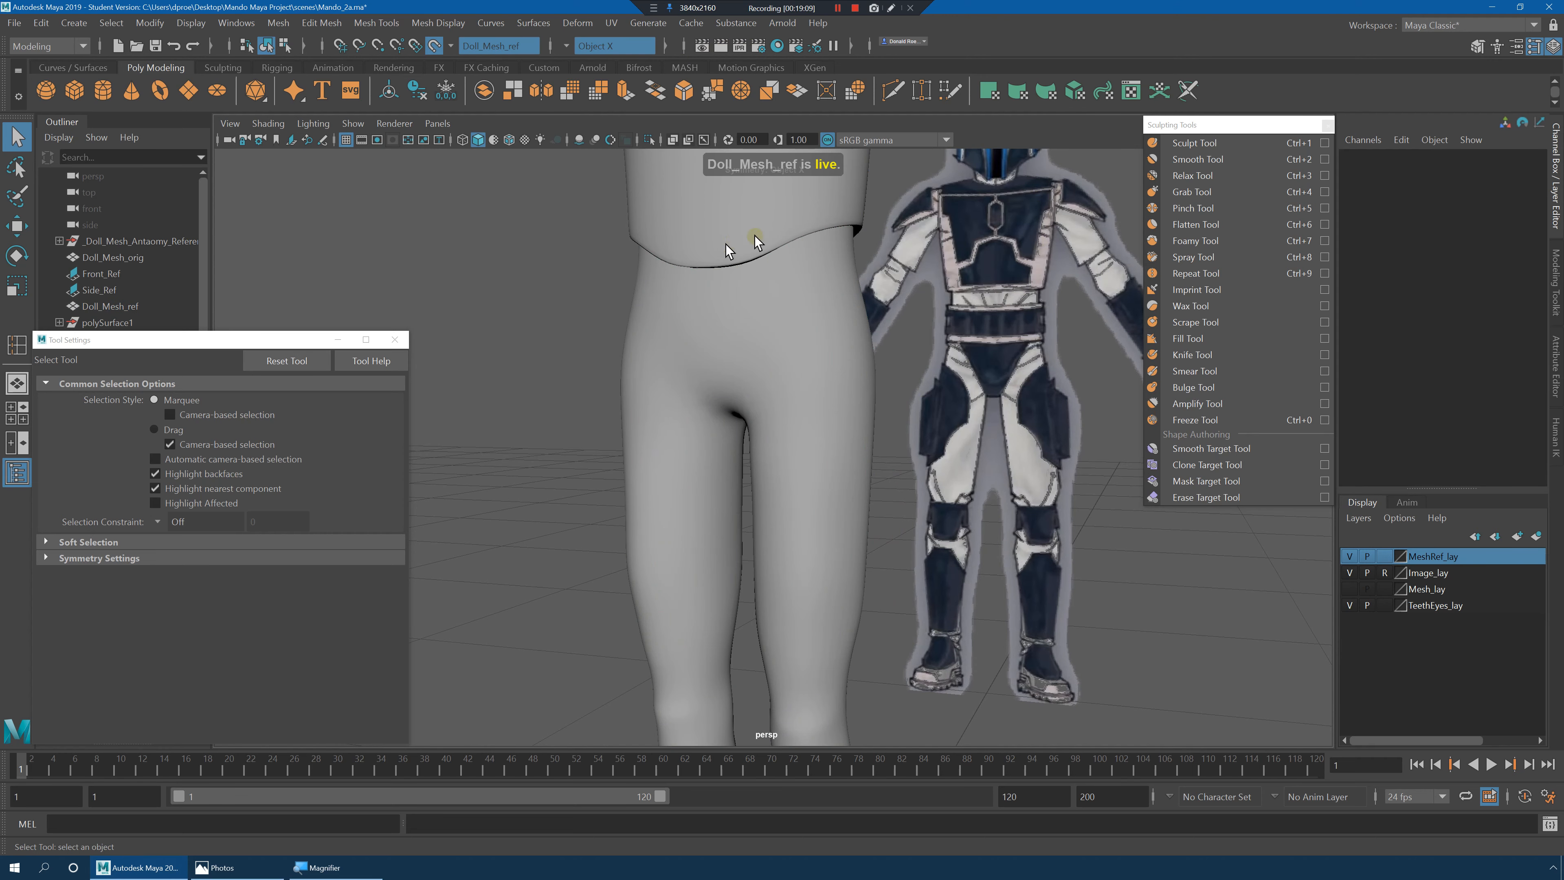
With Quad Draw and Object X symmetry, place two rows of dots around each upper thigh, from crotch to outer hip and back.
left_click(1480, 49)
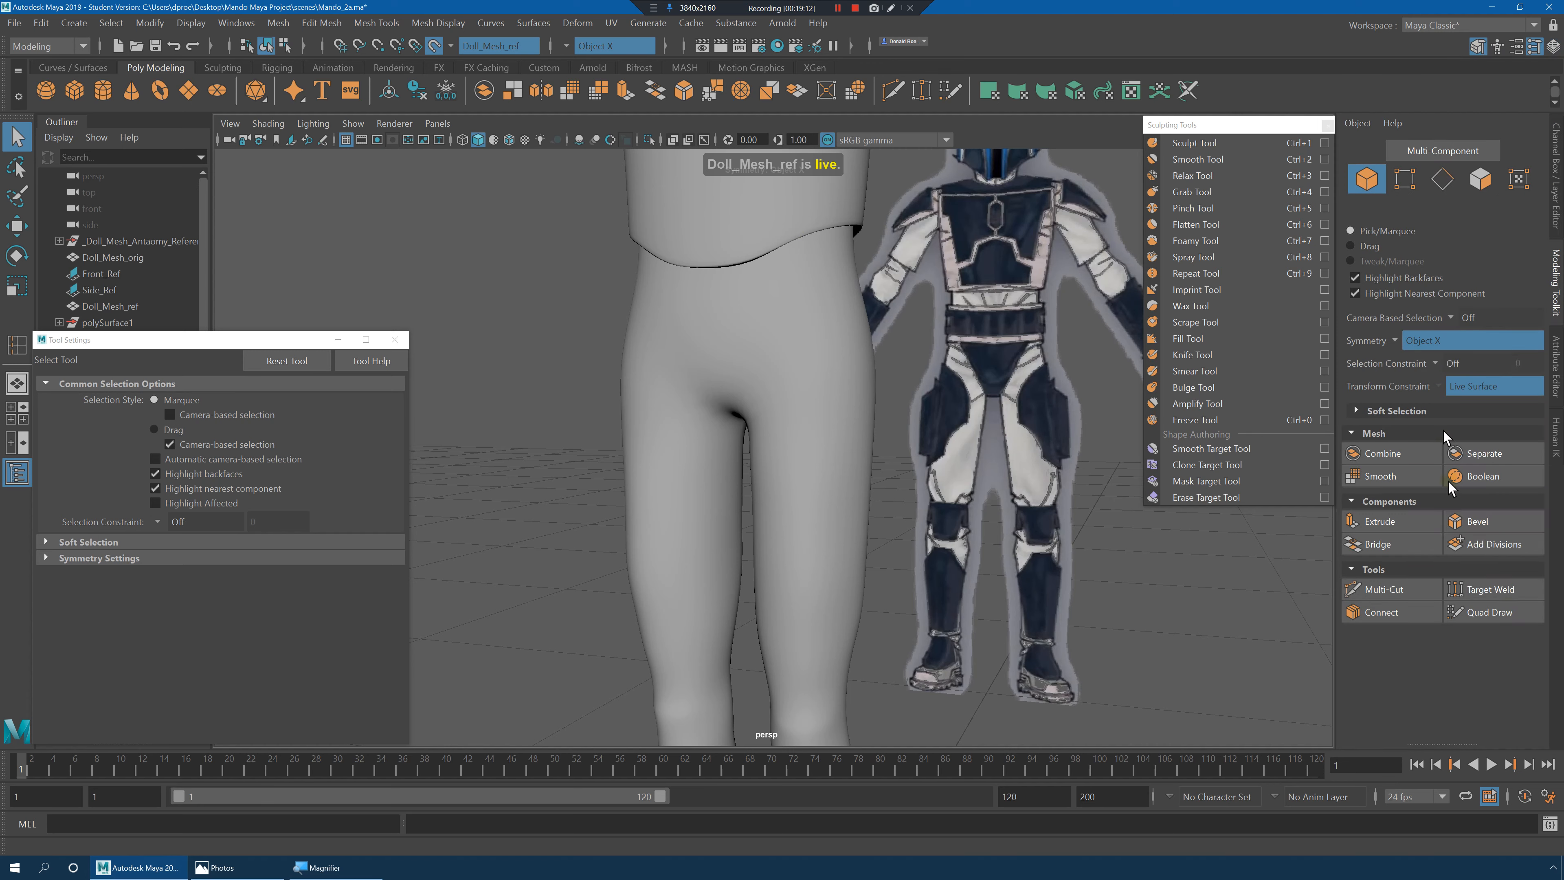
left_click(1487, 612)
mouse_move(804, 417)
left_mouse_down("alt")
mouse_move(830, 423)
mouse_move(805, 421)
left_mouse_up("alt")
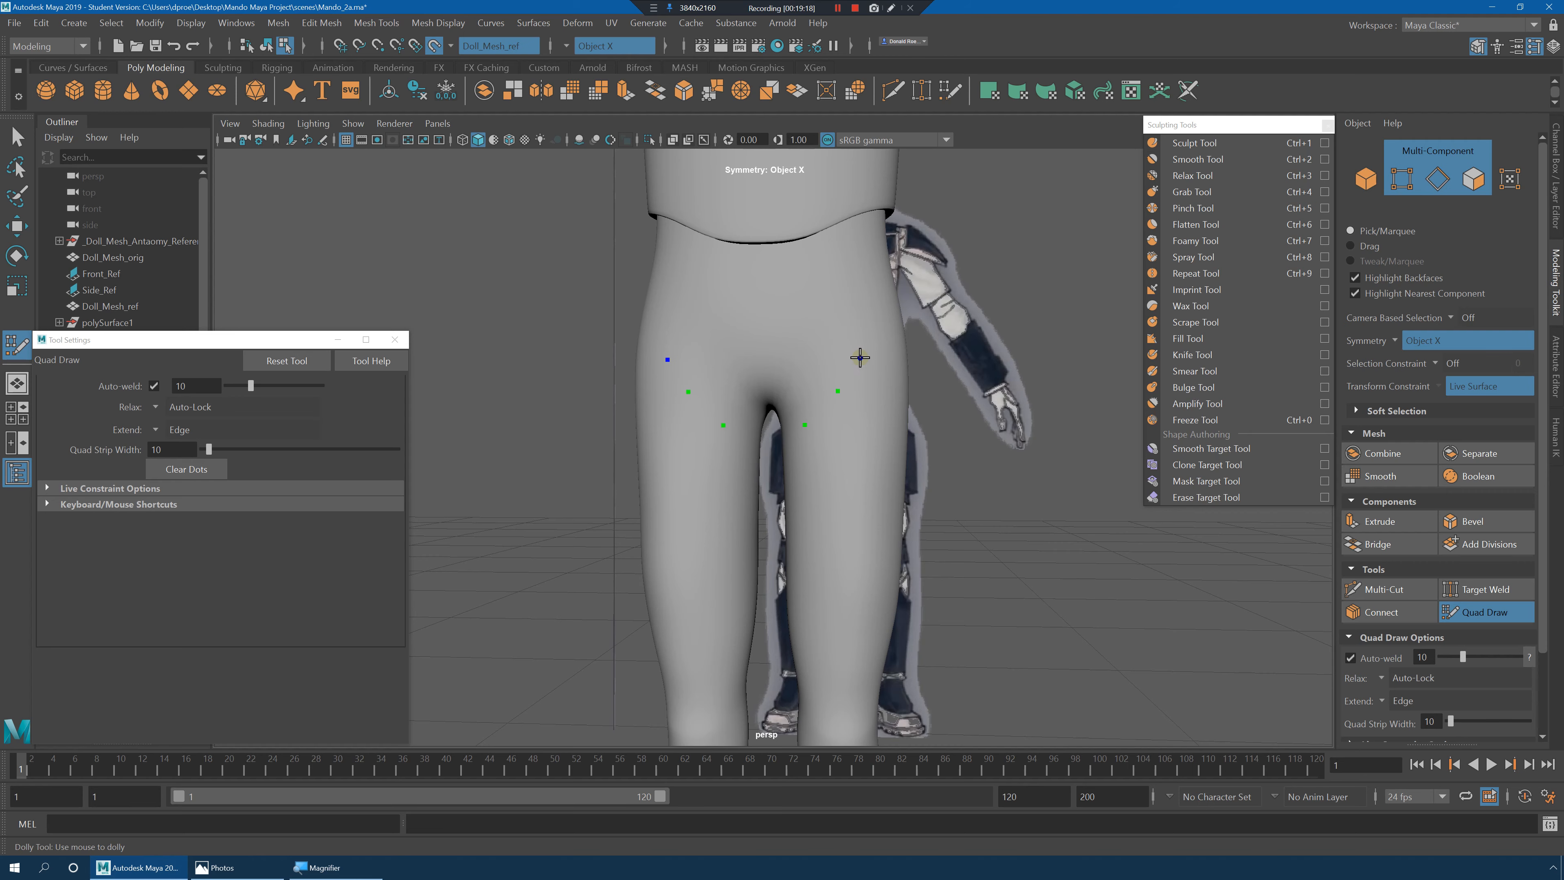
left_click_drag(860, 357, 764, 344, "alt")
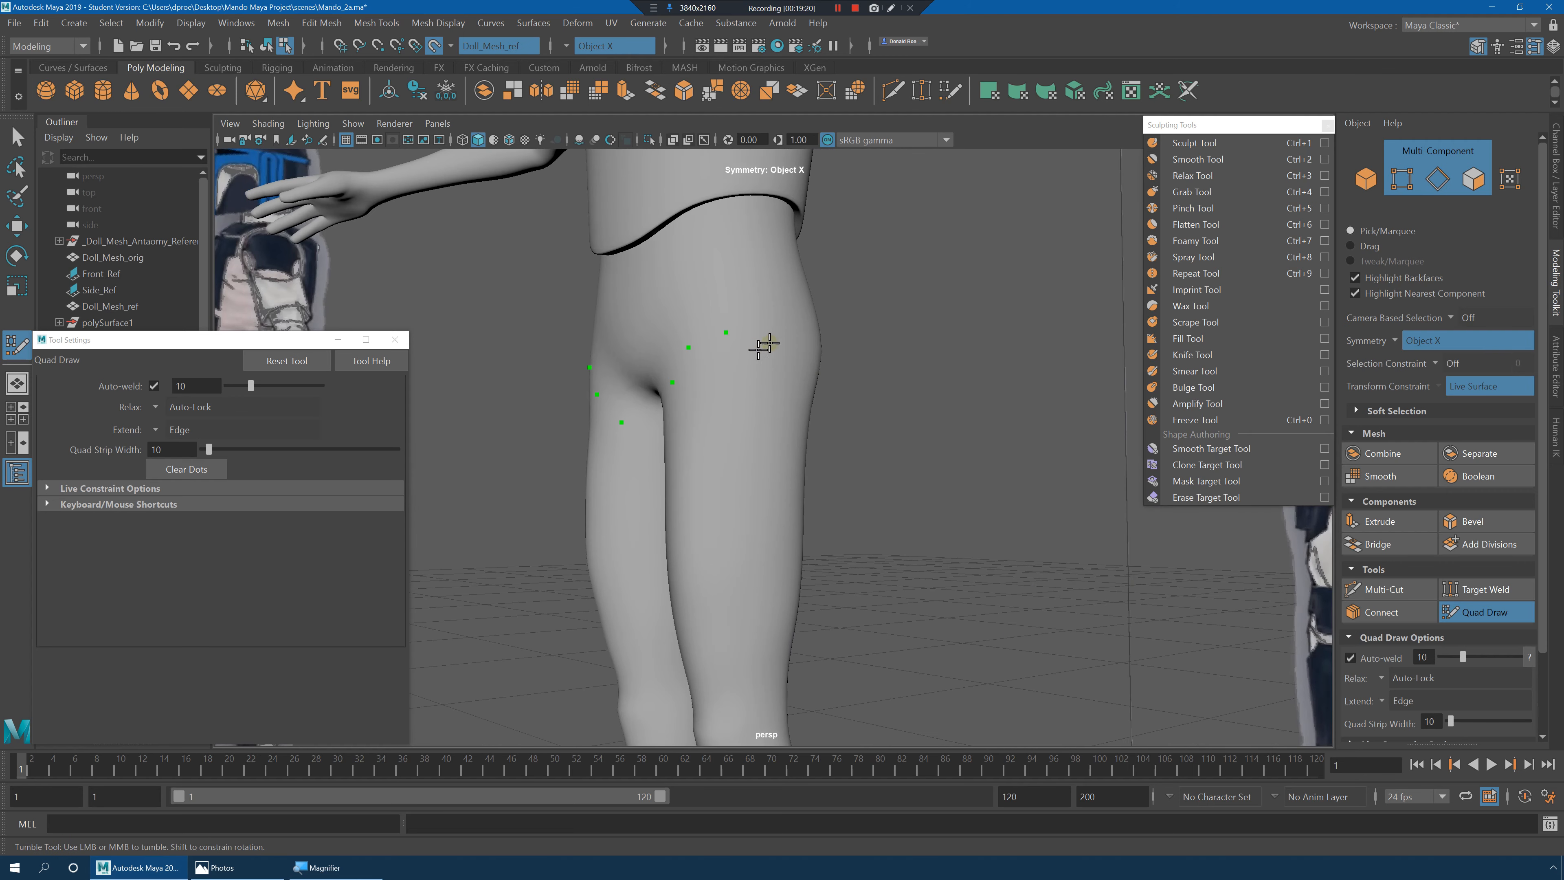
left_click_drag(860, 393, 691, 367, "alt")
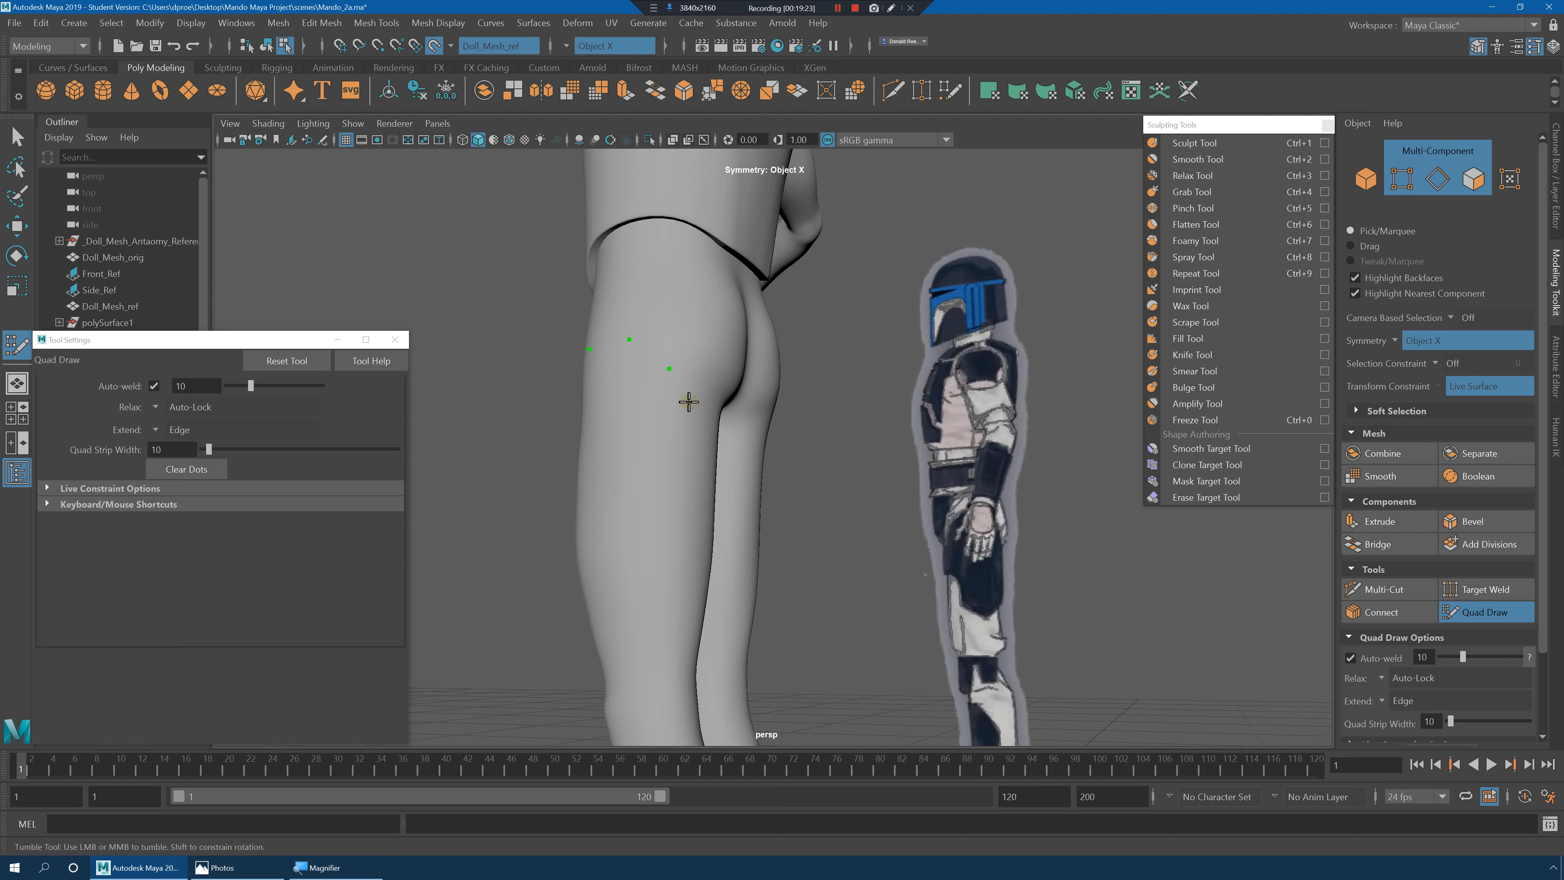
left_click_drag(692, 404, 748, 467, "alt")
left_click_drag(846, 455, 926, 446, "alt")
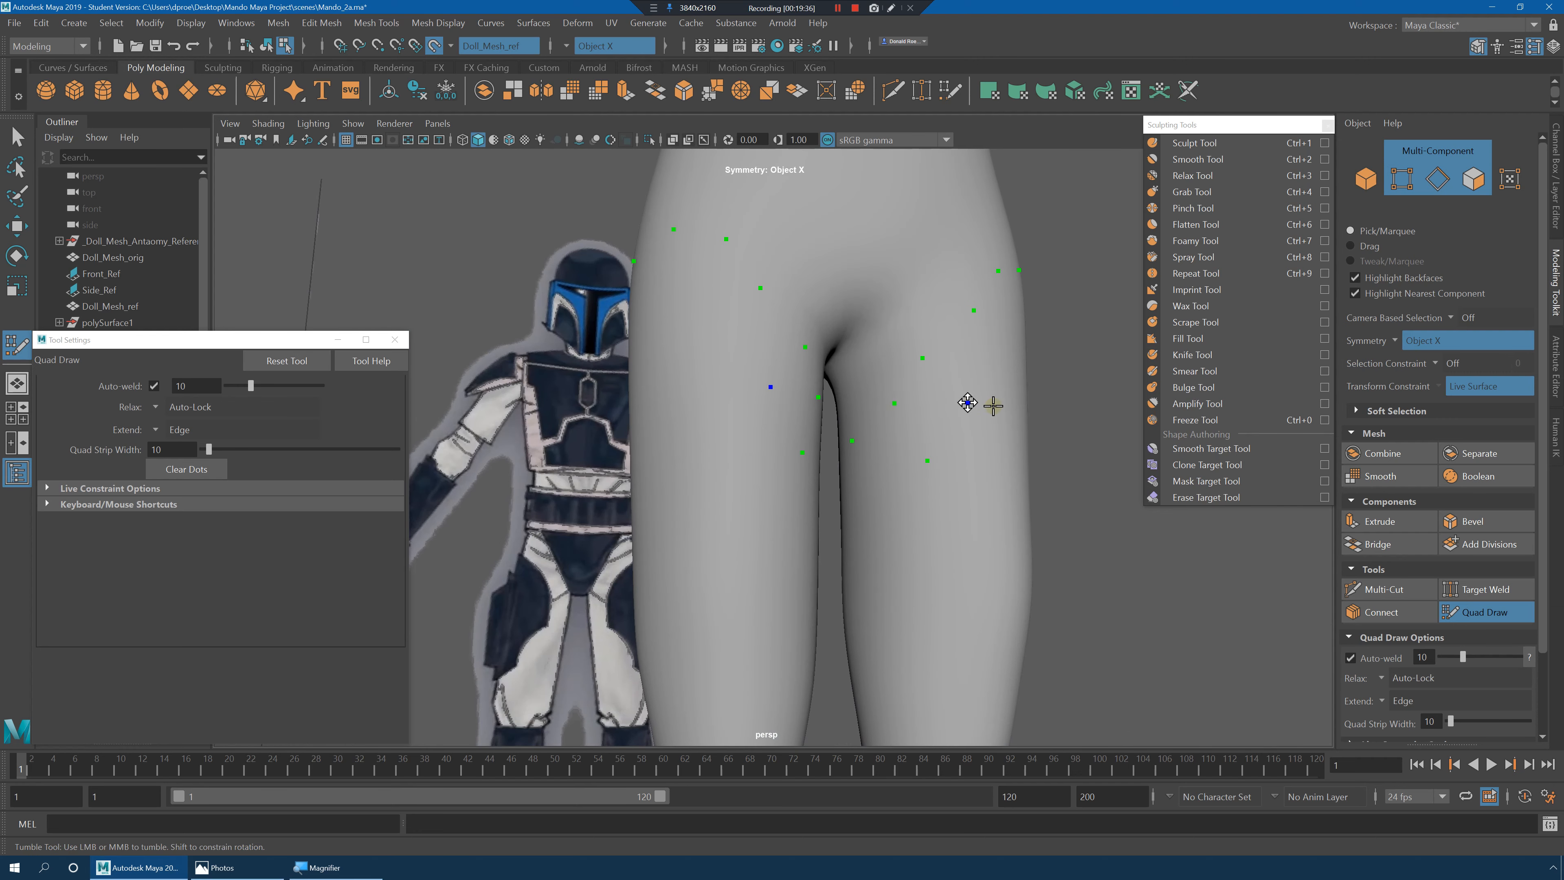
left_click_drag(994, 405, 641, 378, "alt")
left_click_drag(677, 440, 884, 448, "alt")
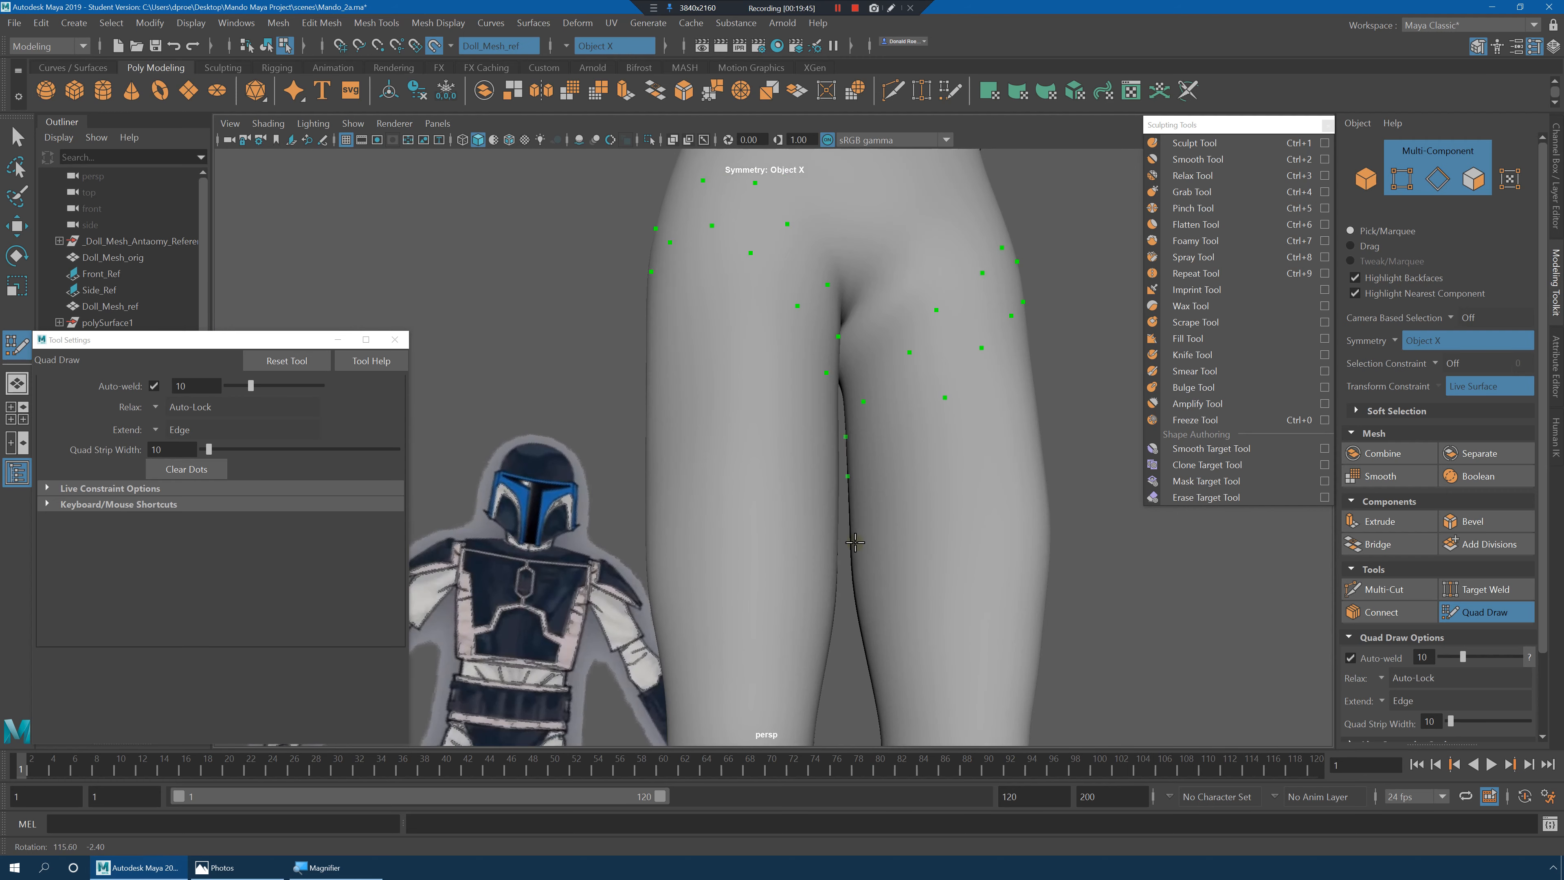
Fill the dots with quads to form a continuous band around each upper thigh.
left_click(908, 400, "shift")
left_click(952, 349, "shift")
left_click(996, 308, "shift")
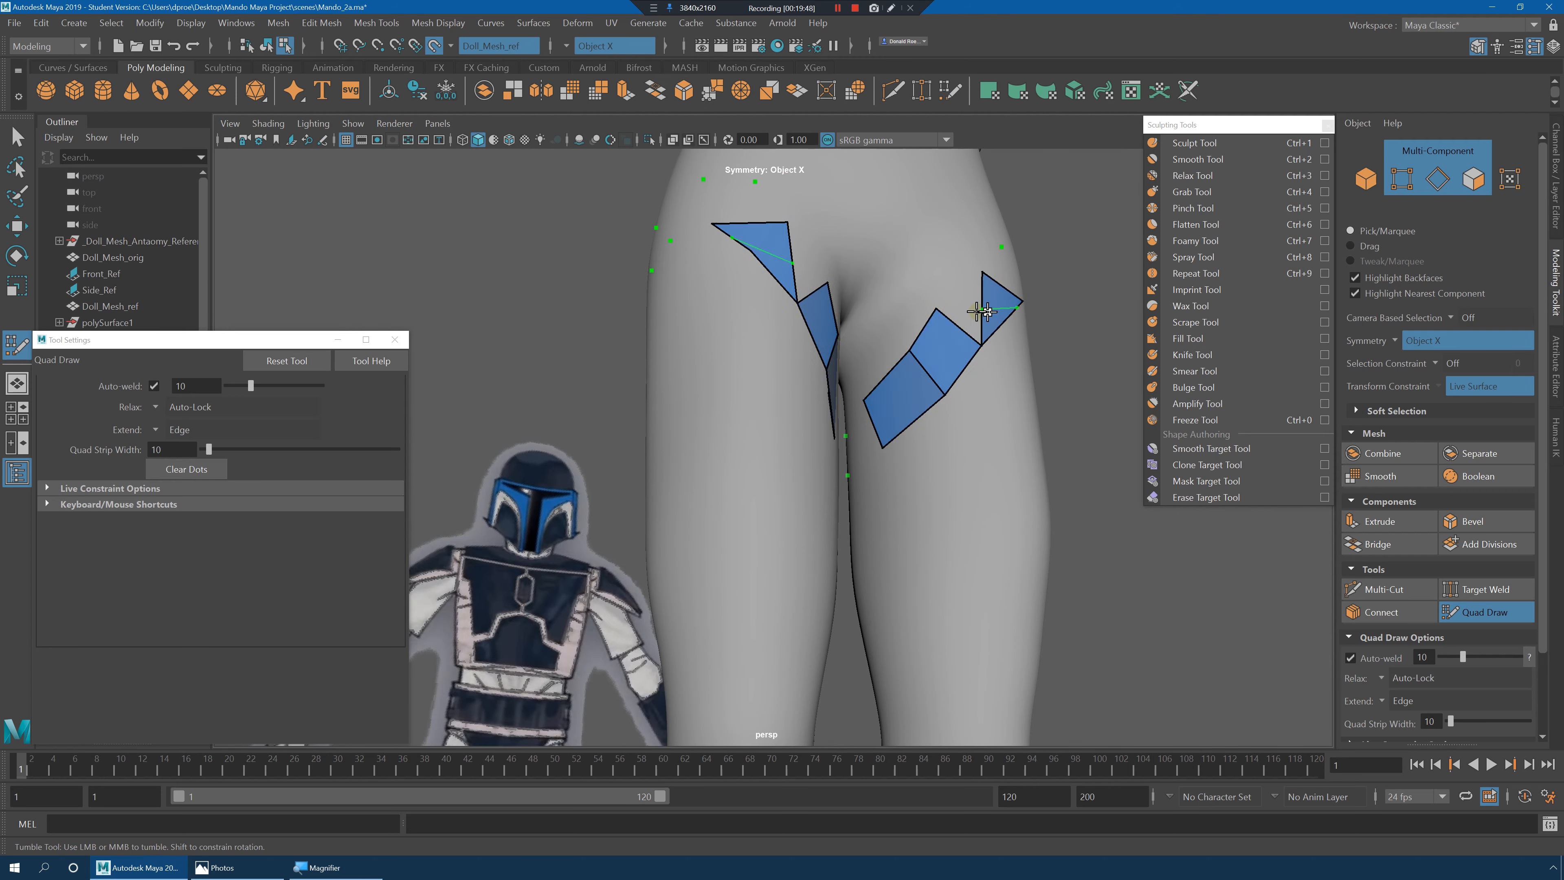
left_click_drag(986, 311, 809, 353, "alt")
left_click_drag(901, 391, 724, 394, "alt")
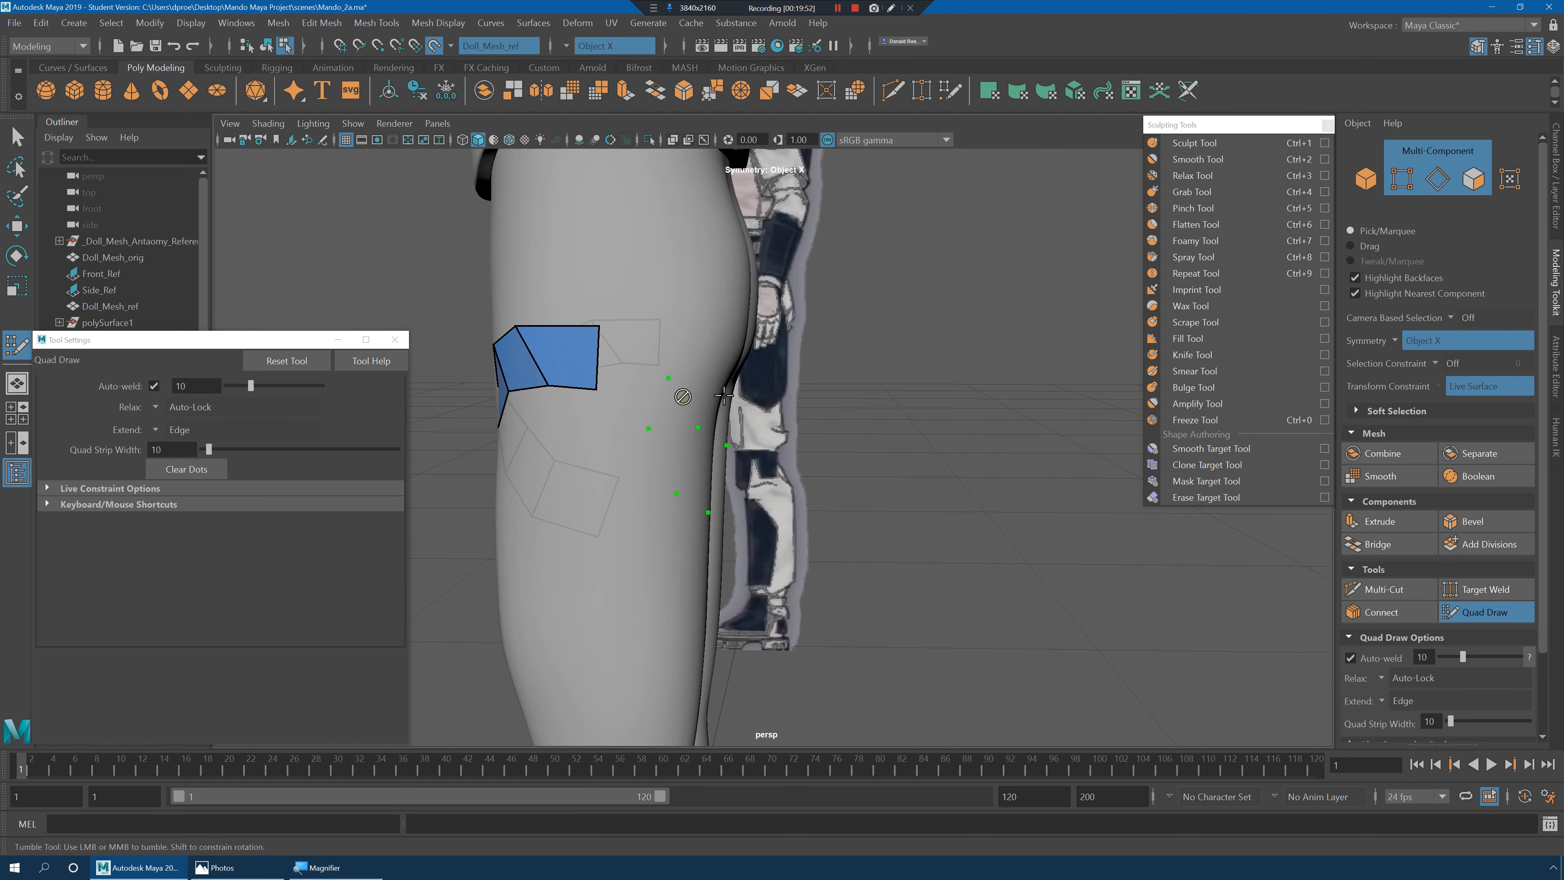
left_click(628, 367, "shift")
left_click(683, 453, "shift")
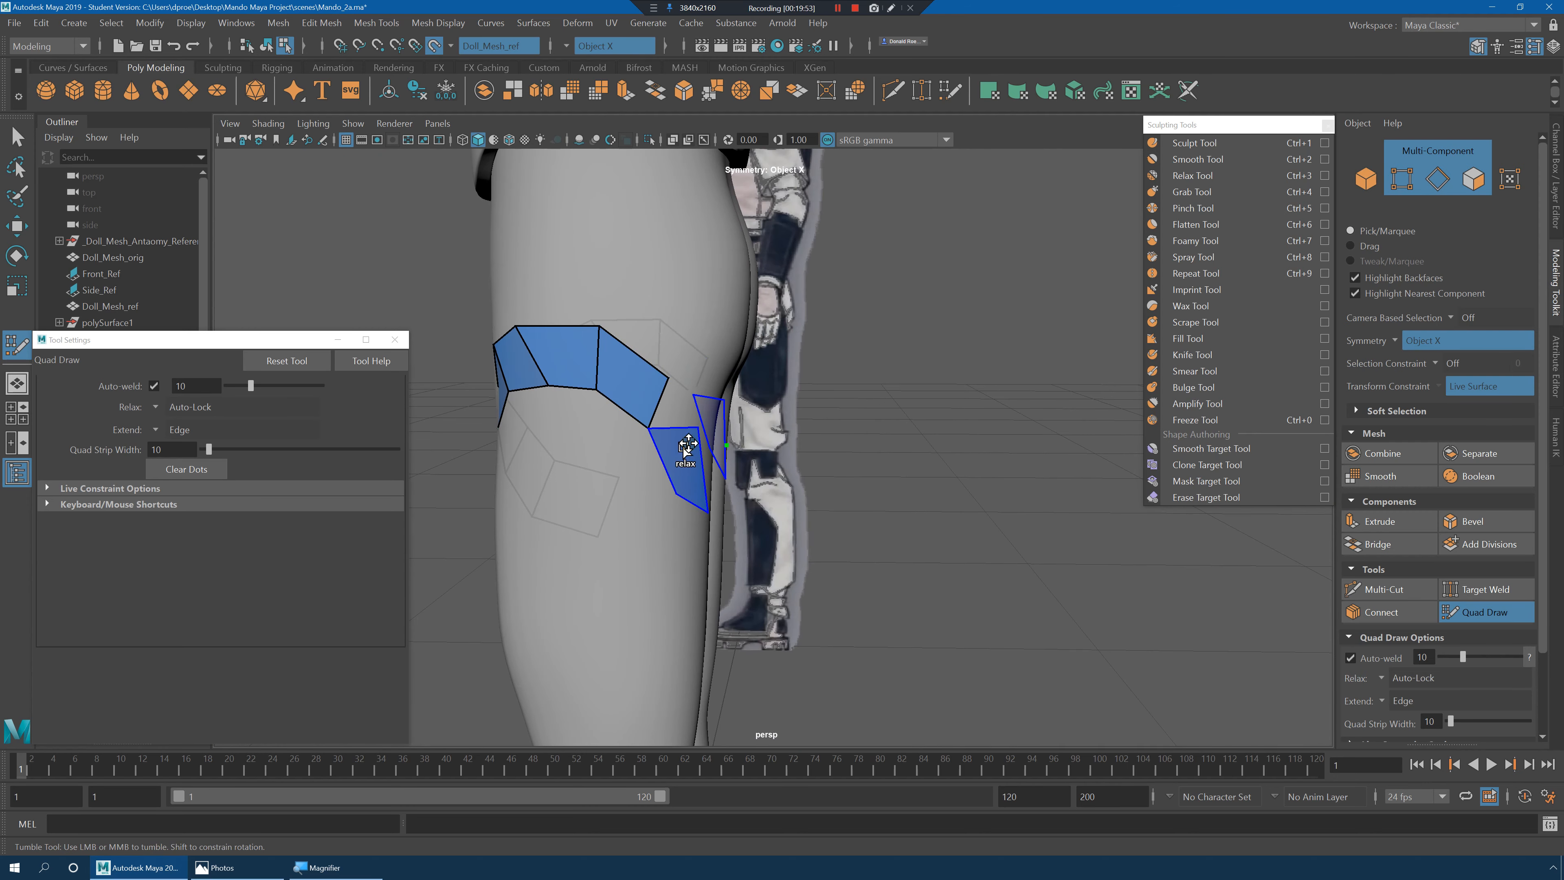
left_click_drag(685, 447, 905, 465, "alt")
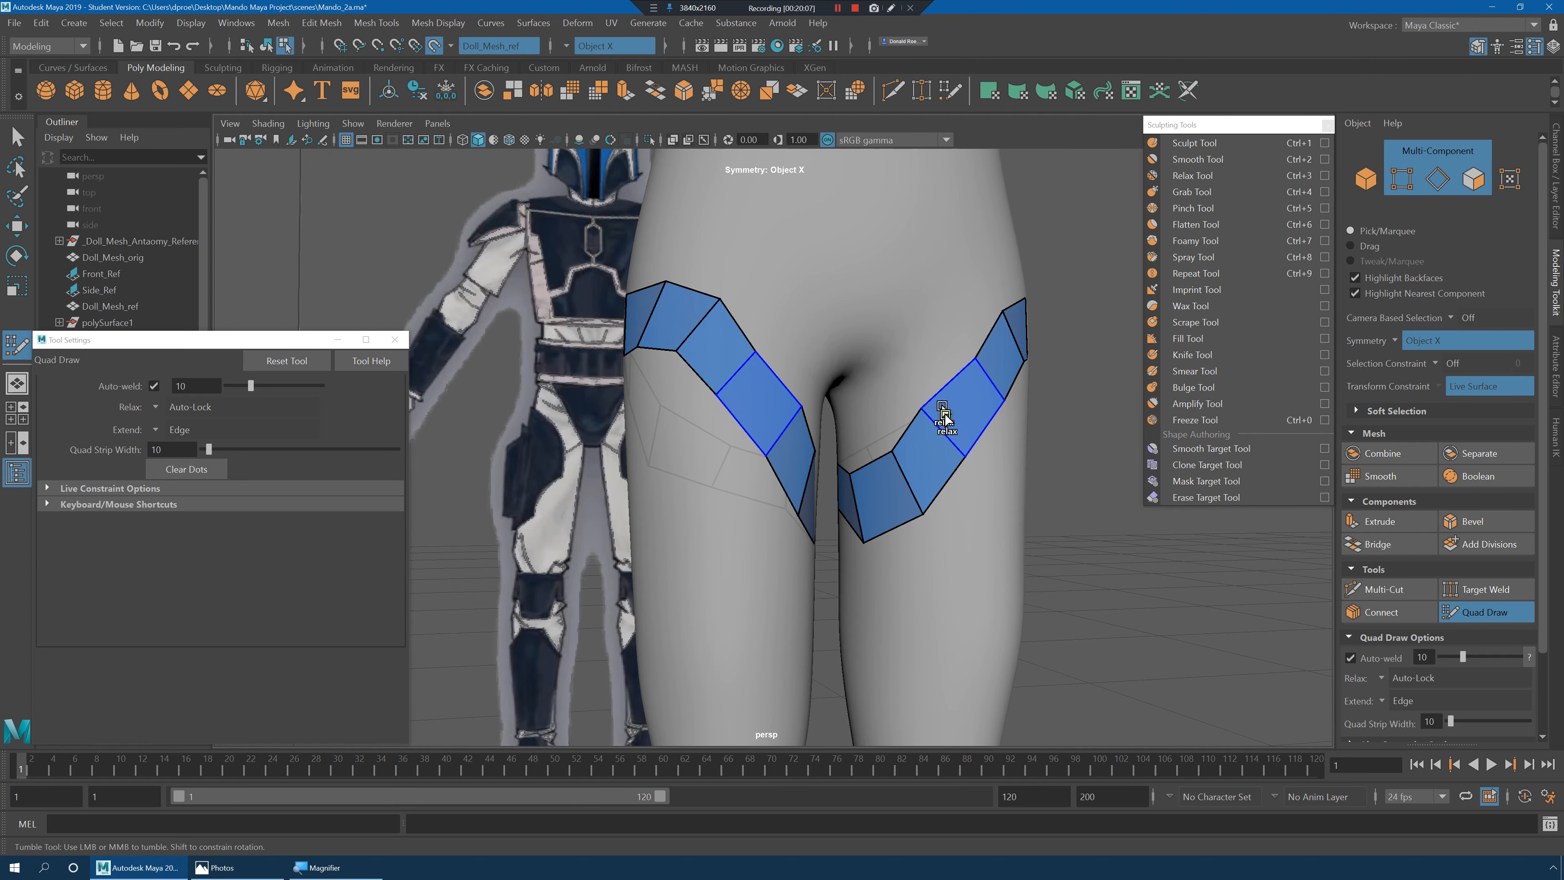
left_click(920, 407, "shift")
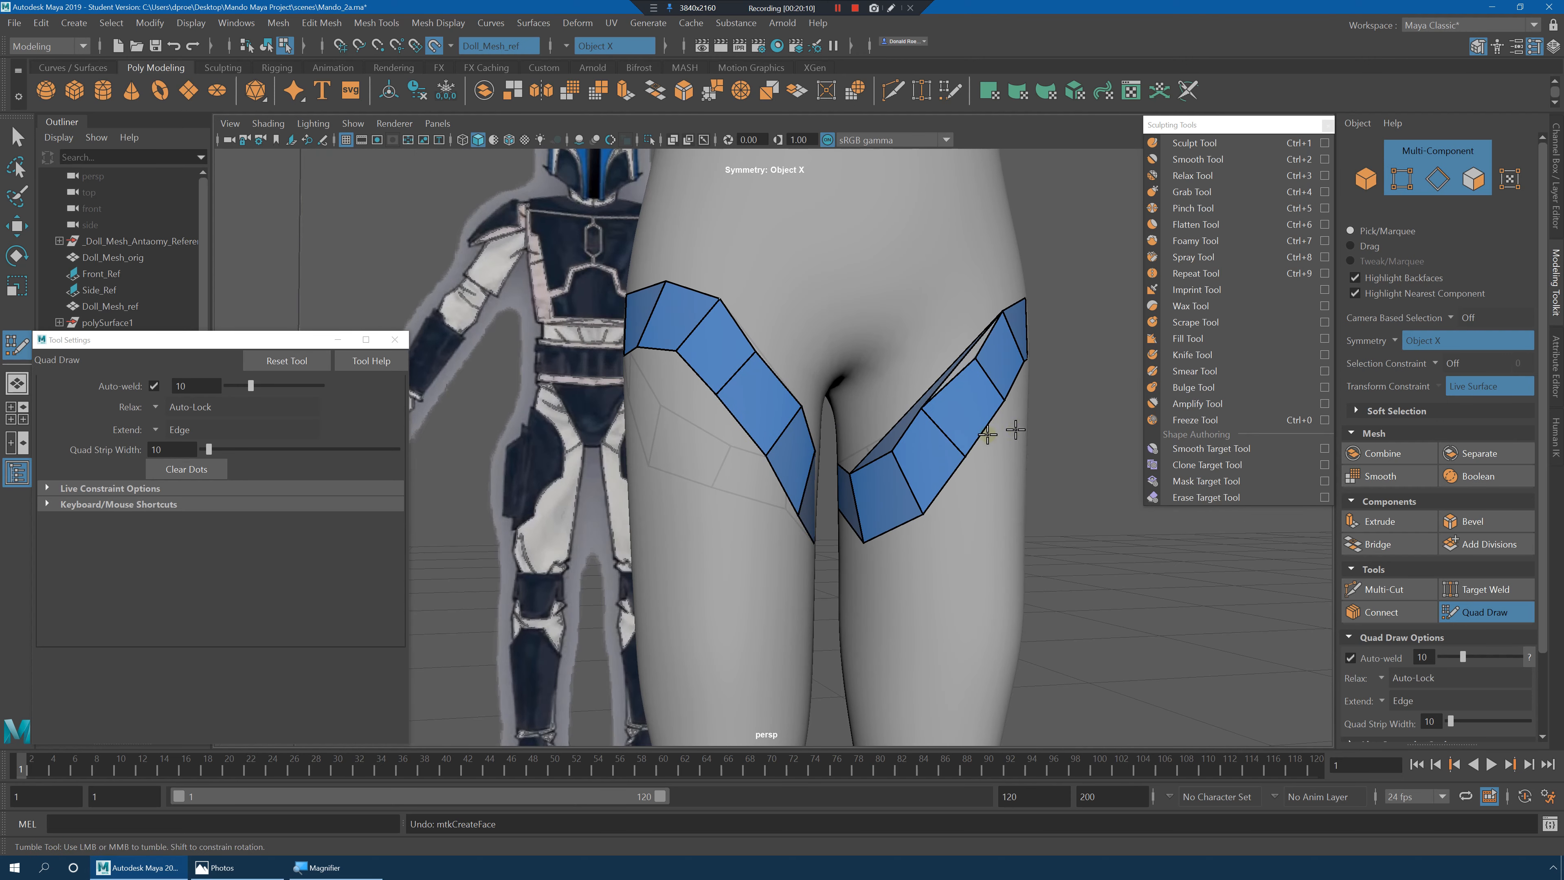
left_click_drag(1012, 429, 1022, 458, "alt")
key("ctrl+z")
Relax the quad bands around the upper thighs to even out their spacing and smooth their curve.
mouse_move(1004, 527)
left_mouse_down("alt")
mouse_move(972, 471)
mouse_move(995, 444)
mouse_move(921, 511)
mouse_move(1053, 373)
left_mouse_up("alt")
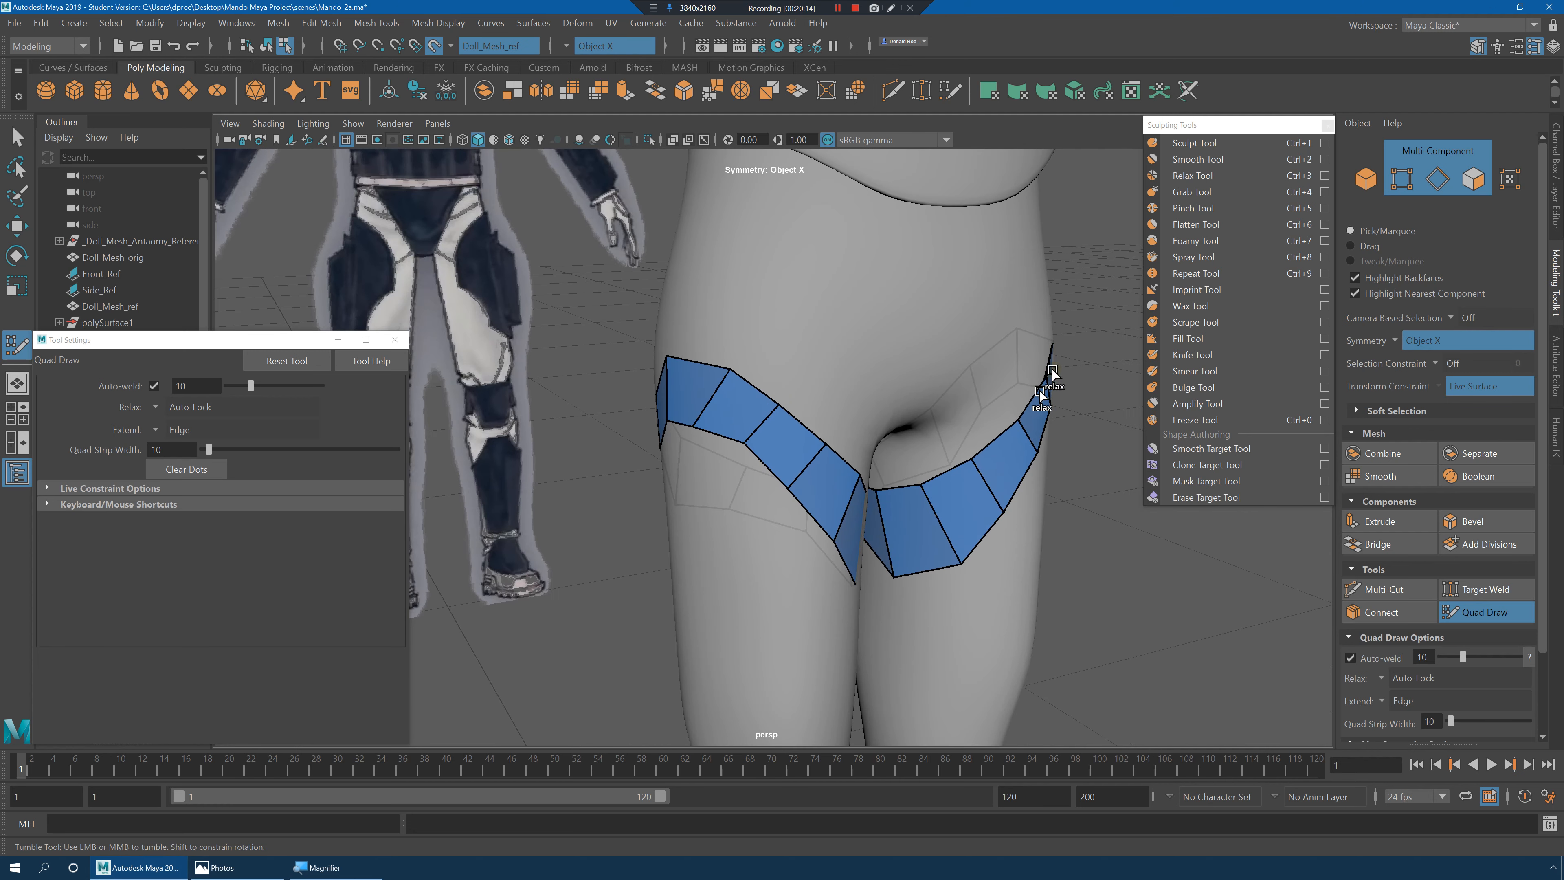
left_click_drag(1053, 457, 917, 469, "alt")
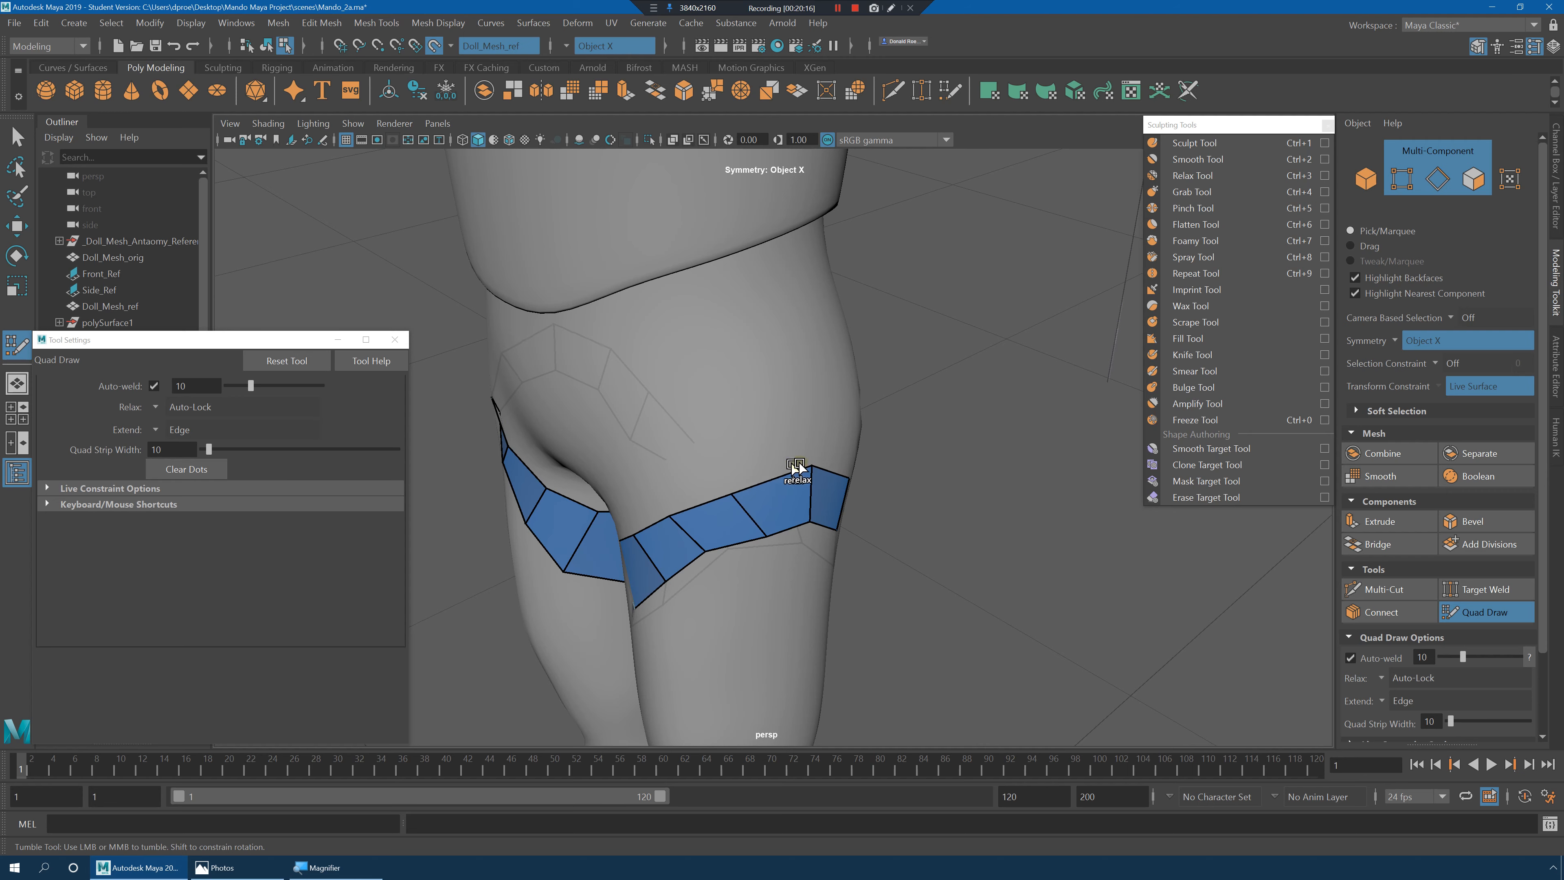
mouse_move(816, 482)
left_mouse_down("alt")
mouse_move(849, 489)
mouse_move(597, 355)
mouse_move(598, 423)
left_mouse_up("alt")
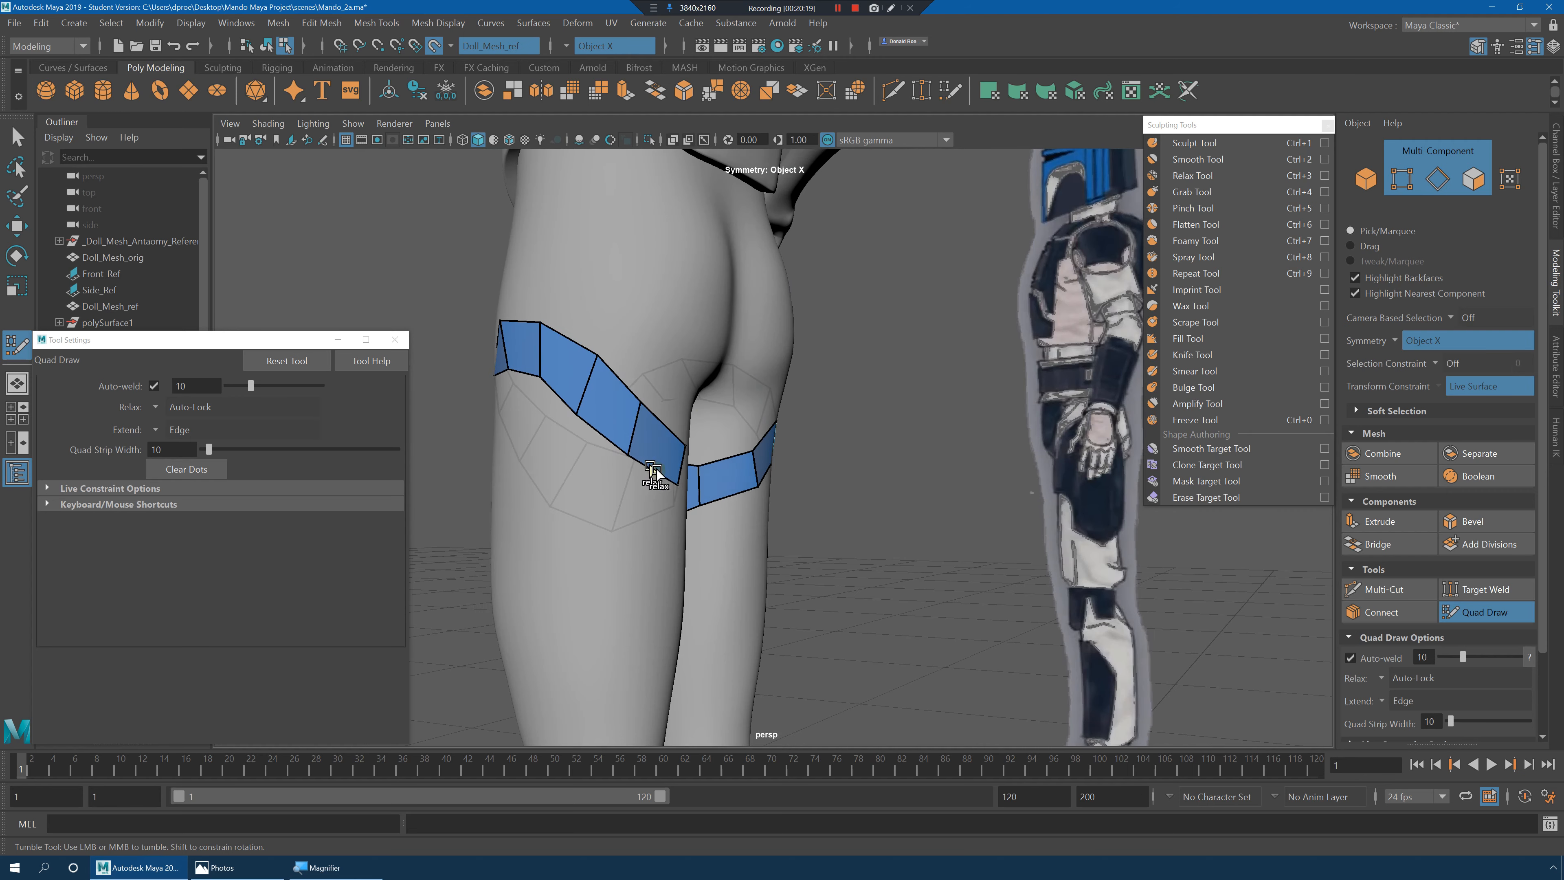
left_click_drag(688, 487, 865, 507, "alt")
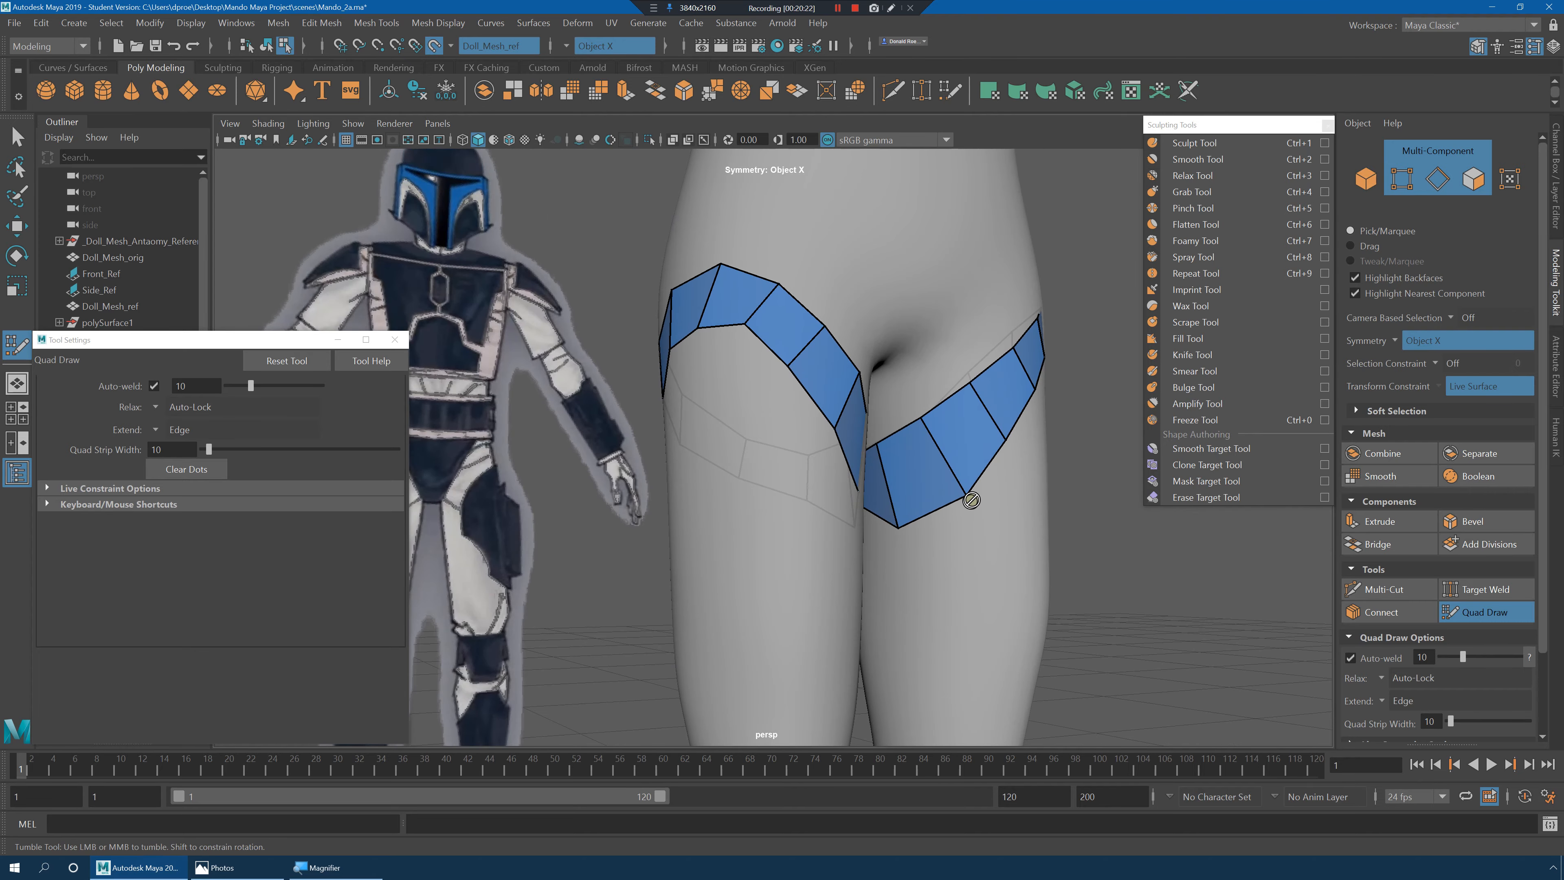
mouse_move(966, 498)
left_mouse_down("shift")
mouse_move(880, 507)
mouse_move(1047, 378)
left_mouse_up("shift")
Adjust the band's vertices and edges along the outer and back thigh so it wraps the leg evenly.
mouse_move(1075, 479)
left_mouse_down("alt")
mouse_move(1041, 482)
mouse_move(807, 364)
mouse_move(875, 384)
left_mouse_up("alt")
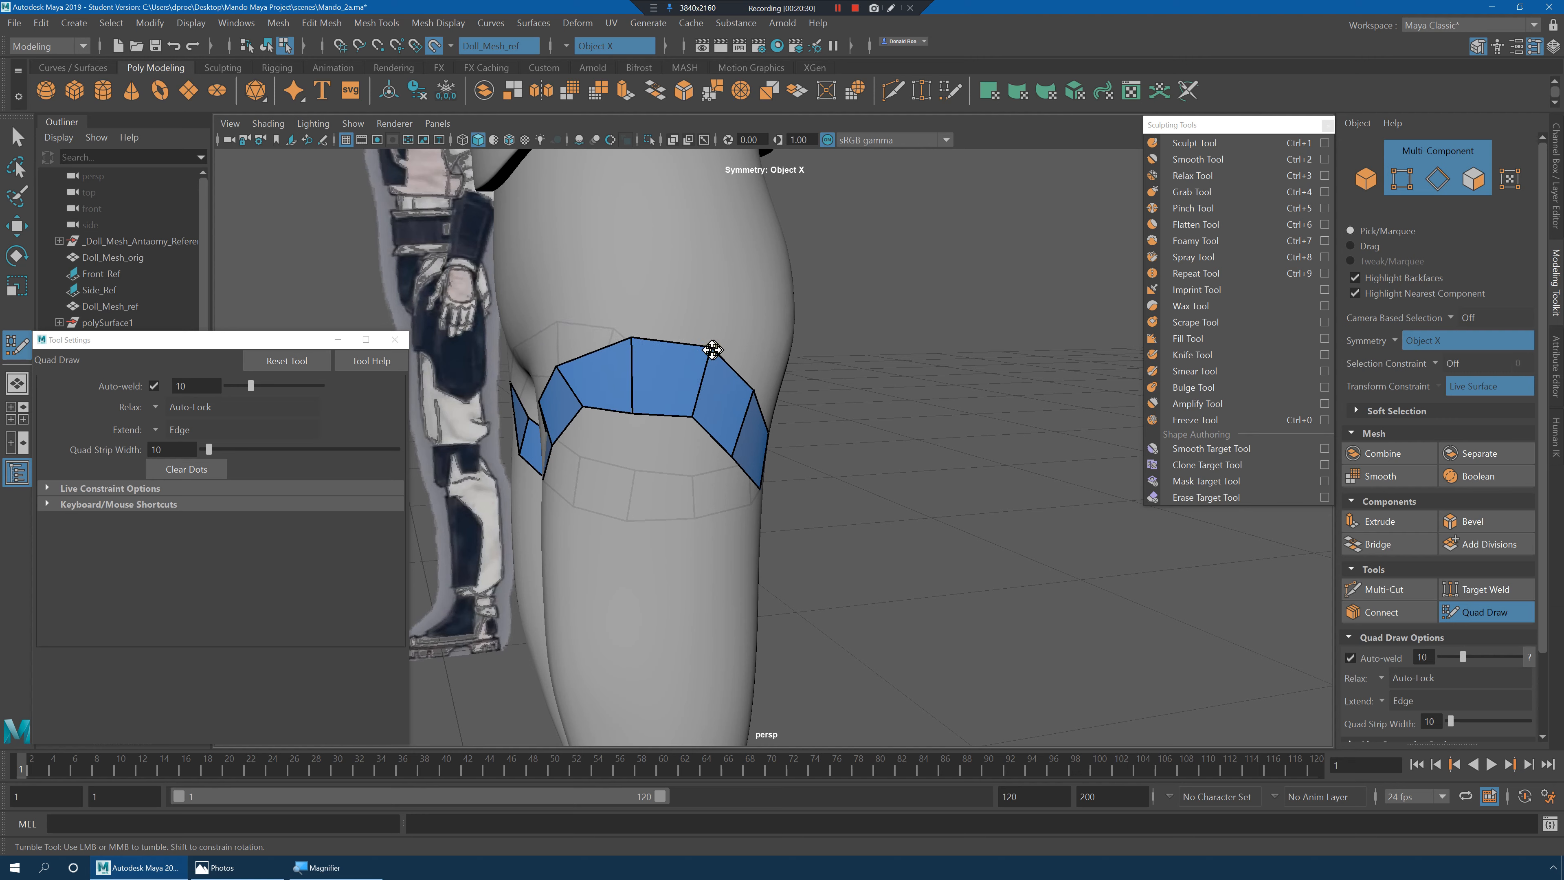
left_click_drag(755, 392, 629, 366, "alt")
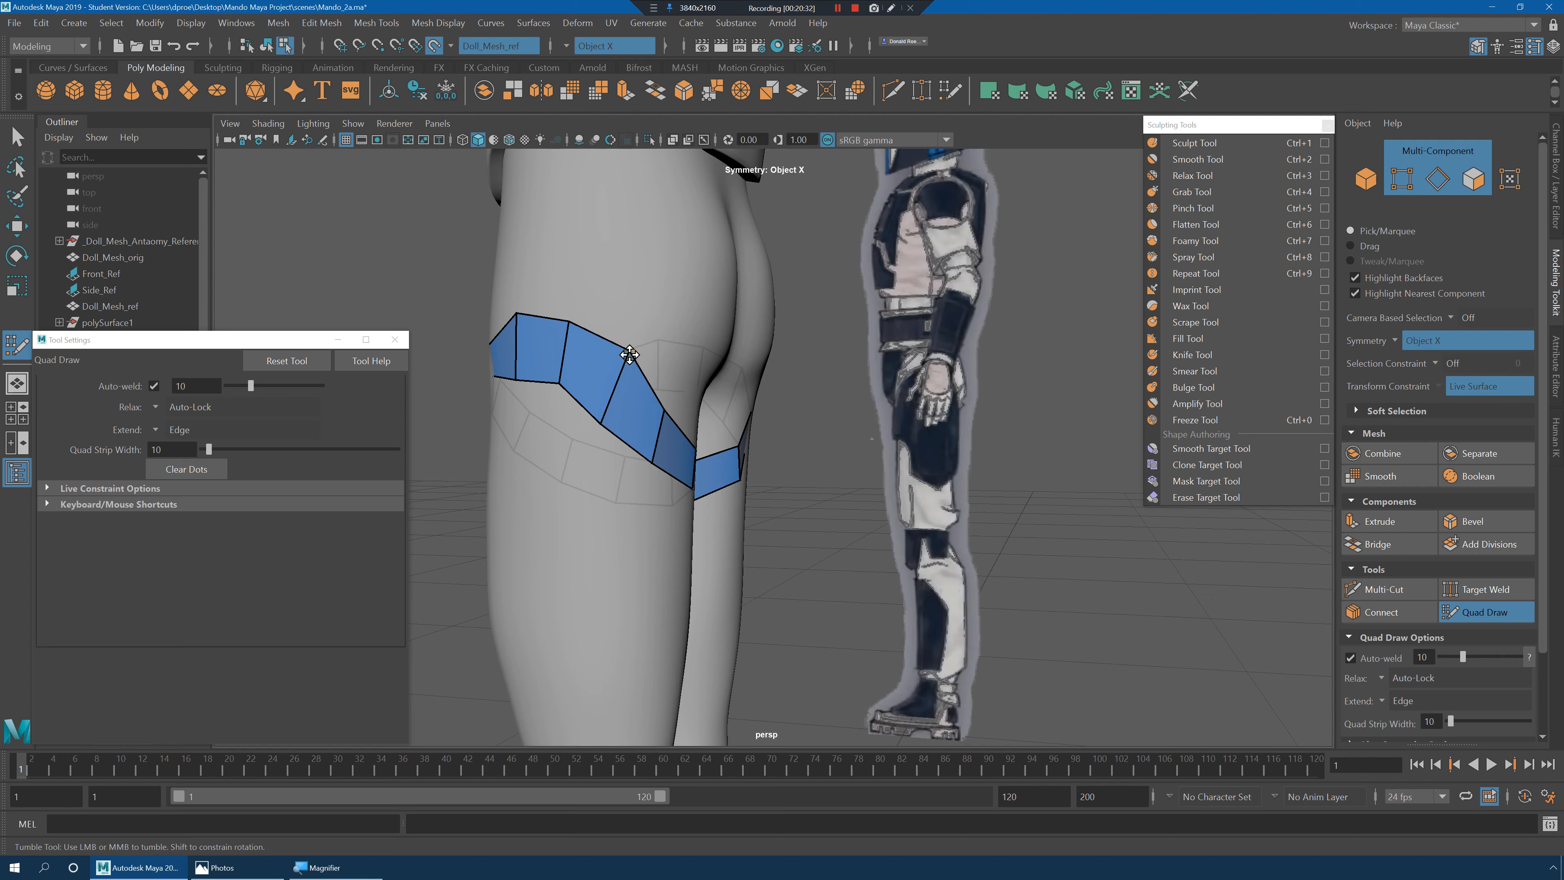
left_click_drag(670, 405, 703, 416, "alt")
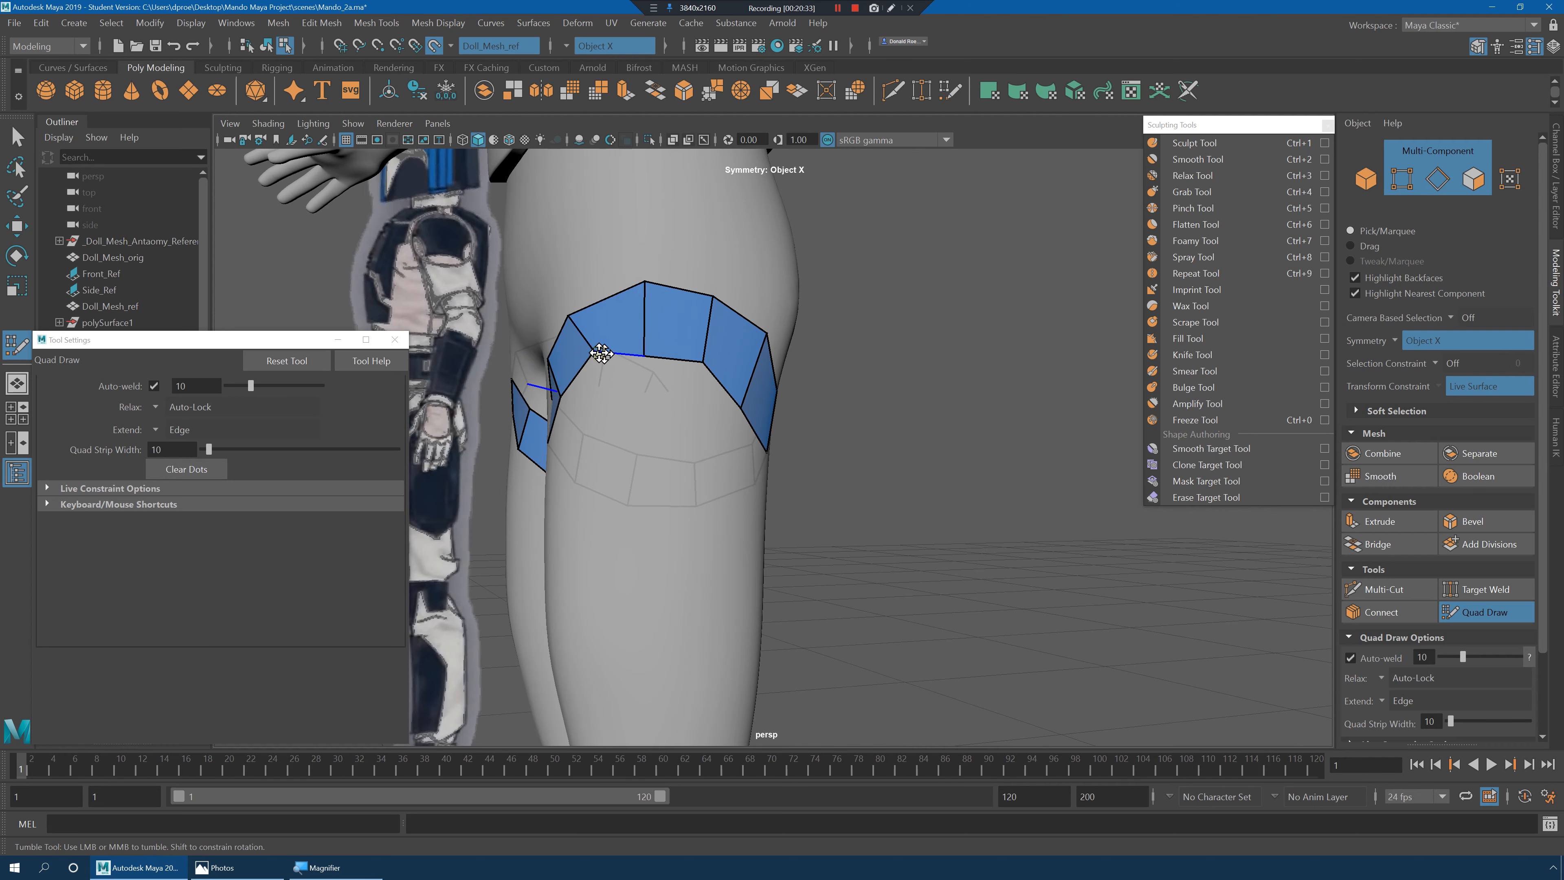
left_click_drag(589, 358, 692, 387, "alt")
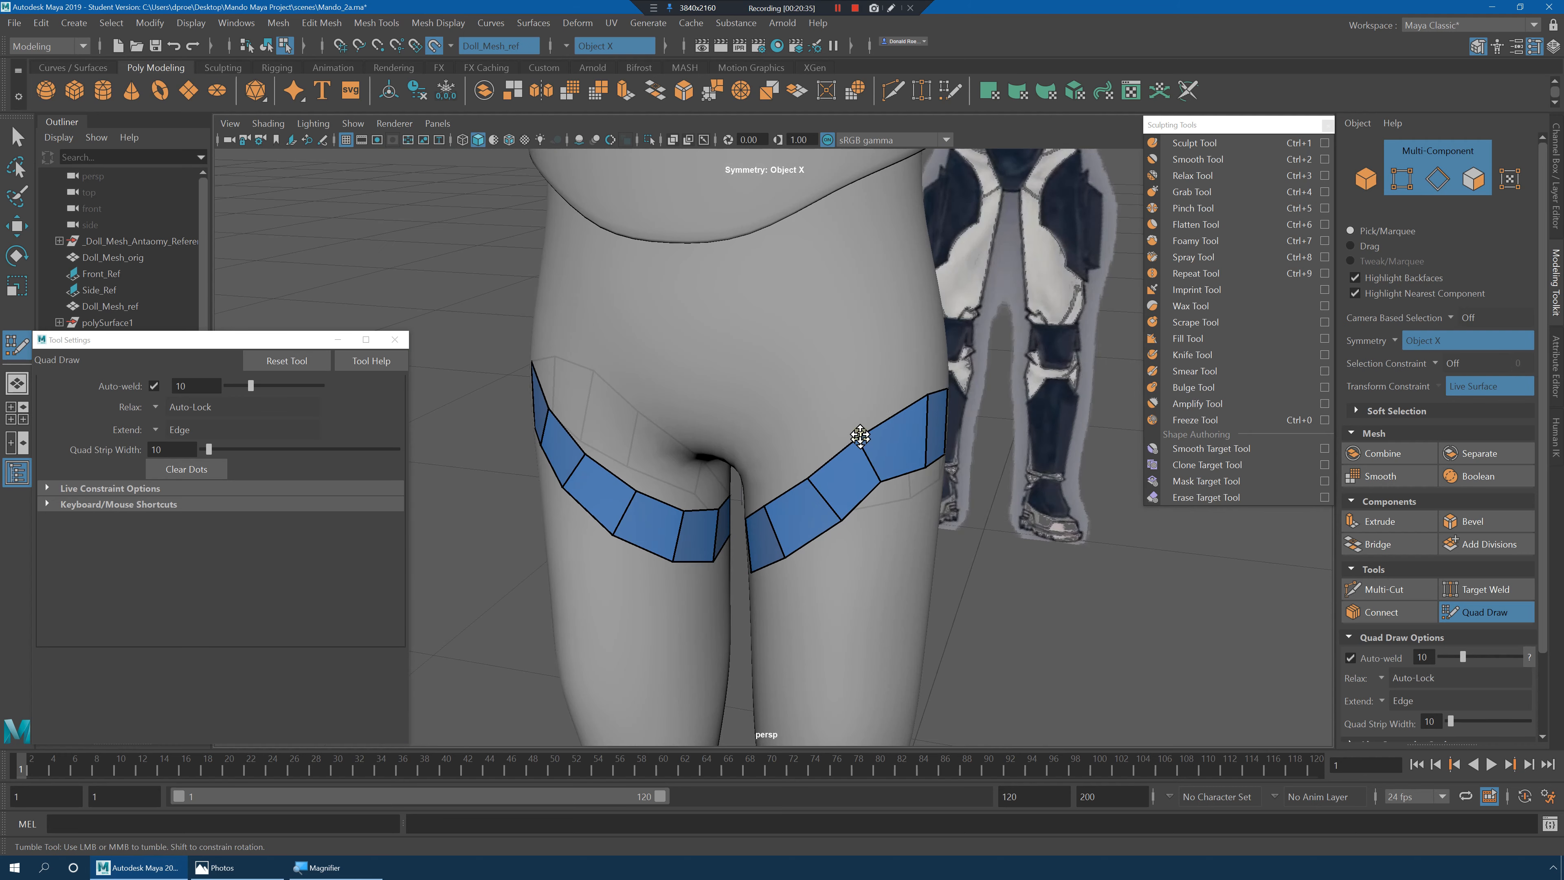
Undo the trial edge extension and extend the band's lower border down the thighs as long quads.
mouse_move(864, 446)
left_mouse_down("alt")
mouse_move(856, 404)
mouse_move(859, 420)
mouse_move(829, 395)
mouse_move(881, 474)
left_mouse_up("alt")
key("ctrl+z")
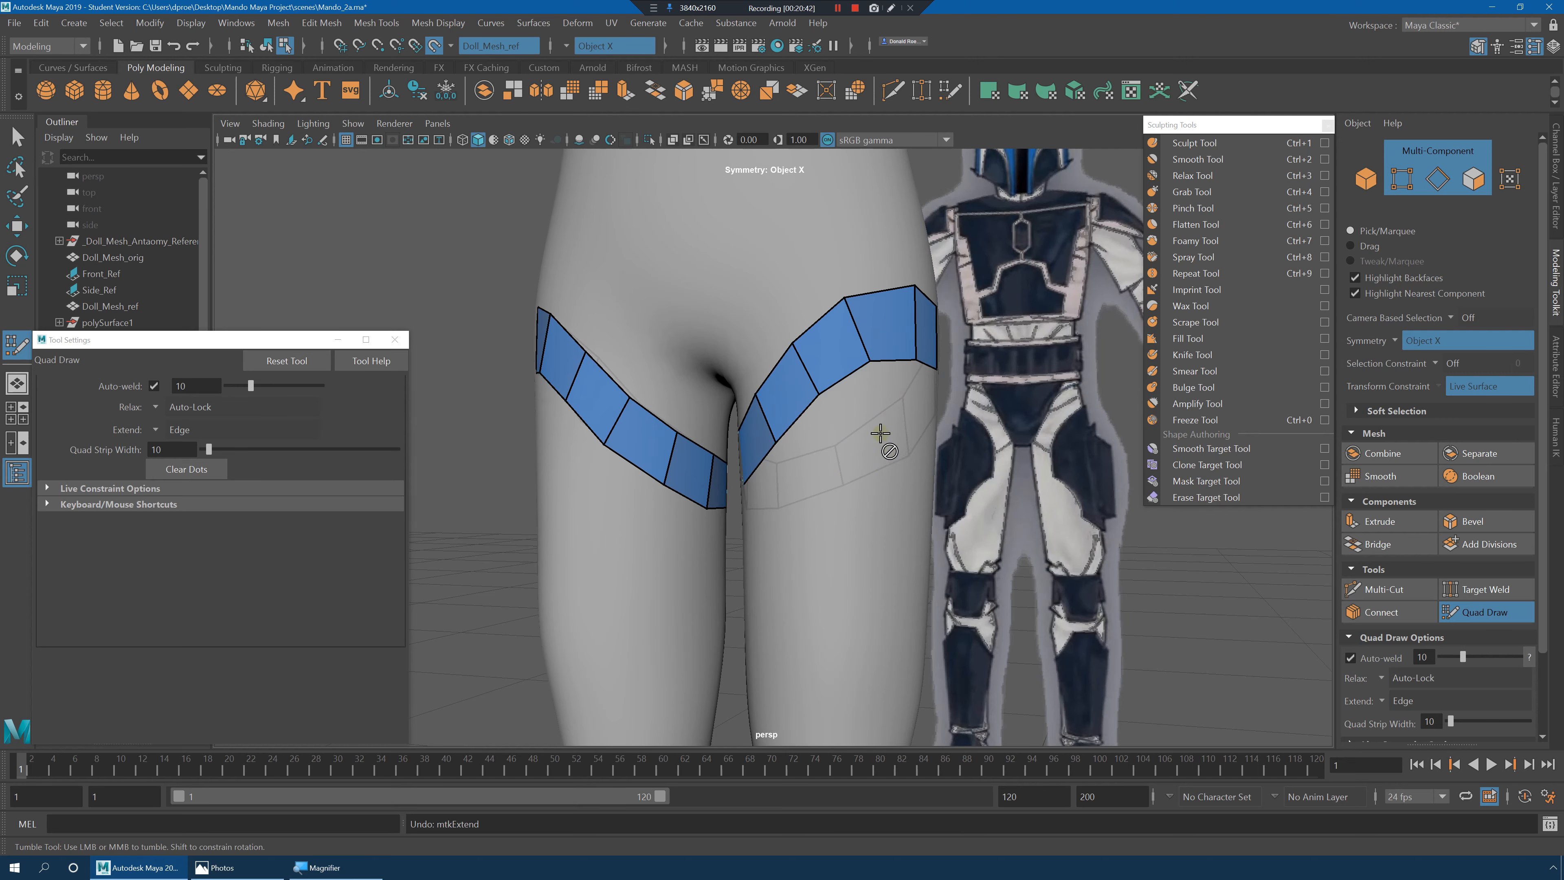
left_click_drag(845, 373, 859, 603)
middle_click_drag(859, 604, 863, 615)
left_click_drag(863, 615, 935, 605, "alt")
right_click_drag(935, 605, 824, 556, "alt")
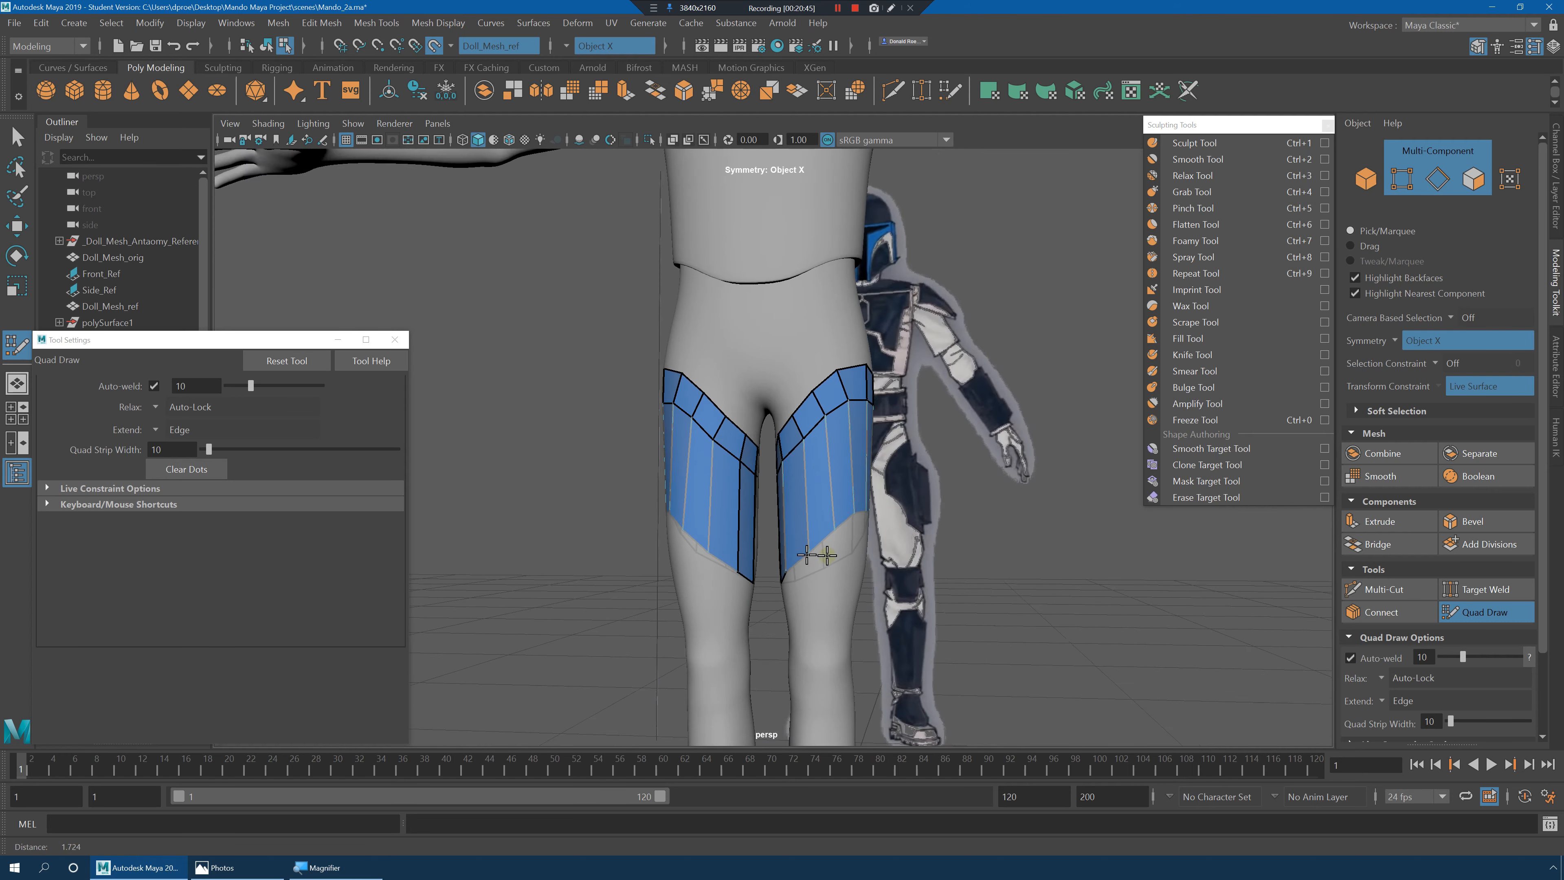
Reposition the lower border vertices of the thigh pieces all around to shape an even hem above the knees.
middle_click_drag(824, 555, 800, 450, "alt")
right_click_drag(800, 450, 940, 505, "alt")
left_click_drag(941, 506, 1004, 502, "alt")
right_click_drag(863, 489, 926, 500, "alt")
left_click_drag(926, 500, 771, 525, "alt")
left_click_drag(724, 456, 727, 524)
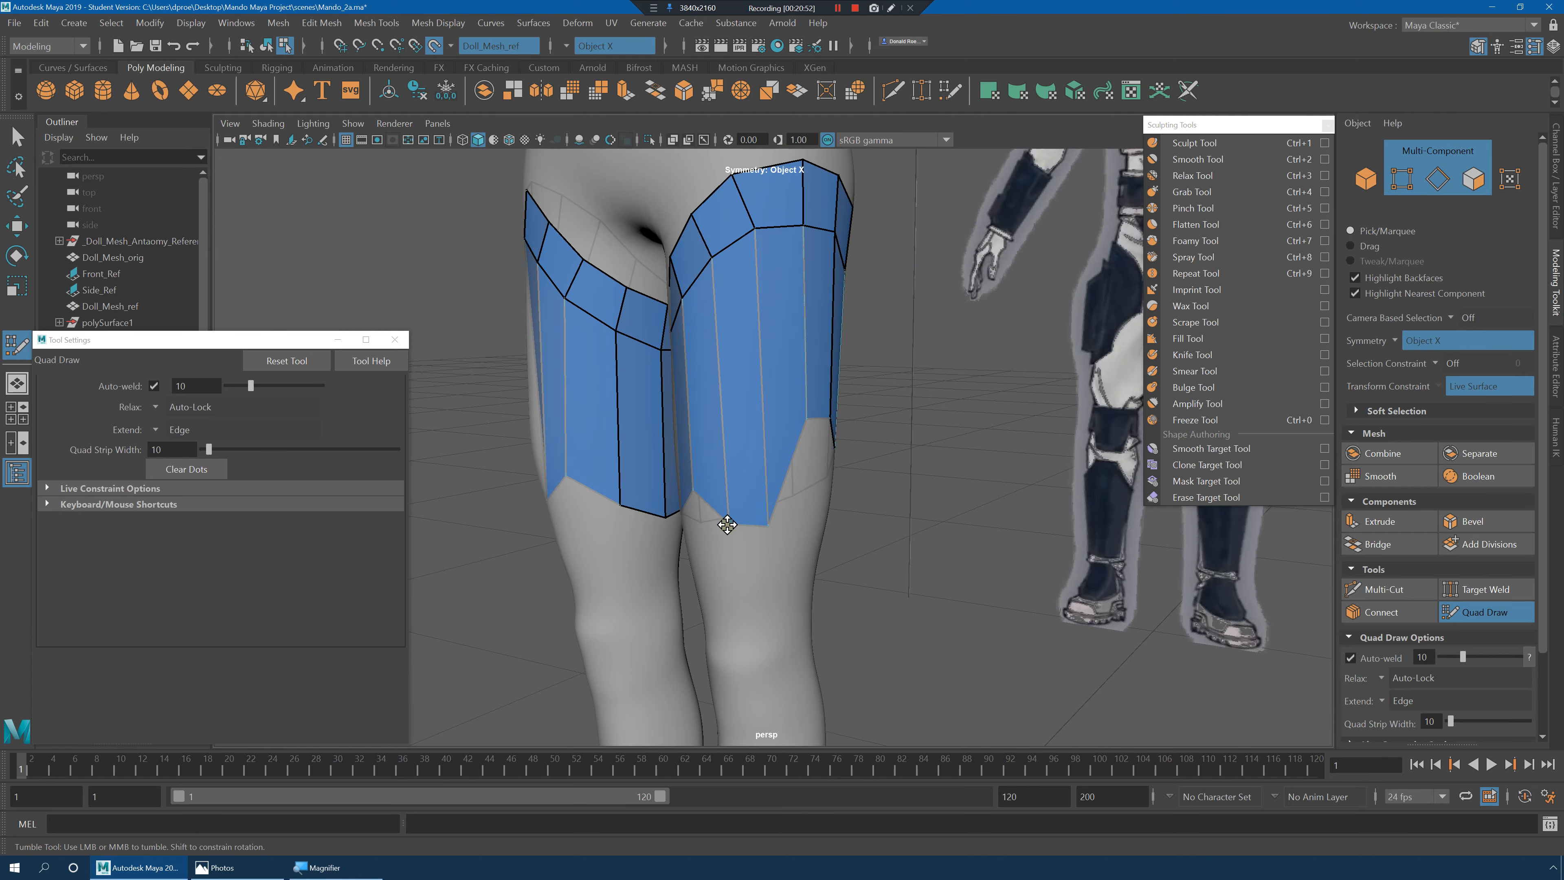
left_click_drag(874, 513, 796, 427, "alt")
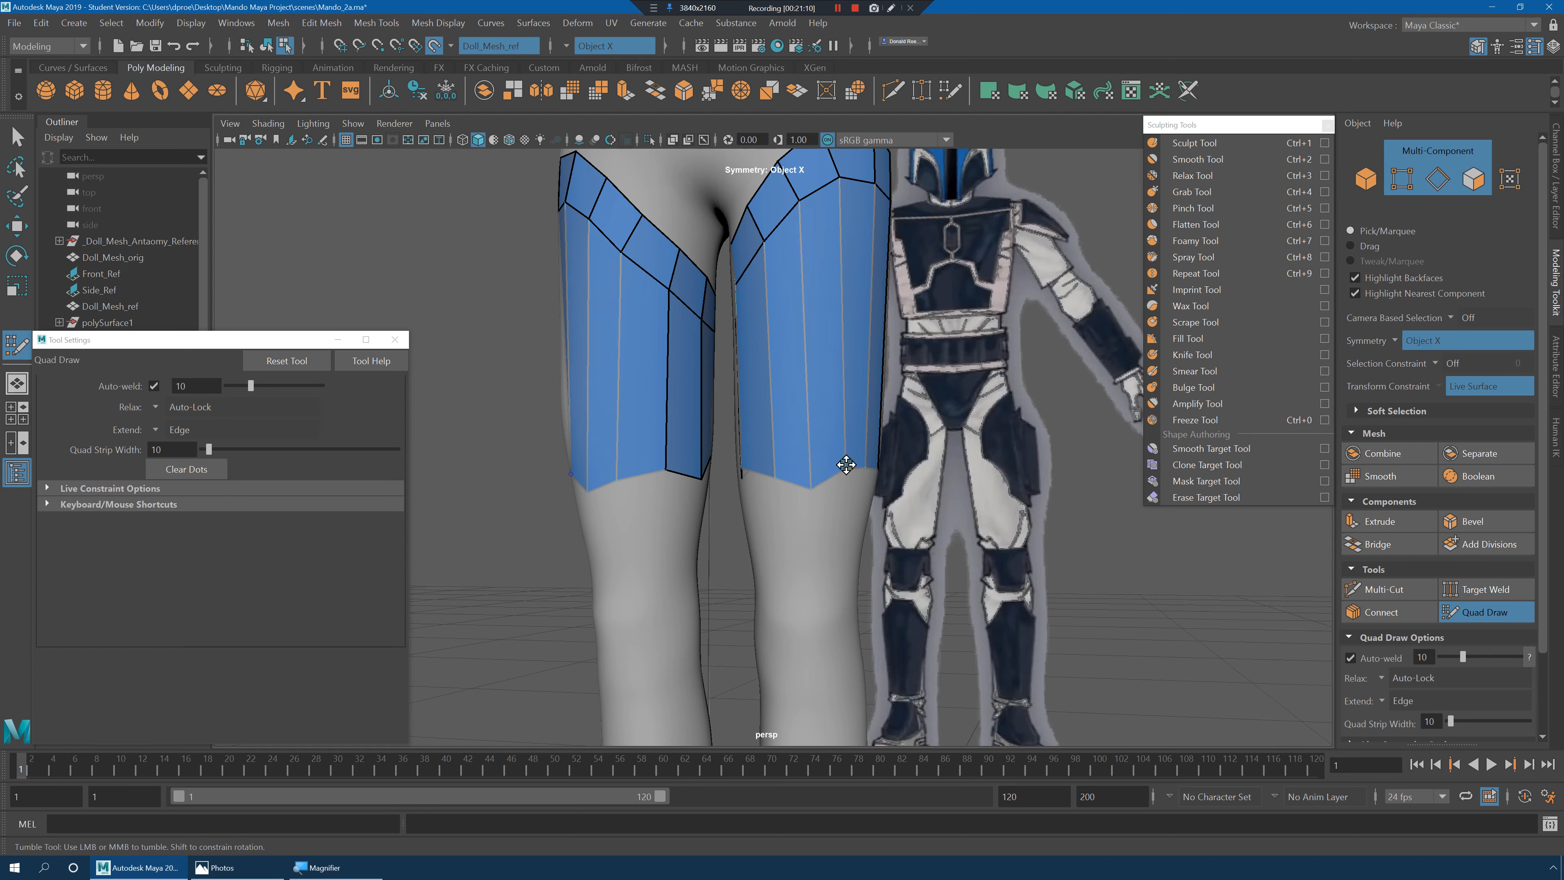
left_click_drag(866, 479, 776, 552, "alt")
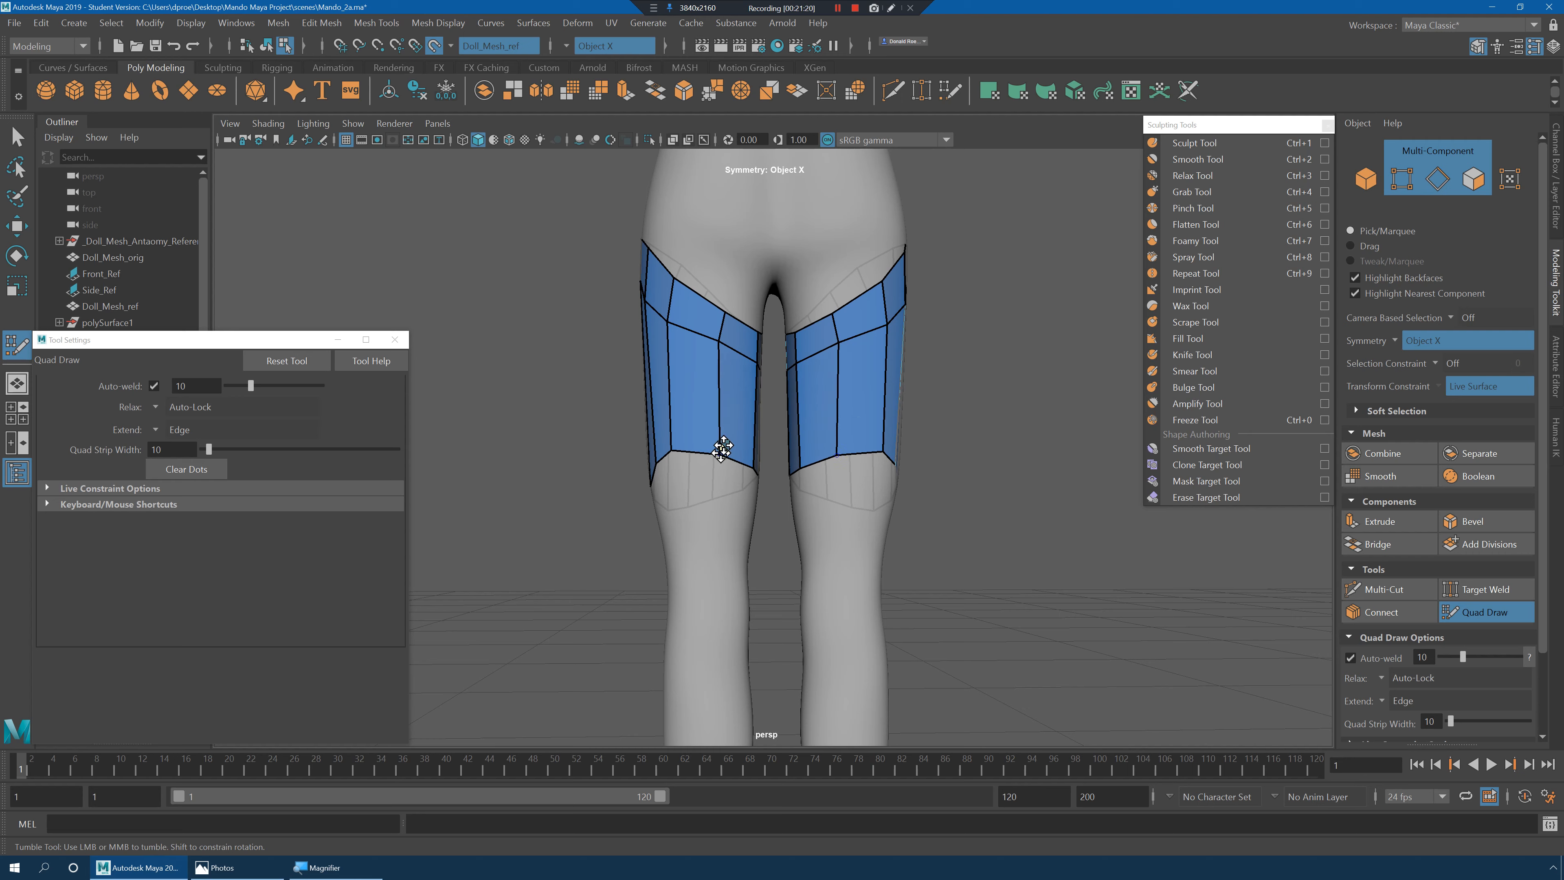
Relax the upper band at the back of the thighs and insert an edge loop just above the hem.
mouse_move(703, 349)
left_mouse_down("shift")
mouse_move(685, 332)
mouse_move(800, 364)
left_mouse_up("shift")
mouse_move(653, 314)
left_mouse_down("shift")
mouse_move(586, 311)
mouse_move(608, 250)
mouse_move(685, 298)
mouse_move(713, 342)
mouse_move(905, 385)
left_mouse_up("shift")
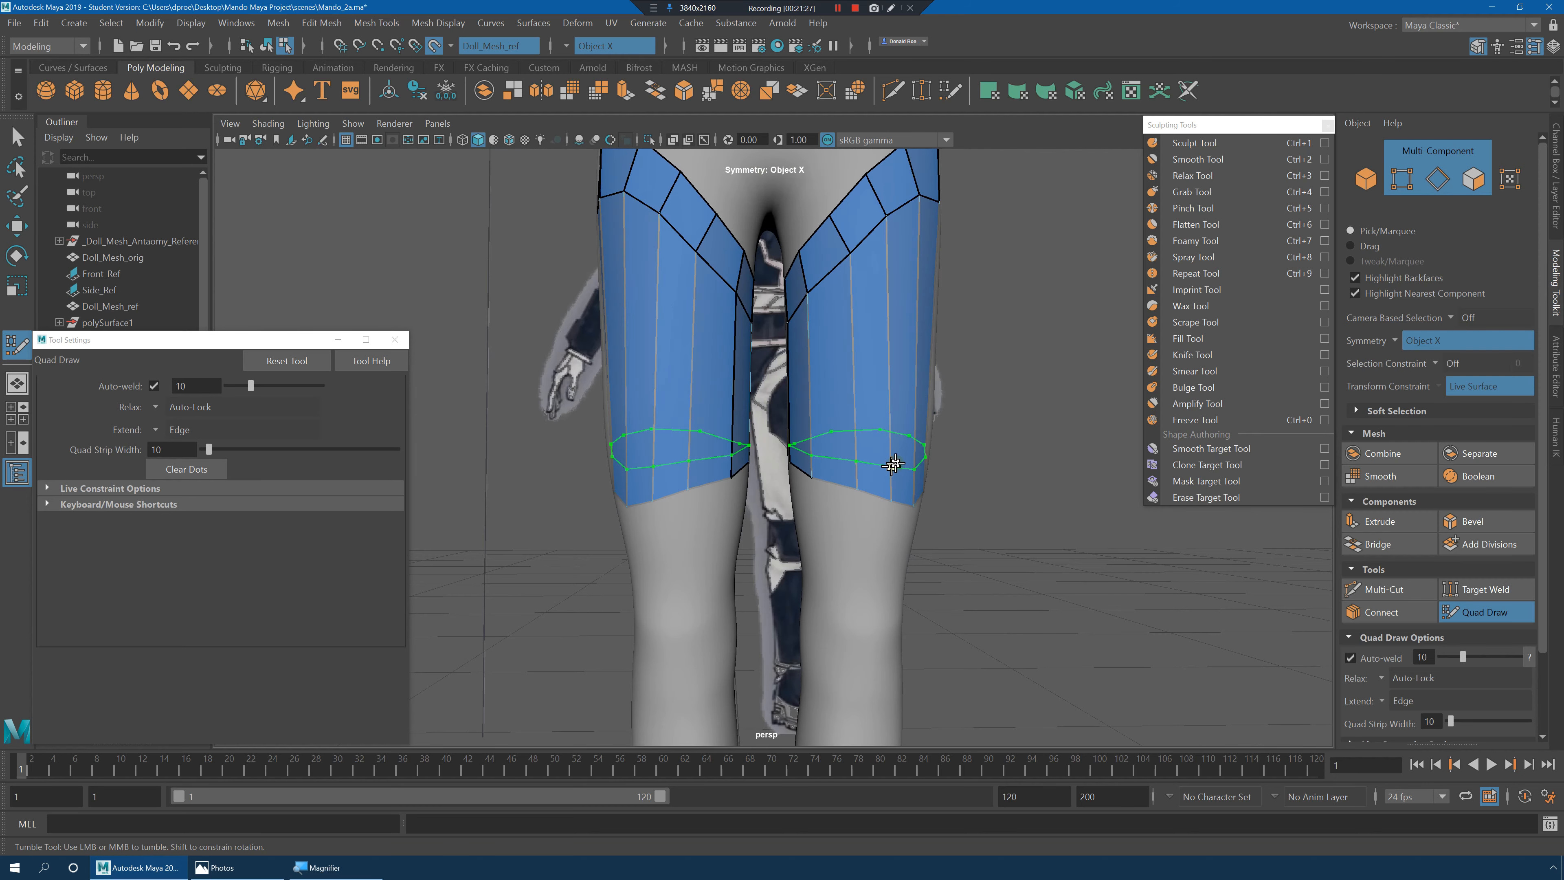
left_click(899, 454, "ctrl")
Insert more horizontal edge loops across the long thigh quads and relax the mesh into an even grid.
left_click_drag(899, 454, 808, 461, "alt")
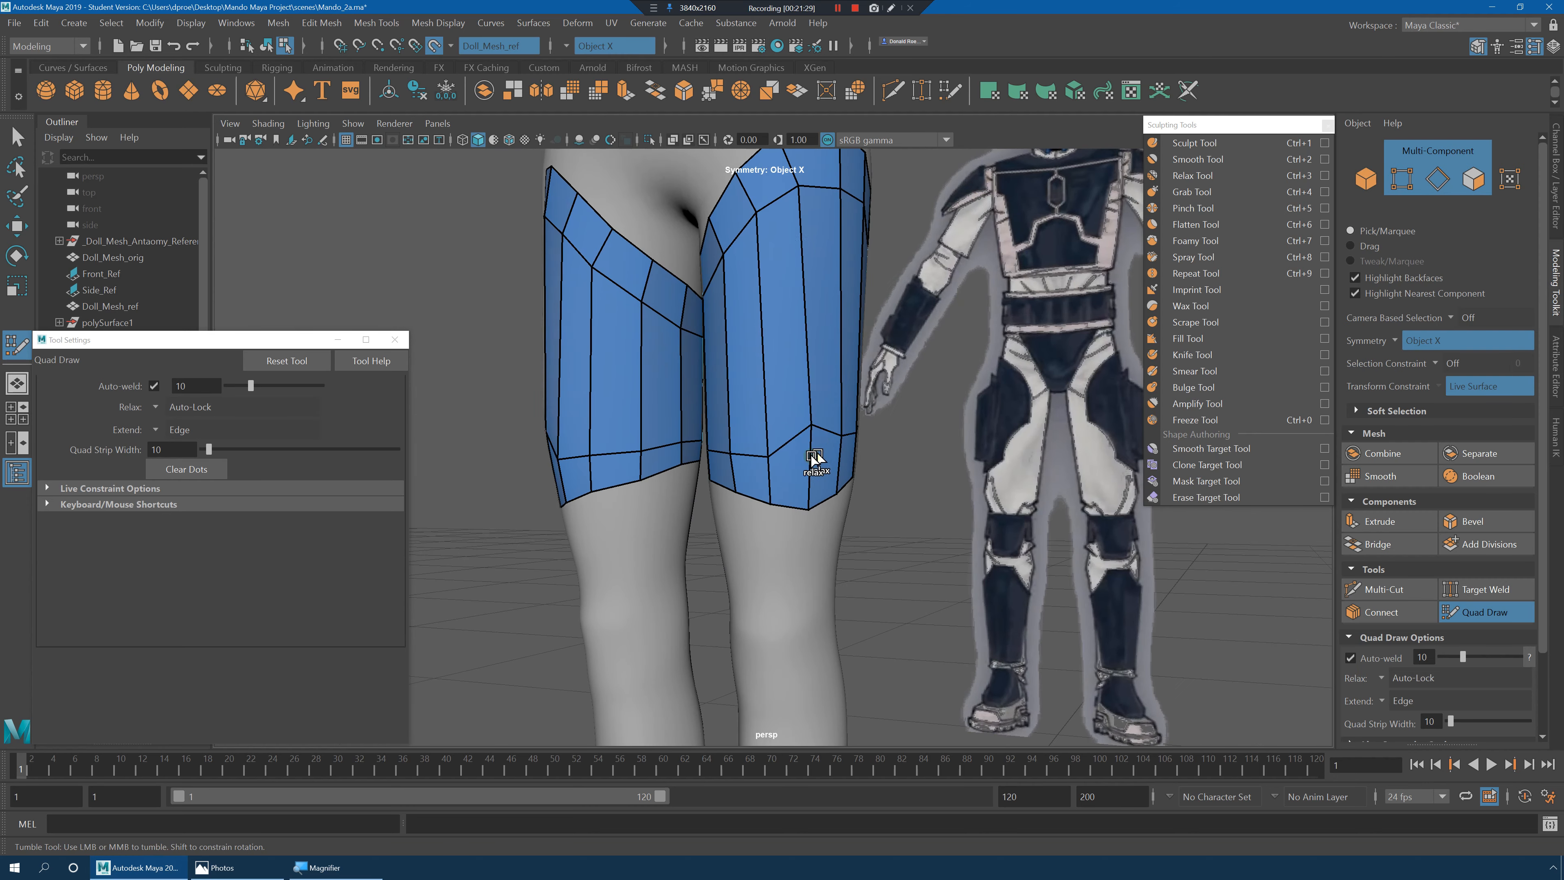
key("ctrl+z")
mouse_move(809, 315)
left_mouse_down("alt")
mouse_move(862, 381)
mouse_move(840, 331)
mouse_move(796, 335)
mouse_move(824, 412)
mouse_move(870, 458)
mouse_move(914, 434)
left_mouse_up("alt")
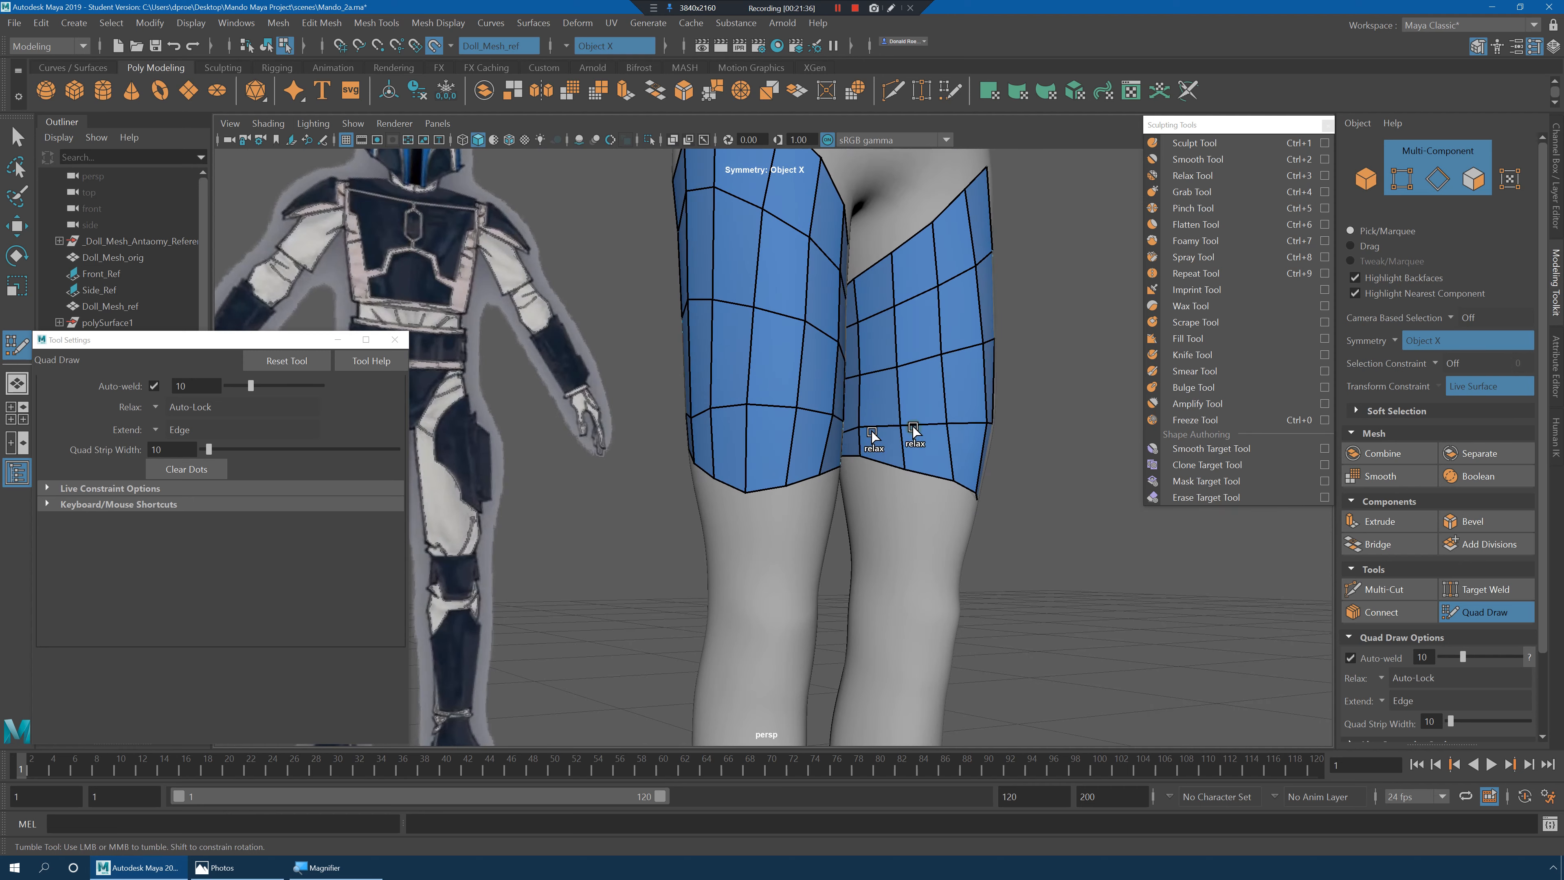
Leave Quad Draw, return the thigh pieces to object mode and isolate them in view by hiding the MeshRef_lay layer.
left_click_drag(962, 365, 705, 287, "alt")
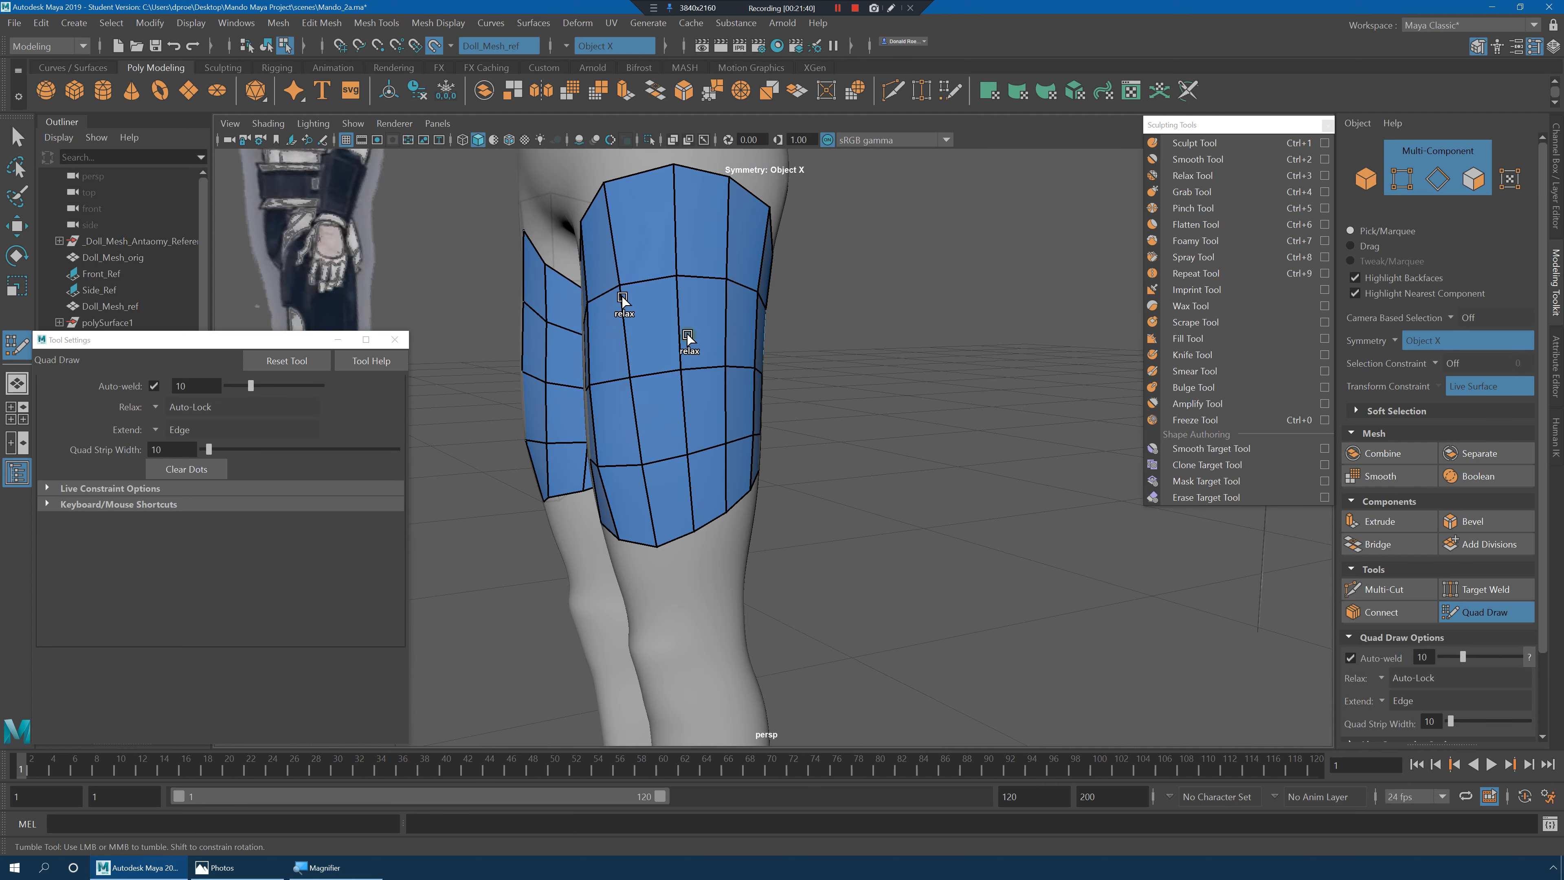
left_click_drag(688, 339, 729, 341, "alt")
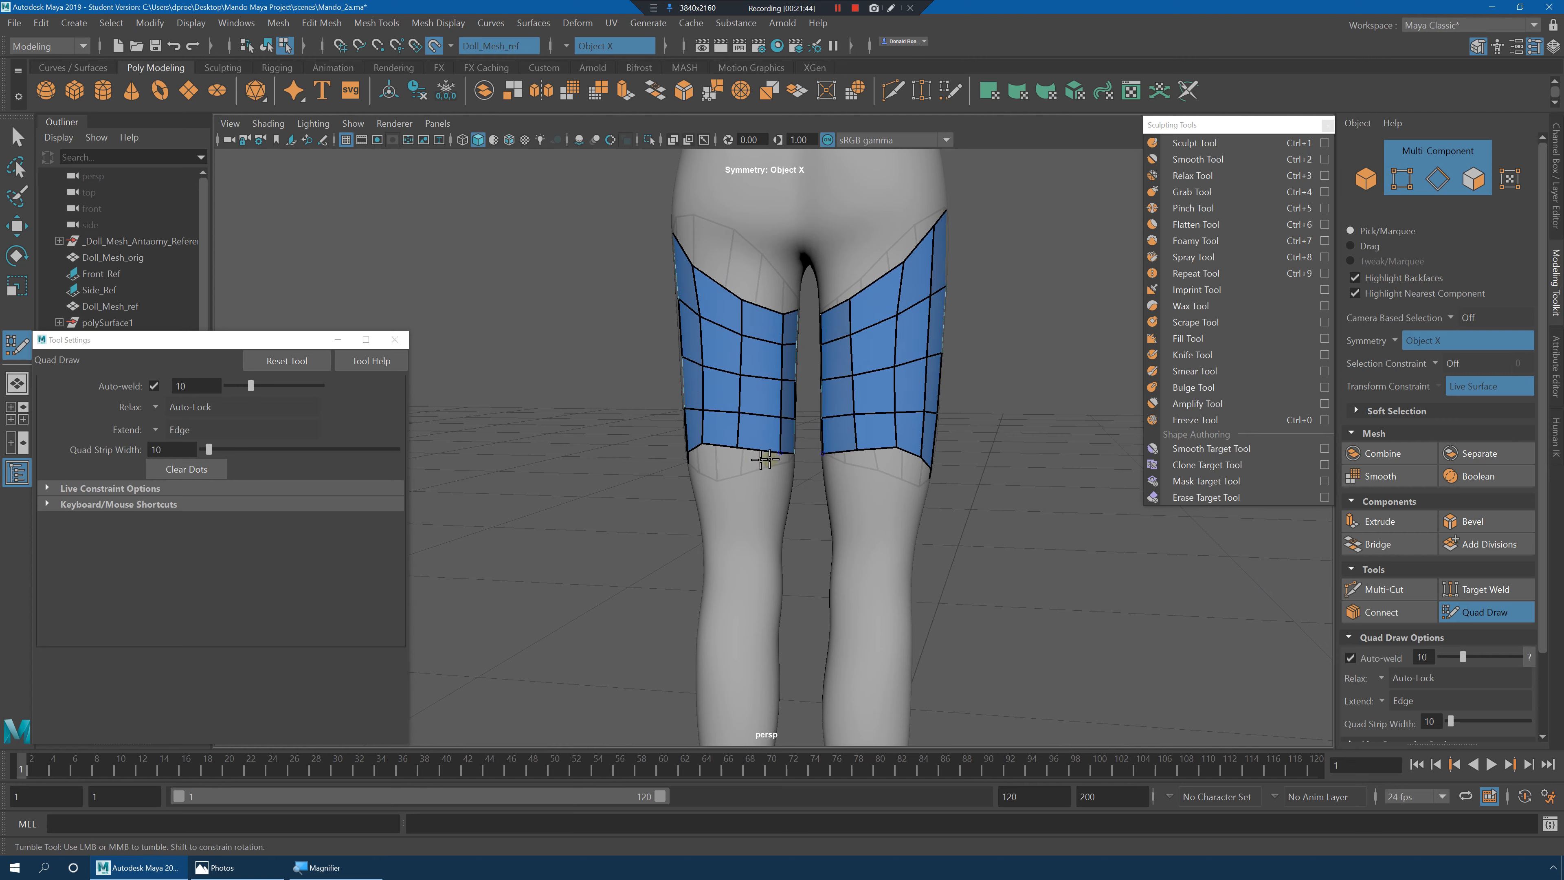
mouse_move(744, 465)
left_mouse_down("alt")
mouse_move(723, 456)
mouse_move(929, 475)
mouse_move(883, 458)
left_mouse_up("alt")
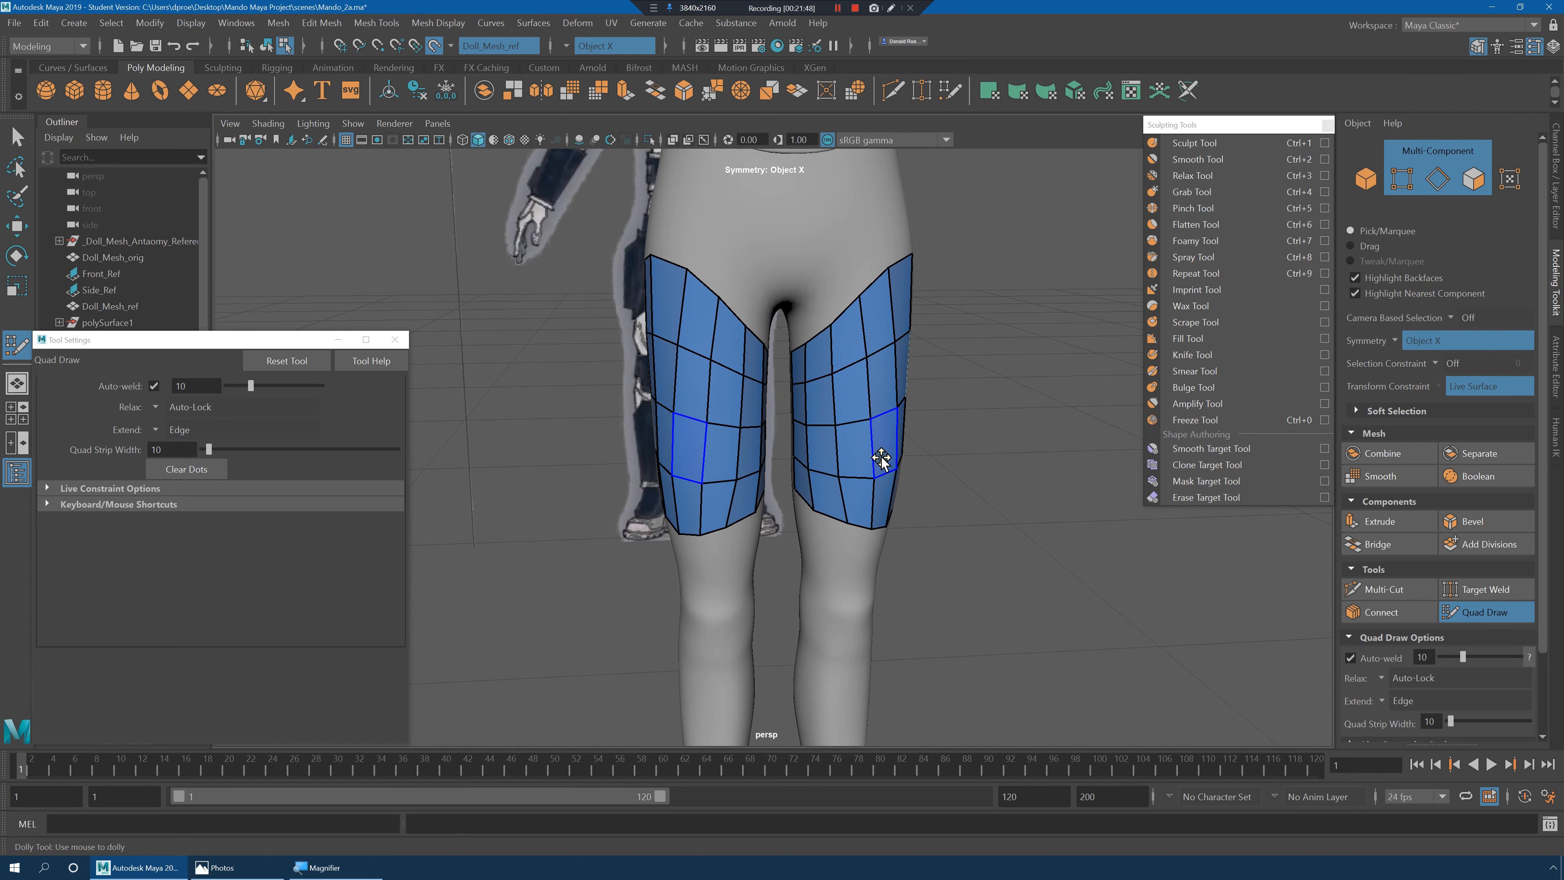
key("q")
left_click_drag(1005, 487, 849, 350, "alt")
right_click_drag(850, 350, 936, 316)
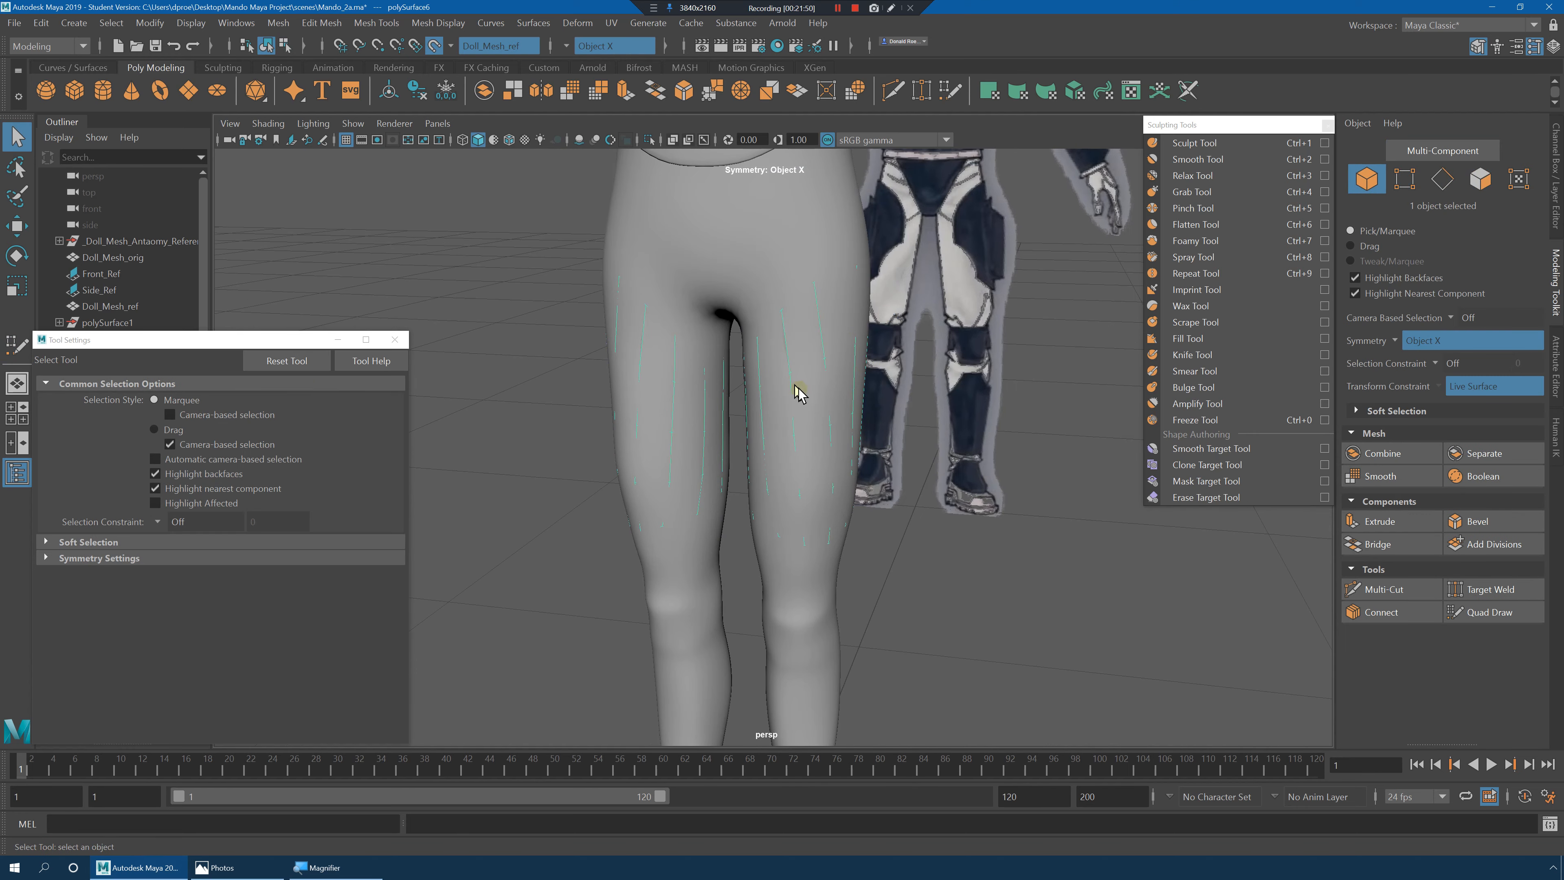
left_click_drag(797, 391, 1013, 371, "alt")
left_click(1553, 44)
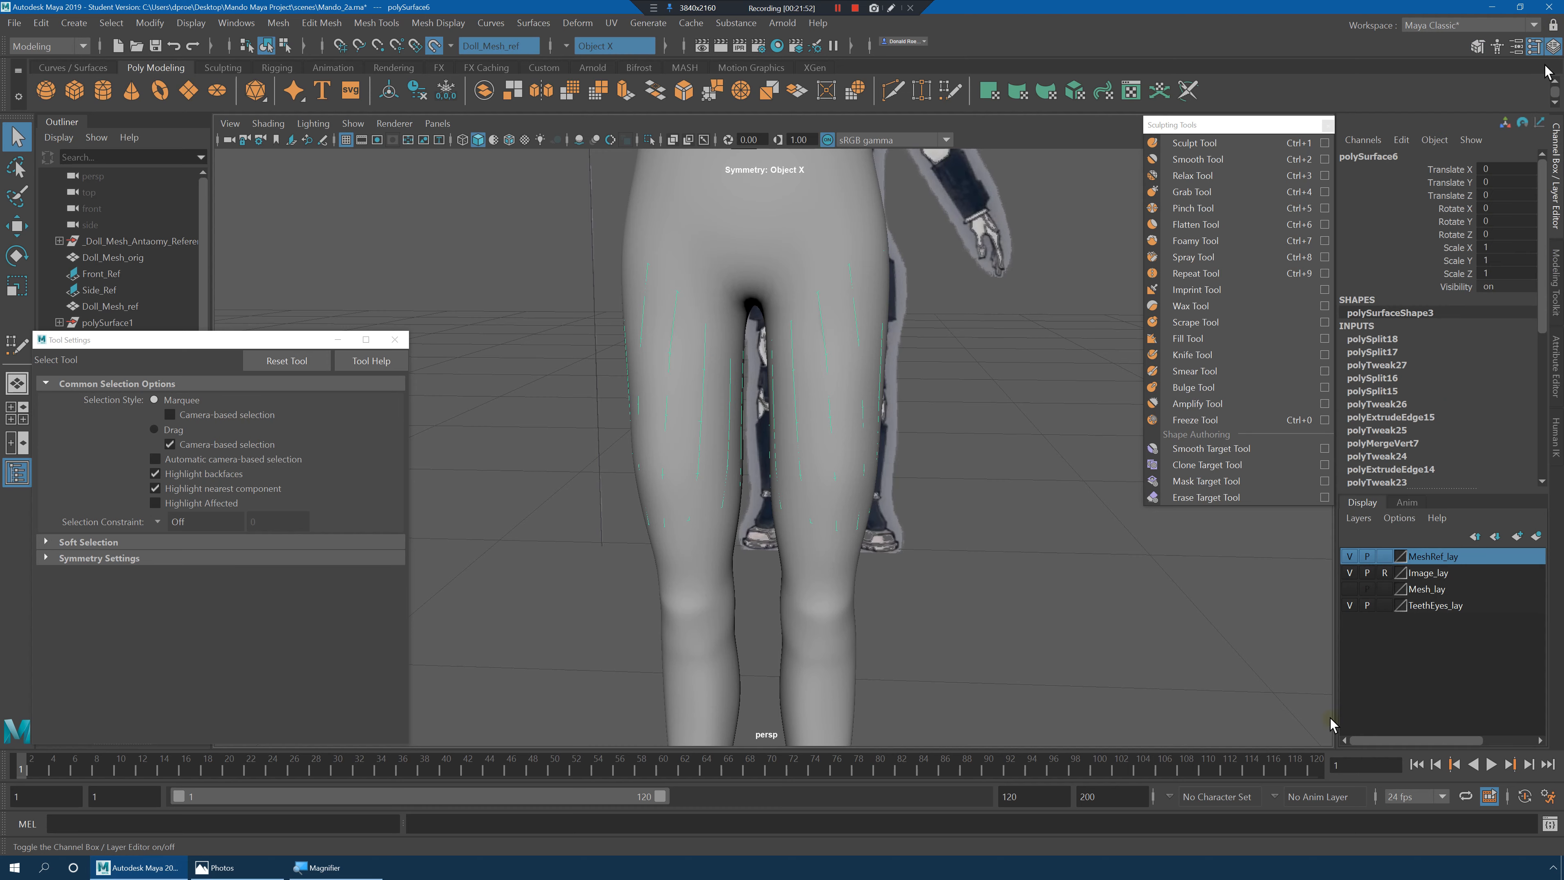
left_click(1350, 556)
key("f")
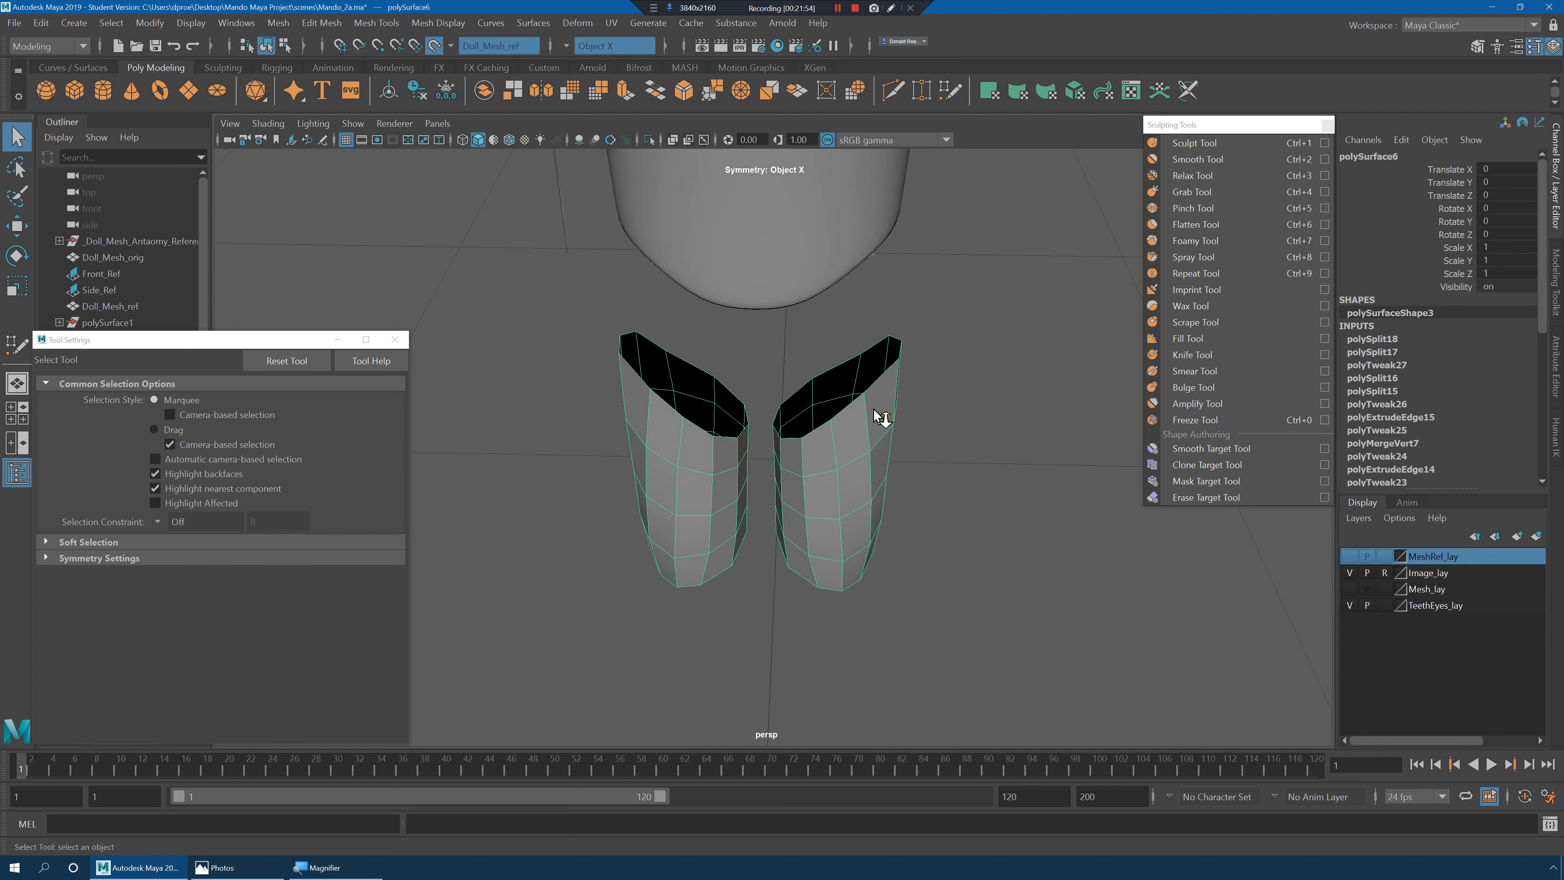
Extrude the thigh pieces outward with a Local Translate Z of 0.0087 and show the MeshRef_lay layer again.
left_click_drag(880, 416, 918, 373, "alt")
right_click(918, 372, "shift")
right_click_drag(918, 373, 917, 414, "shift")
left_click_drag(915, 409, 746, 470, "alt")
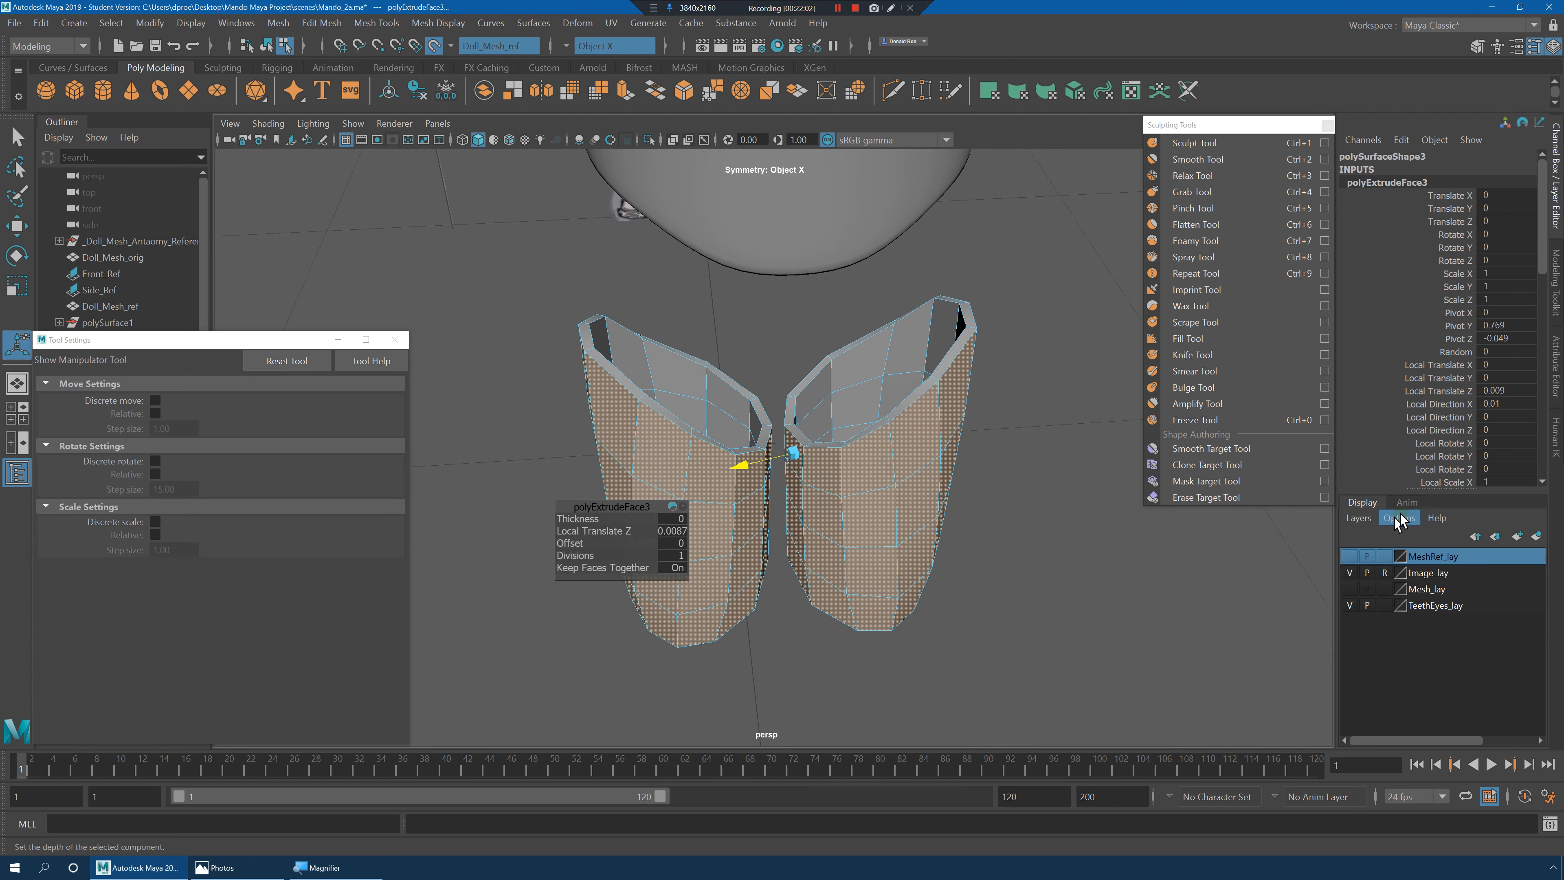
left_click(1350, 557)
left_click_drag(1047, 586, 1023, 514, "alt")
middle_click_drag(969, 432, 968, 478, "alt")
right_click_drag(967, 478, 1005, 473, "alt")
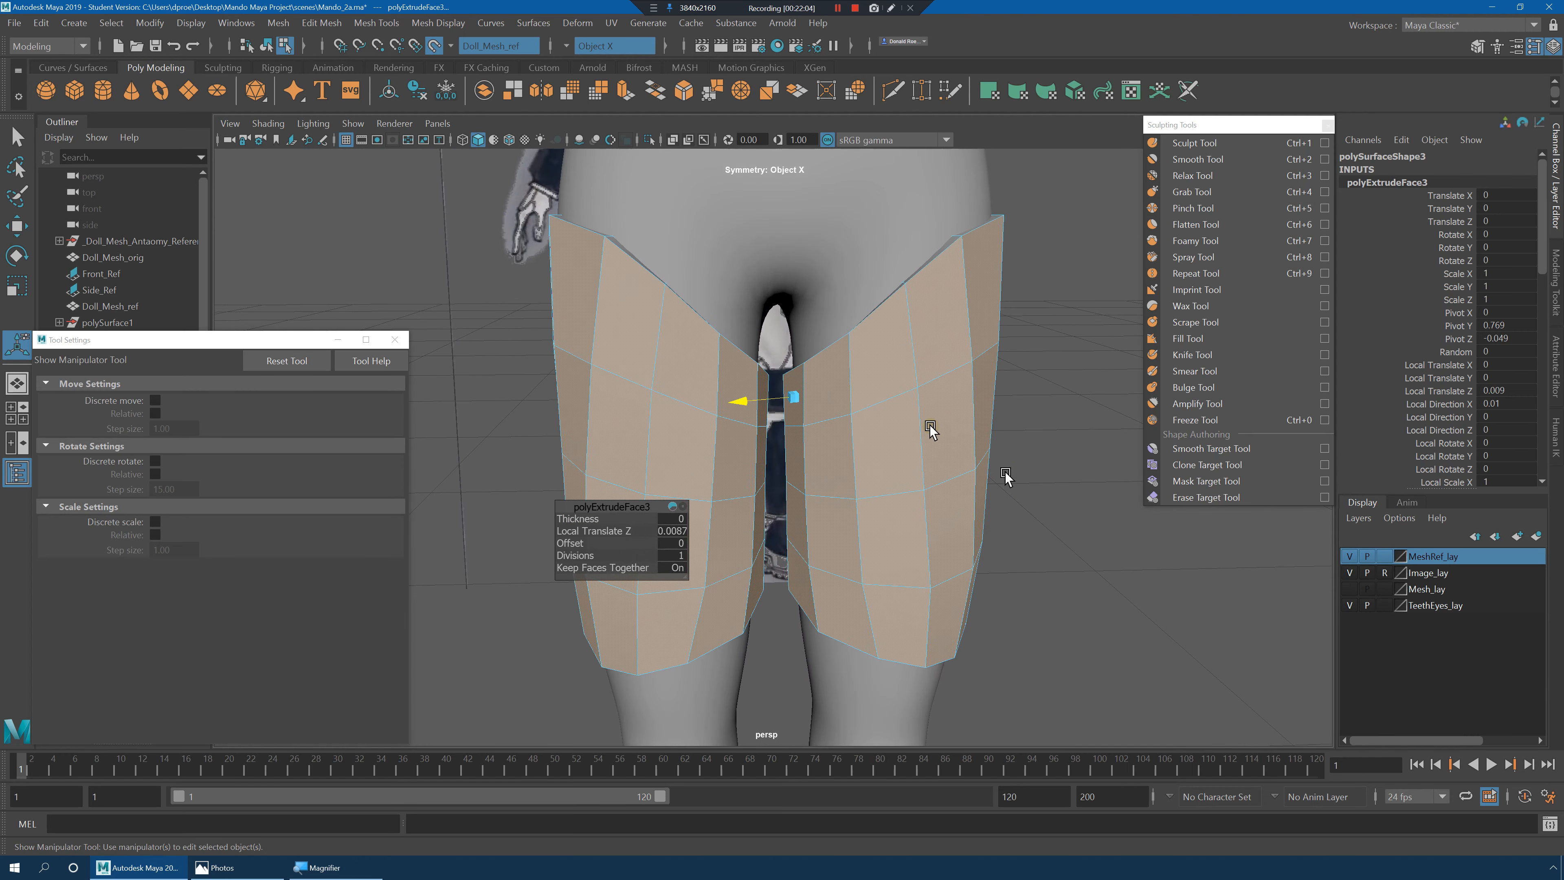
Grow the selection over the rims, then invert it and delete the hidden inner faces of the thigh pieces.
left_click_drag(797, 422, 821, 440, "alt")
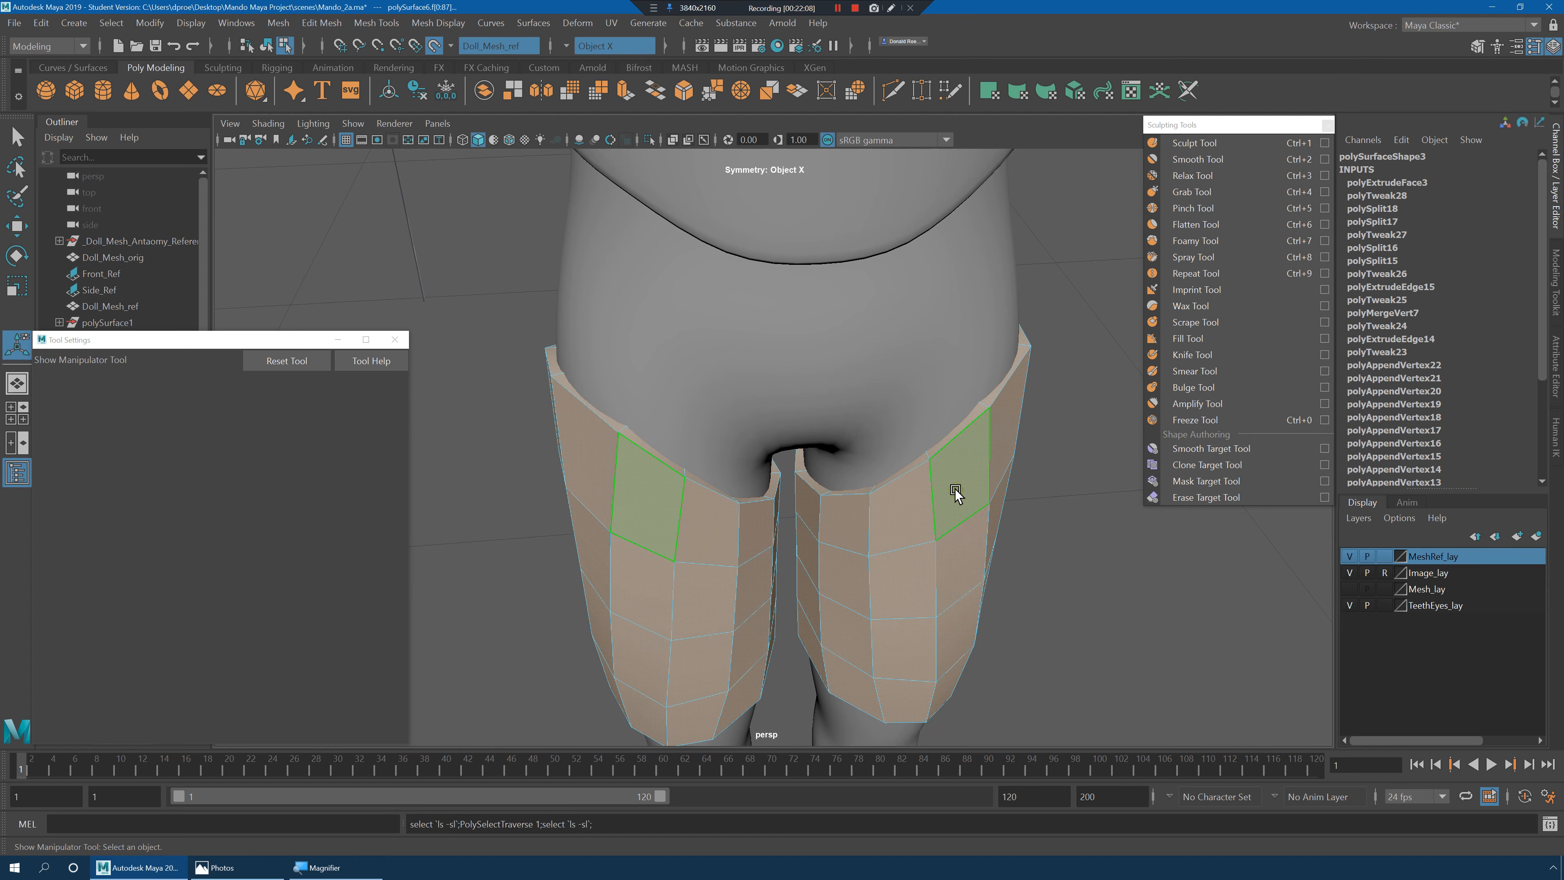
left_click_drag(941, 486, 933, 453, "alt")
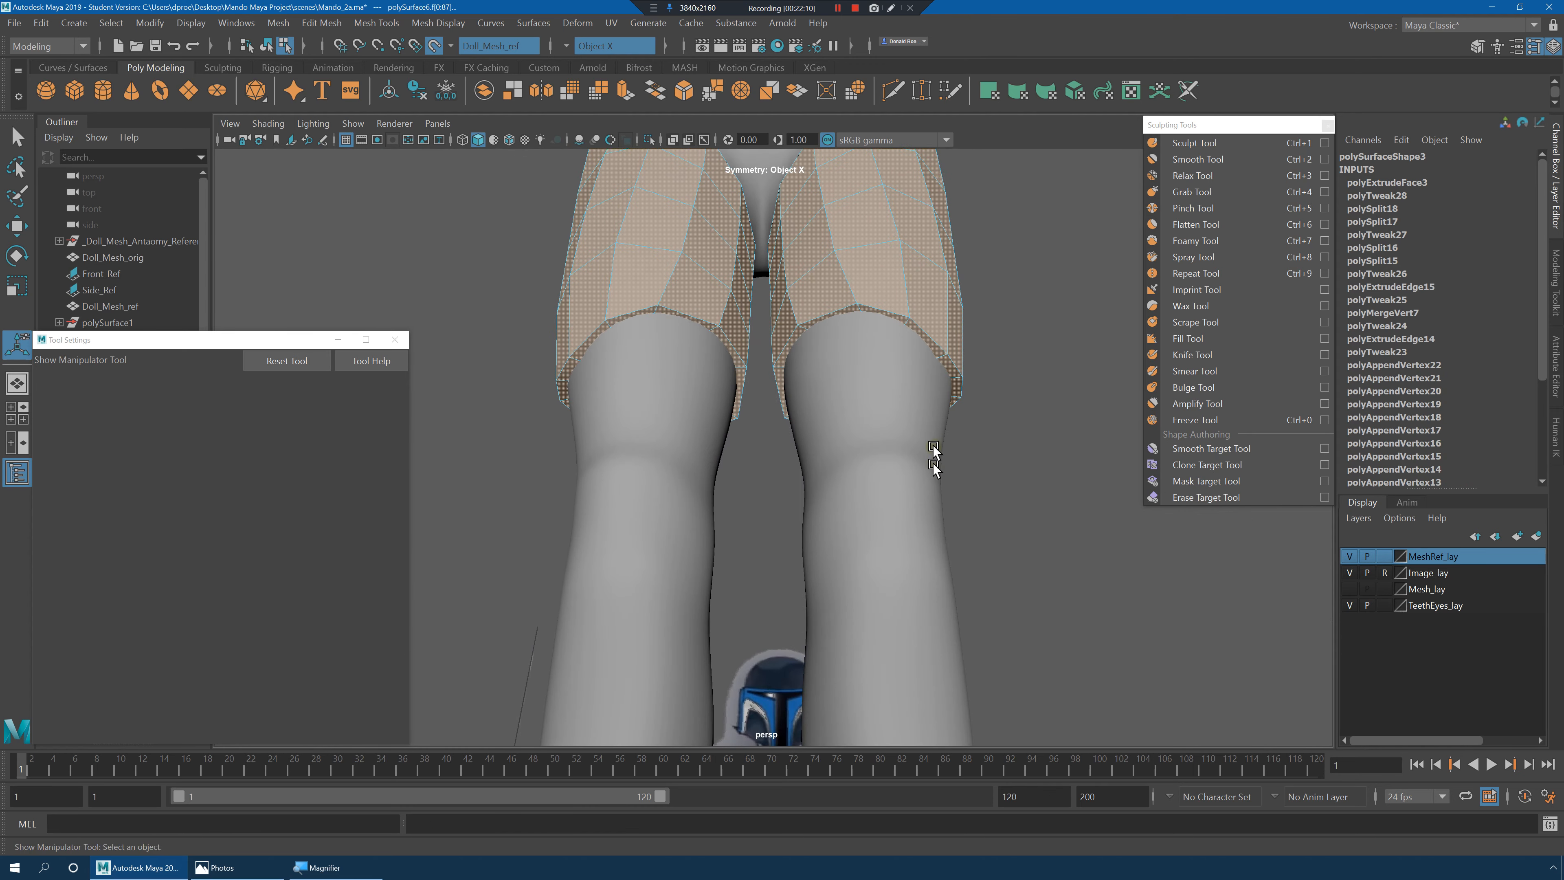
key("4")
key("5")
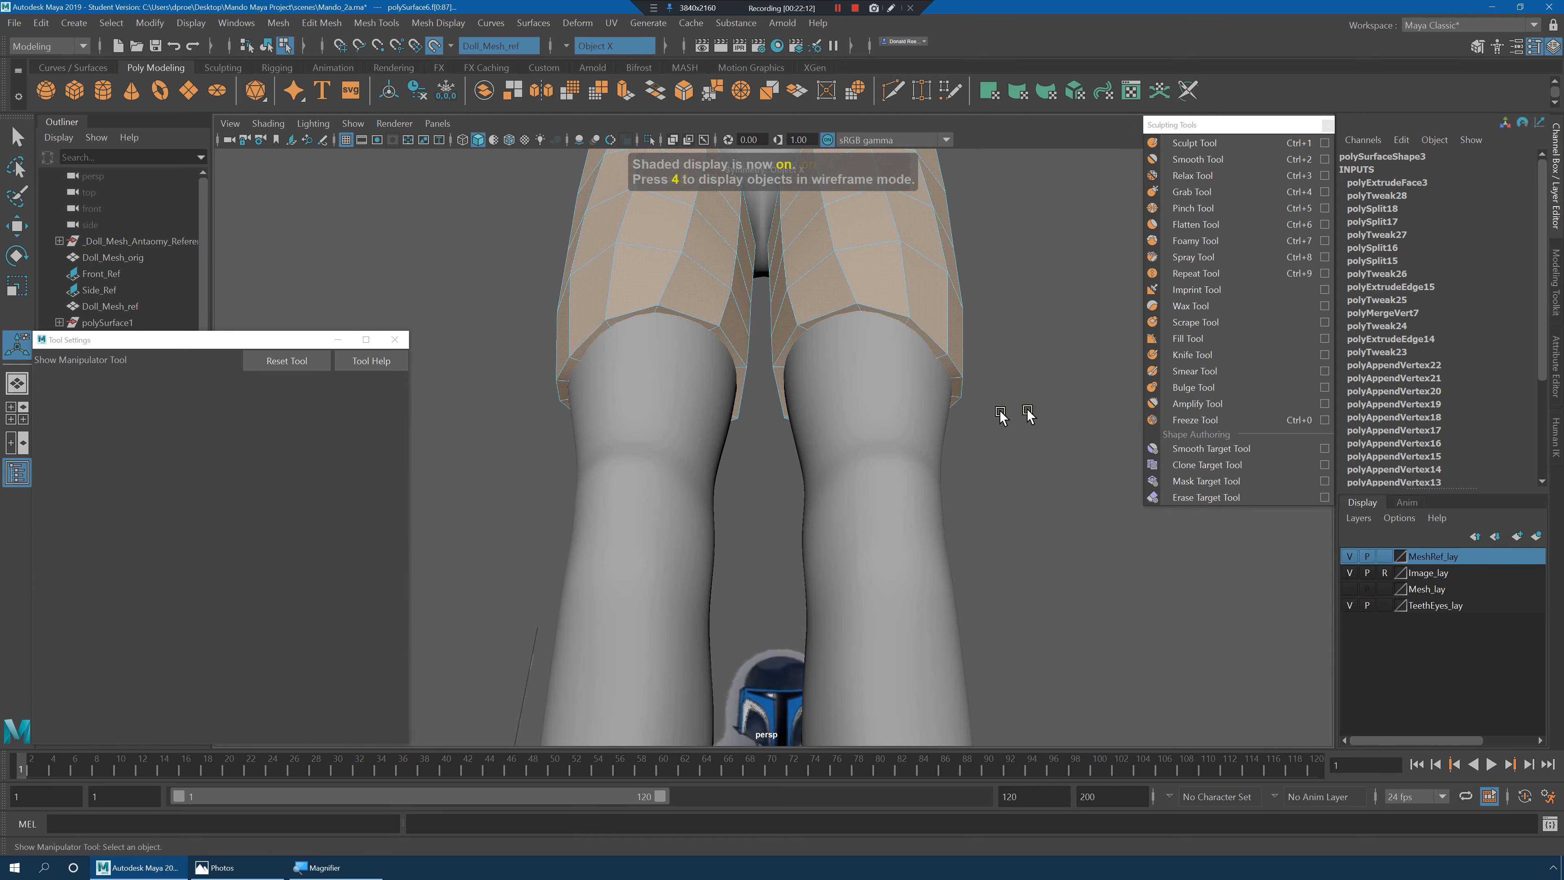
mouse_move(1010, 416)
left_mouse_down("alt")
mouse_move(885, 402)
mouse_move(899, 442)
mouse_move(883, 447)
left_mouse_up("alt")
left_click_drag(579, 282, 983, 659, "shift")
left_click_drag(960, 549, 934, 528, "alt")
key("4")
scroll(1069, 570, "up", 5)
left_click(1010, 562)
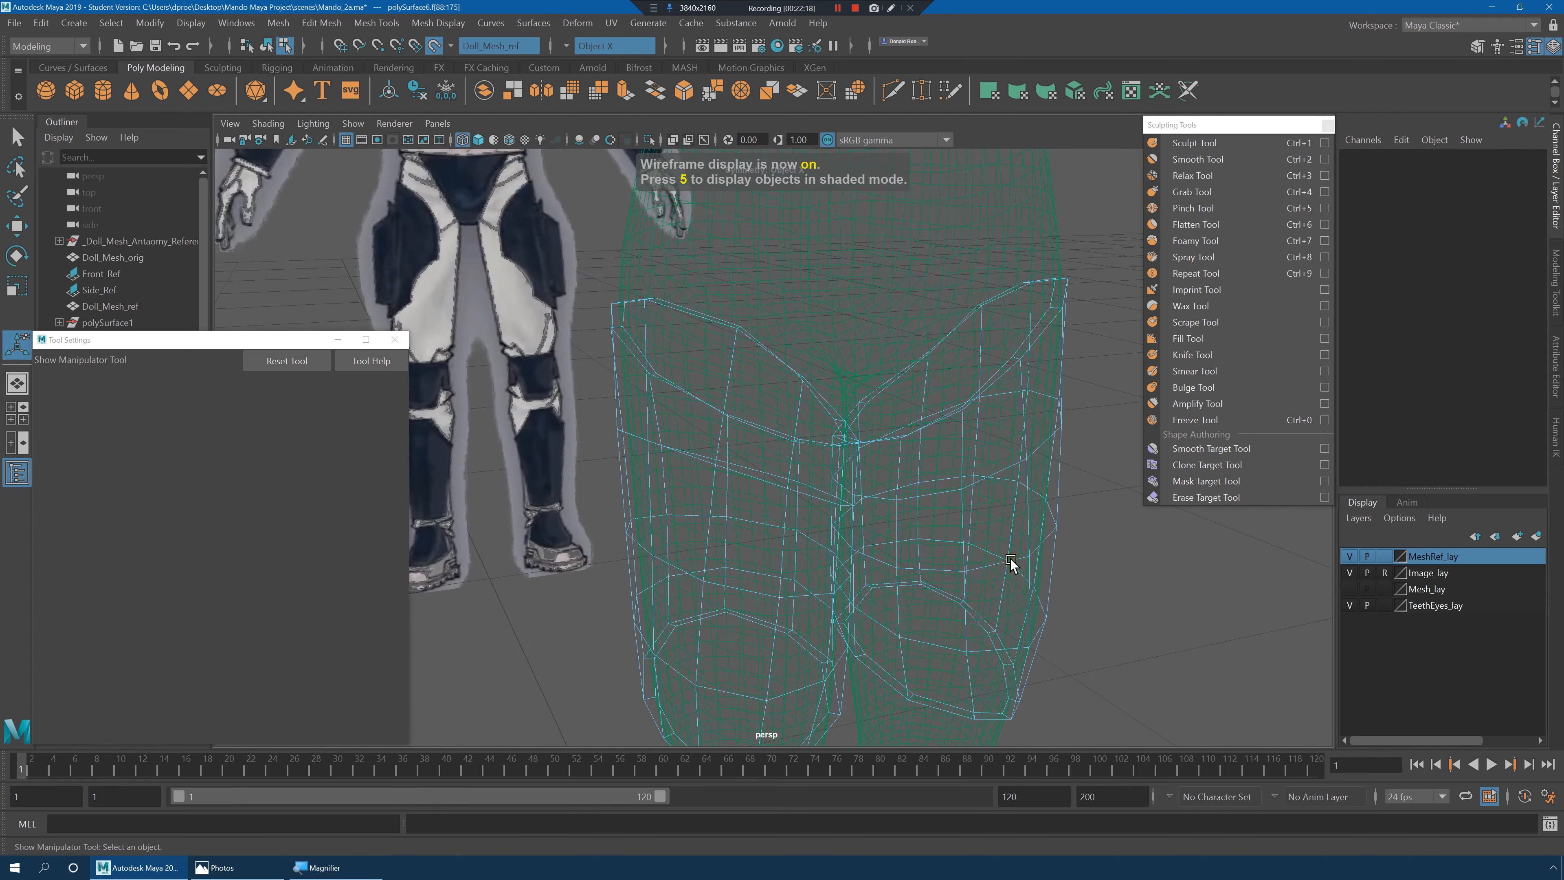
key("5")
mouse_move(958, 550)
left_mouse_down("alt")
mouse_move(943, 551)
mouse_move(960, 513)
left_mouse_up("alt")
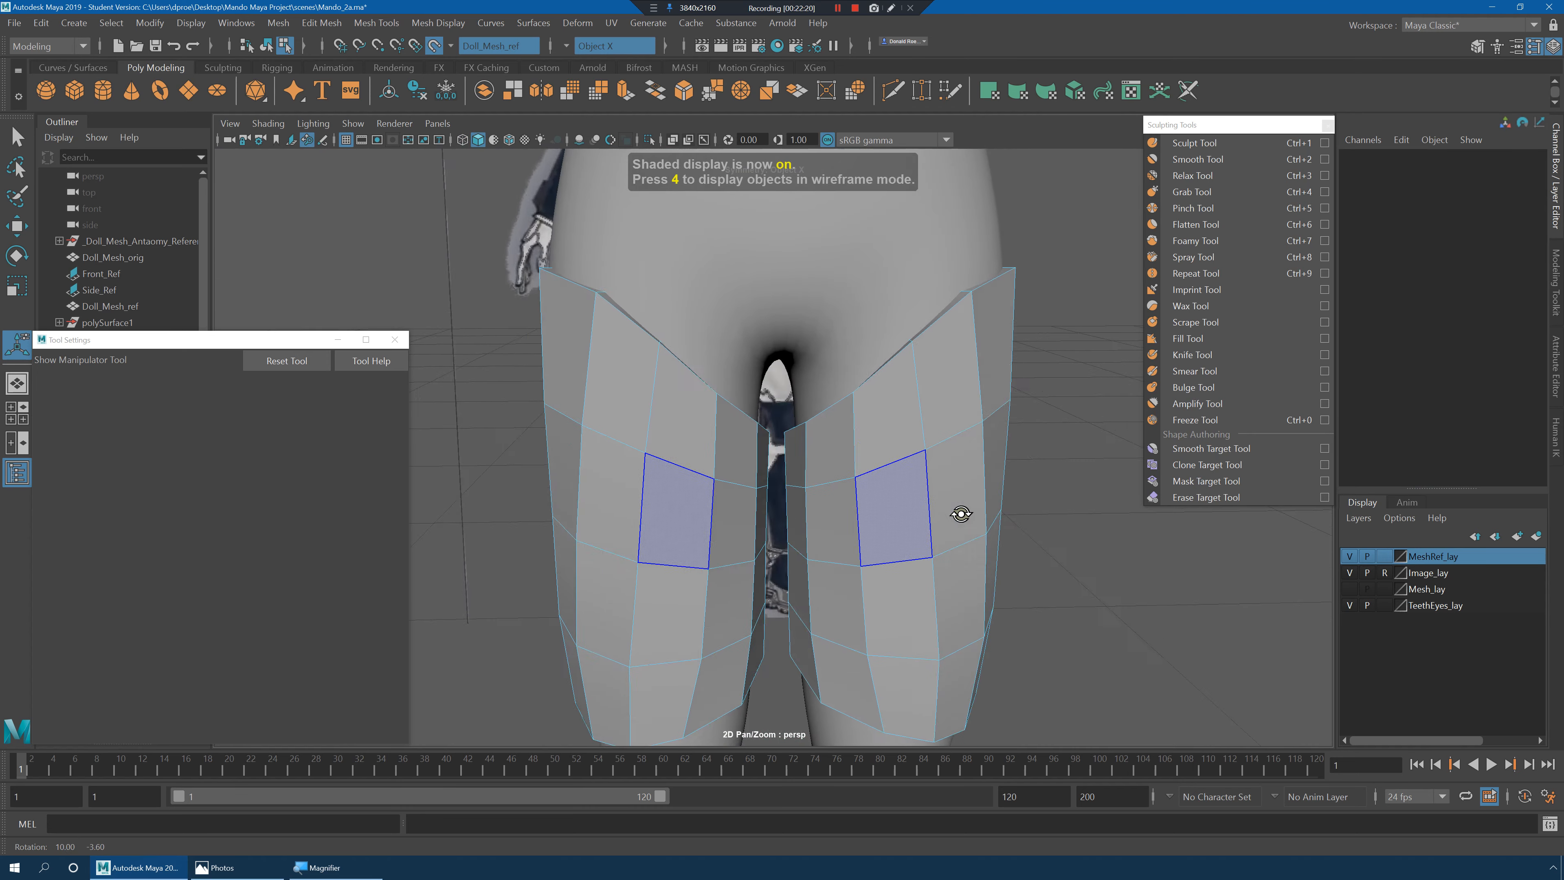
Preview the thigh pieces smoothed and examine how they fit the whole figure beside the references.
key("3")
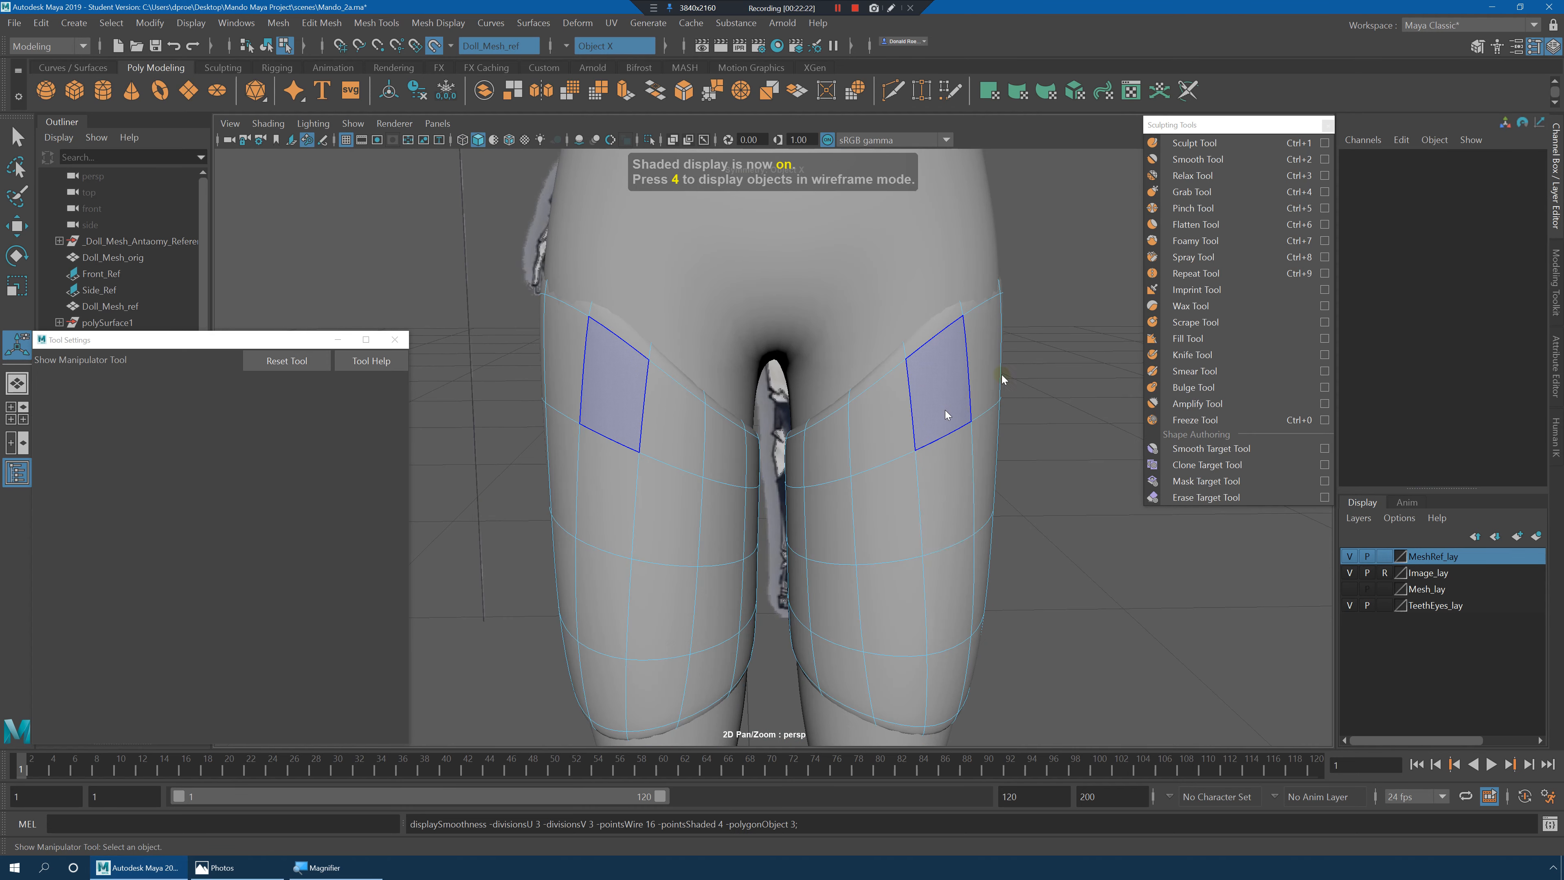
key("q")
right_click_drag(1030, 433, 807, 452, "alt")
right_click_drag(713, 449, 684, 455, "alt")
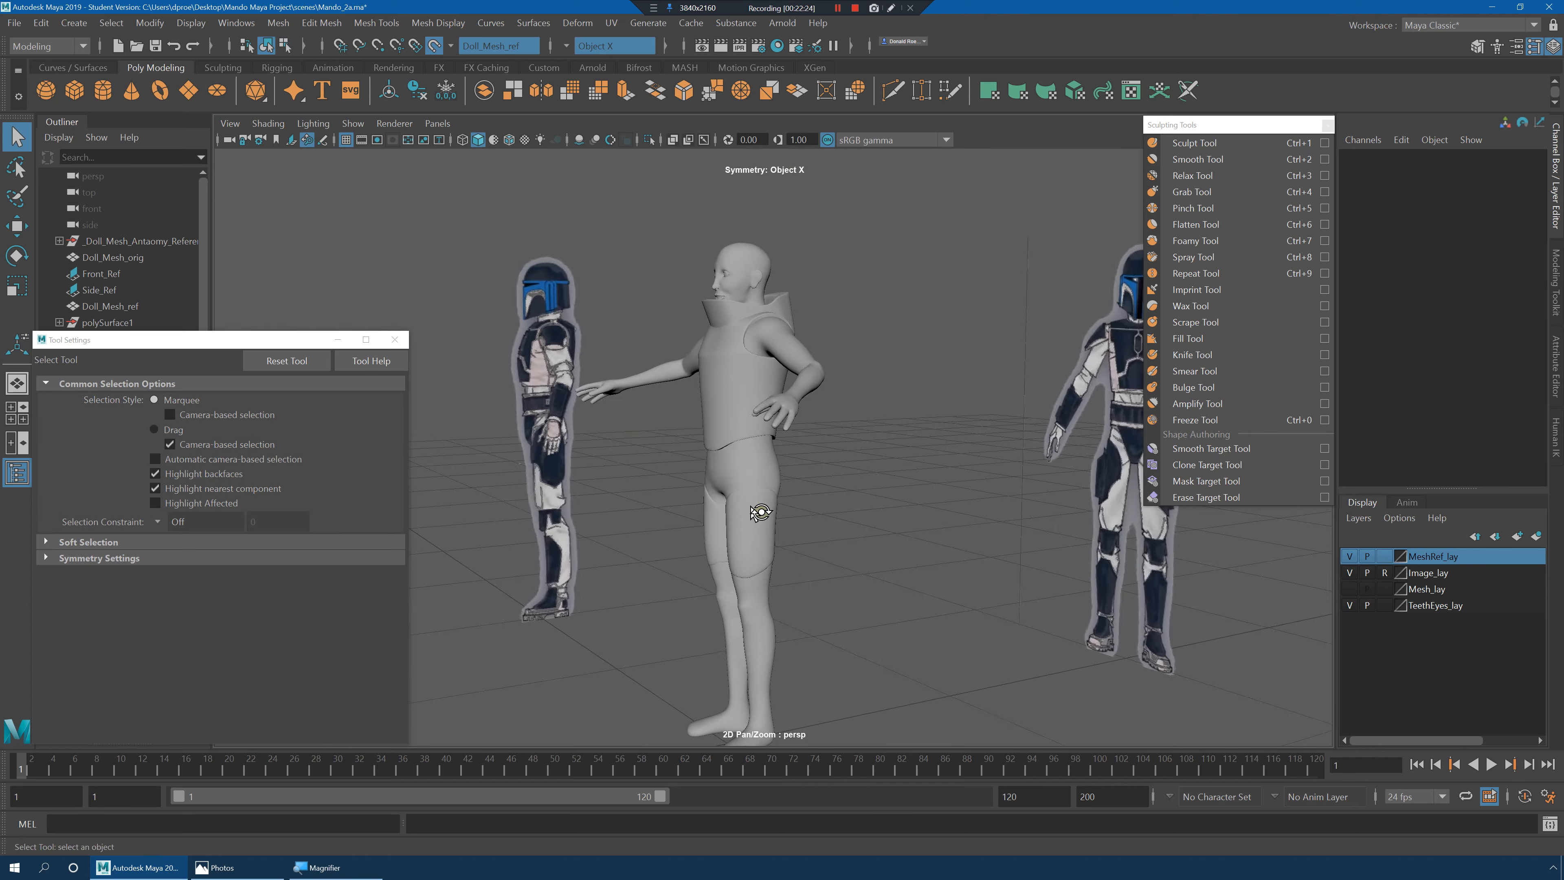
left_click_drag(761, 514, 860, 545, "alt")
right_click_drag(860, 544, 1023, 573, "alt")
left_click_drag(874, 554, 936, 557, "alt")
right_click_drag(855, 562, 964, 600, "alt")
right_click_drag(870, 522, 1084, 590, "alt")
Return the thigh pieces to unsmoothed display and insert supporting edge loops along their upper rims.
left_click(859, 506)
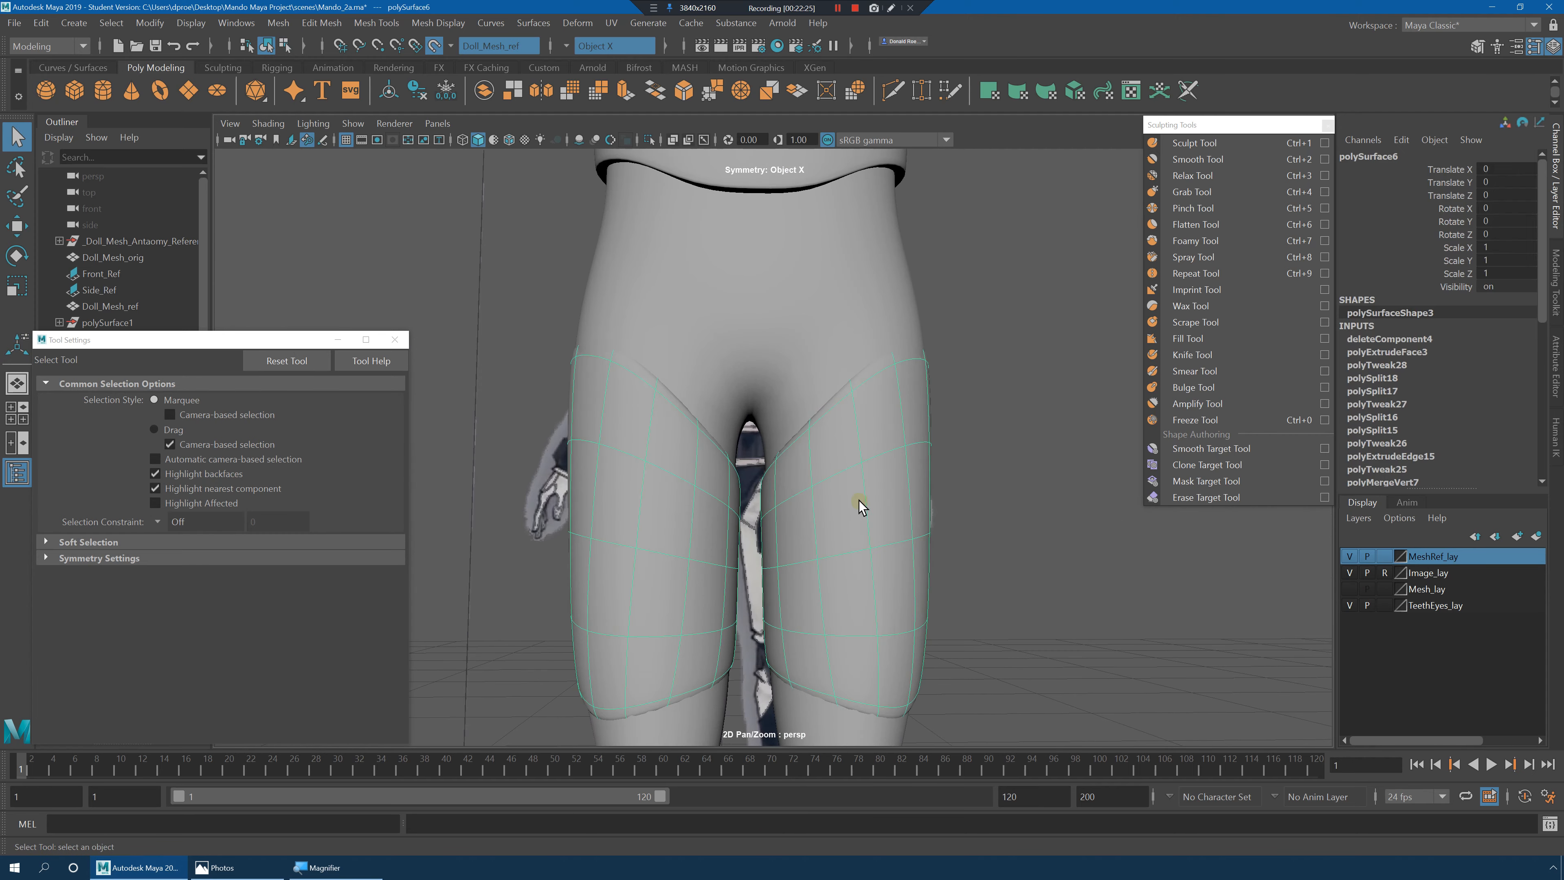
key("1")
left_click_drag(859, 507, 936, 541, "alt")
right_click_drag(929, 541, 989, 567, "alt")
left_click_drag(985, 563, 874, 523, "alt")
right_click_drag(869, 515, 949, 546, "alt")
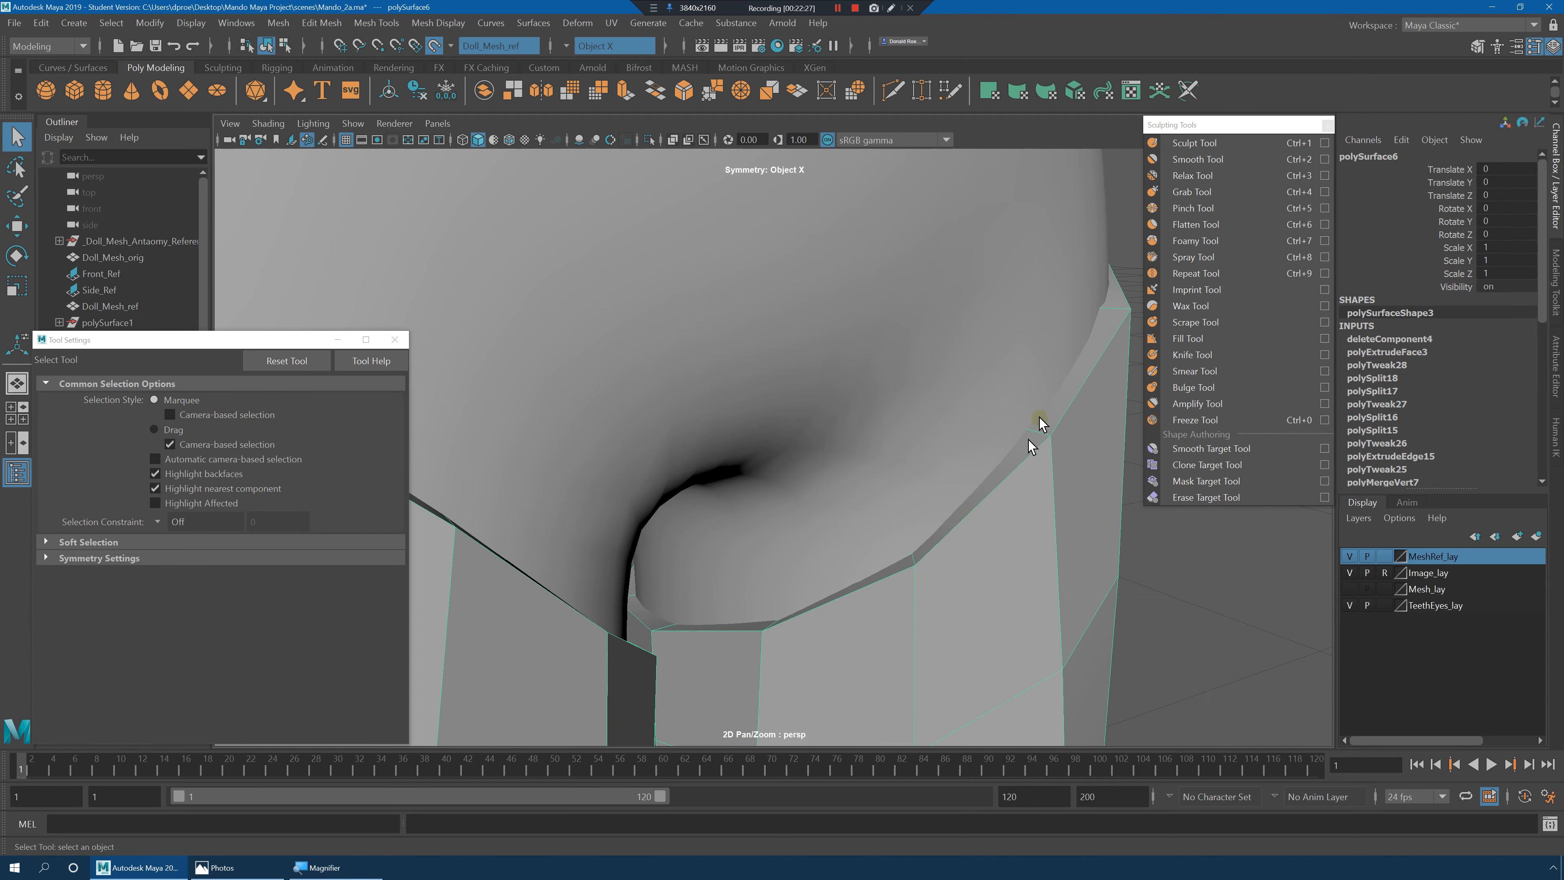
right_click_drag(1042, 423, 987, 444, "shift")
left_click_drag(987, 445, 1056, 484, "alt")
middle_click_drag(1057, 483, 1076, 487, "alt")
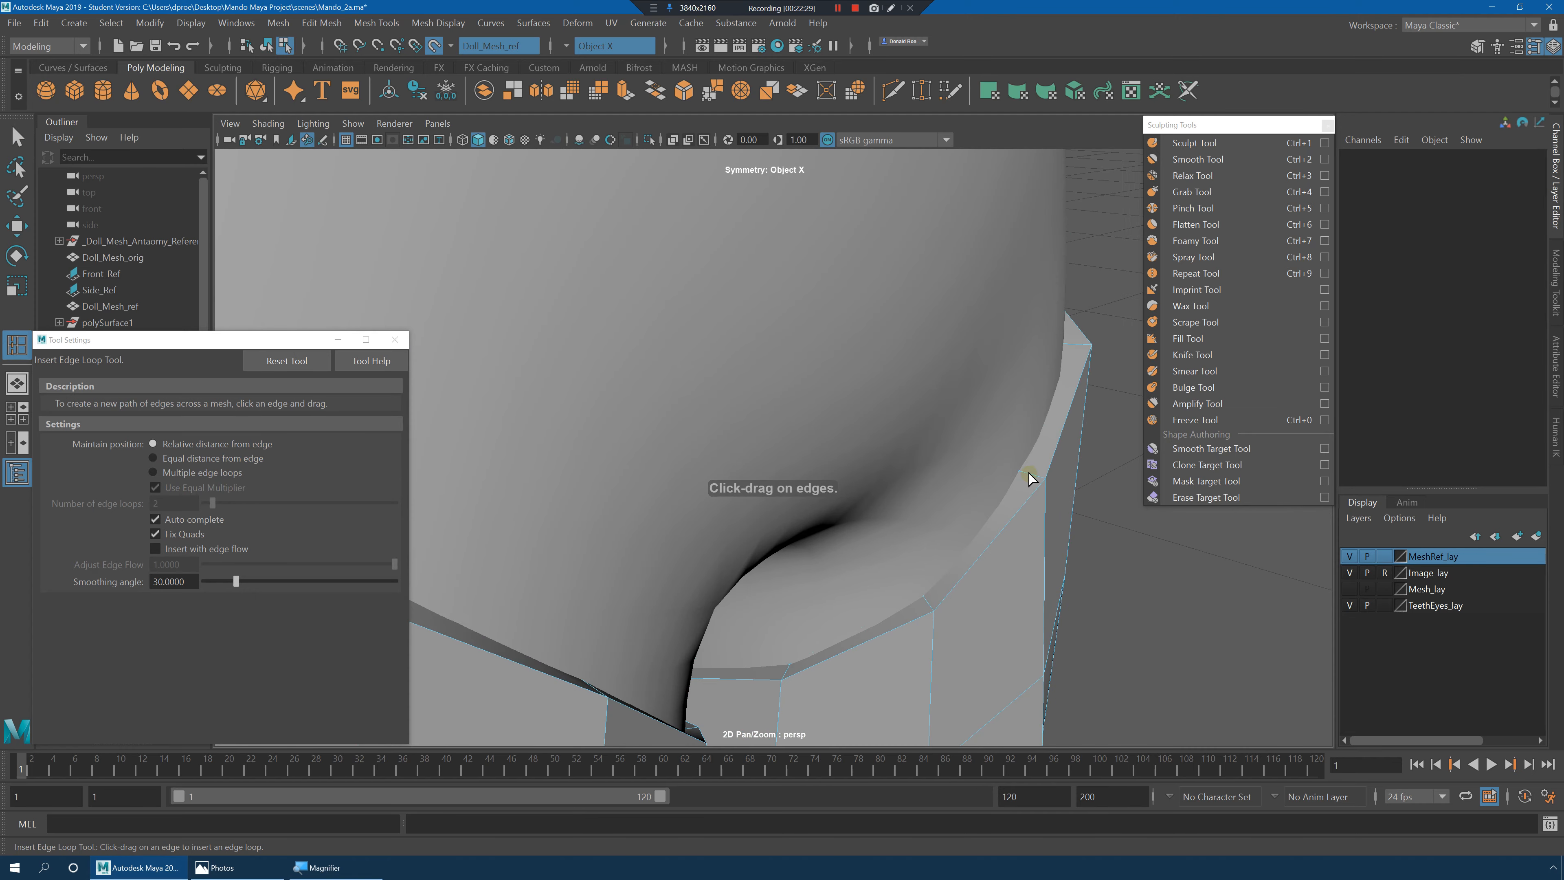
left_click(1013, 474)
left_click_drag(1020, 480, 1042, 479)
Insert supporting edge loops along the lower rims of the thigh pieces above the knees.
right_click_drag(1048, 486, 1068, 527, "alt")
left_click_drag(1068, 528, 895, 368, "alt")
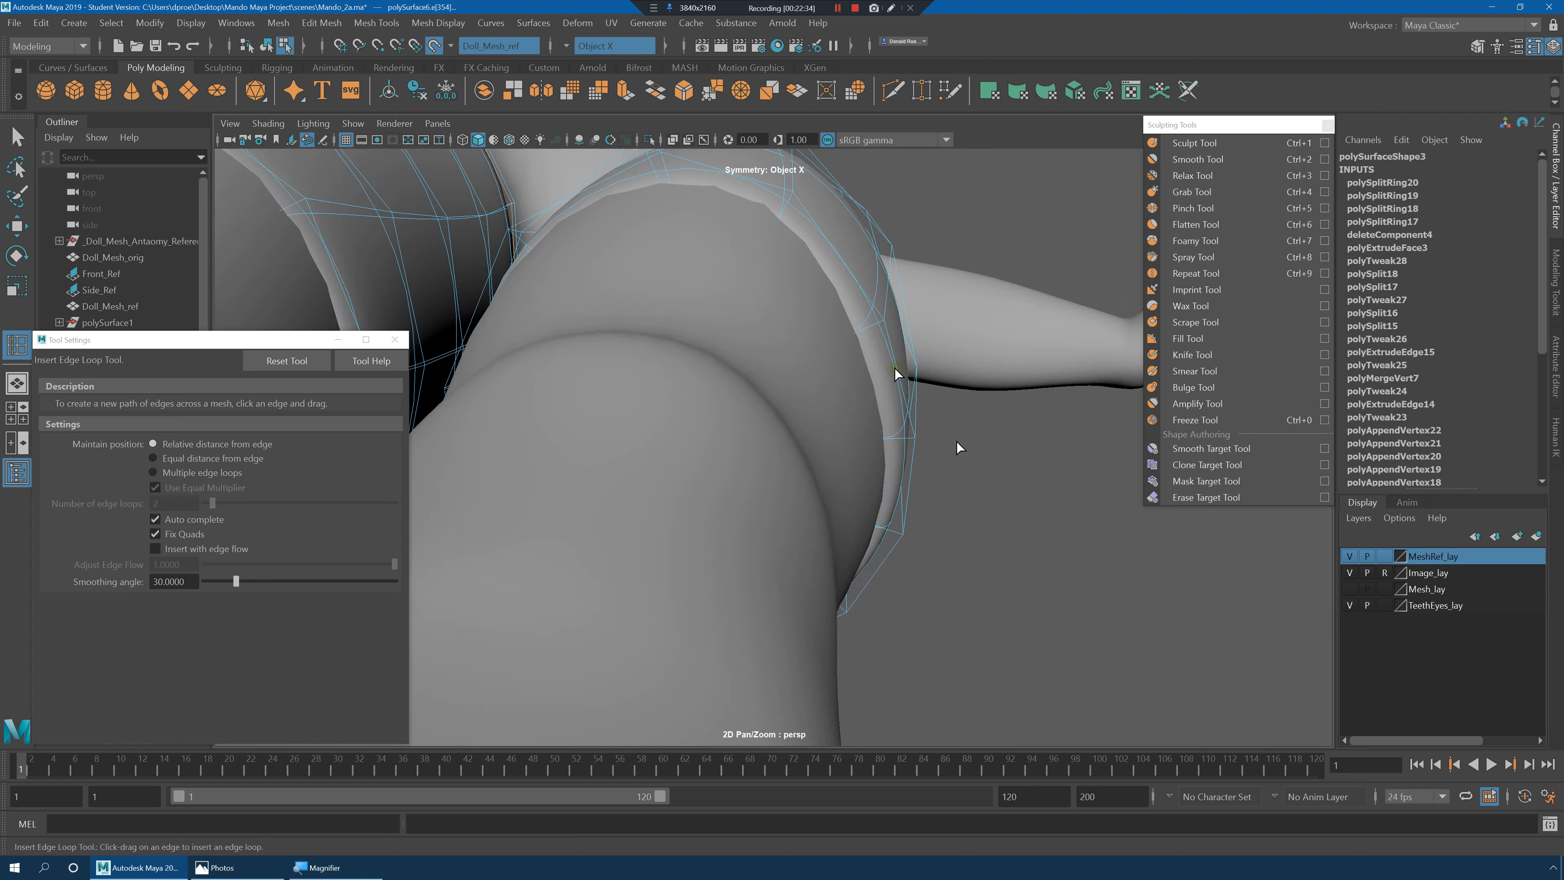
left_click(792, 194)
mouse_move(785, 214)
left_mouse_down()
mouse_move(770, 250)
mouse_move(787, 222)
left_mouse_up()
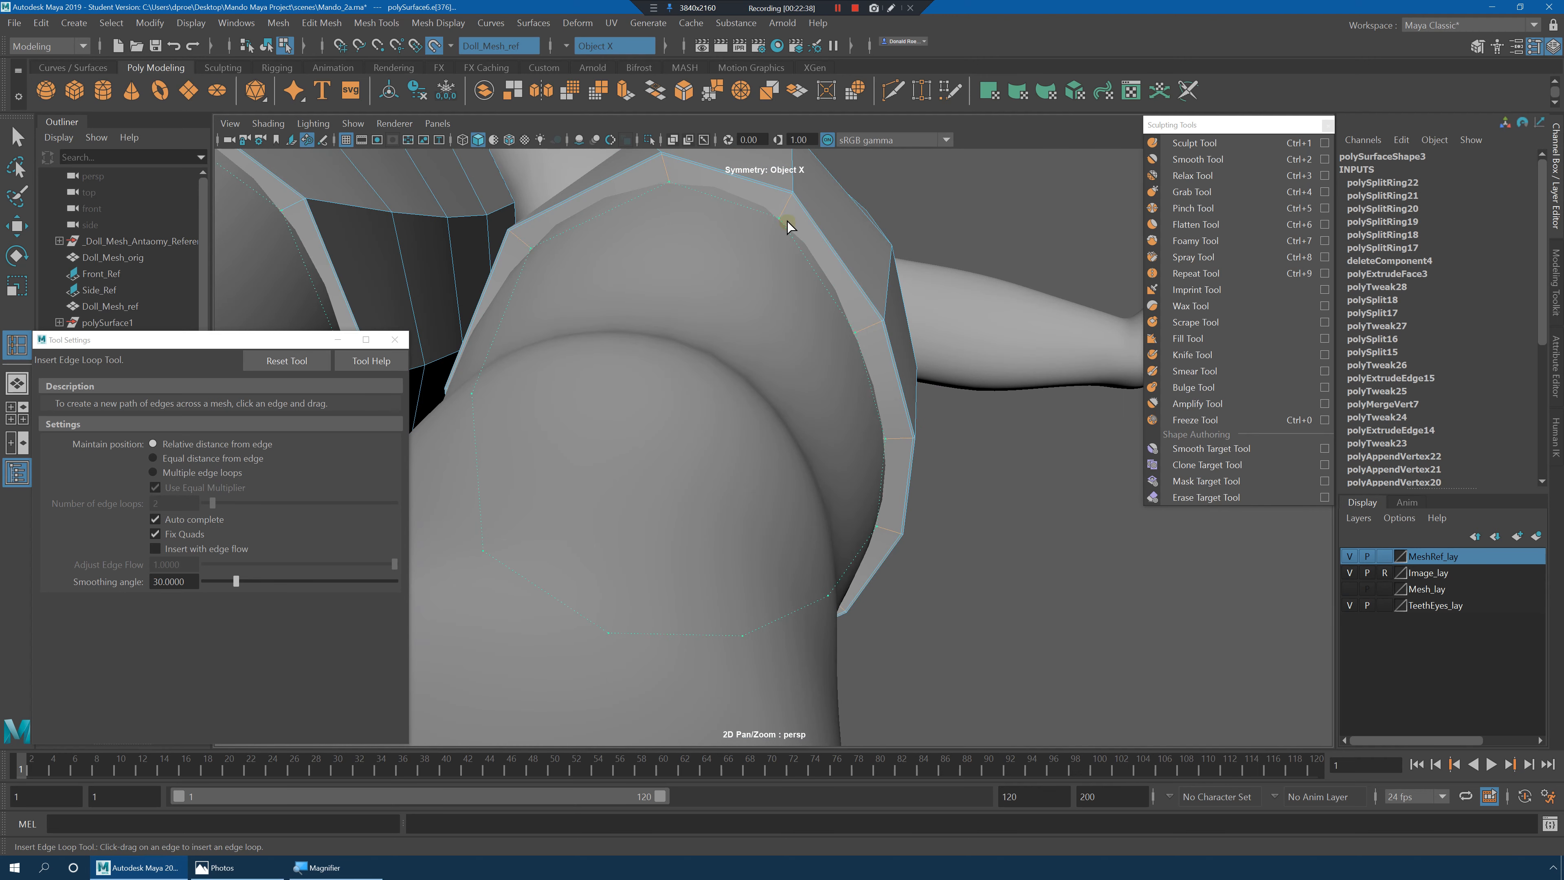
Turn on smooth preview and inspect the sharpened rims of the thigh pieces from the side and back.
key("3")
left_click_drag(870, 297, 863, 353, "alt")
key("q")
right_click_drag(852, 293, 739, 333)
left_click(911, 282)
left_click_drag(739, 332, 874, 385, "alt")
right_click_drag(953, 391, 875, 370, "alt")
middle_click_drag(875, 370, 918, 439, "alt")
left_click_drag(918, 445, 874, 442, "alt")
right_click_drag(823, 454, 920, 542, "alt")
middle_click_drag(920, 542, 1002, 405, "alt")
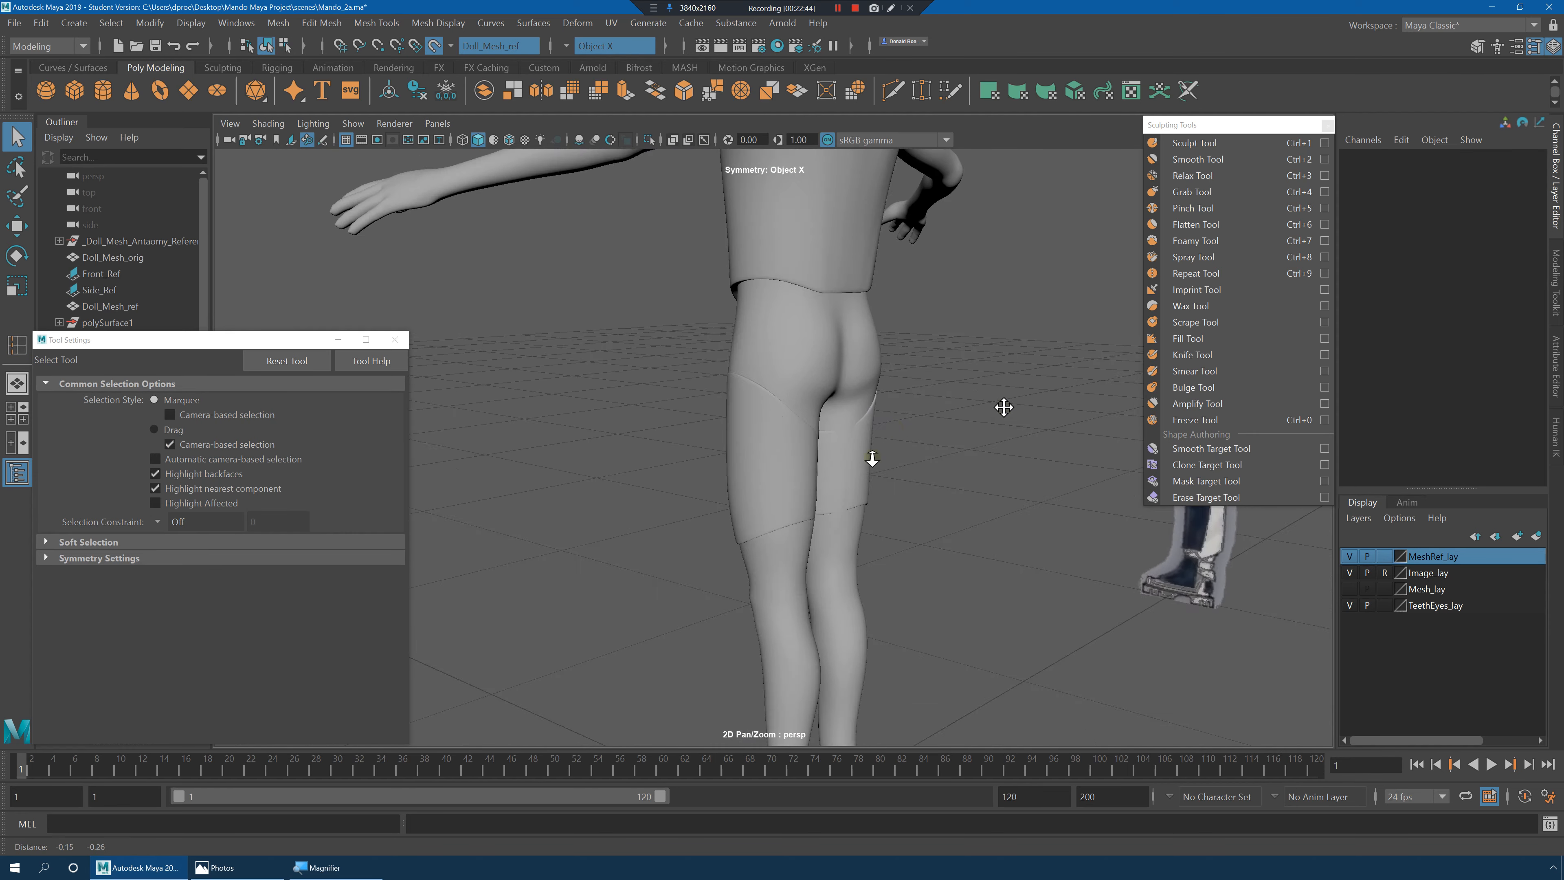
right_click_drag(873, 457, 924, 487, "alt")
left_click_drag(924, 487, 901, 513, "alt")
right_click_drag(901, 513, 991, 530, "alt")
Show the thigh pieces unsmoothed and insert a vertical edge loop down the back of each thigh.
left_click(733, 498)
key("1")
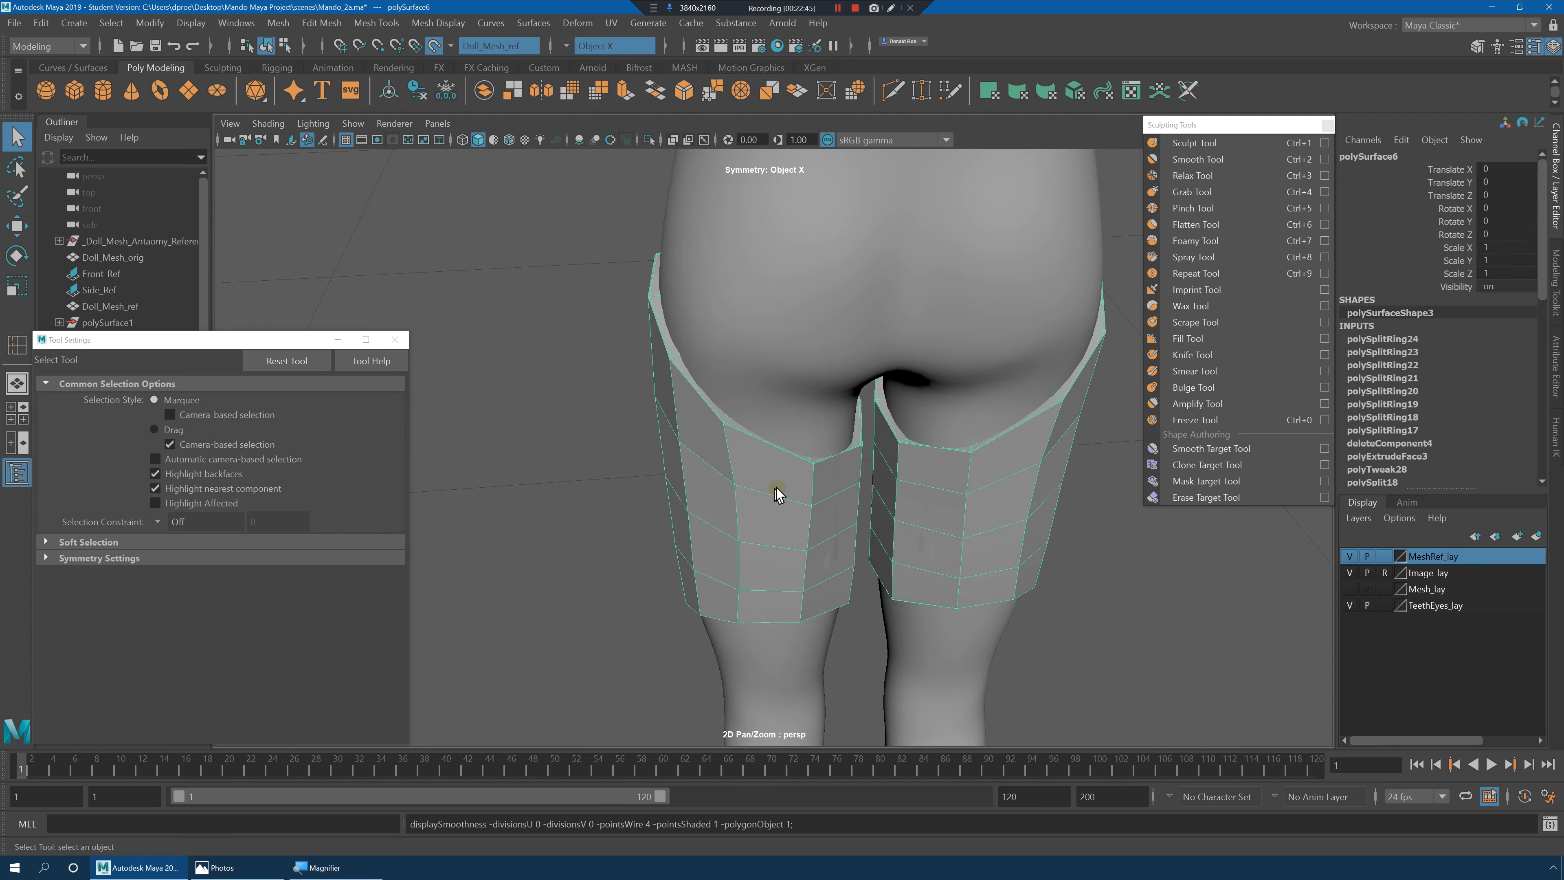
key("r")
left_click_drag(807, 483, 962, 473, "alt")
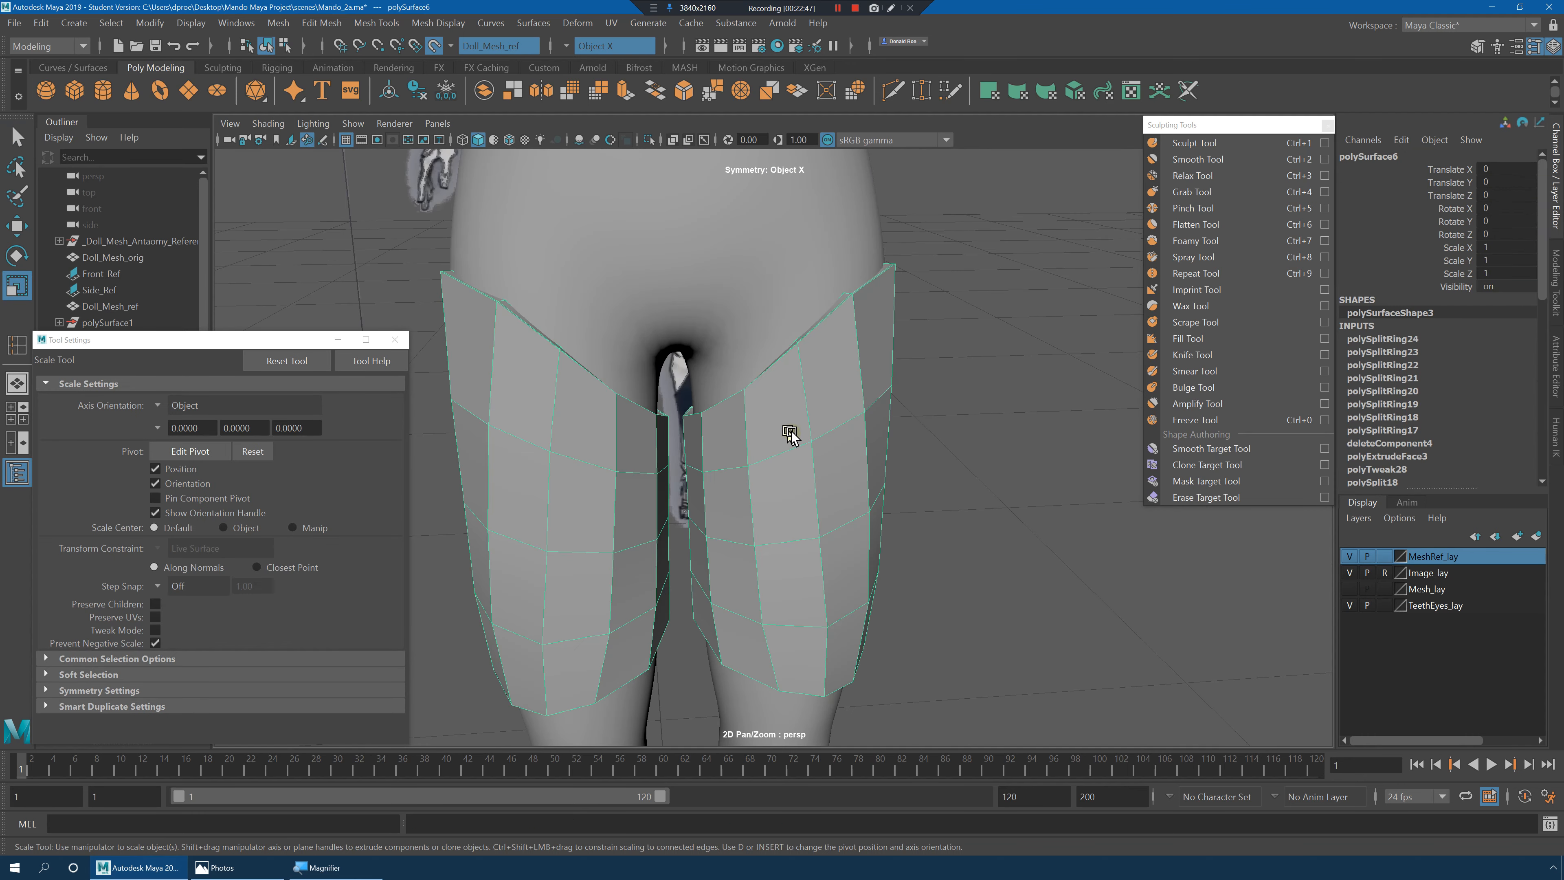
left_click_drag(790, 435, 983, 385, "alt")
key("2")
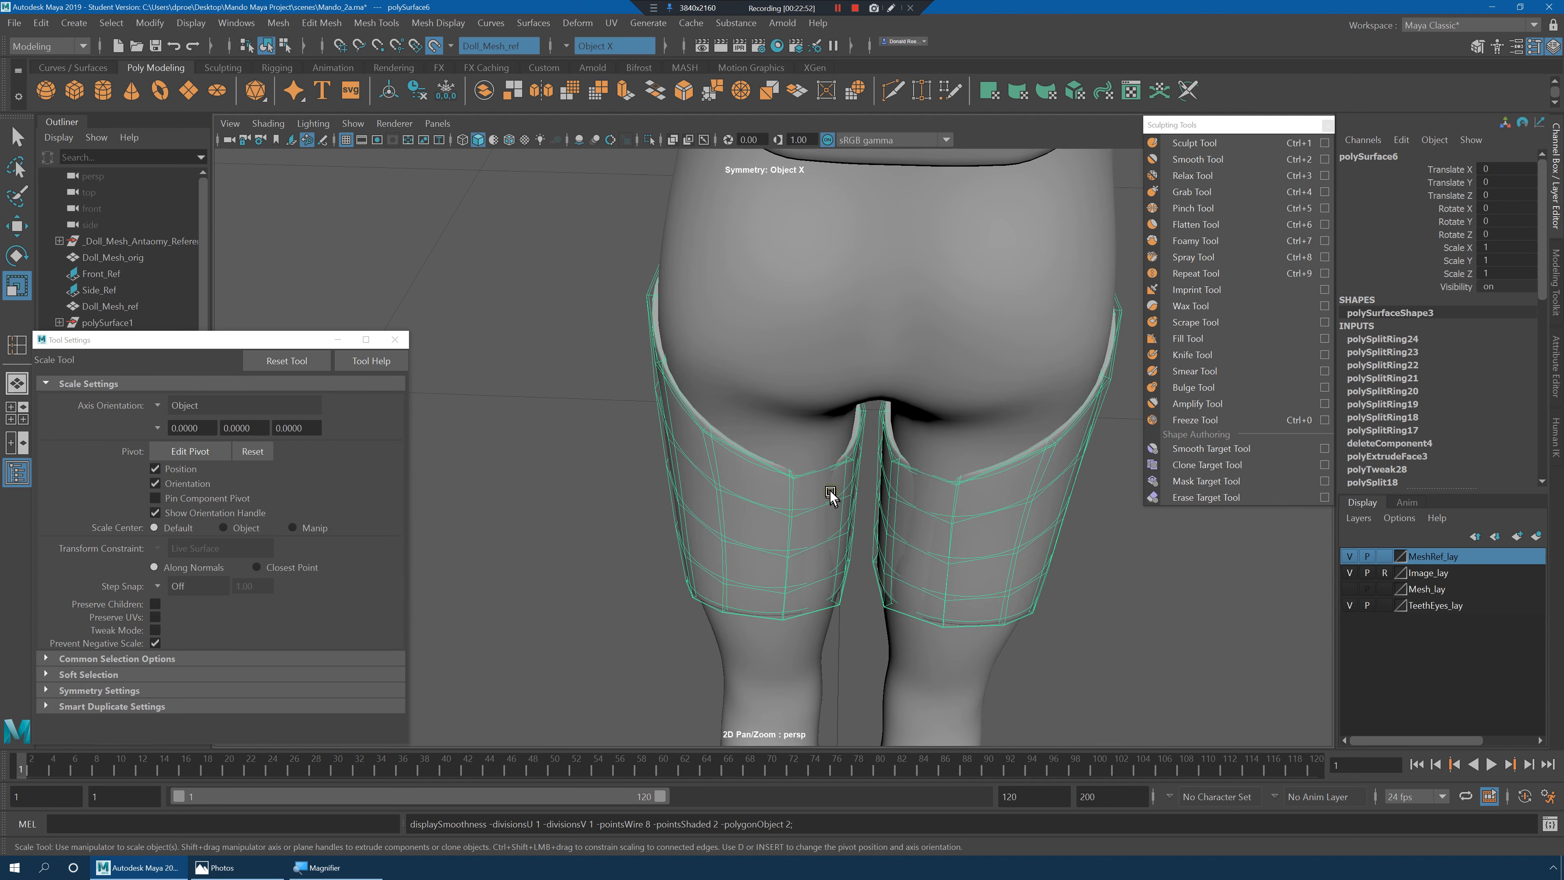
key("1")
right_click_drag(751, 426, 825, 401)
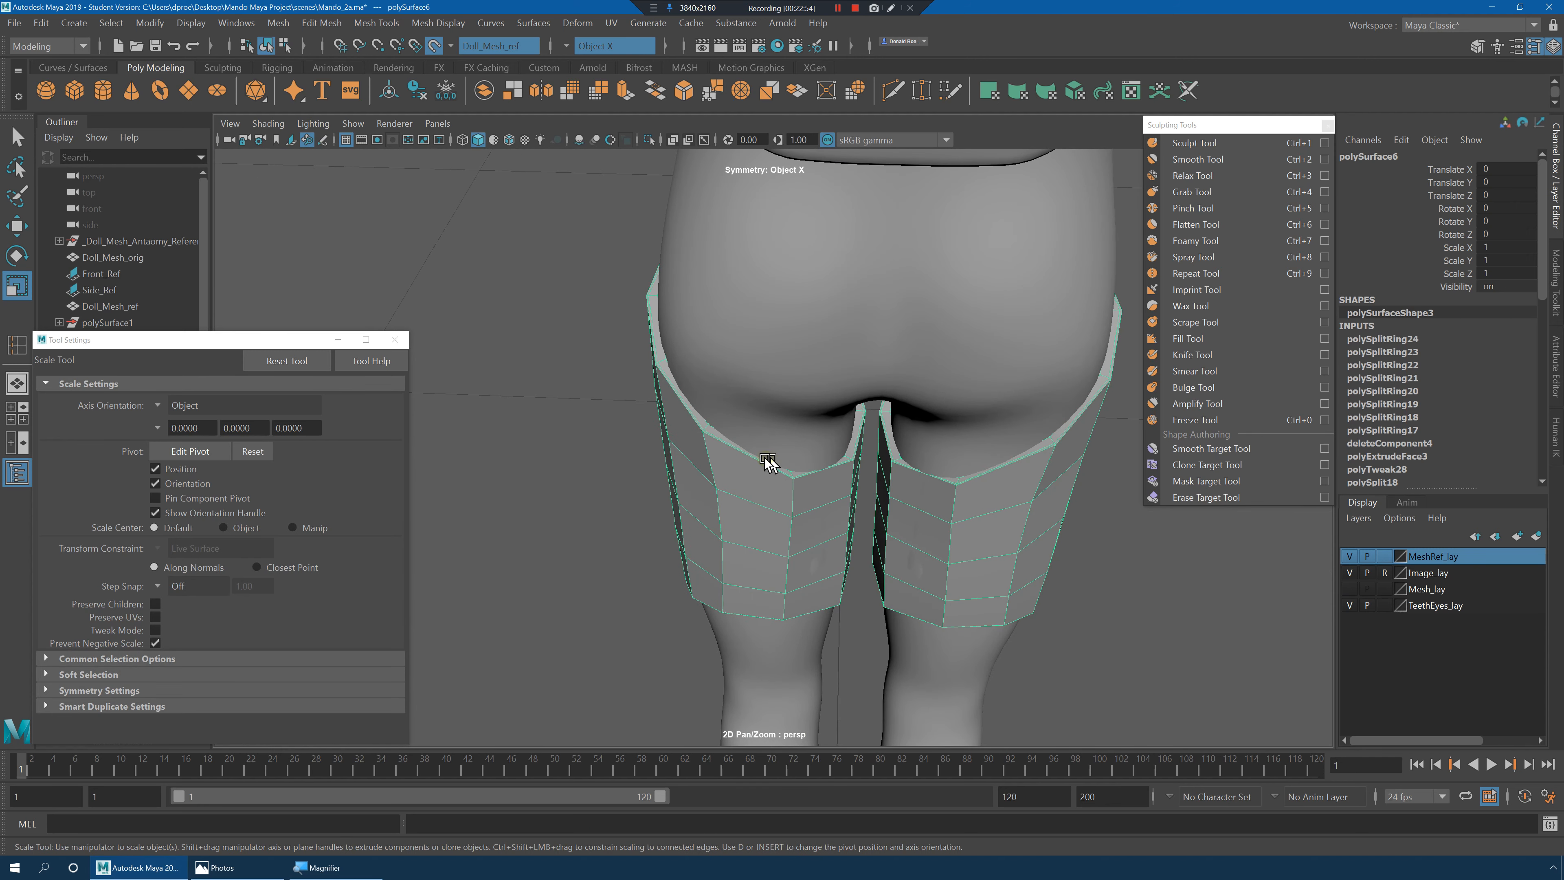
right_click_drag(736, 481, 757, 462, "shift")
left_click_drag(756, 462, 749, 460)
Undo the distorting edge loop move, turn off the live surface and shift the new loop slightly backward, away from the thighs.
key("w")
left_click_drag(781, 536, 831, 544, "alt")
left_click_drag(977, 462, 981, 466)
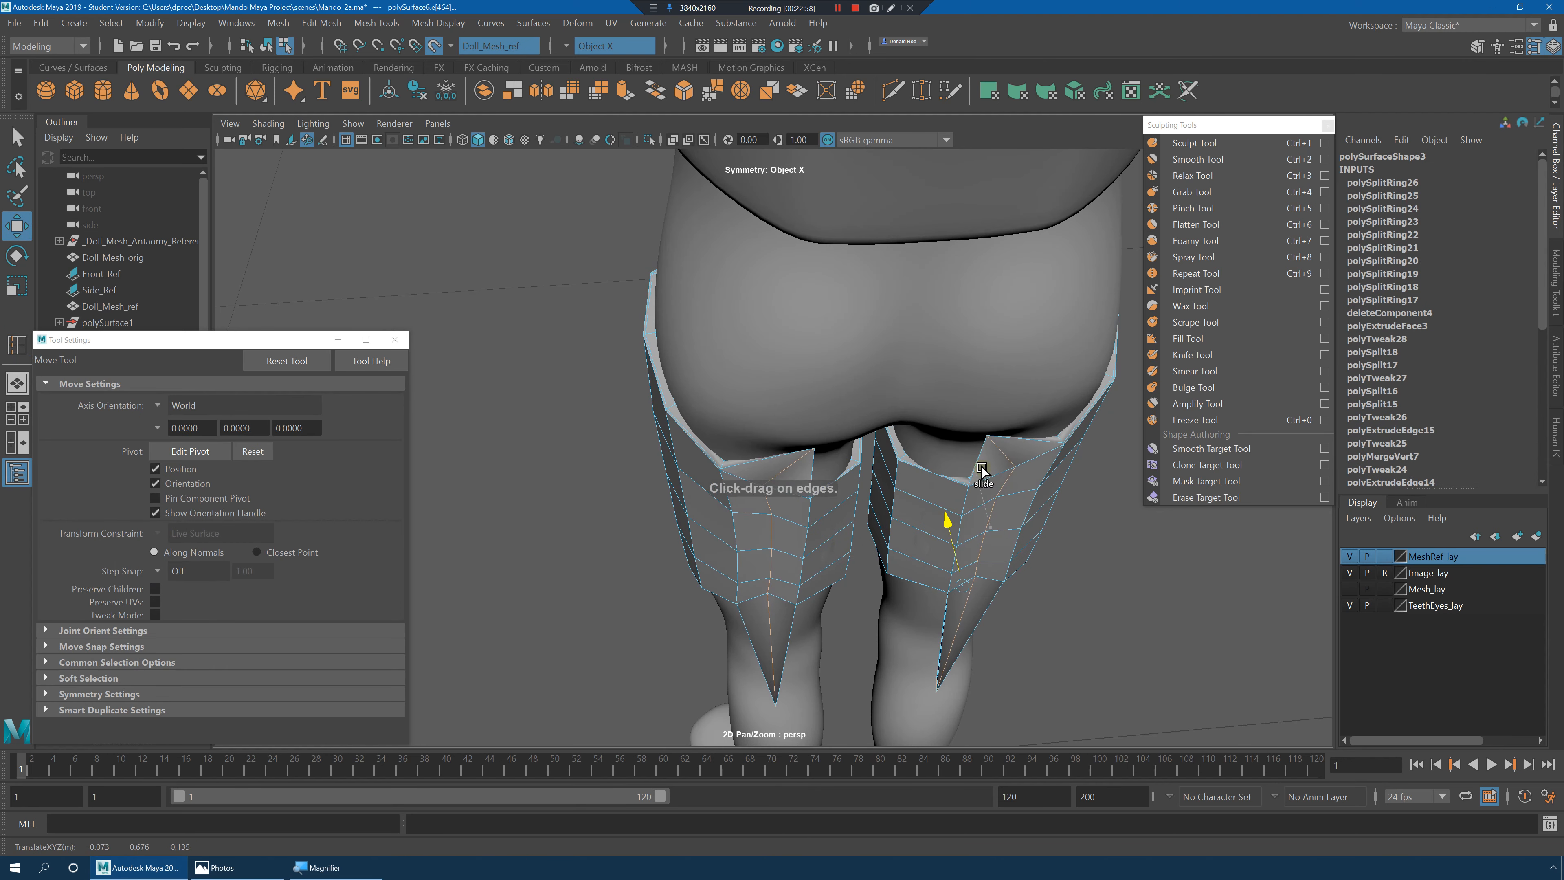
key("ctrl+z")
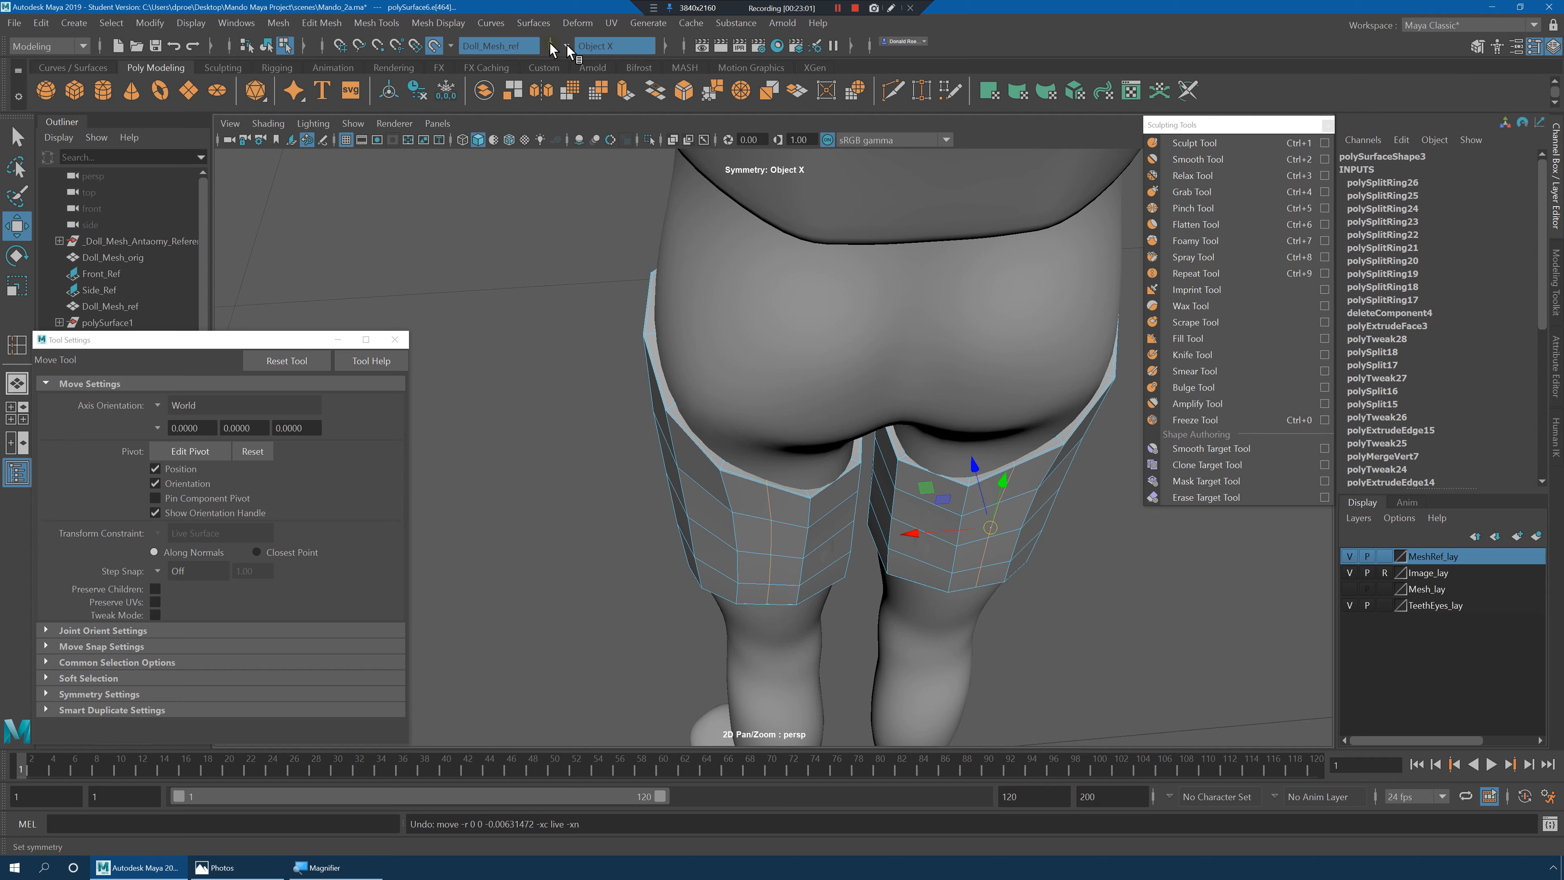
left_click(435, 46)
left_click_drag(979, 467, 981, 476)
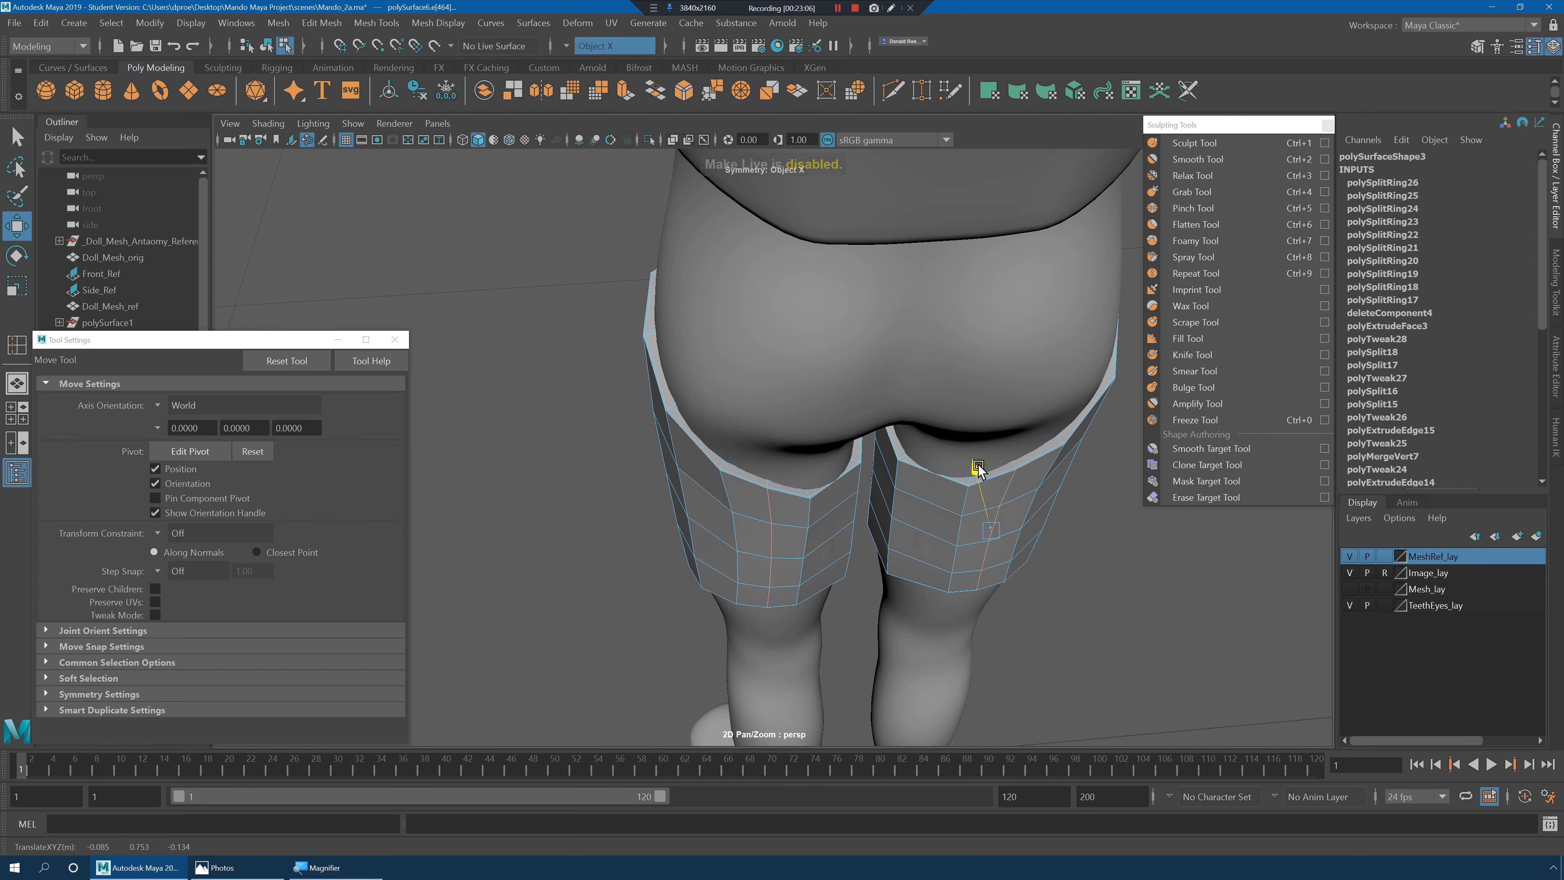
Insert another vertical edge loop on the inner back of each thigh piece and move it slightly outward.
right_click_drag(928, 493, 853, 500)
left_click(924, 482)
key("w")
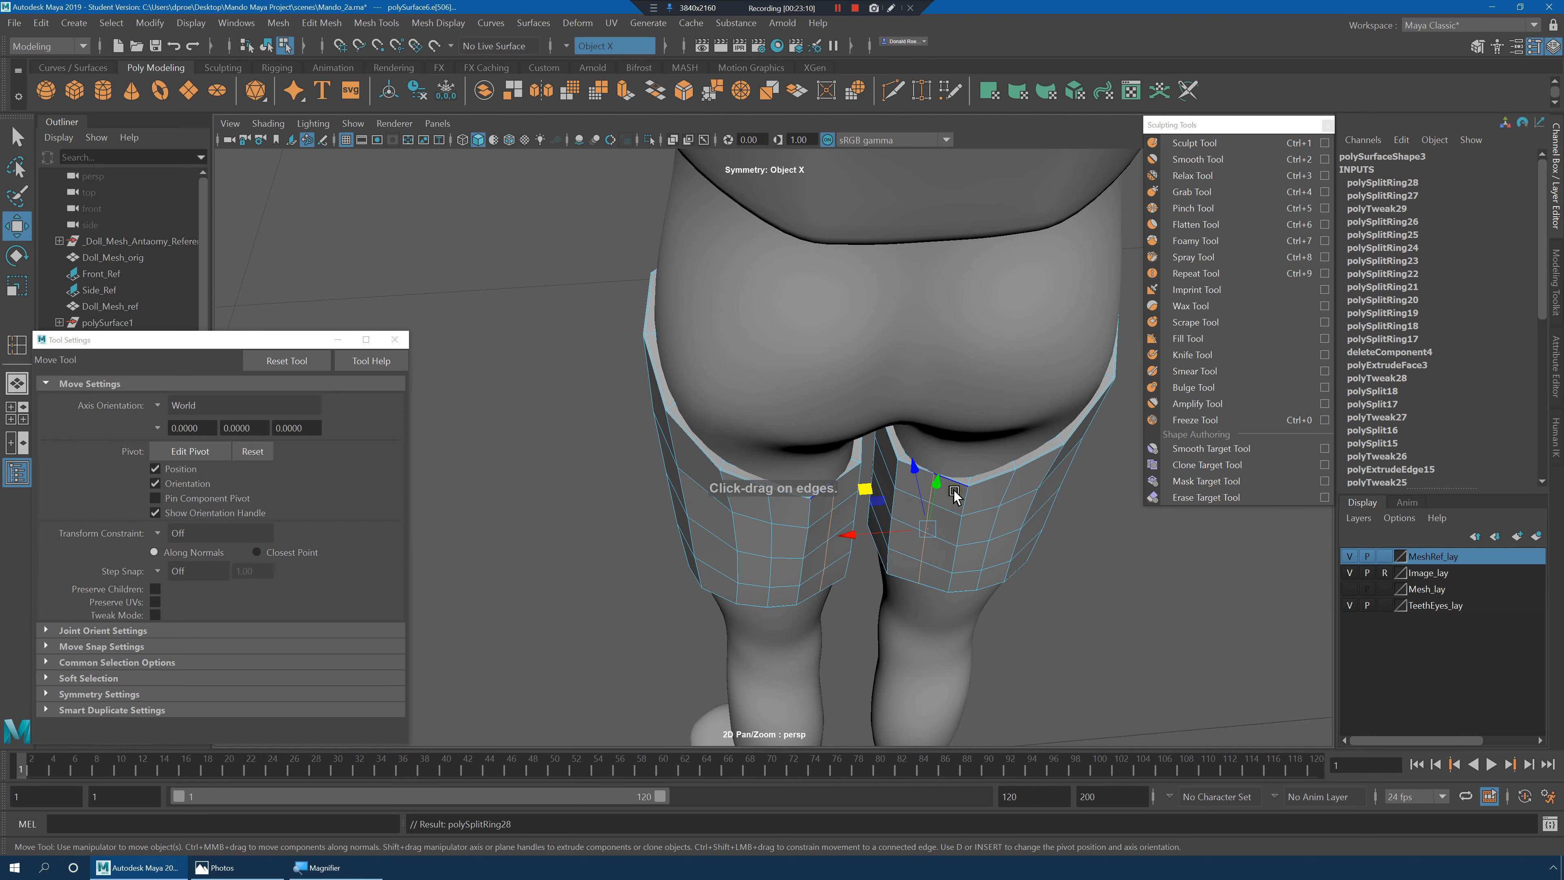
left_click_drag(922, 464, 917, 470)
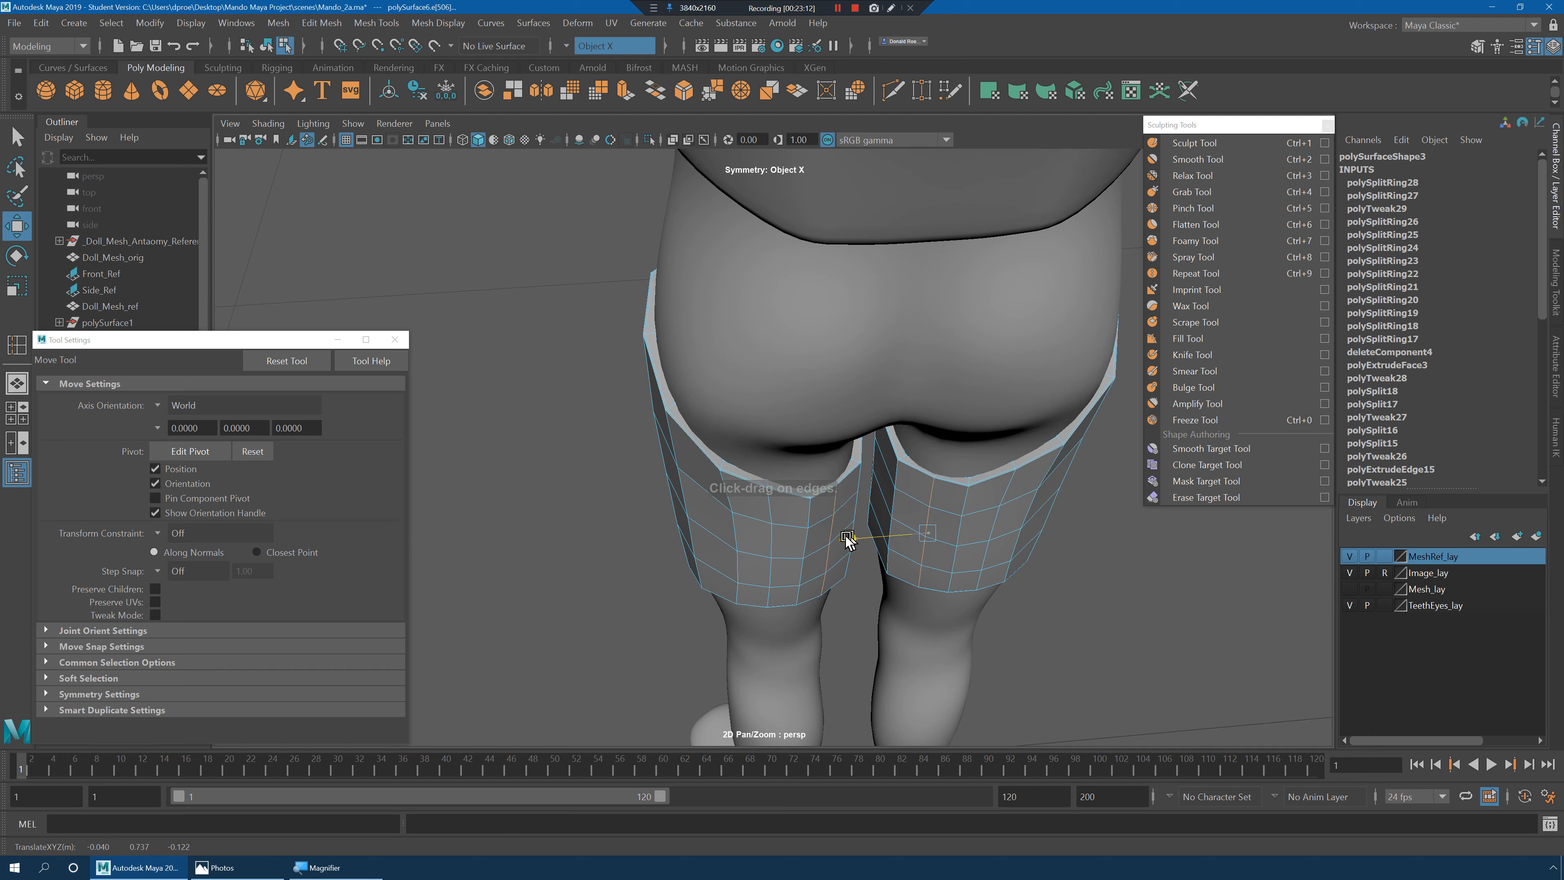
left_click_drag(847, 537, 845, 538)
Refine the position of the vertical edge loops at the back of the thighs under smooth preview.
left_click_drag(922, 493, 977, 507, "alt")
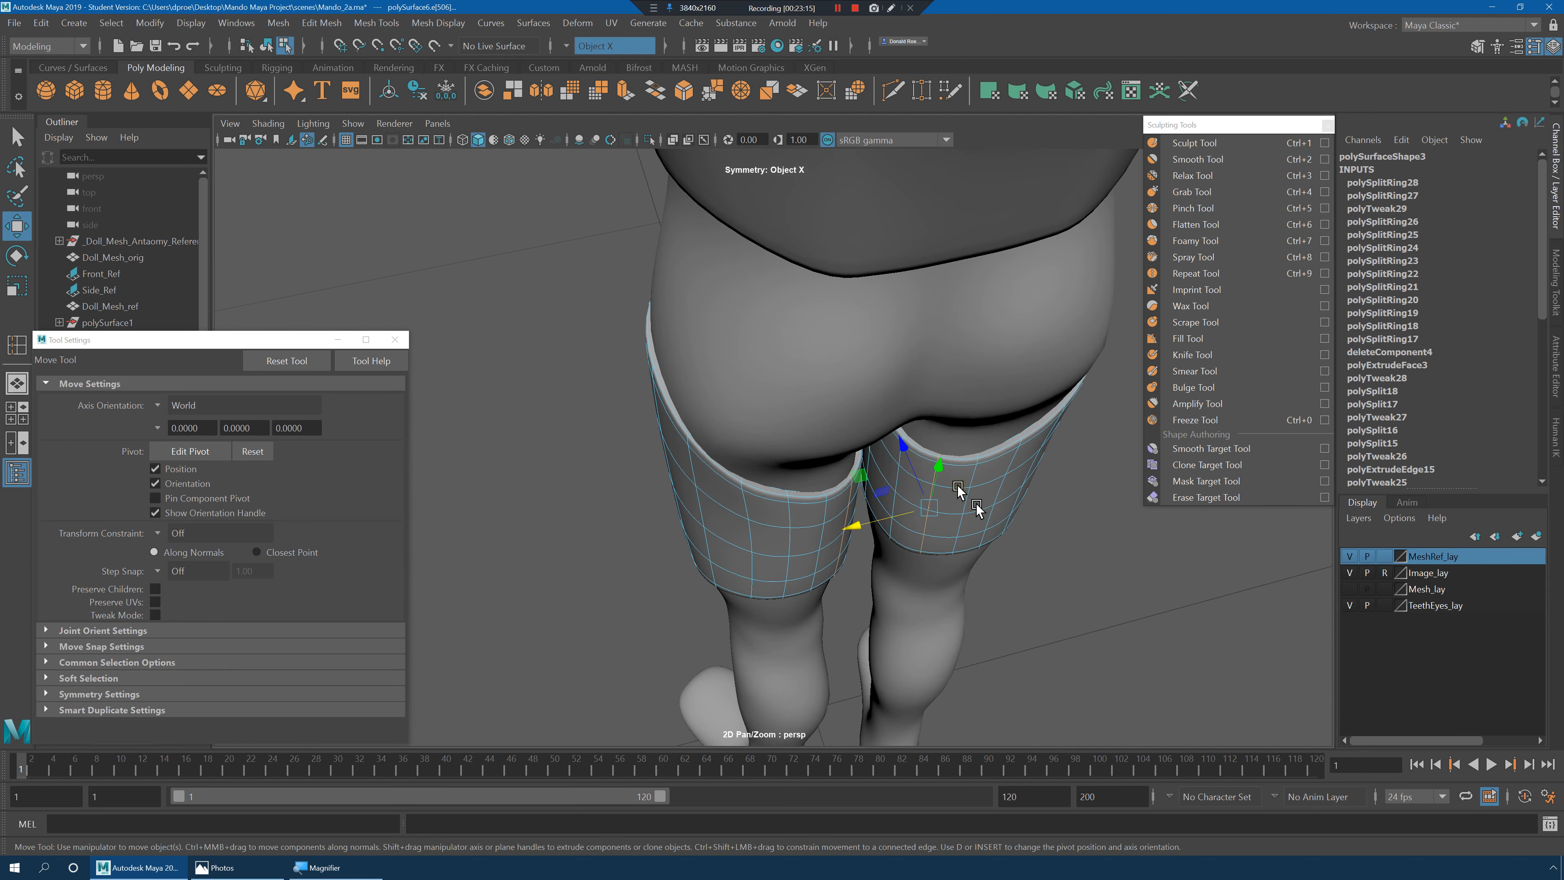
left_click_drag(900, 444, 935, 448)
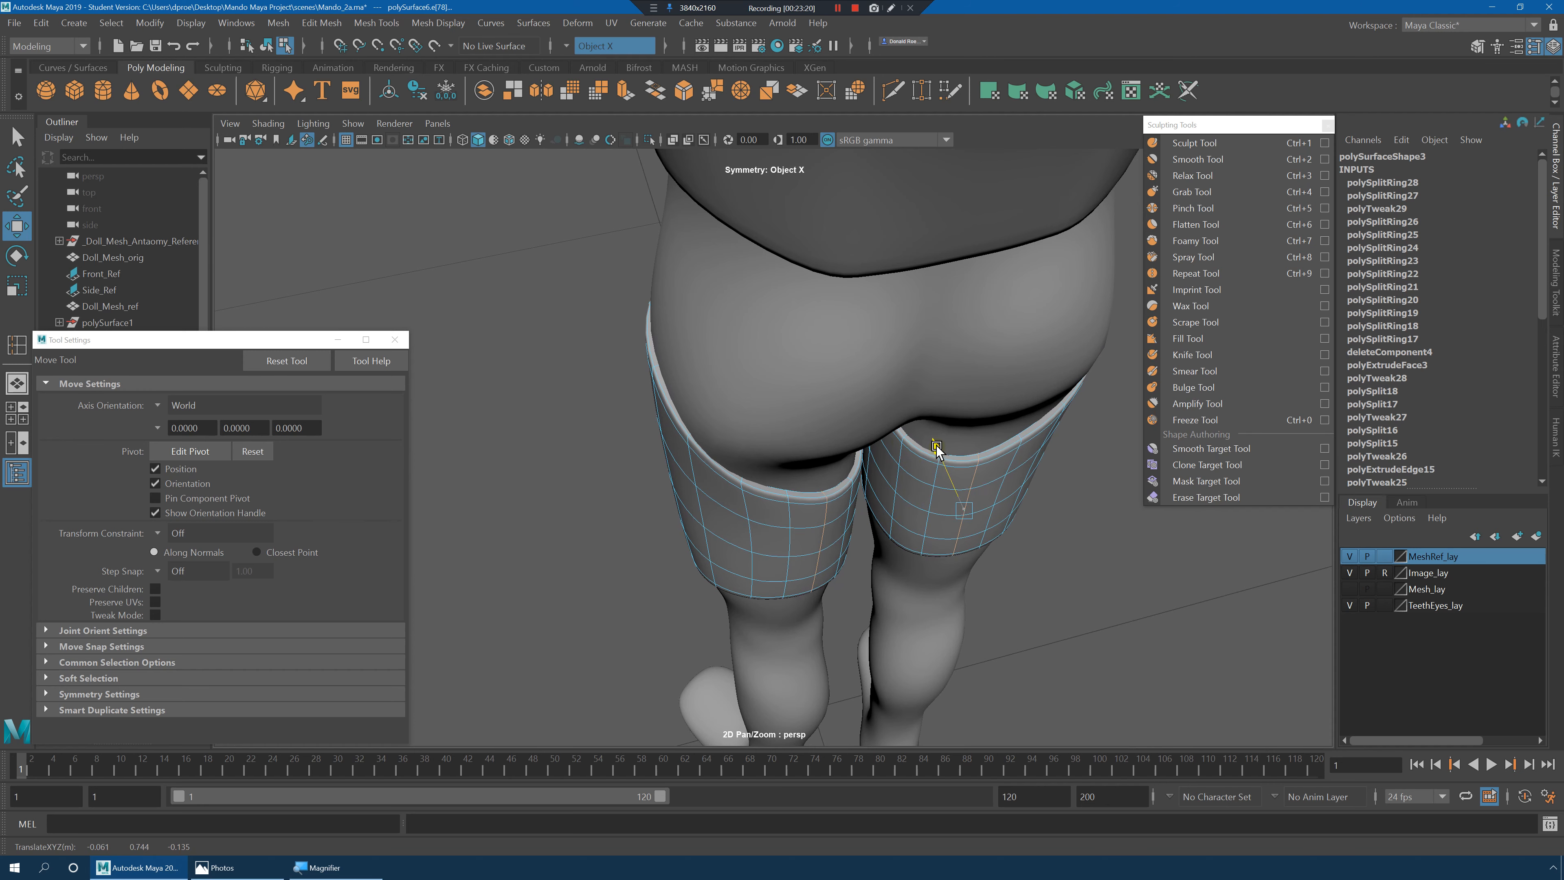
left_click_drag(982, 444, 818, 401)
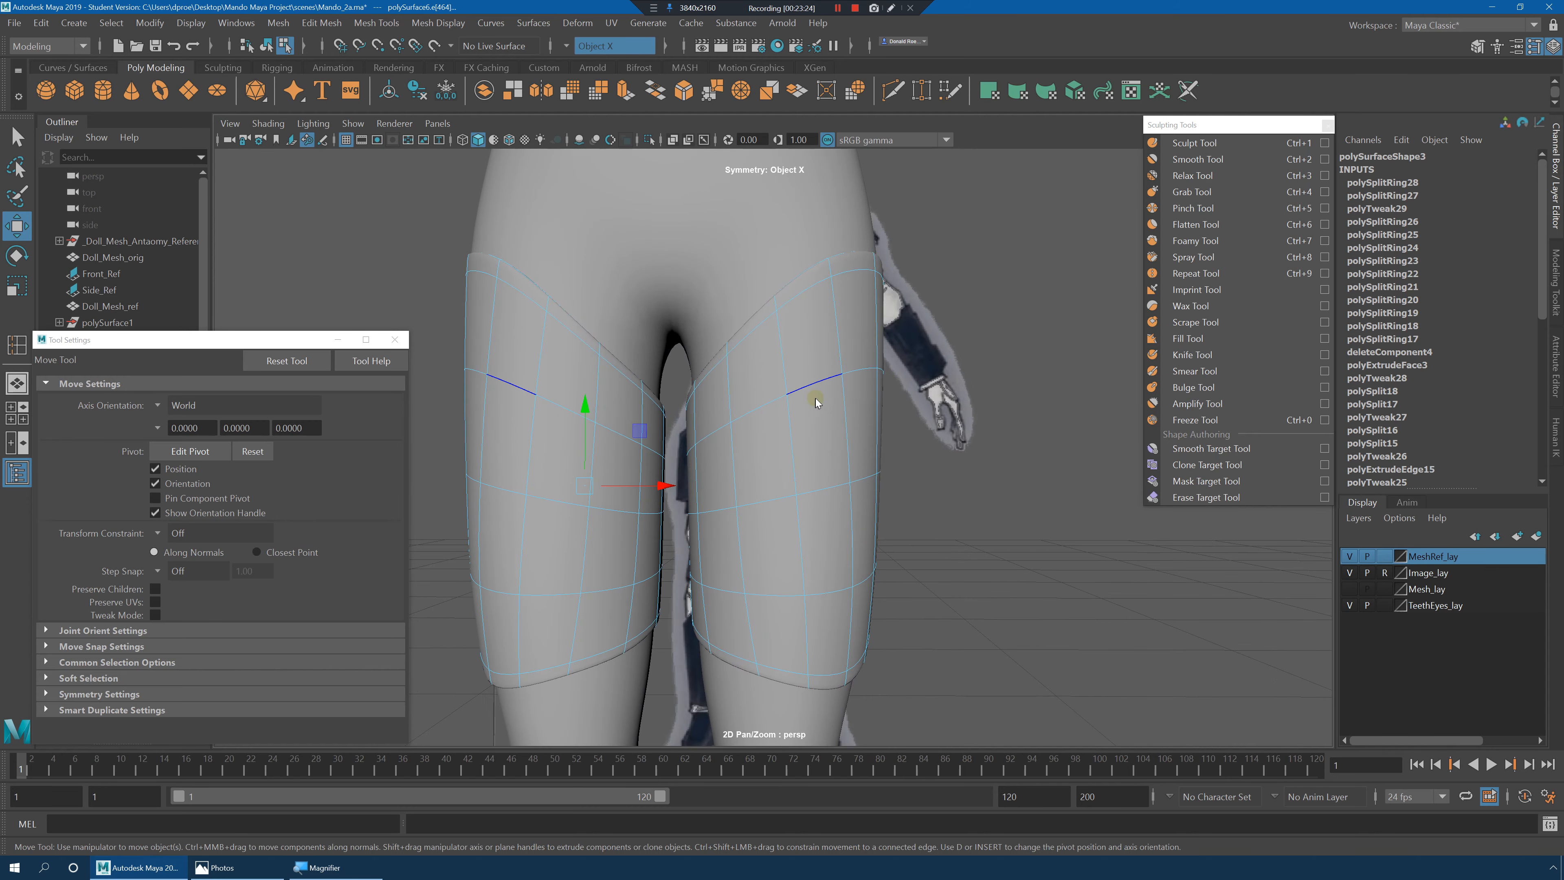
Return to object mode, deselect the thigh pieces and examine their smoothed shape around the hips and legs.
right_click_drag(816, 403, 904, 374)
left_click(1022, 506)
scroll(997, 503, "down", 6)
left_click_drag(978, 500, 943, 513, "alt")
scroll(817, 499, "up", 5)
scroll(900, 519, "up", 6)
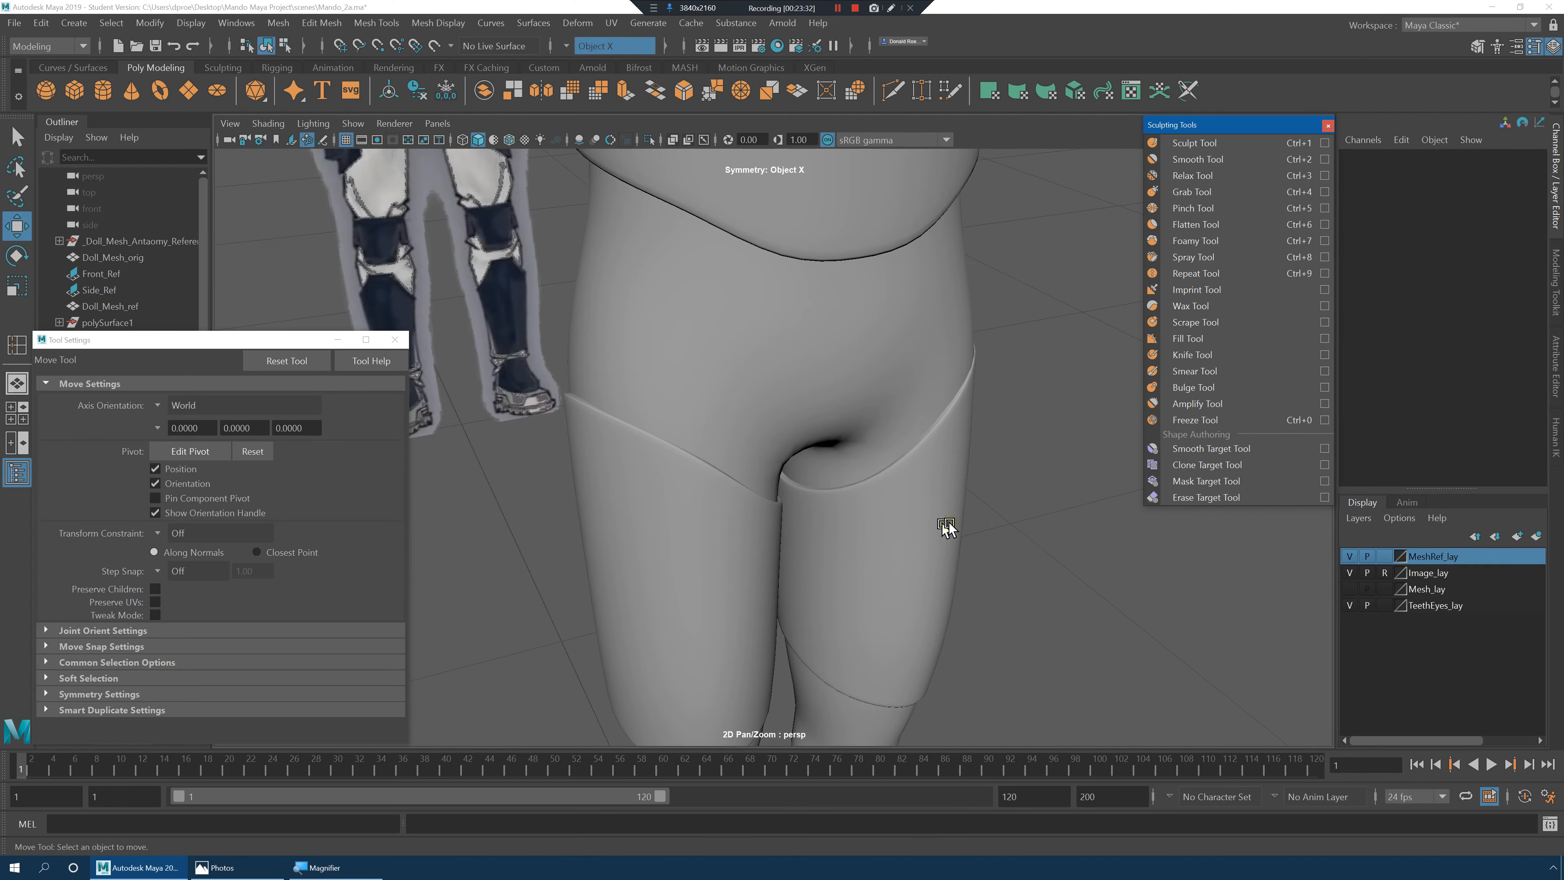
scroll(943, 514, "down", 5)
middle_click_drag(837, 543, 825, 478, "alt")
left_click_drag(911, 513, 917, 503, "alt")
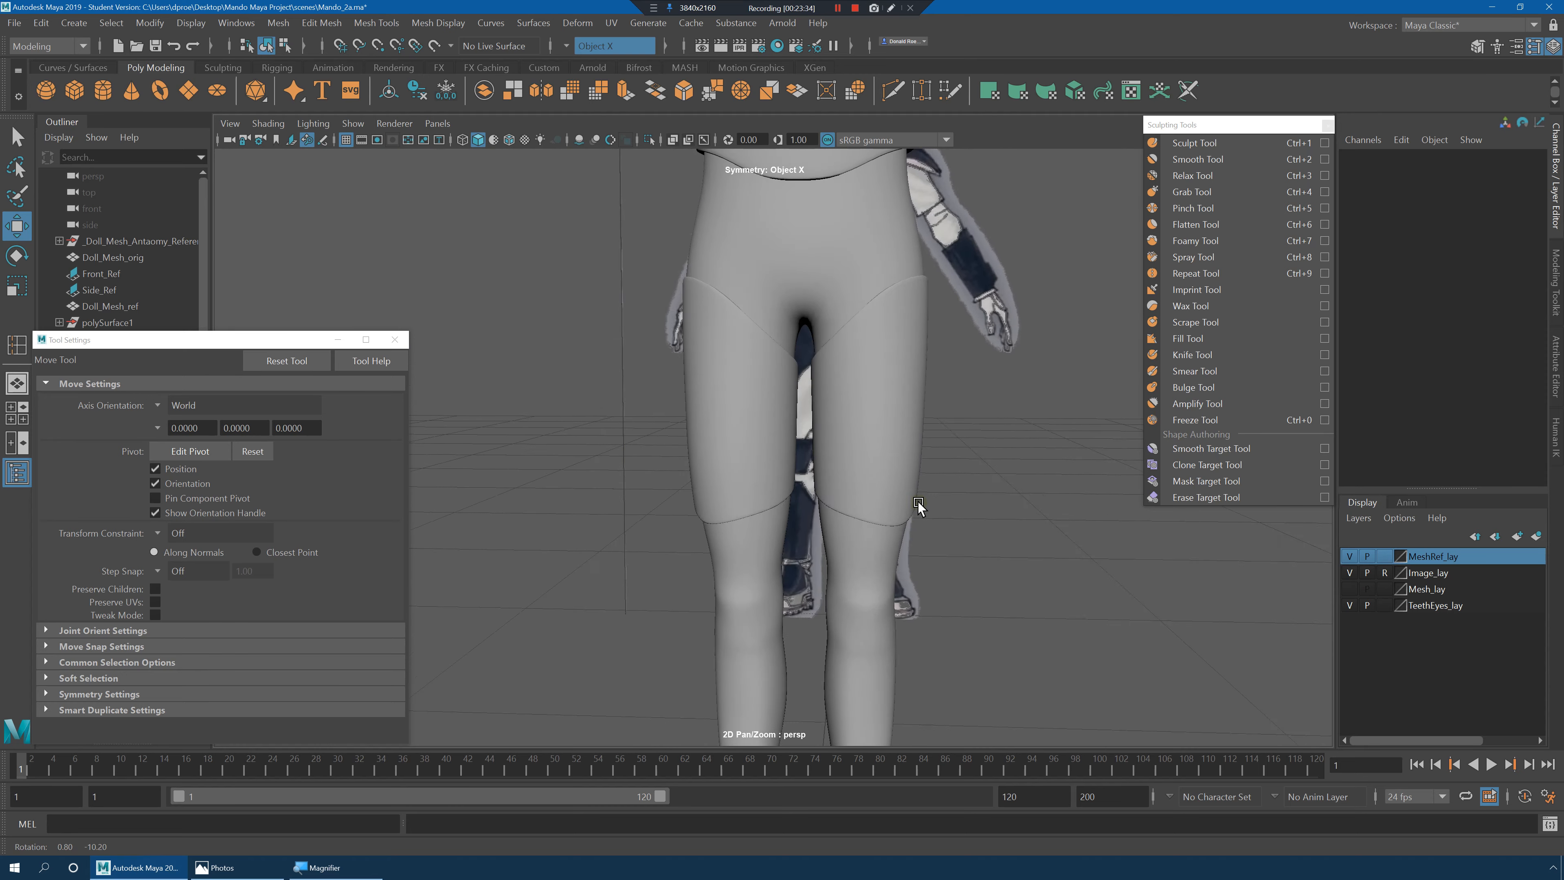
Switch to the Photos reference collage and examine the thigh armour on the heavy infantry Mandalorian up close before returning to Maya.
middle_click_drag(917, 503, 893, 411, "alt")
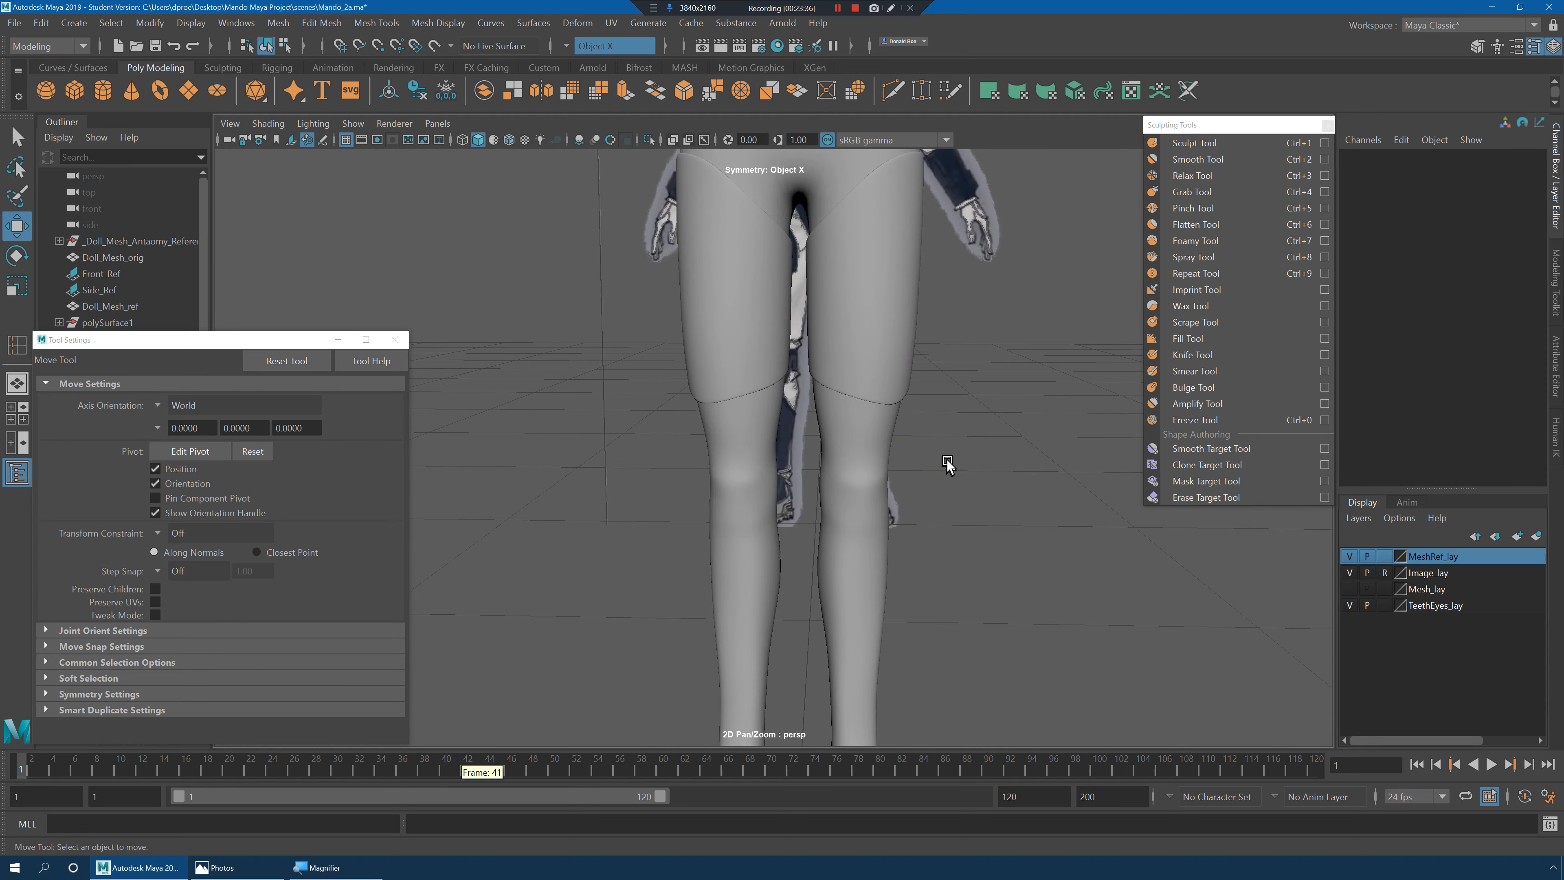
left_click(237, 868)
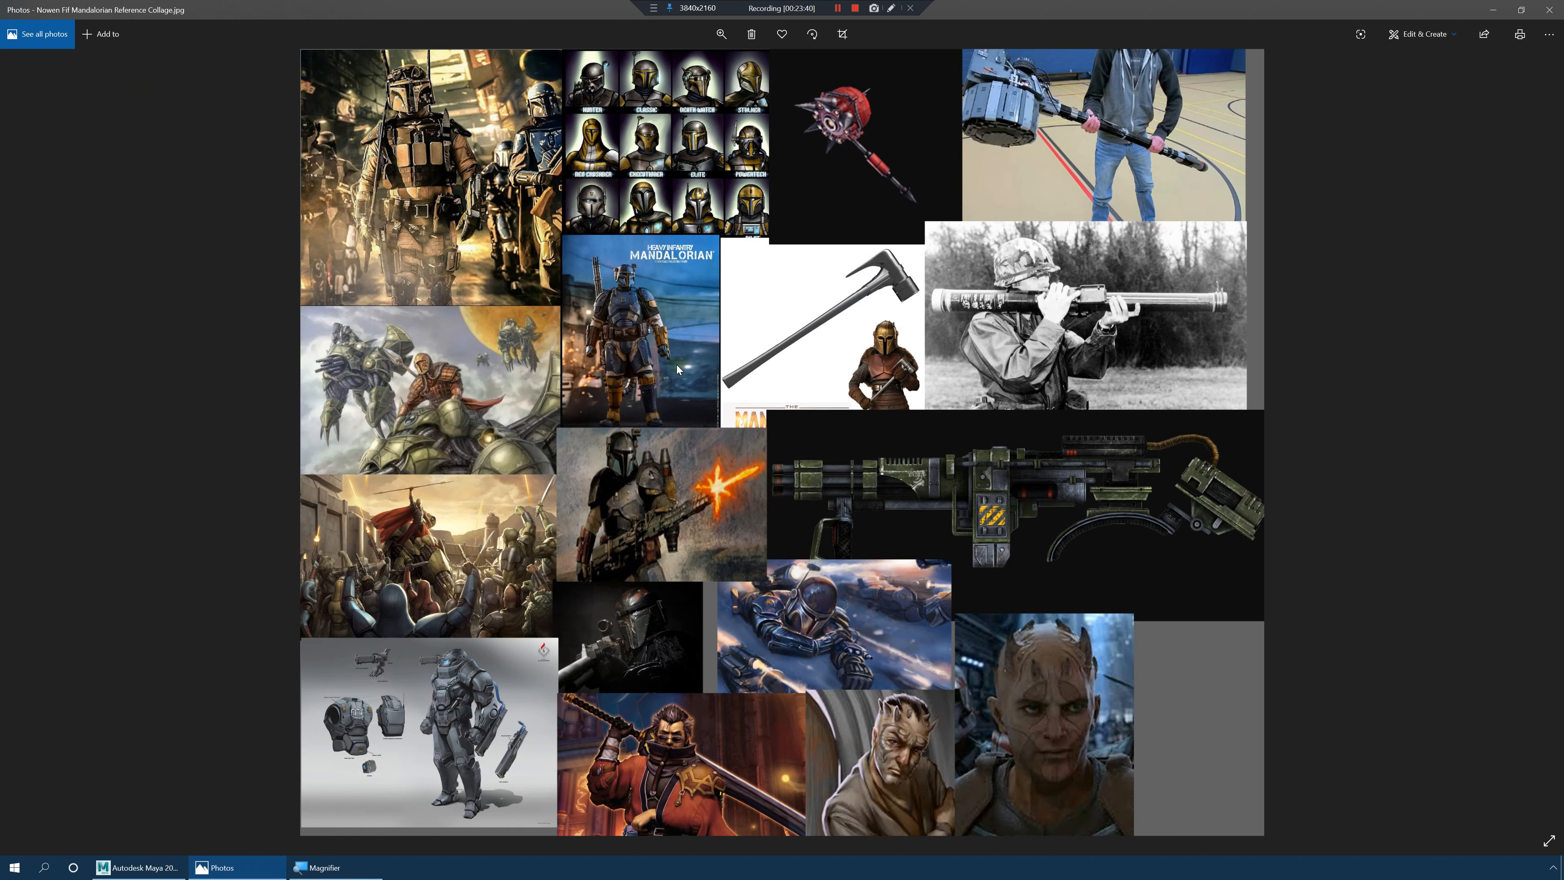
left_click(715, 36)
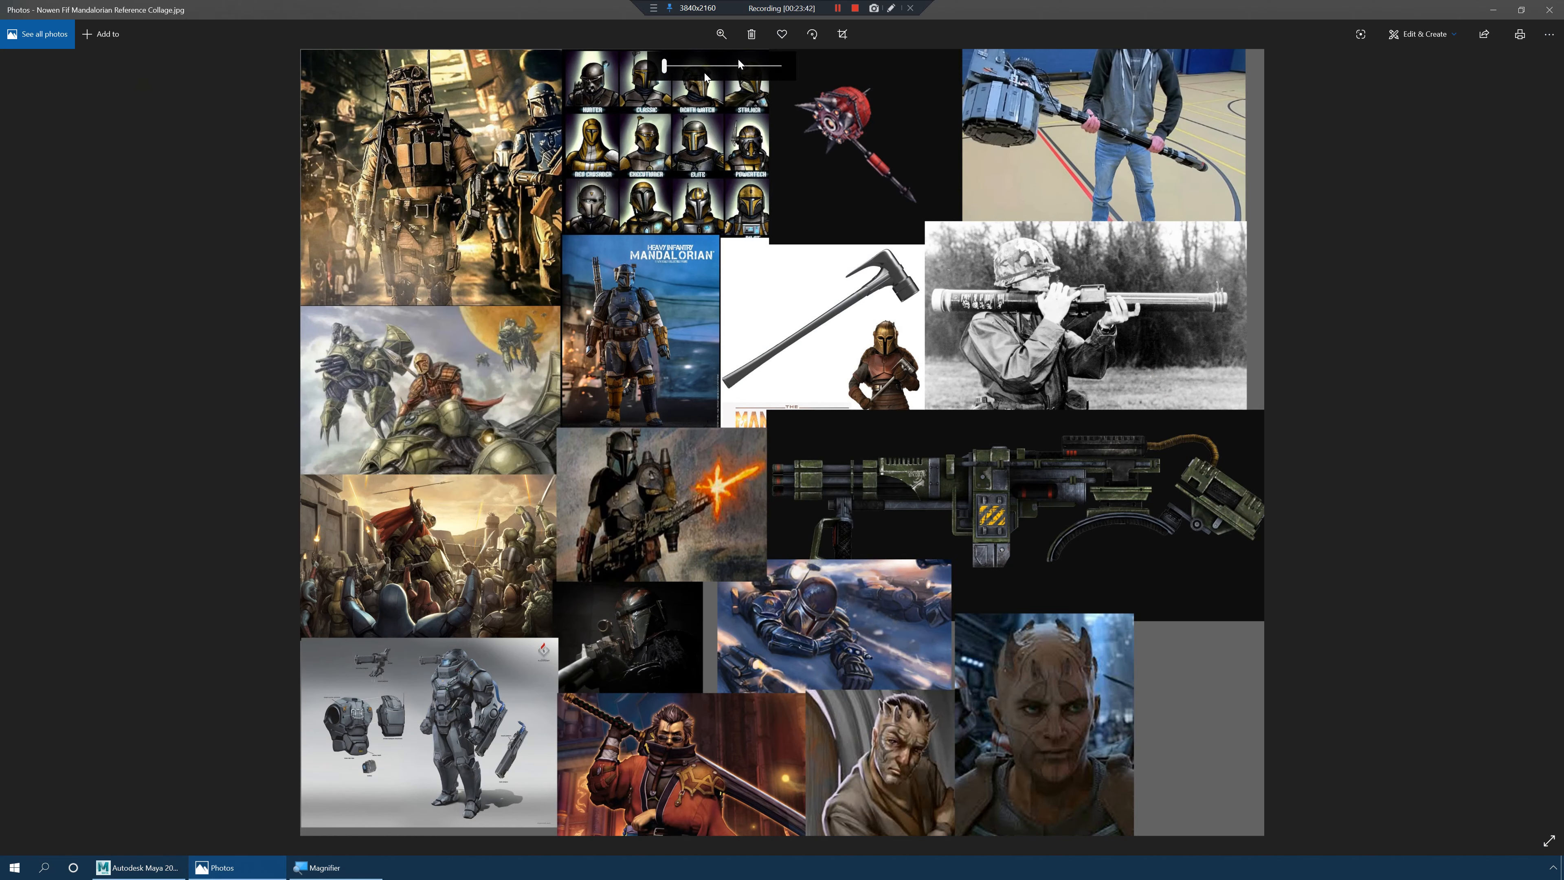
left_click(711, 67)
left_click_drag(443, 304, 663, 438)
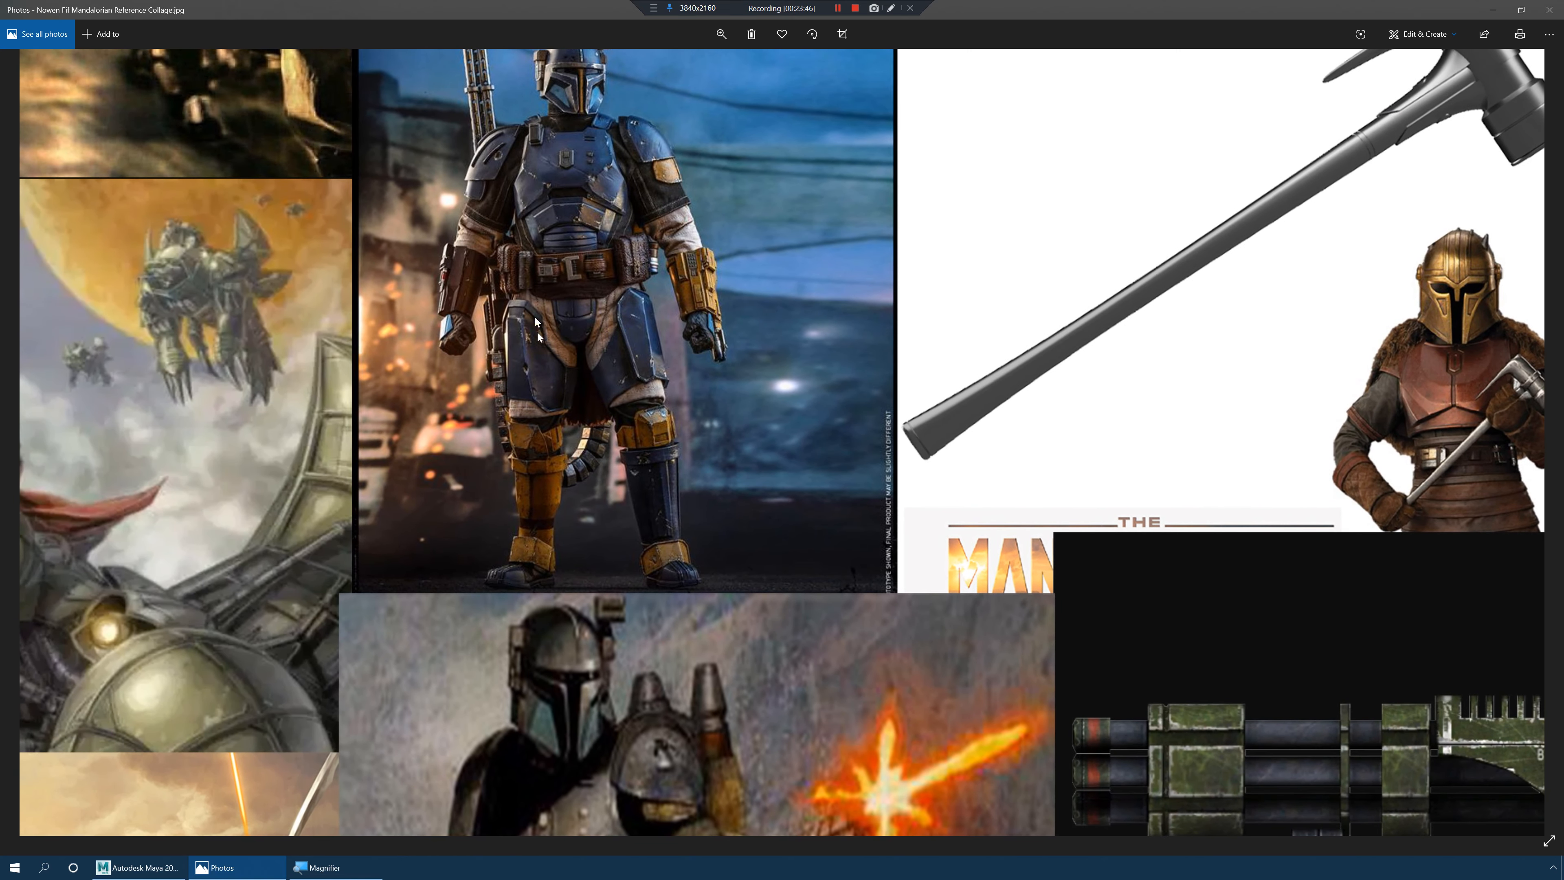
left_click(1484, 12)
Hide the MeshRef_lay layer to expose the rims and interior of the thigh pieces.
left_click(927, 268)
middle_click_drag(927, 269, 924, 527, "alt")
left_click_drag(924, 527, 983, 471, "alt")
right_click_drag(894, 352, 821, 333, "shift")
left_click_drag(850, 351, 927, 337, "alt")
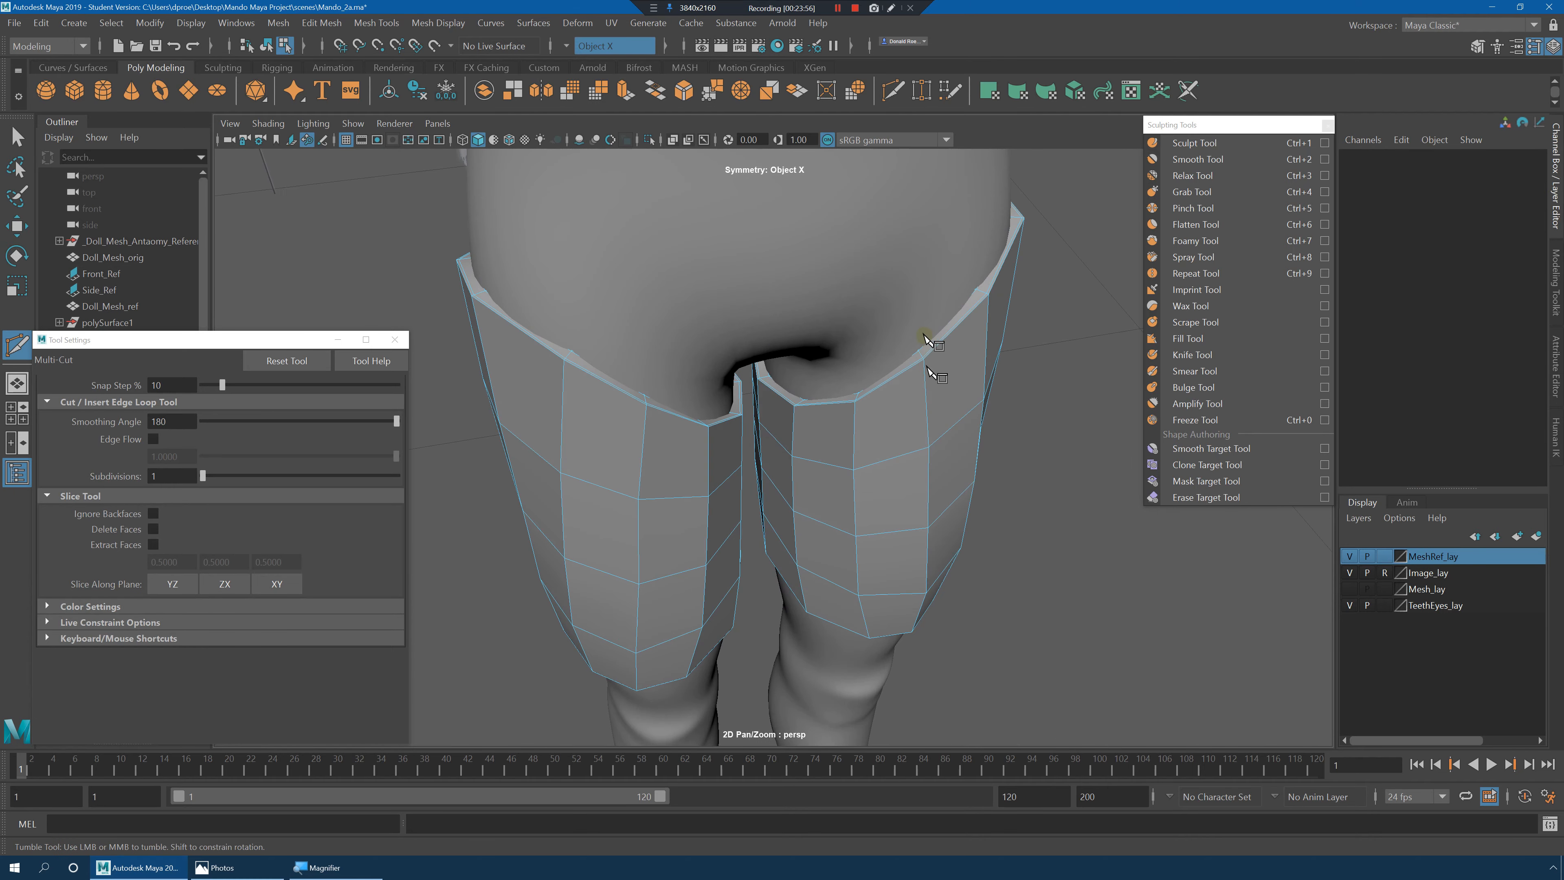
left_click(1348, 557)
left_click_drag(938, 333, 1032, 347, "alt")
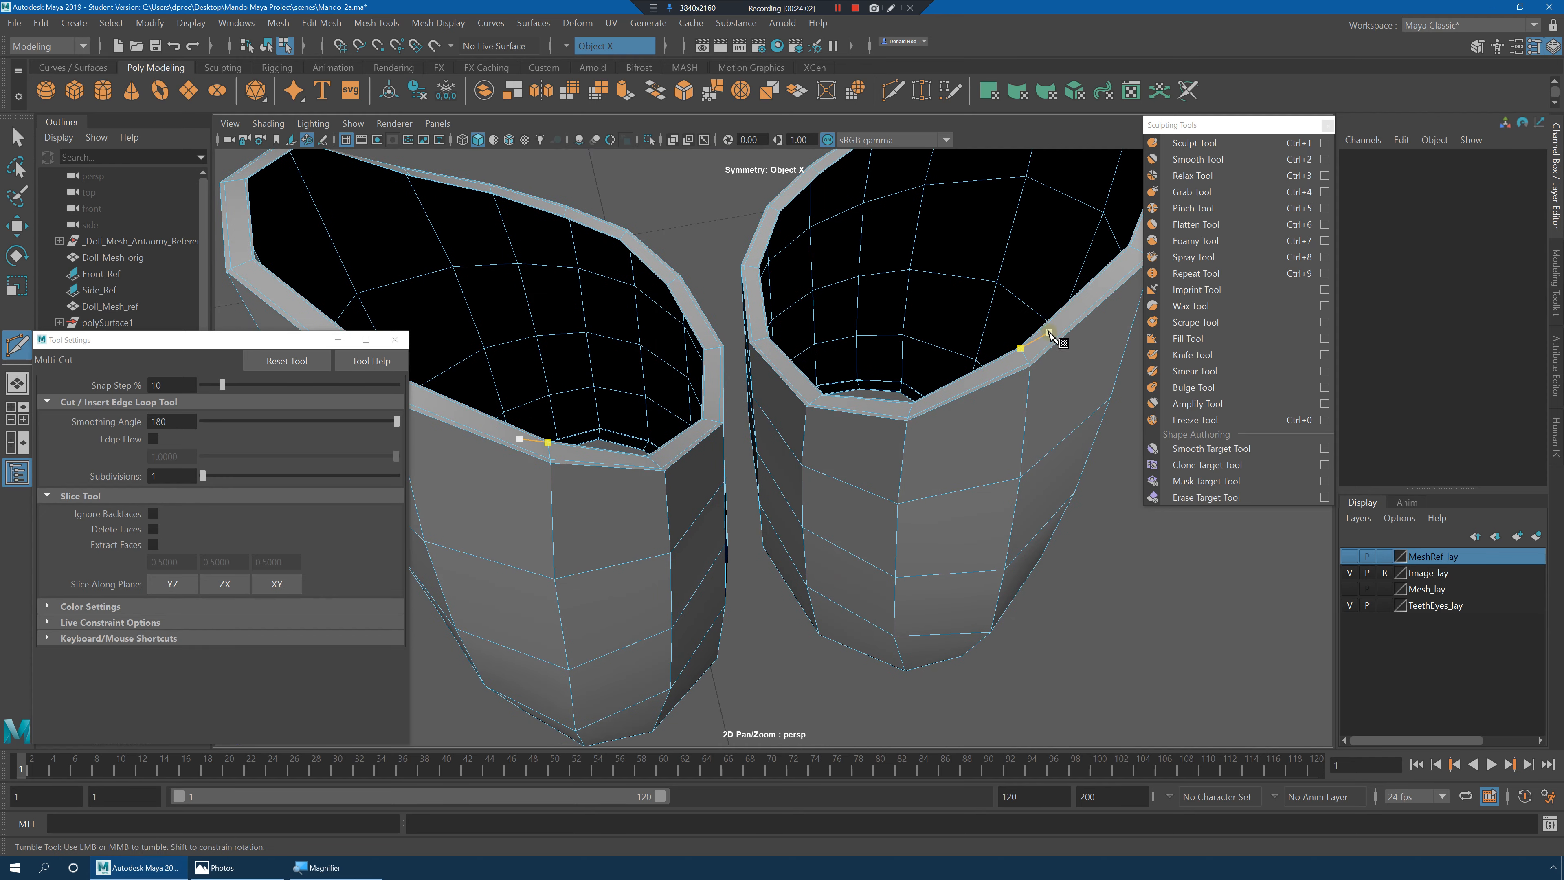
Delete the extra edge loop running around the top rim of the thigh pieces.
right_click_drag(1050, 336, 1060, 416, "alt")
key("q")
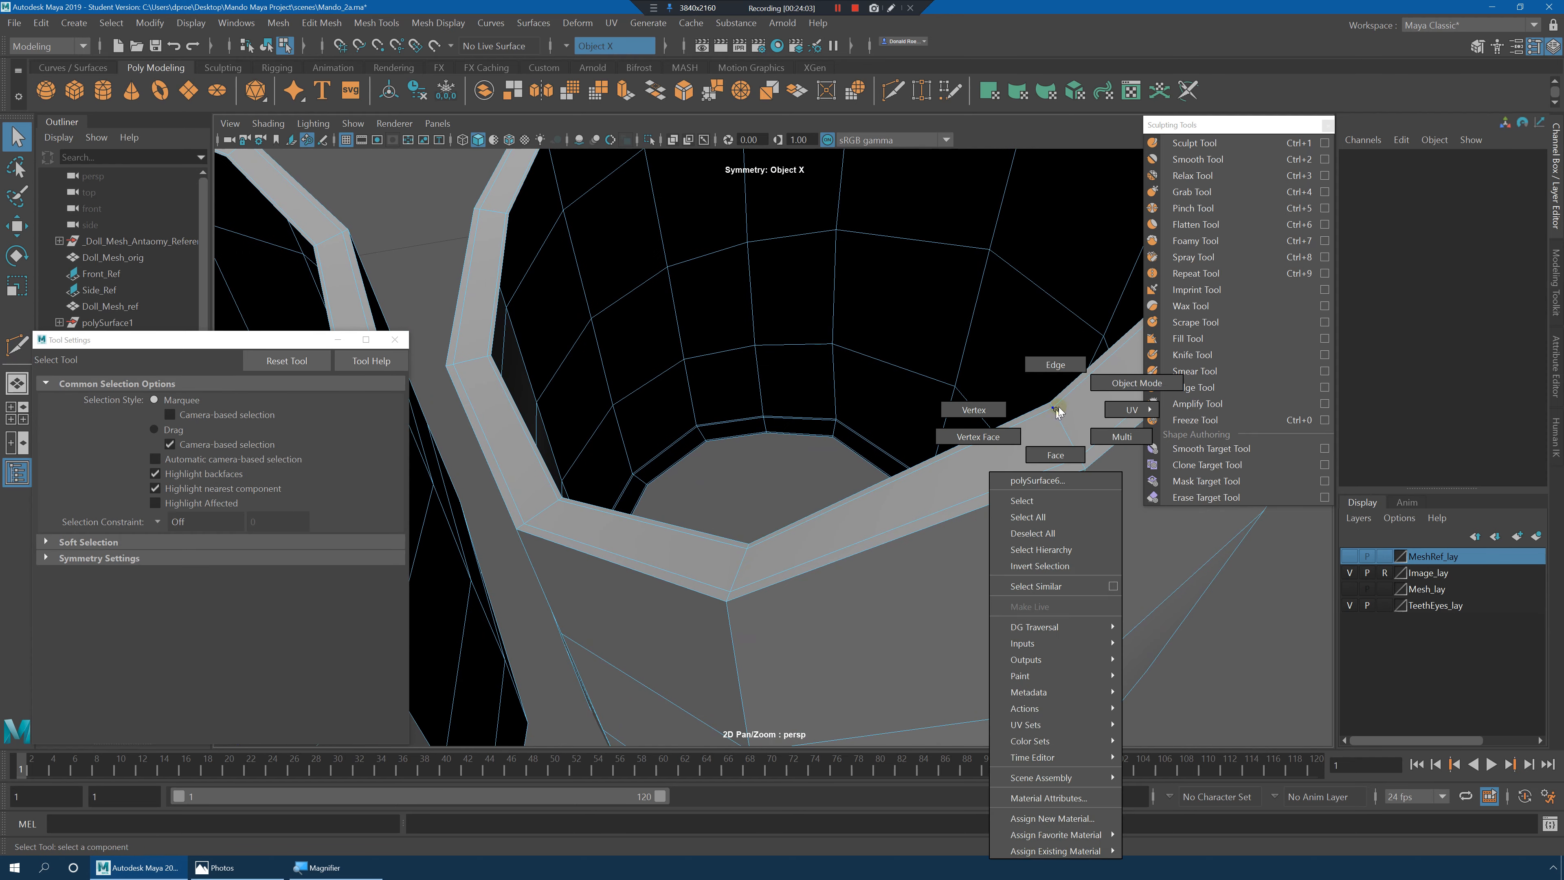
right_click(1074, 409, "shift")
right_click_drag(1072, 395, 1070, 387, "shift")
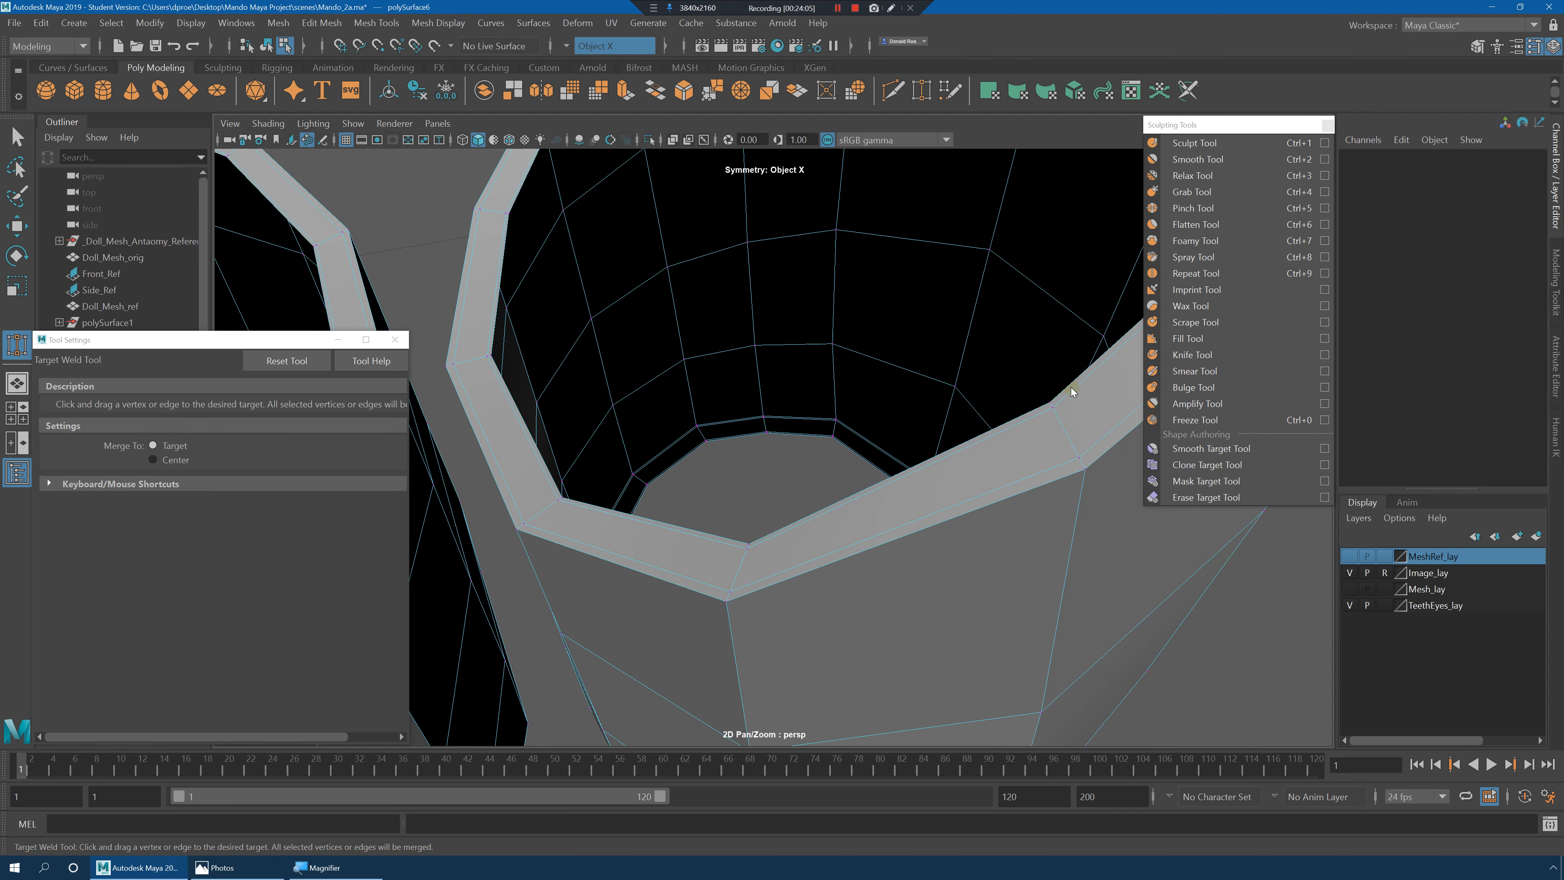
key("q")
left_click(1084, 382)
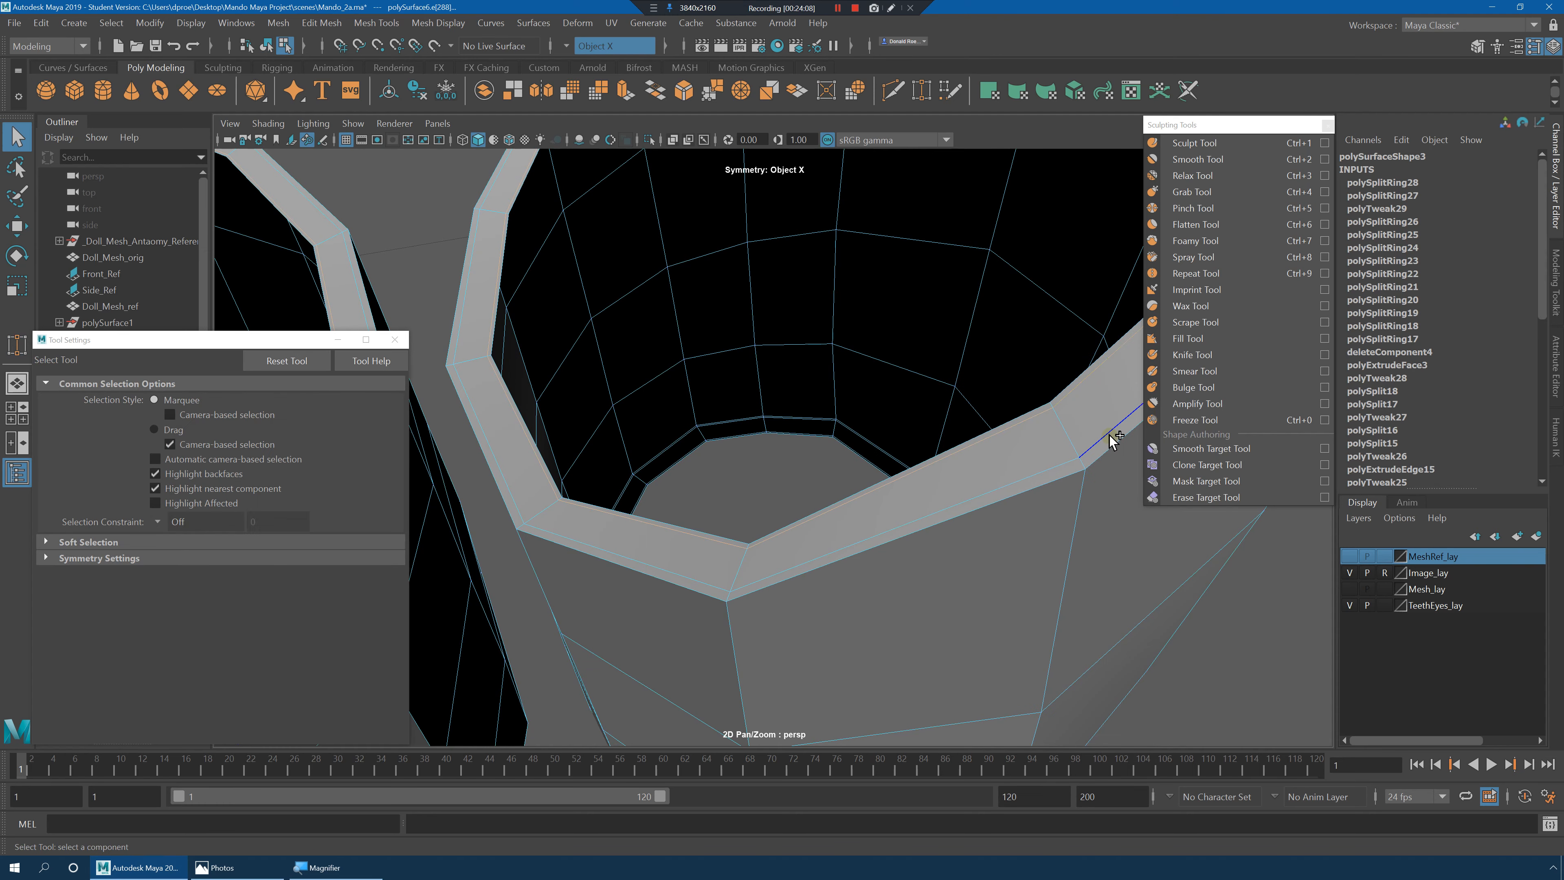
right_click_drag(1091, 380, 1035, 407, "shift")
scroll(922, 423, "down", 5)
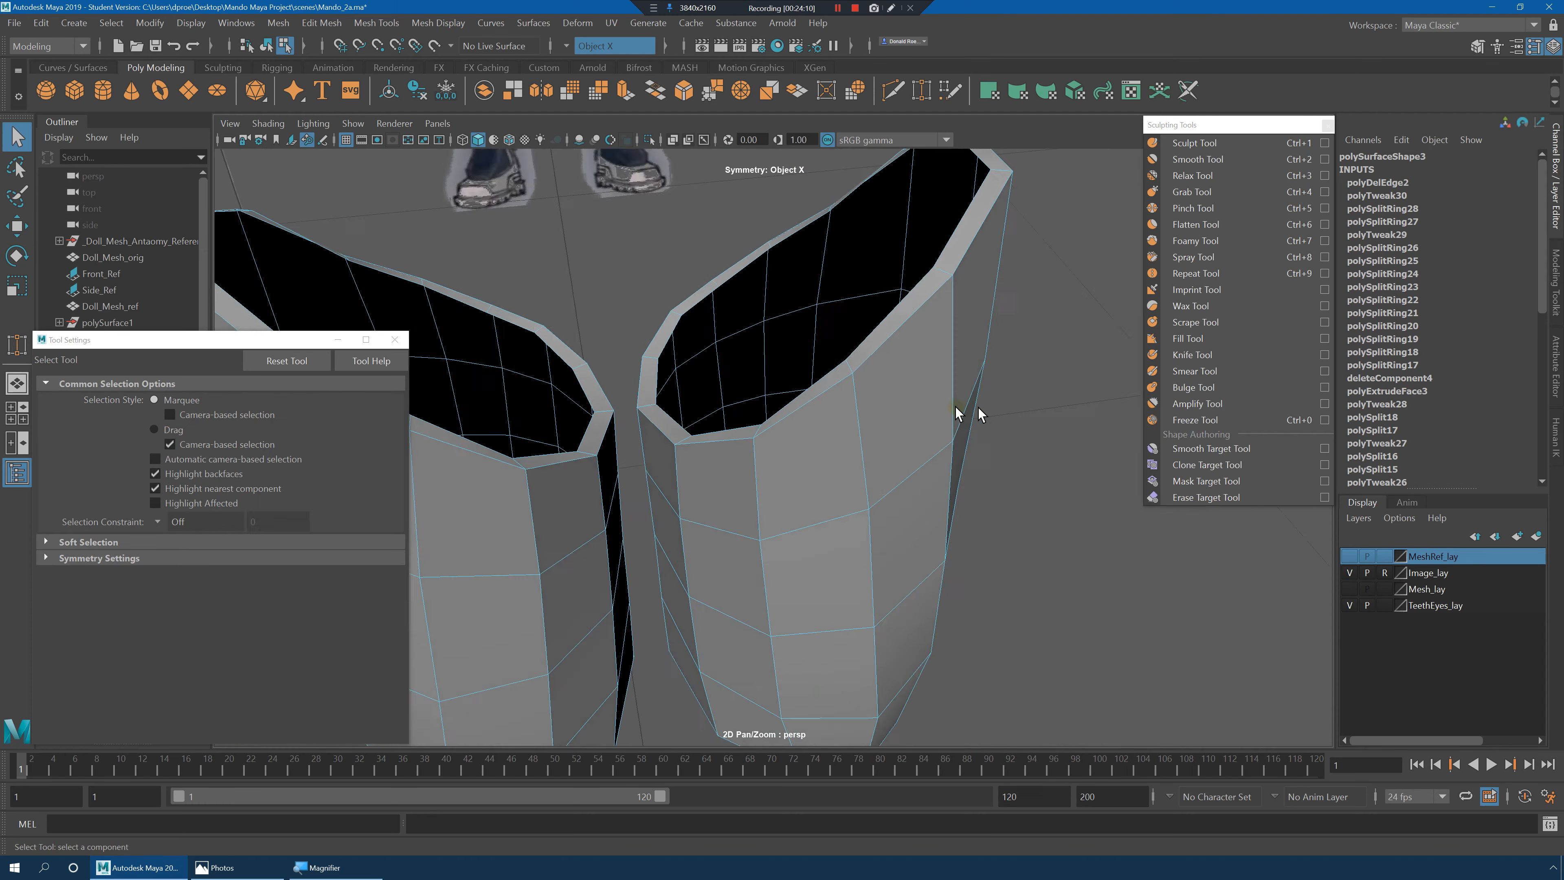
Delete the matching extra edge loop around the bottom rim of the thigh pieces.
scroll(967, 415, "up", 5)
scroll(1009, 408, "down", 5)
left_click_drag(915, 403, 862, 356, "alt")
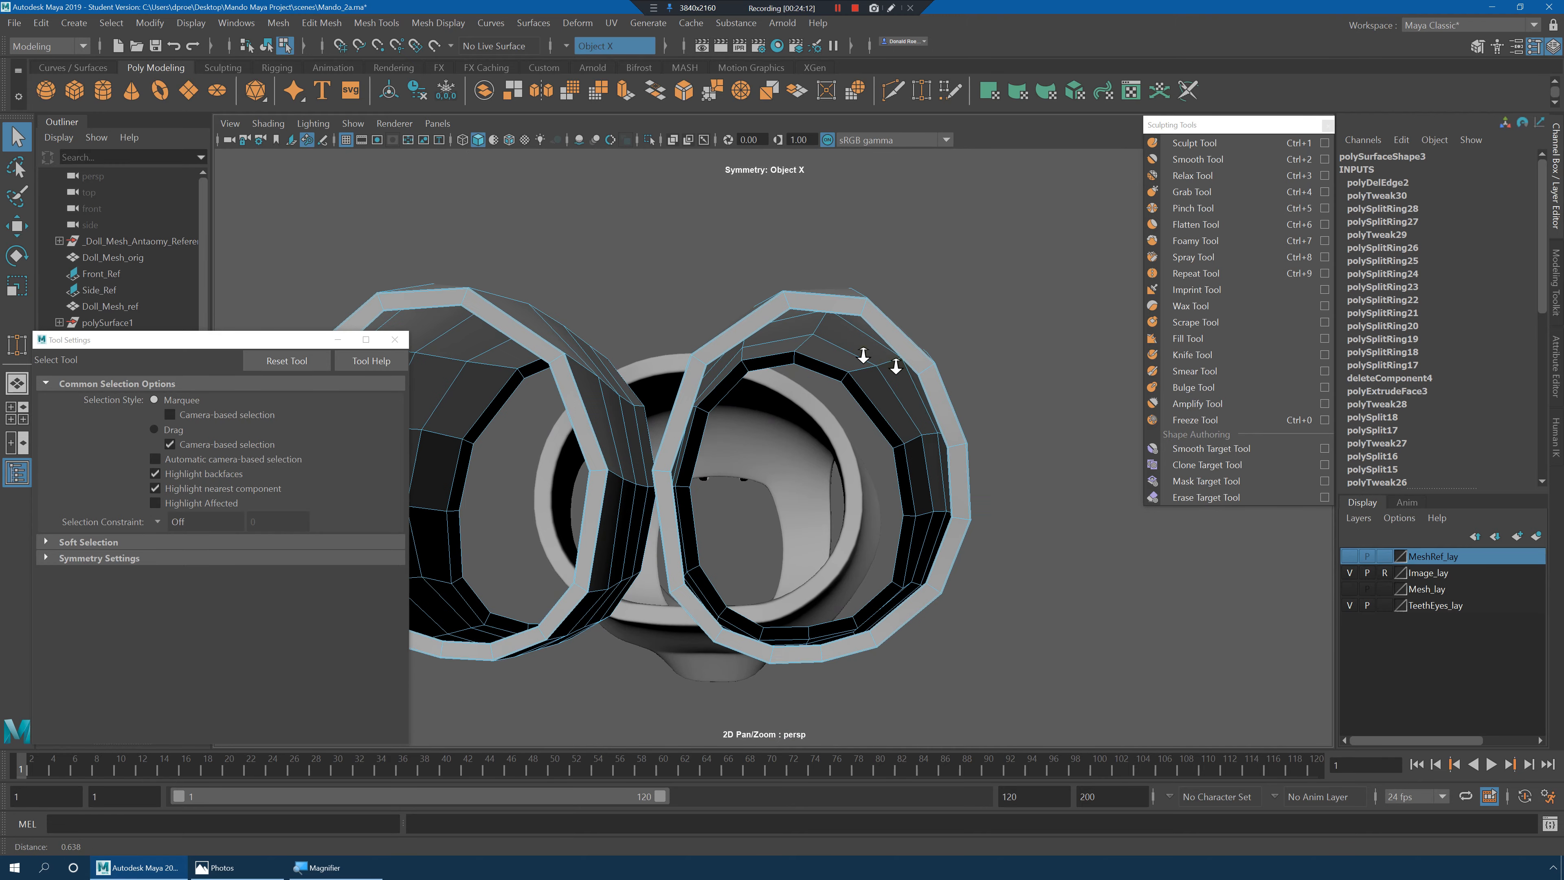
right_click_drag(894, 364, 949, 377, "alt")
middle_click_drag(950, 377, 935, 411, "alt")
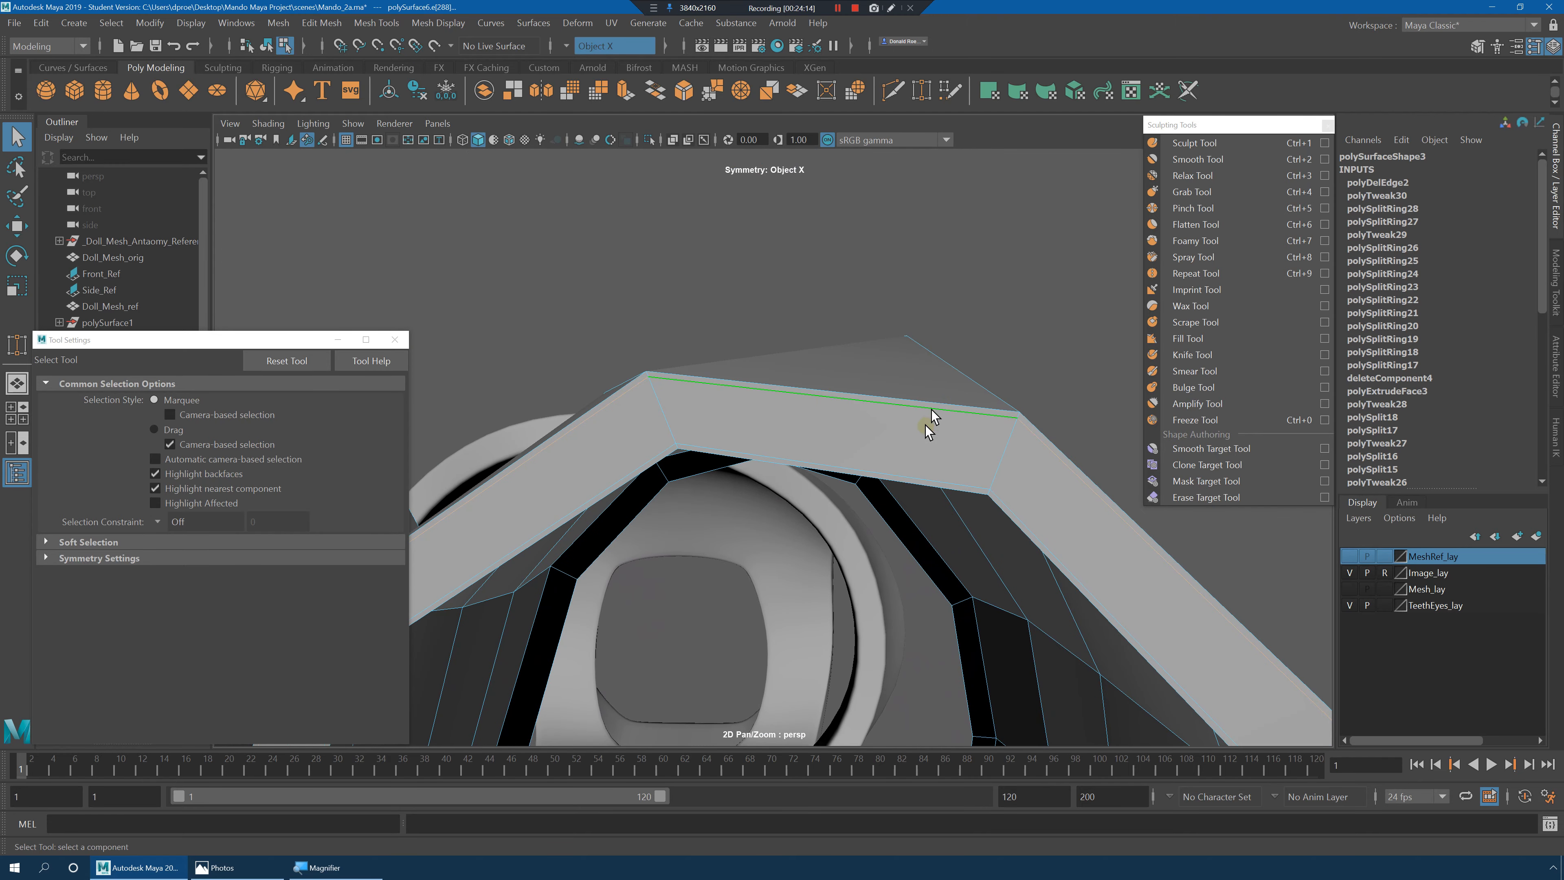
right_click_drag(946, 424, 896, 445, "shift")
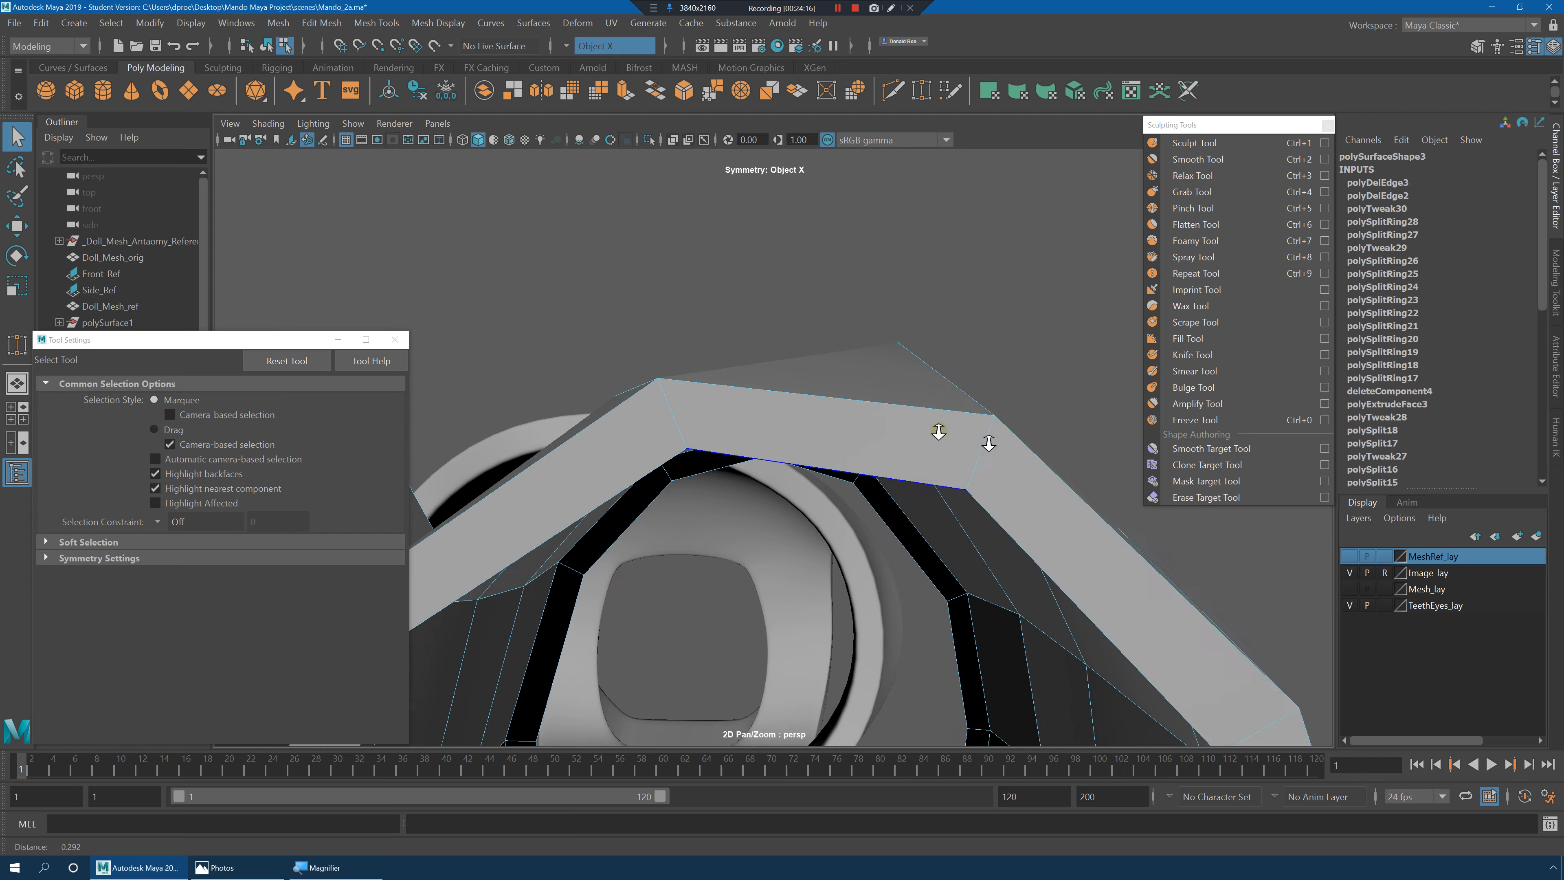
scroll(936, 440, "down", 8)
Examine the thigh pieces in smooth preview from several angles, checking the softened top and bottom rims.
key("3")
left_click_drag(890, 454, 930, 450, "alt")
key("1")
middle_click_drag(930, 450, 906, 493, "alt")
key("3")
right_click_drag(905, 493, 833, 465, "alt")
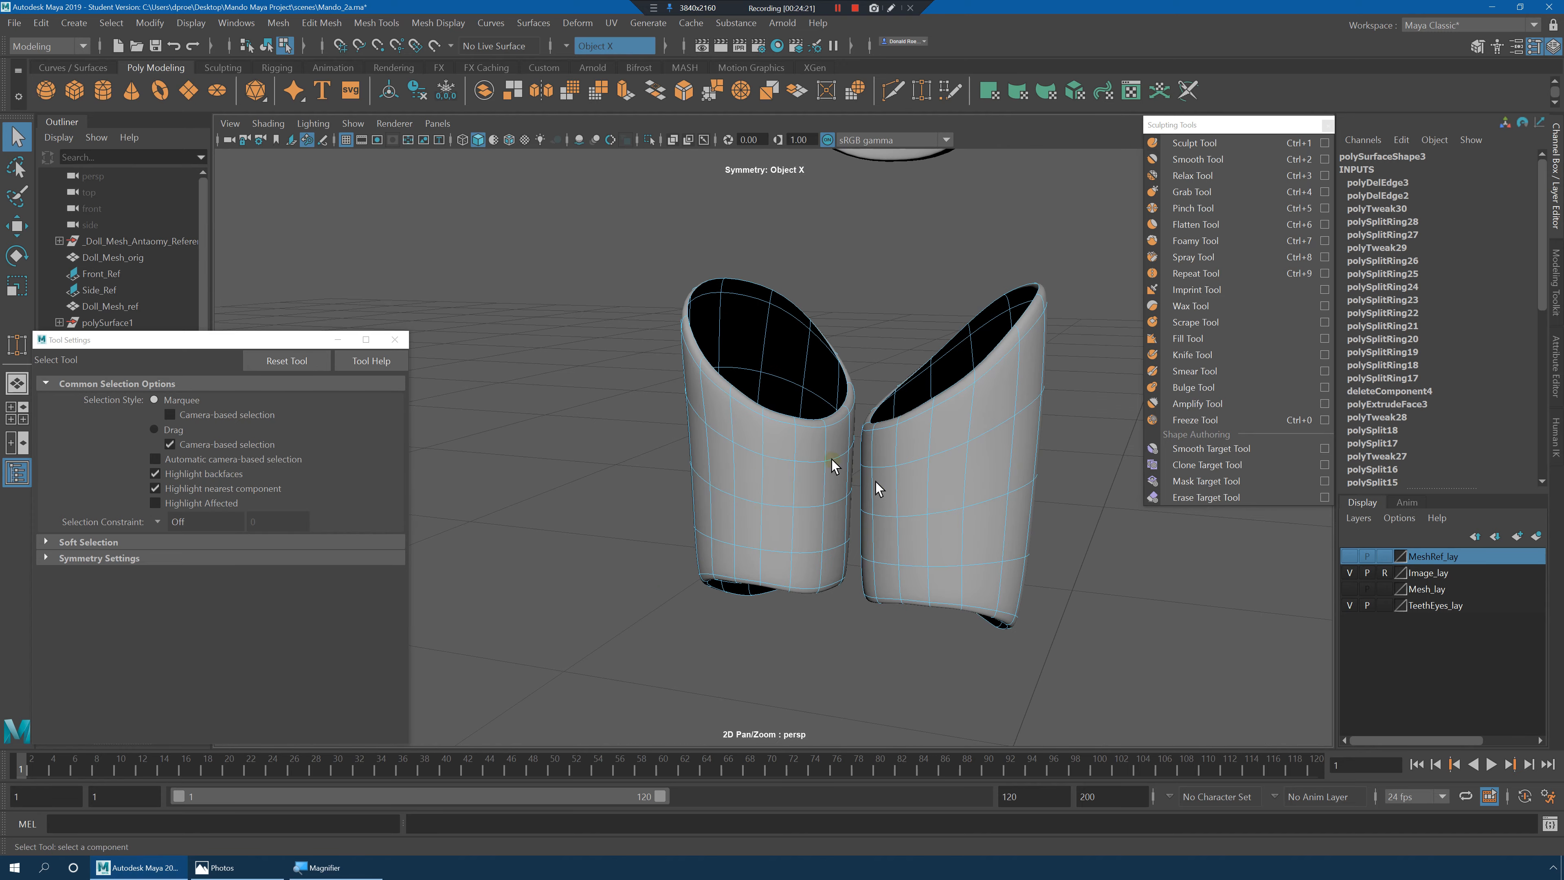
mouse_move(875, 488)
left_mouse_down("alt")
mouse_move(762, 486)
mouse_move(863, 490)
left_mouse_up("alt")
right_click_drag(862, 490, 929, 493, "alt")
middle_click_drag(929, 492, 999, 517, "alt")
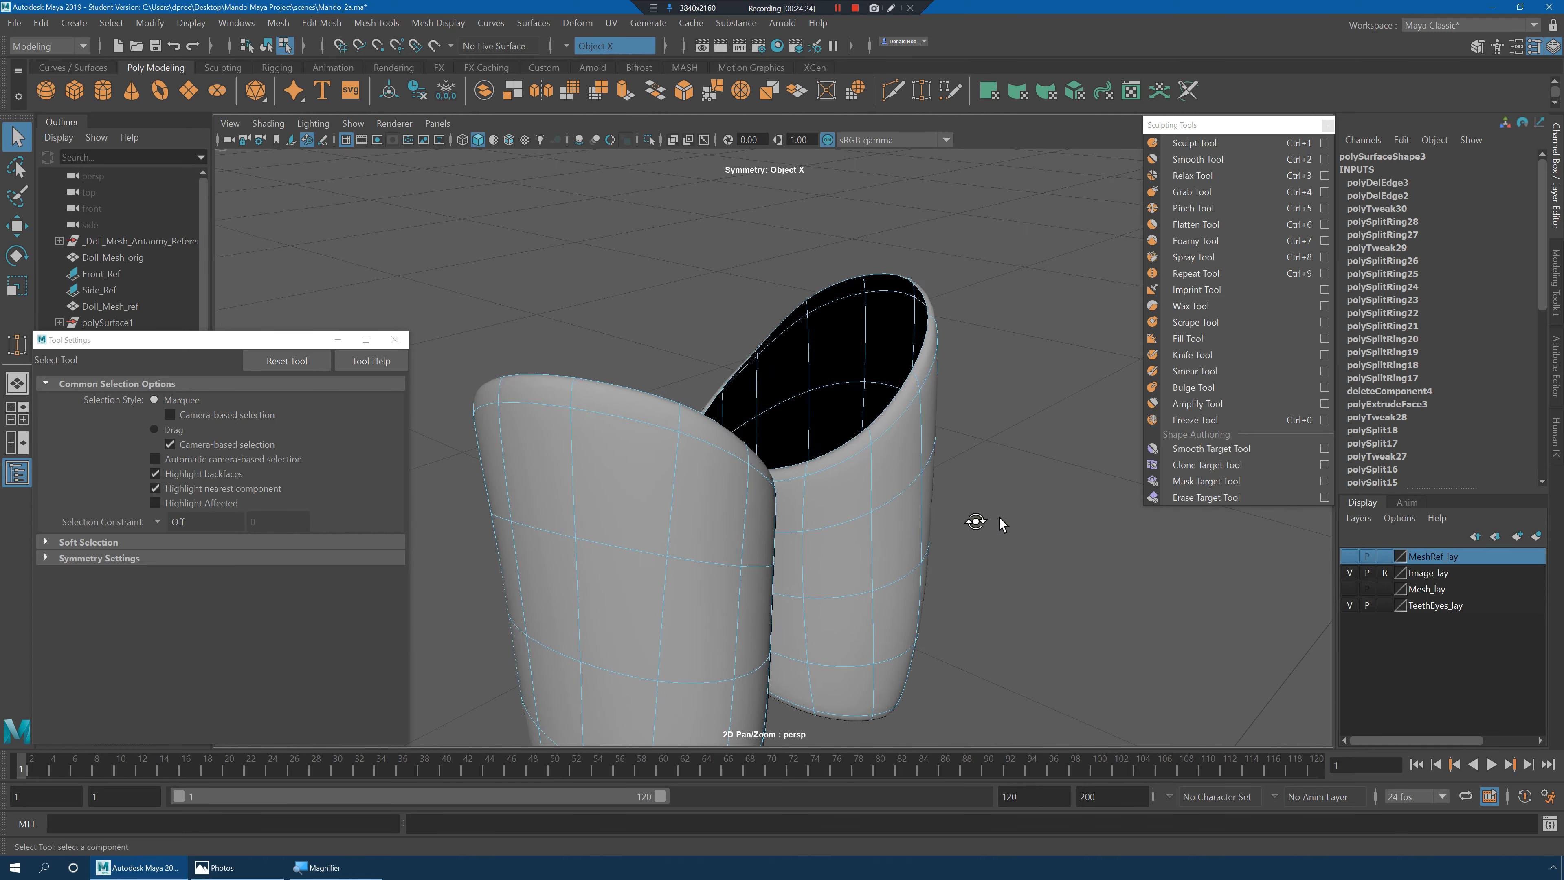
left_click_drag(999, 517, 875, 514, "alt")
right_click_drag(874, 515, 942, 512, "alt")
mouse_move(911, 490)
left_mouse_down("alt")
mouse_move(887, 496)
mouse_move(913, 497)
left_mouse_up("alt")
Turn off smooth preview and use Multi-Cut to start a stepped armour outline from the top rim down each outer thigh.
key("1")
right_click(944, 437)
left_click(1012, 396)
right_click(945, 437, "shift")
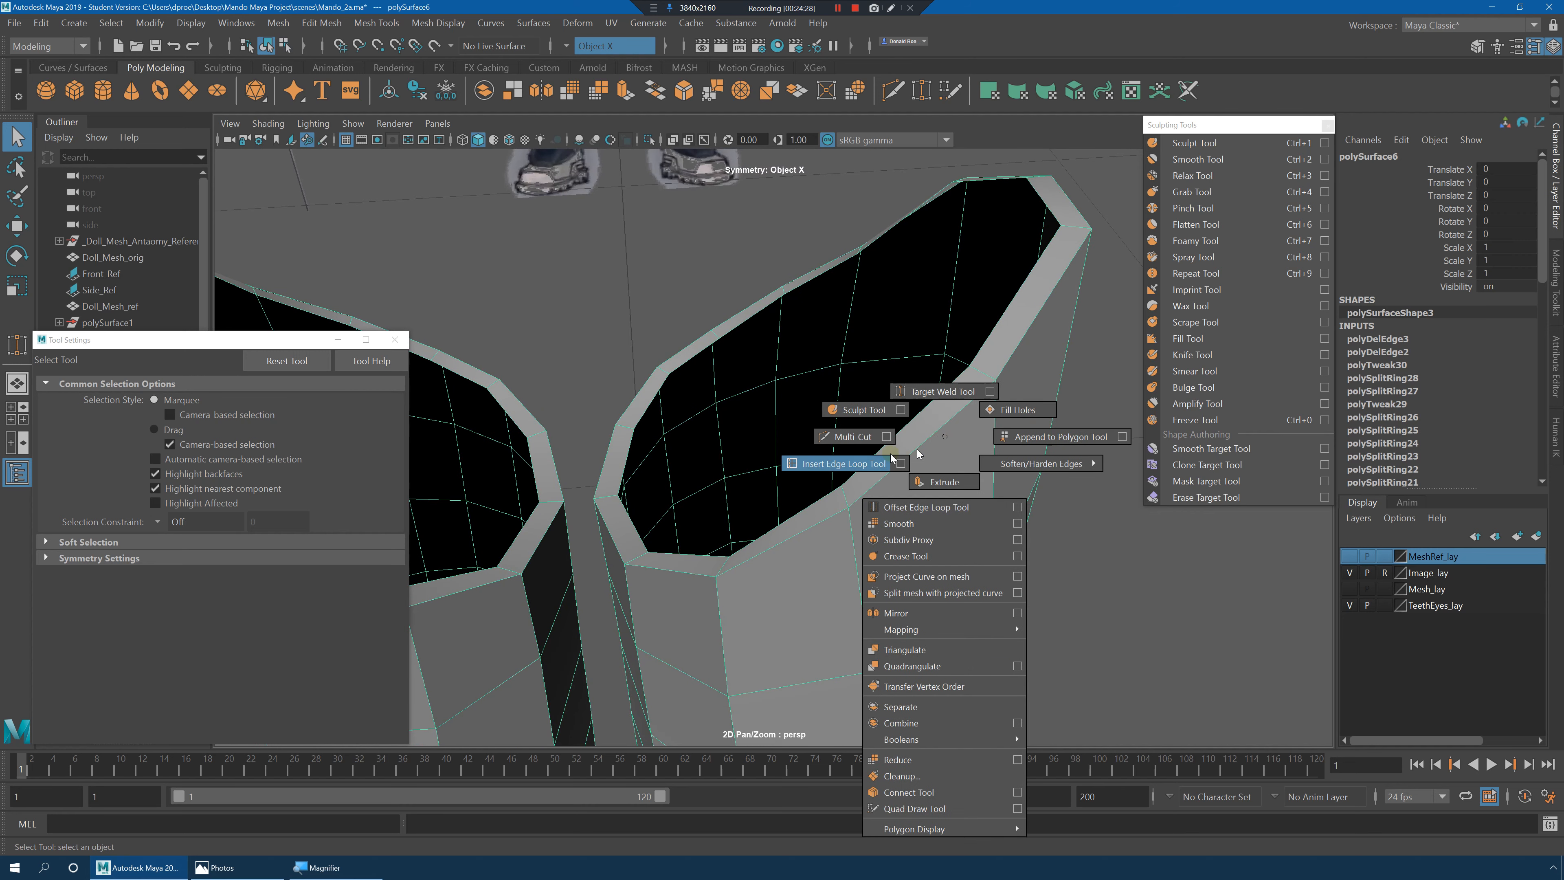
left_click(865, 443)
left_click_drag(866, 442, 934, 469, "alt")
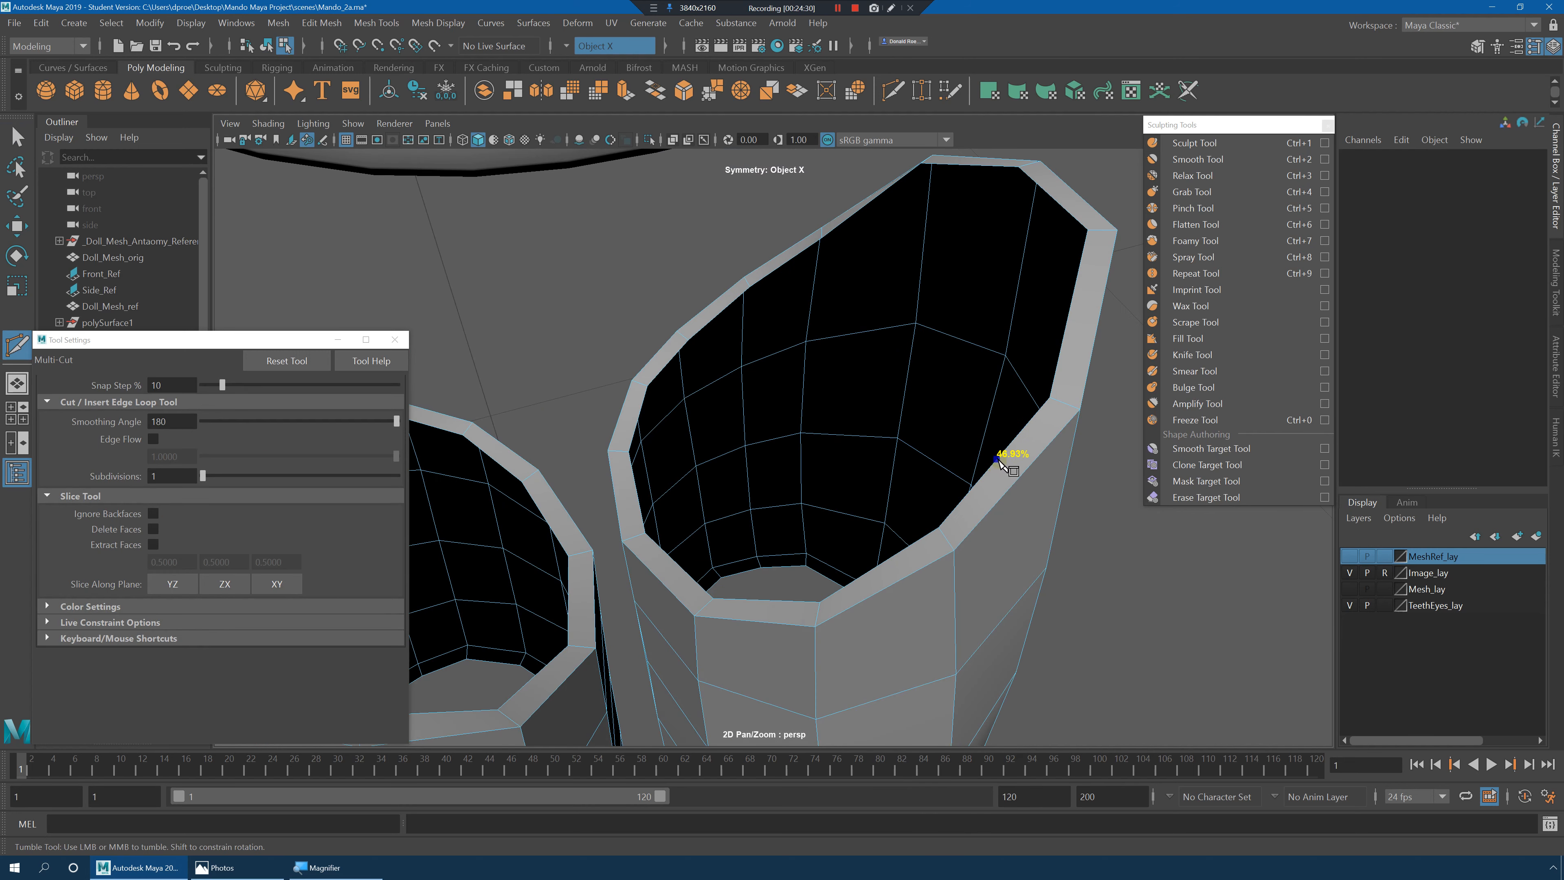
left_click(1003, 495)
left_click_drag(1003, 495, 916, 439, "alt")
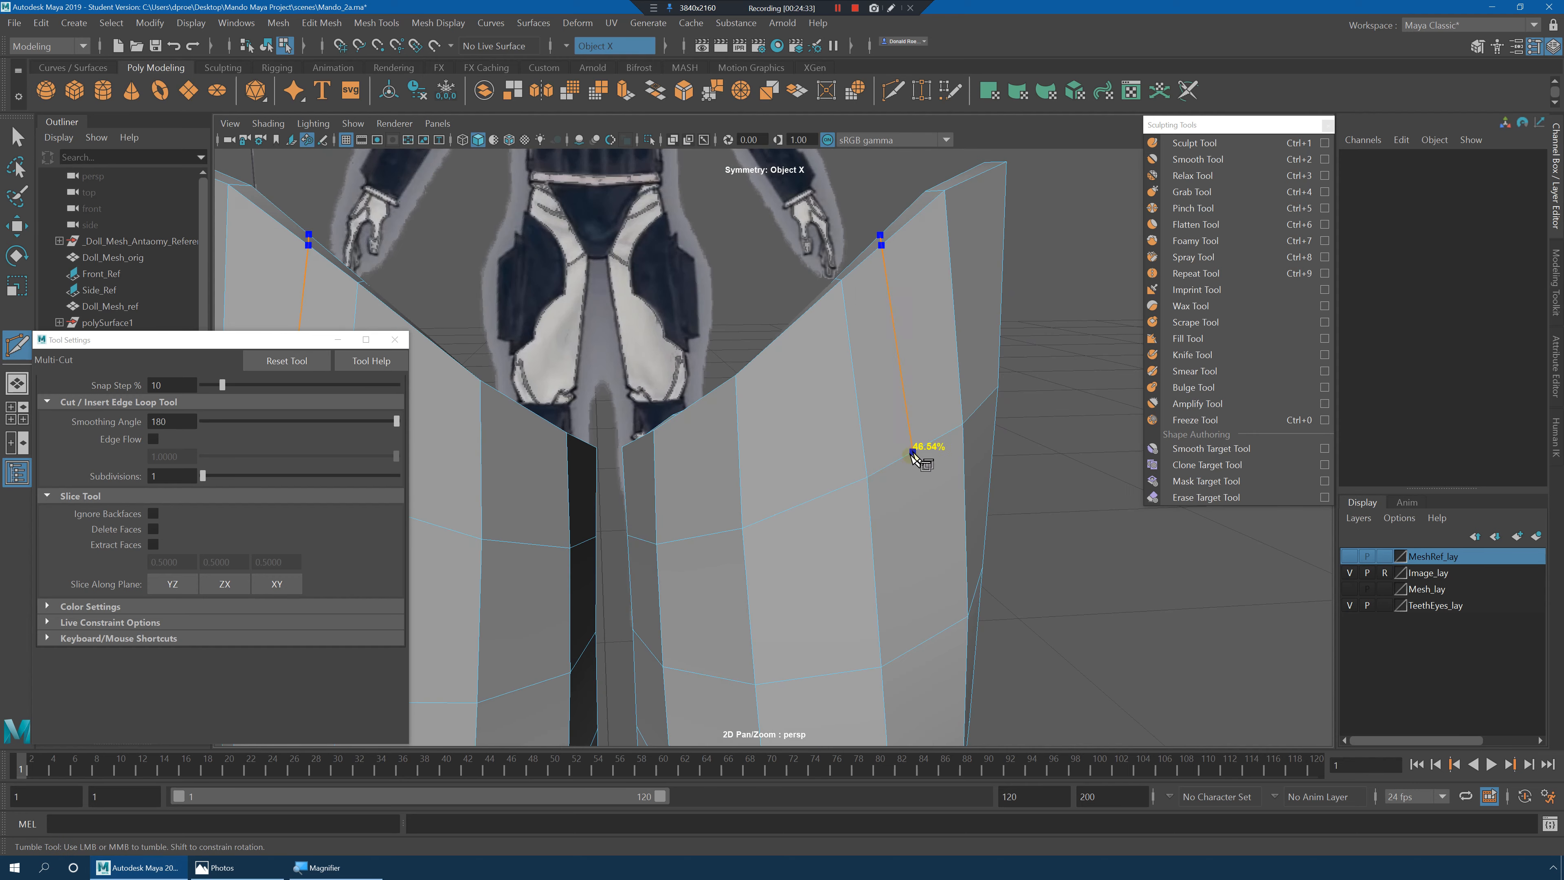
middle_click_drag(936, 511, 911, 438, "alt")
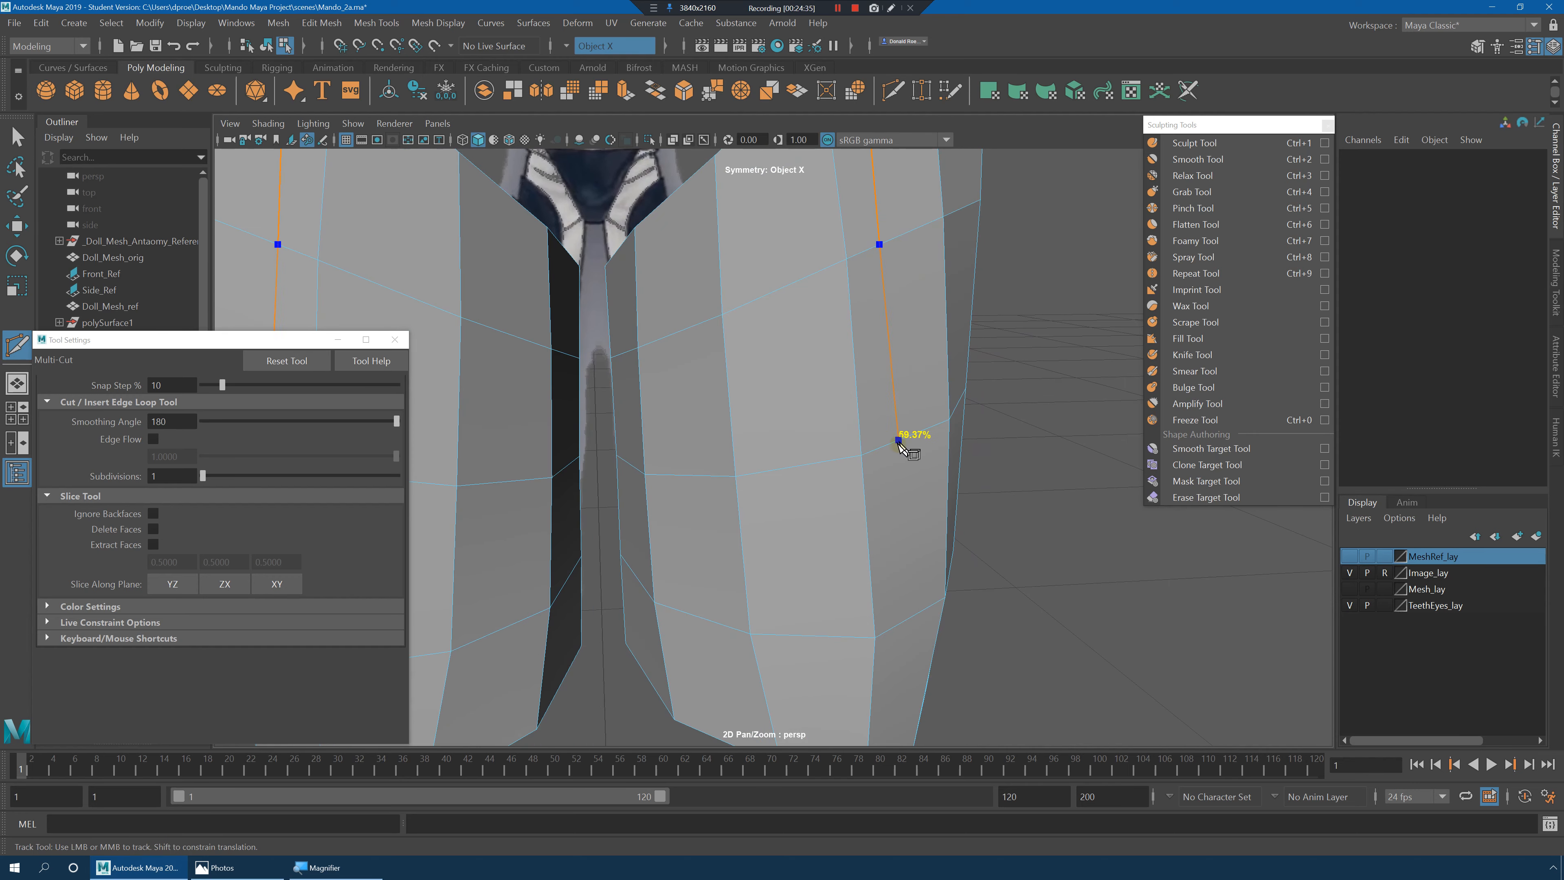
left_click_drag(901, 456, 901, 490, "alt")
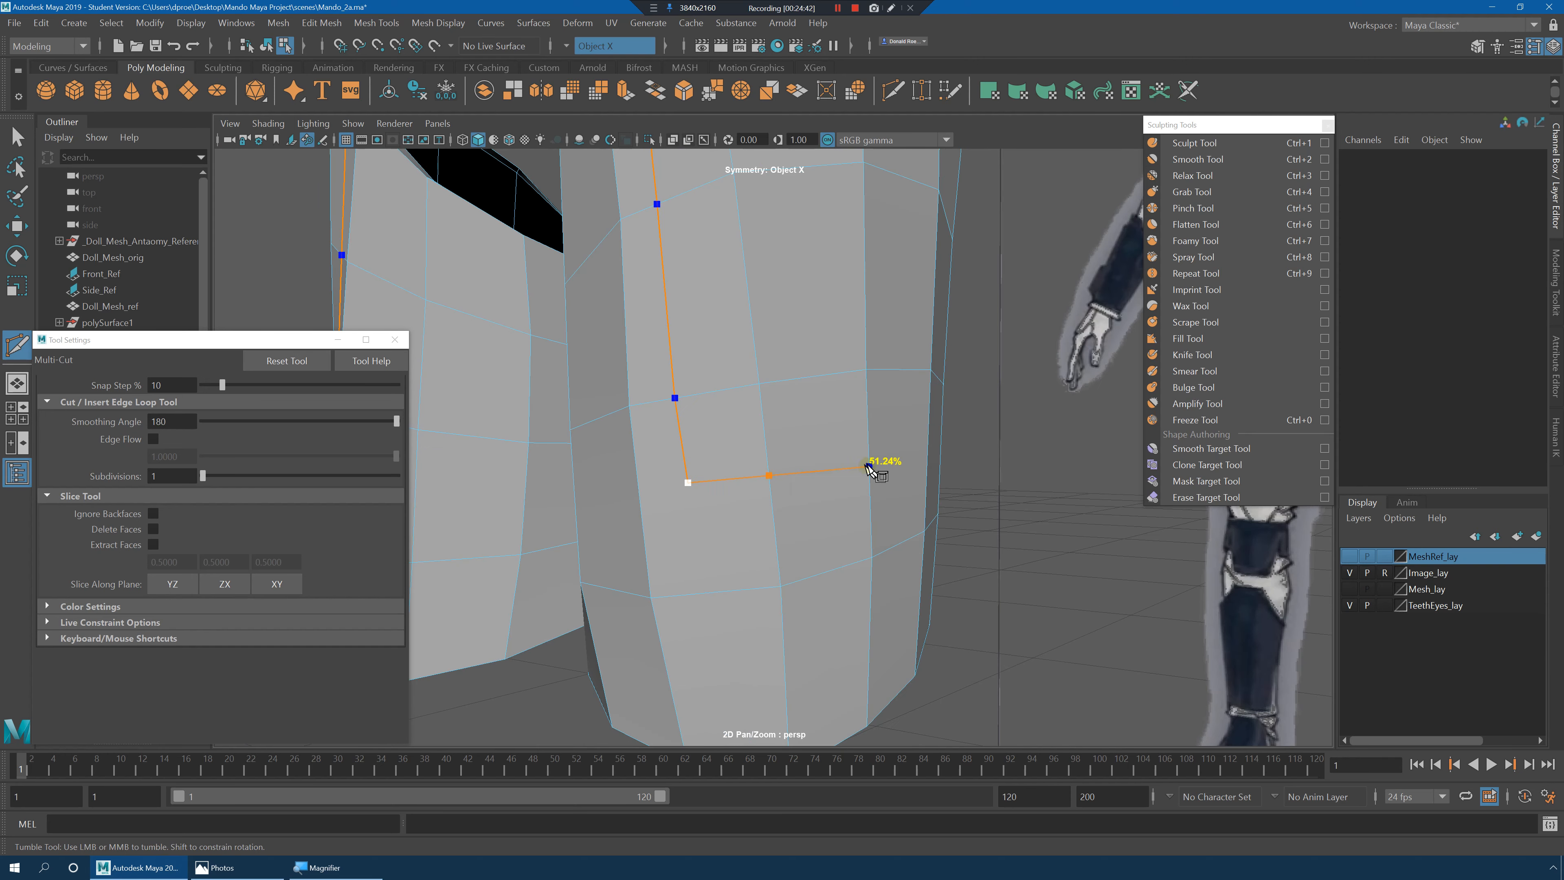
Continue the stepped outline around the lower outer thigh and up the other side to the top rim, and commit the cut.
left_click_drag(870, 465, 756, 513, "alt")
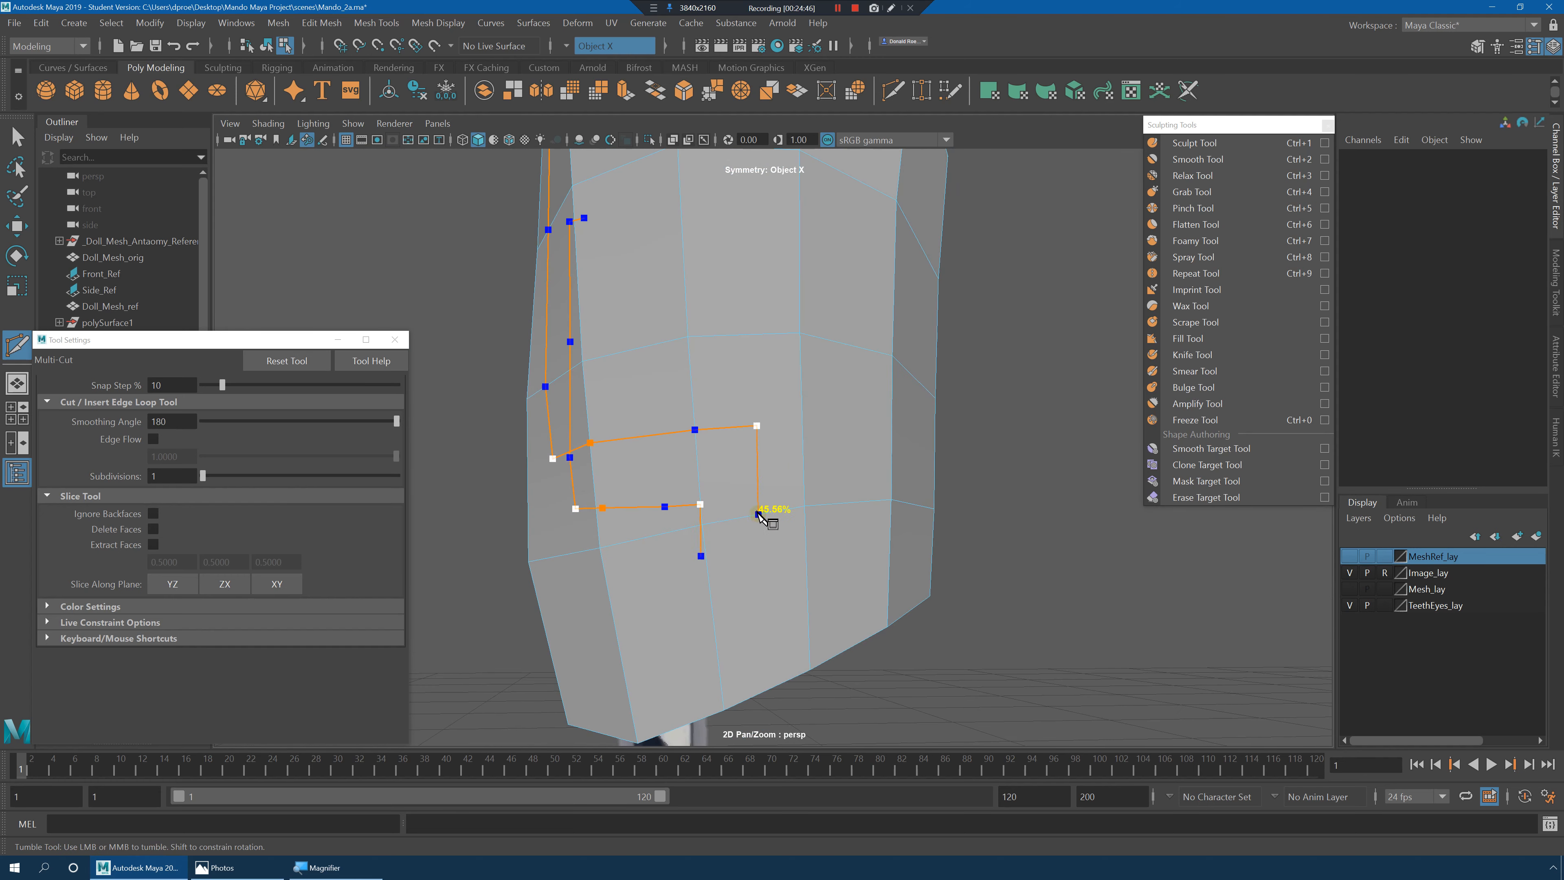
left_click(759, 515)
left_click(759, 626)
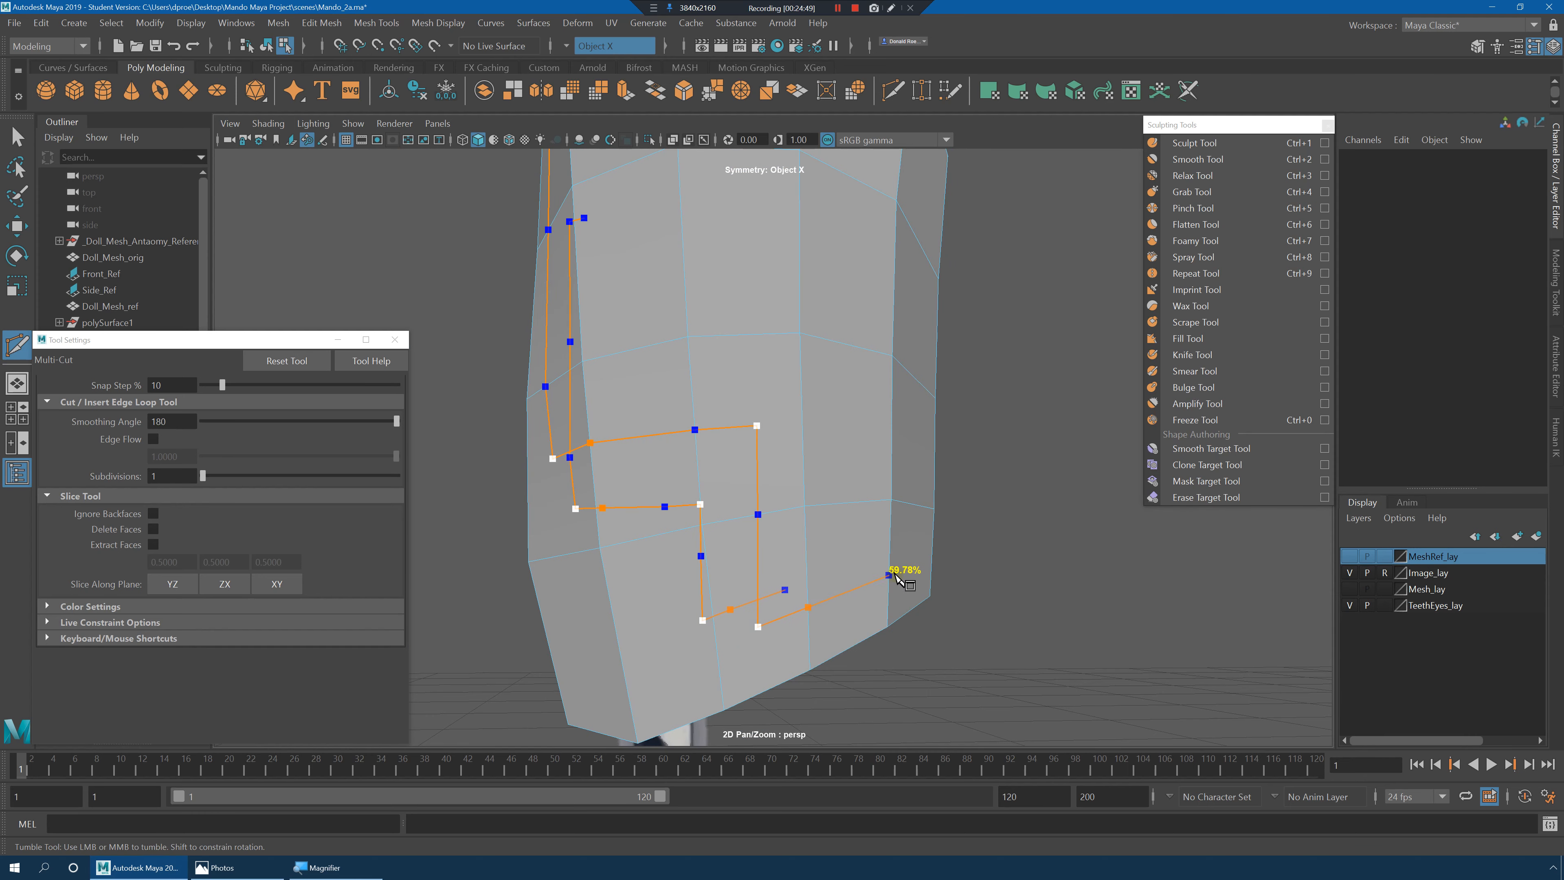
left_click_drag(898, 577, 851, 464, "alt")
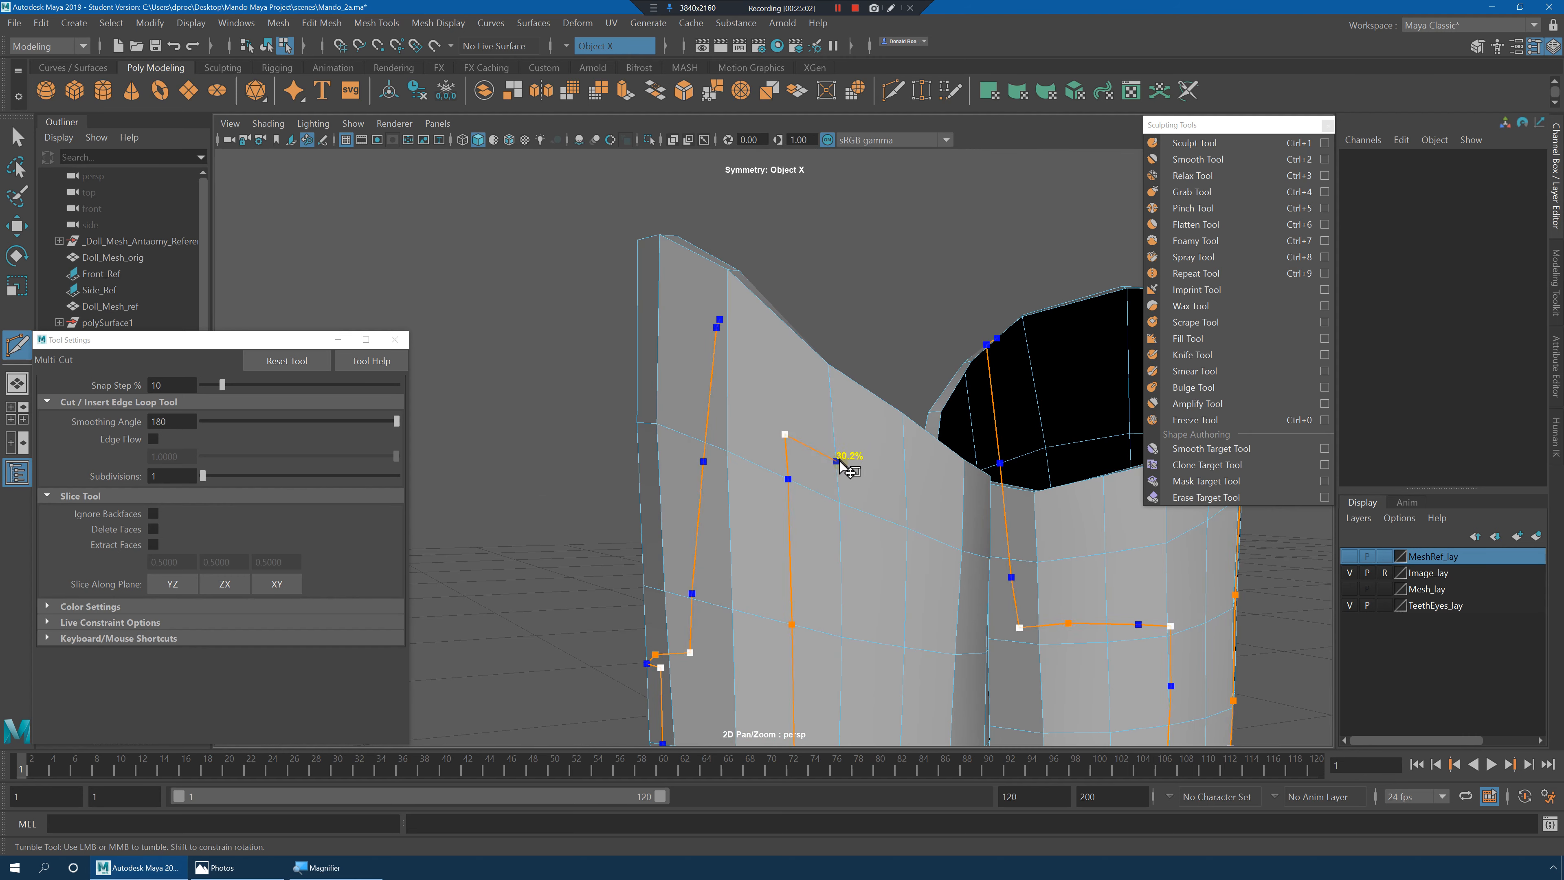
left_click_drag(937, 501, 913, 504, "alt")
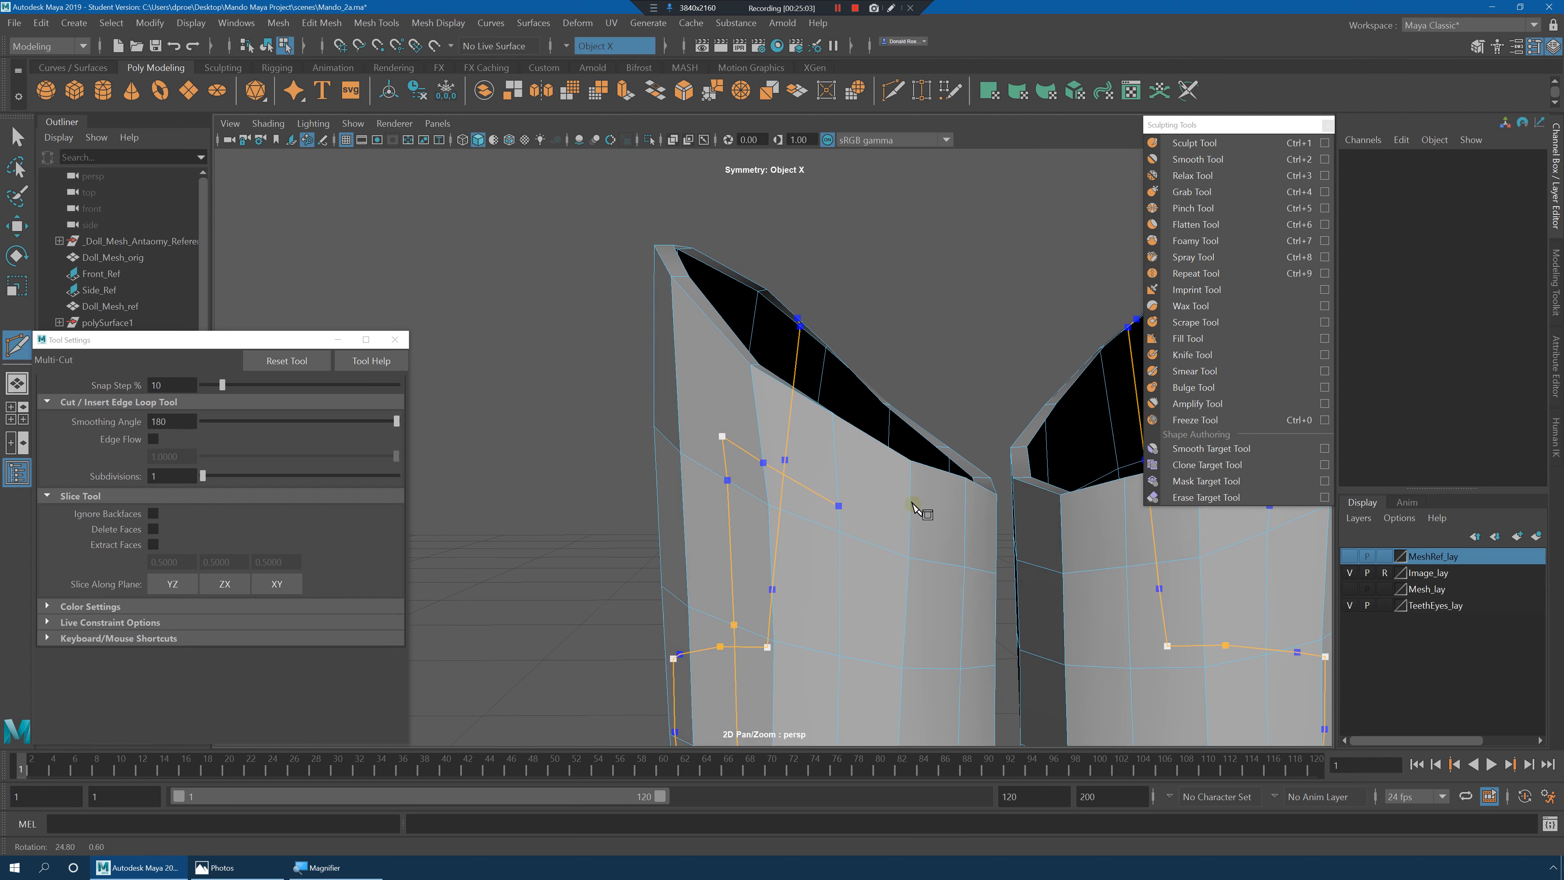
left_click(883, 518)
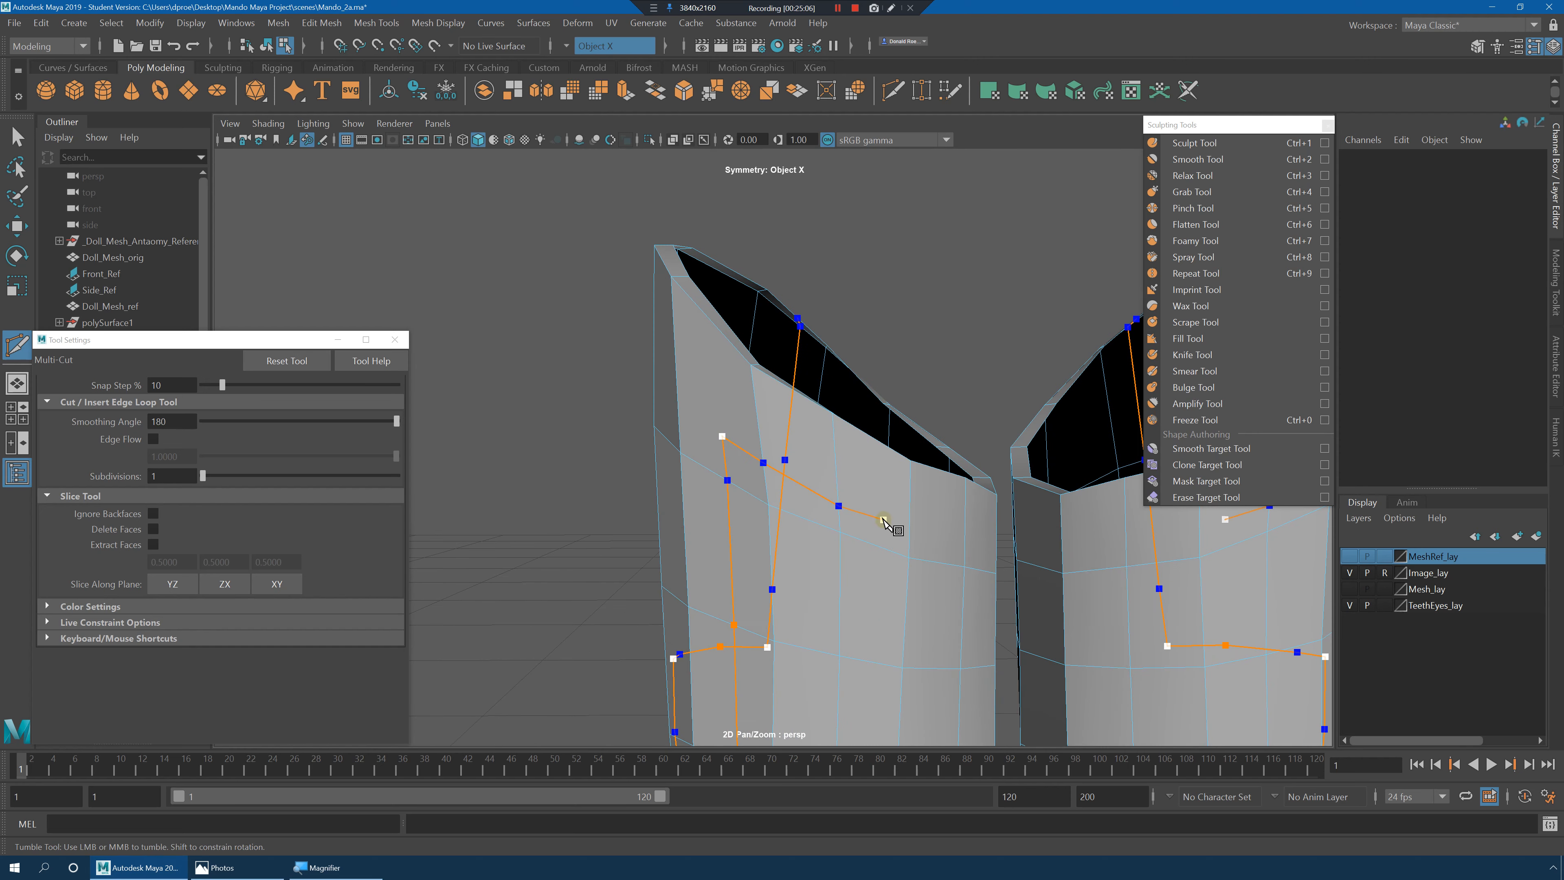
mouse_move(882, 522)
left_mouse_down("alt")
mouse_move(898, 531)
mouse_move(869, 551)
left_mouse_up("alt")
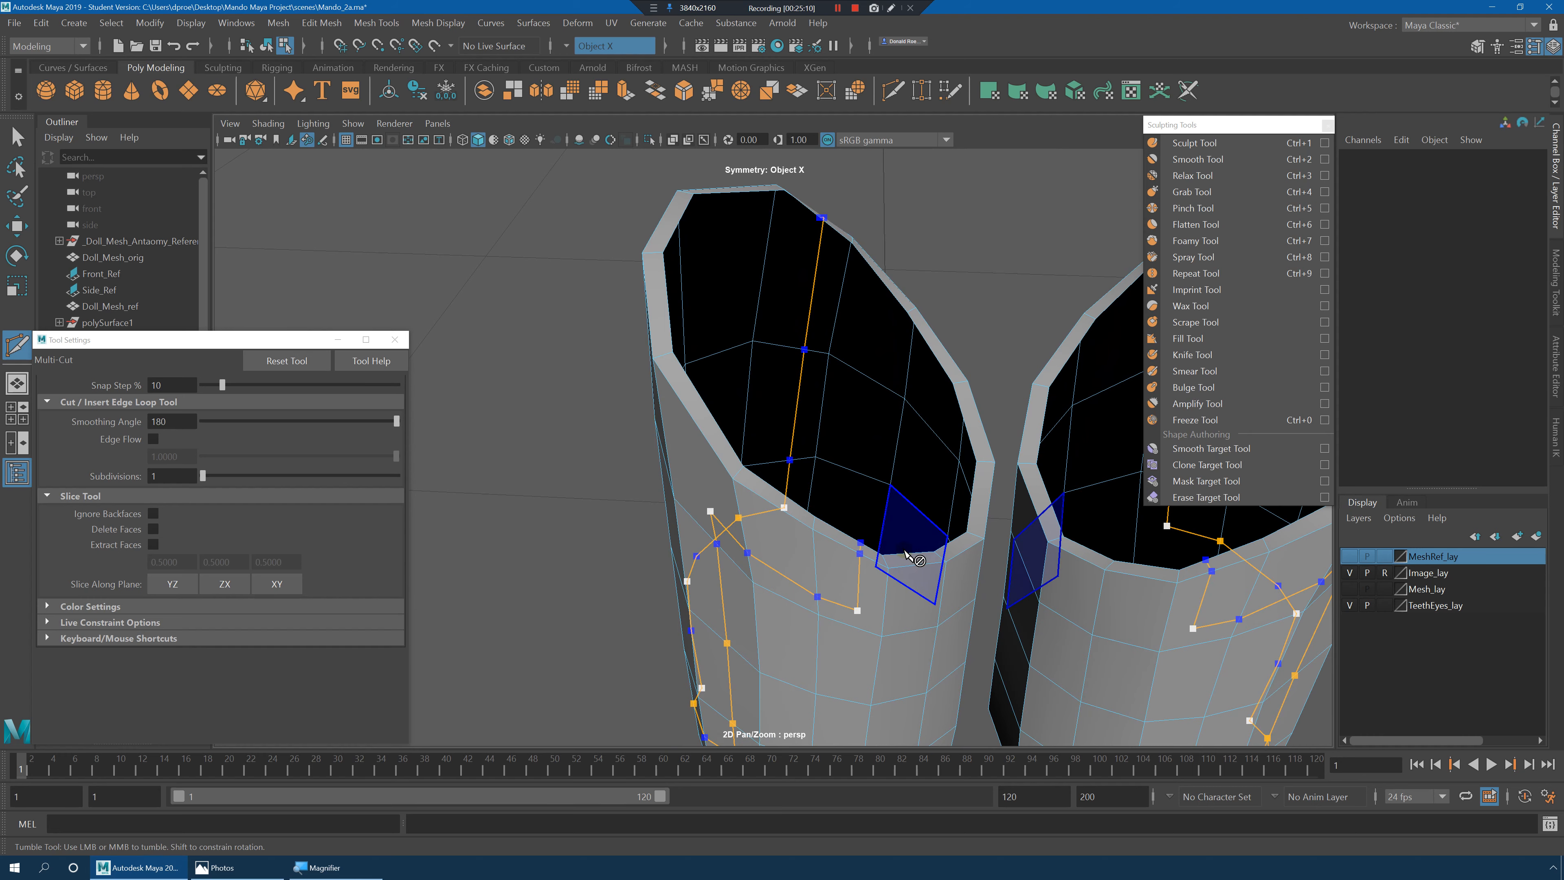
key("Return")
Add short connecting cuts where the armour outline meets the top rim of the thigh pieces.
left_click_drag(915, 542, 844, 526, "alt")
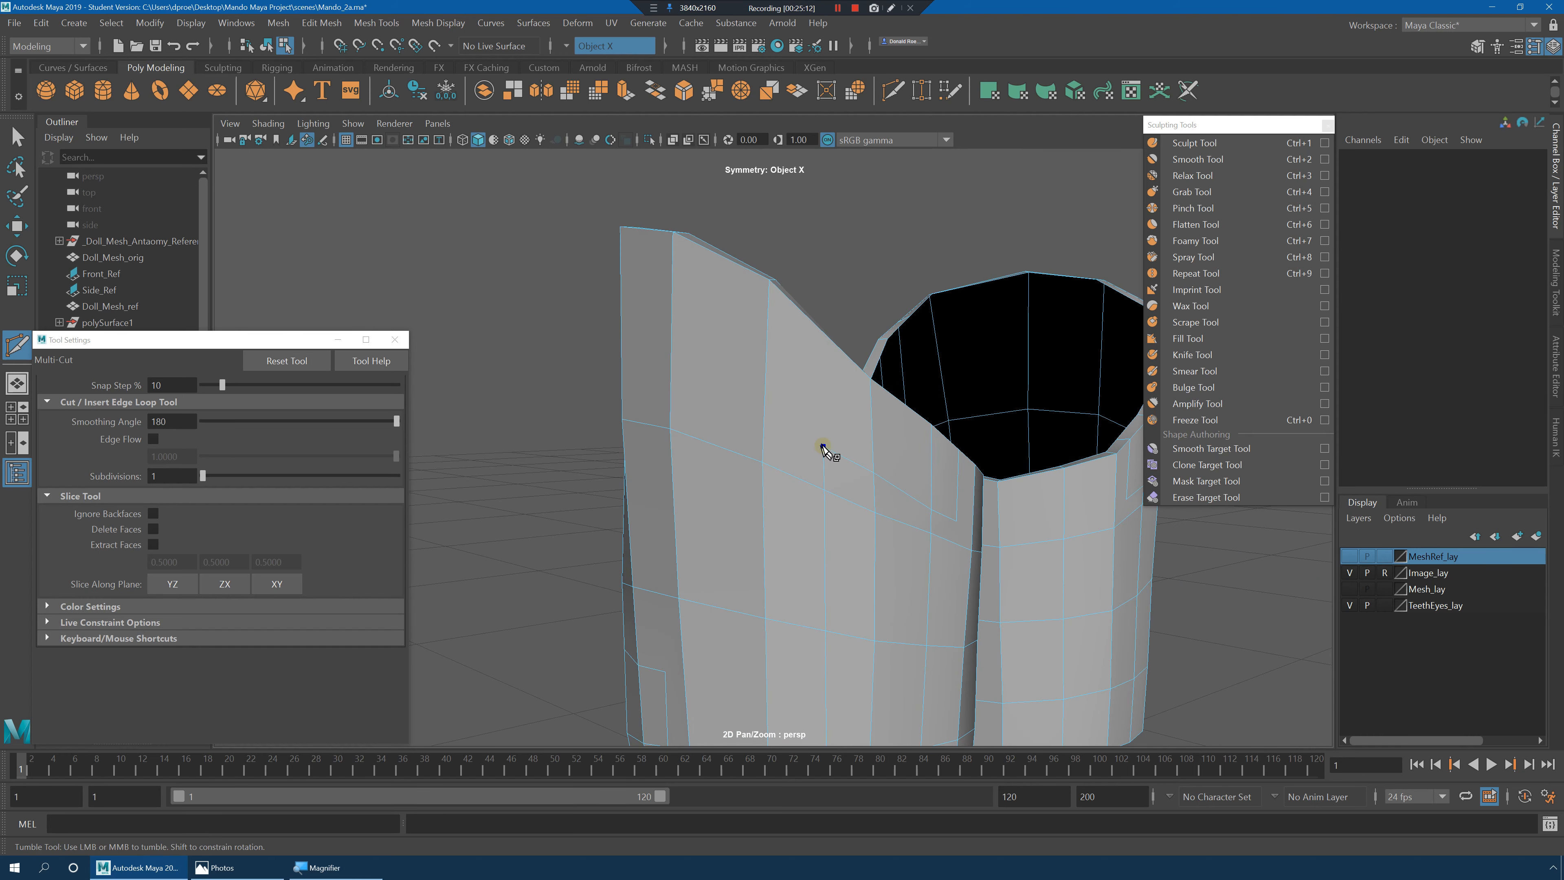
left_click_drag(826, 447, 825, 474, "alt")
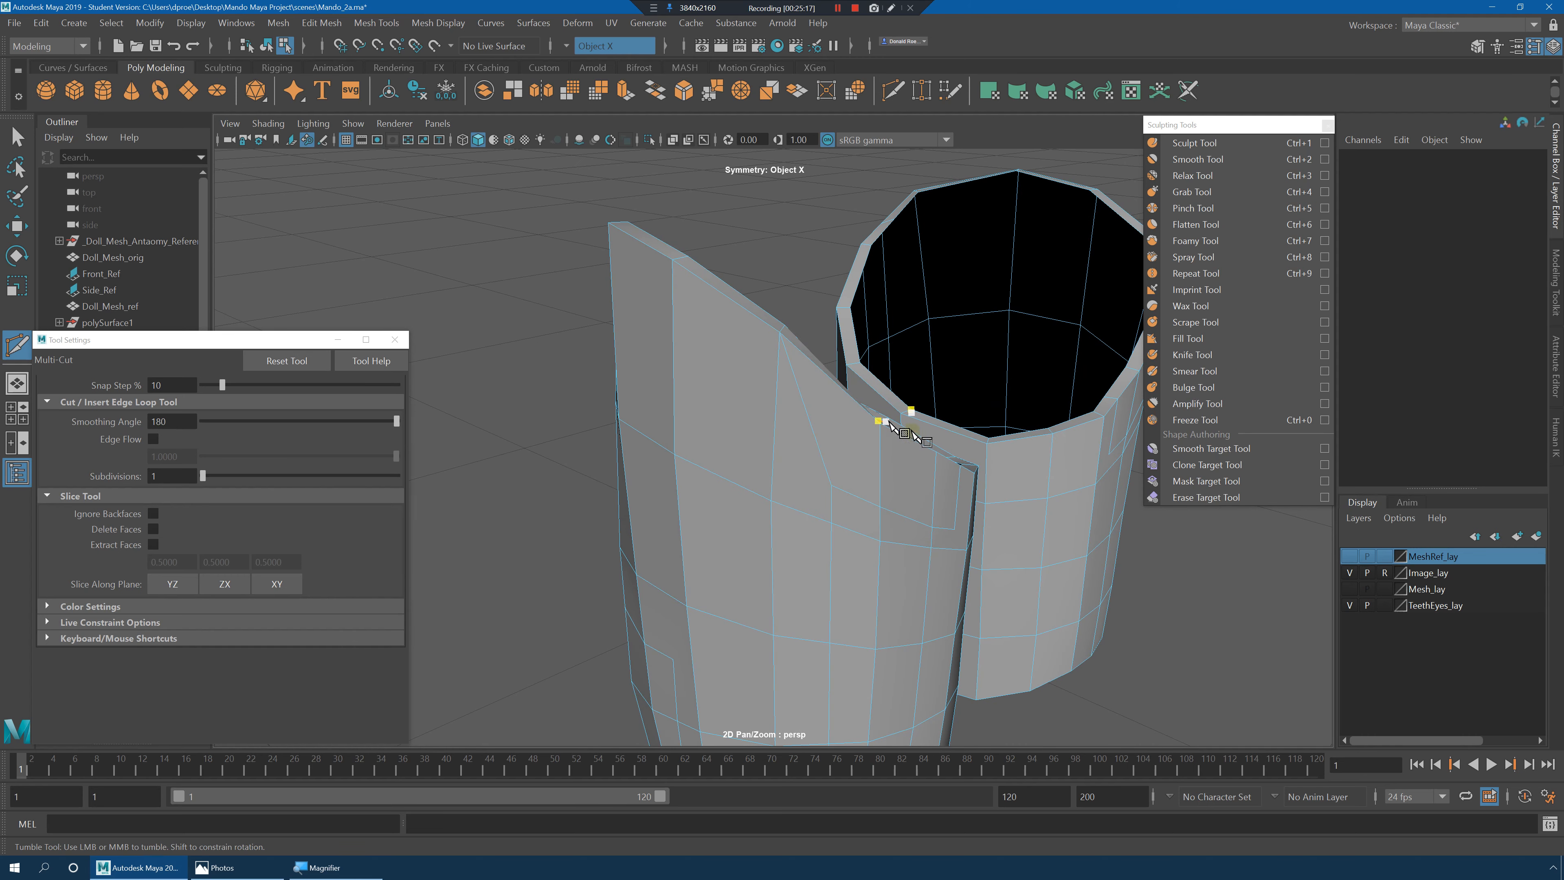
left_click_drag(971, 536, 861, 477, "alt")
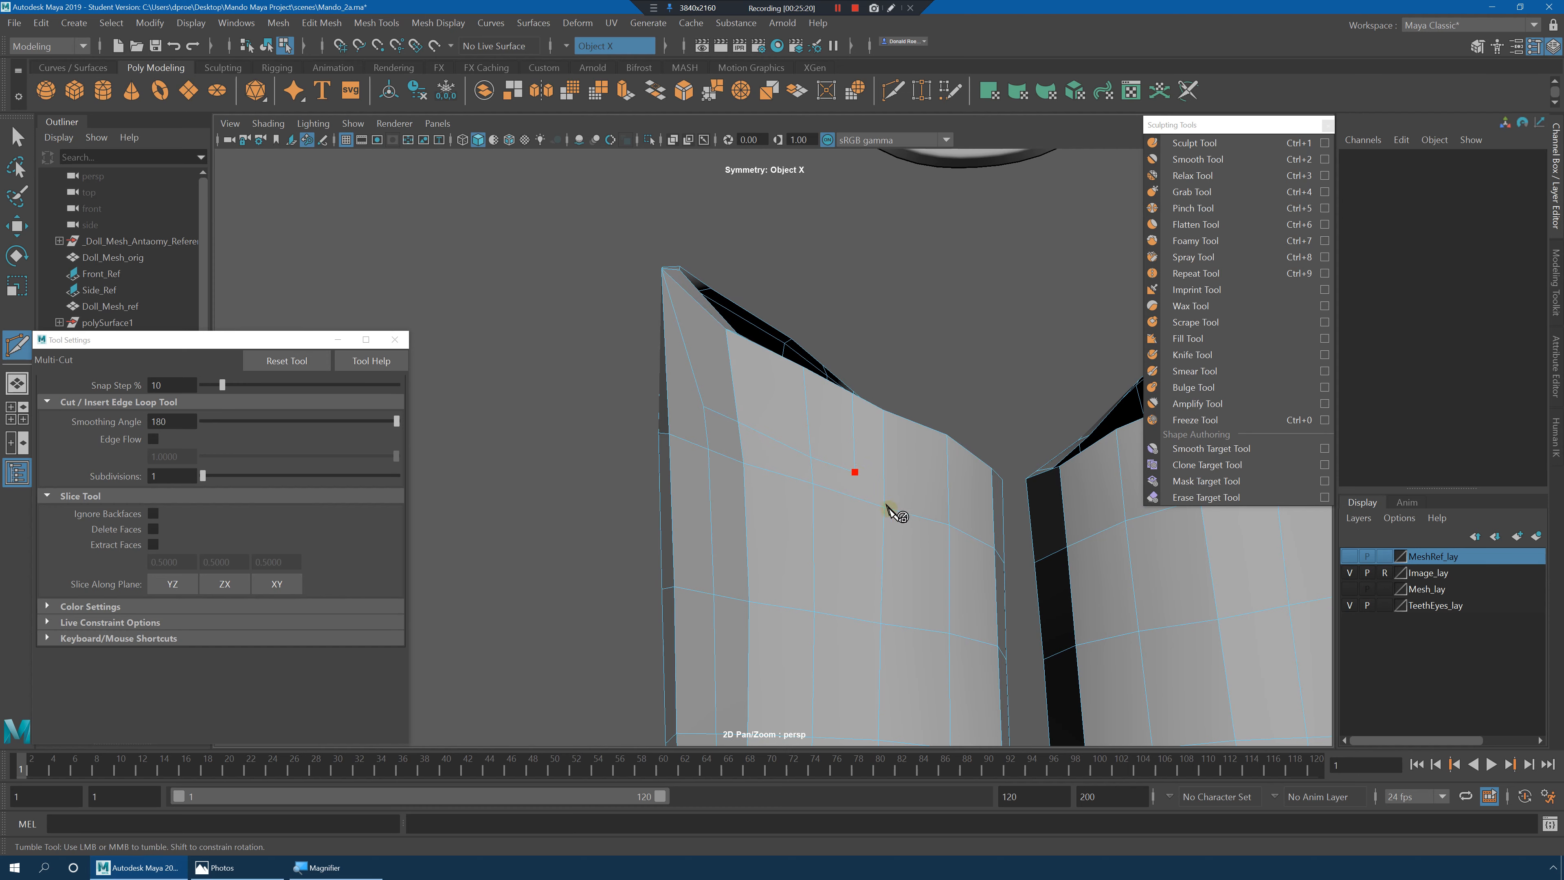
Connect the lower corners of the stepped outline to neighbouring vertices and the bottom edge with short Multi-Cut cuts.
left_click_drag(737, 509, 891, 412, "alt")
middle_click_drag(890, 412, 860, 399, "alt")
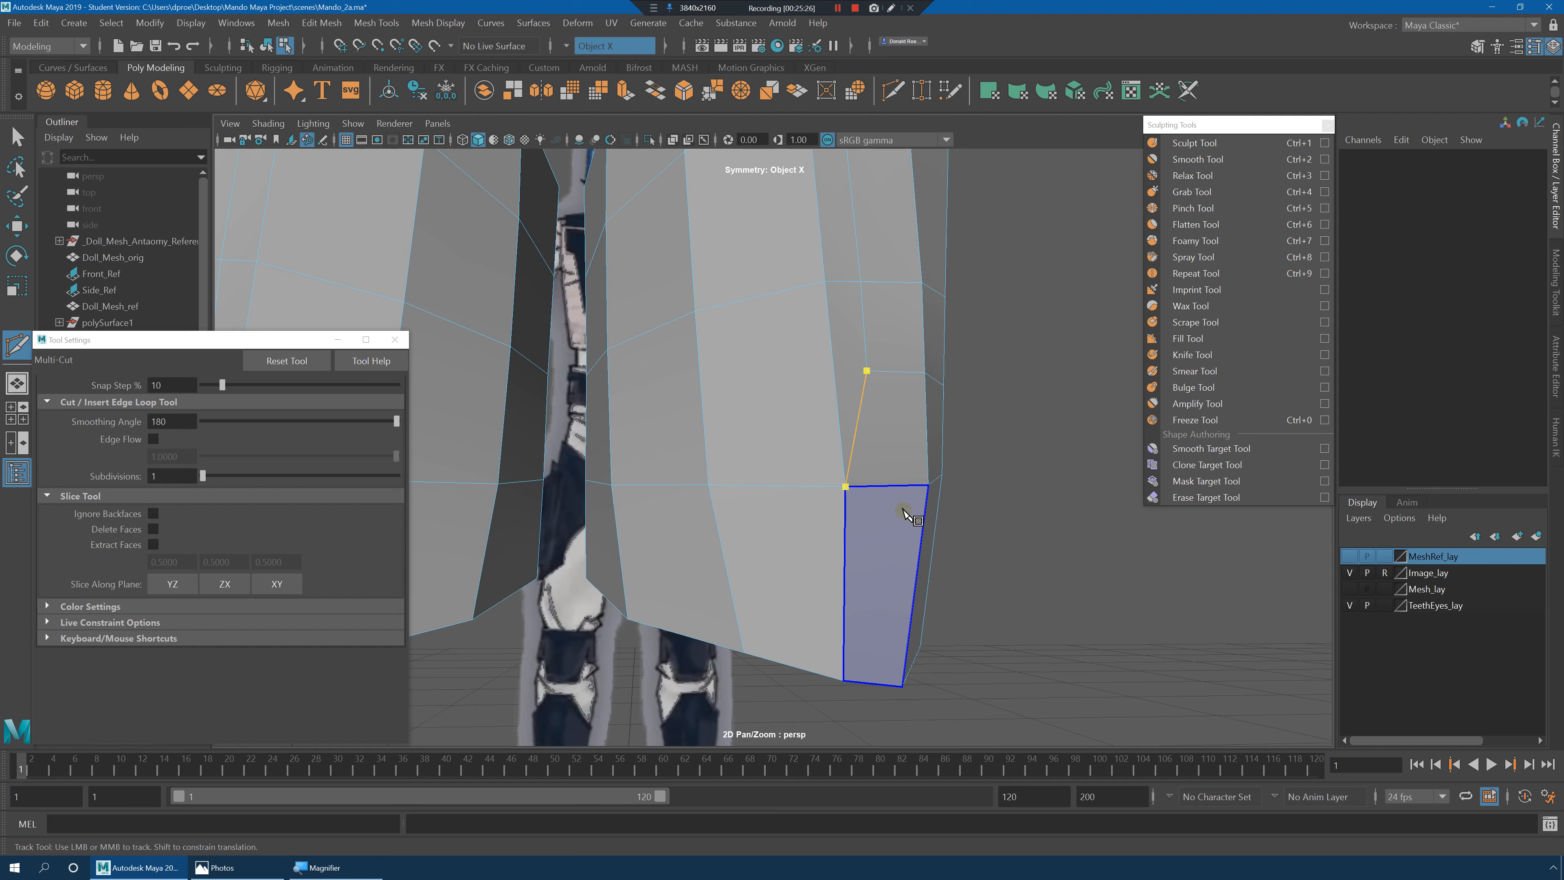
left_click_drag(891, 434, 758, 314, "alt")
right_click(812, 377)
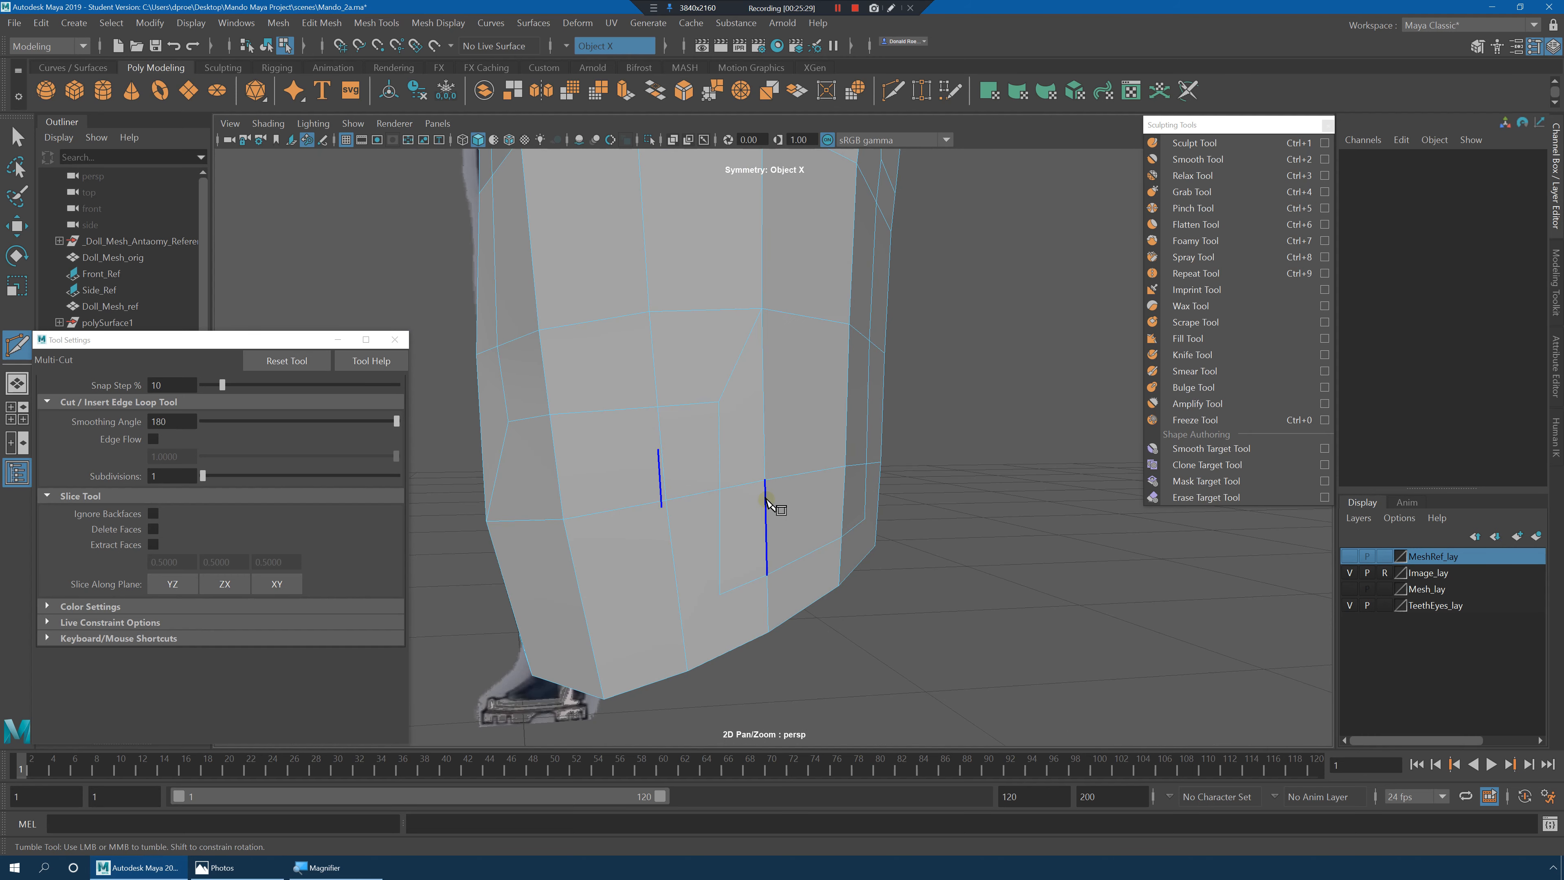
left_click(720, 594)
middle_click_drag(717, 625, 782, 472, "alt")
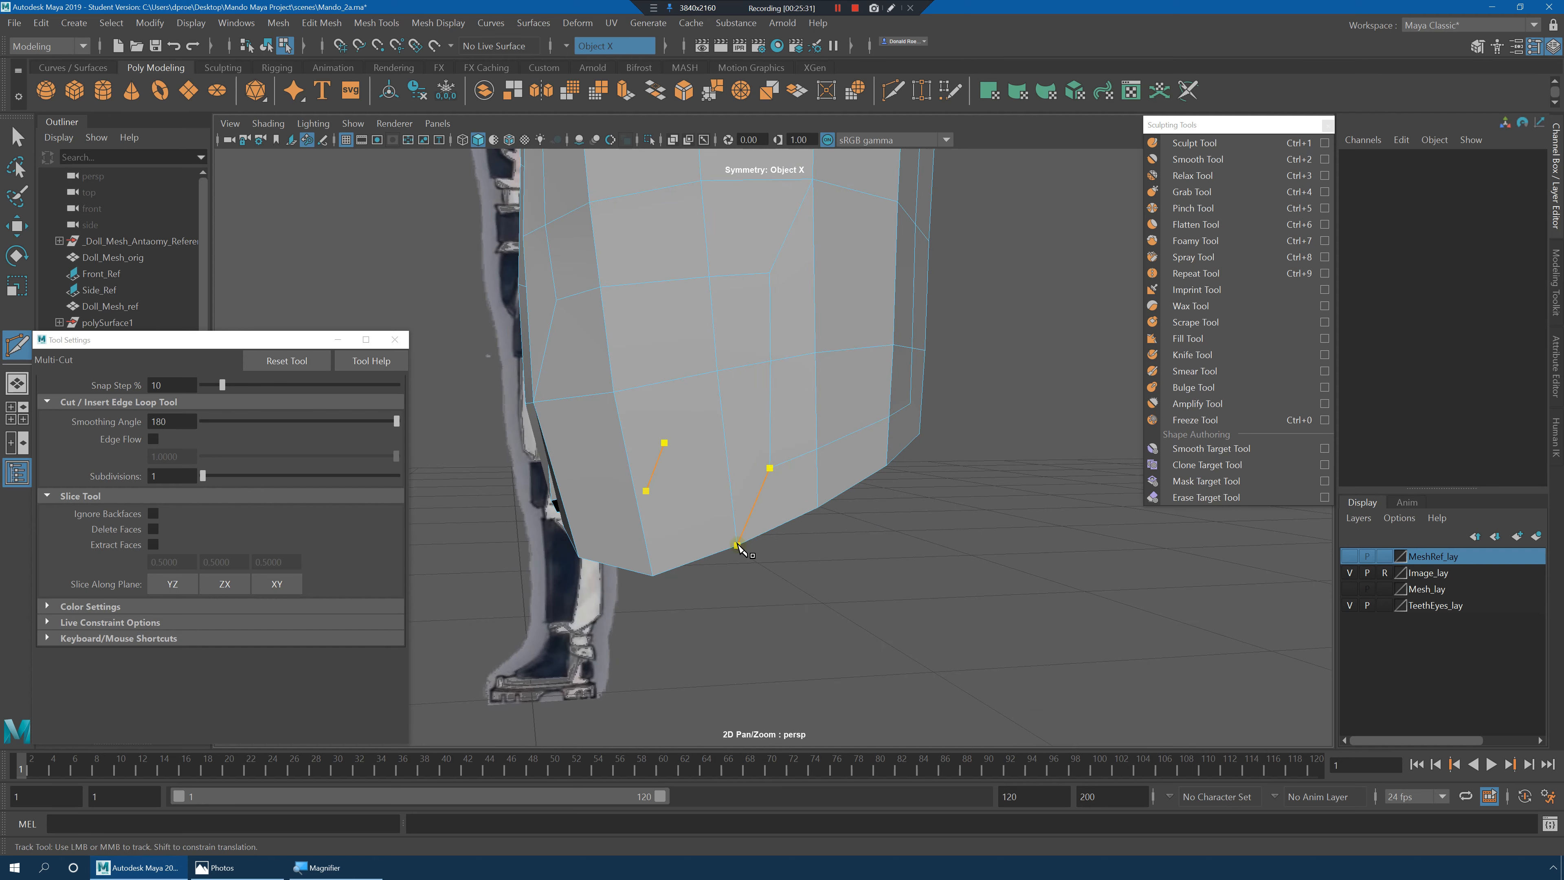
key("f")
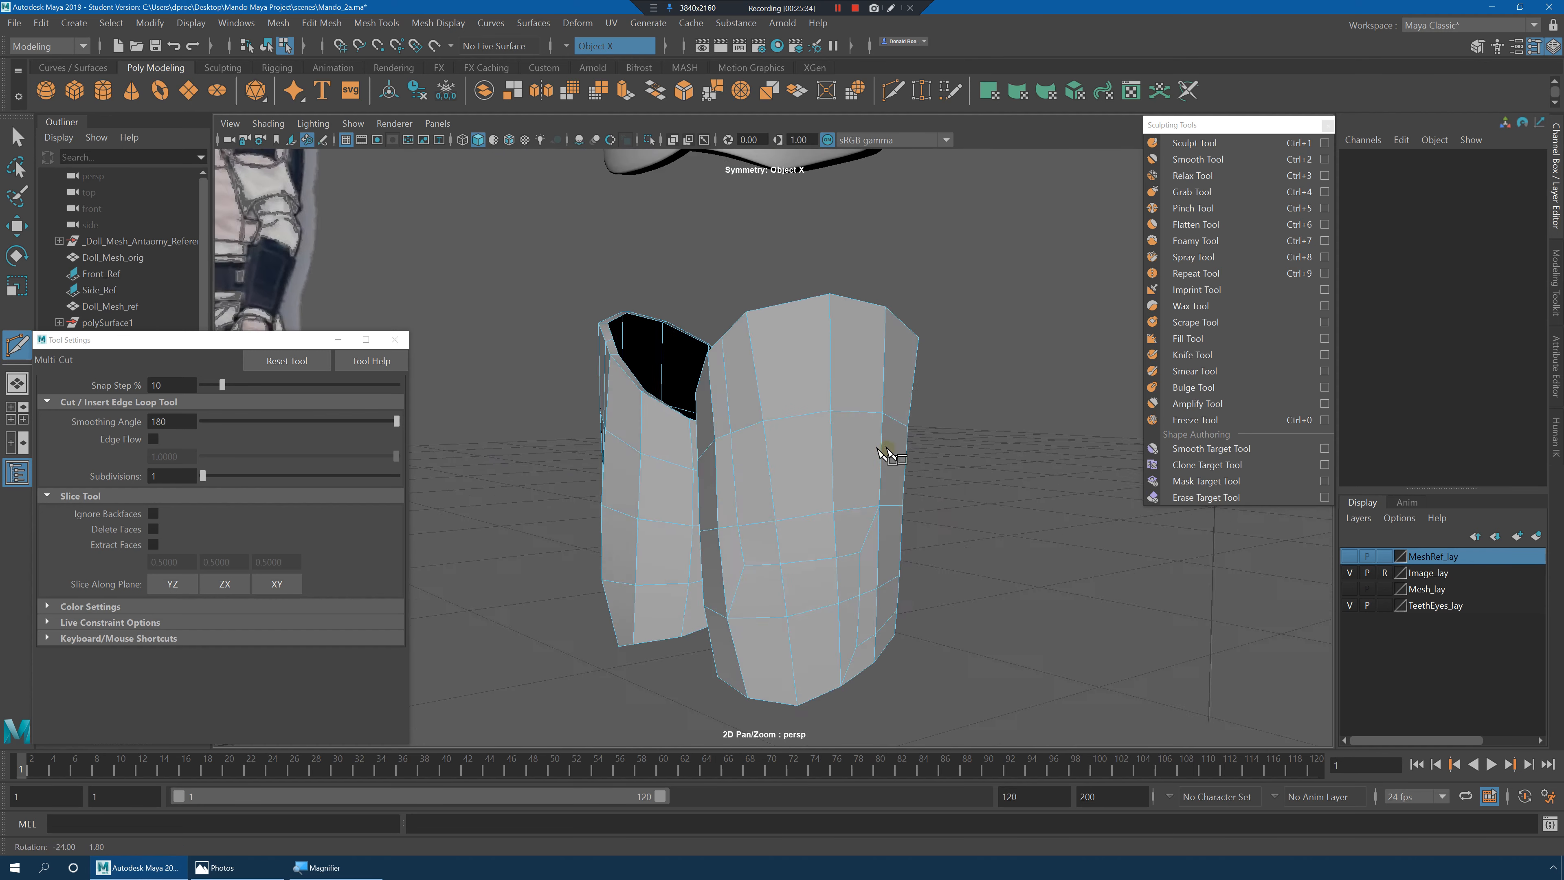
Start selecting the stepped armour plate faces from the thigh's top rim down the front column and around the lower corner.
key("q")
left_click(799, 374)
left_click(769, 391)
left_click_drag(790, 397, 863, 432, "alt")
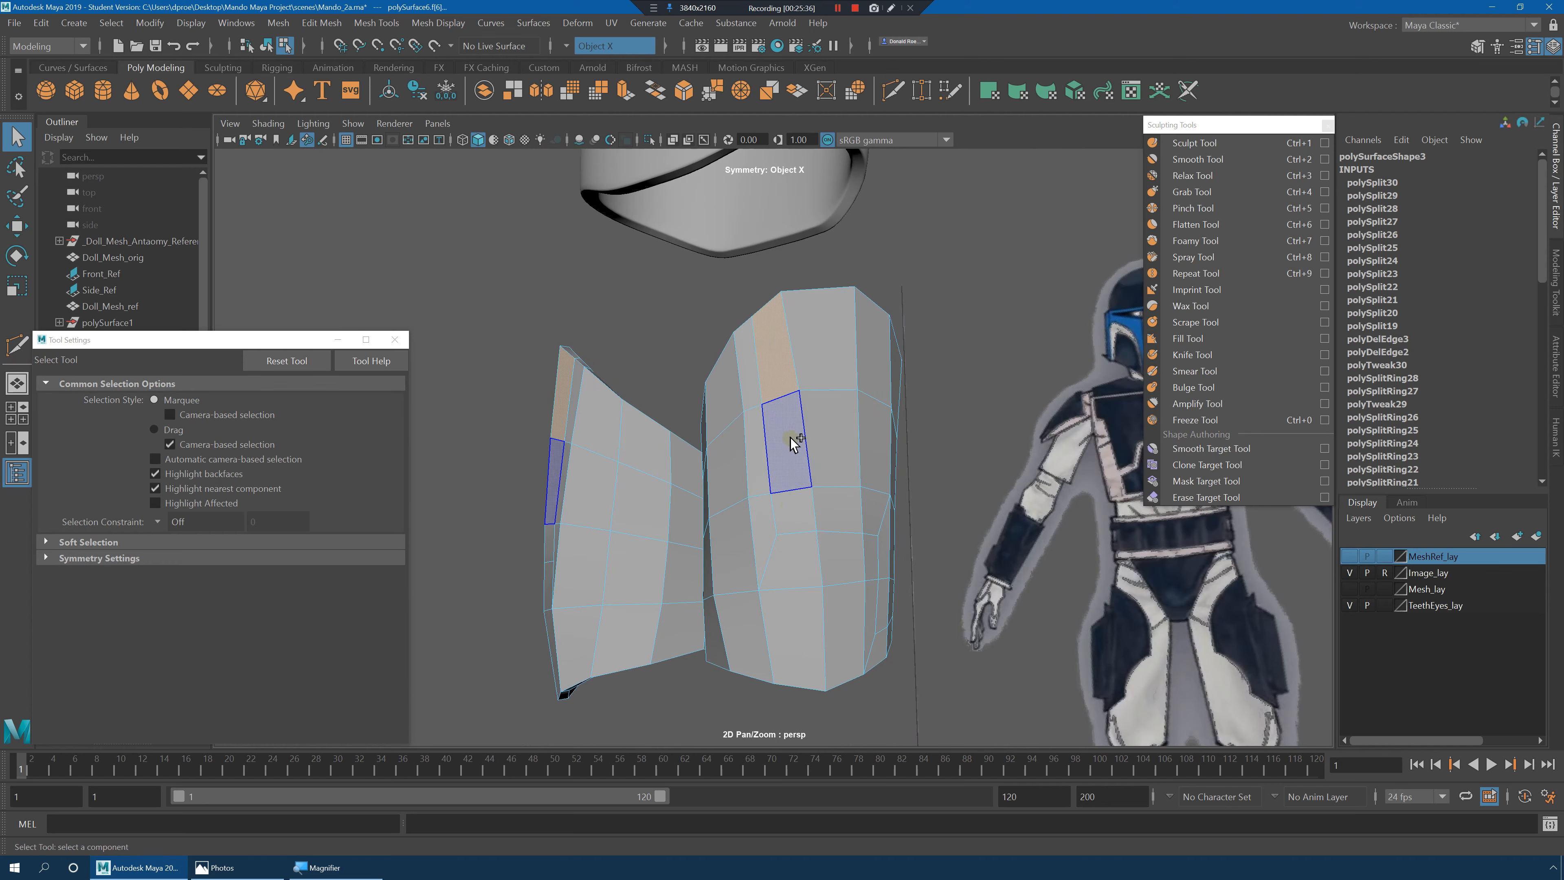
left_click(792, 441, "shift")
left_click(799, 513, "shift")
left_click(841, 513, "shift")
Add the lower stepped faces and the column on the other side up to the top rim to the plate selection.
left_click_drag(862, 515, 831, 533, "alt")
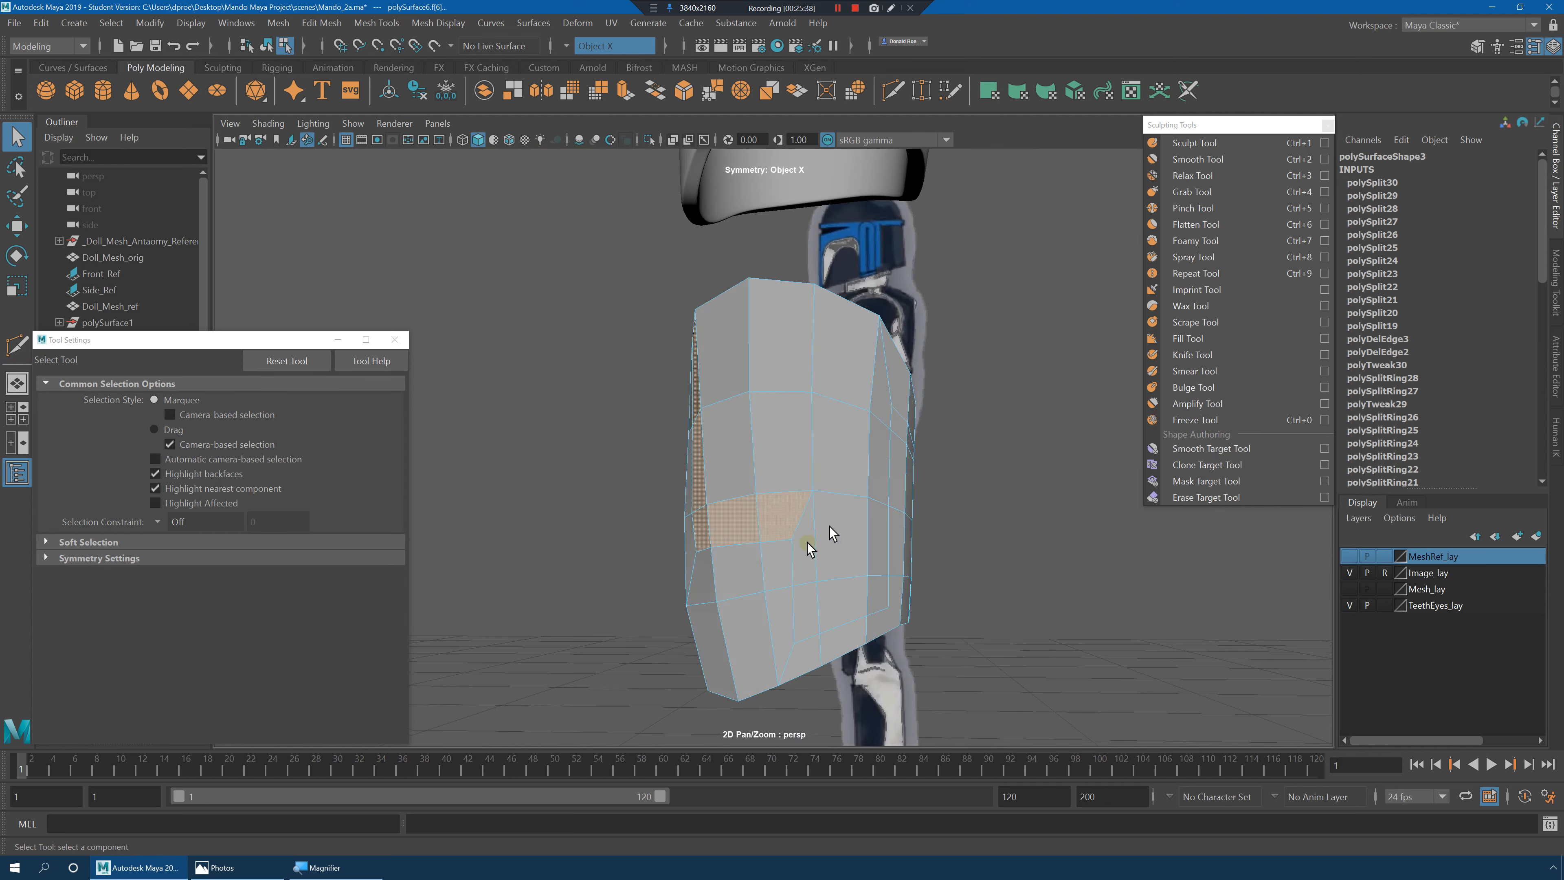
left_click_drag(893, 576, 794, 553, "alt")
left_click(793, 439, "shift")
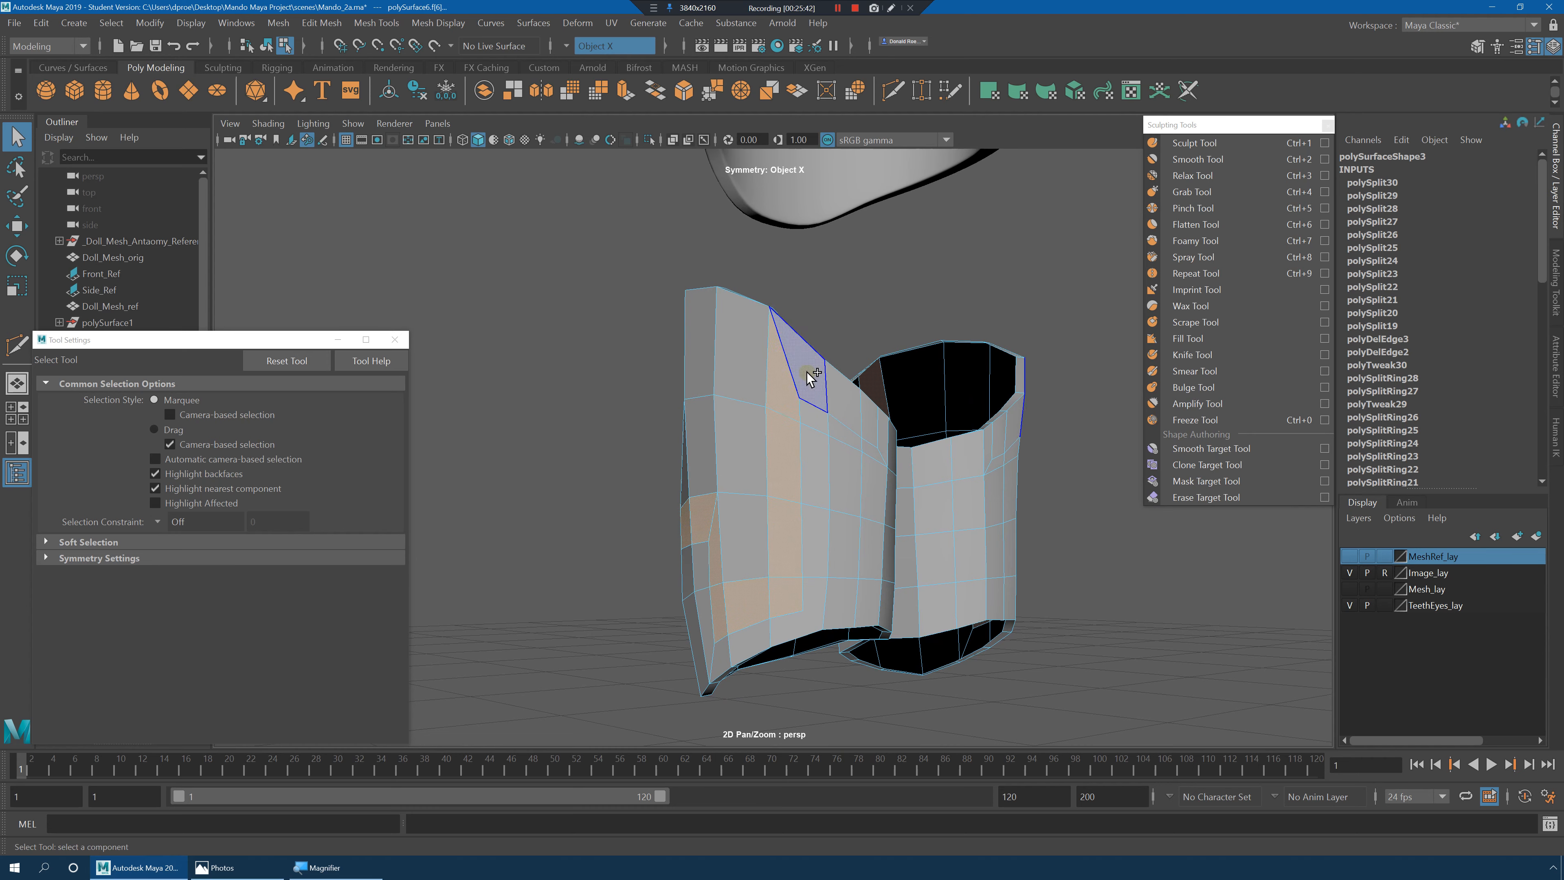
left_click(809, 374, "shift")
left_click_drag(850, 413, 782, 420, "alt")
left_click(772, 405, "shift")
left_click_drag(882, 482, 982, 513, "alt")
right_click_drag(836, 387, 839, 433, "shift")
left_click_drag(866, 450, 887, 500, "alt")
right_click_drag(810, 478, 886, 458, "alt")
mouse_move(885, 458)
left_mouse_down("alt")
mouse_move(899, 478)
mouse_move(862, 490)
mouse_move(935, 471)
mouse_move(887, 461)
left_mouse_up("alt")
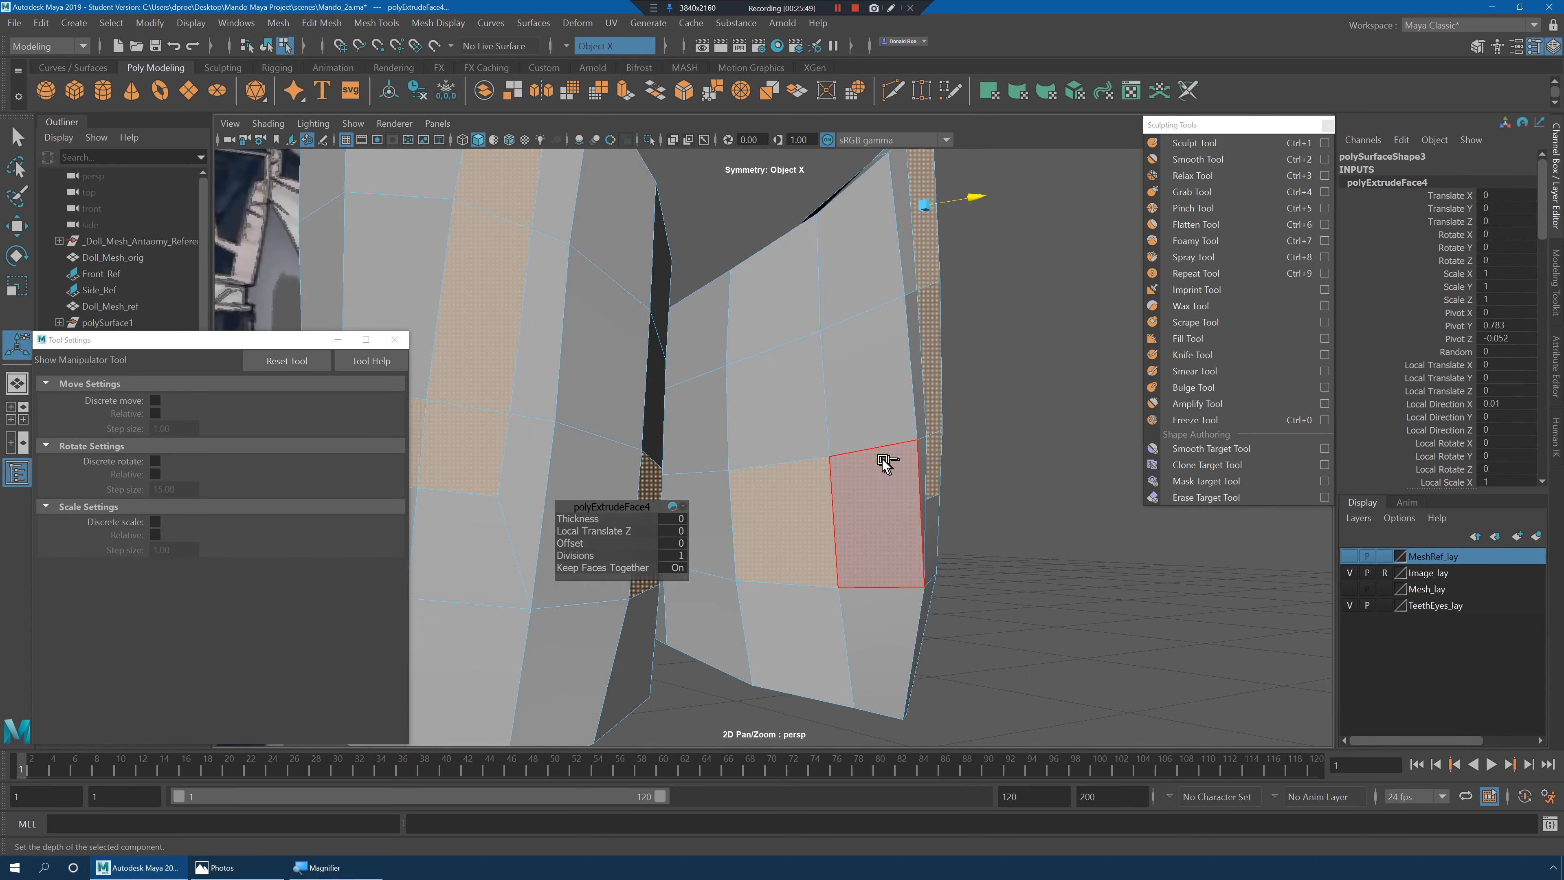
key("ctrl+z")
Deselect the stray faces on the lower thigh and extrude the armour plate faces outward by about 0.0076 in Local Translate Z.
left_click(801, 528, "ctrl")
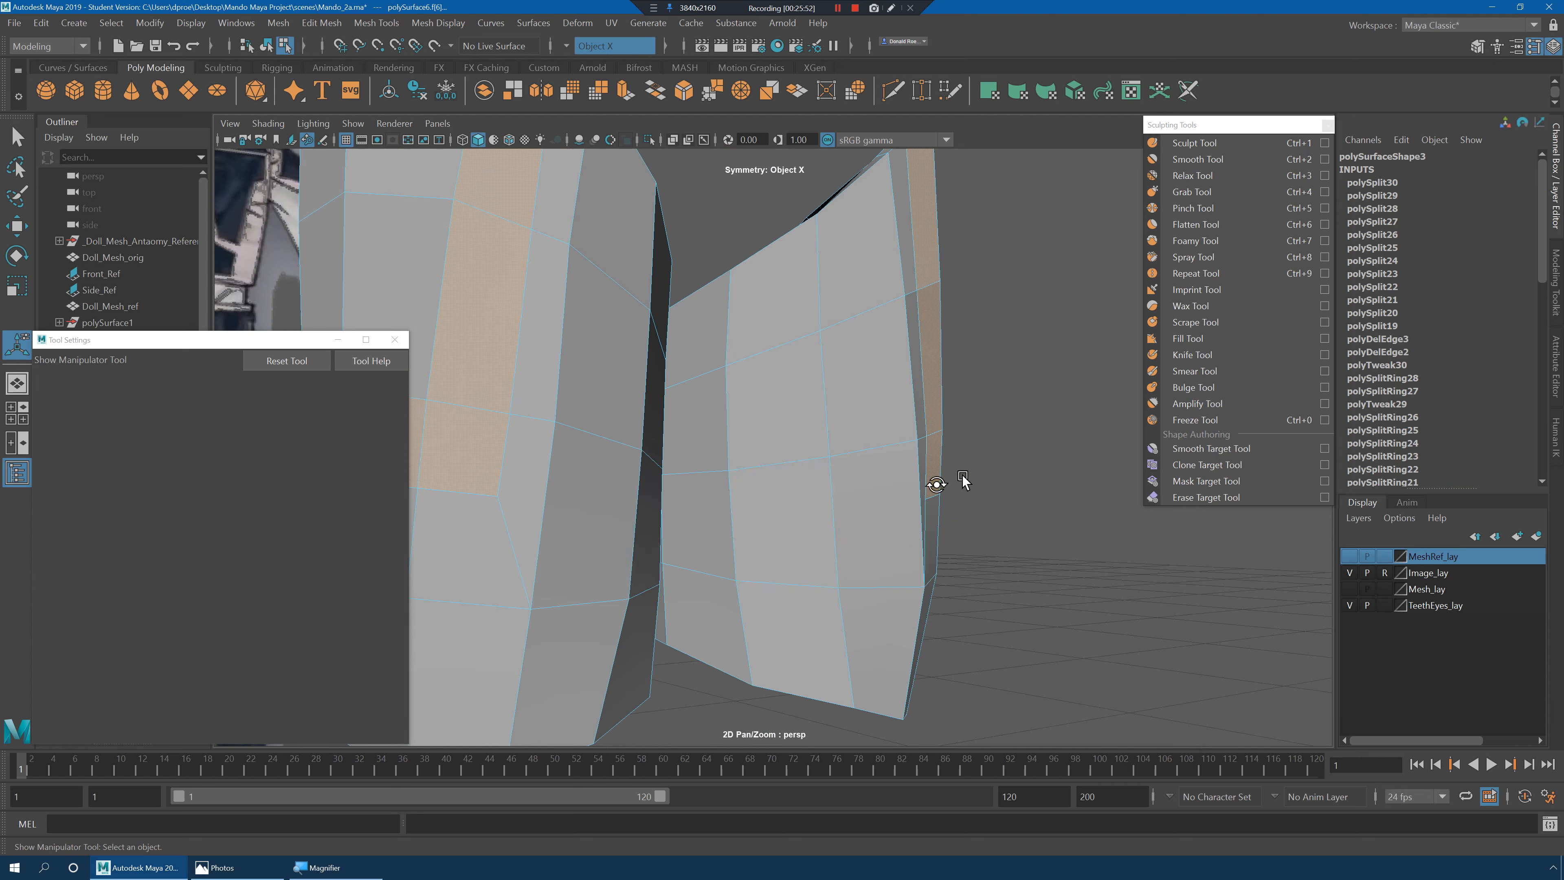
key("bracketleft")
right_click(882, 349, "shift")
mouse_move(883, 350)
left_mouse_down("alt")
mouse_move(890, 388)
mouse_move(933, 374)
mouse_move(892, 353)
mouse_move(898, 338)
left_mouse_up("alt")
right_click_drag(897, 338, 899, 382, "shift")
left_click_drag(899, 382, 894, 348, "alt")
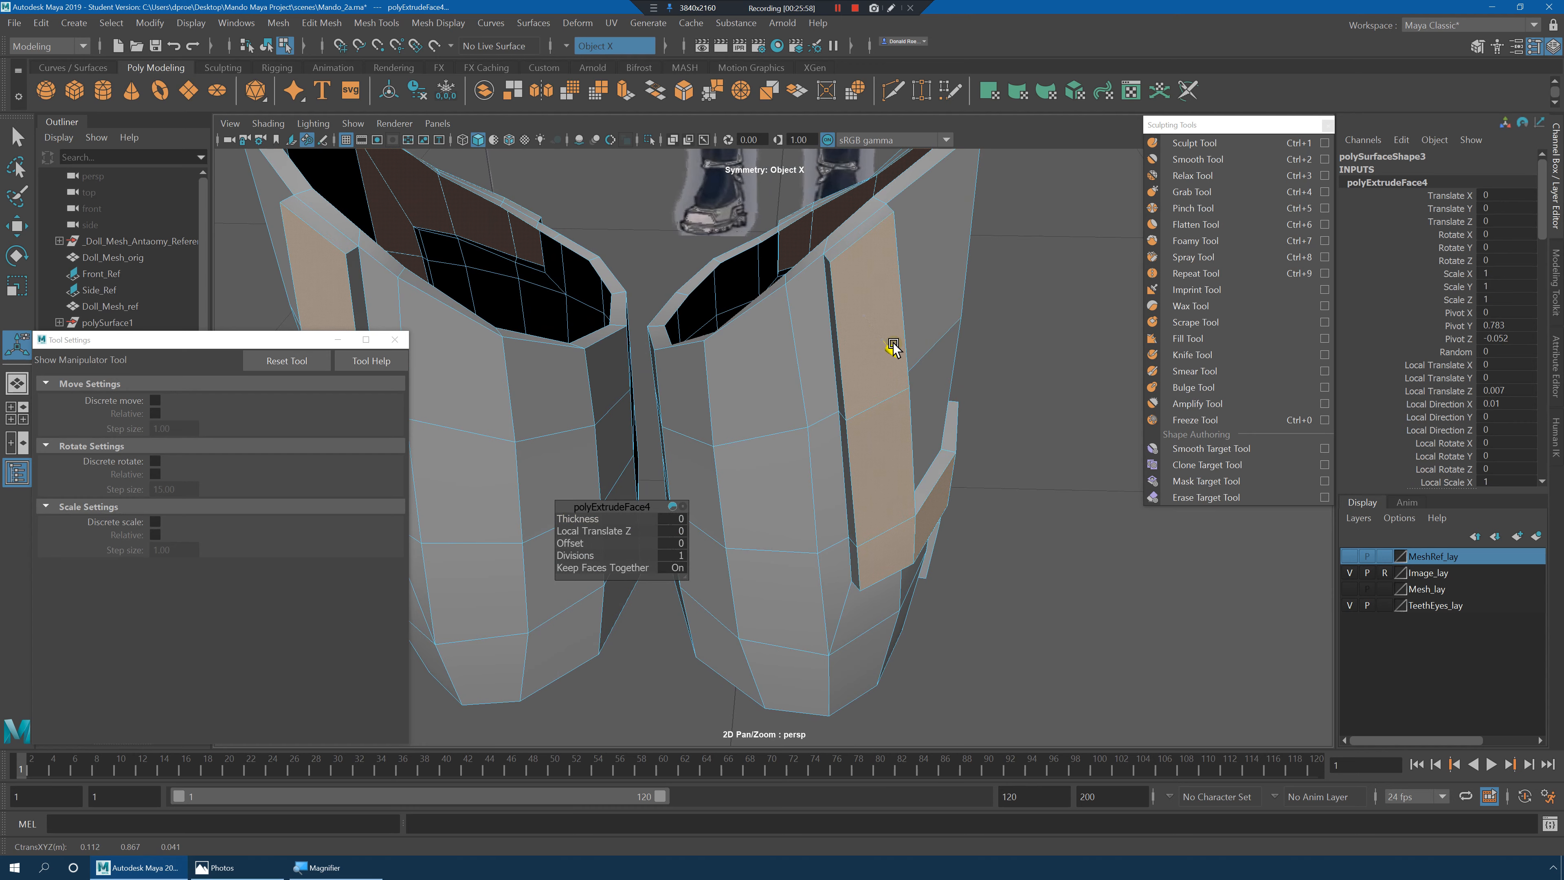
Inspect the extruded thigh plates in smooth preview from several sides, and return to object mode with nothing selected.
key("3")
left_click_drag(930, 499, 851, 438, "alt")
right_click_drag(852, 439, 683, 416, "alt")
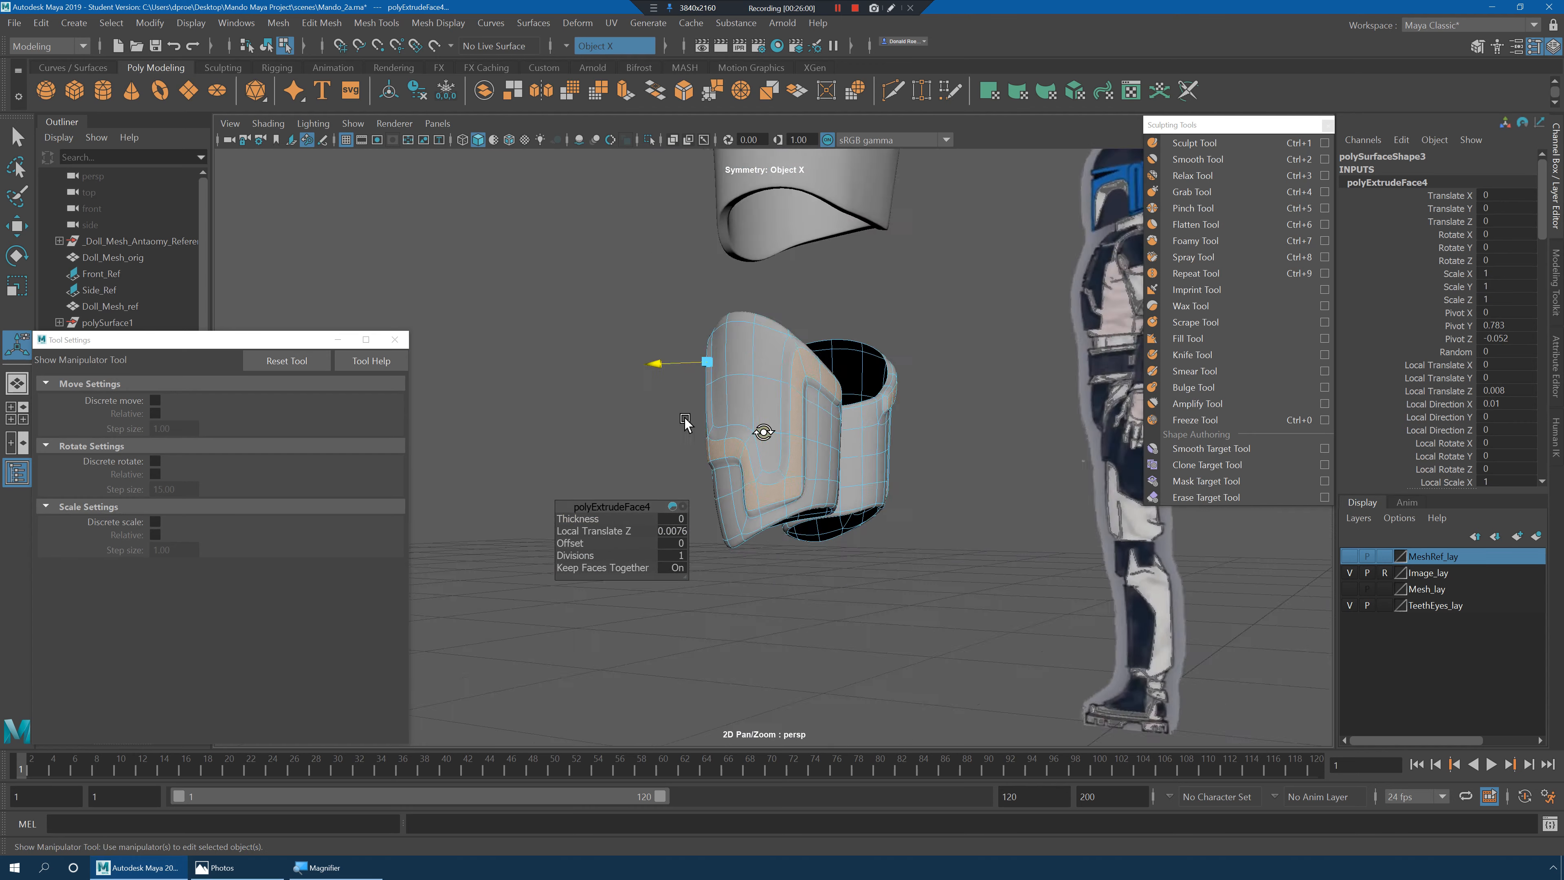
left_click_drag(683, 416, 853, 407, "alt")
right_click_drag(813, 377, 861, 345)
left_click(869, 295)
key("q")
left_click_drag(869, 295, 880, 346, "alt")
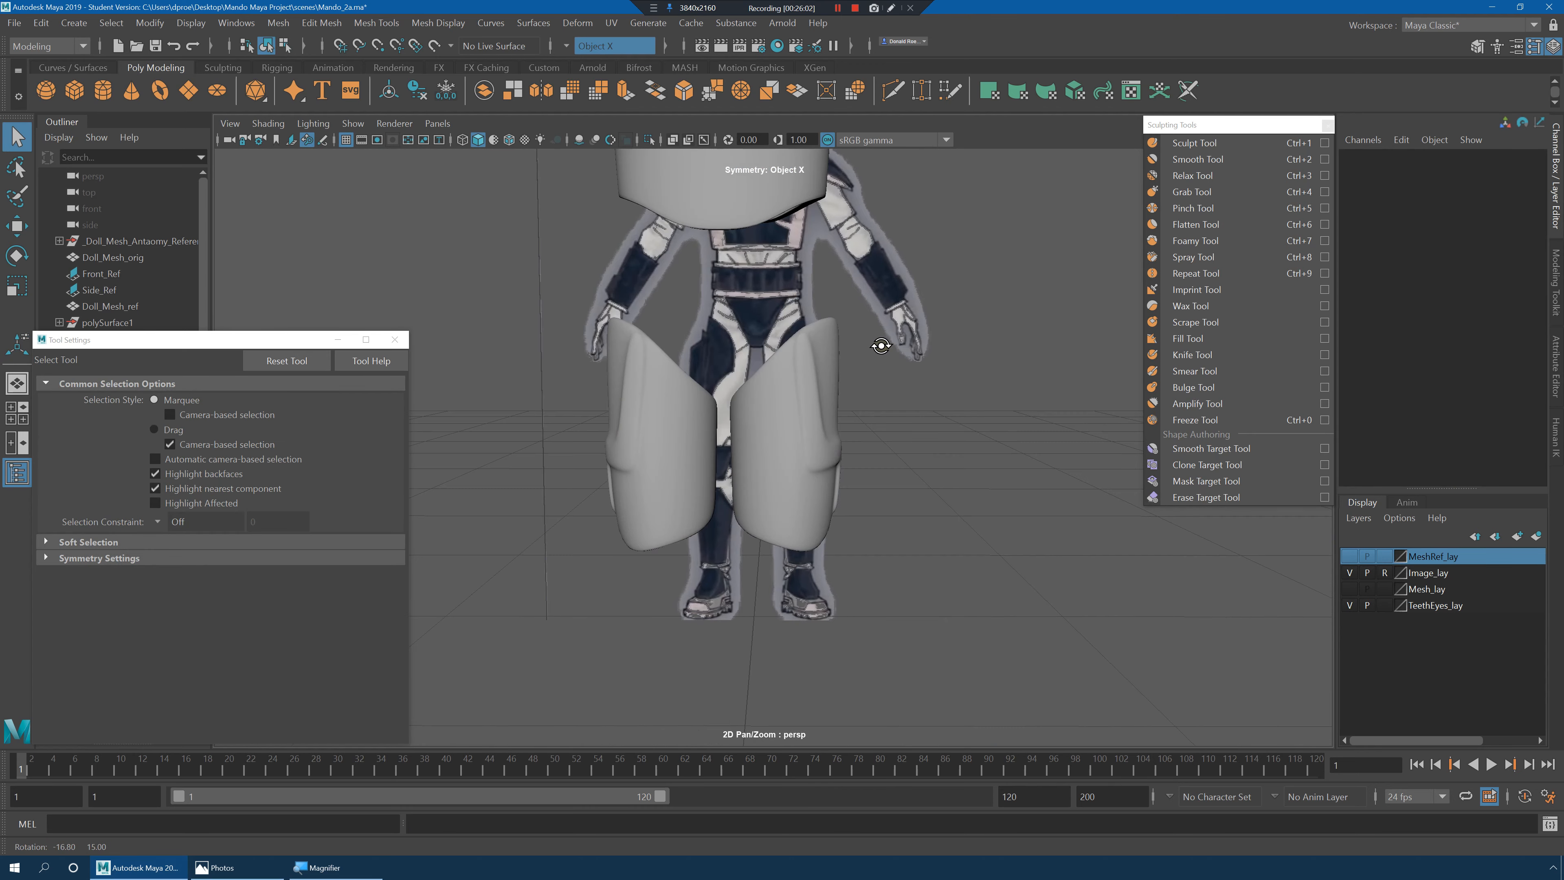
middle_click_drag(880, 346, 870, 443, "alt")
right_click_drag(870, 443, 883, 500, "alt")
Turn off smooth preview on the thigh mesh and insert supporting edge loops along the front border of the raised plate near the top rim.
left_click(862, 479)
key("1")
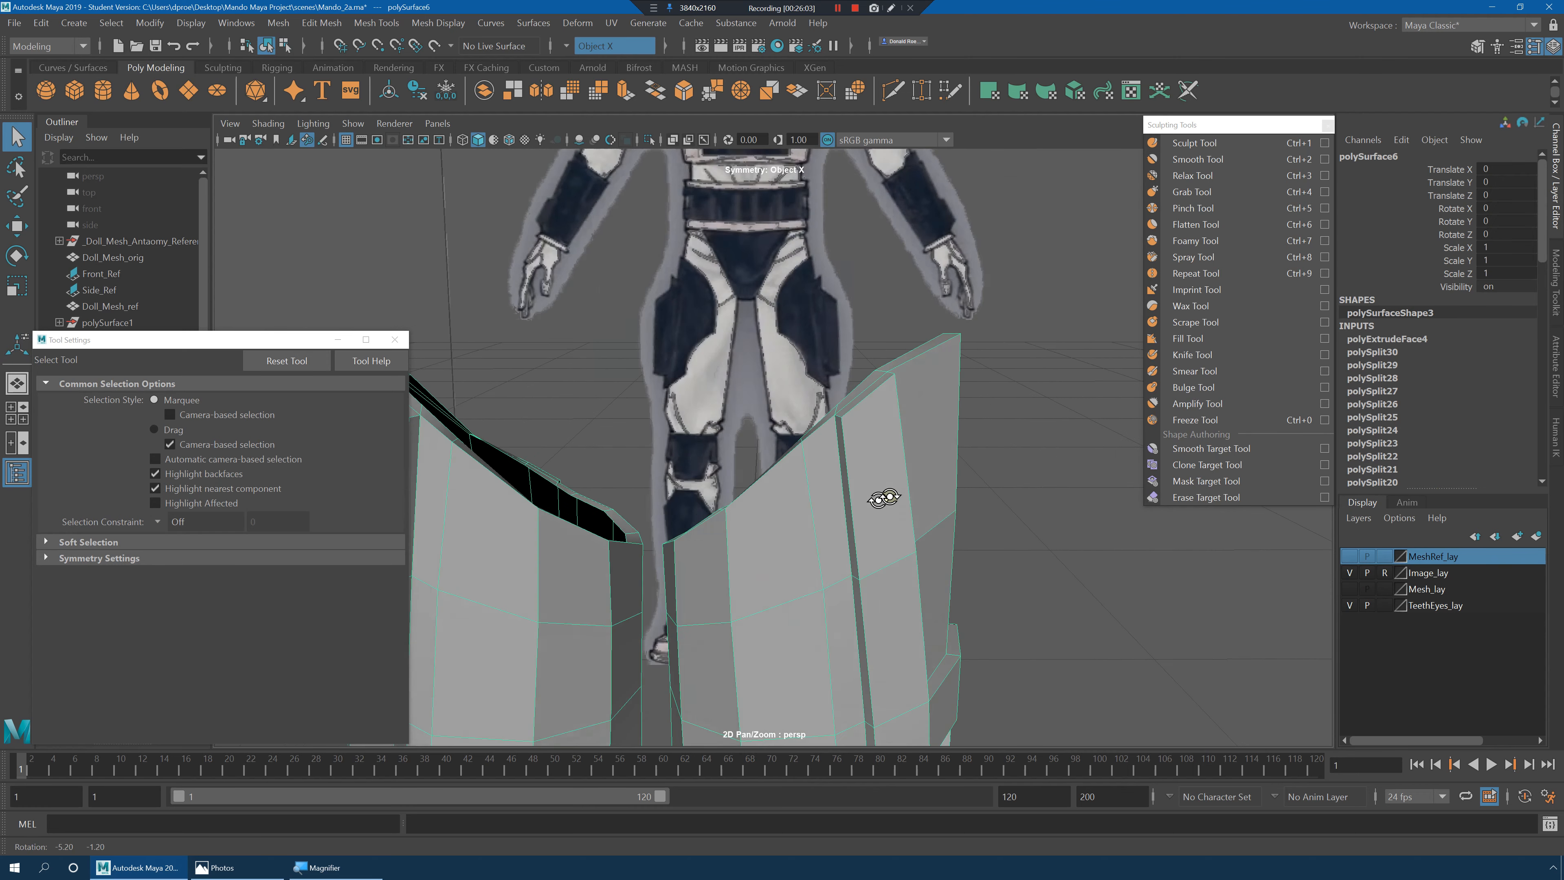
left_click_drag(883, 500, 924, 398, "alt")
right_click_drag(923, 397, 861, 424, "shift")
right_click_drag(861, 424, 929, 354, "alt")
left_click_drag(946, 320, 952, 310)
key("3")
right_click_drag(955, 374, 928, 395, "alt")
key("1")
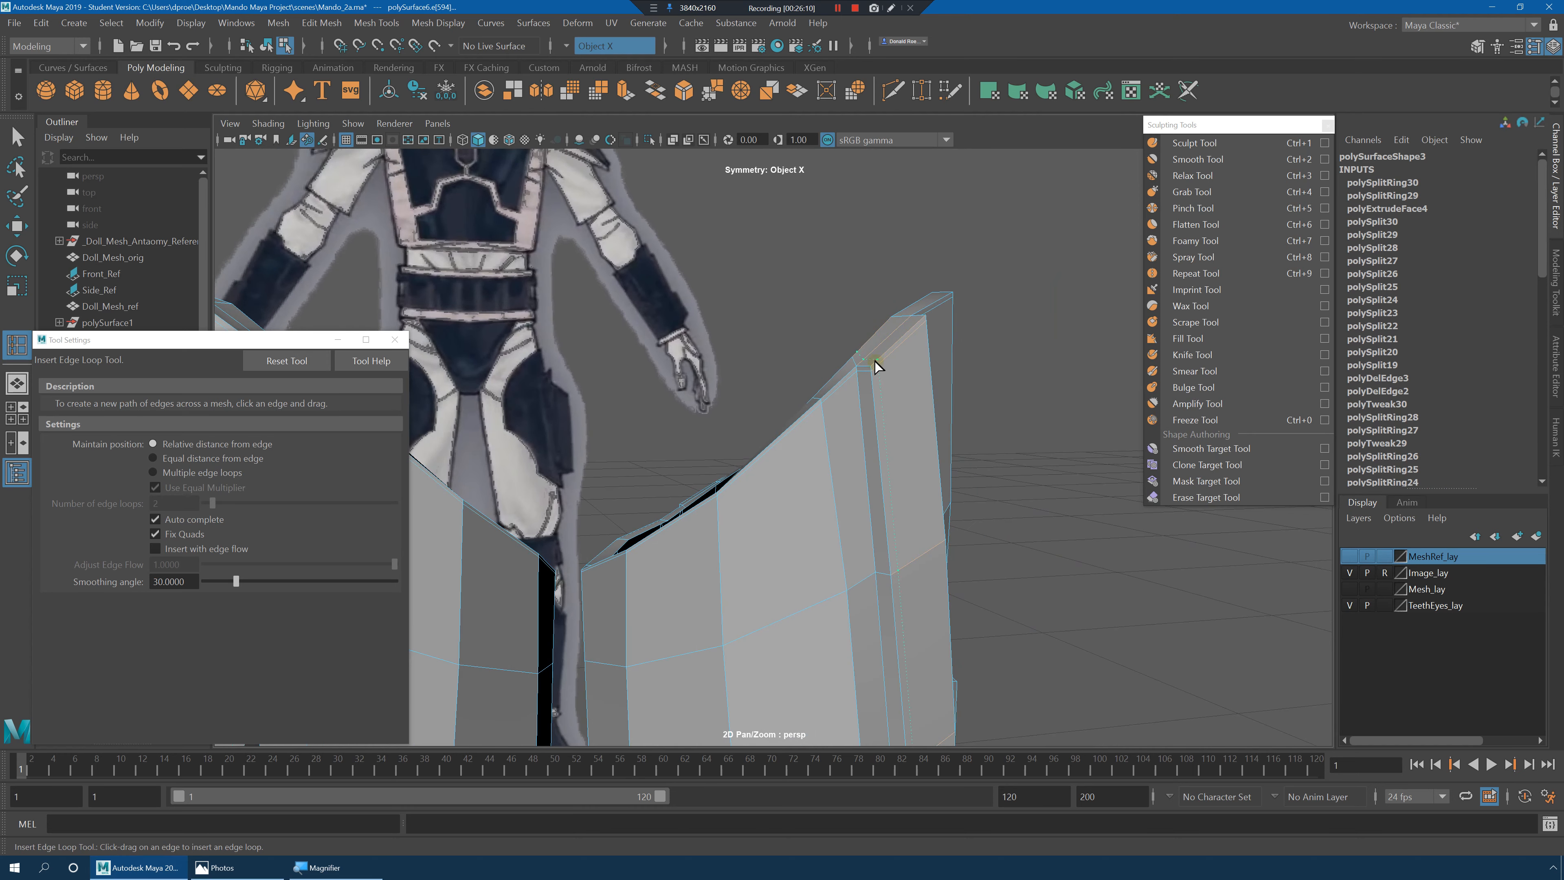
left_click_drag(880, 366, 922, 320)
right_click_drag(943, 410, 915, 436, "alt")
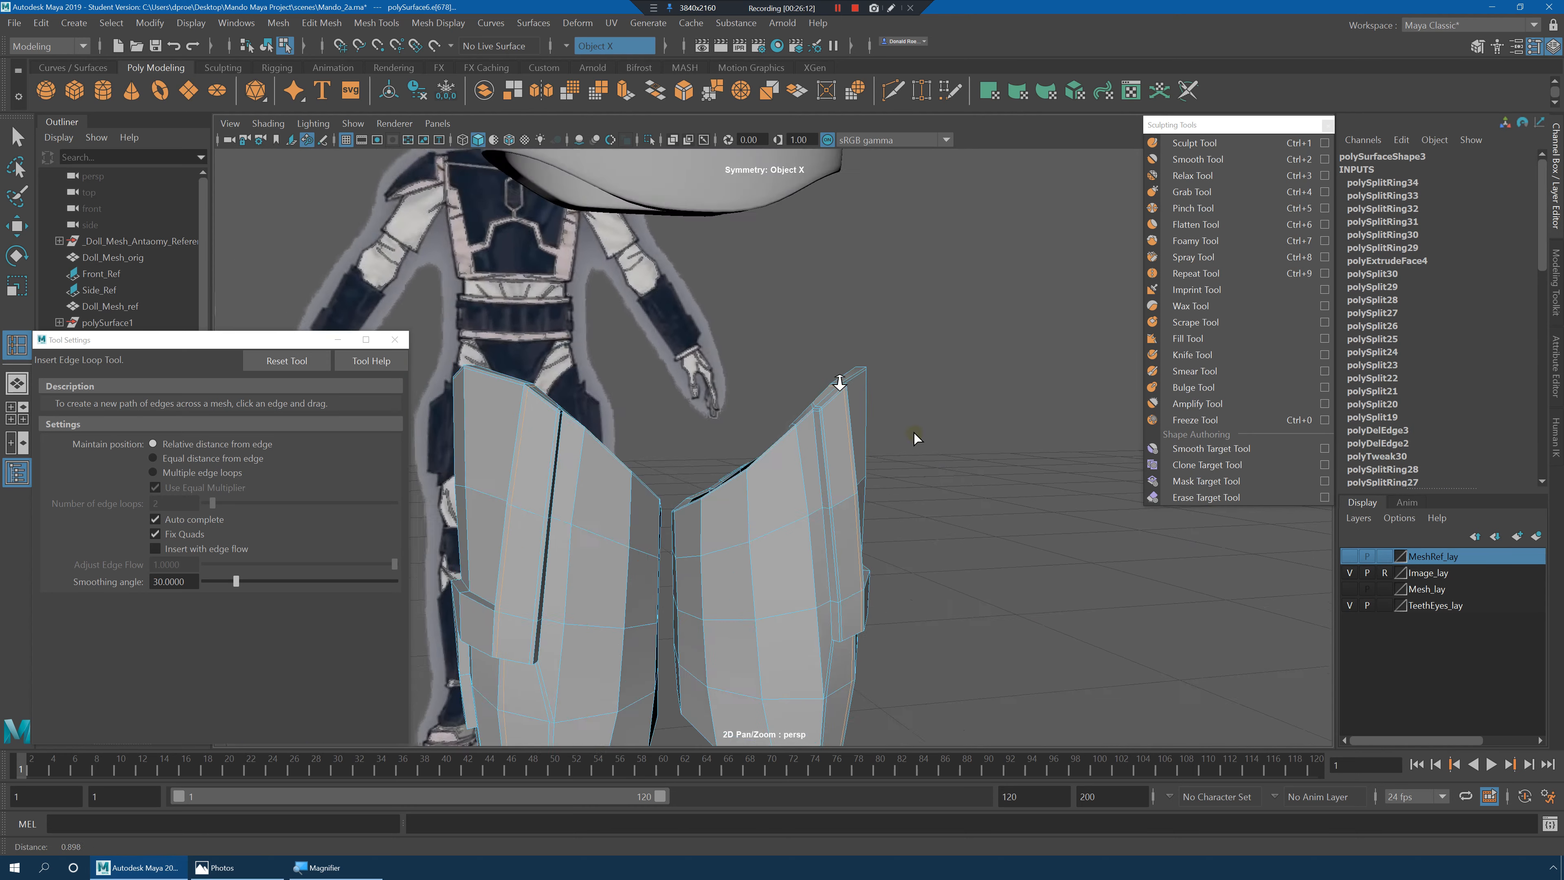
Examine the raised plate's edges on the outer and rear thigh, comparing the smooth preview with the low-poly mesh.
middle_click_drag(914, 436, 935, 342, "alt")
left_click_drag(936, 342, 901, 335, "alt")
key("3")
left_click_drag(848, 388, 791, 418, "alt")
key("1")
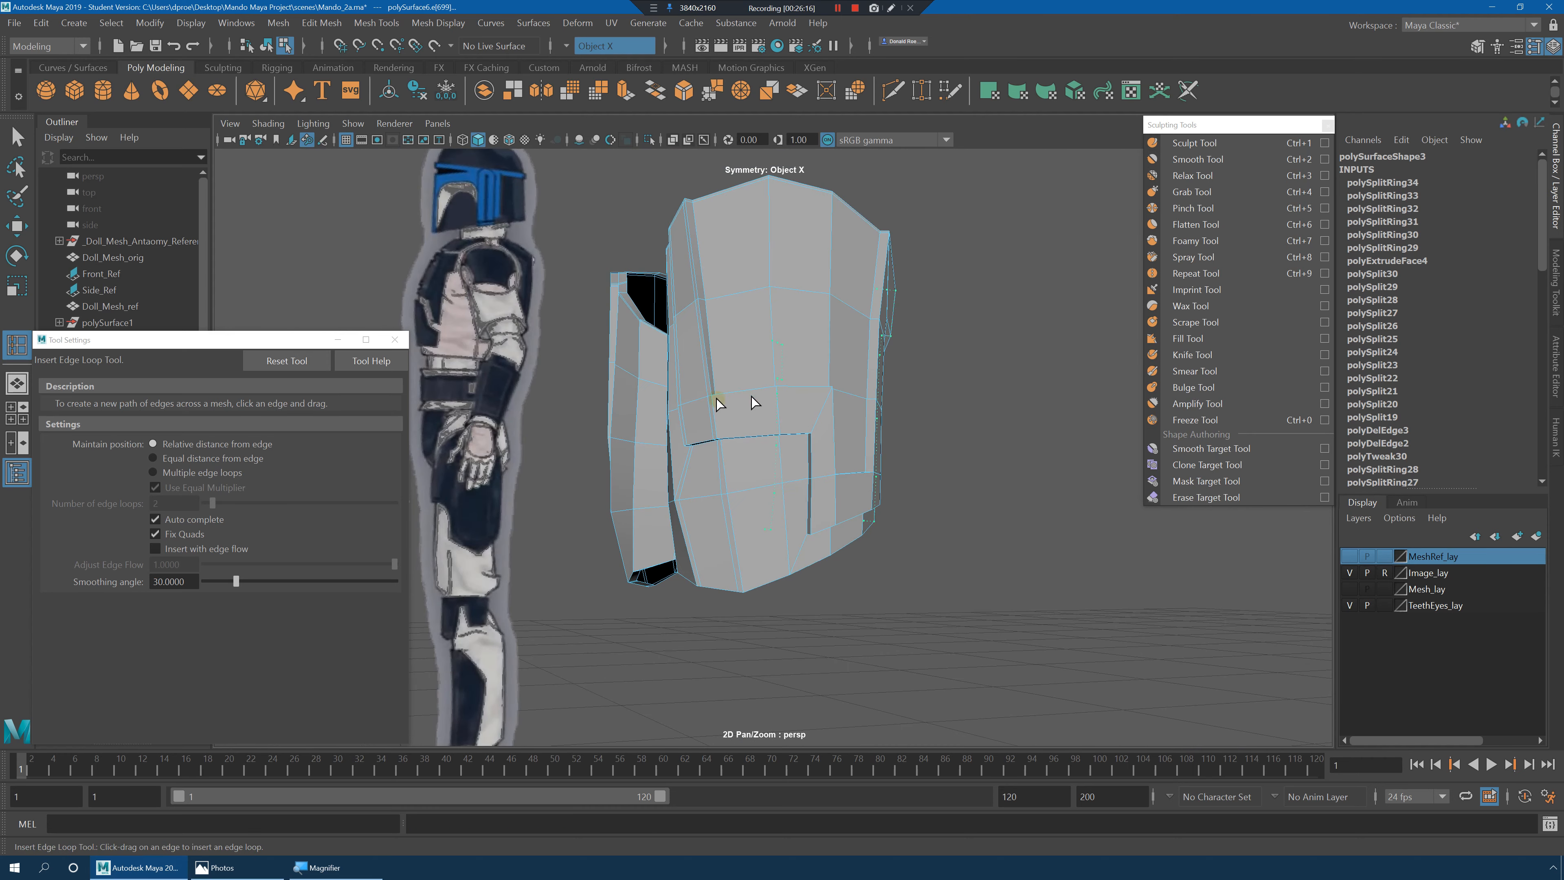
left_click_drag(891, 386, 831, 406, "alt")
key("3")
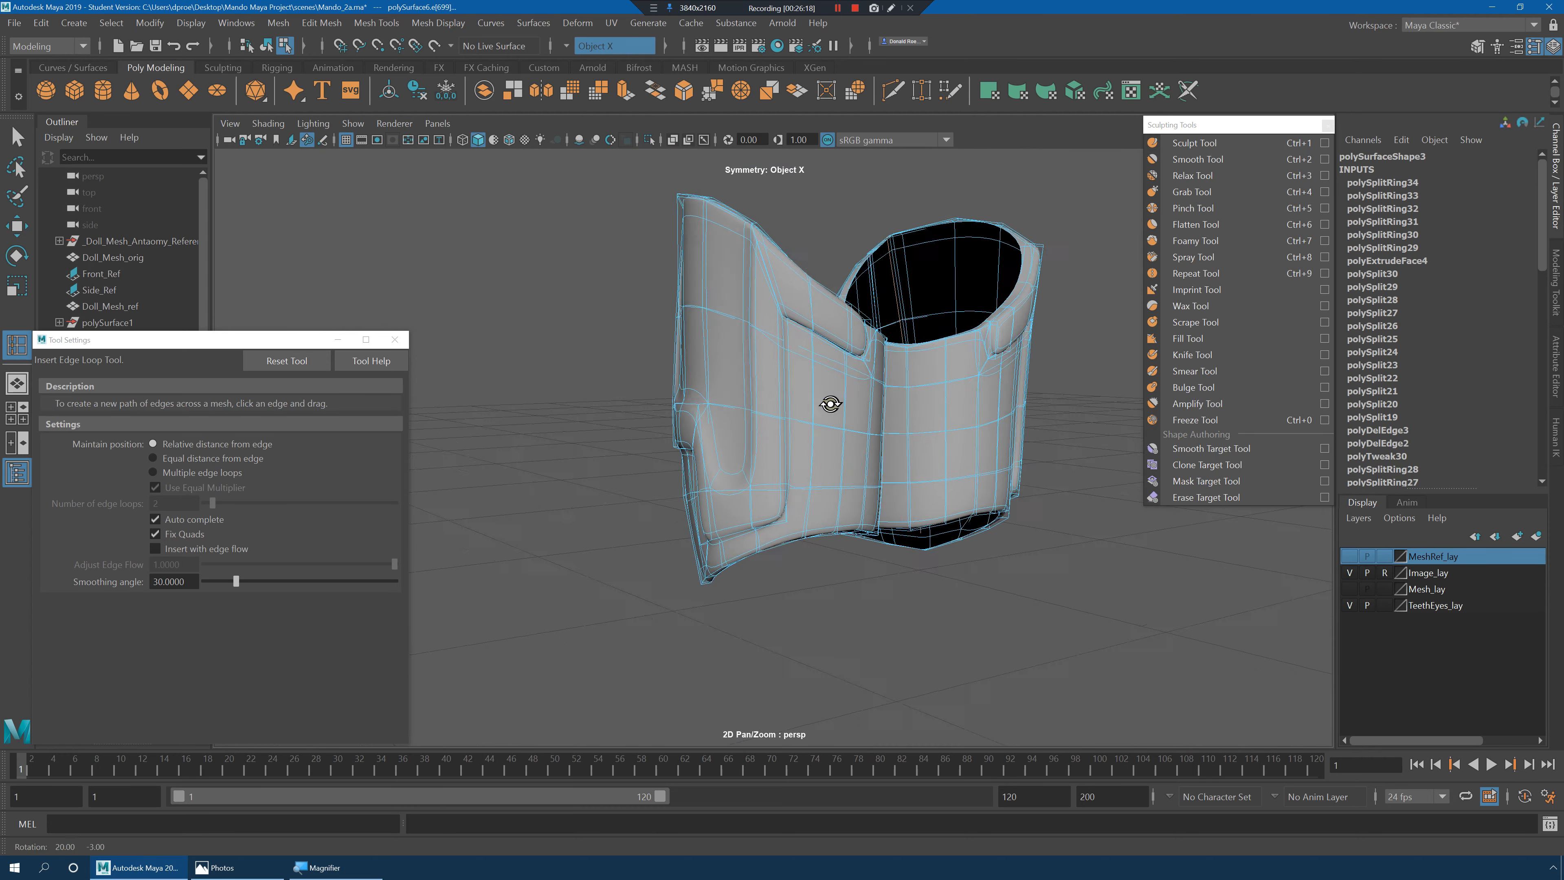
right_click_drag(831, 406, 871, 406, "alt")
key("1")
Insert supporting edge loops at the raised plate's corner by the top rim and check the plate in smooth preview.
middle_click_drag(872, 403, 841, 455, "alt")
right_click_drag(841, 454, 887, 458, "alt")
left_click_drag(887, 458, 804, 460, "alt")
scroll(841, 356, "up", 3)
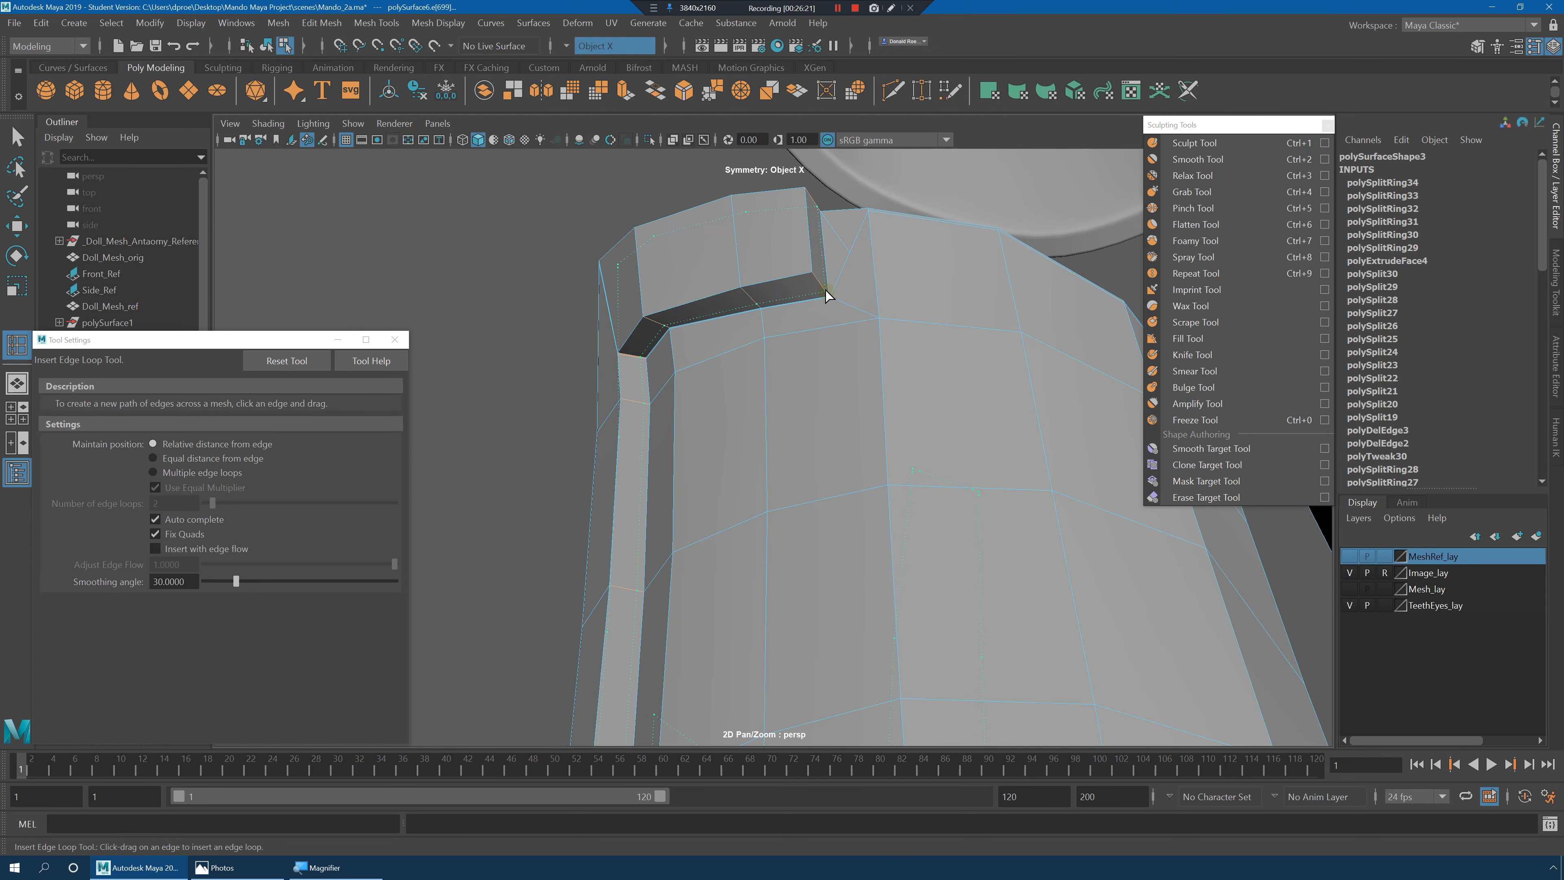
left_click(815, 274)
key("3")
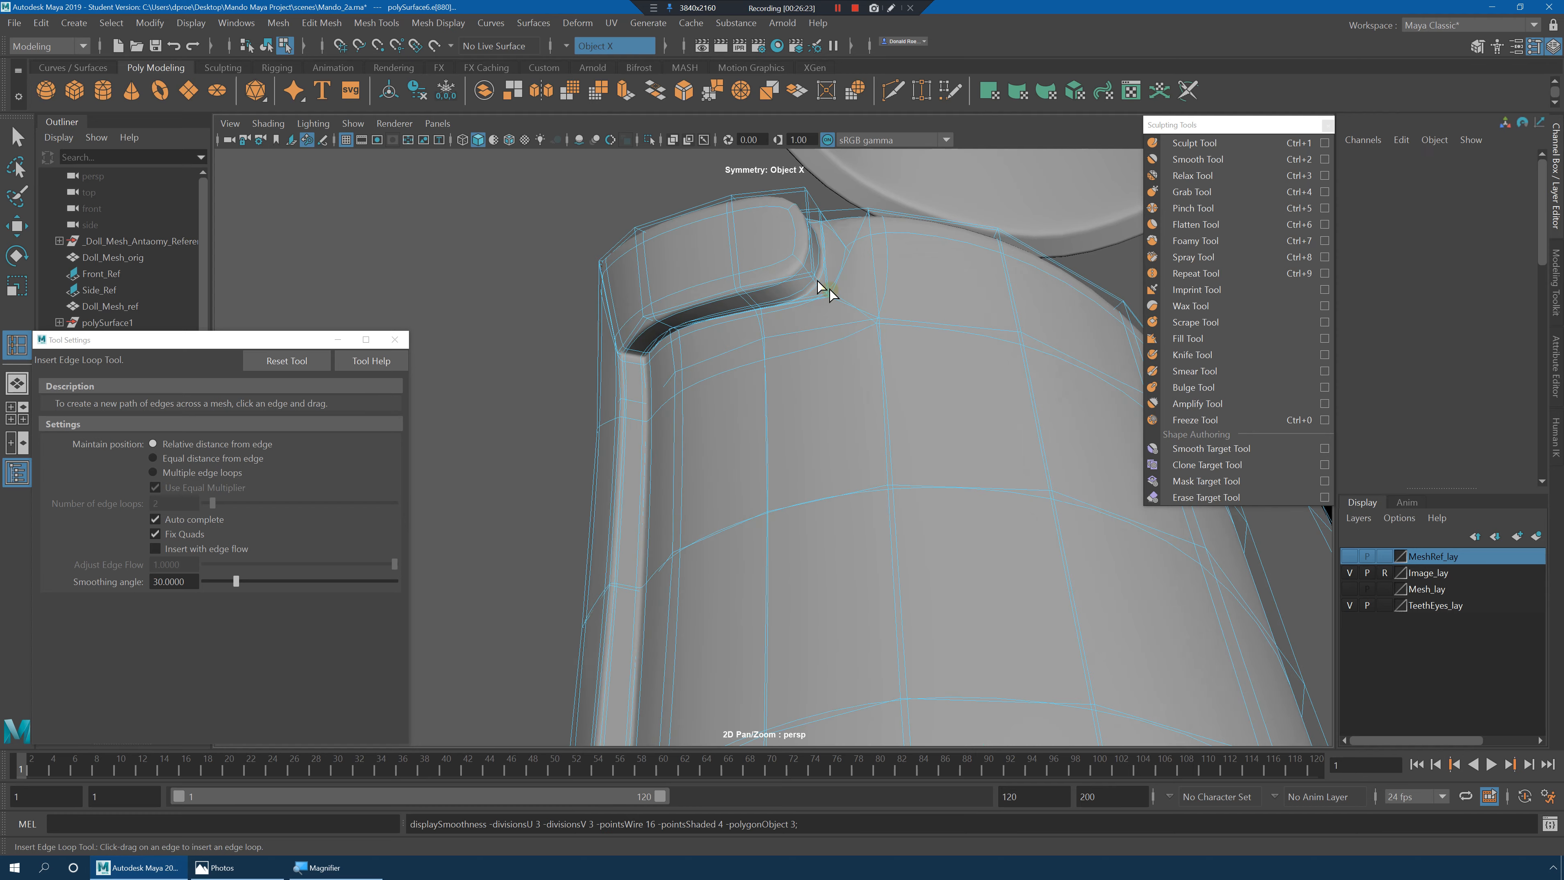
right_click_drag(824, 290, 762, 321, "alt")
key("1")
left_click_drag(761, 321, 821, 439, "alt")
key("1")
key("3")
key("q")
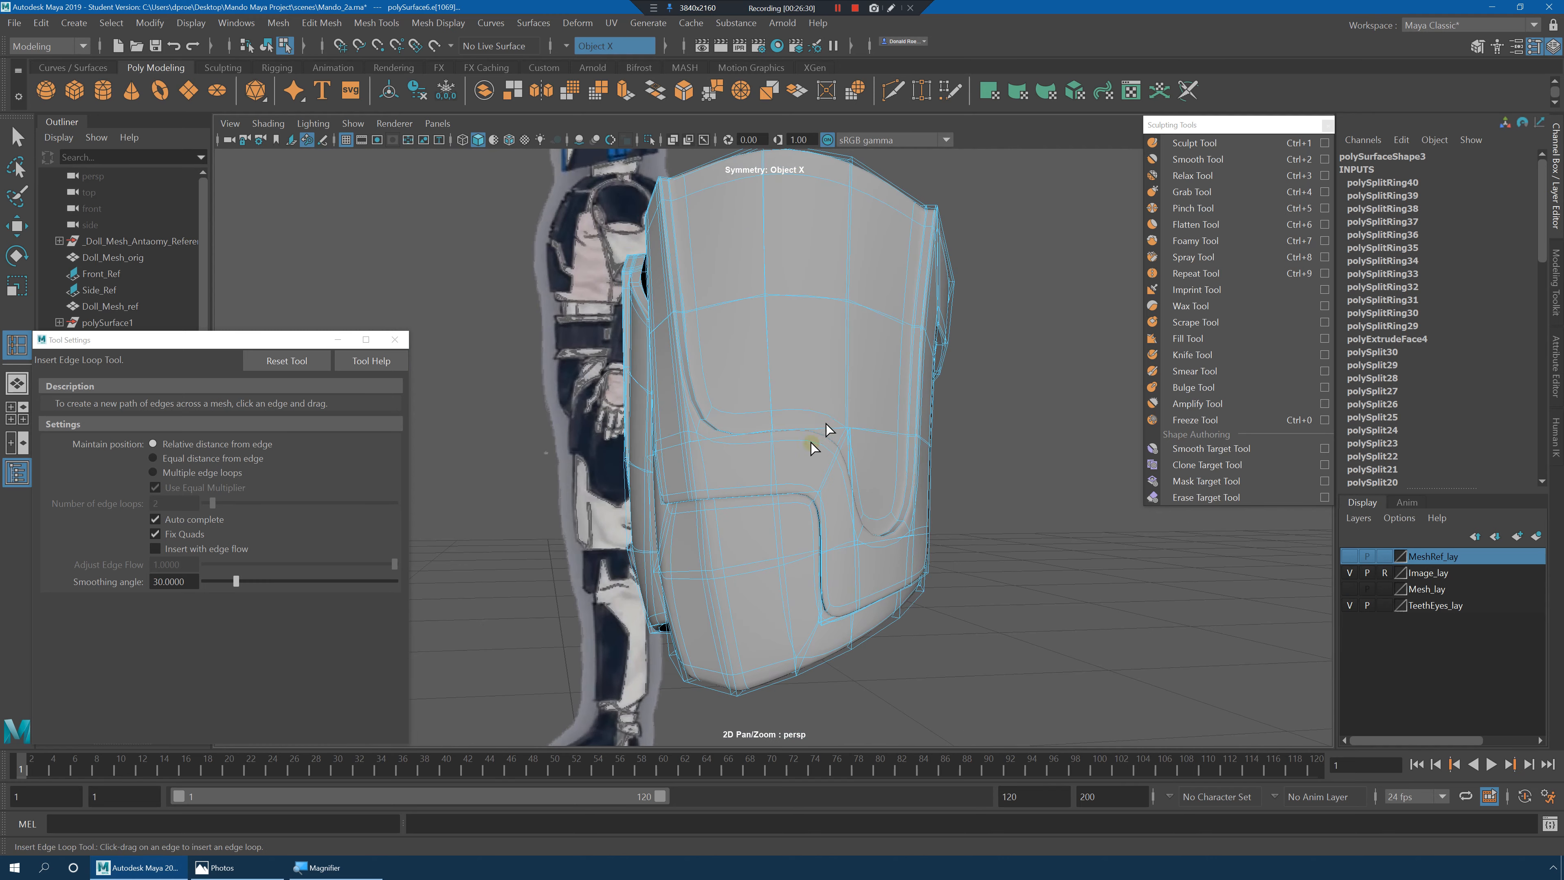
Insert supporting edge loops beside the lower stepped corner of the raised plate and preview the result smoothed.
key("1")
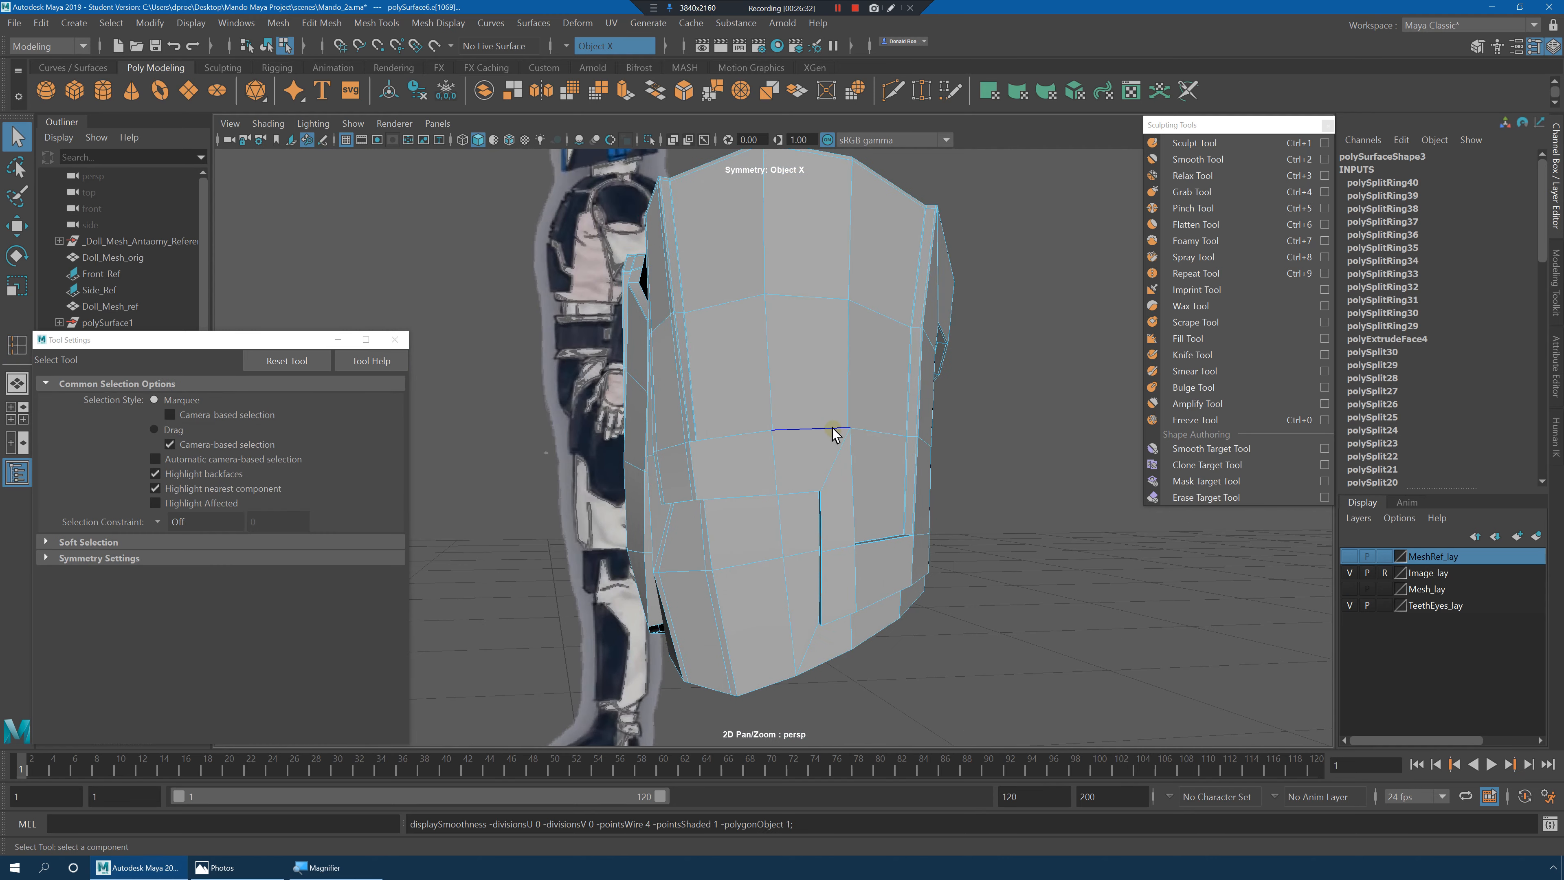
left_click_drag(835, 463, 827, 450, "alt")
left_click(834, 427, "shift")
right_click_drag(828, 450, 793, 391, "alt")
right_click(837, 409, "shift")
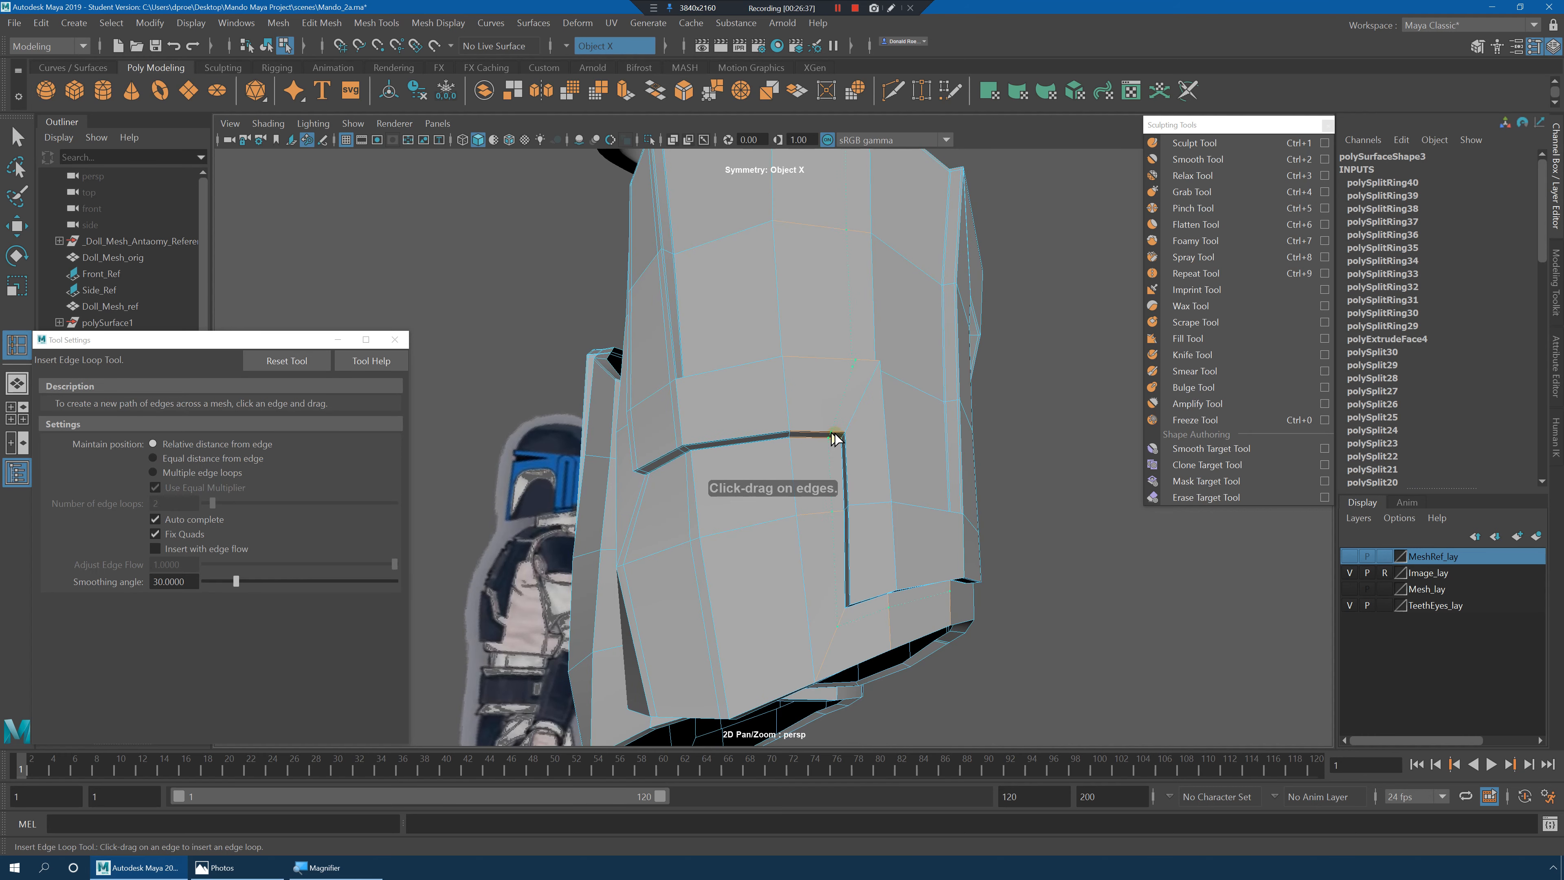
left_click_drag(843, 435, 870, 450)
mouse_move(873, 455)
left_mouse_down("alt")
mouse_move(863, 435)
mouse_move(845, 524)
mouse_move(845, 459)
mouse_move(883, 466)
mouse_move(845, 461)
left_mouse_up("alt")
key("3")
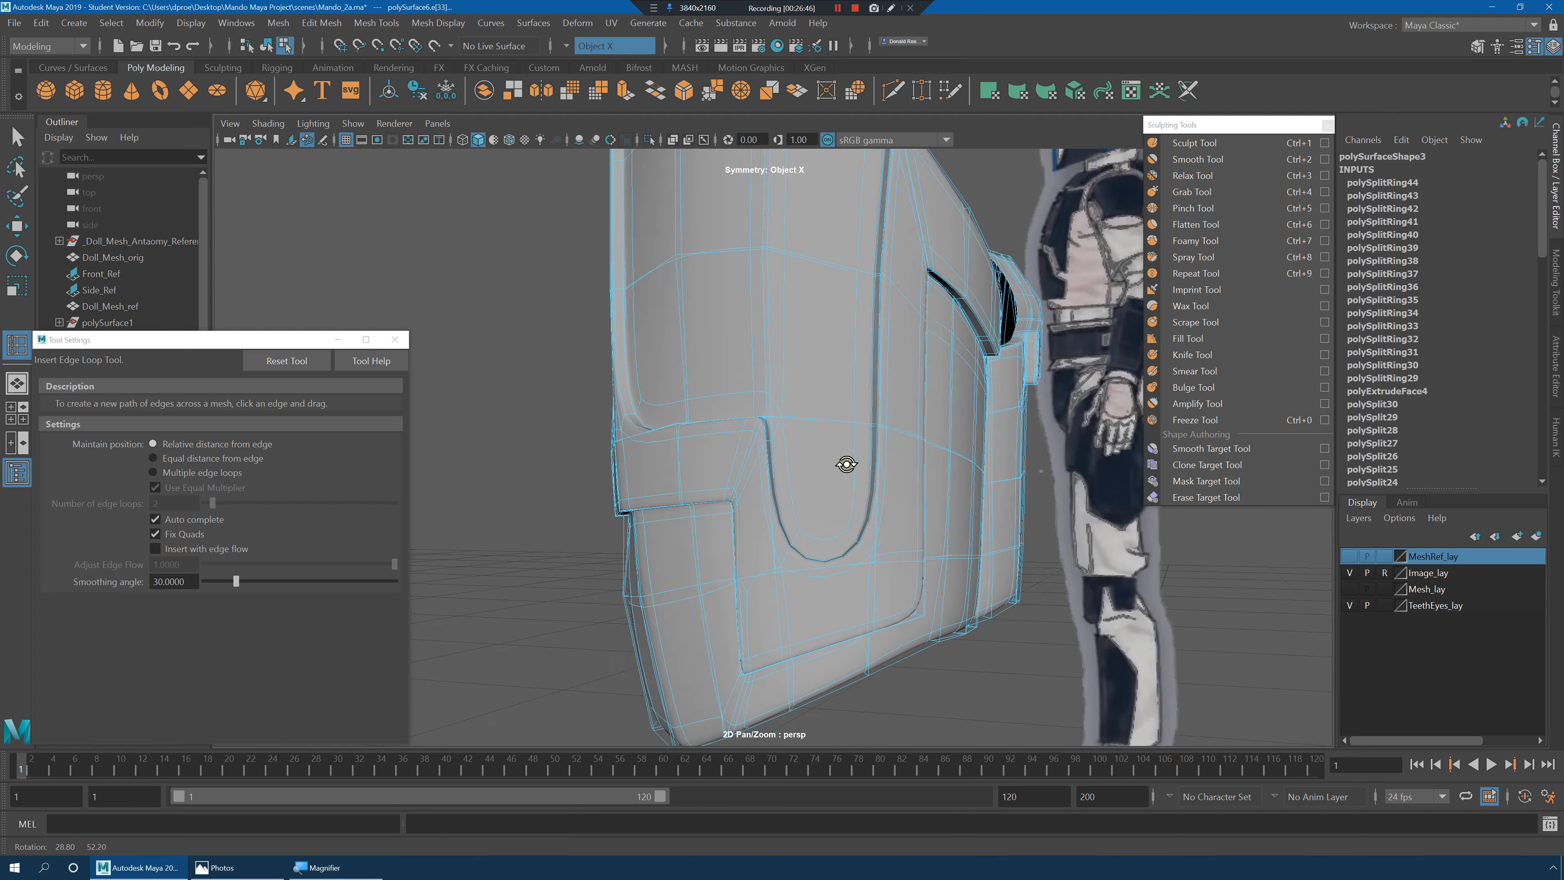
Insert supporting edge loops around the bottom corner of the inner notch and across the lower thigh.
key("1")
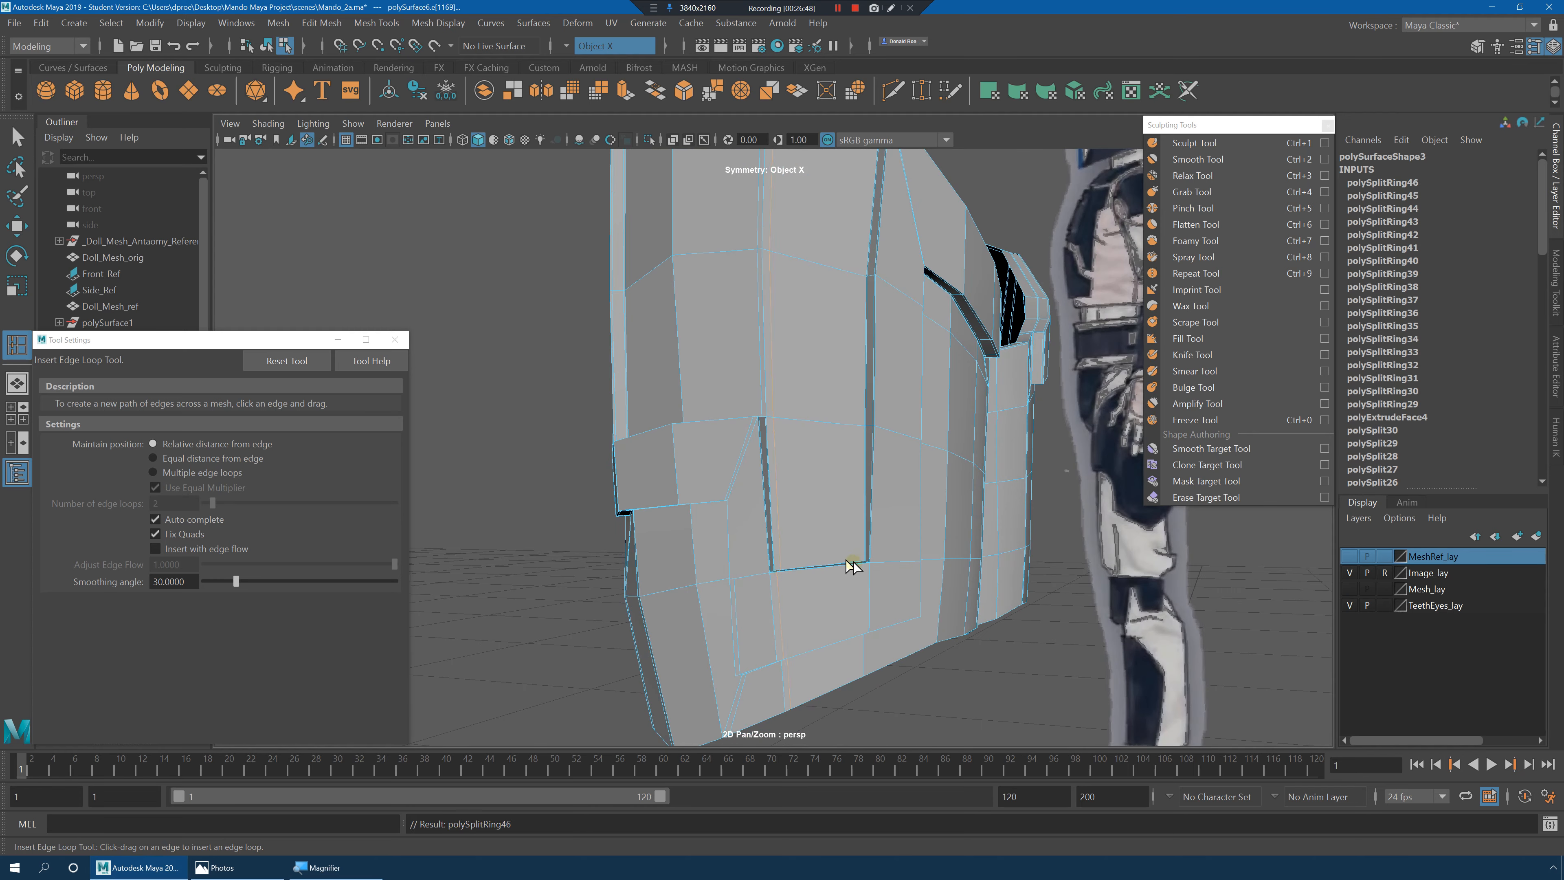
left_click_drag(865, 567, 866, 565)
mouse_move(866, 566)
left_mouse_down("alt")
mouse_move(918, 569)
mouse_move(868, 543)
left_mouse_up("alt")
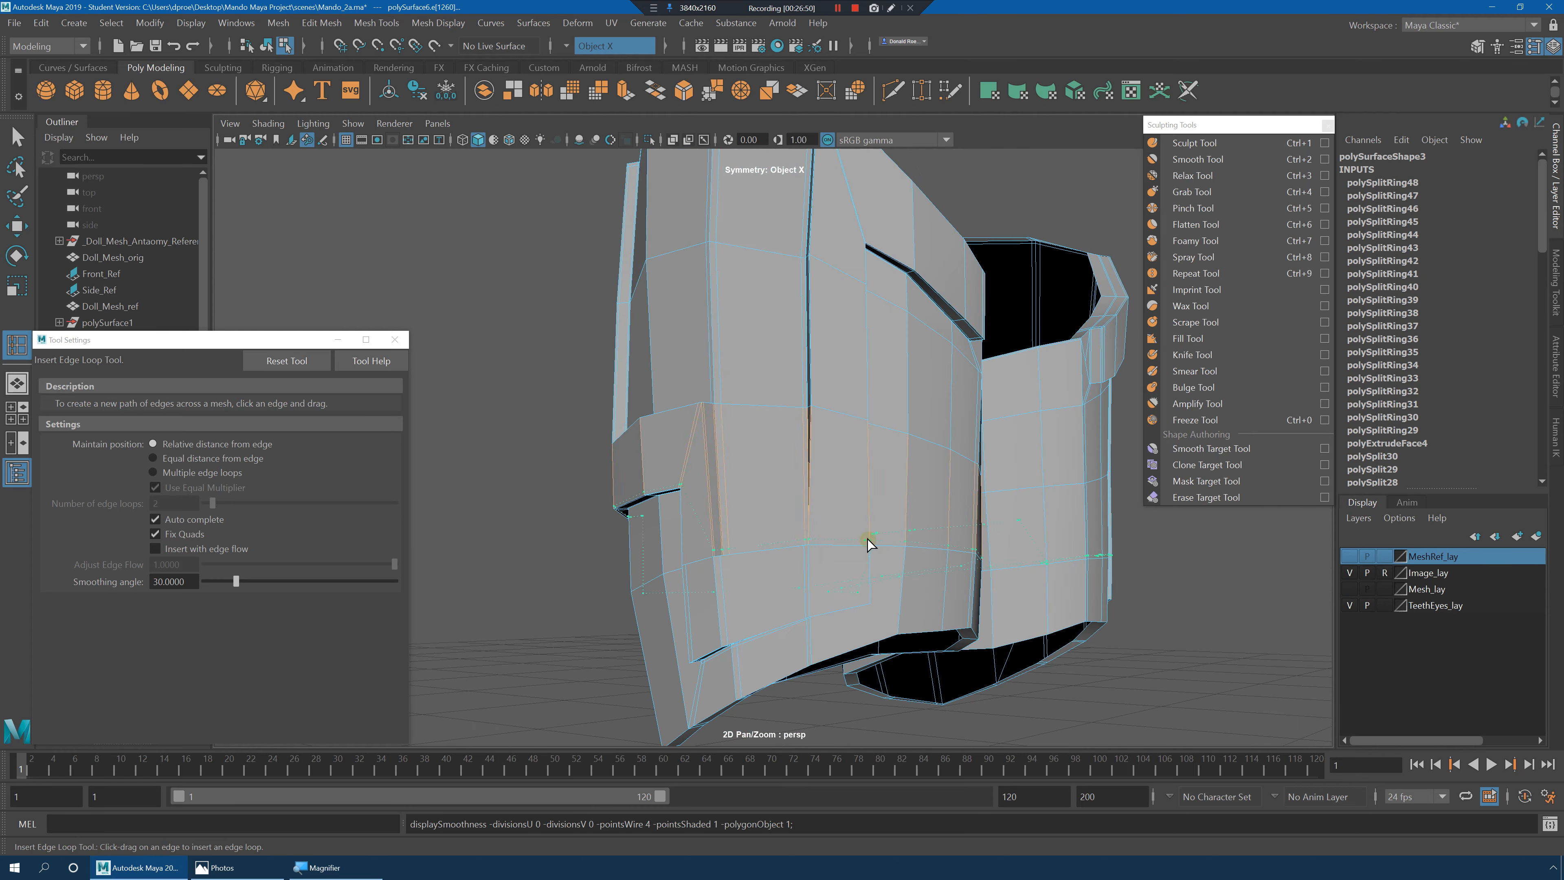
left_click(868, 544)
key("3")
key("1")
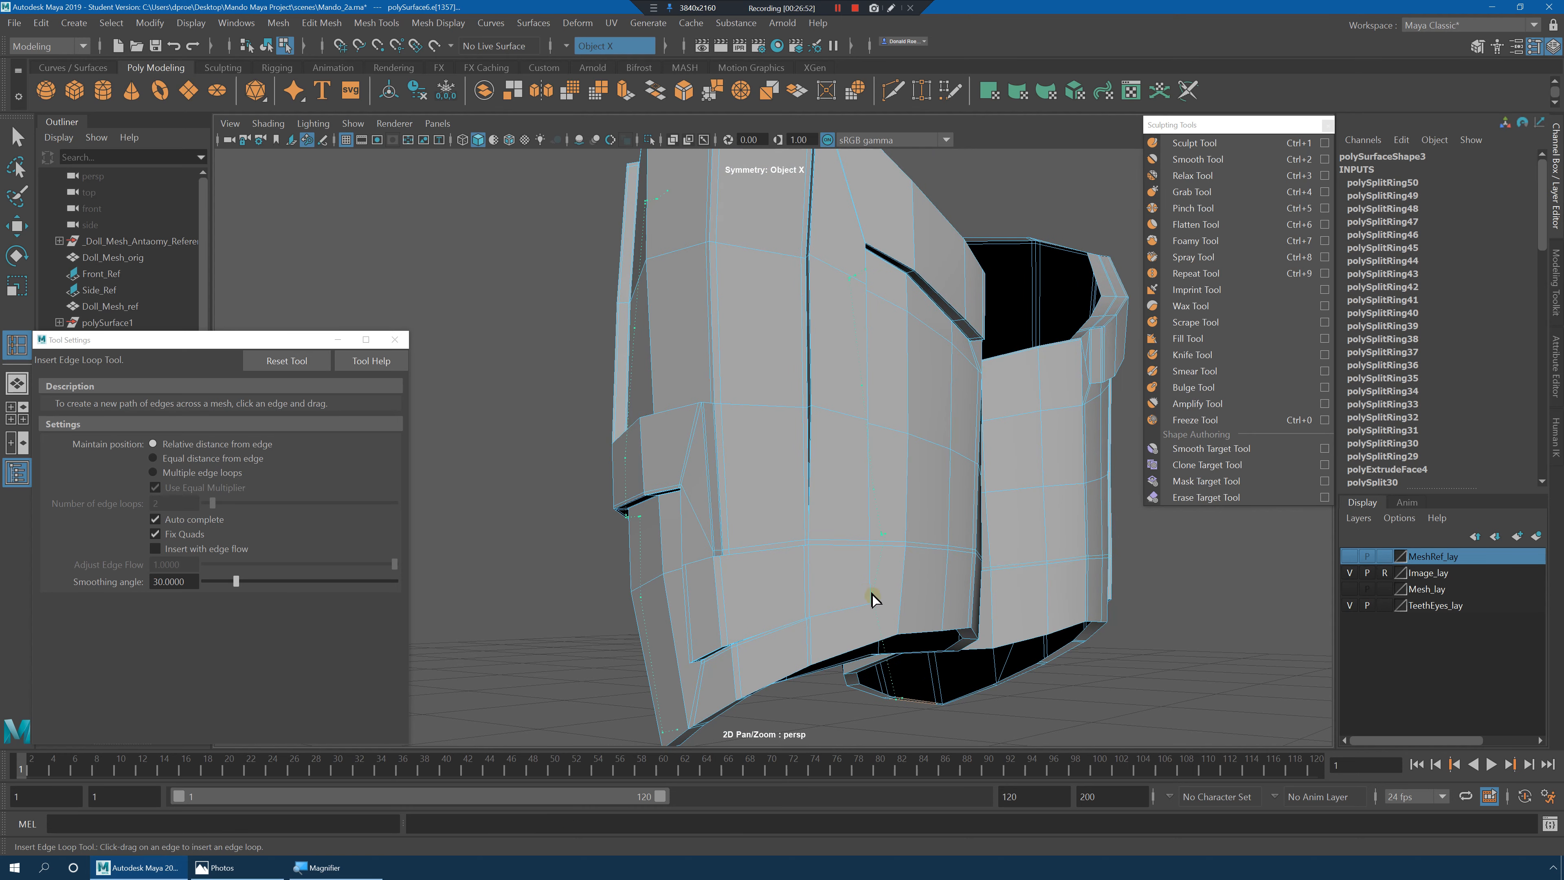
Undo the last edit, insert an edge loop at the plate's bottom corner near the lower hem, and preview it smoothed.
key("ctrl+z")
left_click_drag(901, 578, 869, 564, "alt")
right_click_drag(869, 563, 906, 592, "alt")
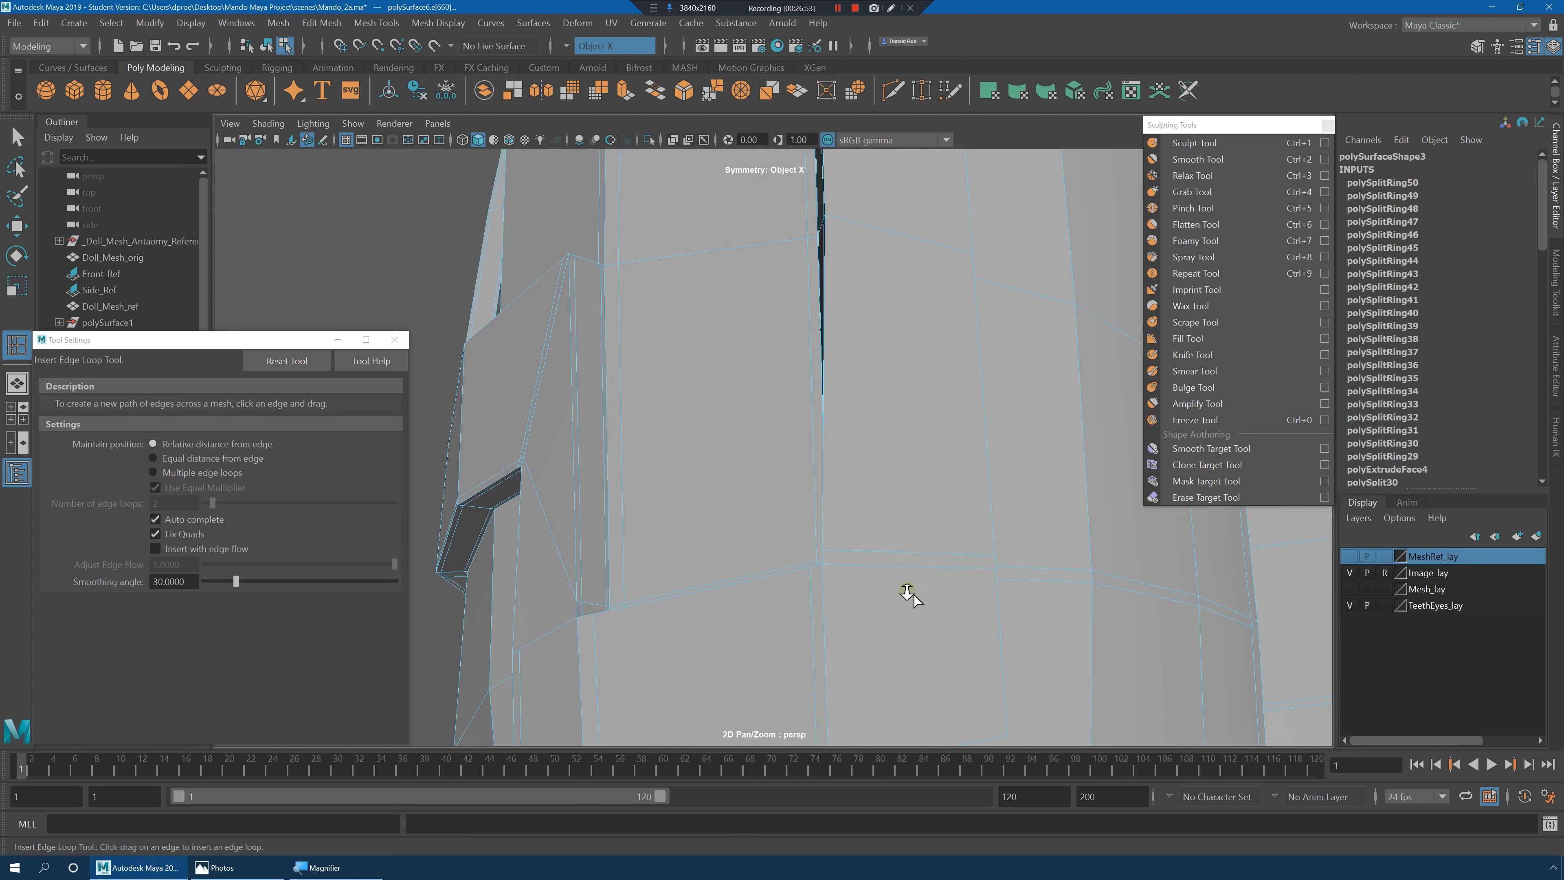
left_click_drag(906, 593, 872, 558, "alt")
left_click(871, 468)
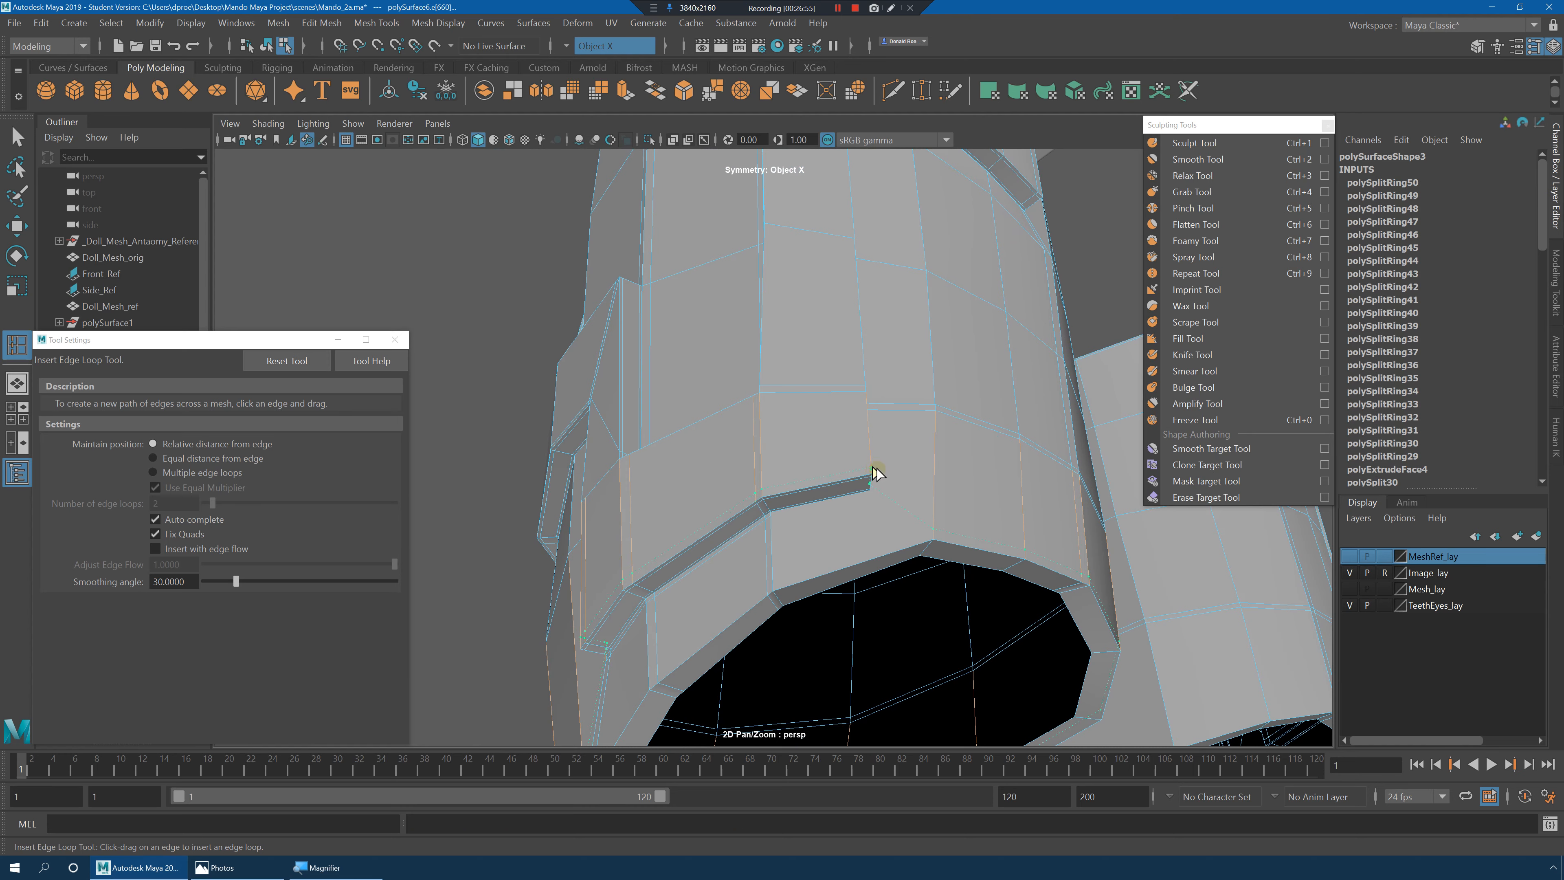
key("3")
right_click_drag(871, 468, 809, 463, "alt")
left_click_drag(810, 463, 887, 487, "alt")
Return to object mode and inspect the smoothed thigh plates from the front and below.
key("q")
right_click_drag(849, 399, 902, 374)
left_click(967, 423)
right_click_drag(967, 422, 800, 432, "alt")
left_click_drag(985, 447, 748, 461, "alt")
left_click(813, 440)
right_click_drag(795, 486, 877, 493, "alt")
left_click_drag(759, 484, 805, 486, "alt")
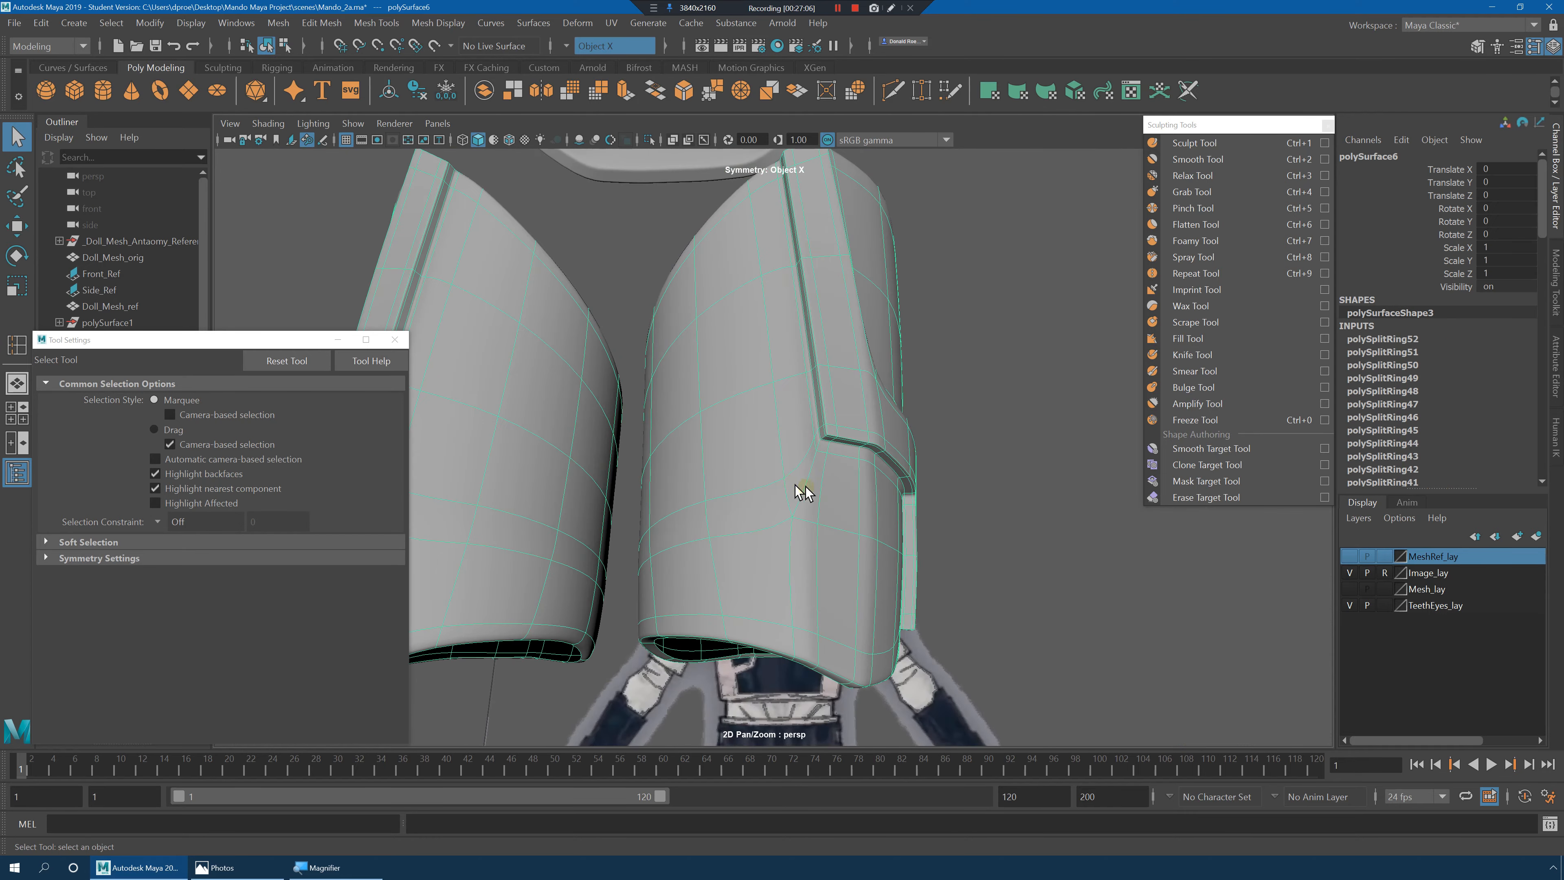
Turn off smooth preview and remove the supporting edge loops around the raised thigh plates.
key("ctrl+z")
right_click_drag(826, 468, 839, 366, "alt")
left_click(849, 459)
key("1")
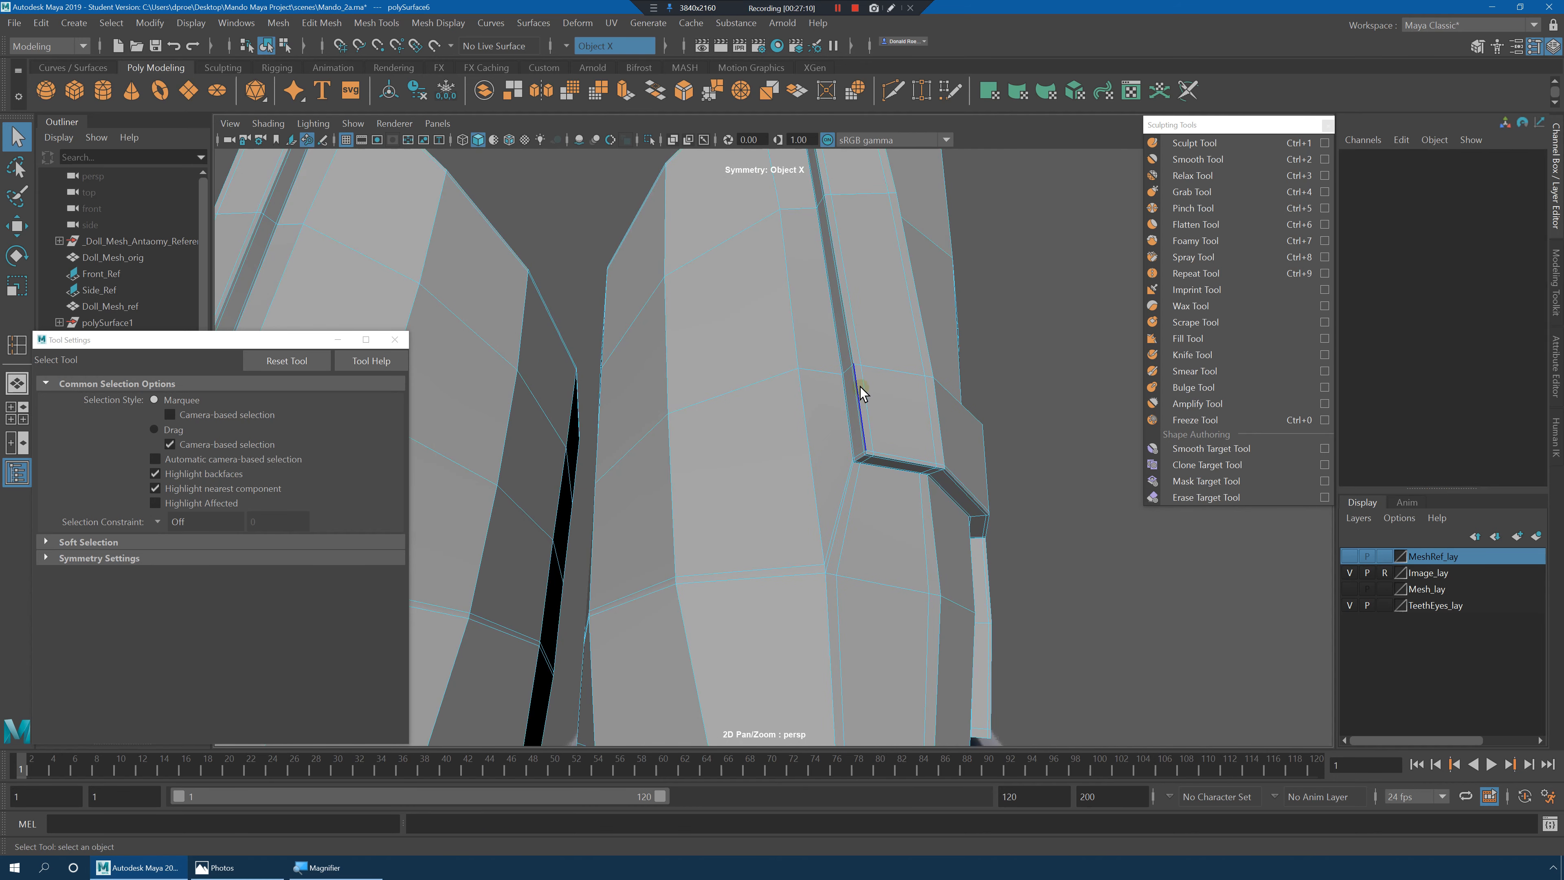
left_click(865, 390)
left_click_drag(902, 454, 892, 455)
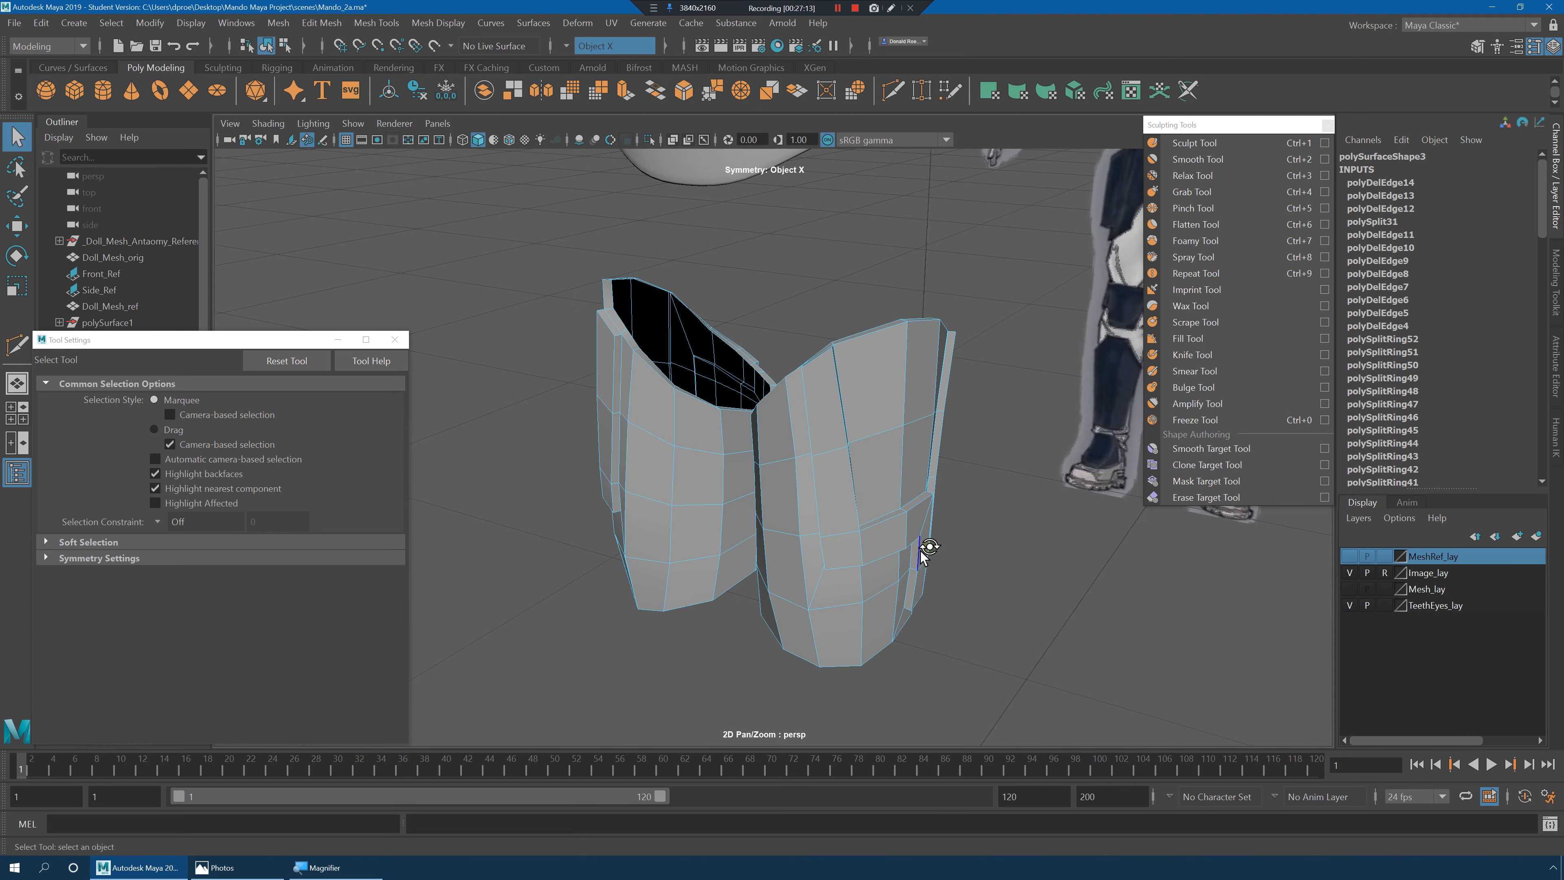
Show the MeshRef_lay layer behind the thigh pieces and clear the selection.
left_click_drag(922, 555, 917, 526, "alt")
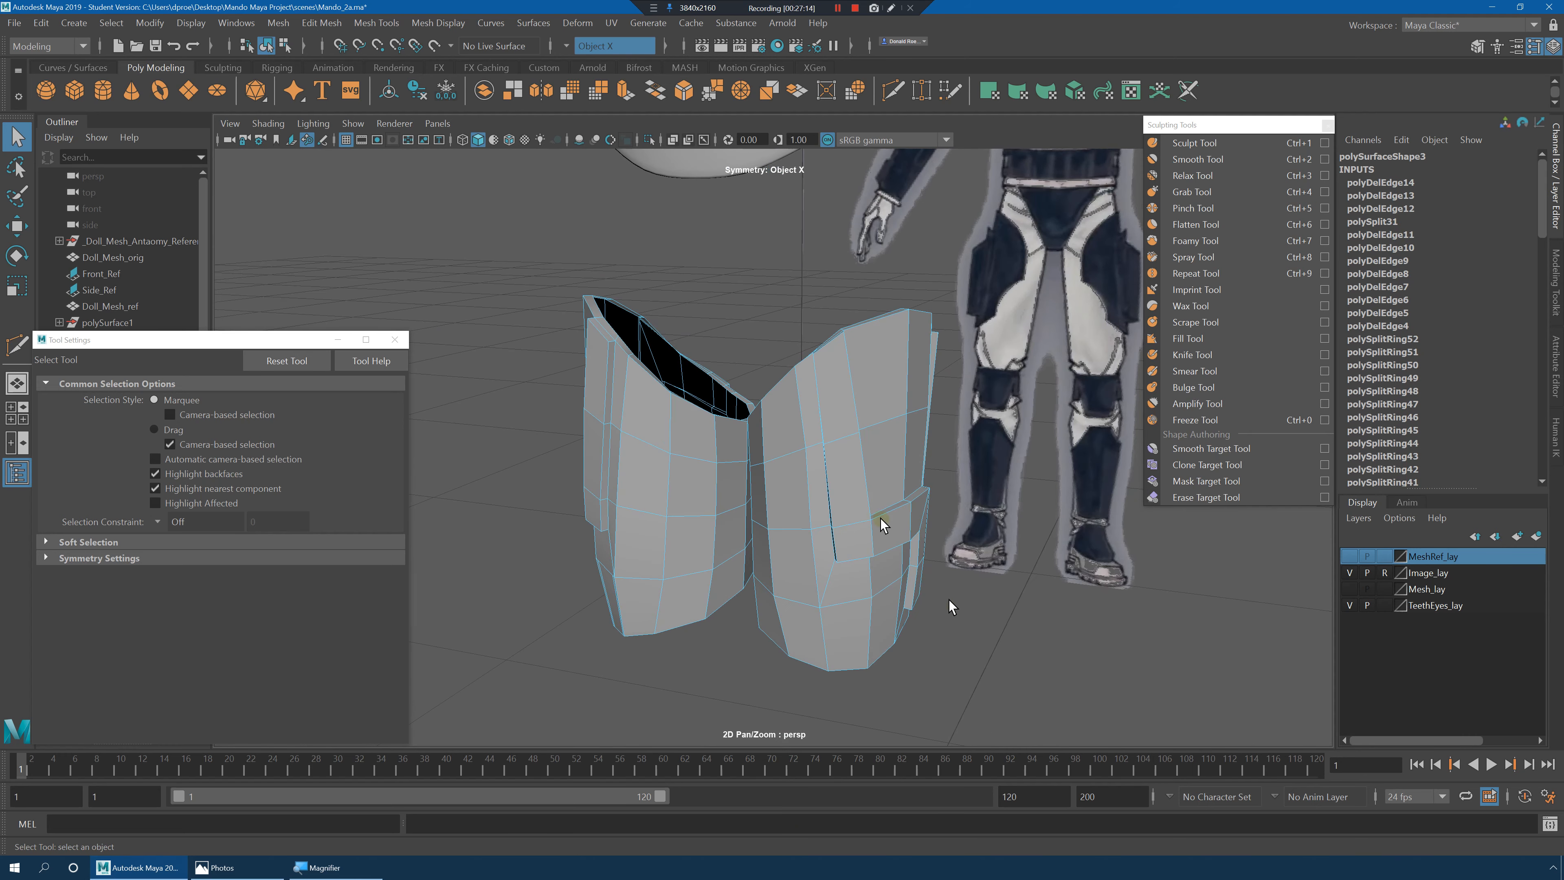
left_click(1348, 556)
scroll(1133, 524, "up", 3)
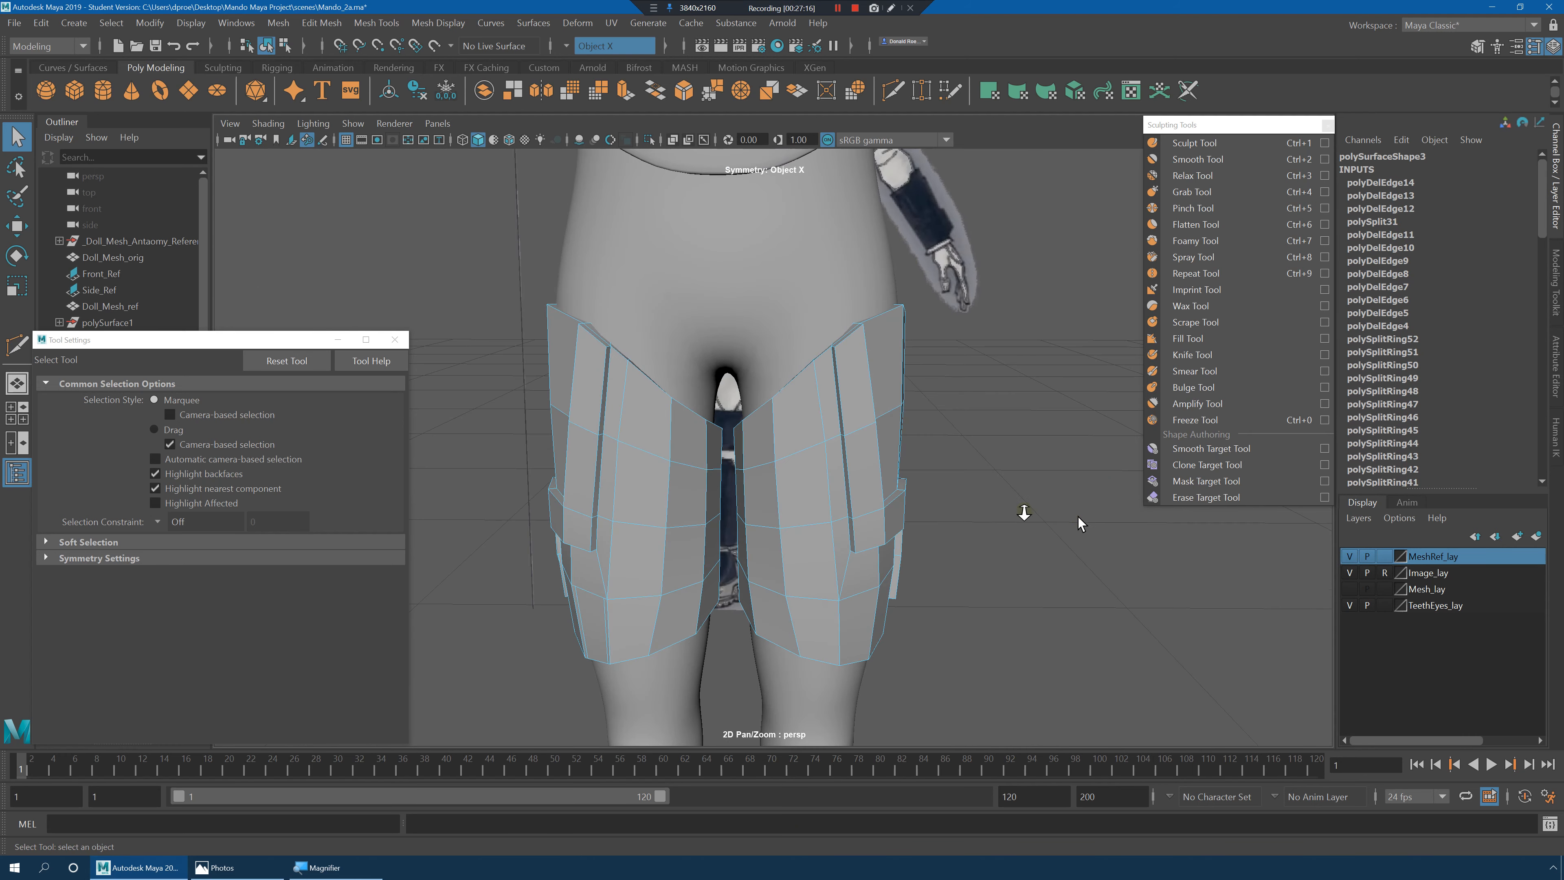
scroll(1078, 517, "down", 3)
left_click(971, 387)
scroll(1013, 457, "down", 3)
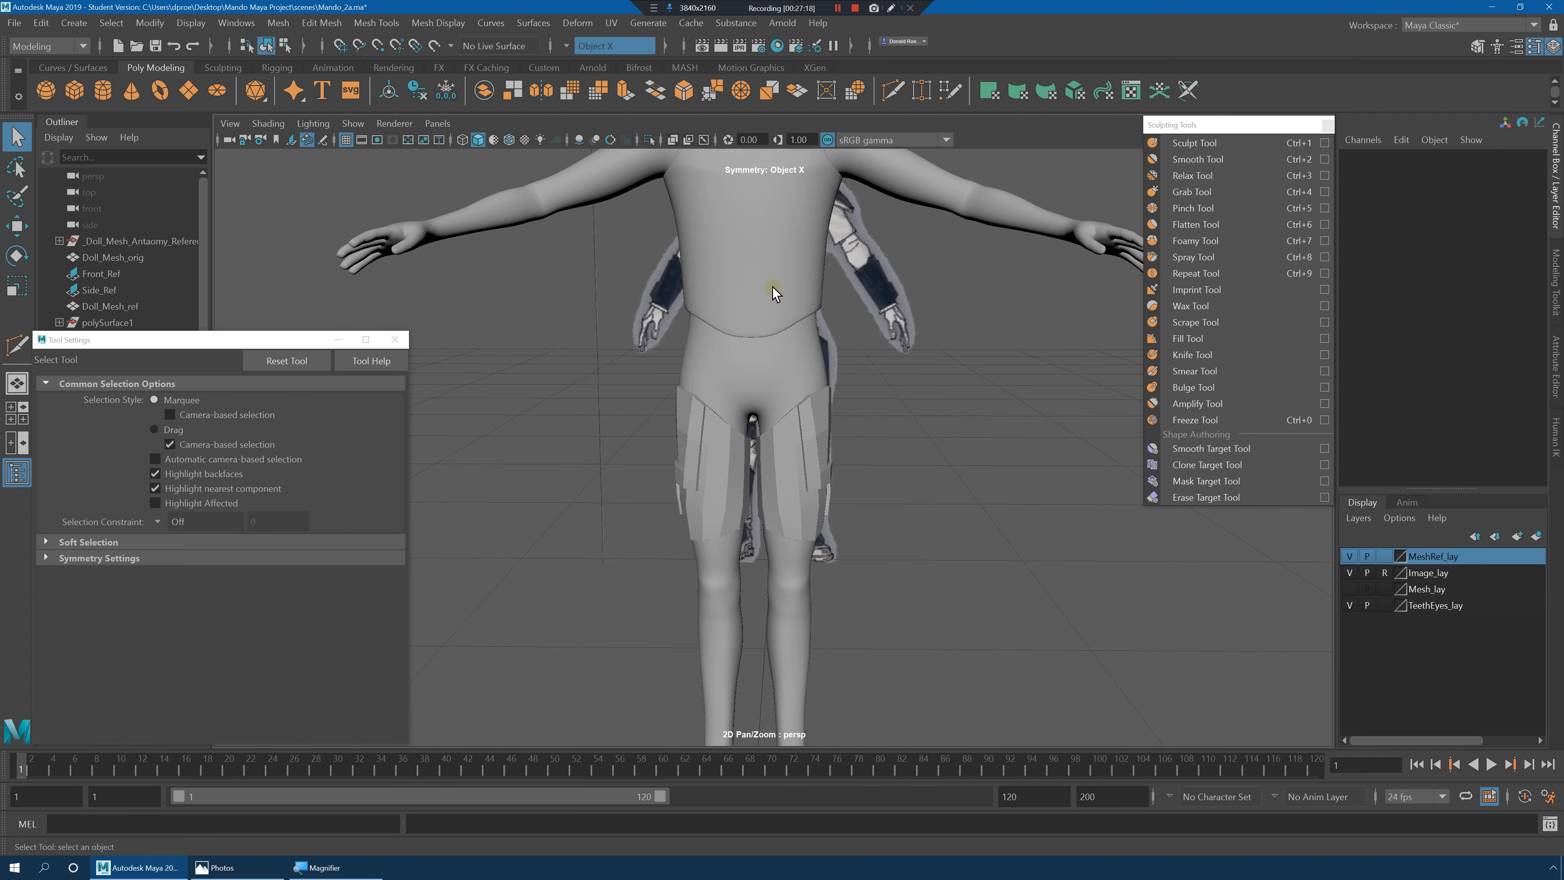
left_click(774, 288)
left_click(976, 353)
Examine how the torso and thigh armour fit the doll body compared with the Mandalorian reference image.
middle_click_drag(976, 354, 986, 508, "alt")
left_click_drag(985, 508, 915, 496, "alt")
right_click_drag(914, 496, 942, 524, "alt")
middle_click_drag(942, 524, 900, 391, "alt")
right_click_drag(869, 426, 930, 510, "alt")
middle_click_drag(931, 503, 937, 469, "alt")
right_click_drag(938, 469, 732, 388, "alt")
middle_click_drag(900, 308, 901, 523, "alt")
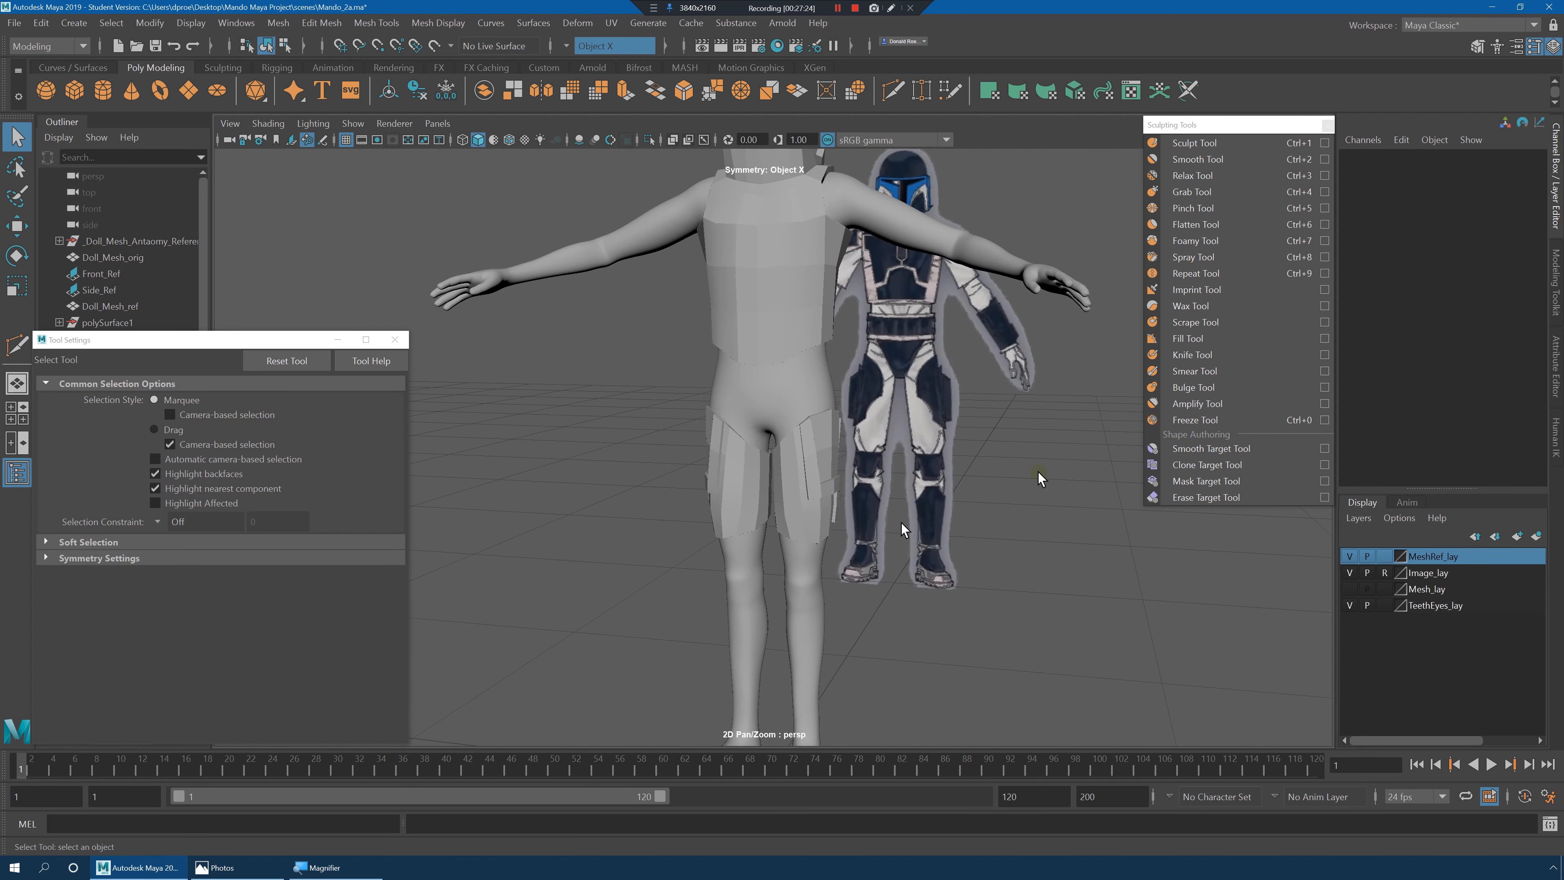
right_click_drag(1041, 478, 901, 385, "alt")
left_click_drag(902, 385, 883, 388, "alt")
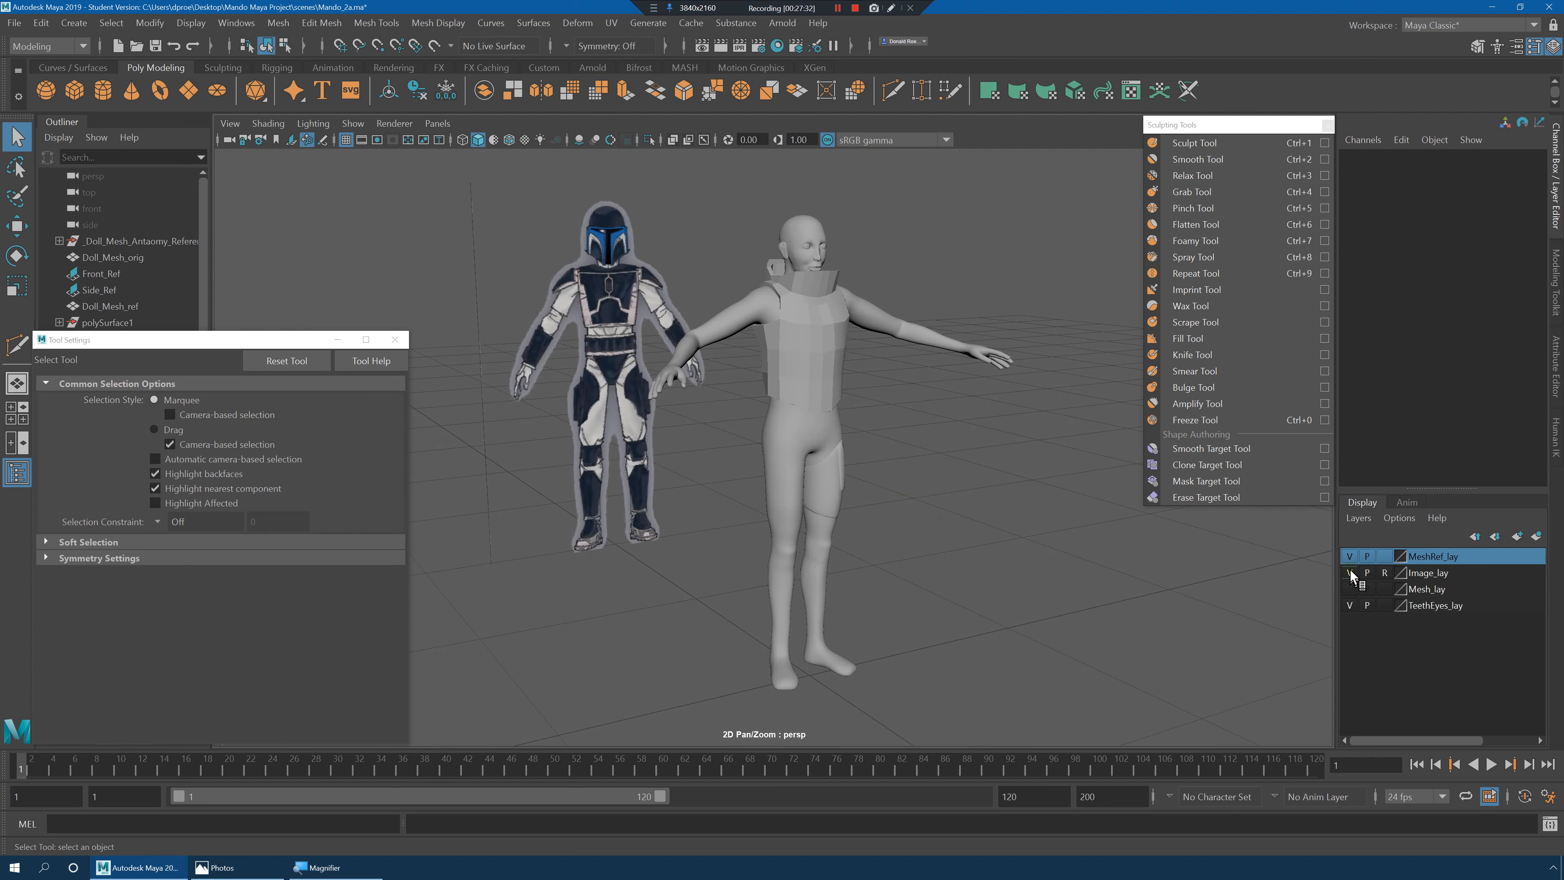
right_click_drag(949, 379, 1117, 530, "alt")
left_click(1019, 454)
left_click_drag(1019, 454, 988, 460, "alt")
right_click_drag(1128, 562, 904, 552, "alt")
middle_click_drag(904, 552, 868, 411, "alt")
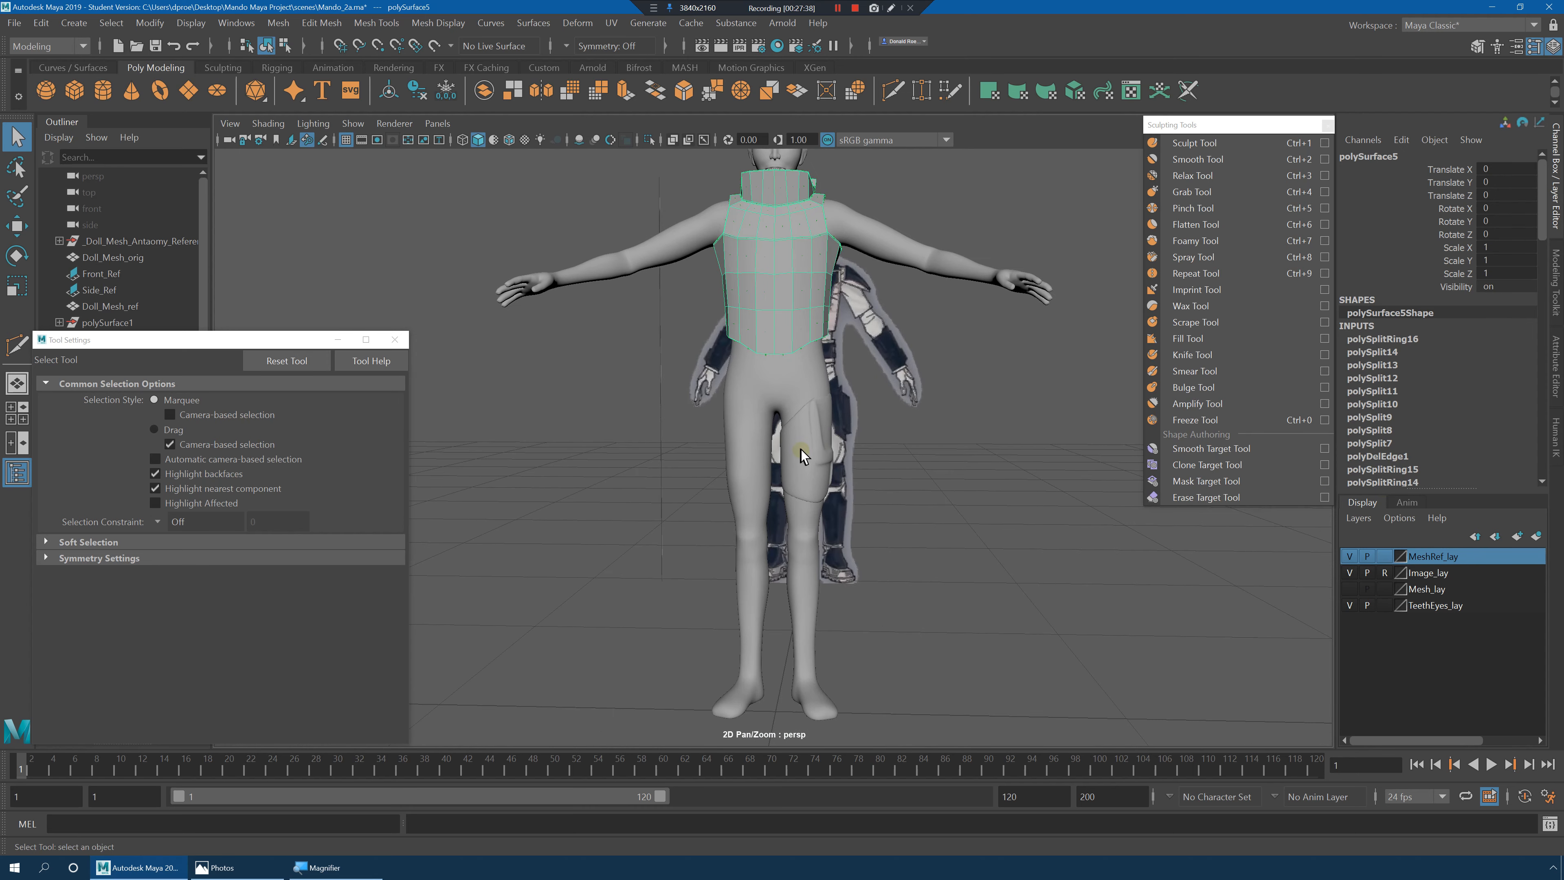
Select the remaining thigh piece and turn off its smooth preview.
left_click(799, 457, "shift")
middle_click_drag(822, 469, 842, 473, "alt")
left_click(841, 473)
left_click(952, 534)
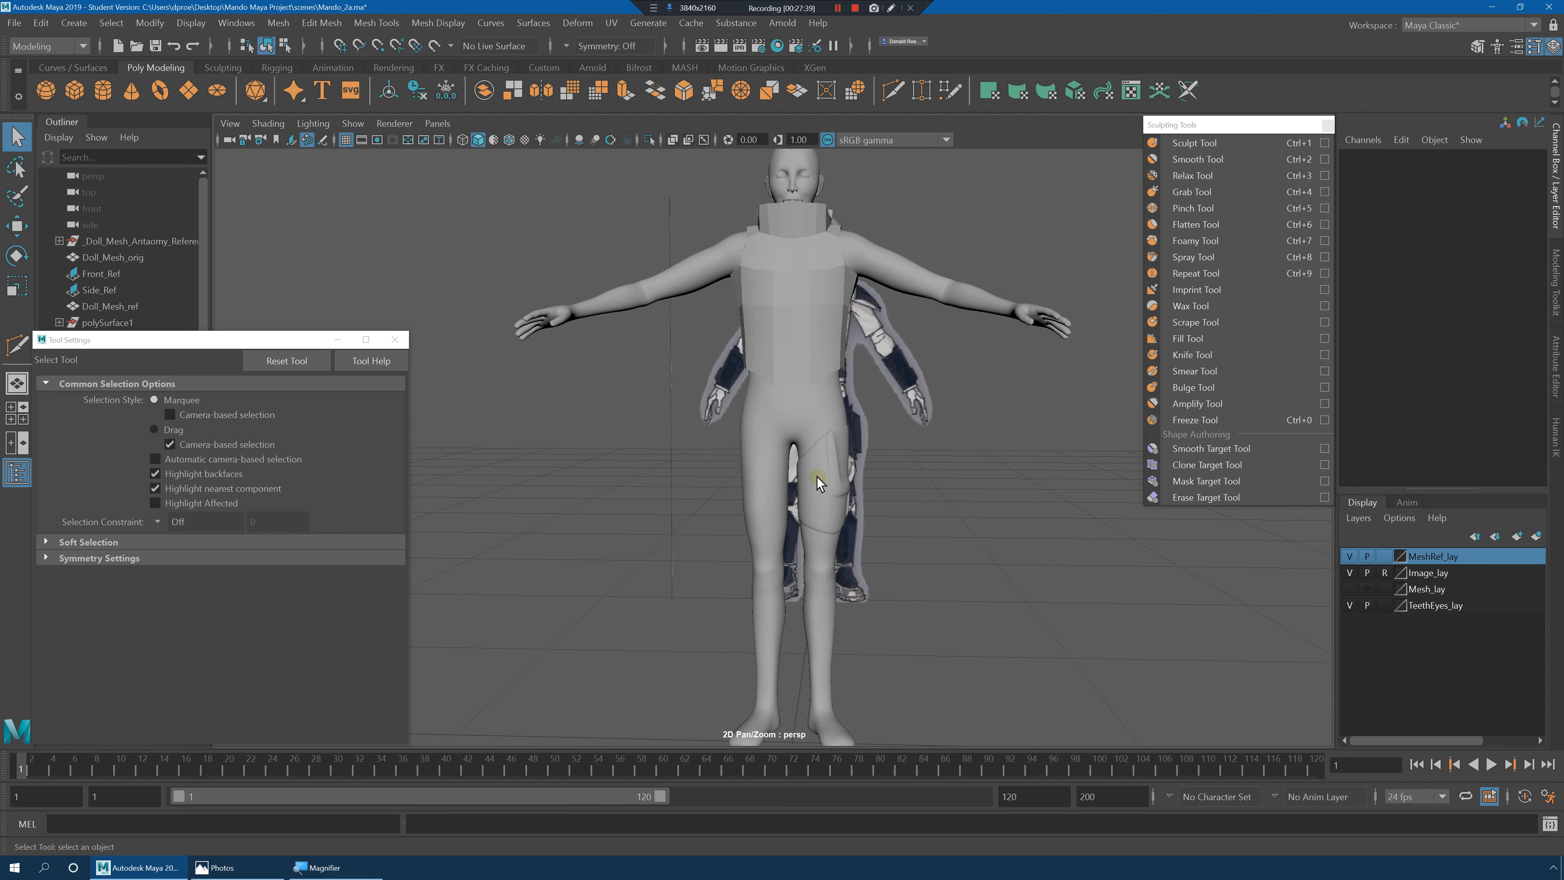
left_click(826, 482)
left_click(851, 487)
key("1")
left_click_drag(988, 494, 764, 325, "alt")
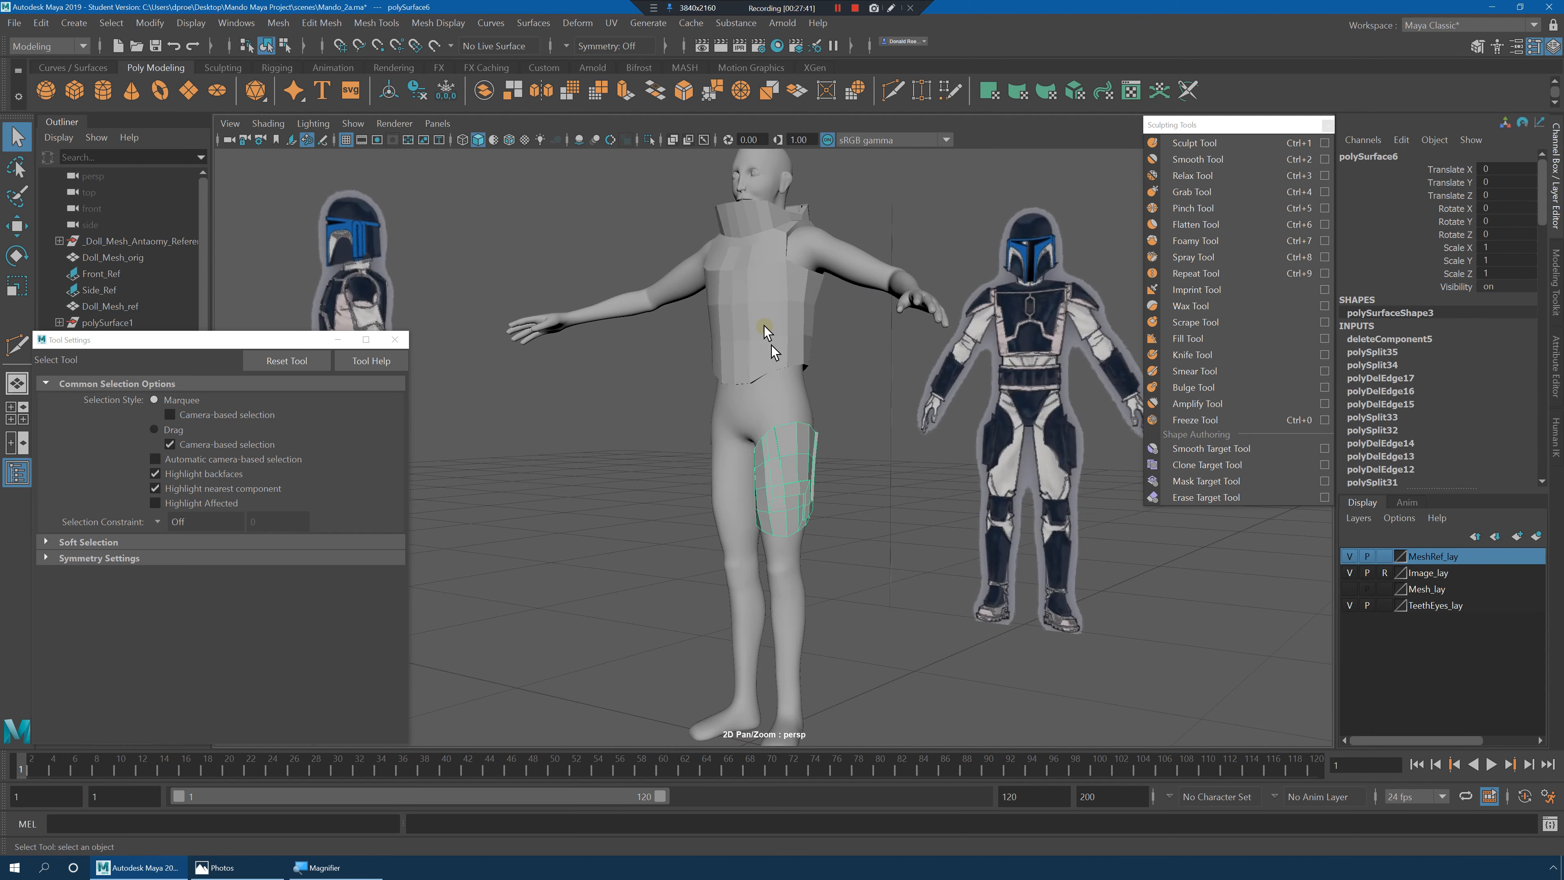
Create a layer named Gear_lay from the torso and thigh pieces, set its display type to Reference and hide it.
left_click(778, 392, "shift")
left_click(779, 394, "shift")
left_click(774, 315)
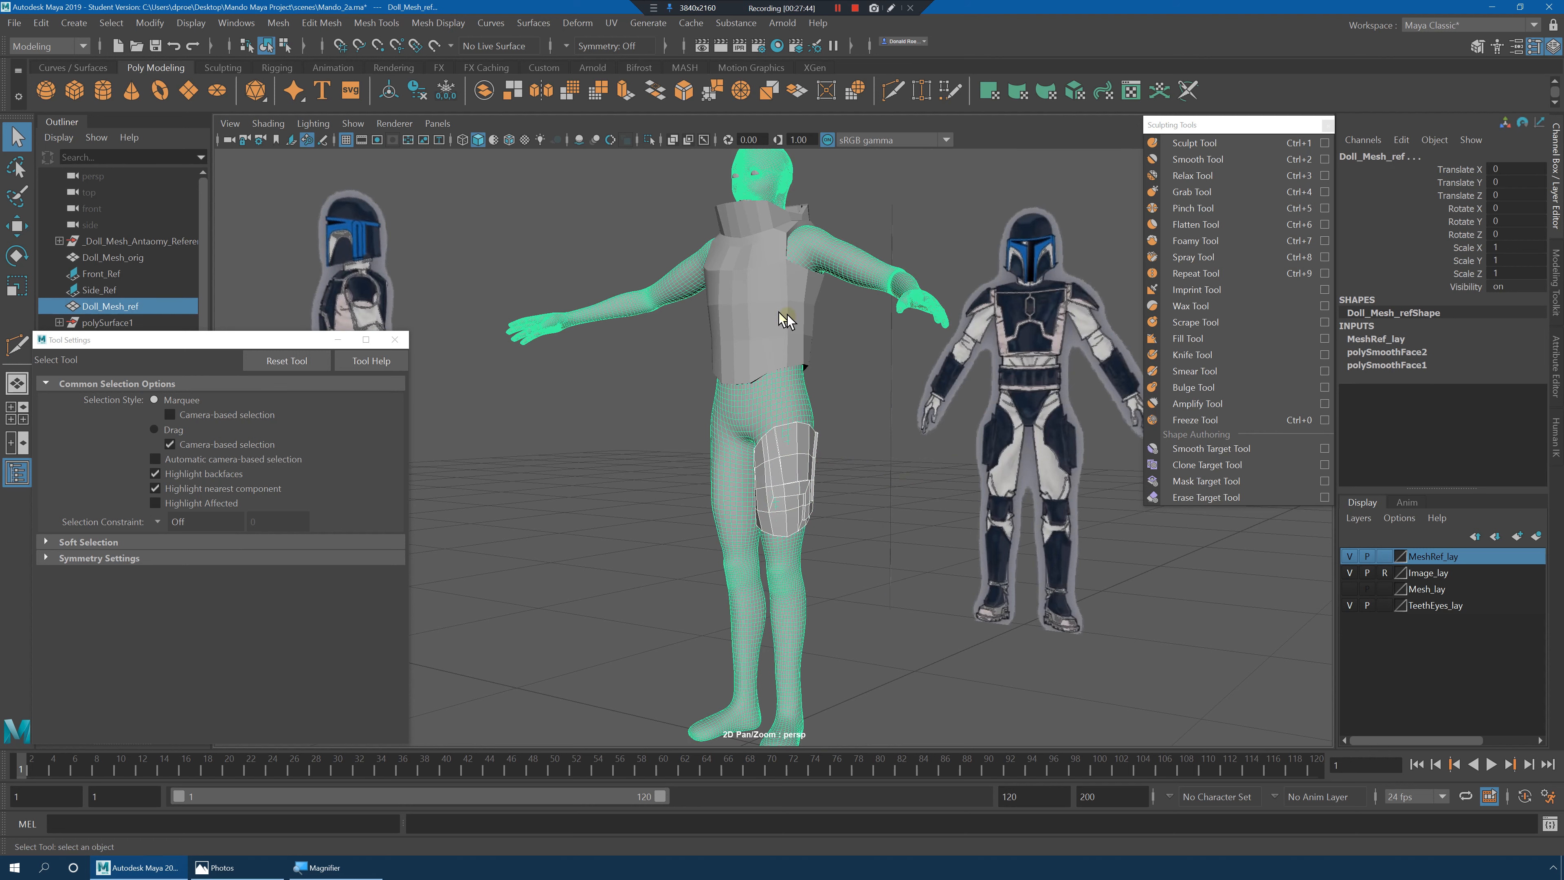
left_click(795, 280)
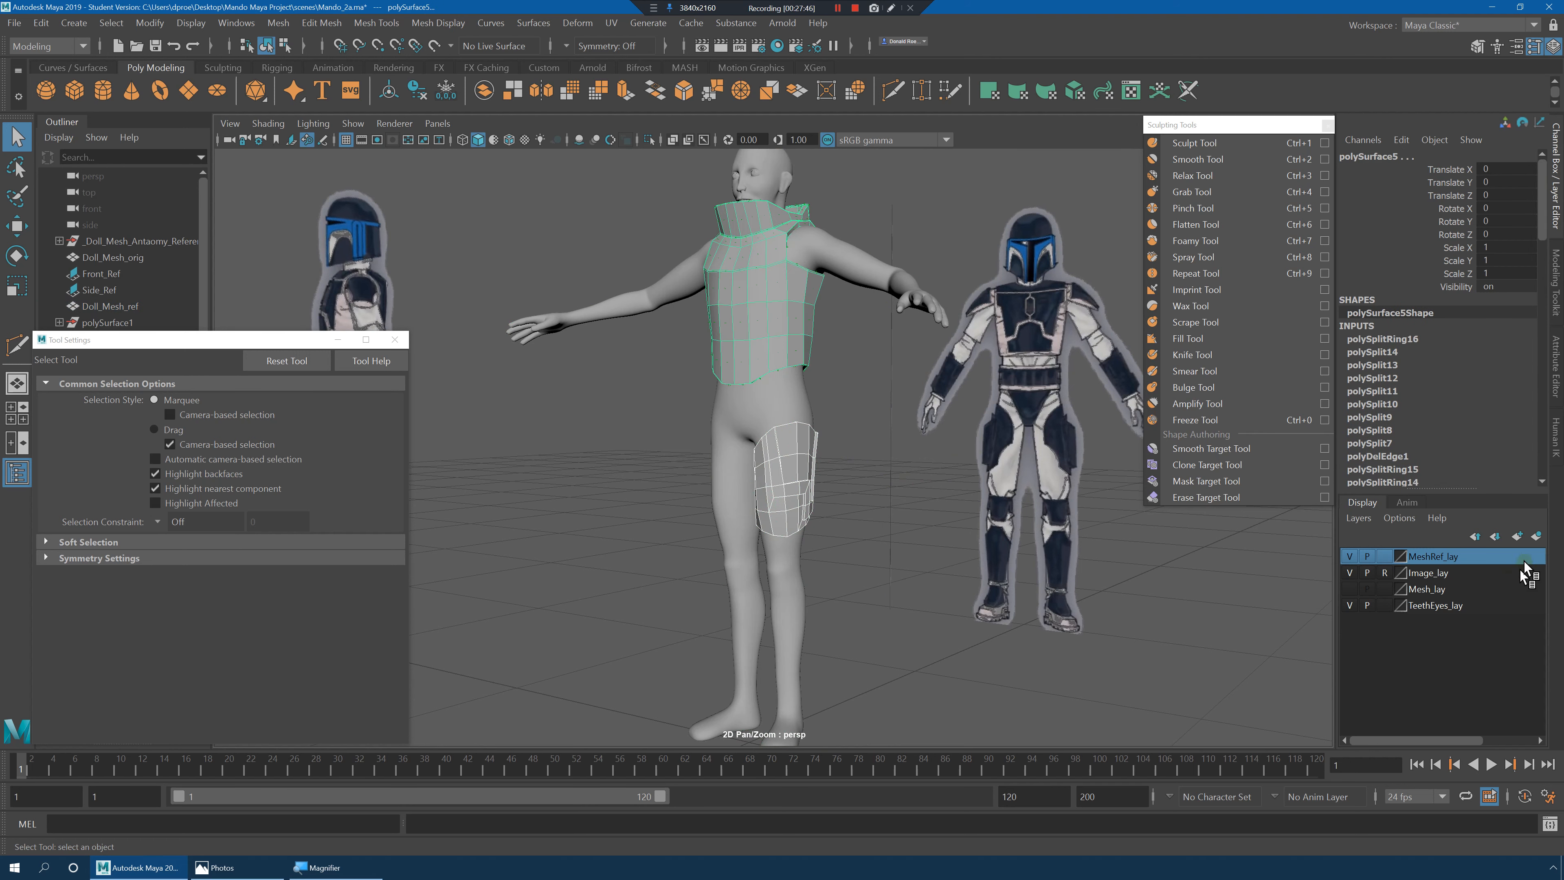
left_click(1534, 539)
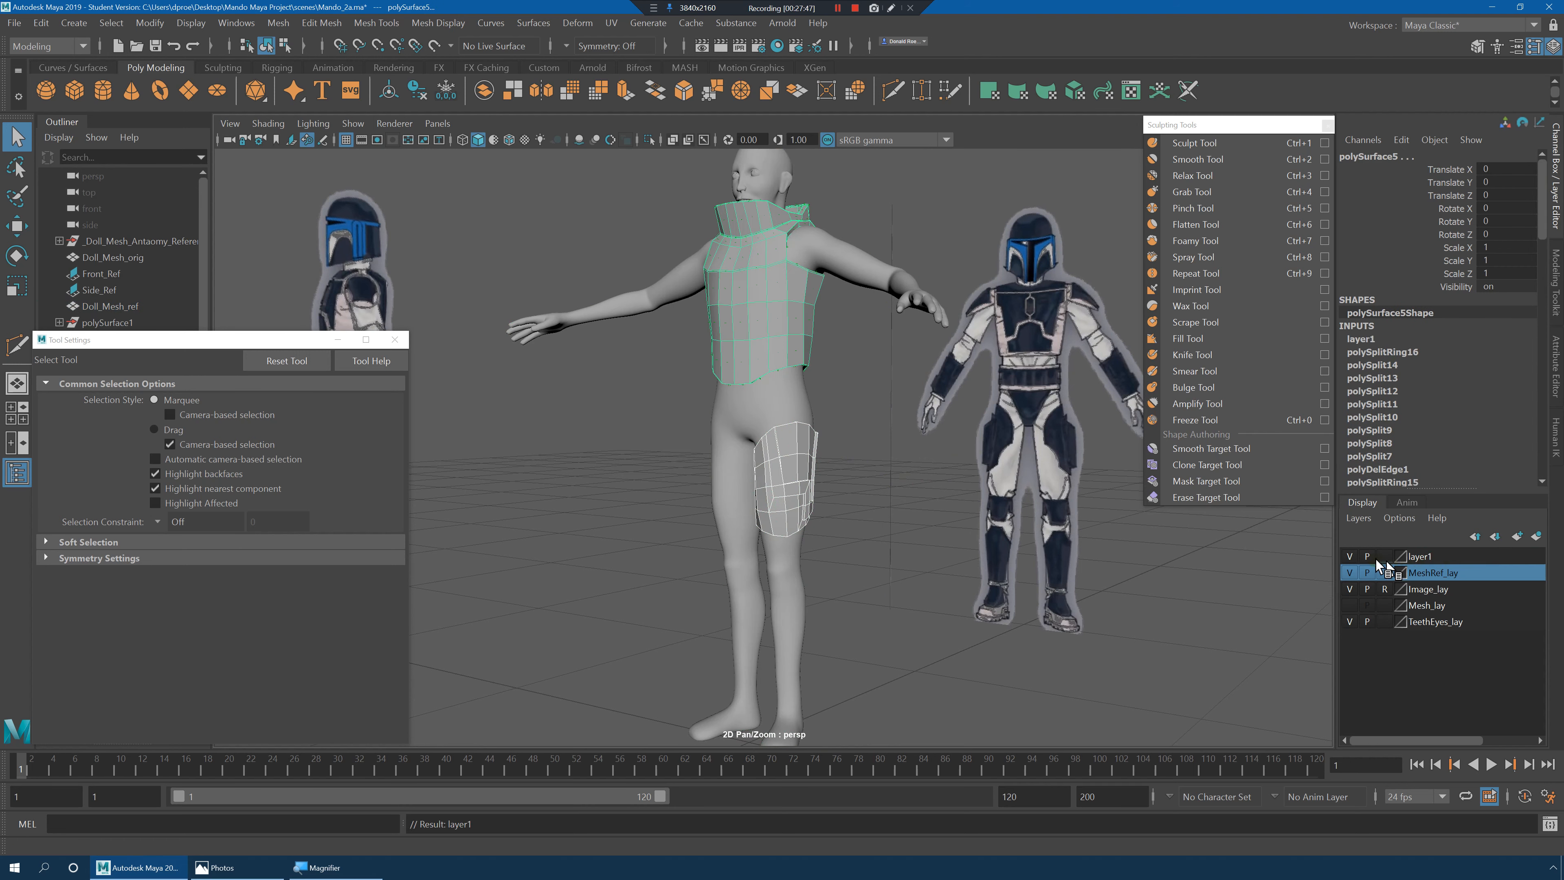
double_click(1422, 556)
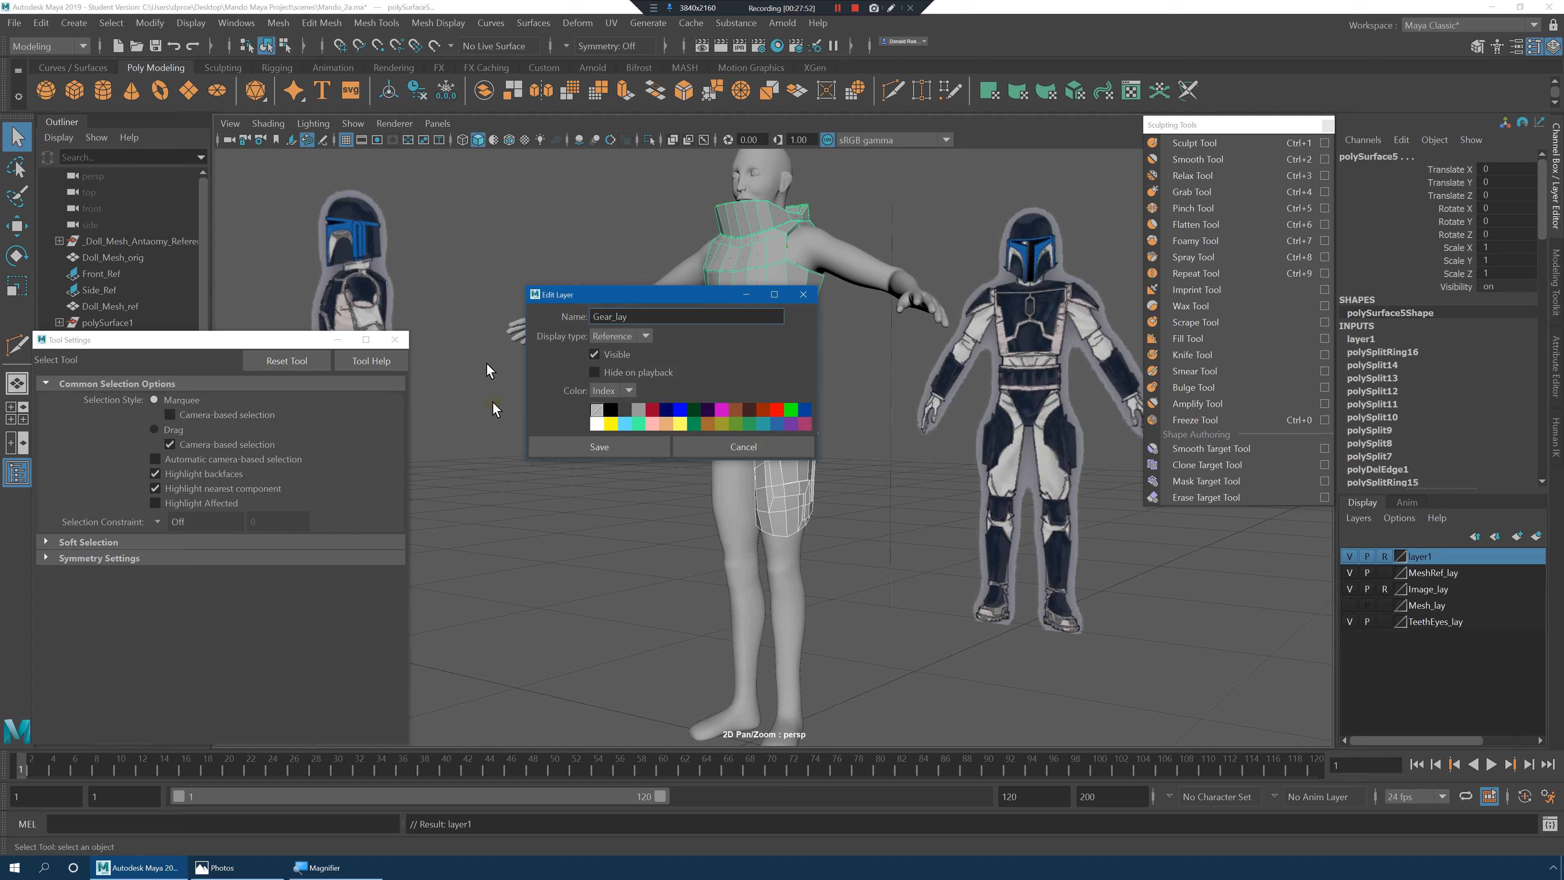
left_click(573, 446)
left_click(1350, 556)
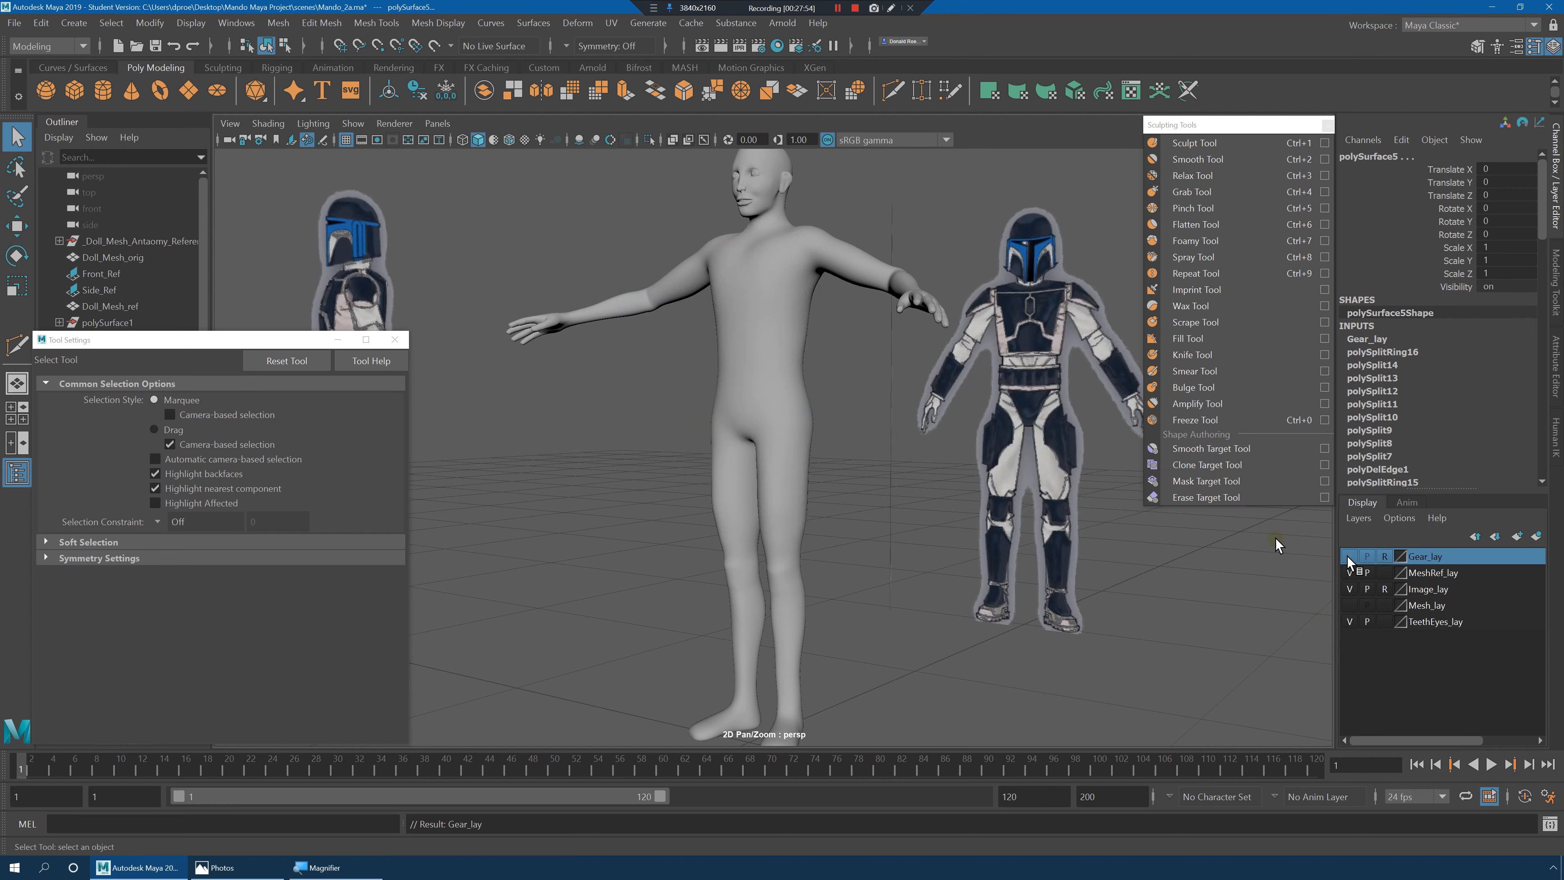
Make the Doll_Mesh_ref body a live surface.
left_click(790, 332)
scroll(892, 378, "up", 3)
right_click_drag(892, 379, 899, 576)
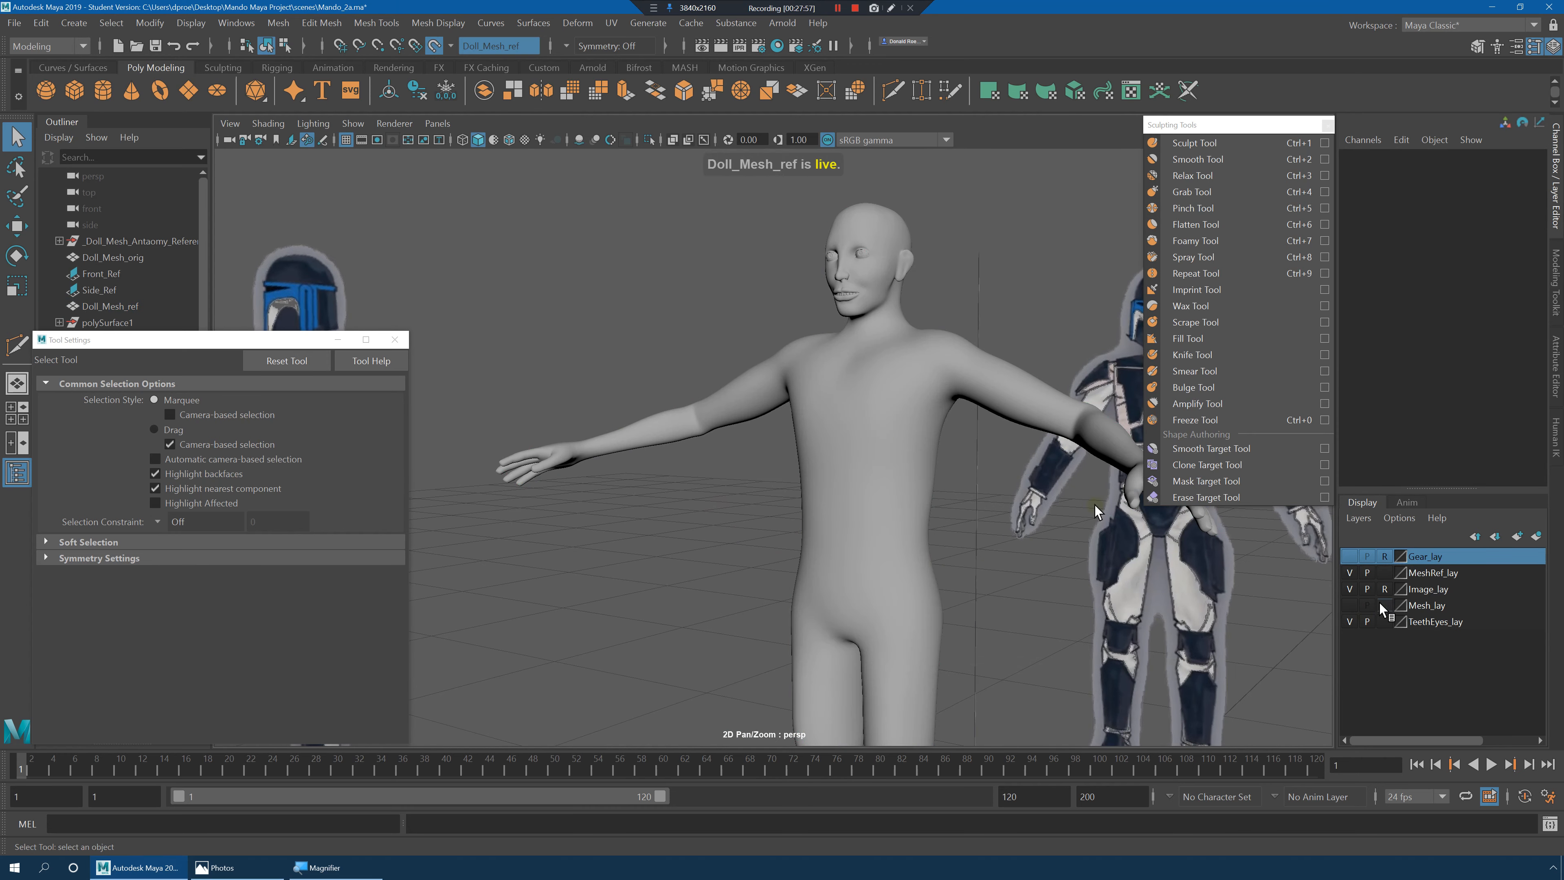
left_click_drag(1095, 505, 932, 450, "alt")
scroll(893, 507, "up", 4)
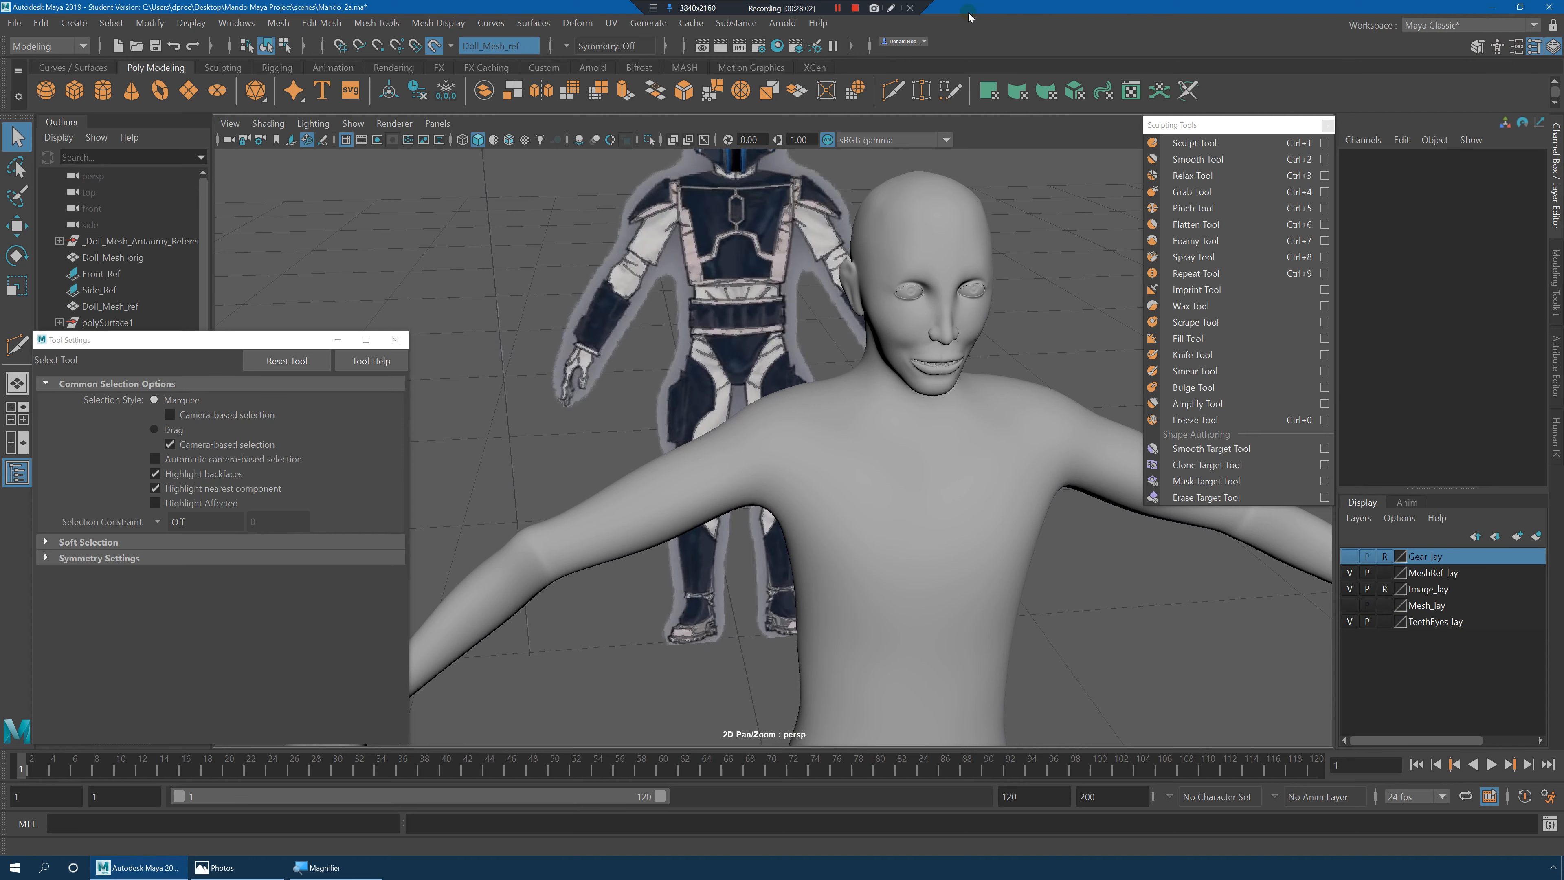
Place Quad Draw dots in pairs around the character's right shoulder, from the back over the top to the front.
left_click(1478, 47)
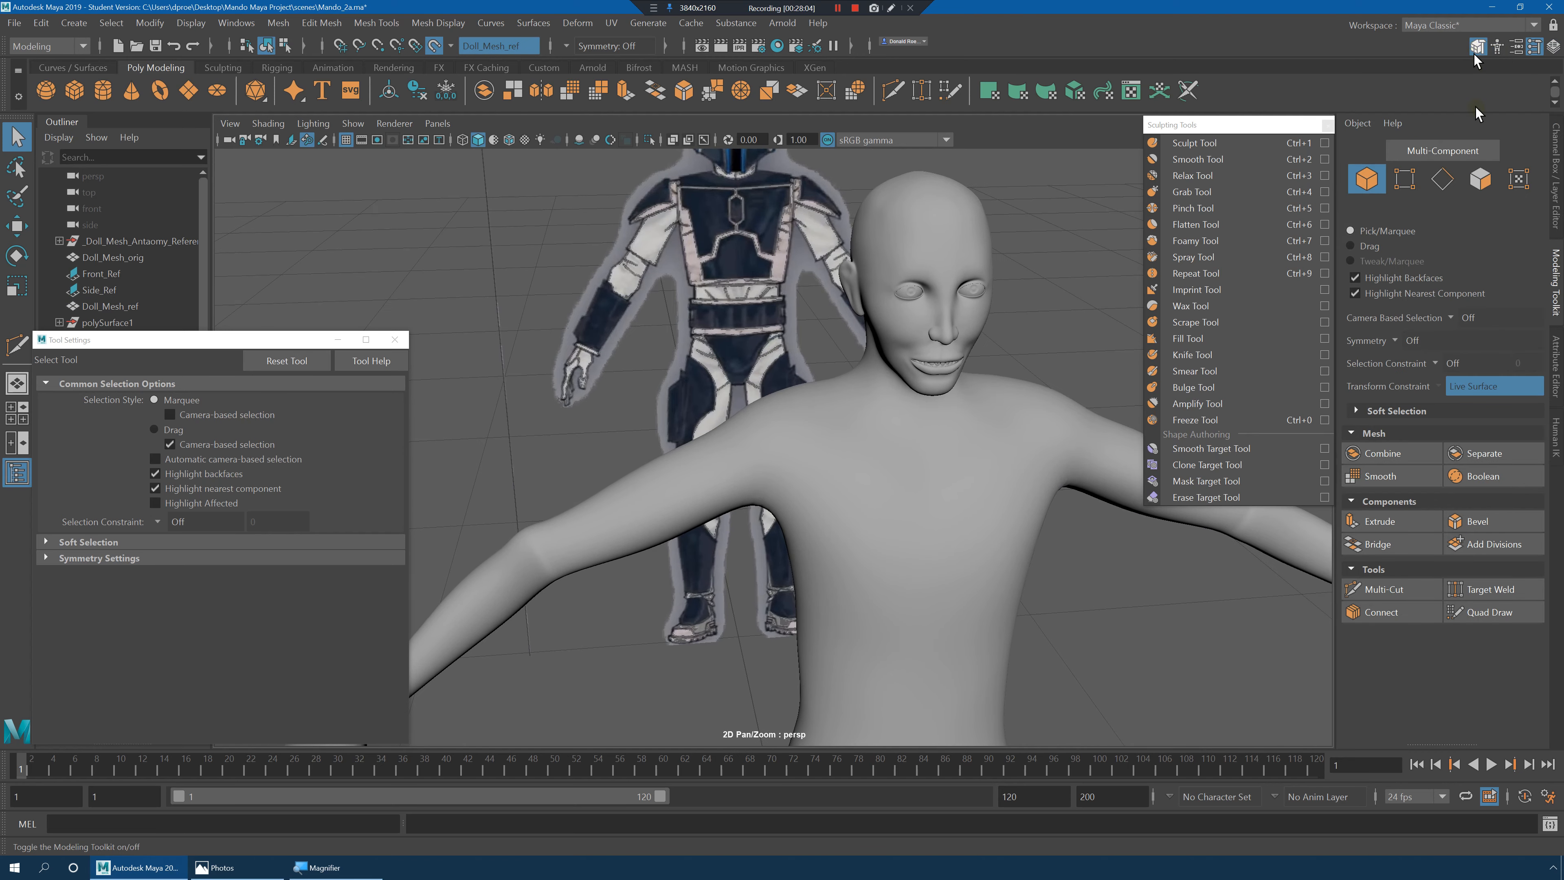
left_click(1485, 612)
left_click_drag(830, 473, 821, 474, "alt")
right_click_drag(820, 475, 1027, 497, "alt")
mouse_move(831, 486)
left_mouse_down("alt")
mouse_move(868, 486)
mouse_move(849, 465)
mouse_move(851, 477)
left_mouse_up("alt")
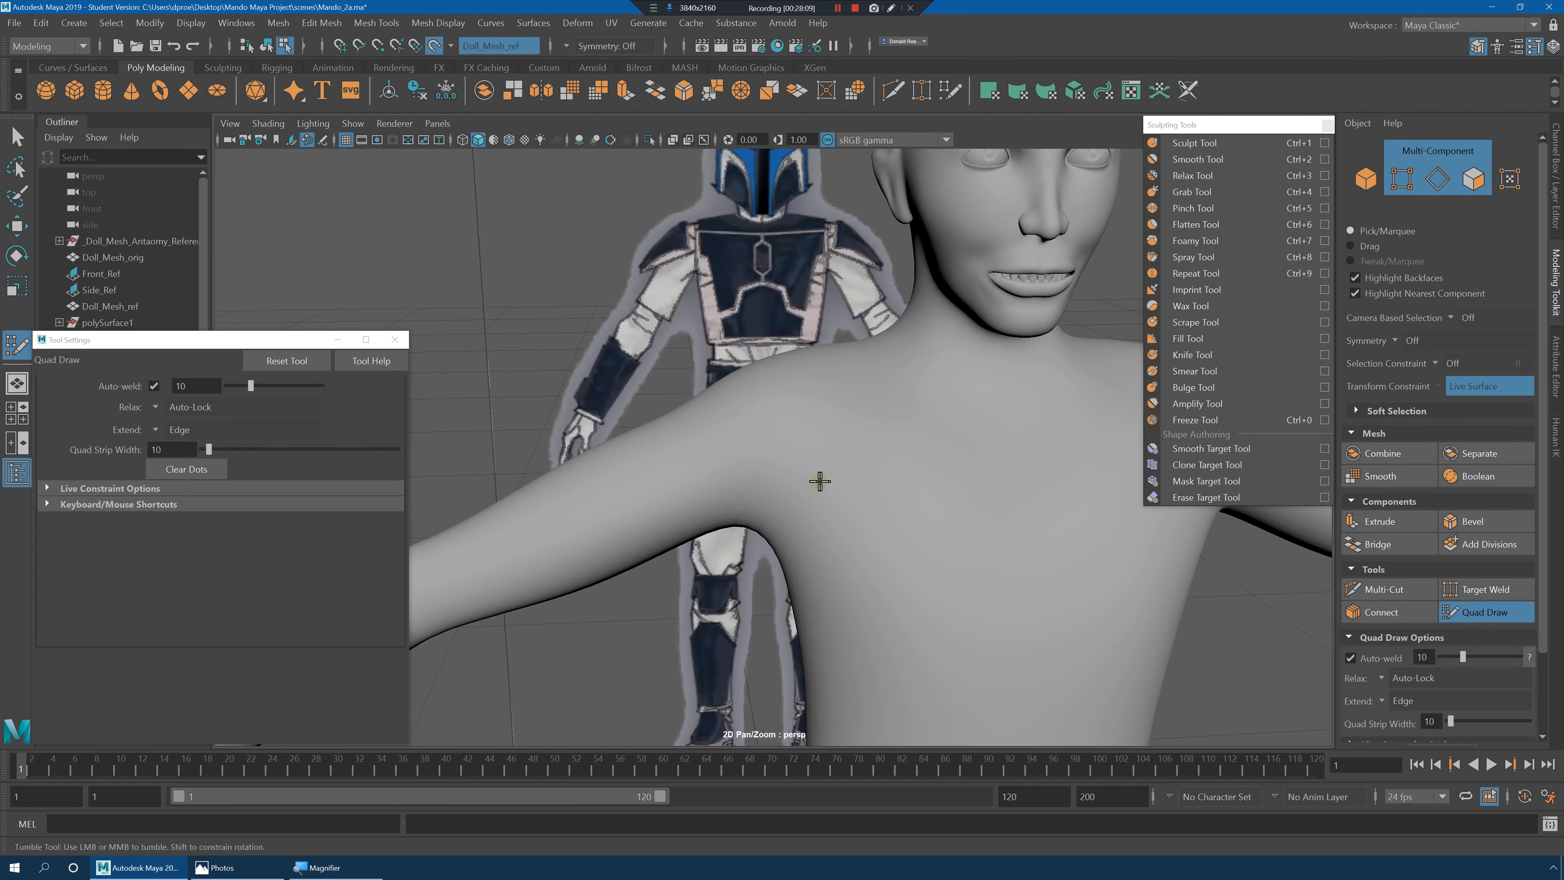
left_click_drag(807, 423, 848, 460, "alt")
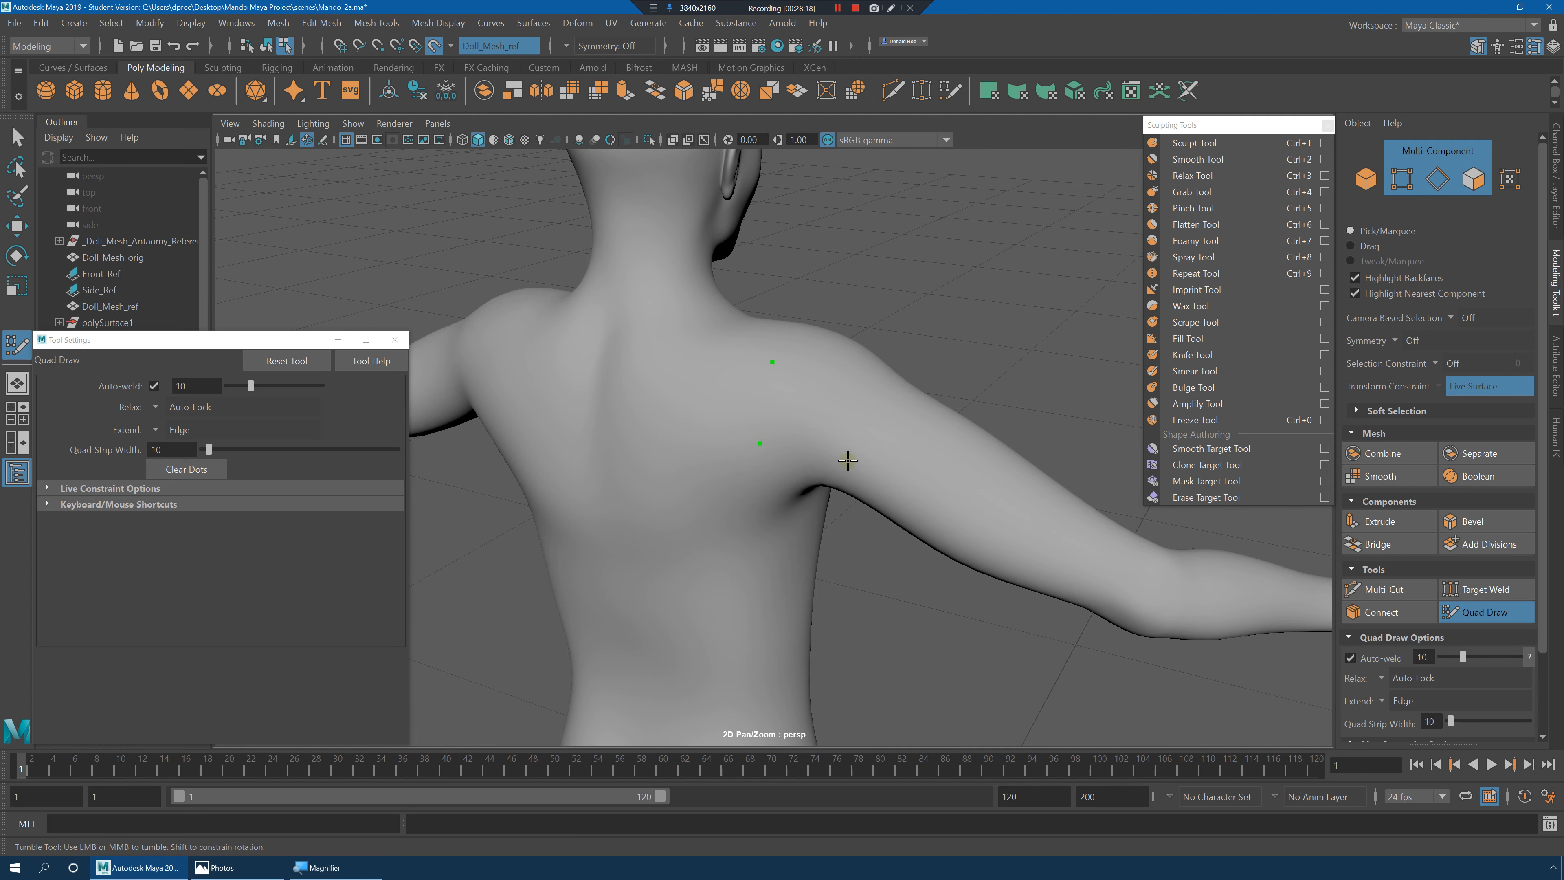
left_click_drag(851, 388, 820, 447, "alt")
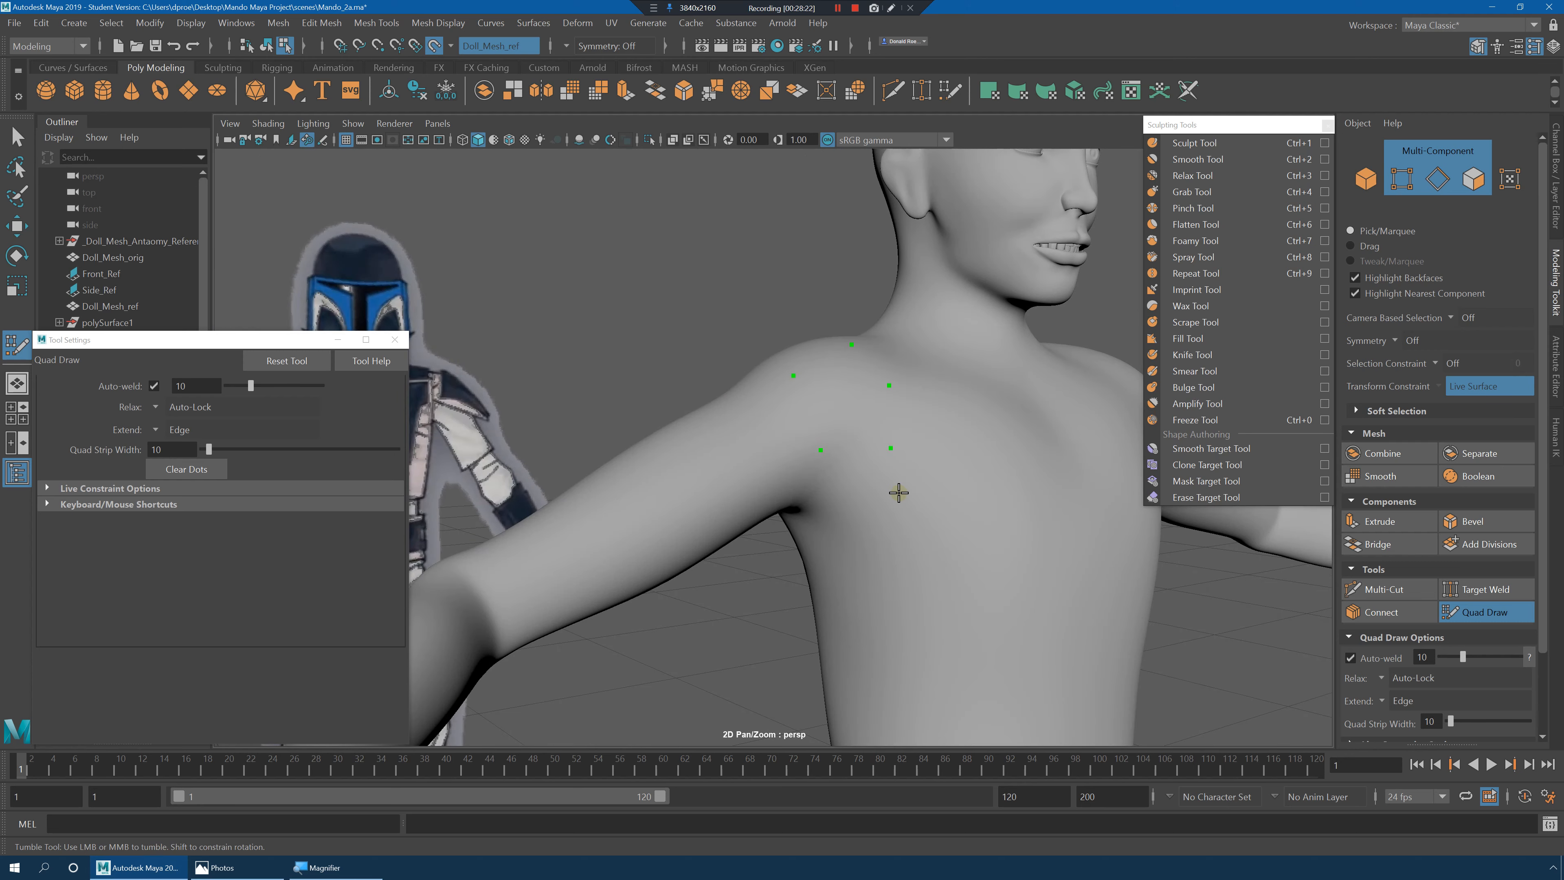
key("space")
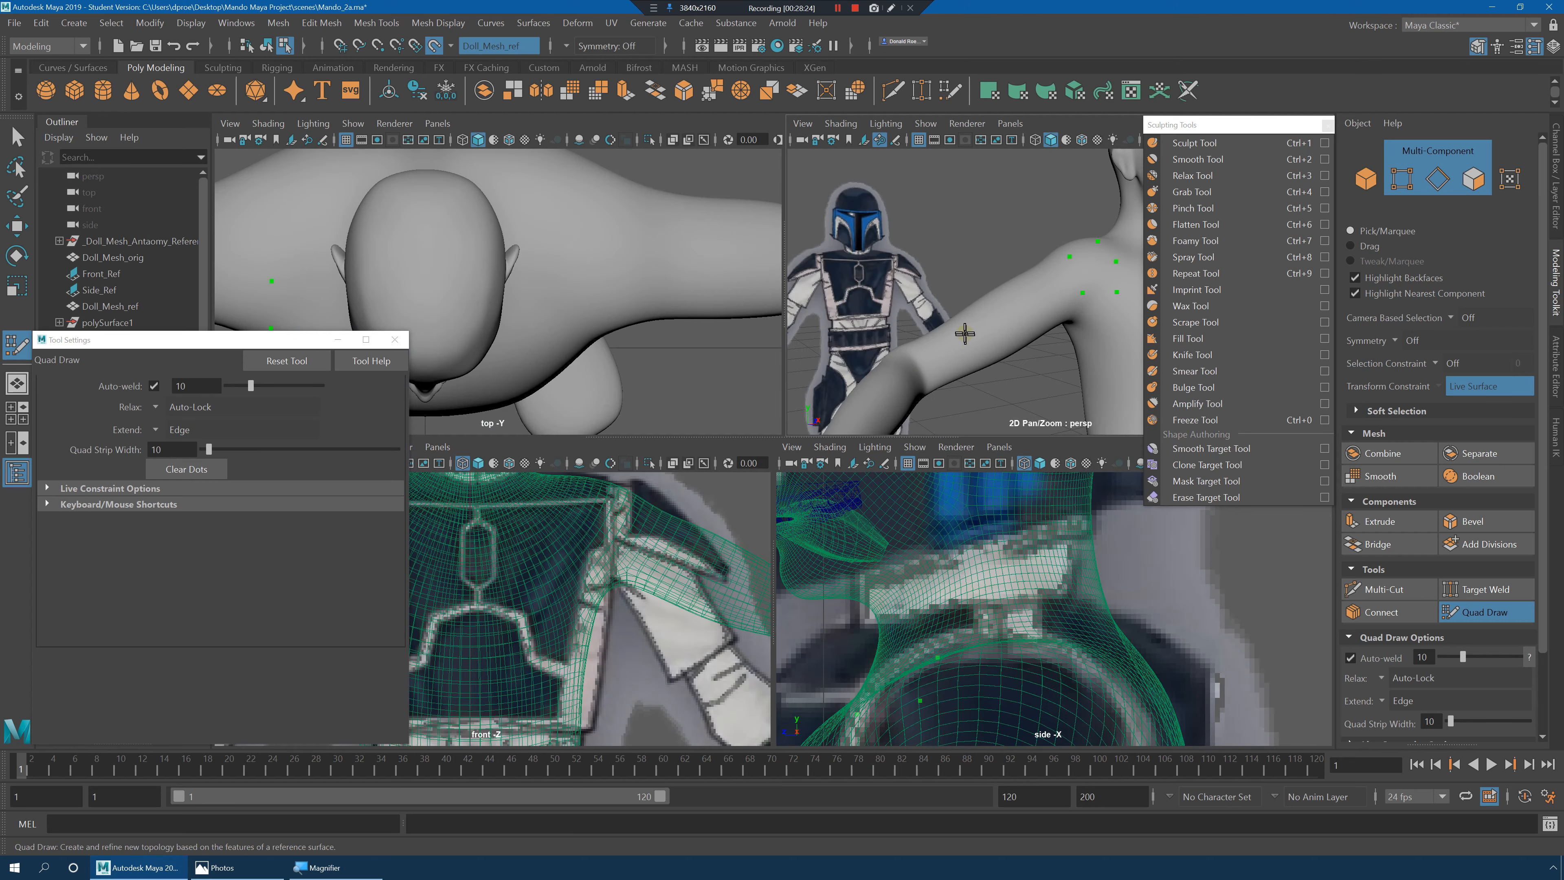
key("space")
mouse_move(971, 333)
left_mouse_down("alt")
mouse_move(894, 430)
mouse_move(849, 426)
mouse_move(876, 419)
mouse_move(942, 447)
left_mouse_up("alt")
Fill the dots with a strip of quads over the right shoulder and adjust an upper-edge vertex.
left_click(888, 439, "shift")
left_click(869, 395, "shift")
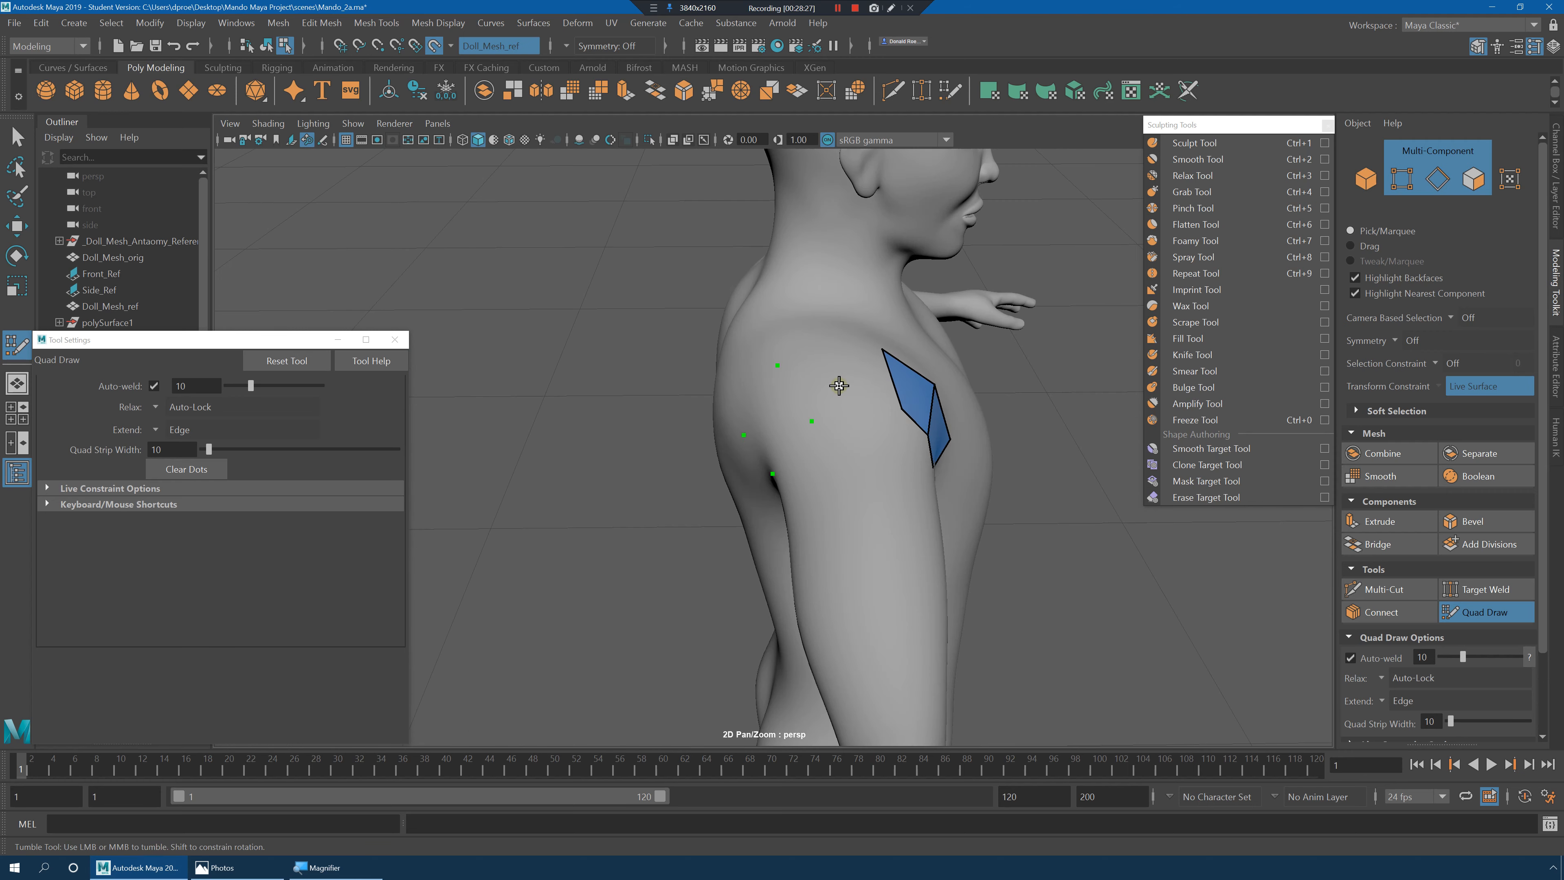
left_click(836, 410, "shift")
left_click_drag(836, 410, 803, 412, "alt")
left_click(915, 419, "shift")
left_click_drag(914, 419, 856, 451, "alt")
left_click_drag(882, 382, 858, 369)
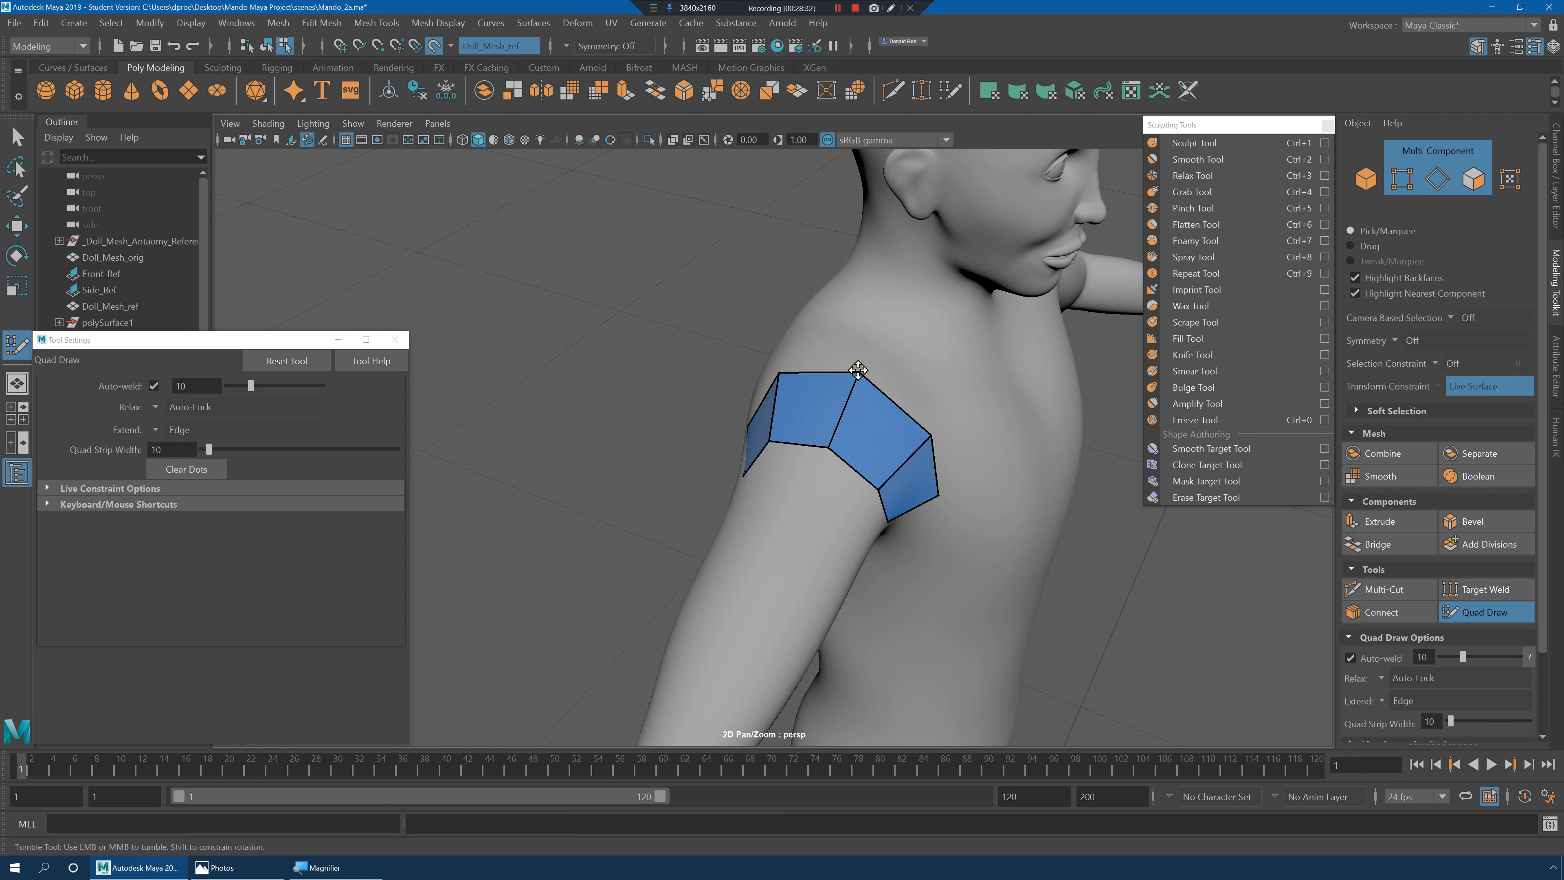
Extend the shoulder quads down the upper arm into a tapered flap and insert an edge loop across it.
left_click_drag(929, 435, 839, 544, "alt")
left_click_drag(936, 530, 895, 517, "alt")
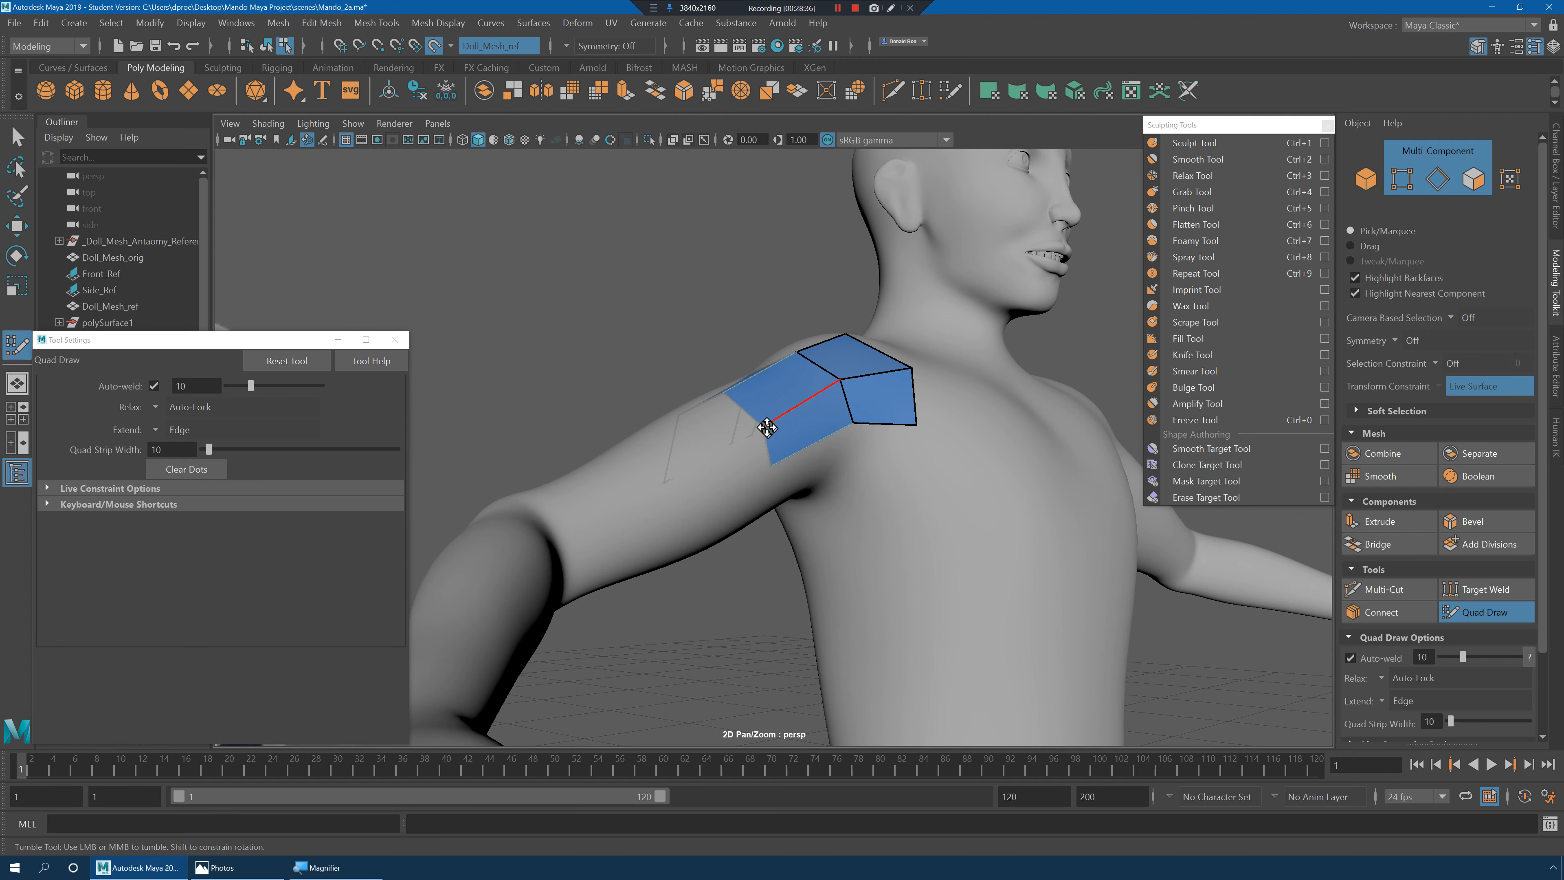
mouse_move(739, 427)
left_mouse_down("alt")
mouse_move(915, 500)
mouse_move(939, 538)
mouse_move(925, 485)
mouse_move(852, 510)
mouse_move(786, 447)
mouse_move(810, 500)
mouse_move(856, 498)
left_mouse_up("alt")
middle_click_drag(856, 498, 839, 583, "alt")
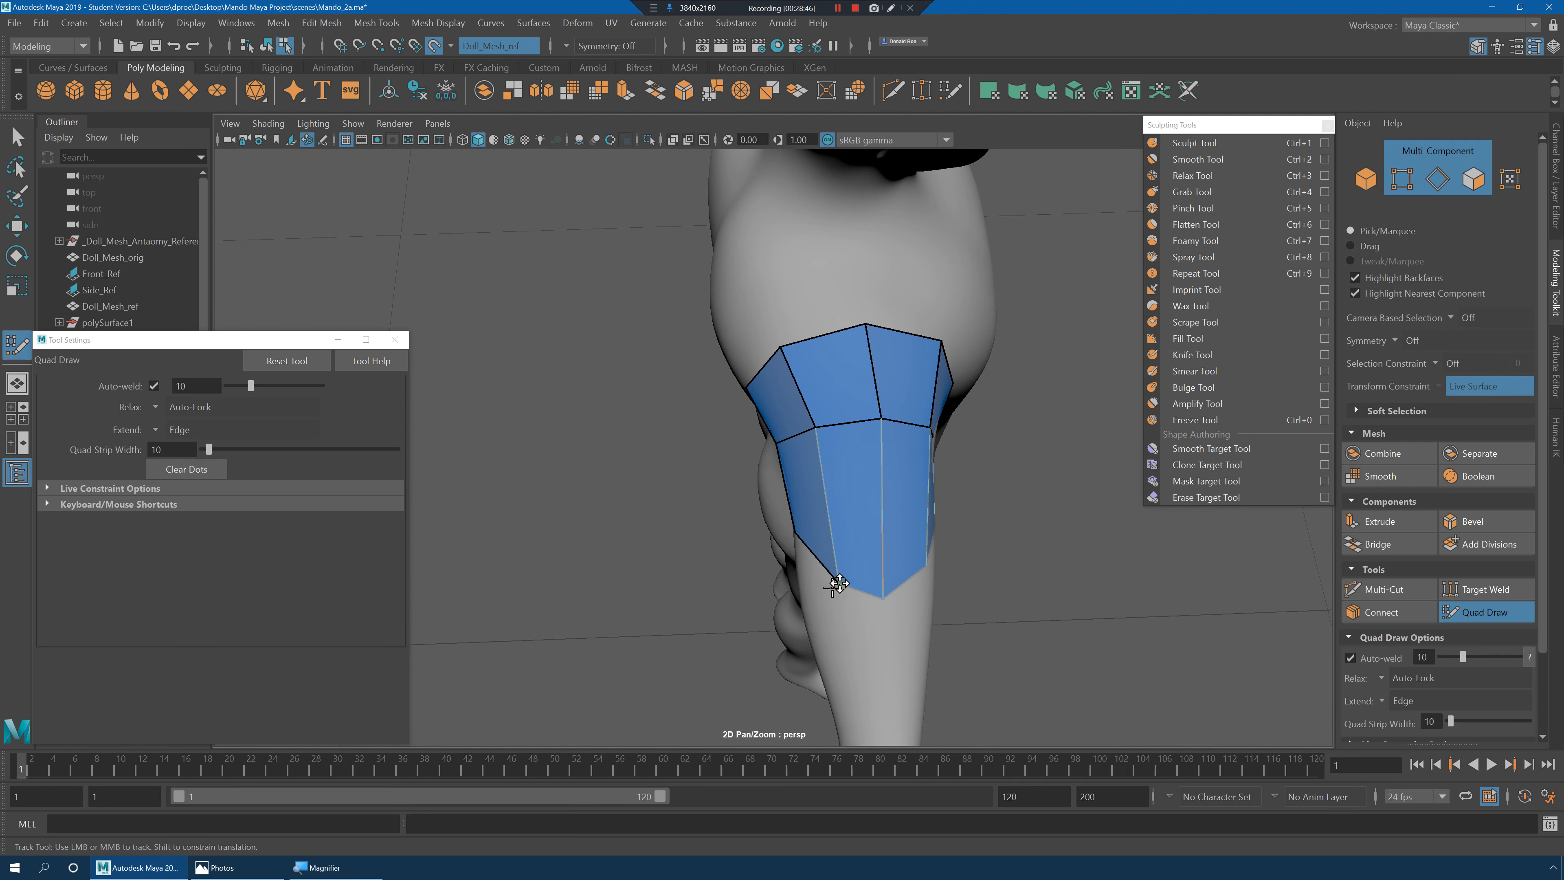
left_click_drag(832, 578, 735, 399, "alt")
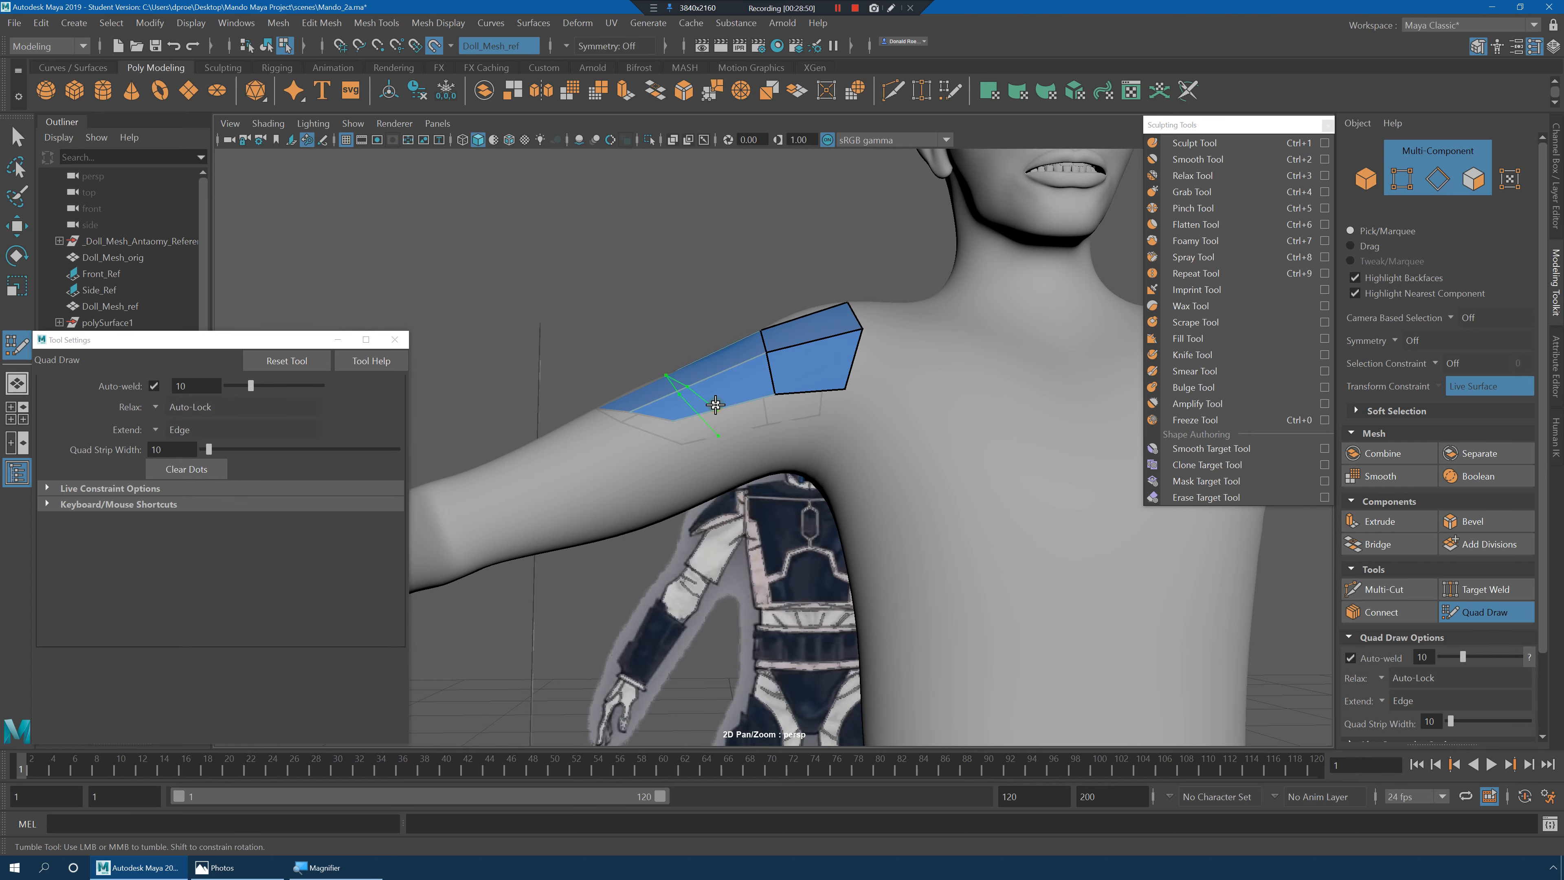
left_click_drag(899, 462, 881, 421, "alt")
left_click_drag(1054, 453, 998, 451, "alt")
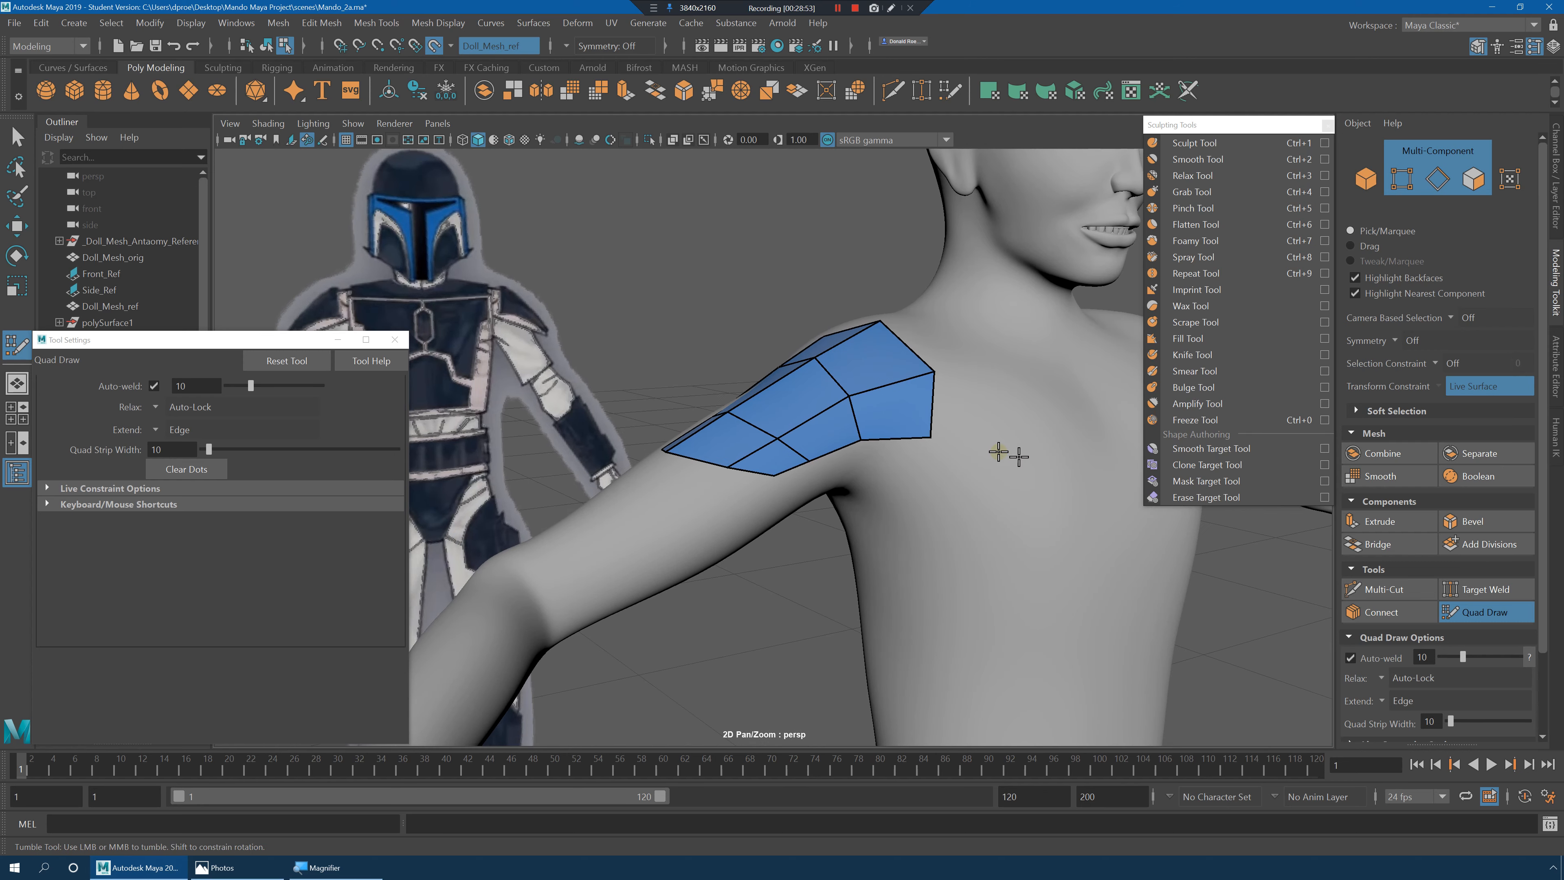
Leave Quad Draw, select the new shoulder piece, turn off its smooth preview and disable the live surface.
key("q")
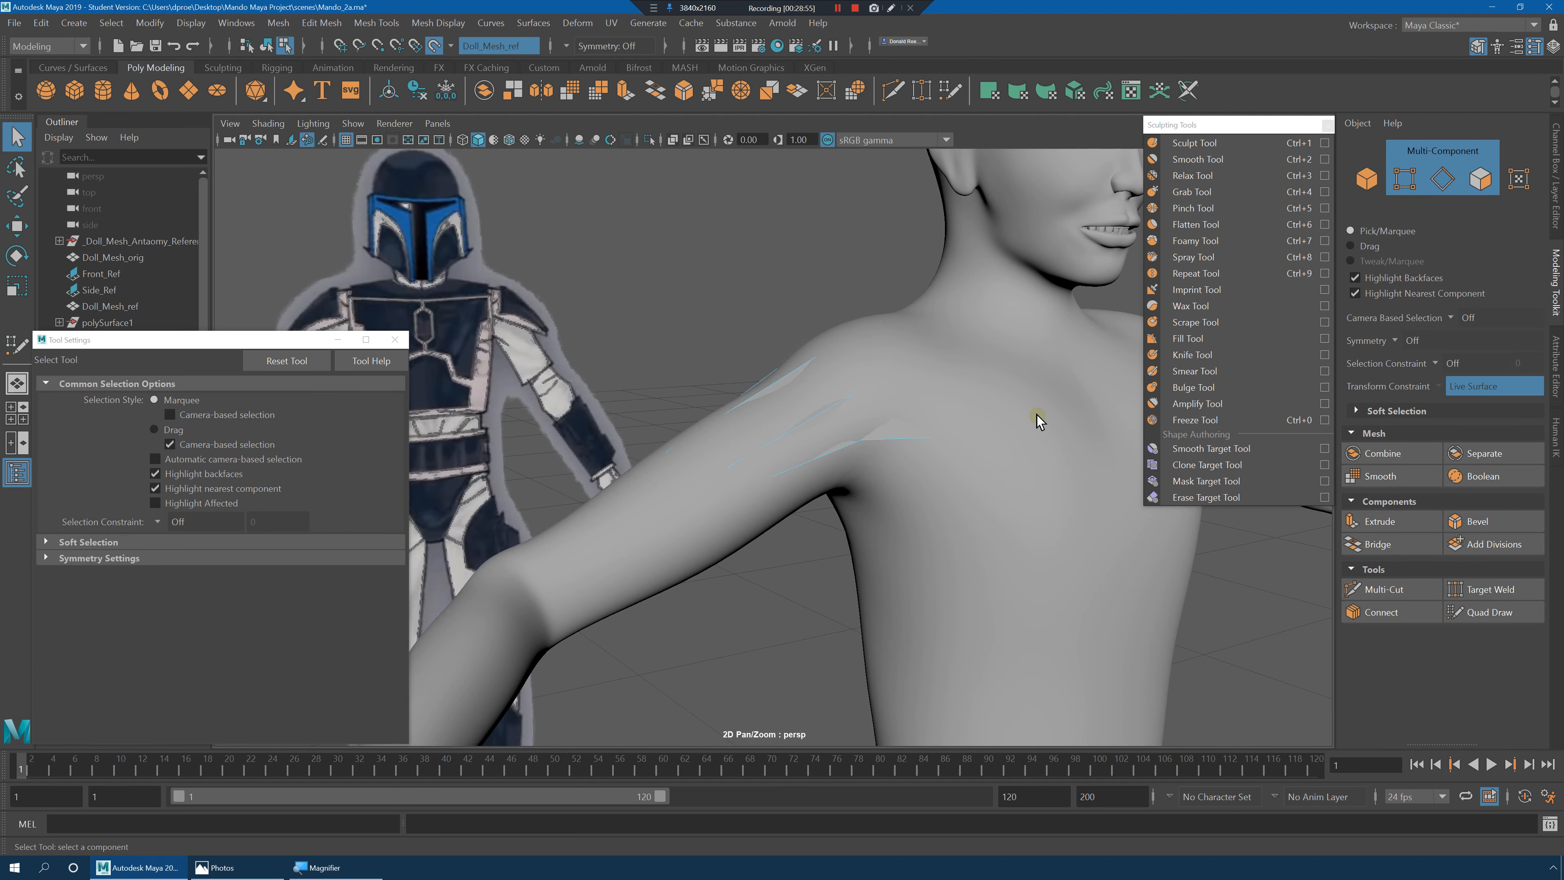
right_click_drag(789, 405, 856, 361)
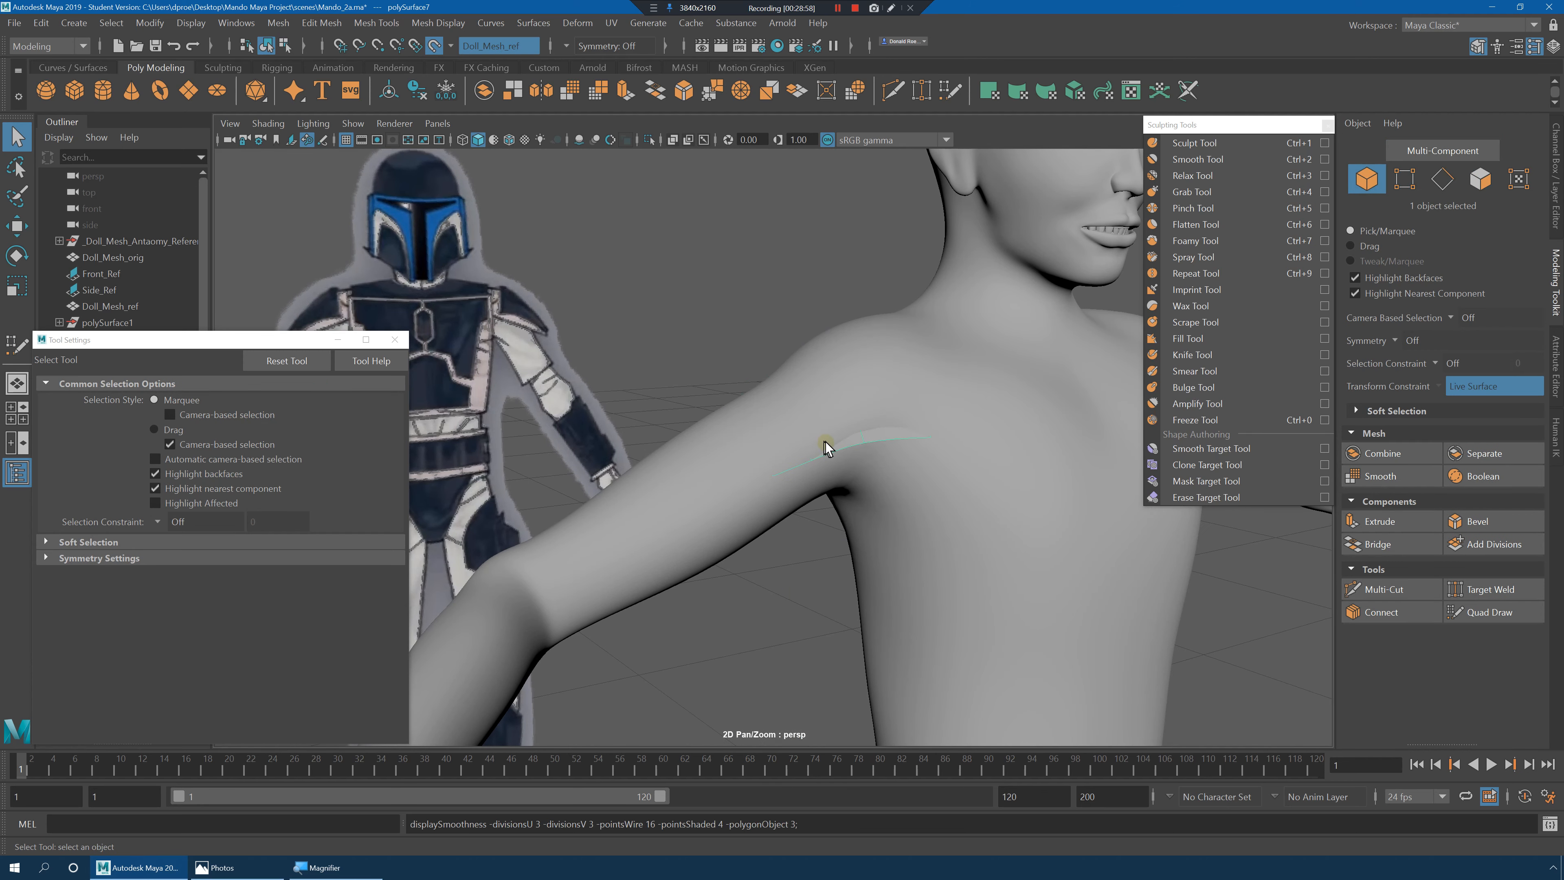
key("1")
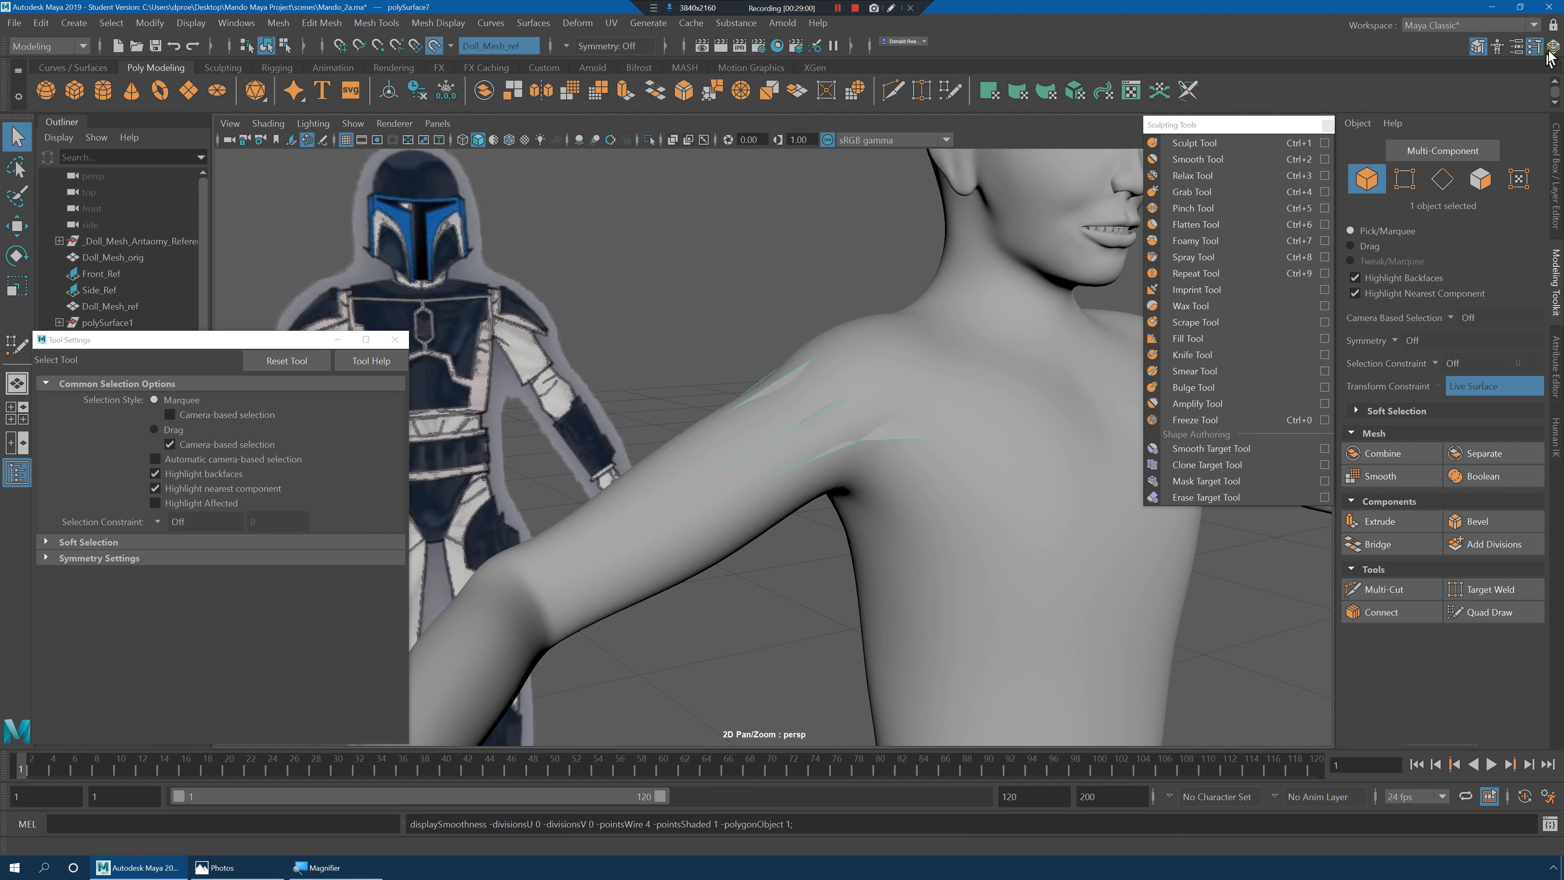
left_click(435, 47)
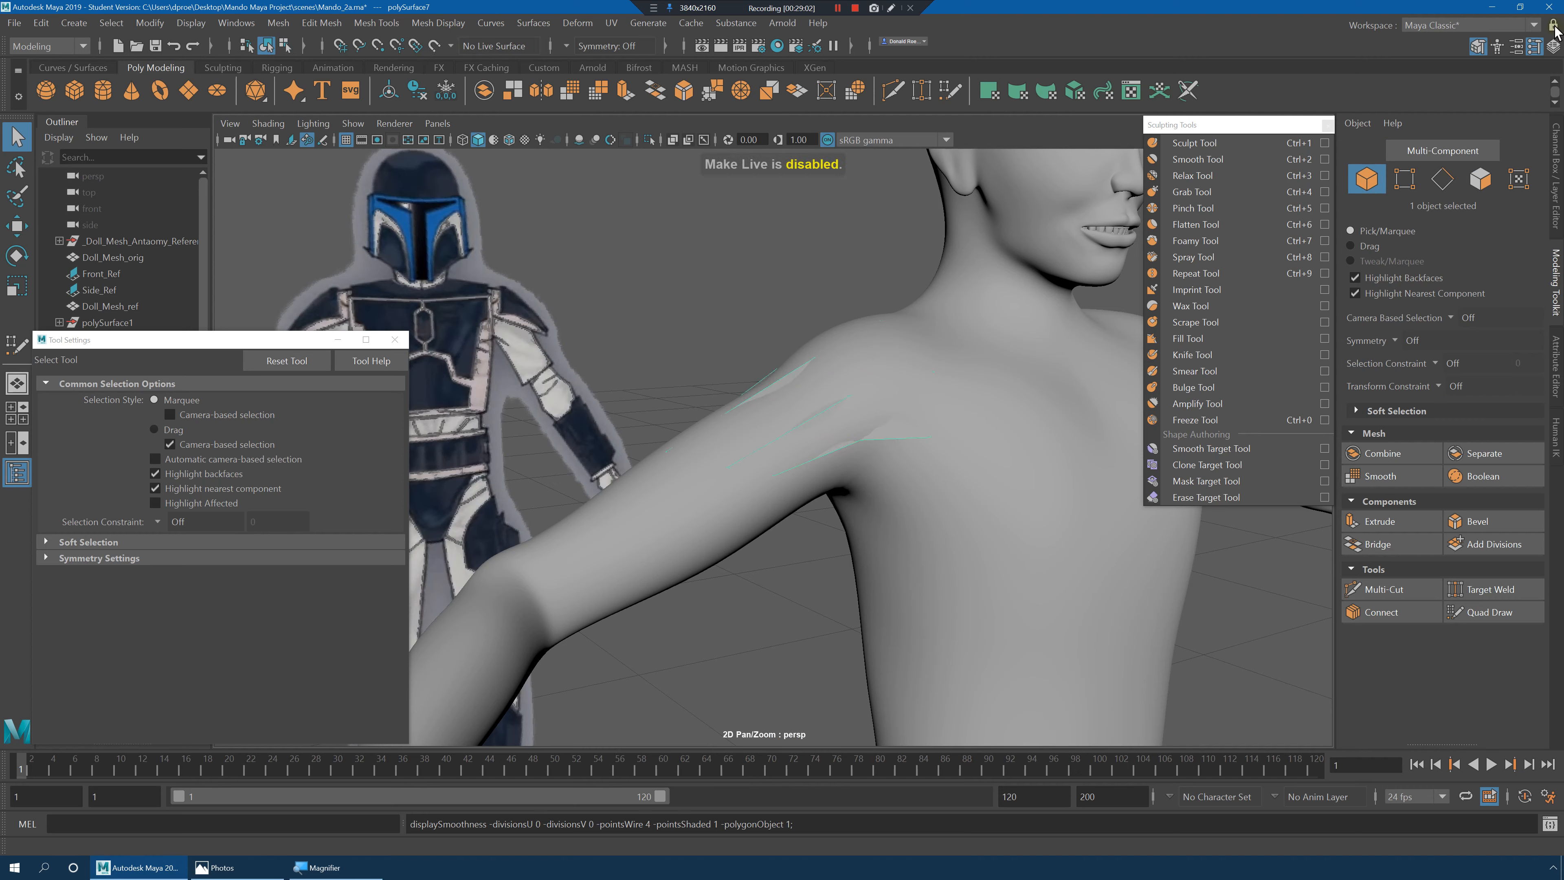
Show the Gear_lay layer, set MeshRef_lay to Reference display and turn on textured shading.
left_click(1554, 47)
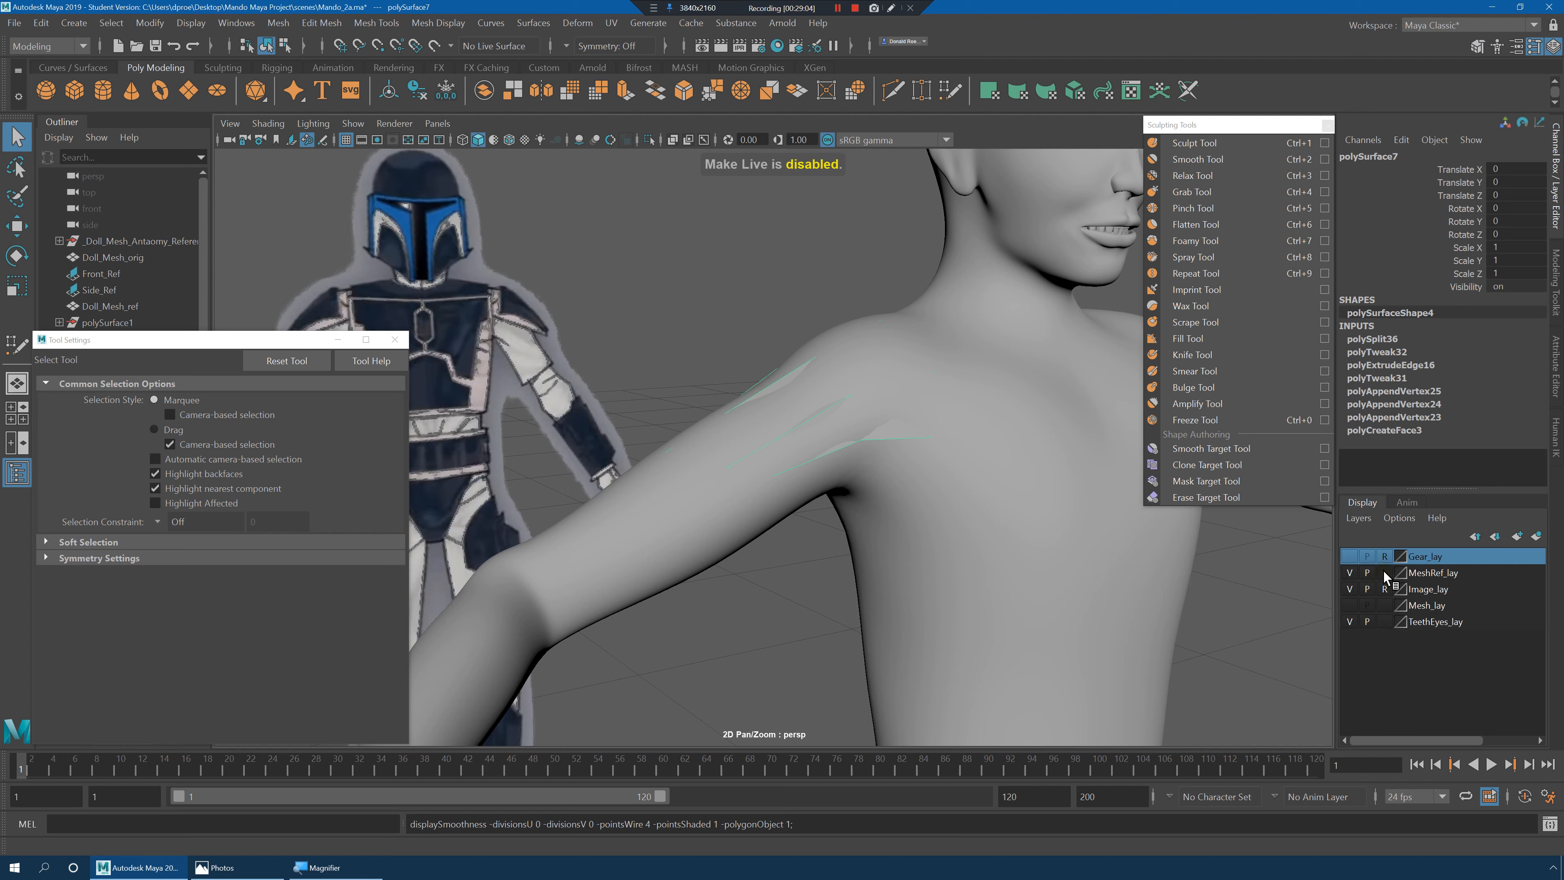
left_click(1350, 556)
scroll(869, 469, "down", 2)
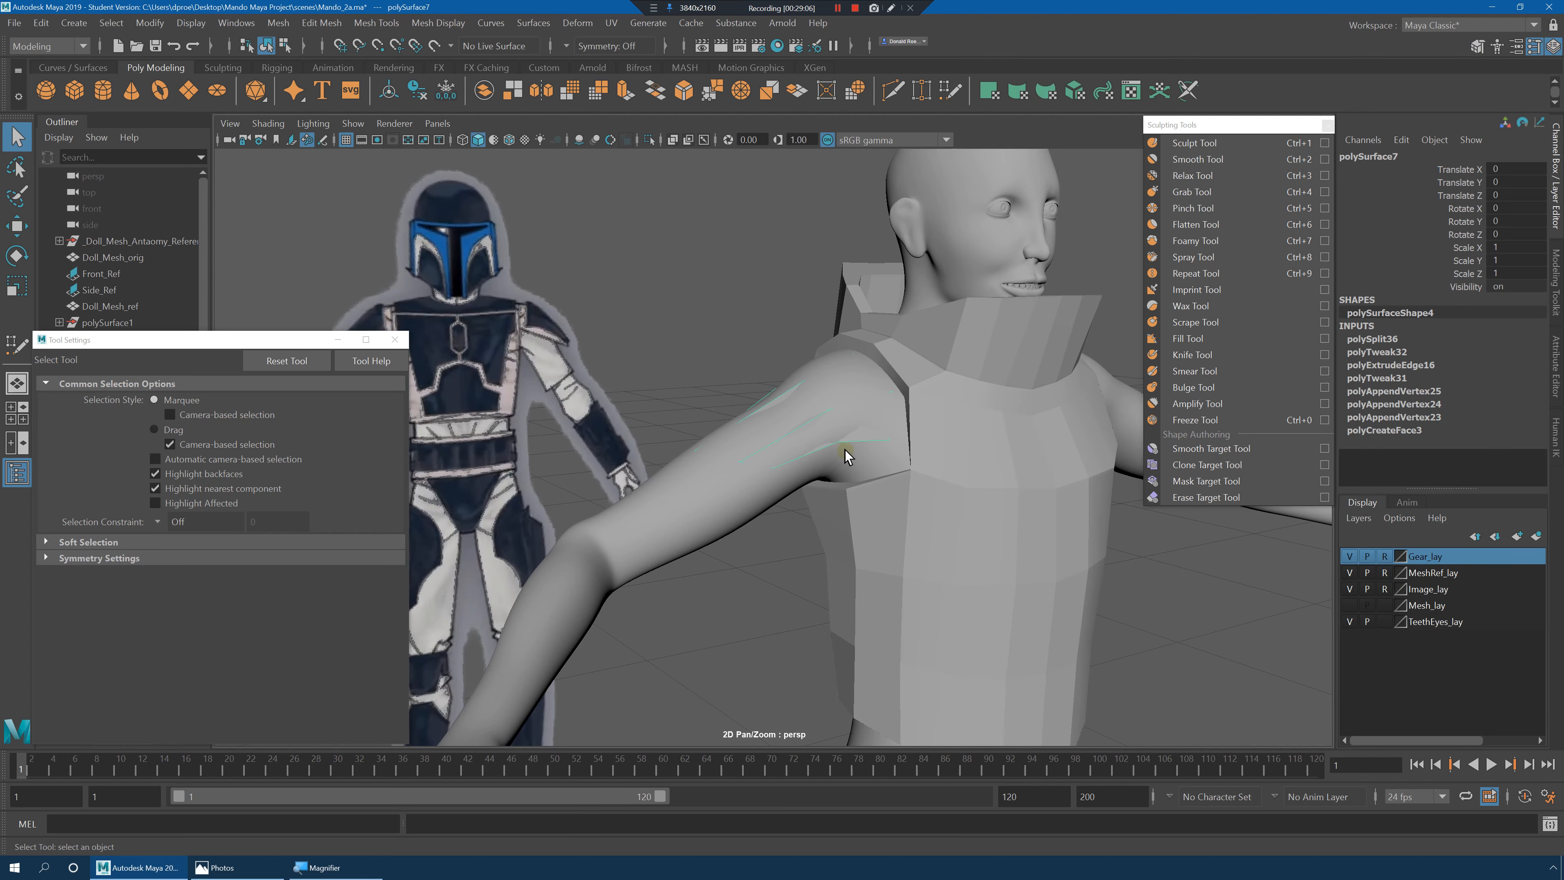
key("6")
Center the shoulder piece's pivot and move the piece up above the shoulder.
key("w")
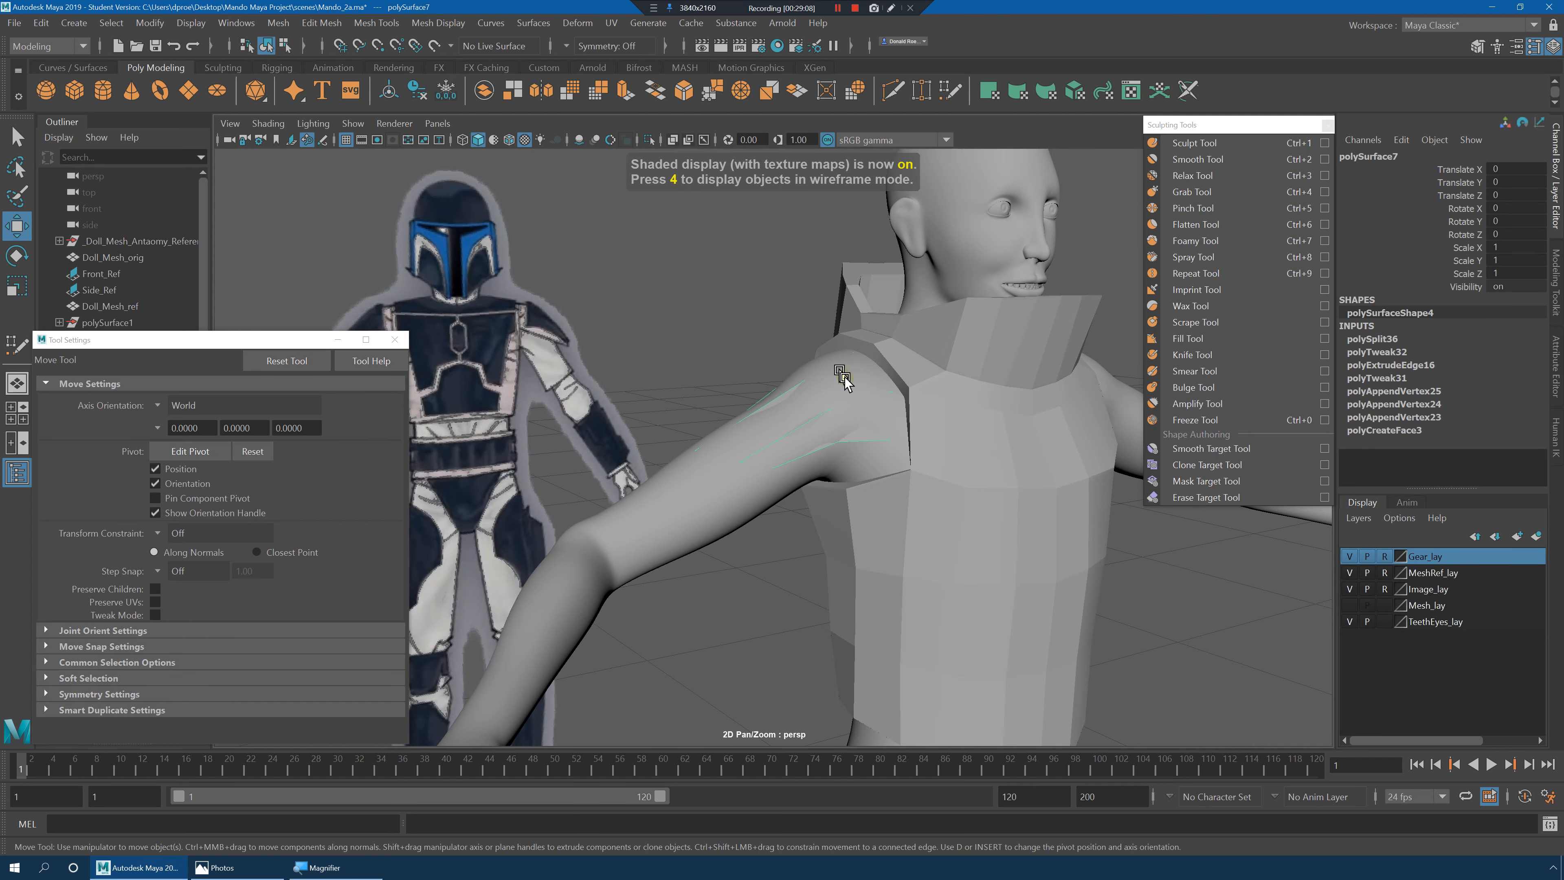
left_click(149, 22)
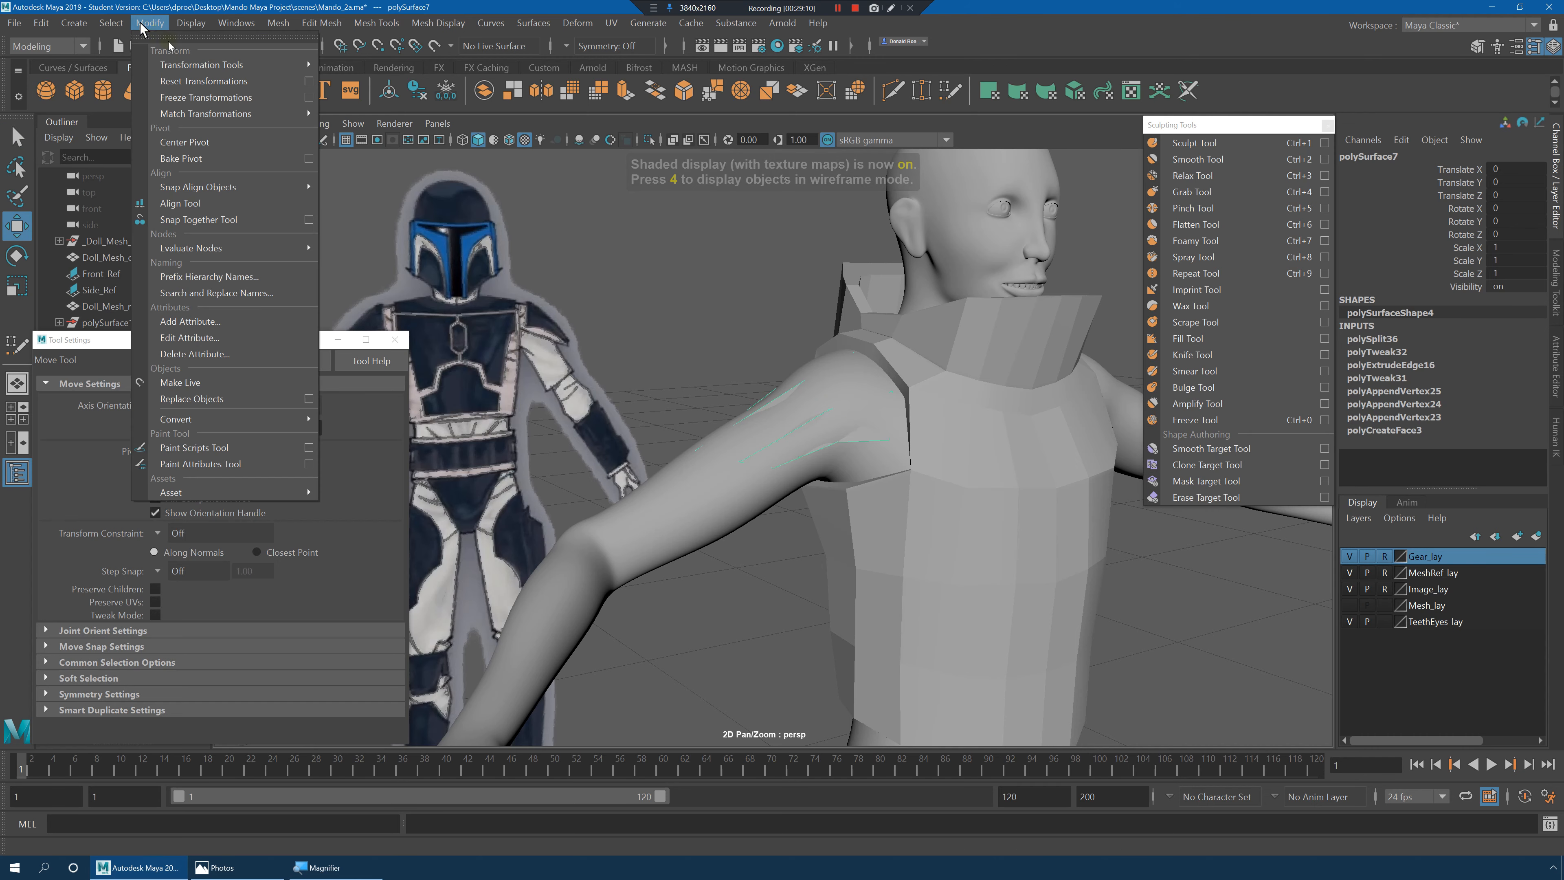
left_click(225, 140)
left_click_drag(773, 328, 771, 269)
left_click_drag(934, 344, 901, 363, "alt")
Extrude the shoulder piece's faces outward with a Local Translate Z of 0.015.
right_click_drag(850, 318, 849, 361, "shift")
left_click_drag(850, 361, 926, 282, "alt")
left_click_drag(837, 403, 887, 392, "alt")
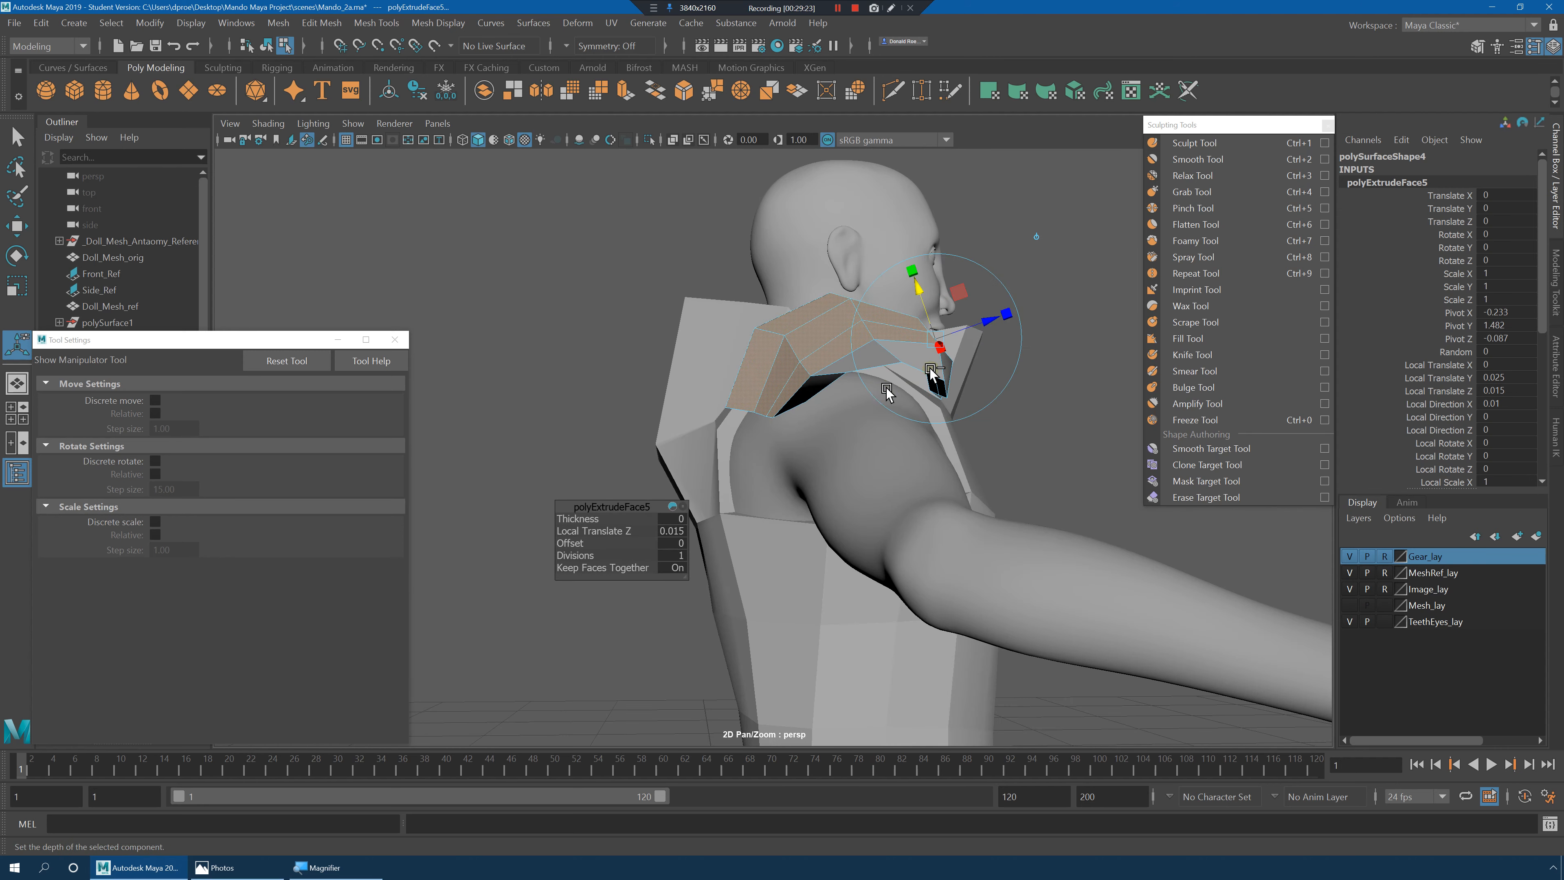
key("ctrl+z")
left_click_drag(992, 376, 949, 379, "alt")
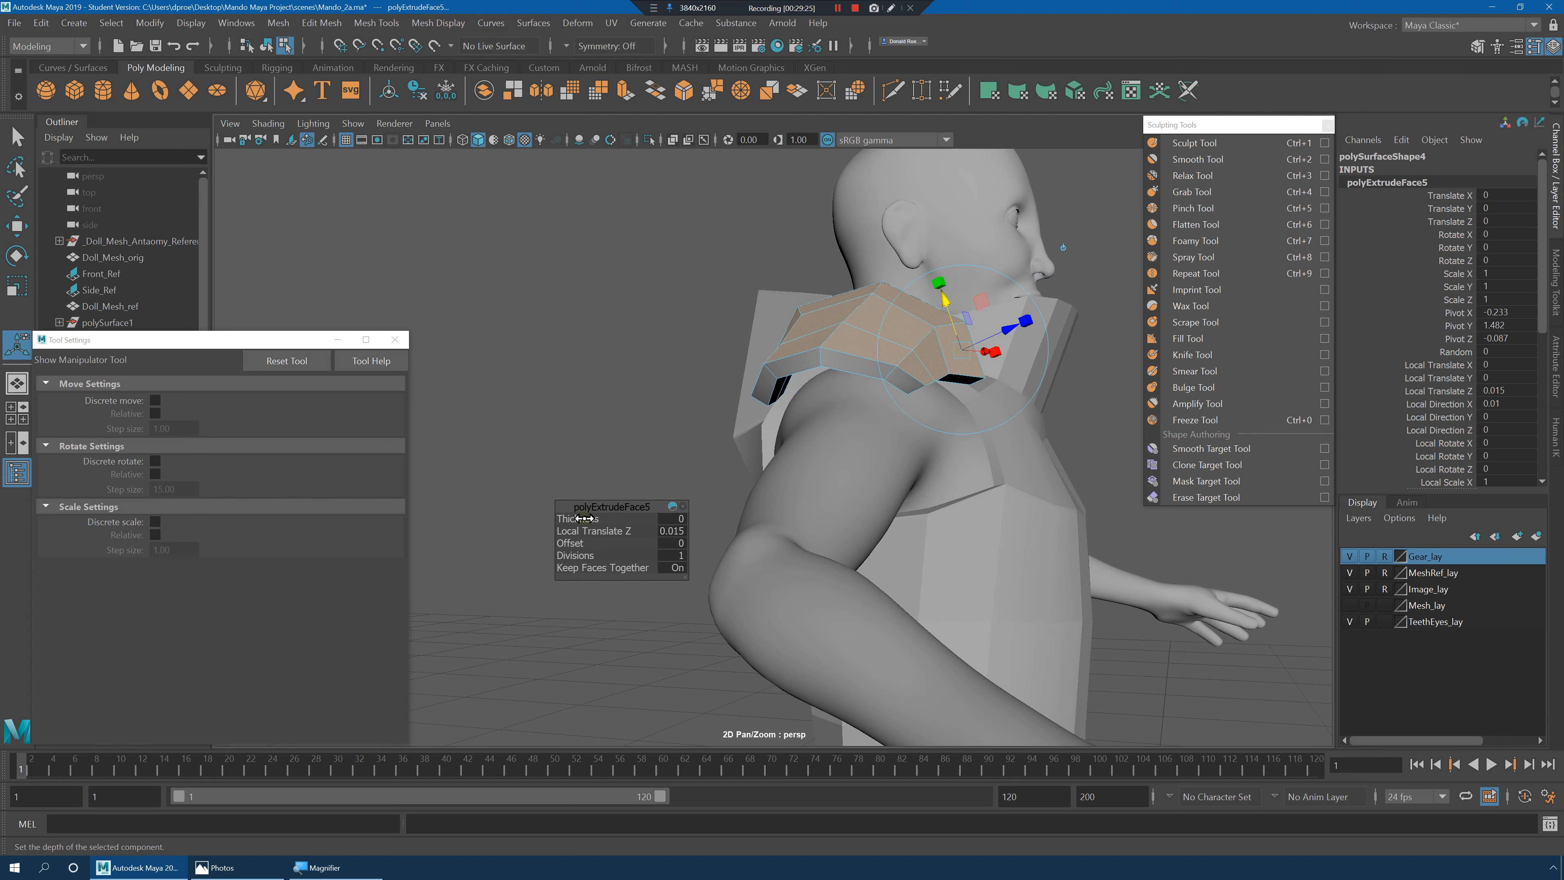
Set the shoulder extrusion's Thickness to -0.5, Local Translate Z to 0.01 and Offset to 1.
left_click_drag(585, 518, 586, 533)
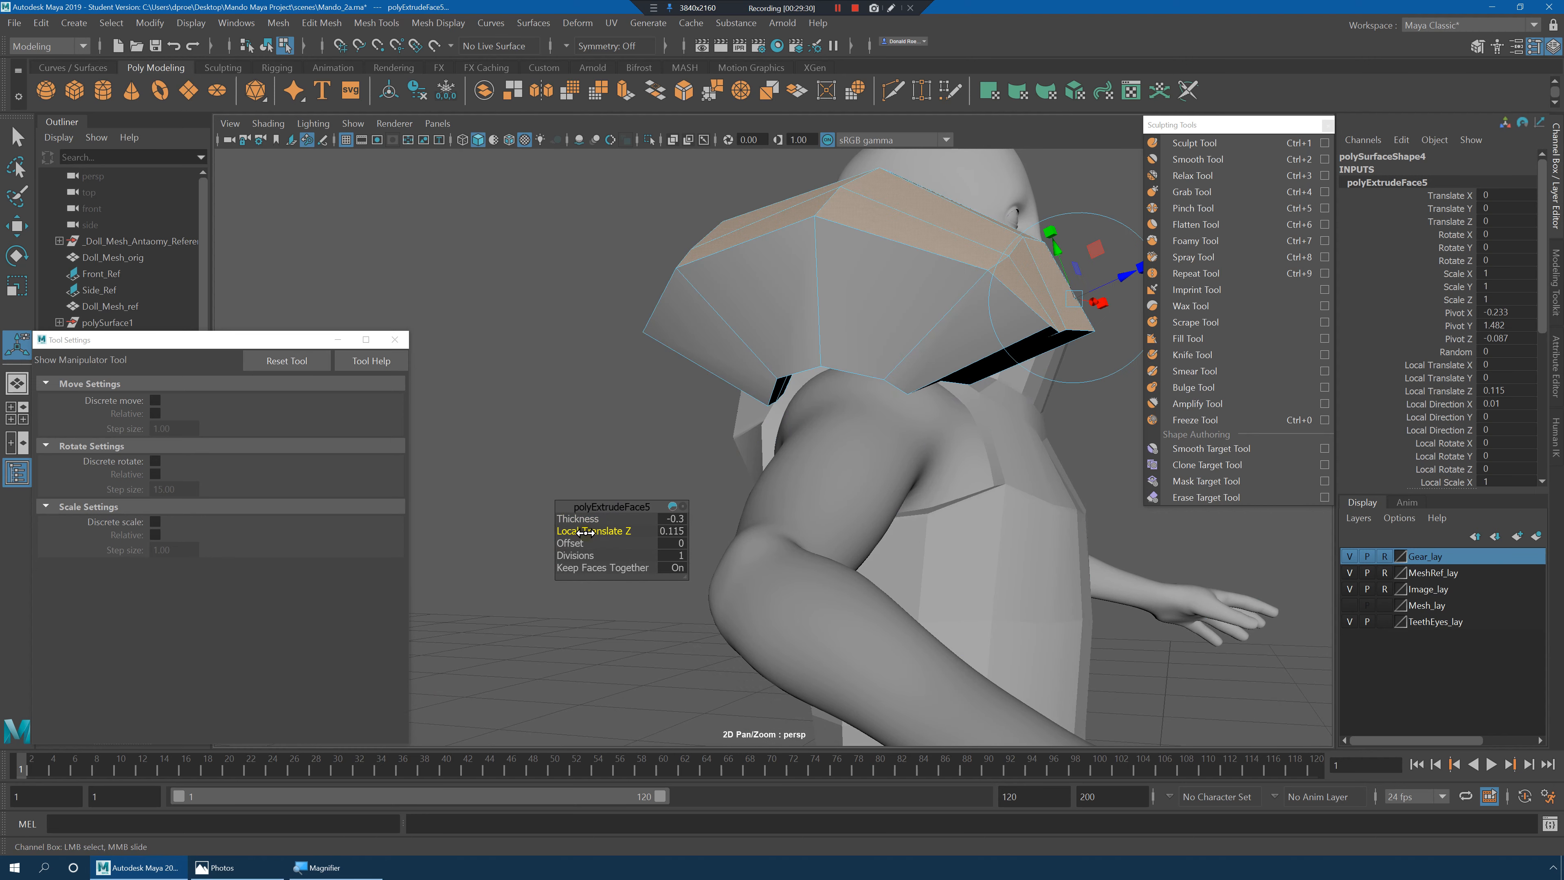
key("ctrl+z")
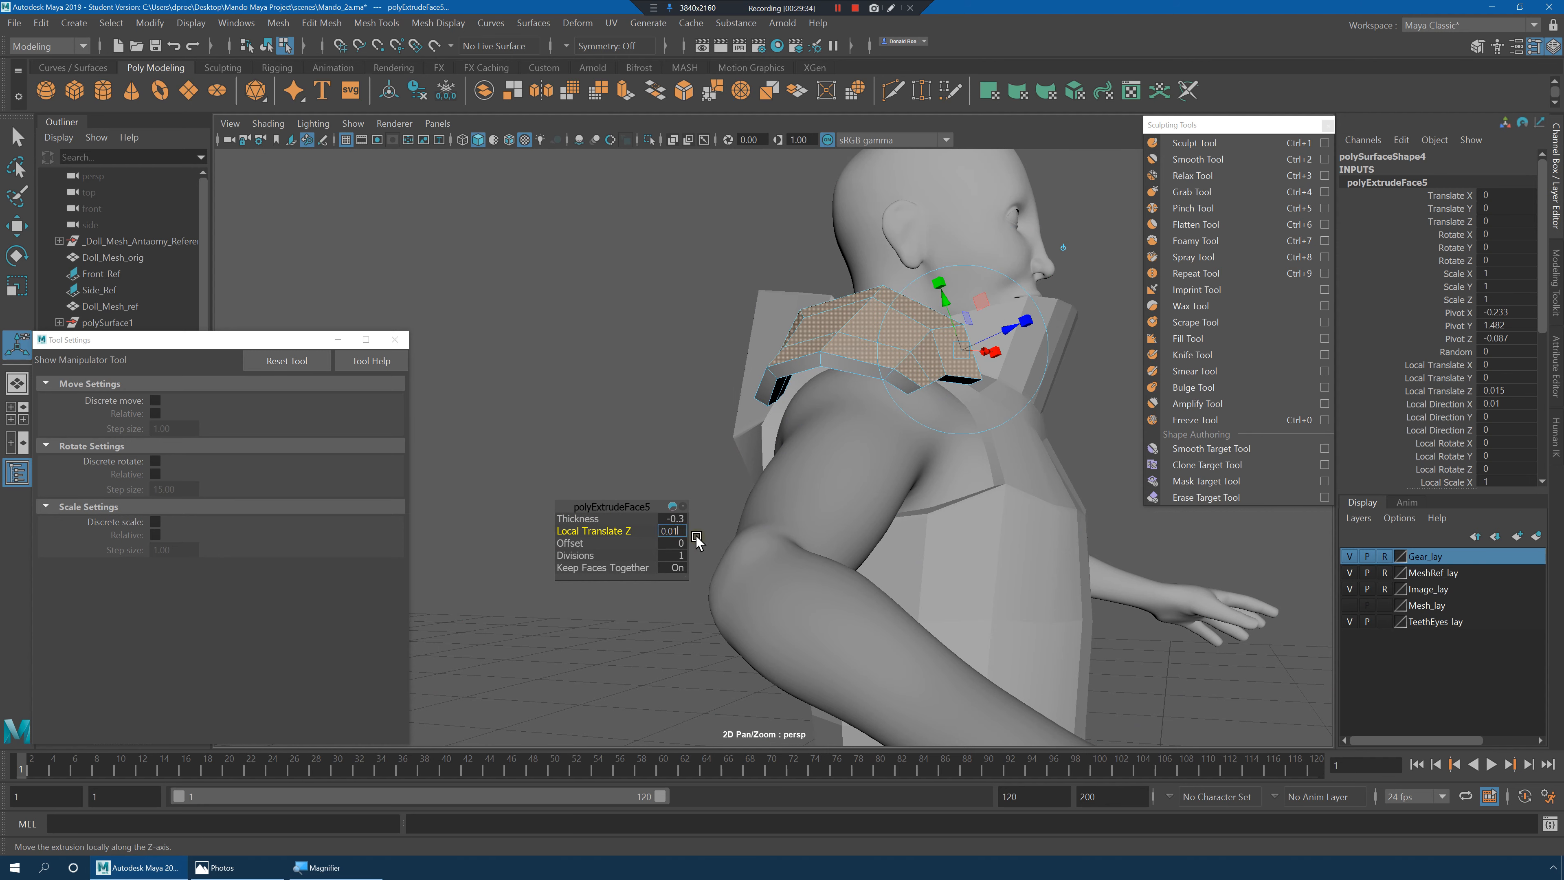
key("Return")
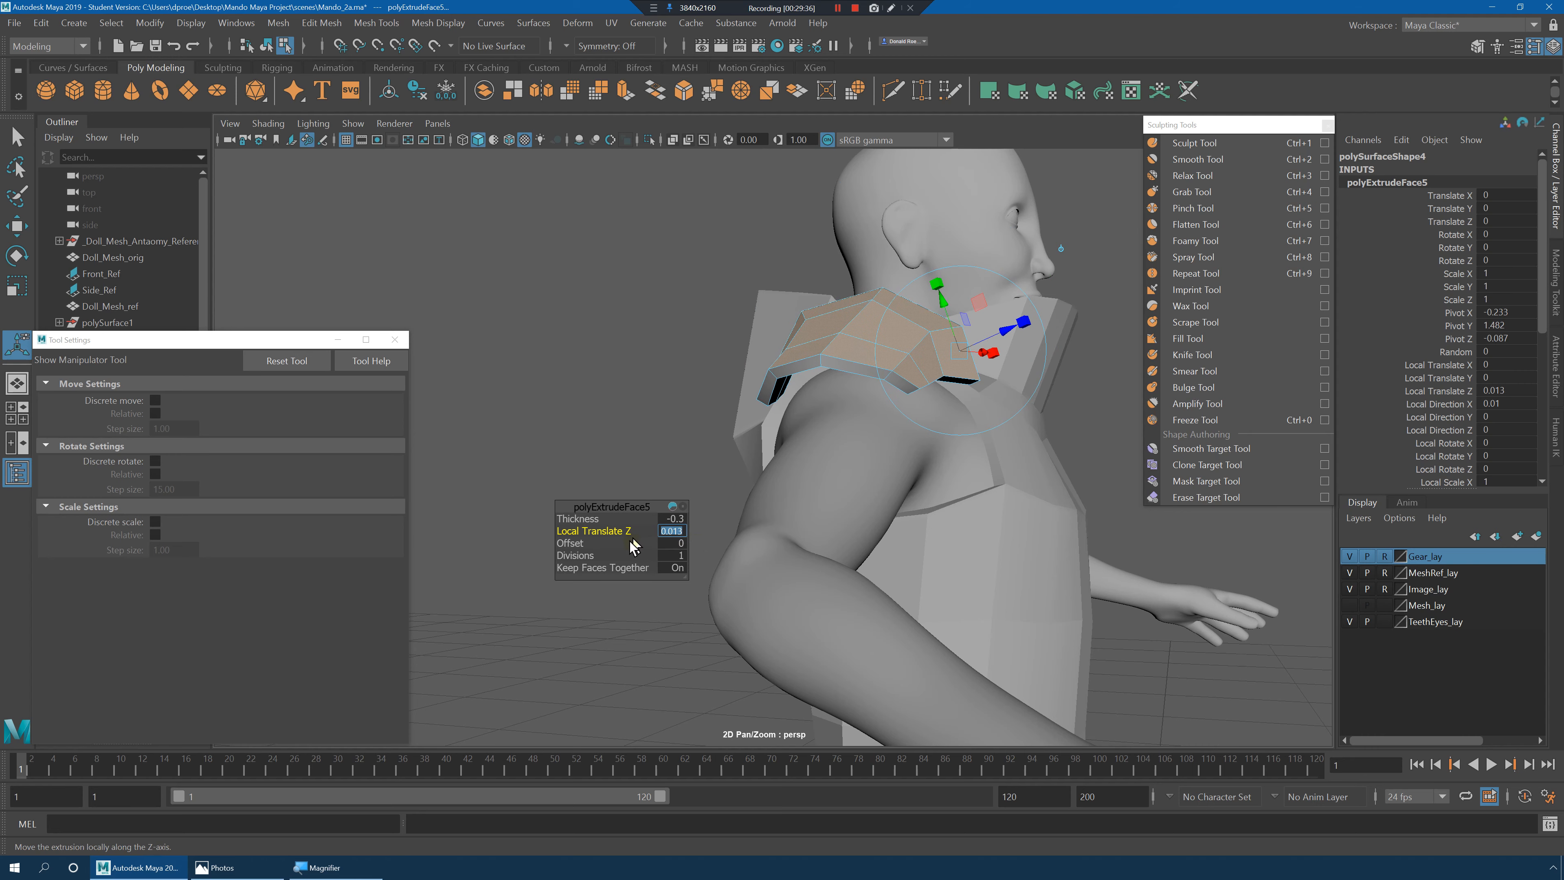
left_click_drag(575, 543, 573, 543)
left_click_drag(784, 518, 592, 532, "alt")
key("ctrl+z")
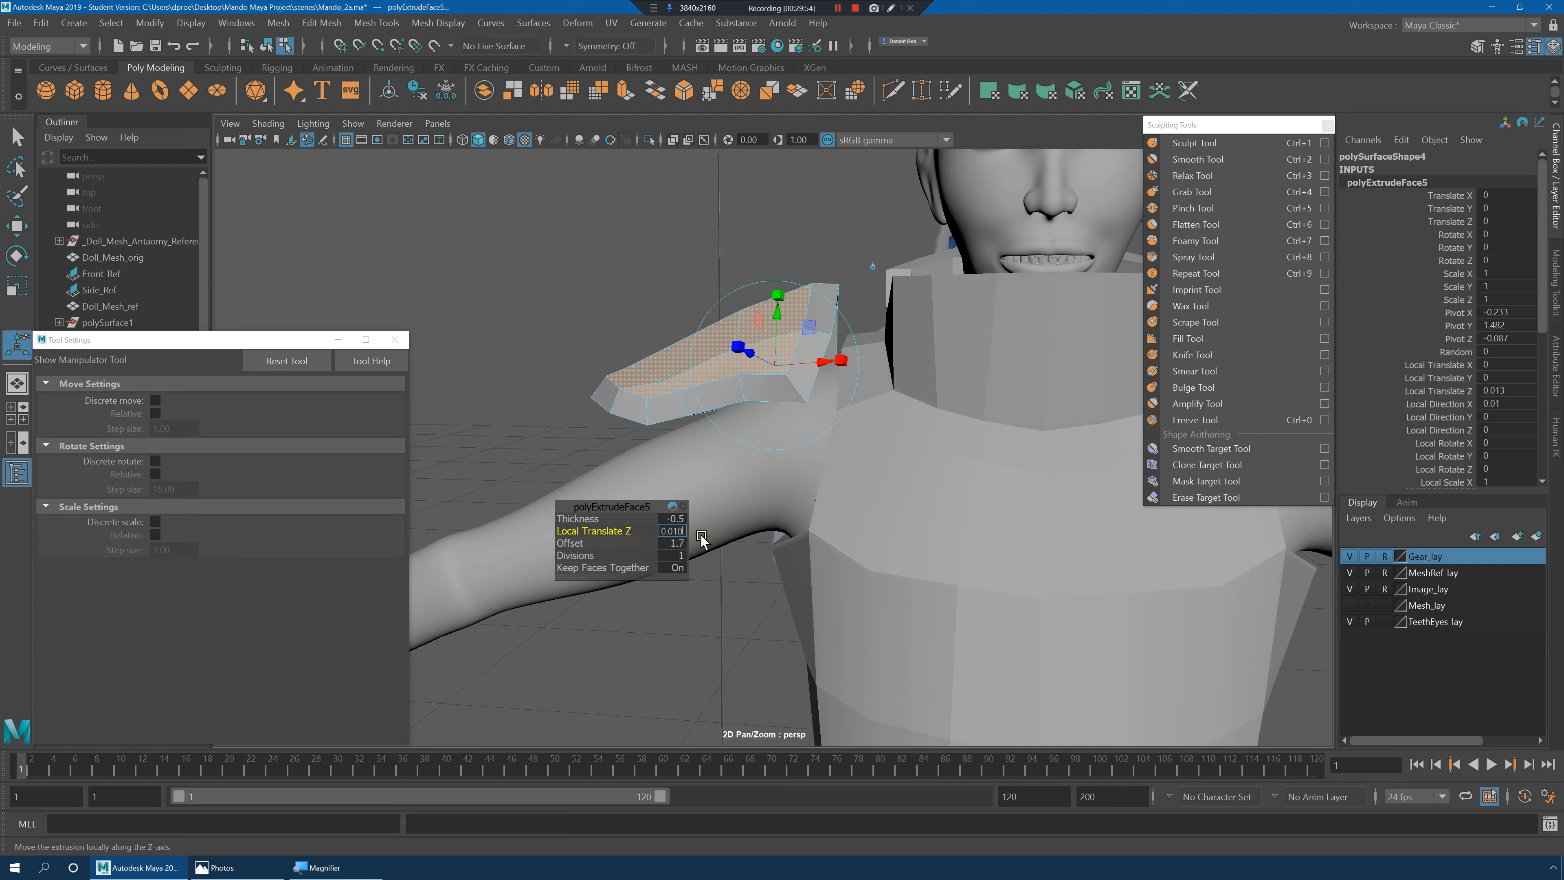
key("Return")
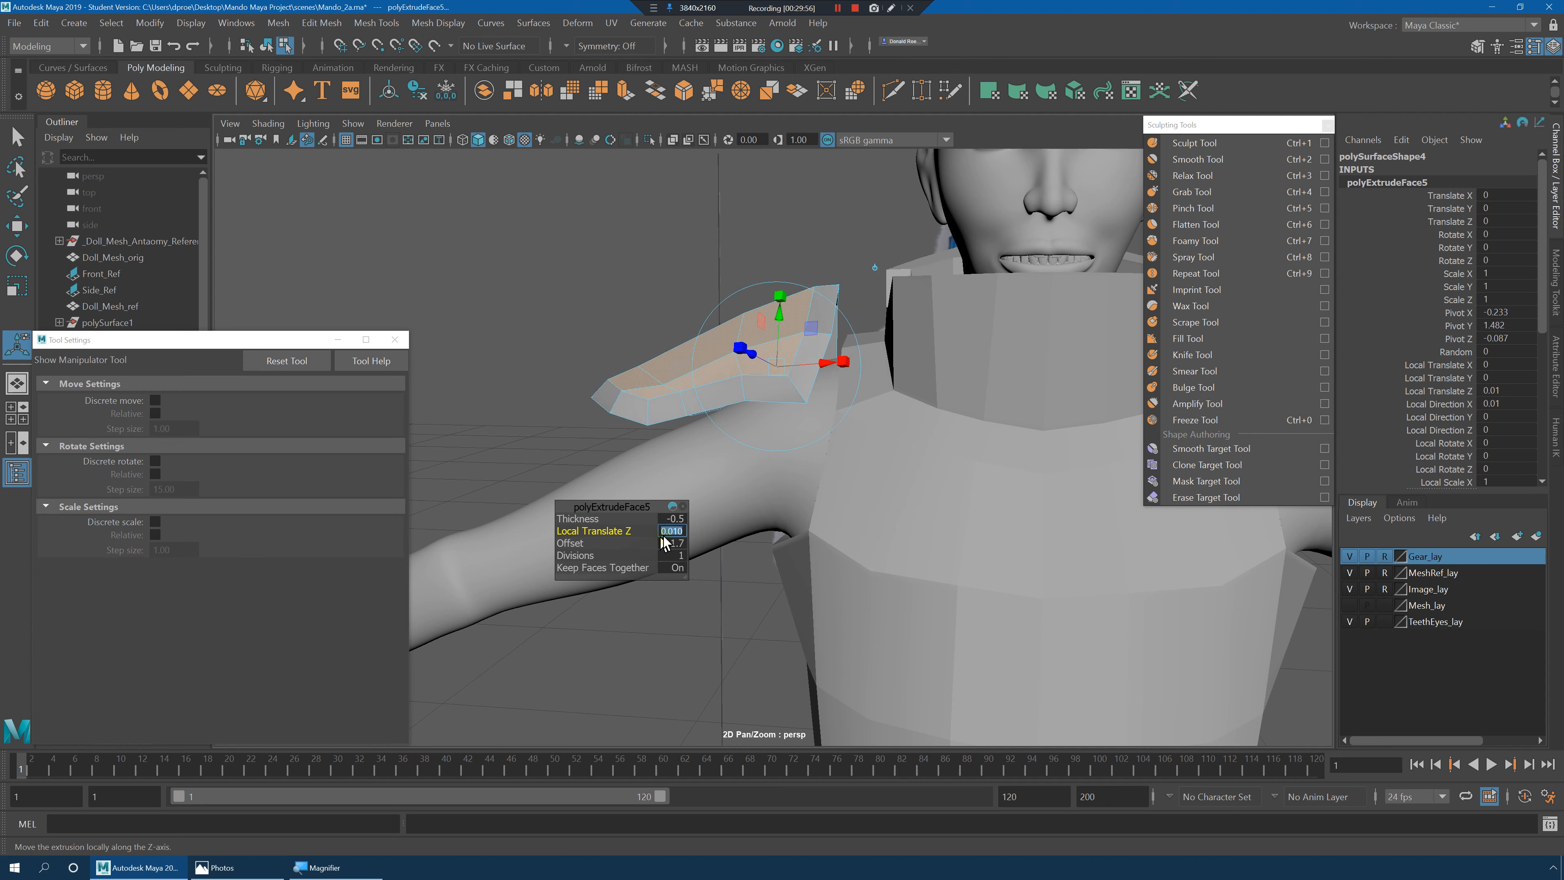
left_click(677, 543)
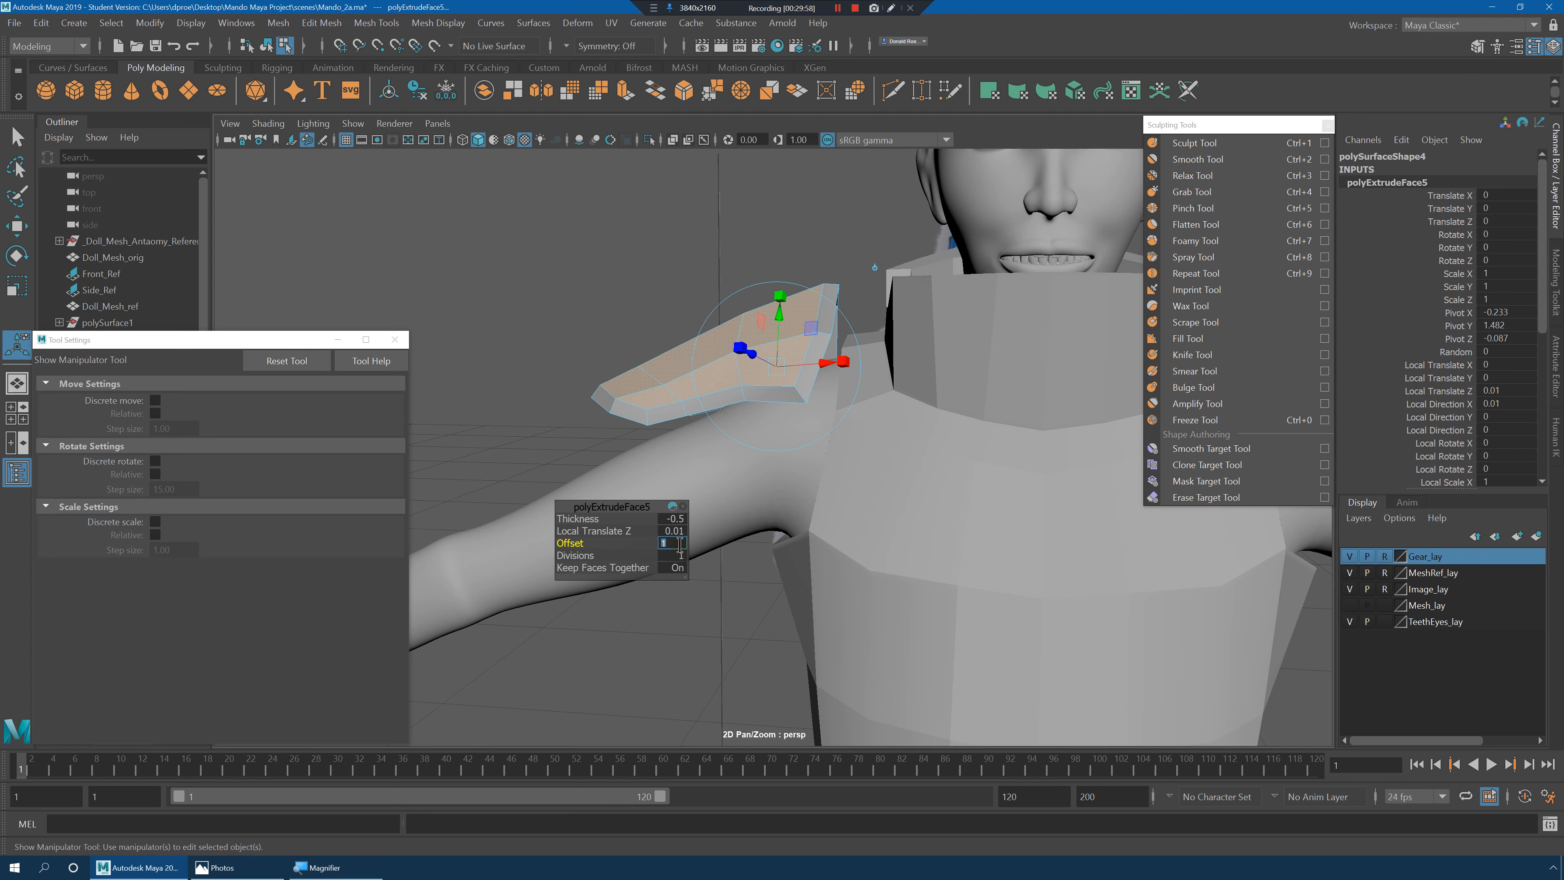
left_click_drag(774, 399, 883, 415, "alt")
right_click_drag(883, 415, 953, 398, "alt")
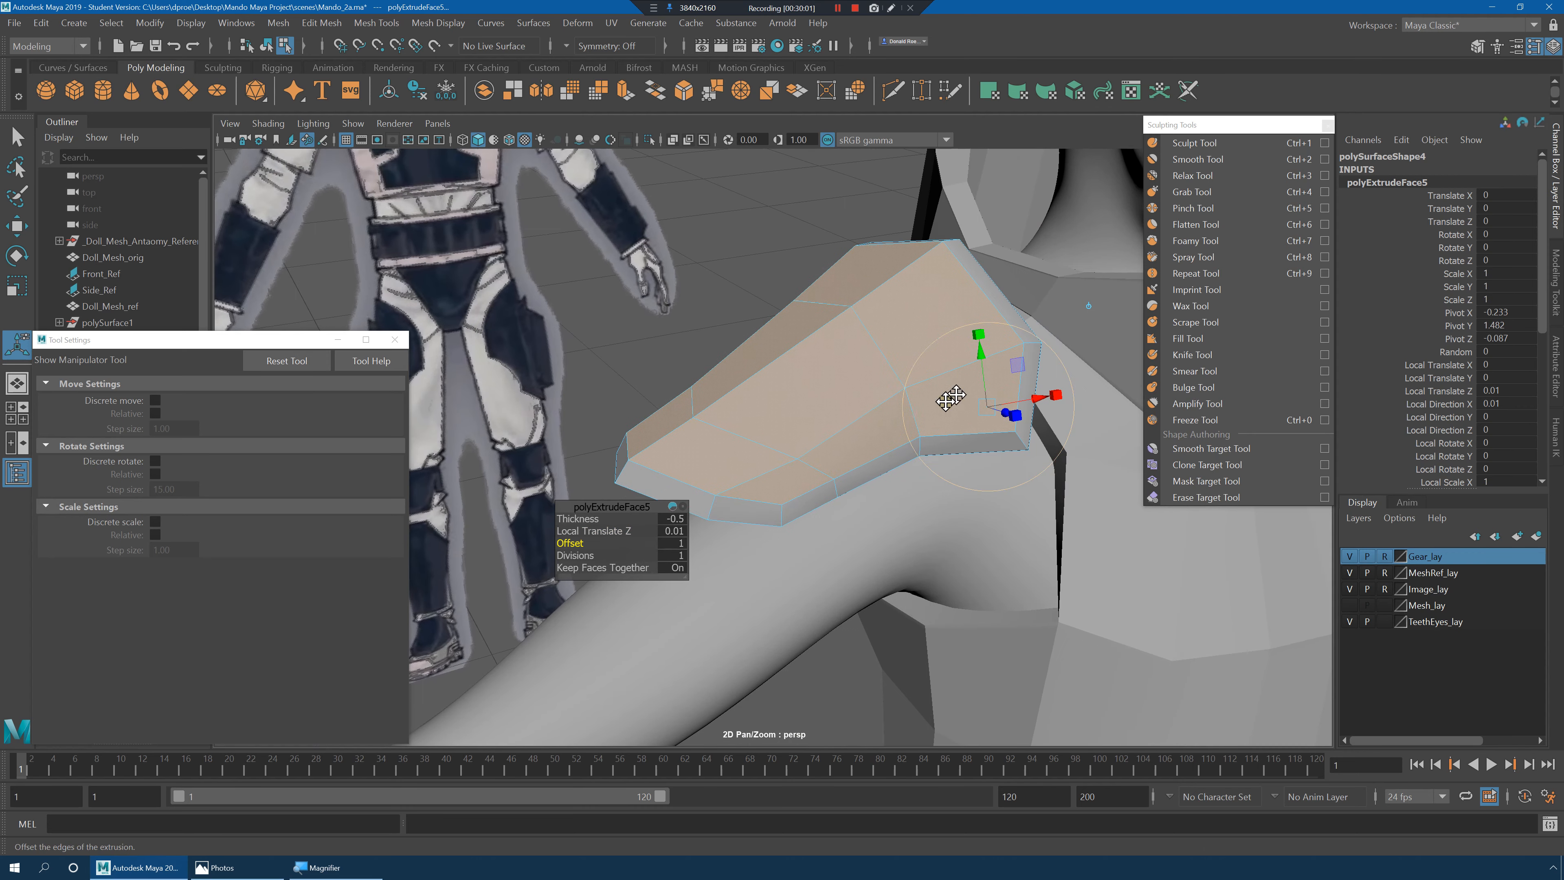
Undo the shoulder plate's extrusion and its thickness and offset settings, back to the single-layer surface.
middle_click_drag(953, 398, 892, 404, "alt")
key("q")
right_click_drag(849, 363, 919, 335)
left_click(789, 246)
left_click_drag(800, 271, 970, 333, "alt")
left_click(940, 387)
key("r")
key("ctrl+z")
key("ctrl+z")
key("ctrl+z")
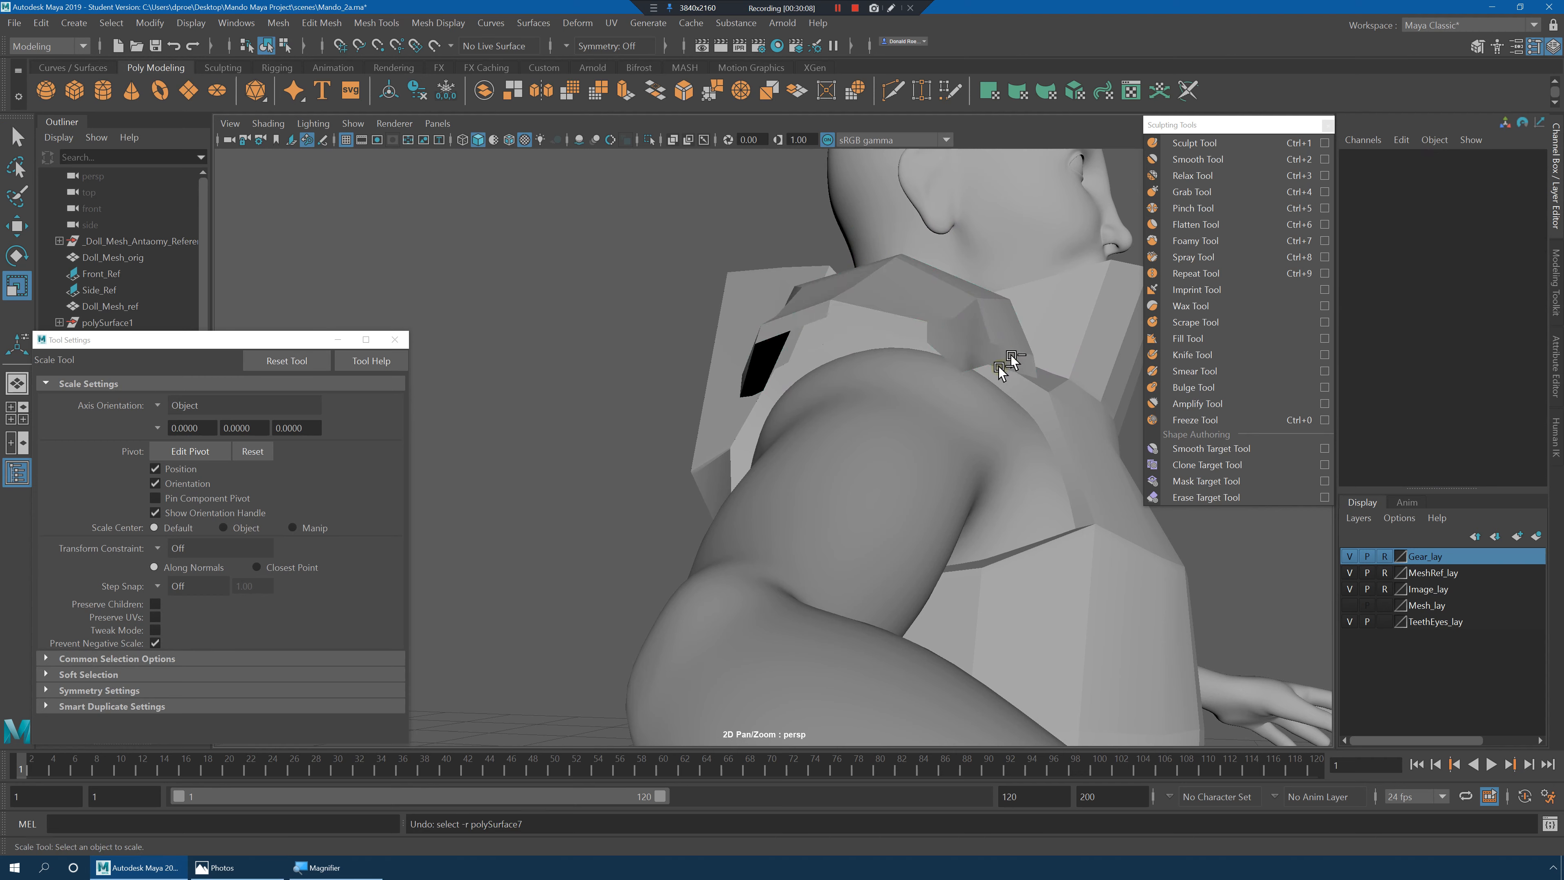
key("ctrl+z")
key("ctrl+z")
key("ctrl+z")
key("ctrl+z")
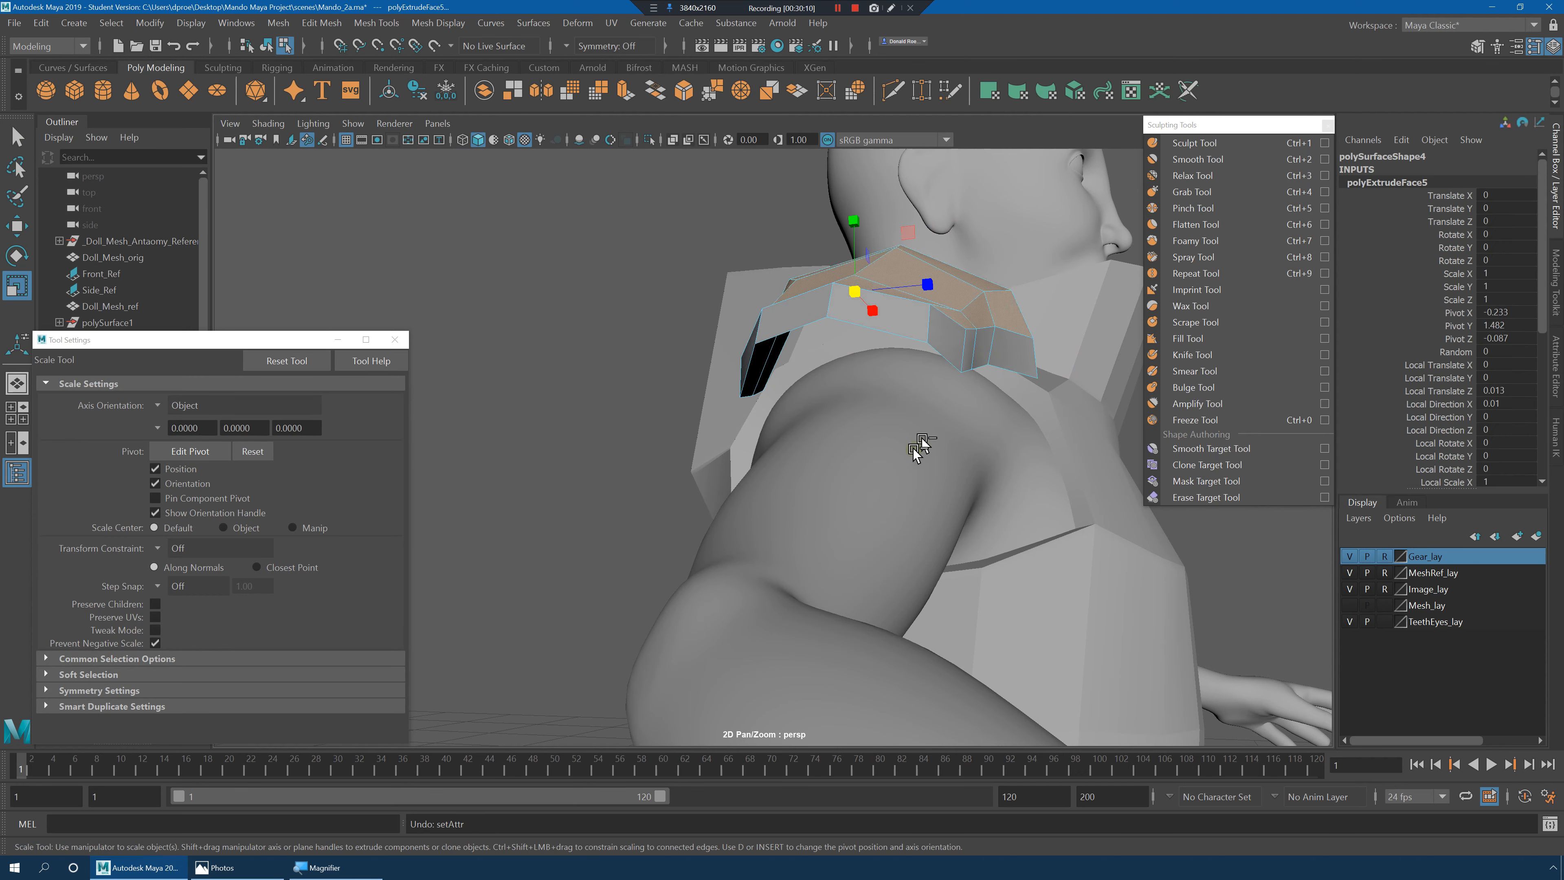
key("ctrl+z")
key("ctrl+z")
key("ctrl+z")
key("ctrl+z")
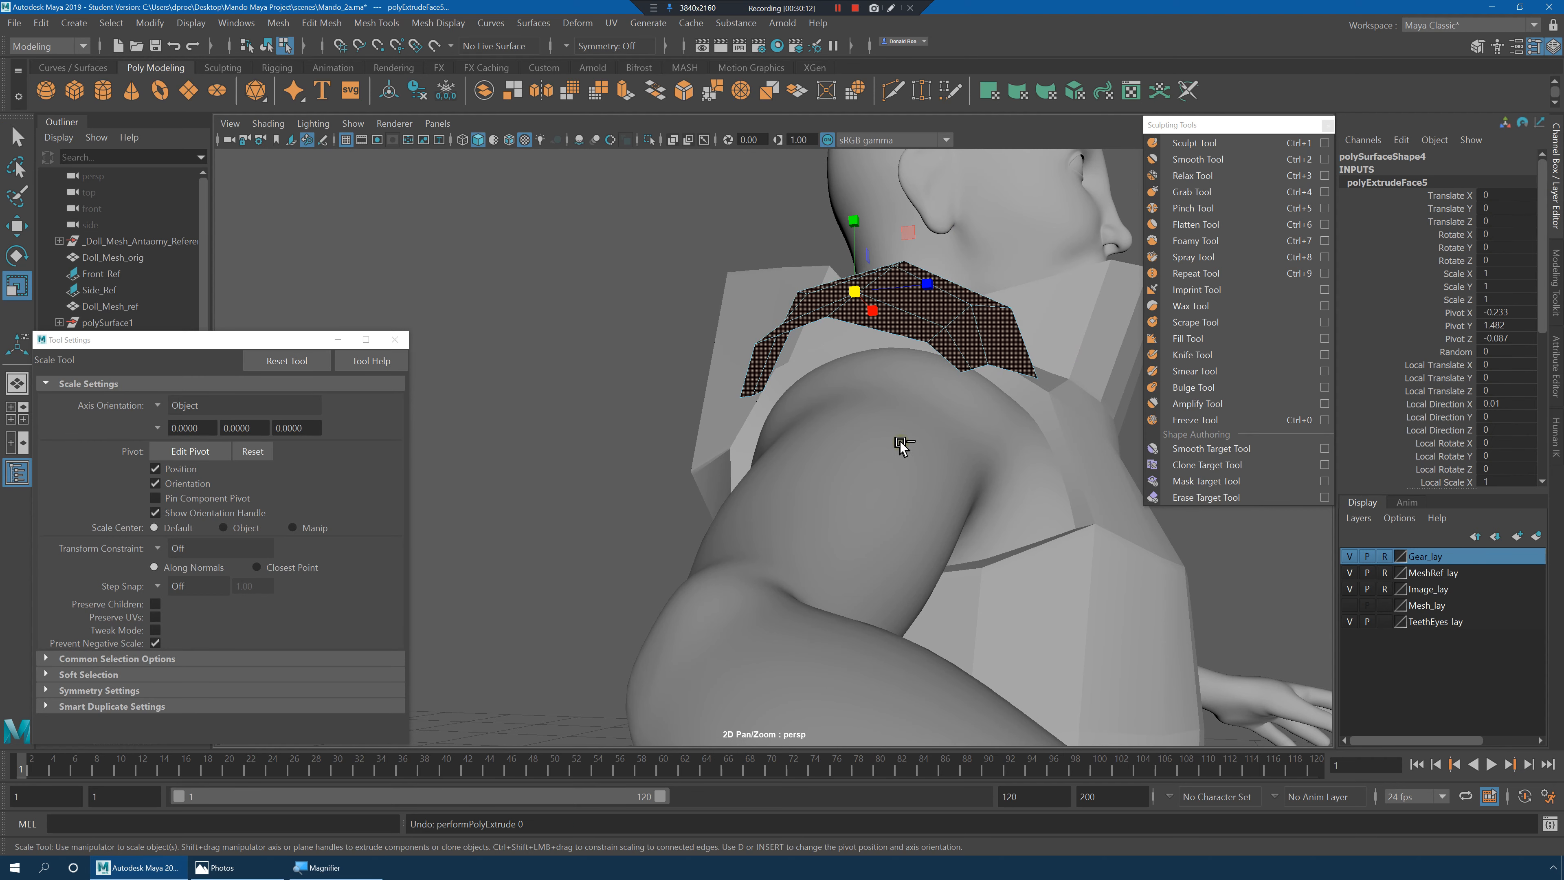
Extrude the shoulder plate's faces again with a Local Translate Z of 0.023 and return to object mode.
left_click_drag(939, 431, 925, 339, "alt")
right_click(946, 325, "shift")
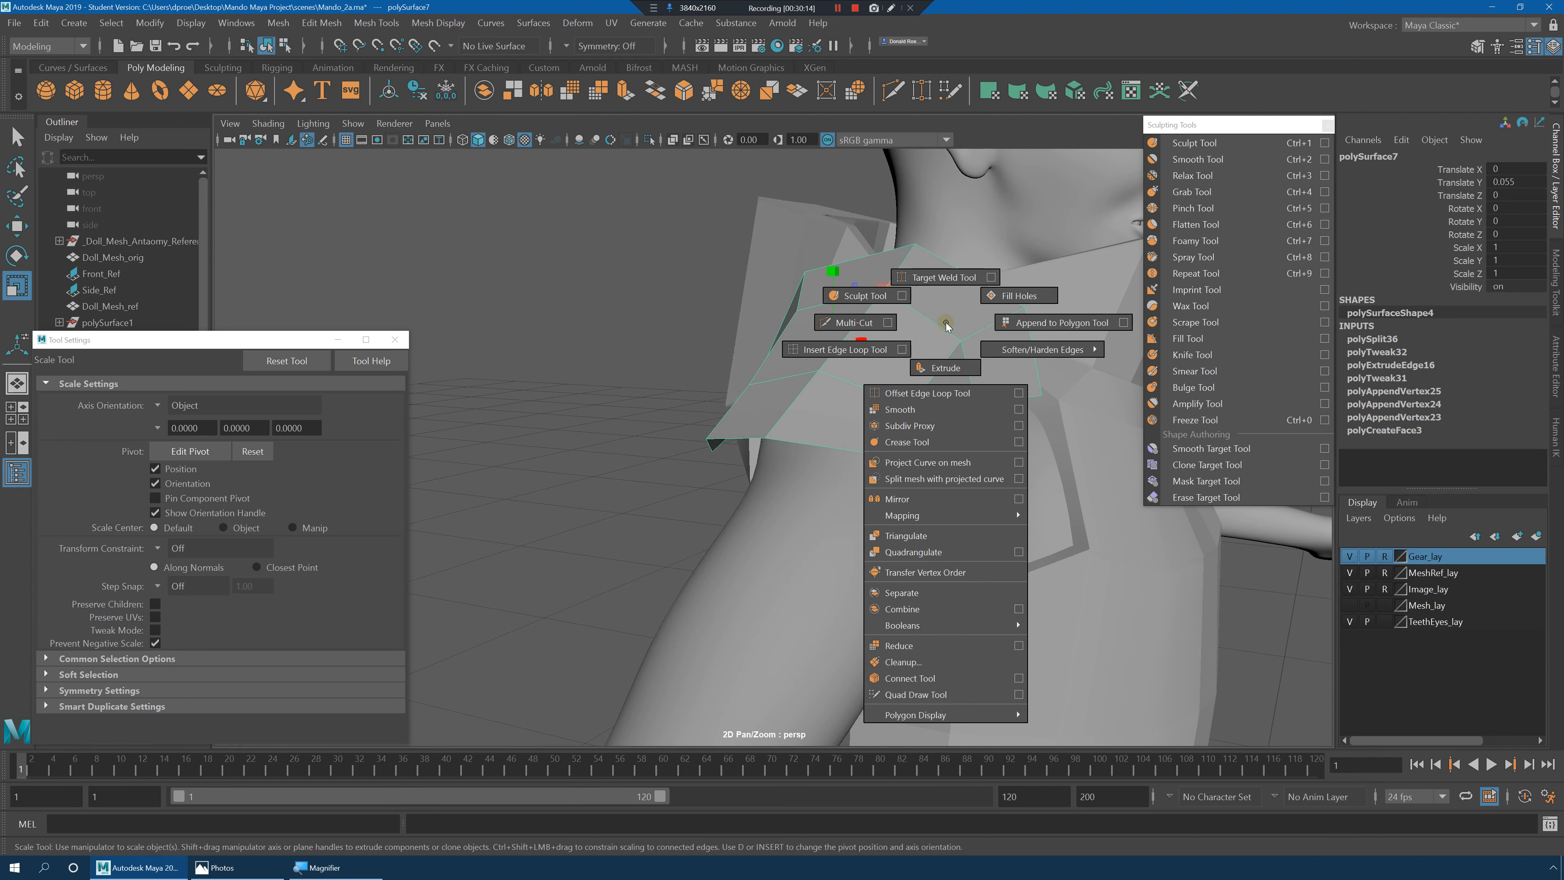
right_click_drag(947, 369, 947, 367, "shift")
left_click_drag(890, 385, 1103, 286, "alt")
left_click_drag(1041, 334, 1078, 304, "alt")
left_click_drag(1051, 336, 1004, 358, "alt")
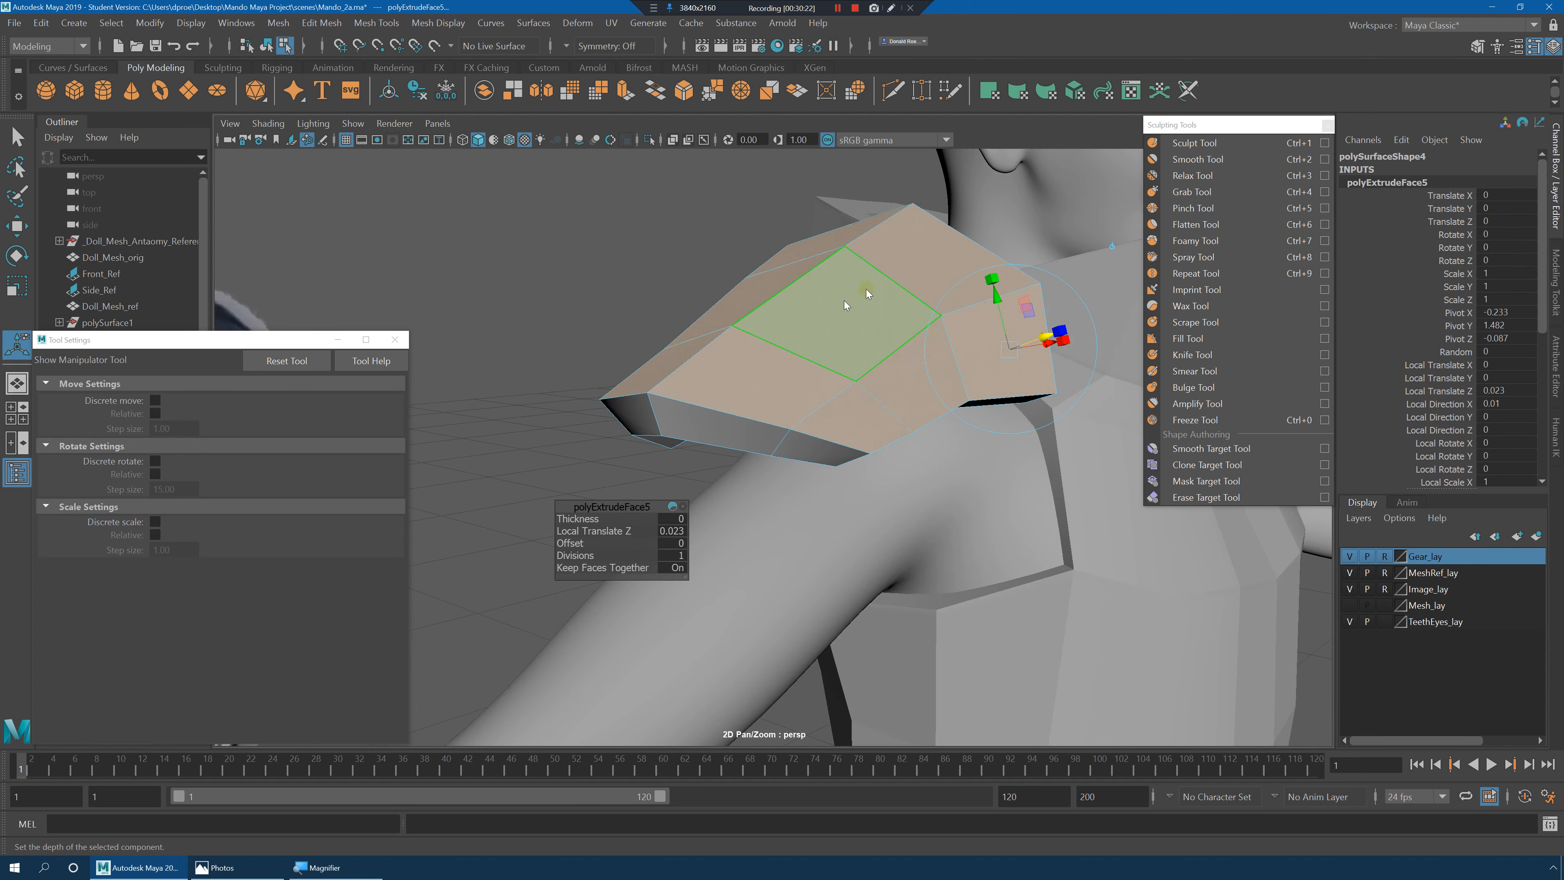
right_click_drag(843, 295, 911, 273)
left_click(643, 289)
Preview the thickened shoulder plate smoothed, and reposition it over the shoulder at Translate Y 0.002.
left_click_drag(626, 271, 720, 344, "alt")
left_click(732, 336)
key("3")
key("r")
key("1")
key("w")
left_click_drag(719, 344, 939, 376, "alt")
left_click_drag(916, 385, 698, 429, "alt")
key("3")
right_click_drag(698, 429, 901, 469, "alt")
key("1")
left_click_drag(901, 468, 852, 404, "alt")
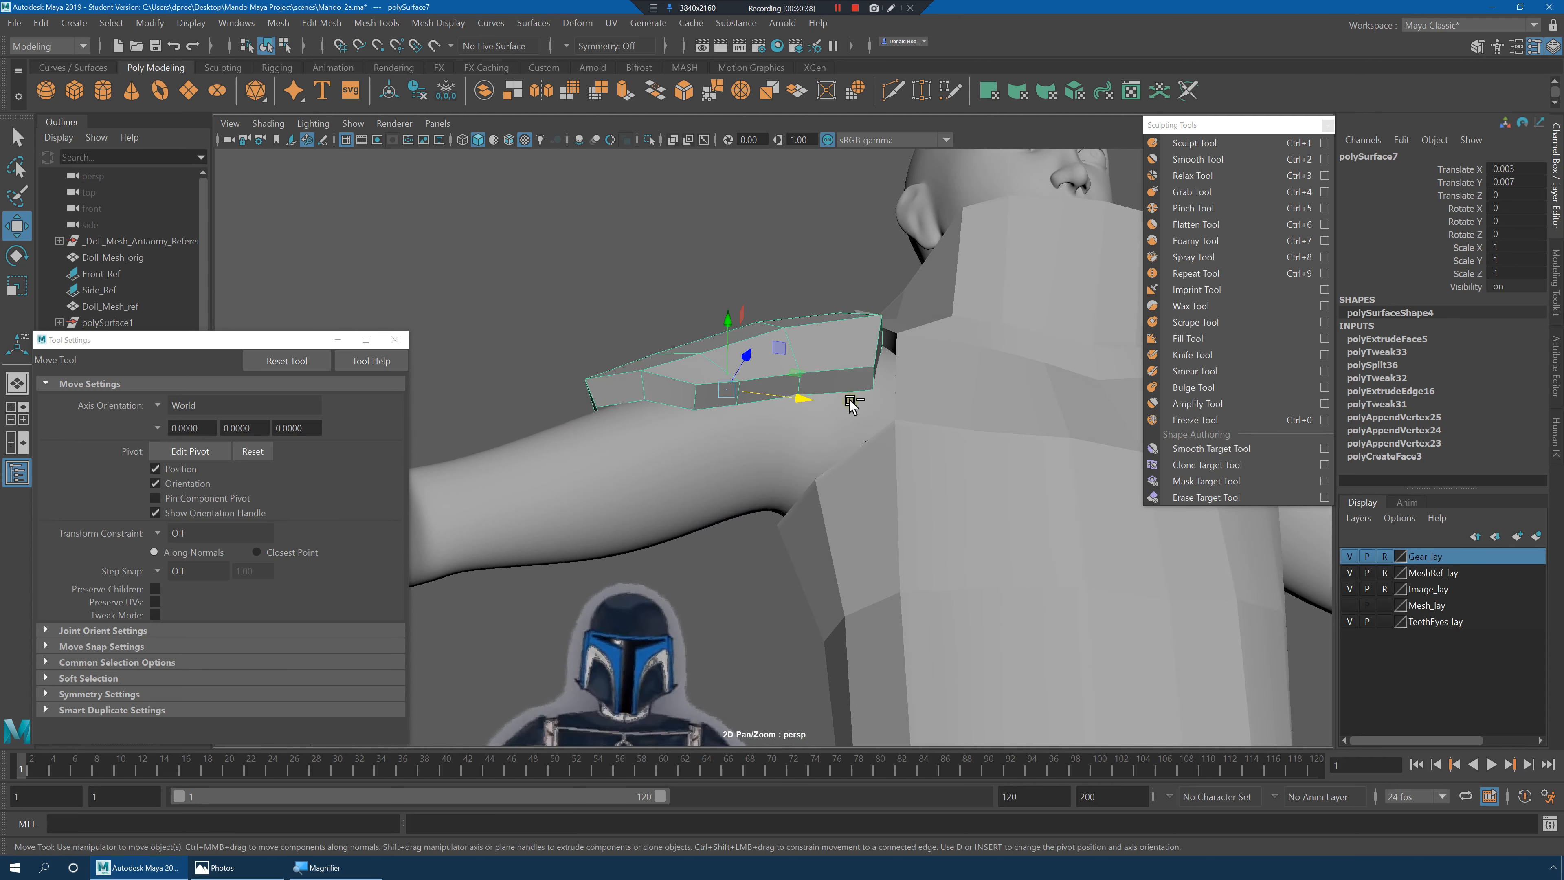
left_click_drag(721, 326, 970, 458)
Insert an edge loop across the front half of the shoulder plate and move it outward to round the curve.
right_click(941, 387)
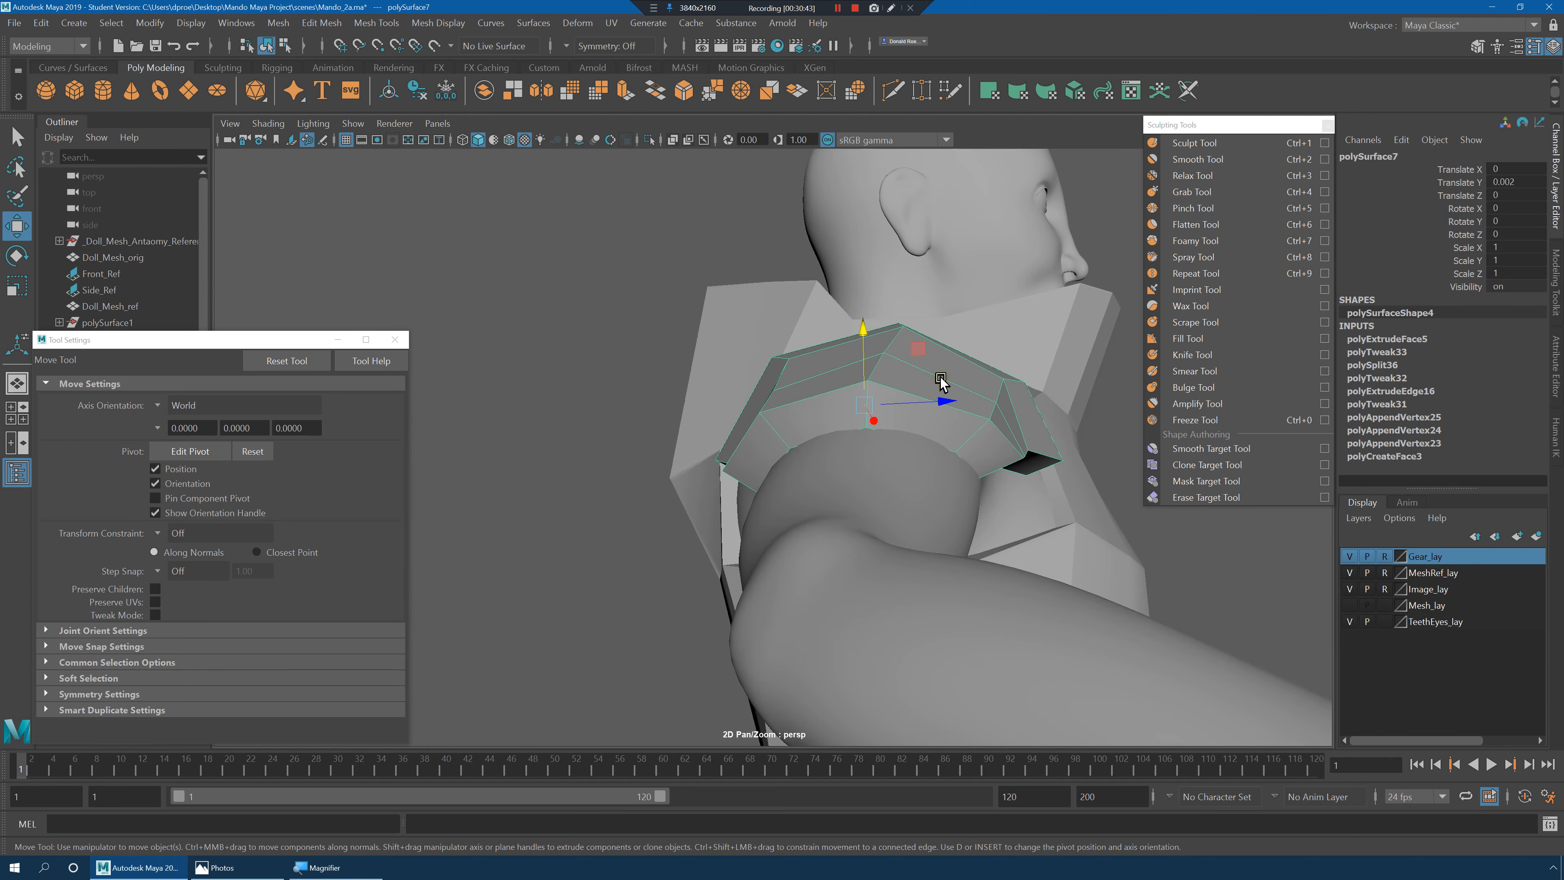
right_click_drag(949, 369, 919, 401, "shift")
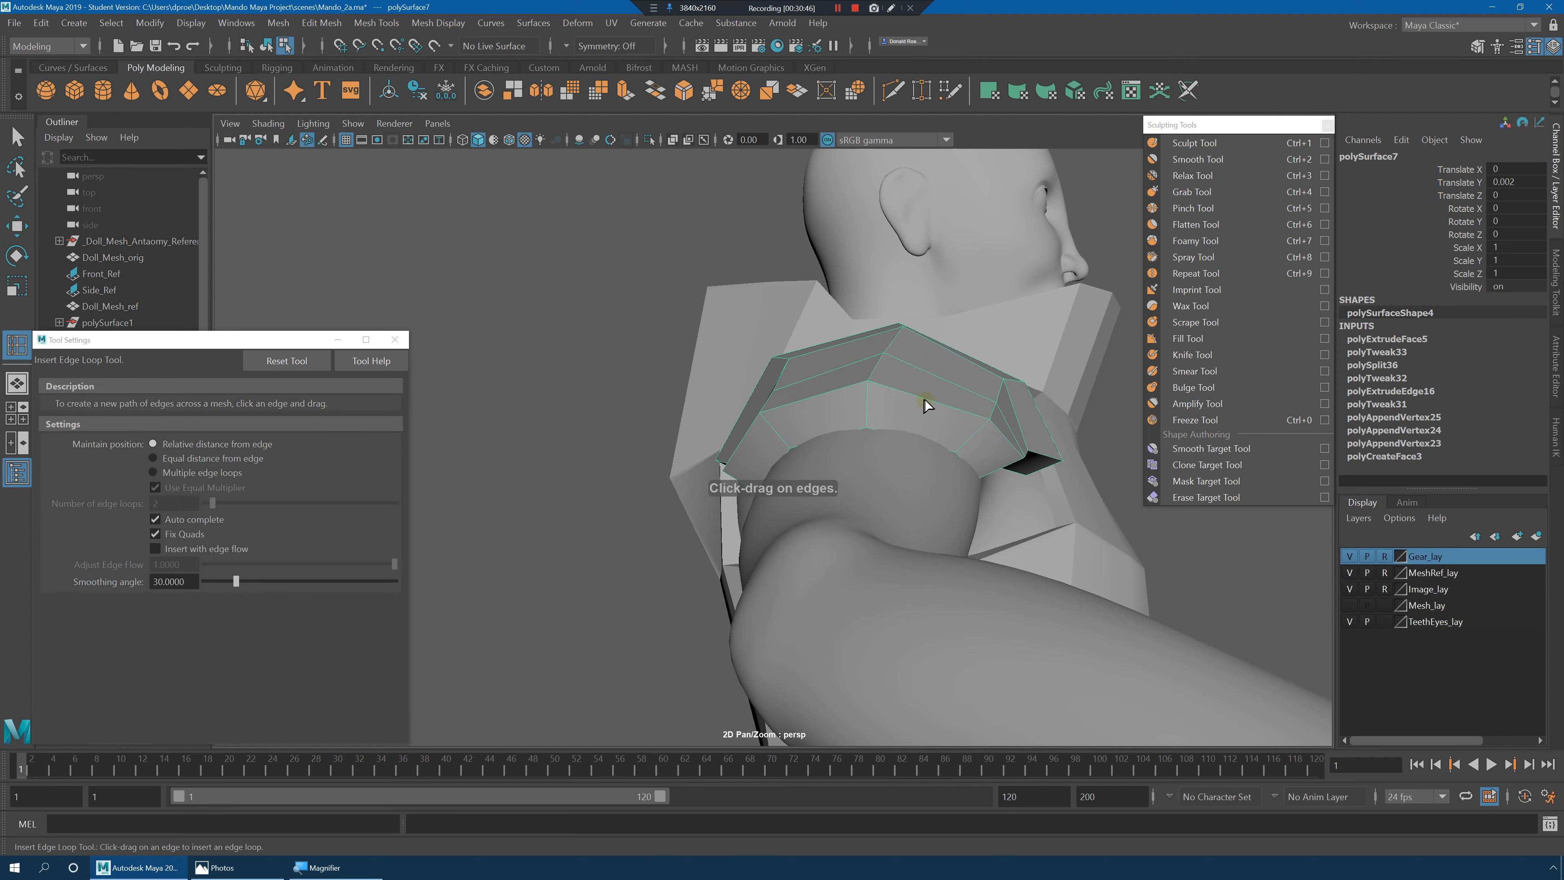
left_click(925, 402)
key("w")
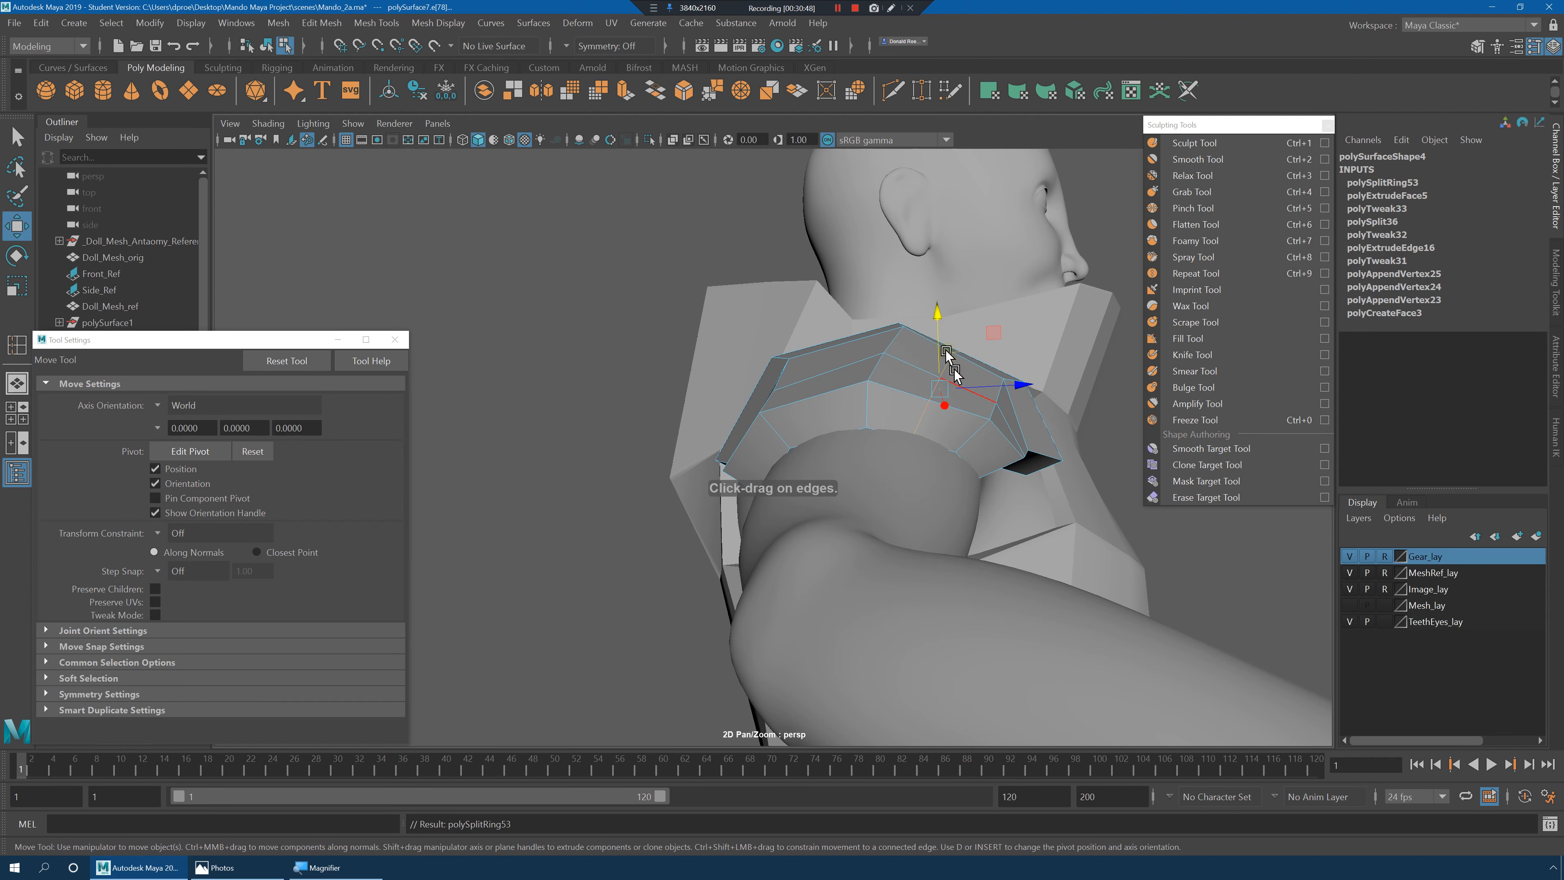
left_click_drag(942, 359, 941, 311)
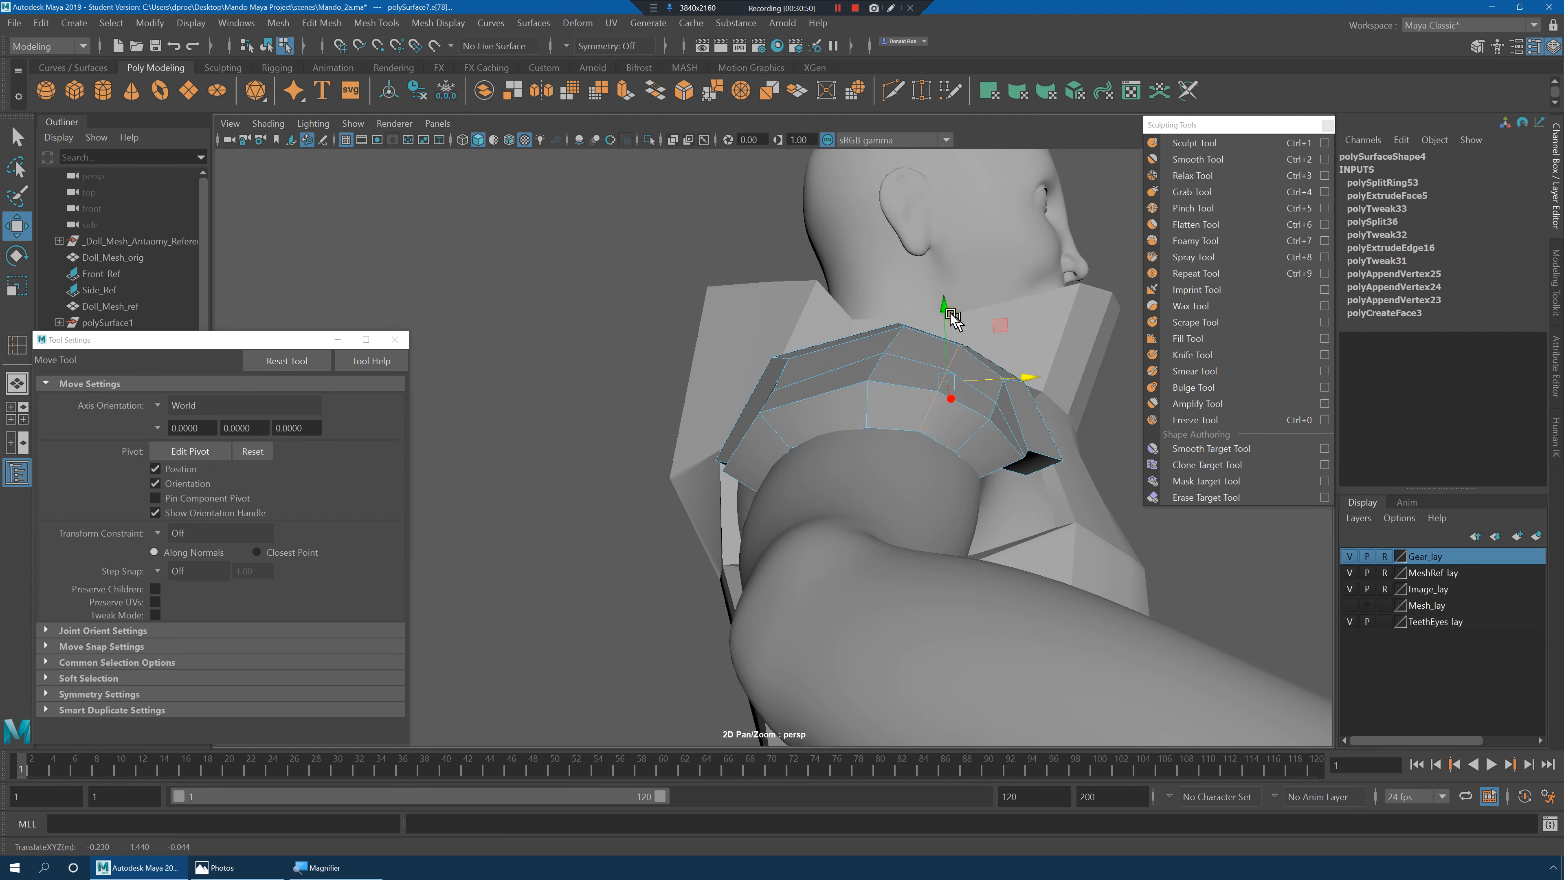
right_click_drag(983, 408, 983, 368)
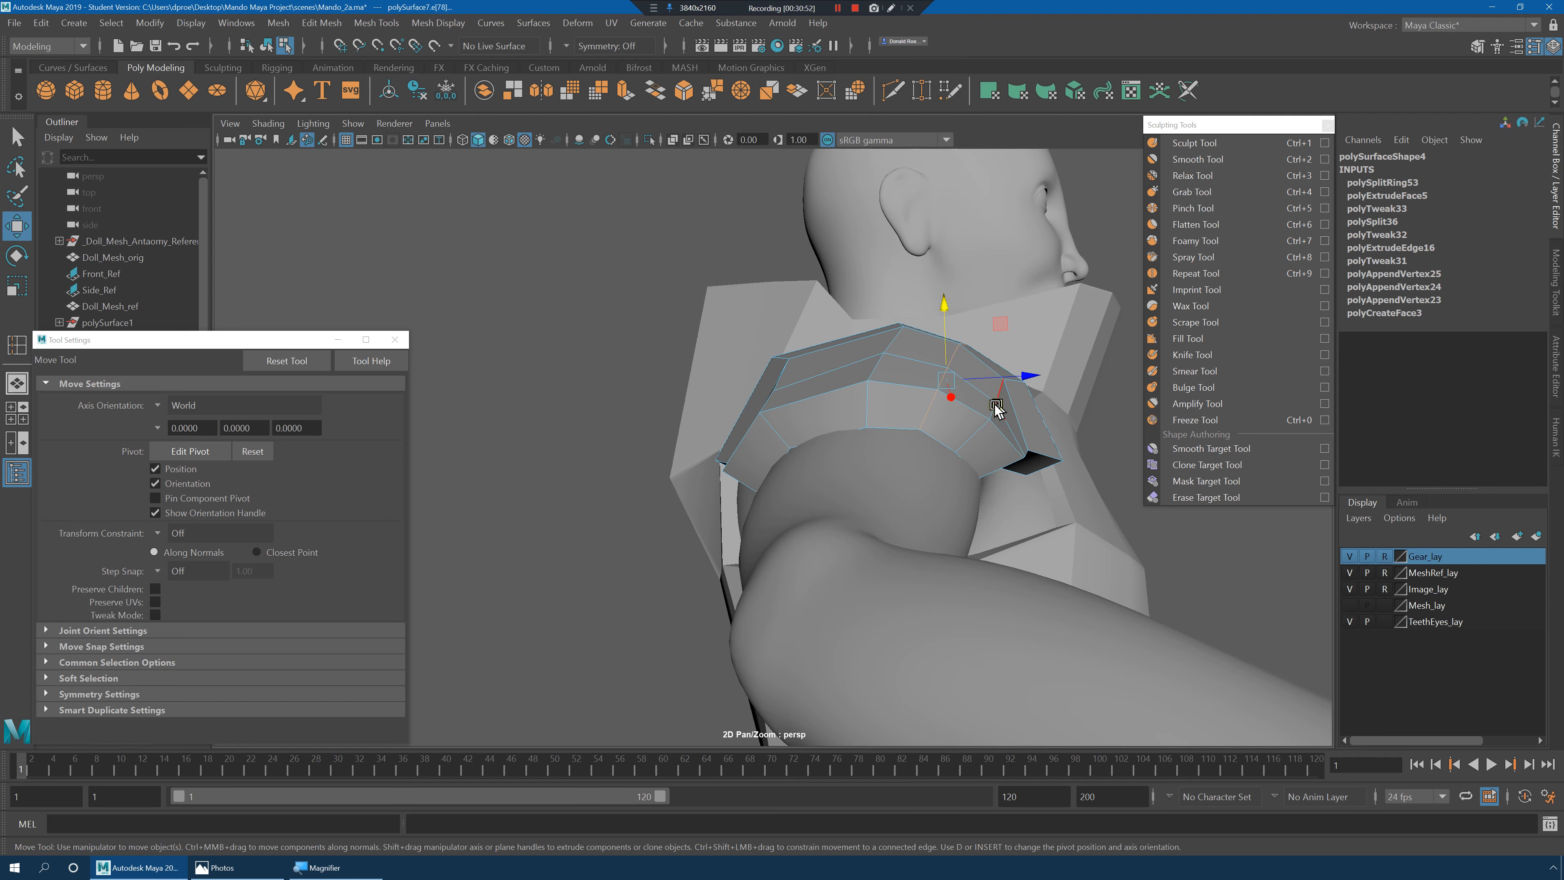
left_click_drag(993, 411, 903, 419)
Insert an edge loop across the back half of the shoulder plate and pull its edges outward to round the shape.
right_click_drag(902, 420, 864, 400)
mouse_move(864, 400)
left_mouse_down()
mouse_move(907, 435)
mouse_move(878, 407)
left_mouse_up()
key("w")
left_click(860, 368)
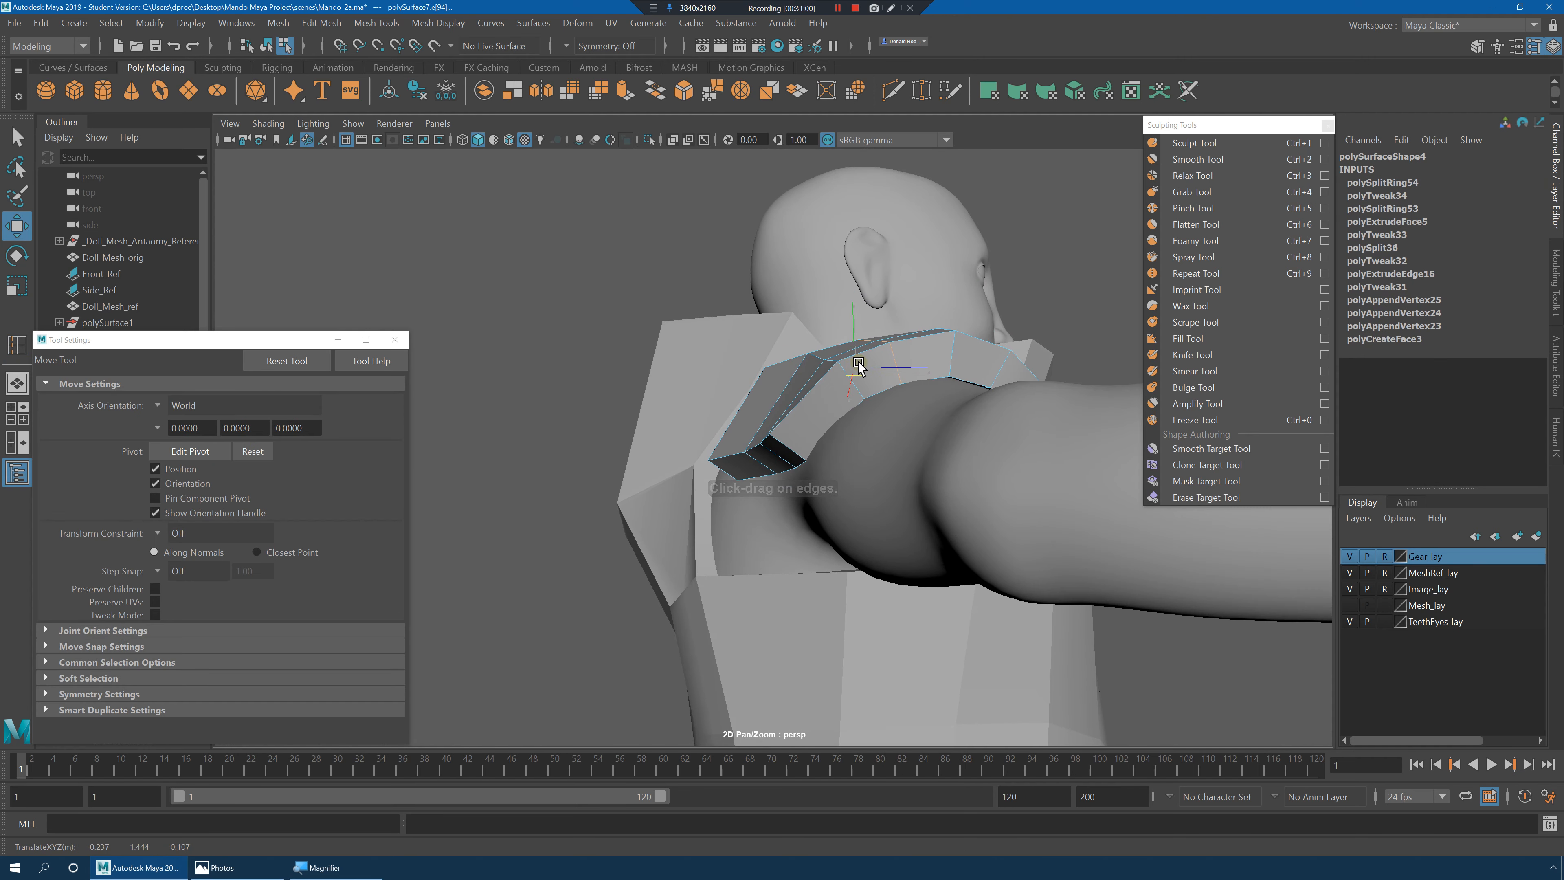
left_click(806, 383)
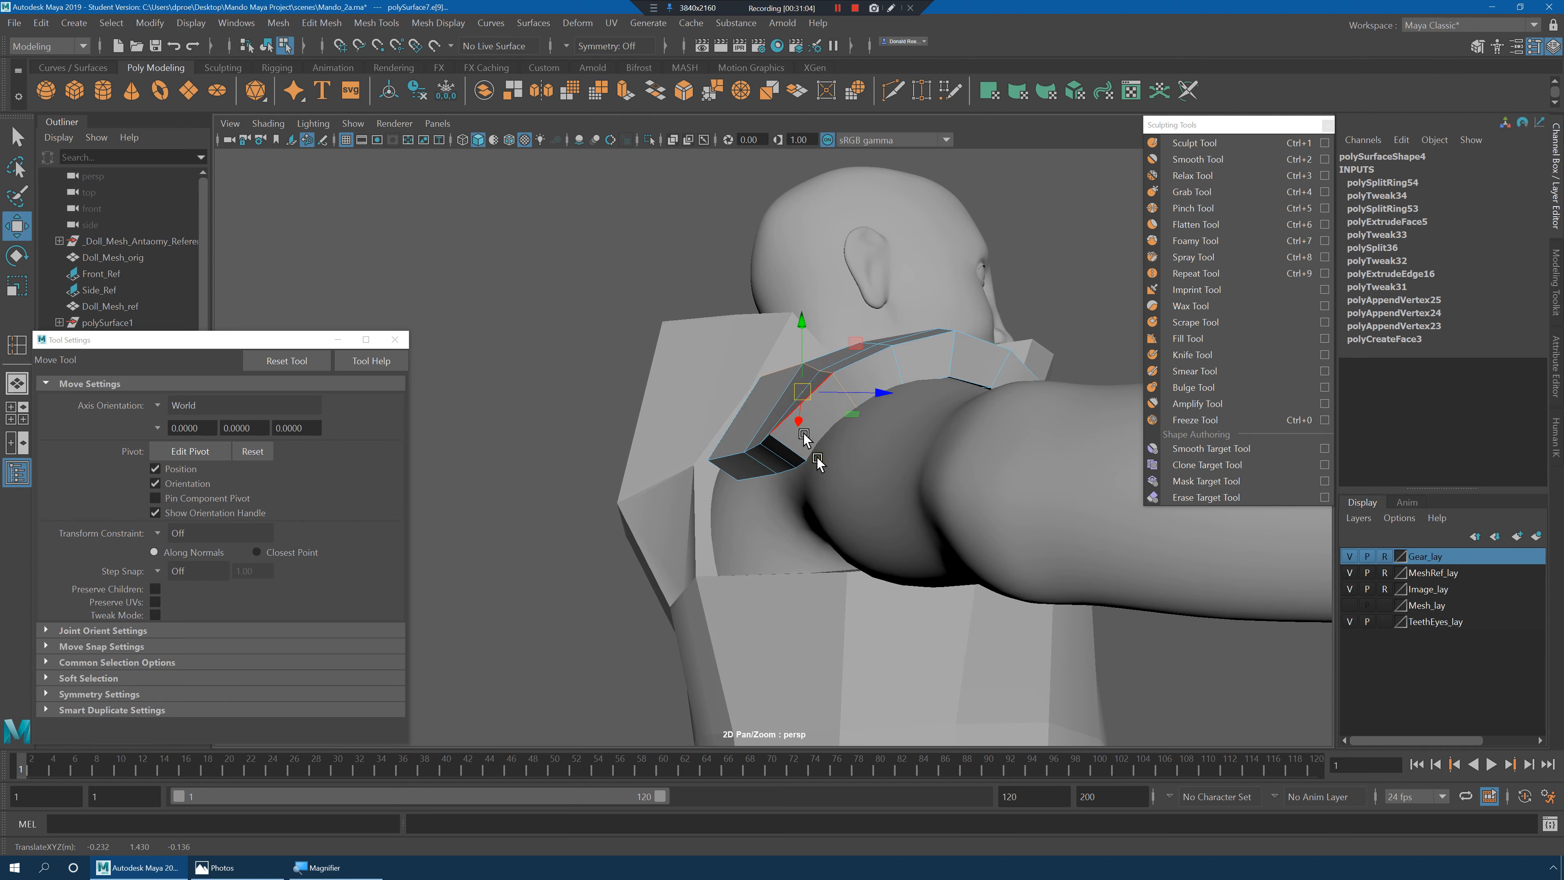
left_click_drag(818, 462, 907, 454, "alt")
left_click_drag(783, 398, 821, 426)
right_click_drag(821, 427, 881, 385)
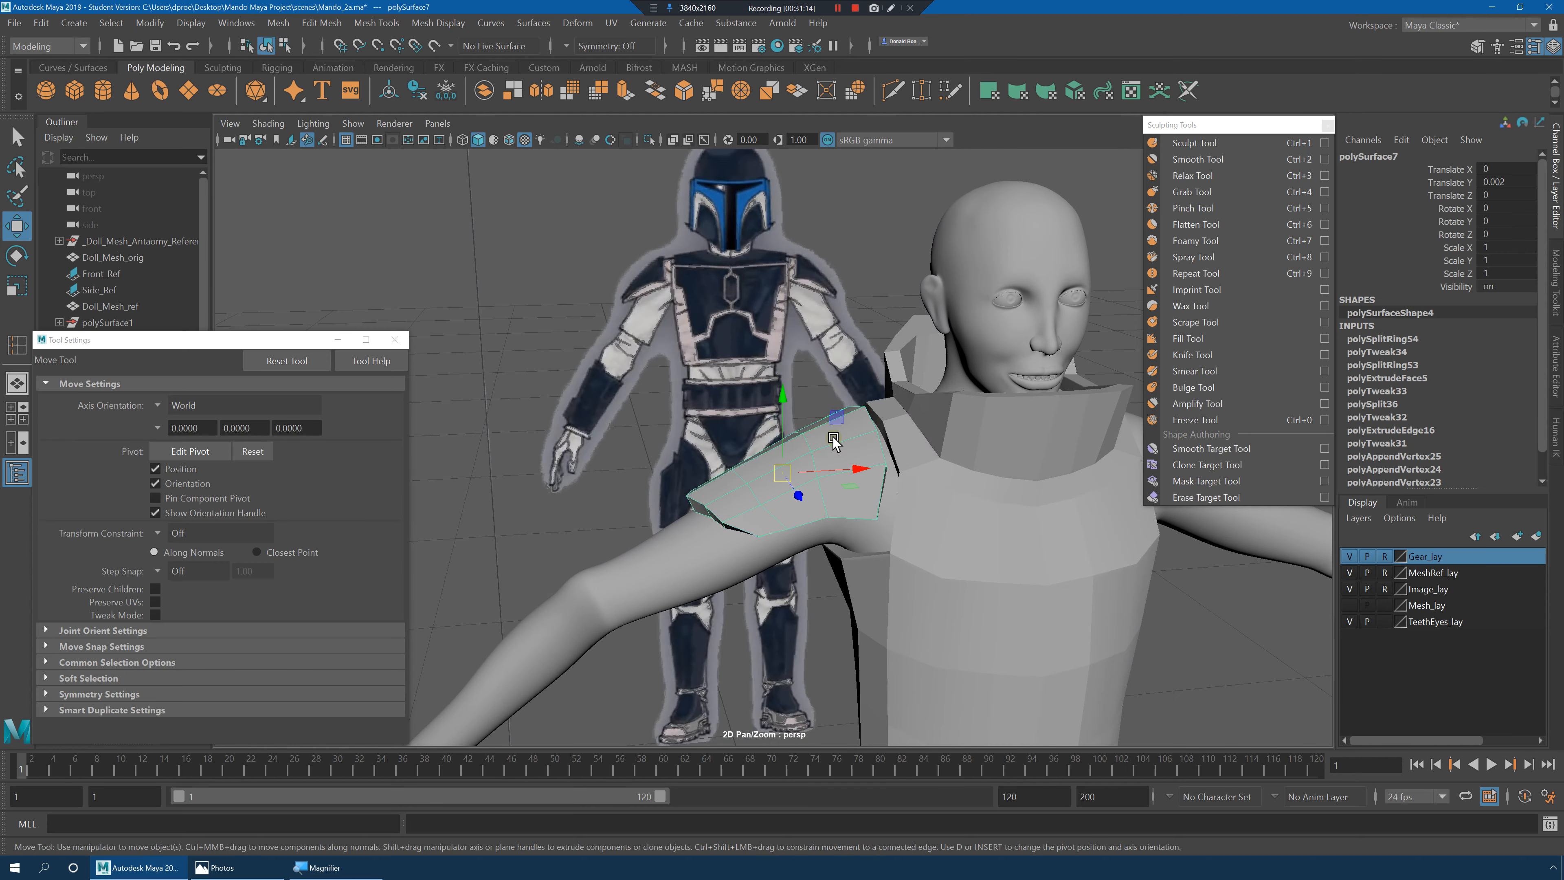
Raise the shoulder plate to Translate Y 0.012, rotate it to Rotate Z -6.17 and preview it smoothed.
left_click_drag(781, 408, 824, 422)
key("e")
key("w")
key("3")
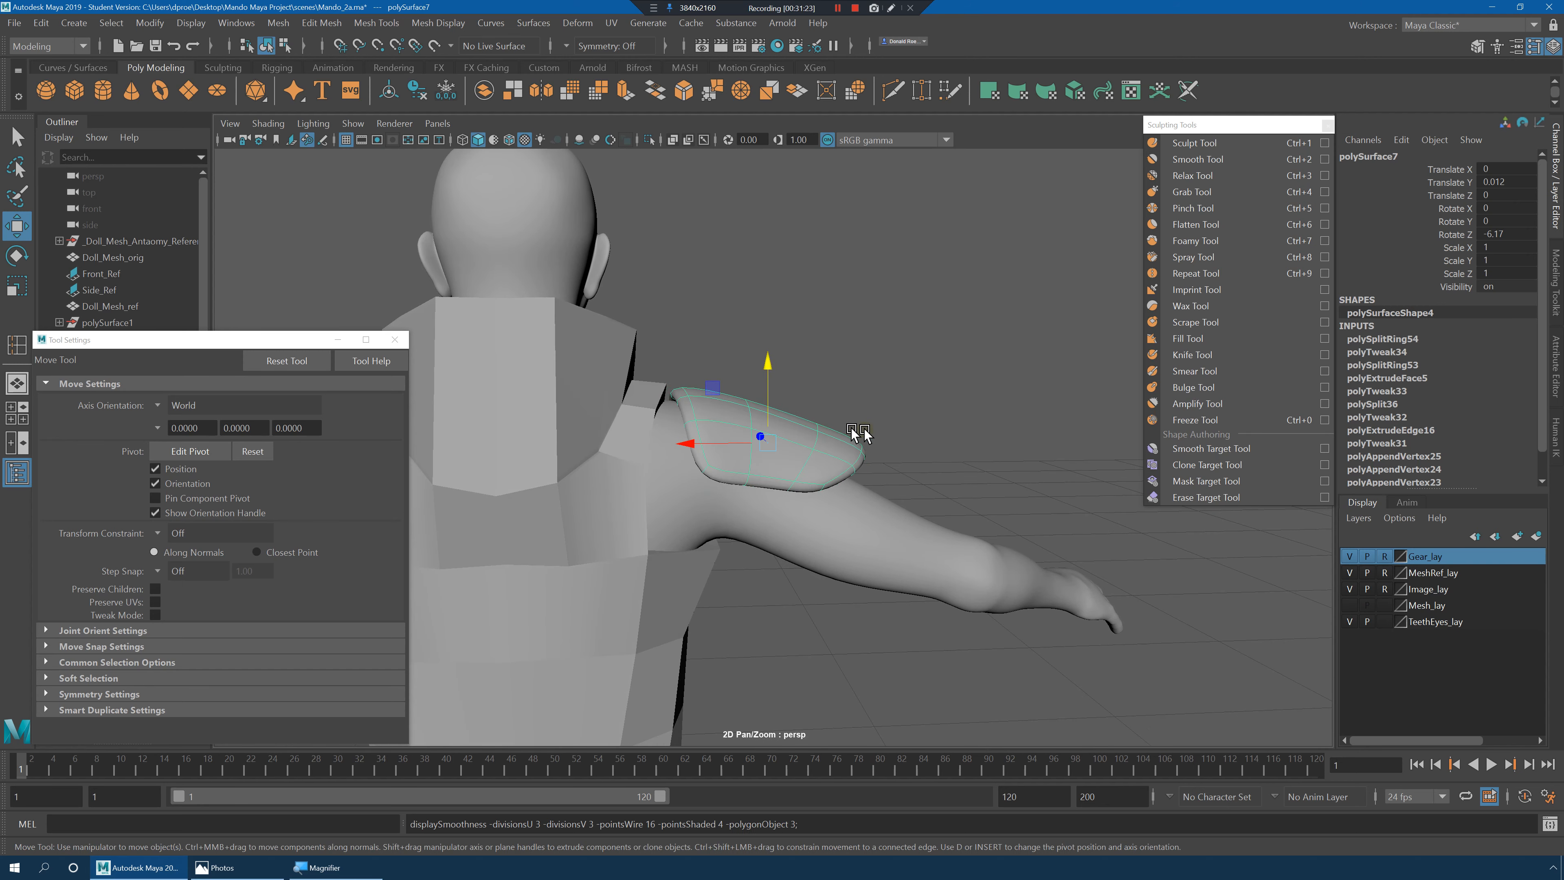
key("1")
left_click(978, 465)
left_click(800, 465)
key("1")
left_click(908, 420)
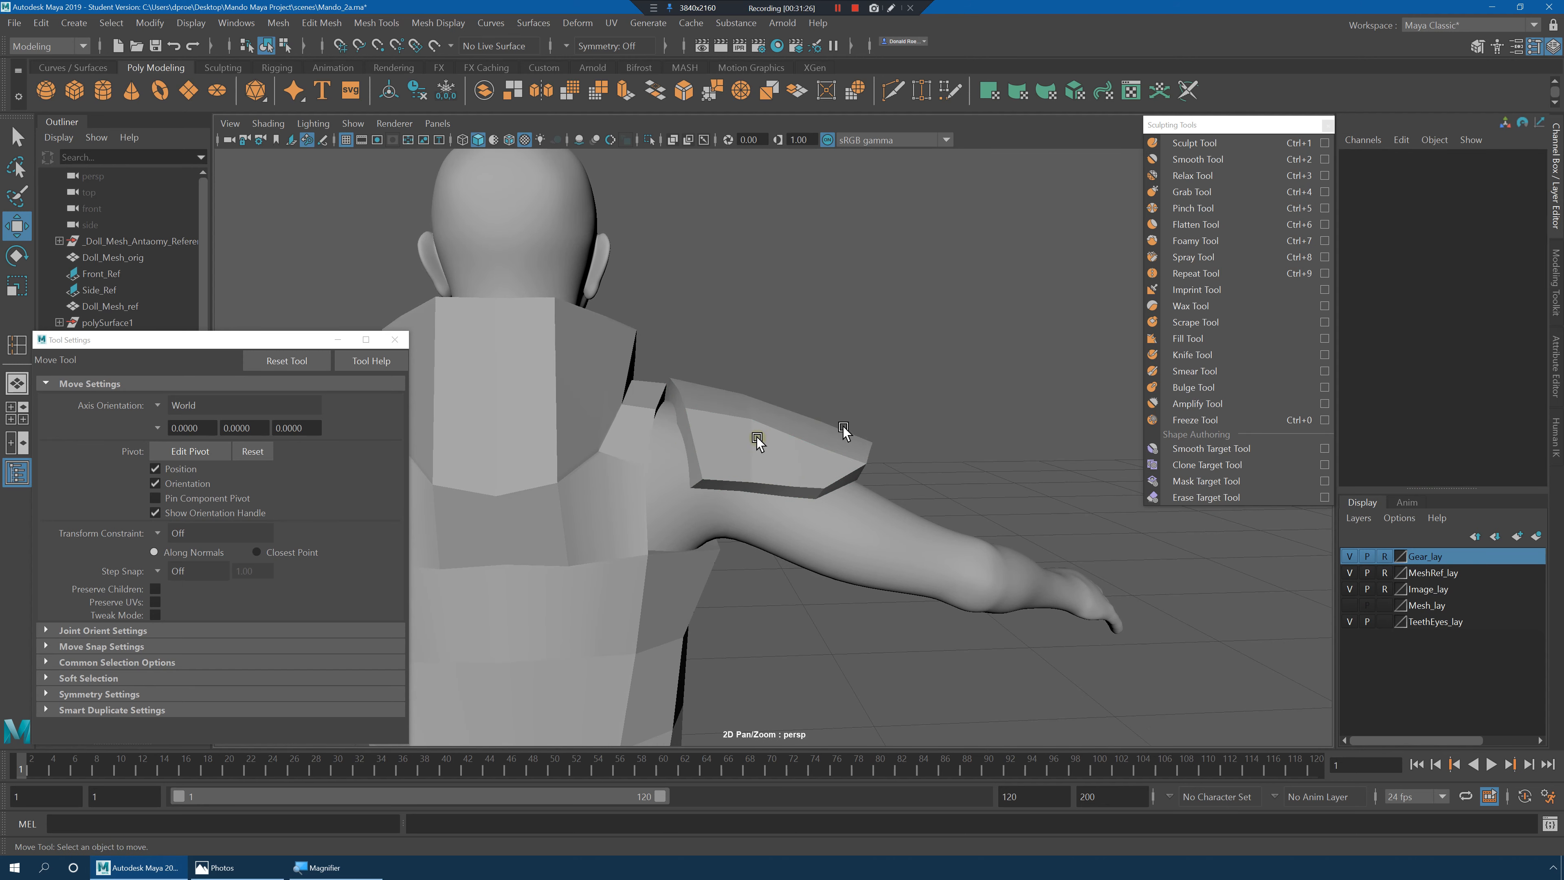
left_click(757, 436)
left_click(953, 394)
Try to raise the vertices near the shoulder plate's outer end using soft selection.
left_click_drag(954, 394, 916, 453, "alt")
right_click_drag(916, 454, 856, 375, "alt")
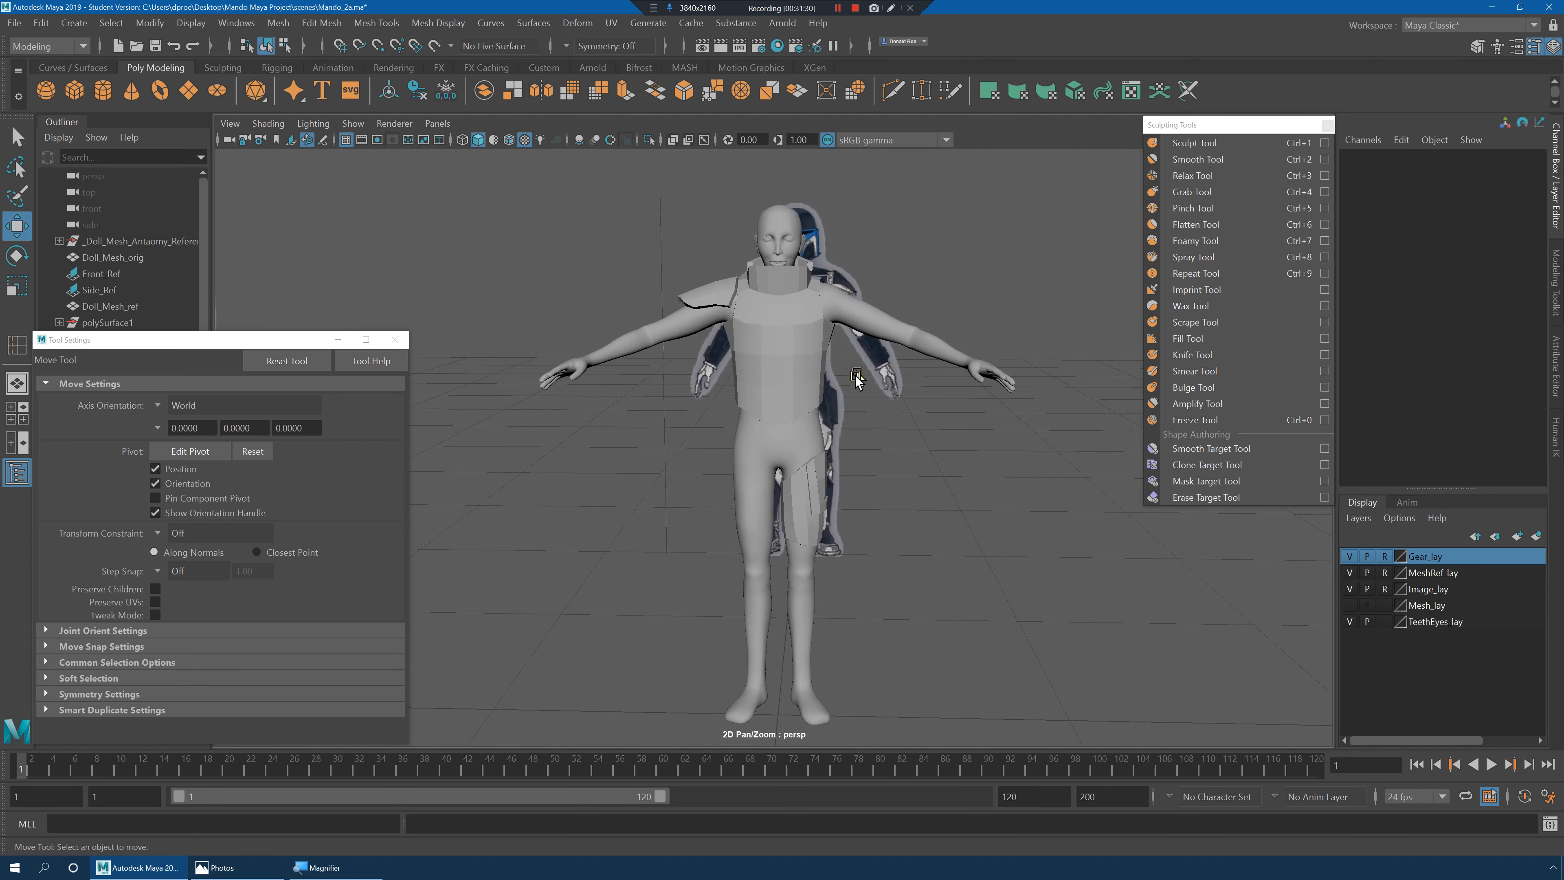
left_click_drag(856, 375, 858, 382, "alt")
right_click_drag(728, 398, 881, 429, "alt")
left_click(809, 344)
right_click_drag(809, 344, 721, 343, "alt")
left_click_drag(740, 367, 698, 398, "alt")
left_click_drag(698, 398, 820, 404, "alt")
left_click_drag(890, 321, 896, 302)
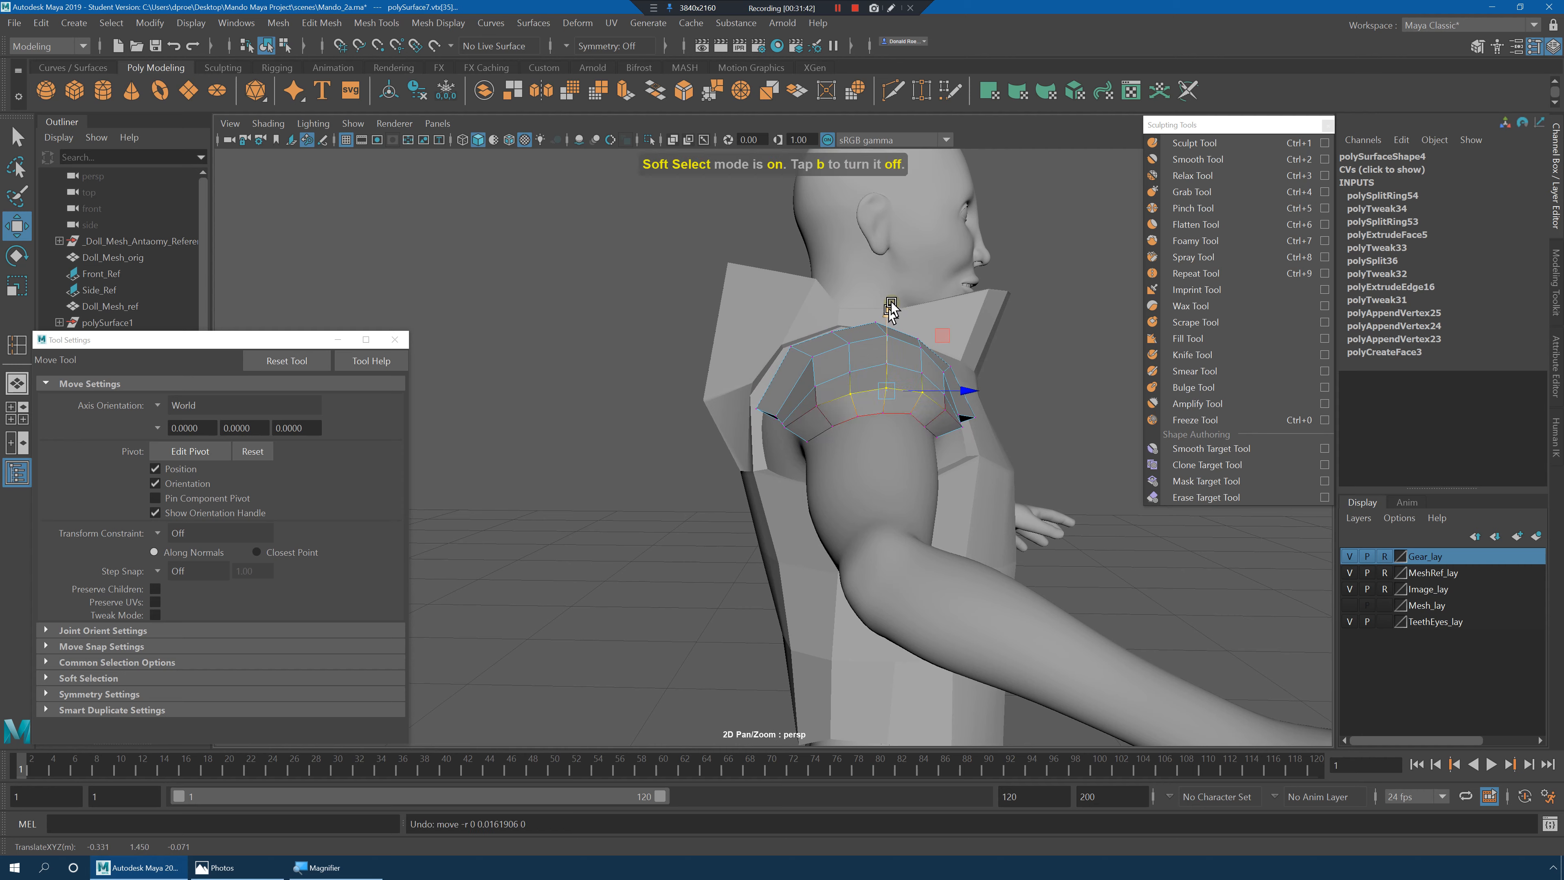
left_click_drag(891, 308, 894, 300)
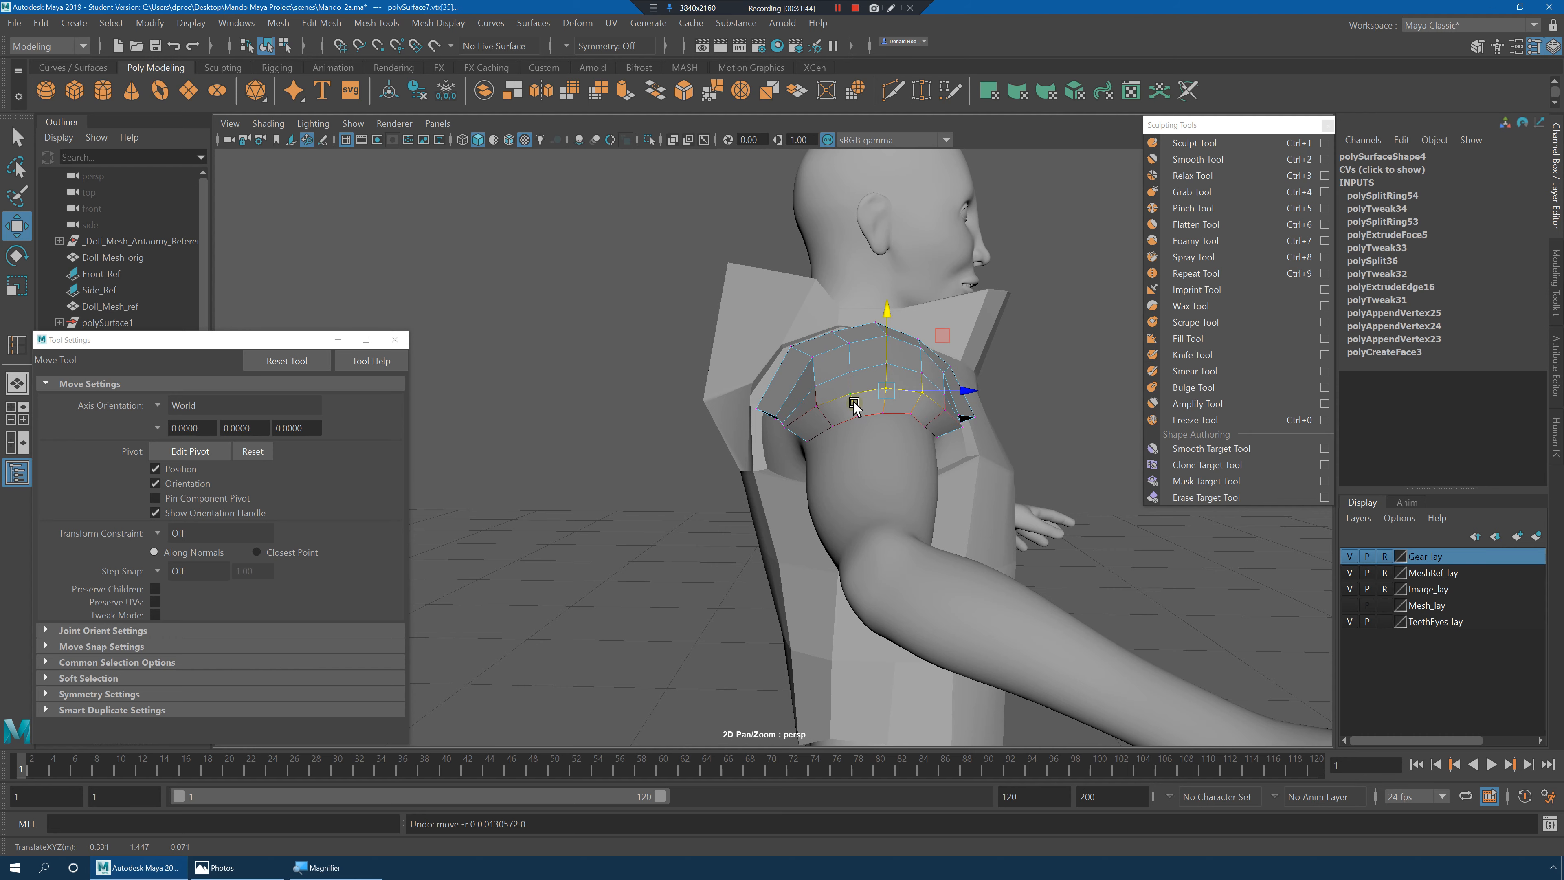
Select the vertices around the shoulder plate's outer end and move them up to reshape the flared rim.
left_click(816, 404, "ctrl+shift")
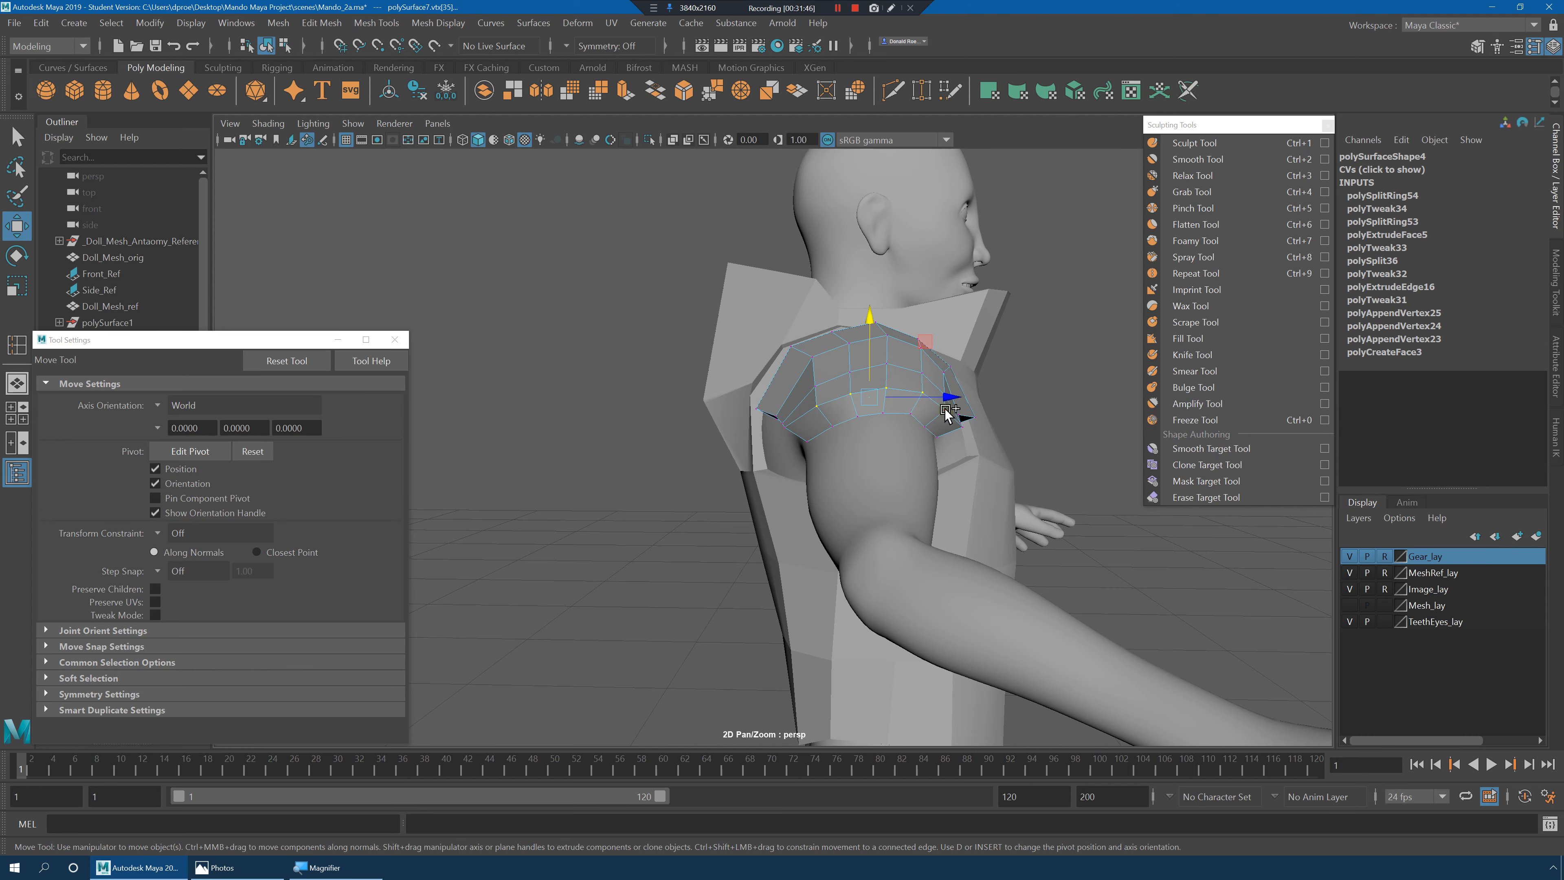
left_click(945, 410, "shift")
left_click_drag(977, 411, 955, 407, "alt")
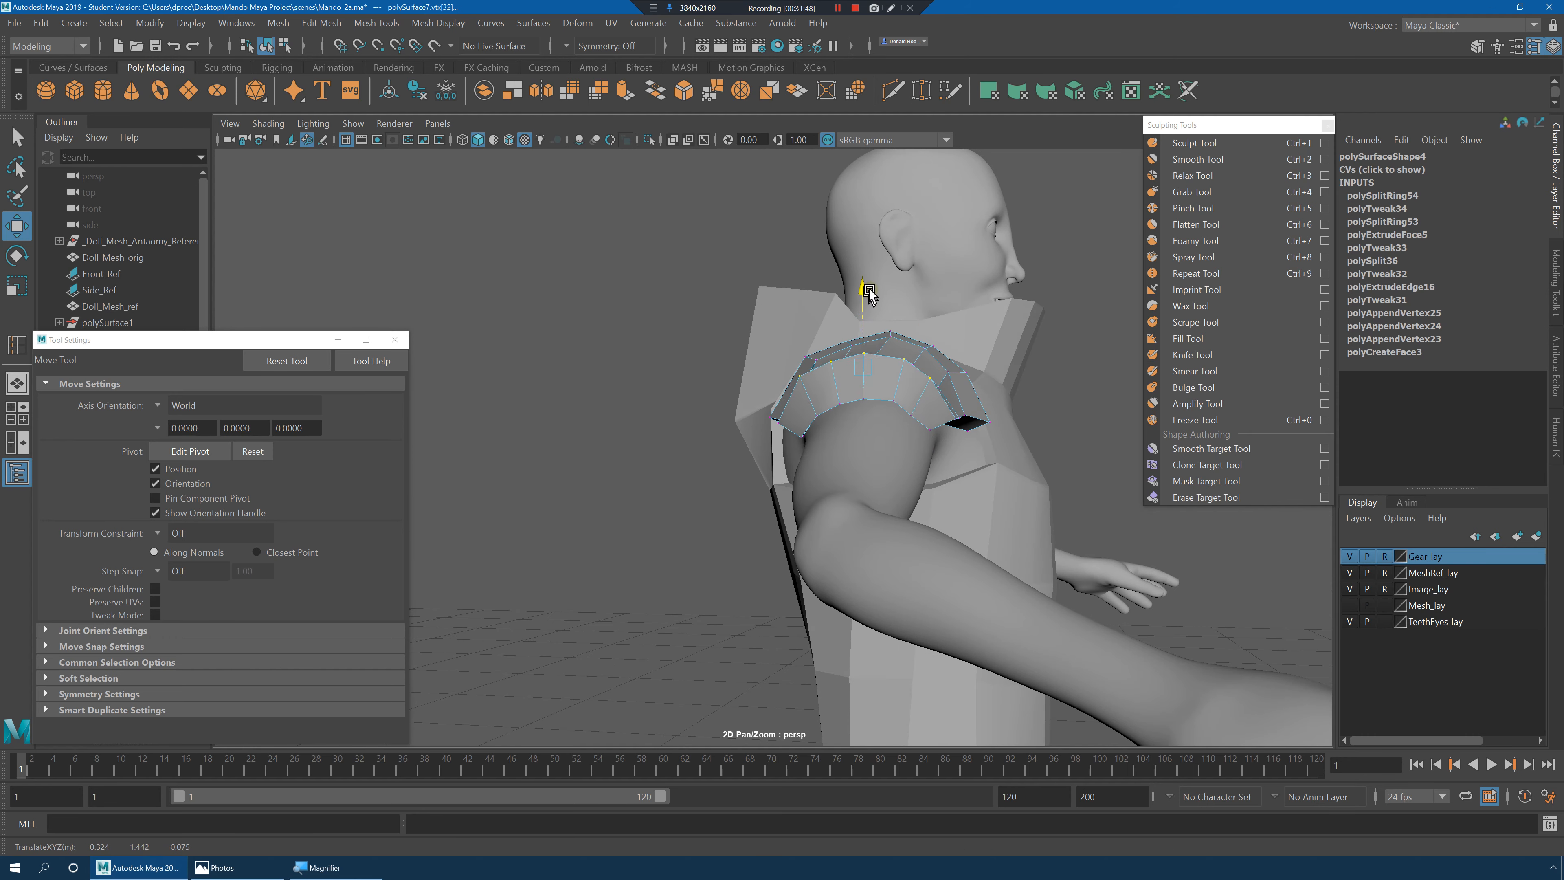
mouse_move(856, 295)
left_mouse_down("alt")
mouse_move(838, 311)
mouse_move(855, 311)
left_mouse_up("alt")
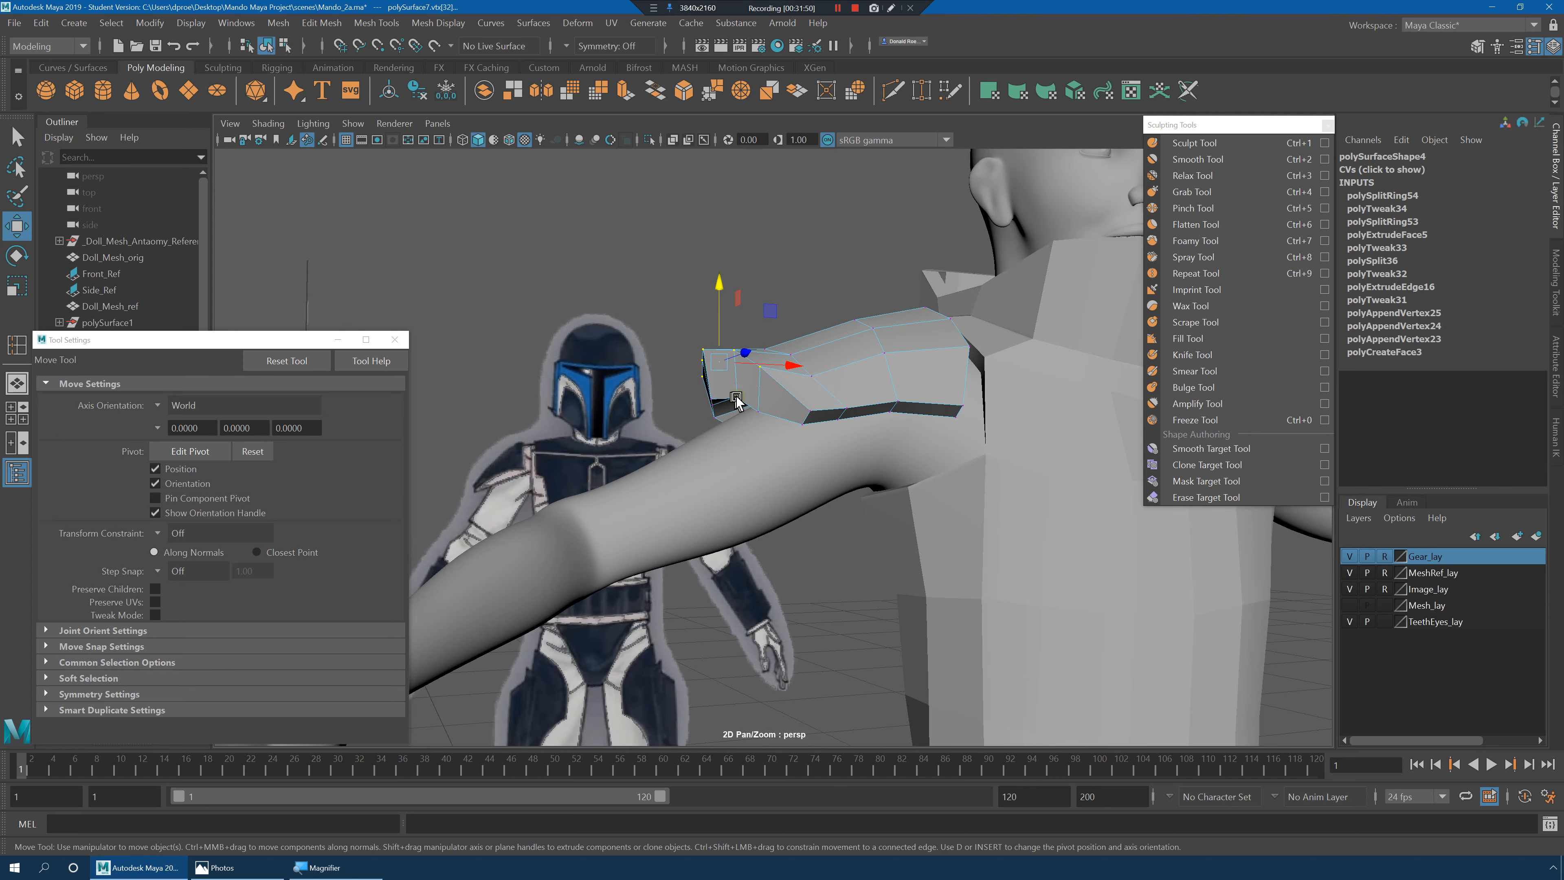
left_click_drag(741, 364, 737, 330)
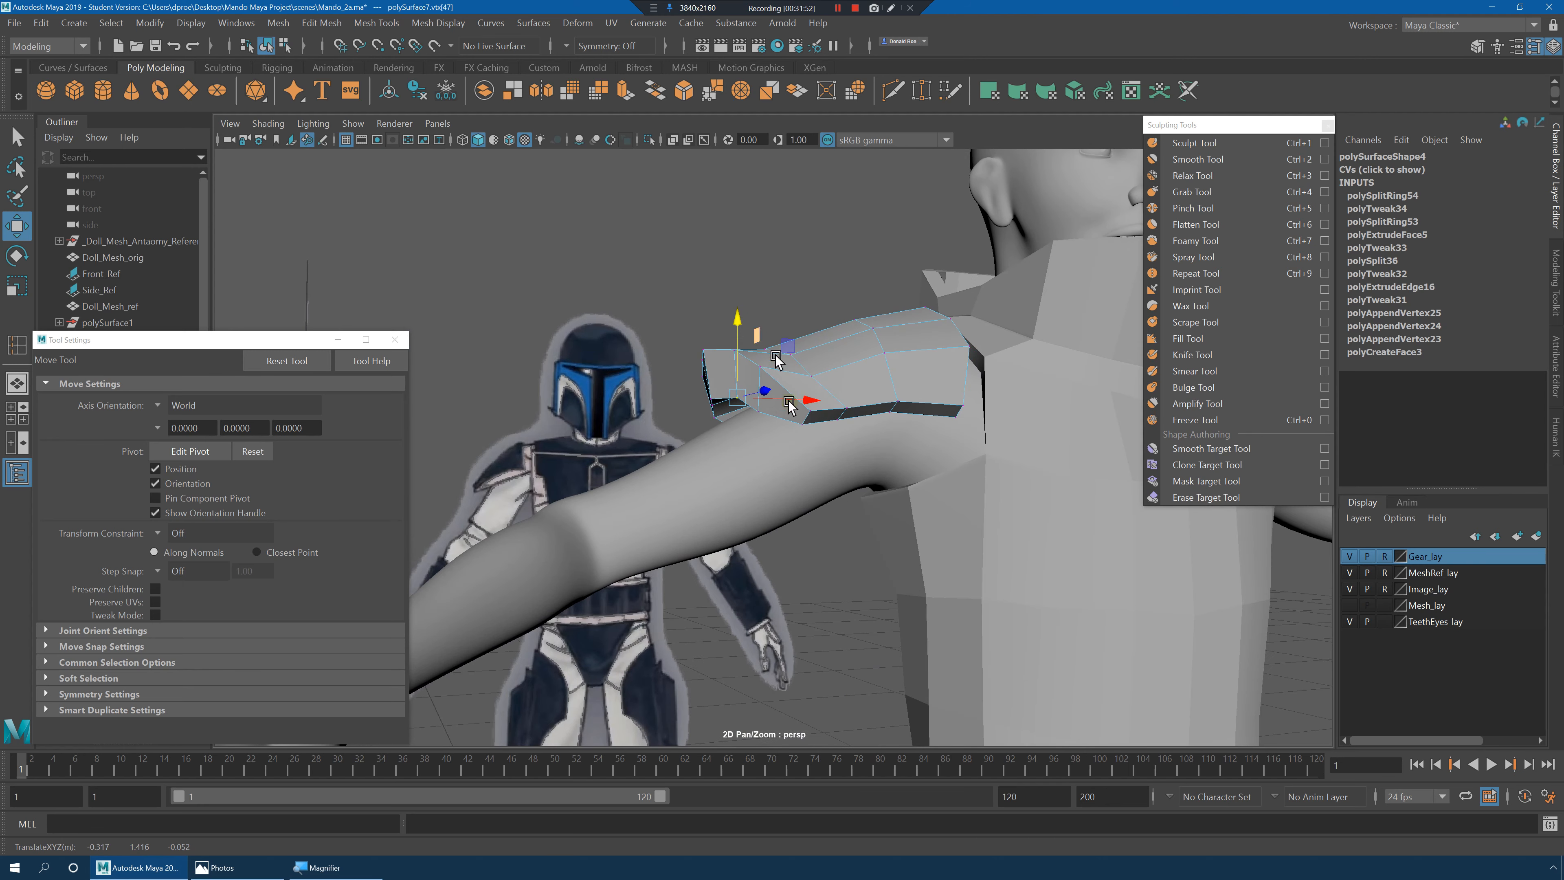
left_click_drag(790, 405, 870, 338, "alt")
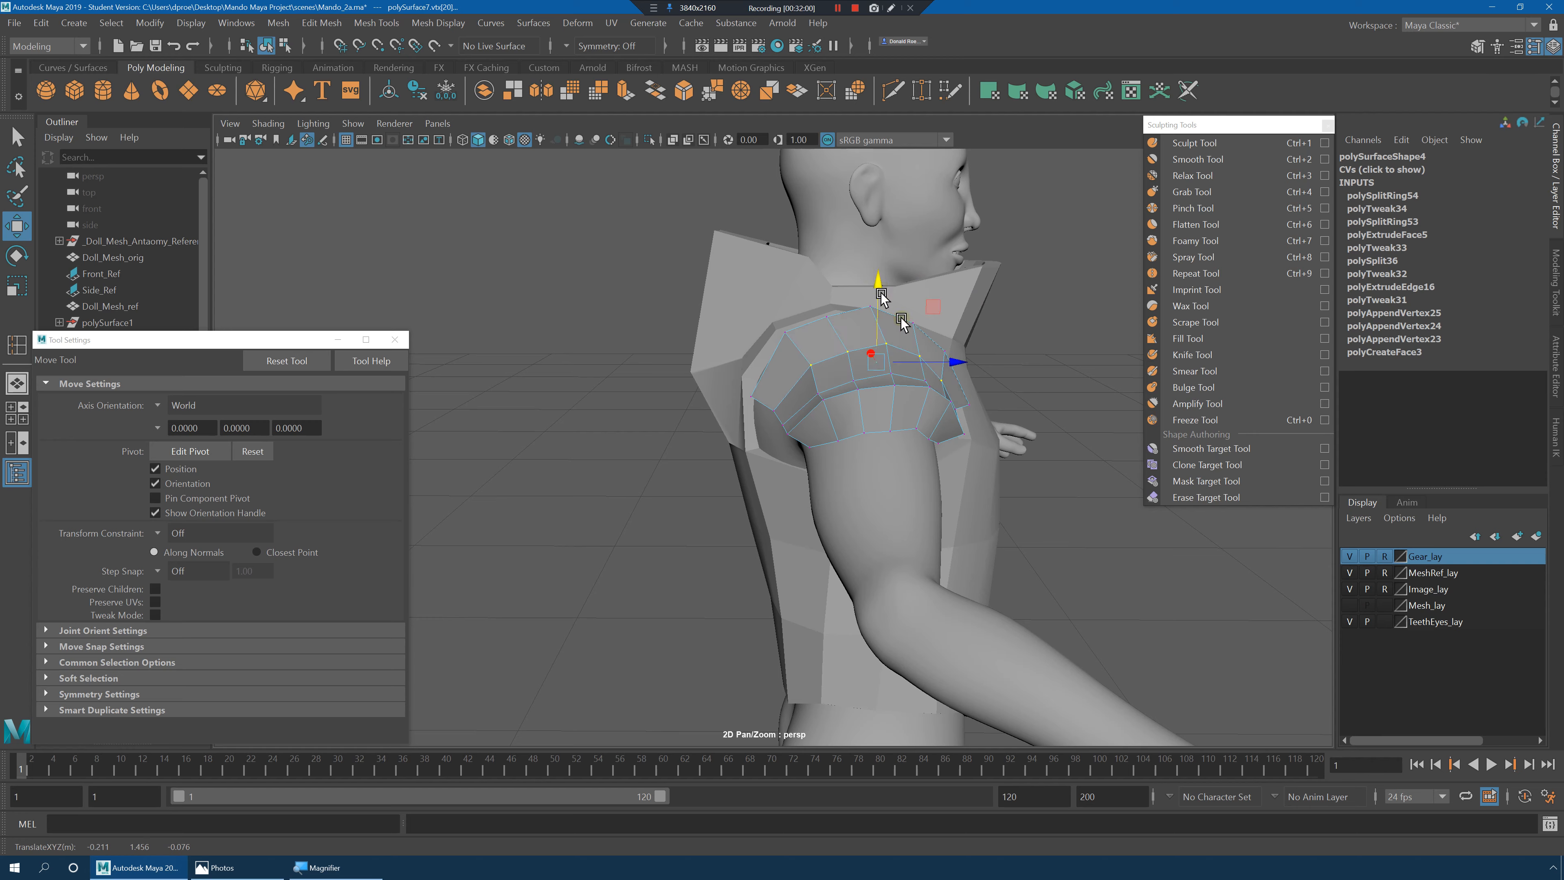
Rotate the vertices at the shoulder plate's outer tip and preview the smoothed shape.
left_click_drag(882, 295, 655, 374, "alt")
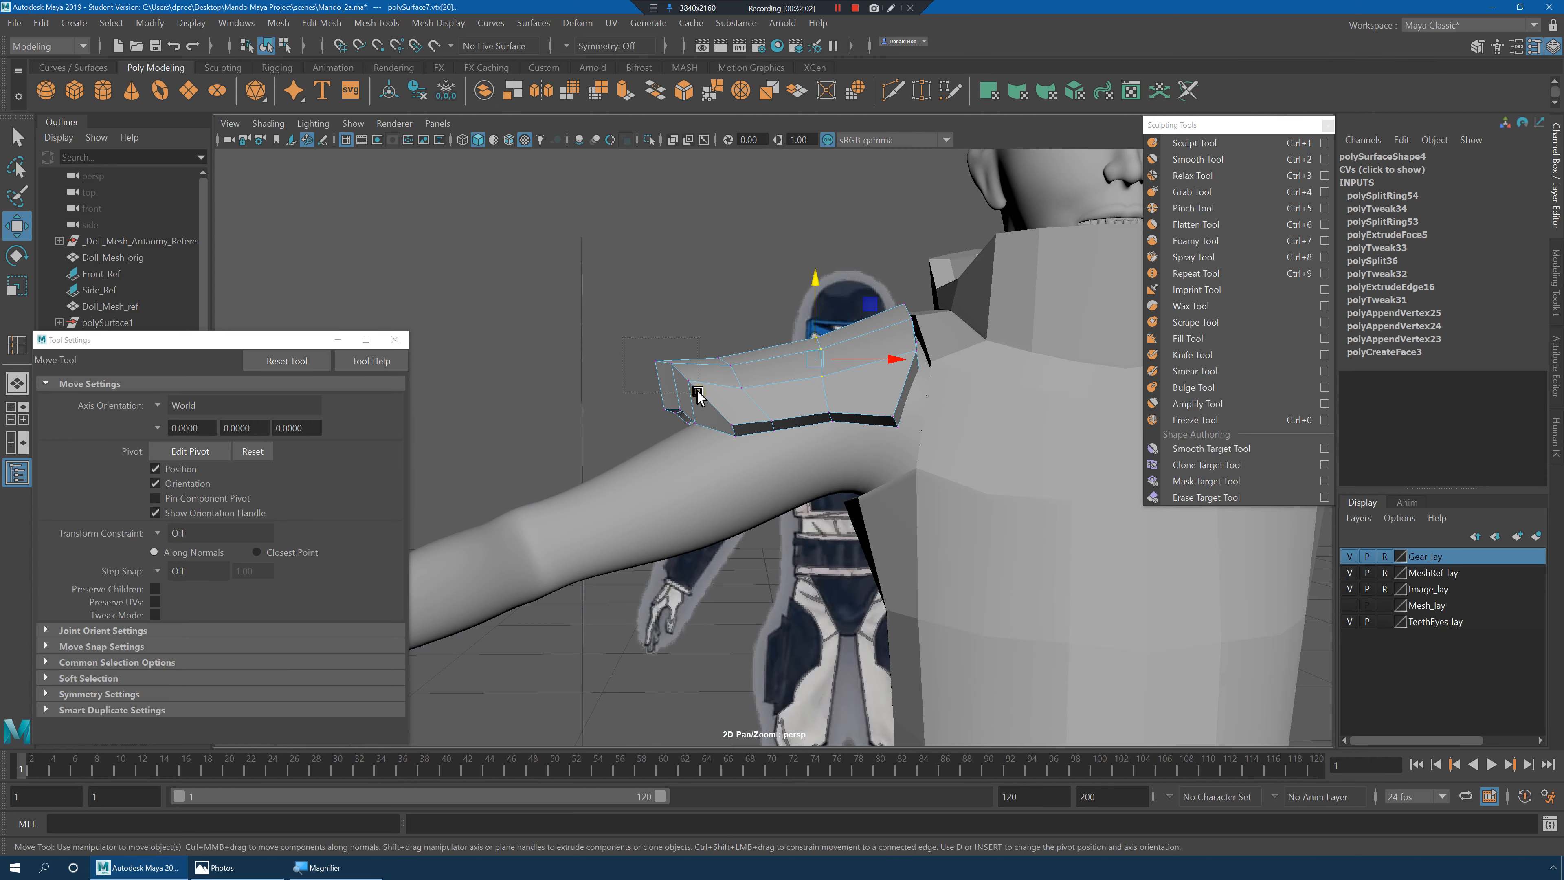
key("e")
left_click_drag(680, 301, 729, 314, "alt")
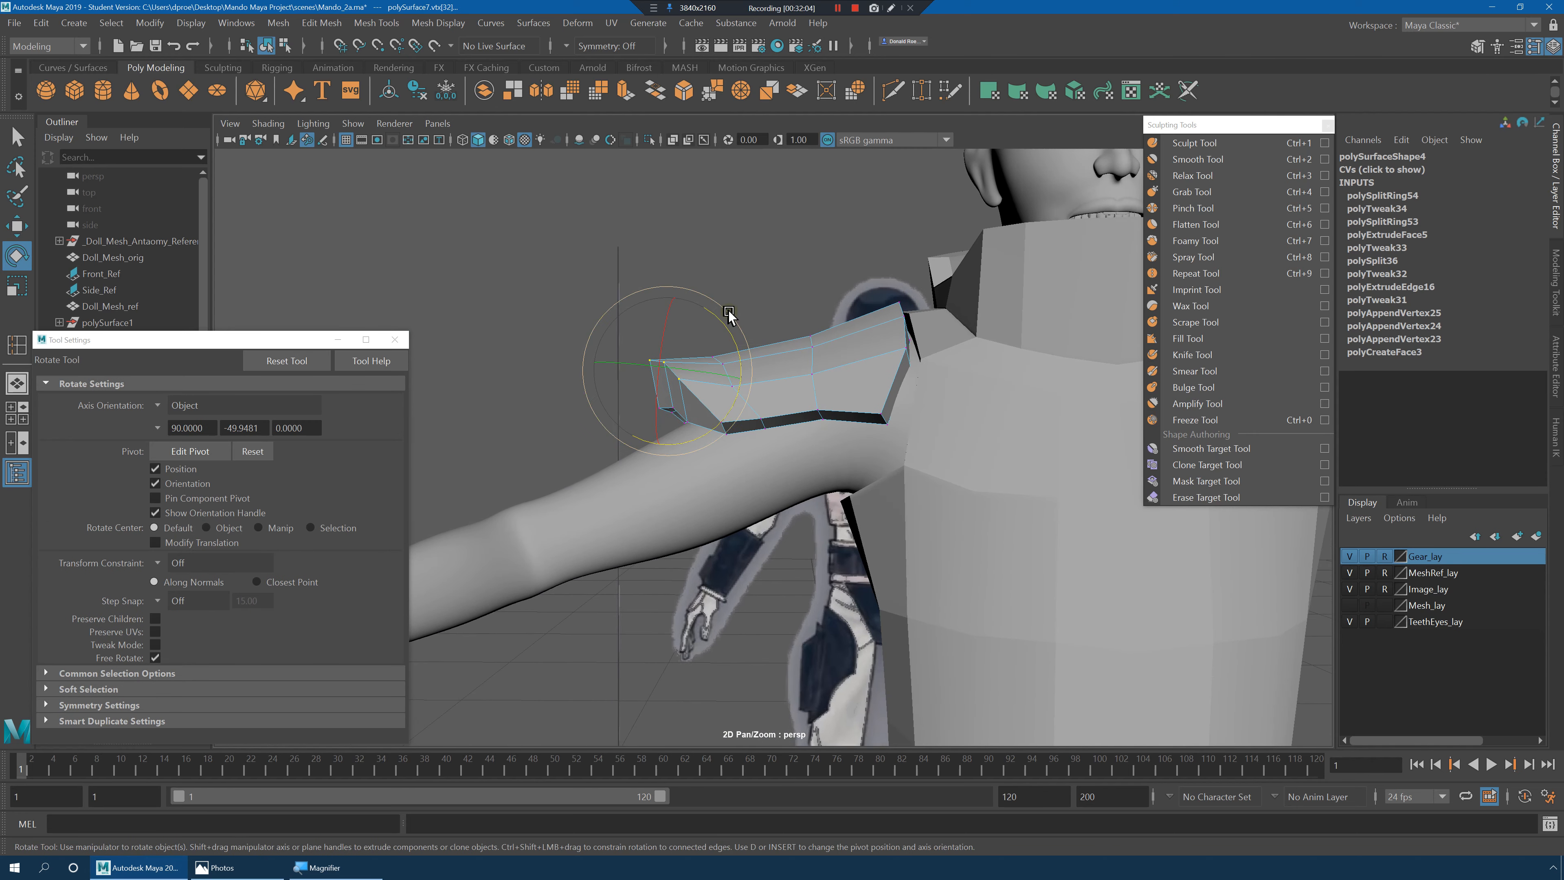
left_click_drag(744, 370, 950, 377, "alt")
key("3")
key("1")
left_click(1046, 425)
left_click_drag(1046, 425, 796, 471, "alt")
In the front view, move the shoulder plate's outer tip vertices to refine the end's outline.
key("space")
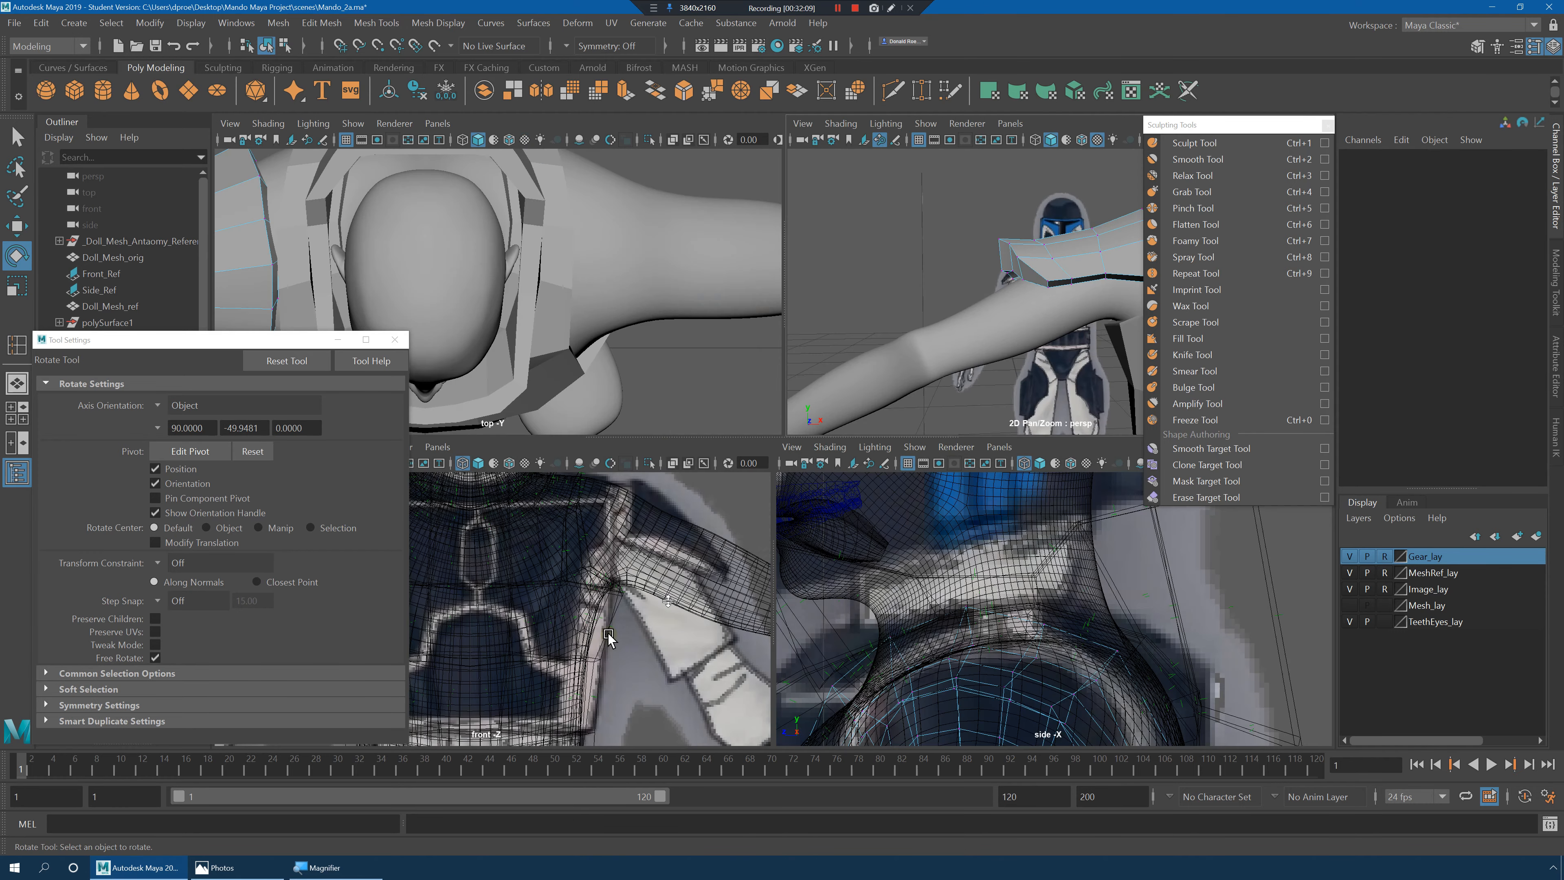
key("space")
scroll(785, 517, "up", 8)
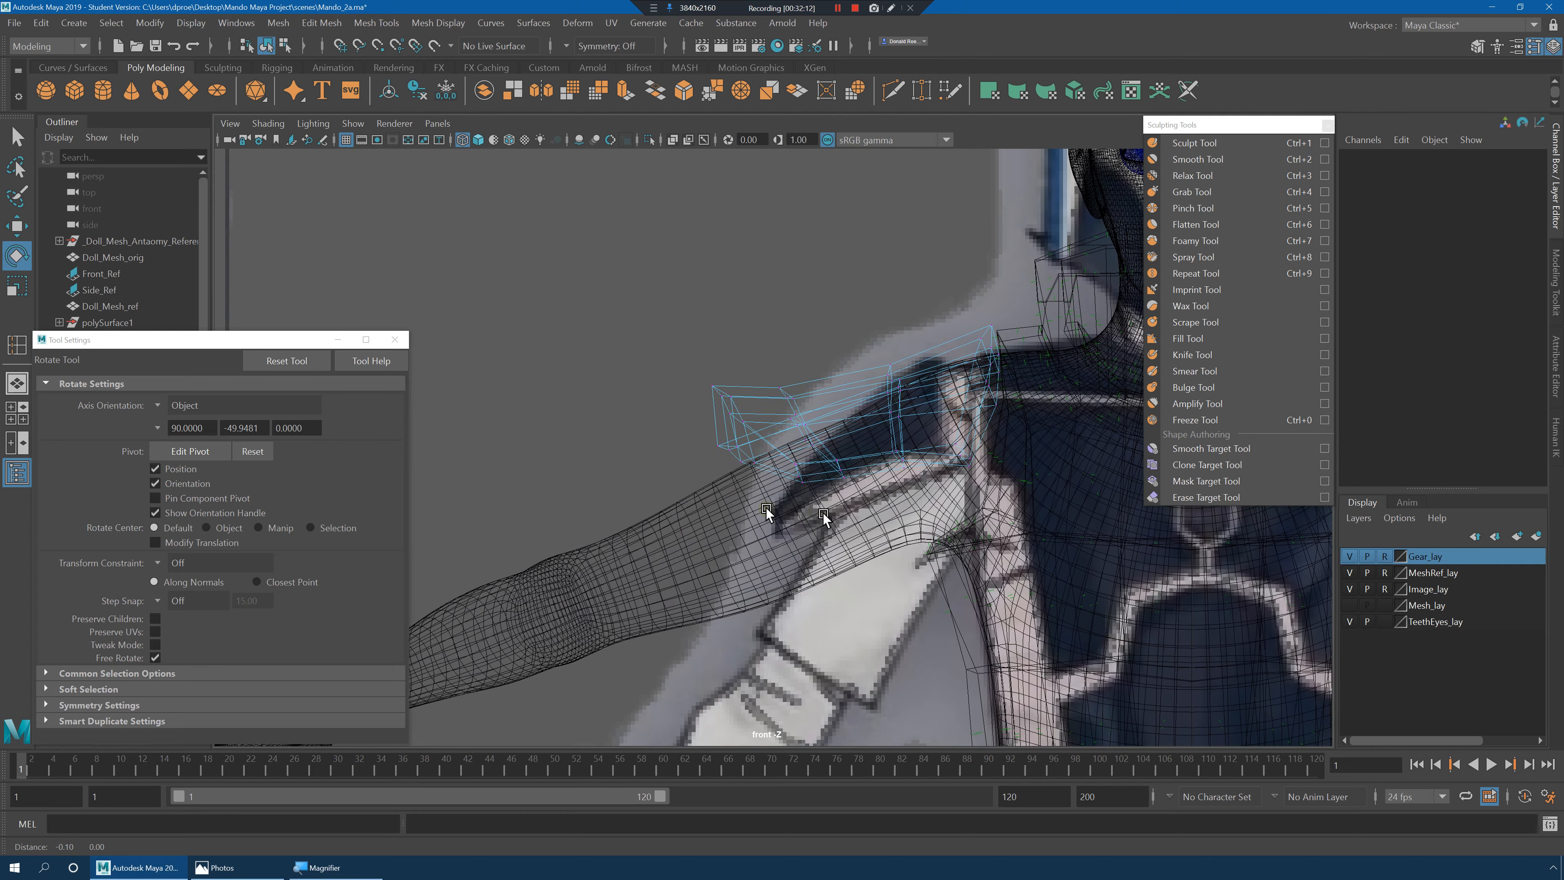
scroll(682, 329, "up", 3)
left_click(665, 340)
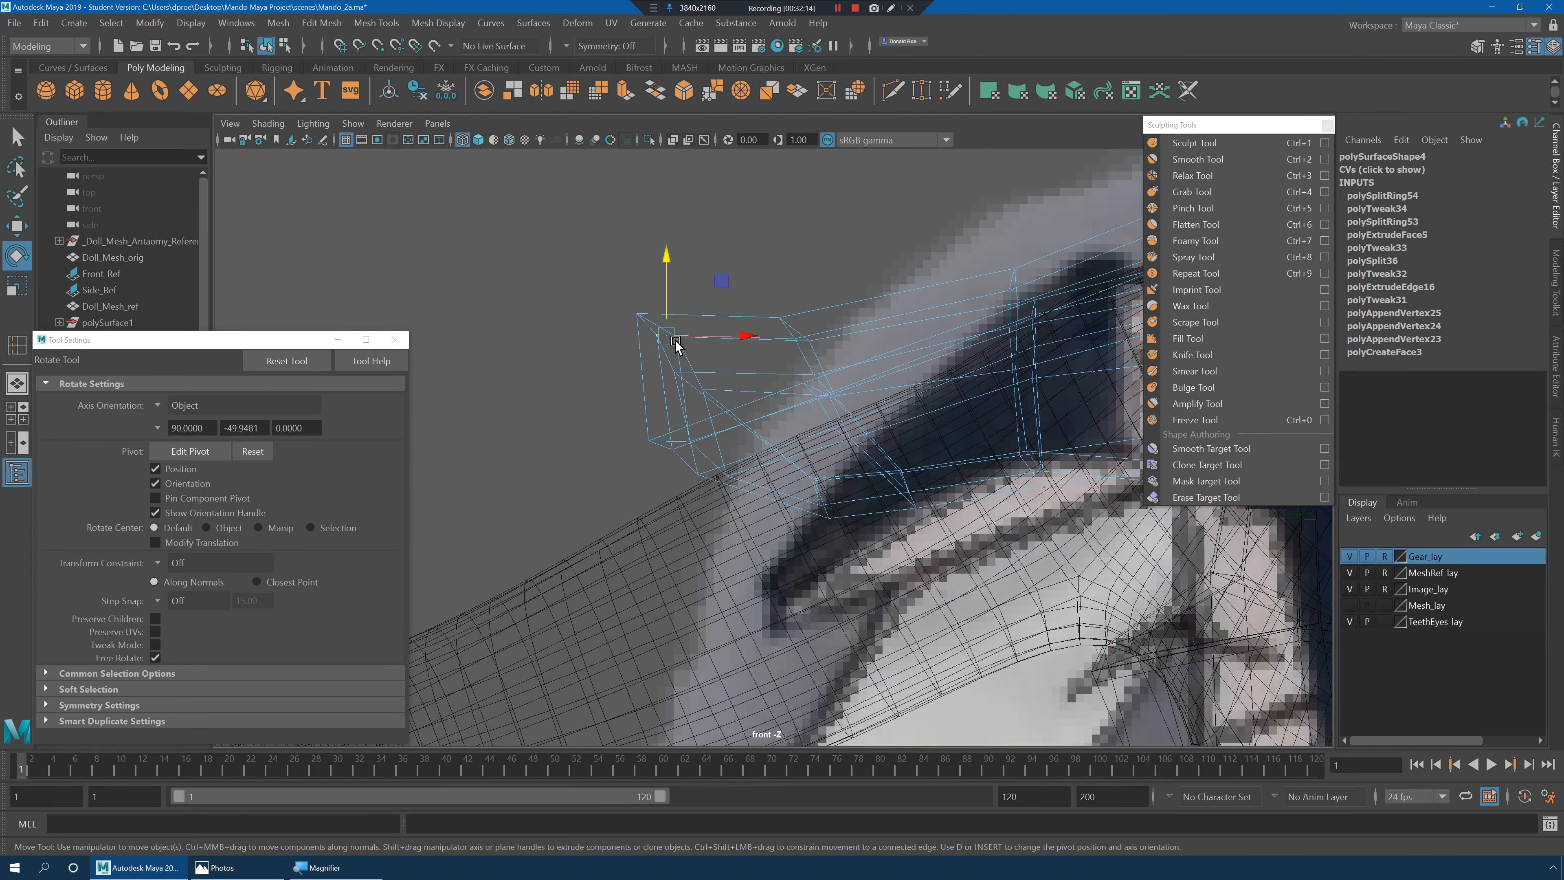
key("w")
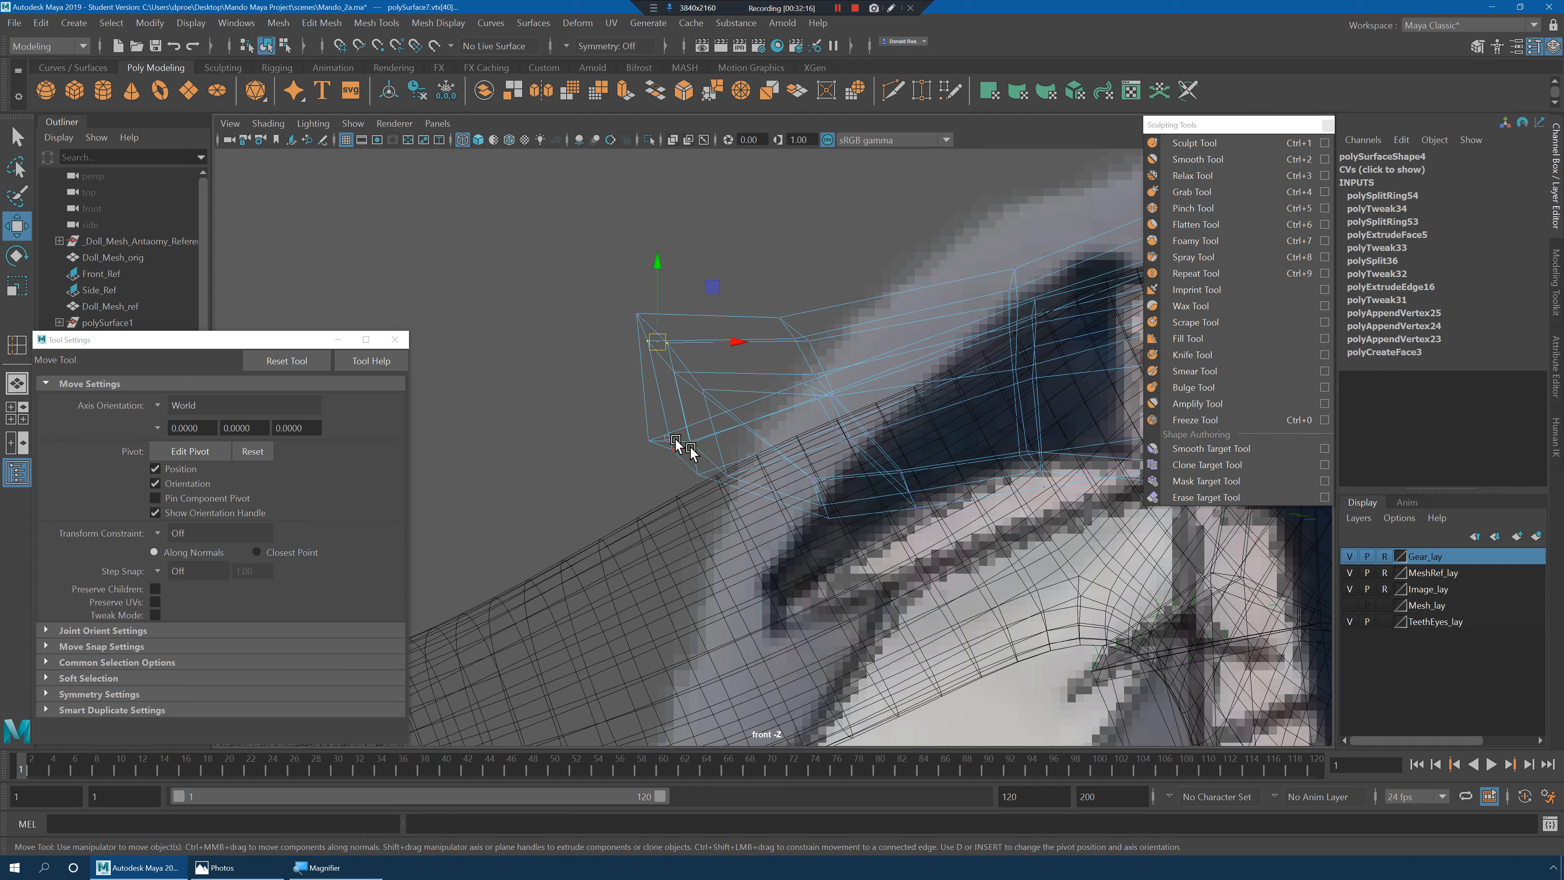
left_click_drag(682, 453, 673, 461)
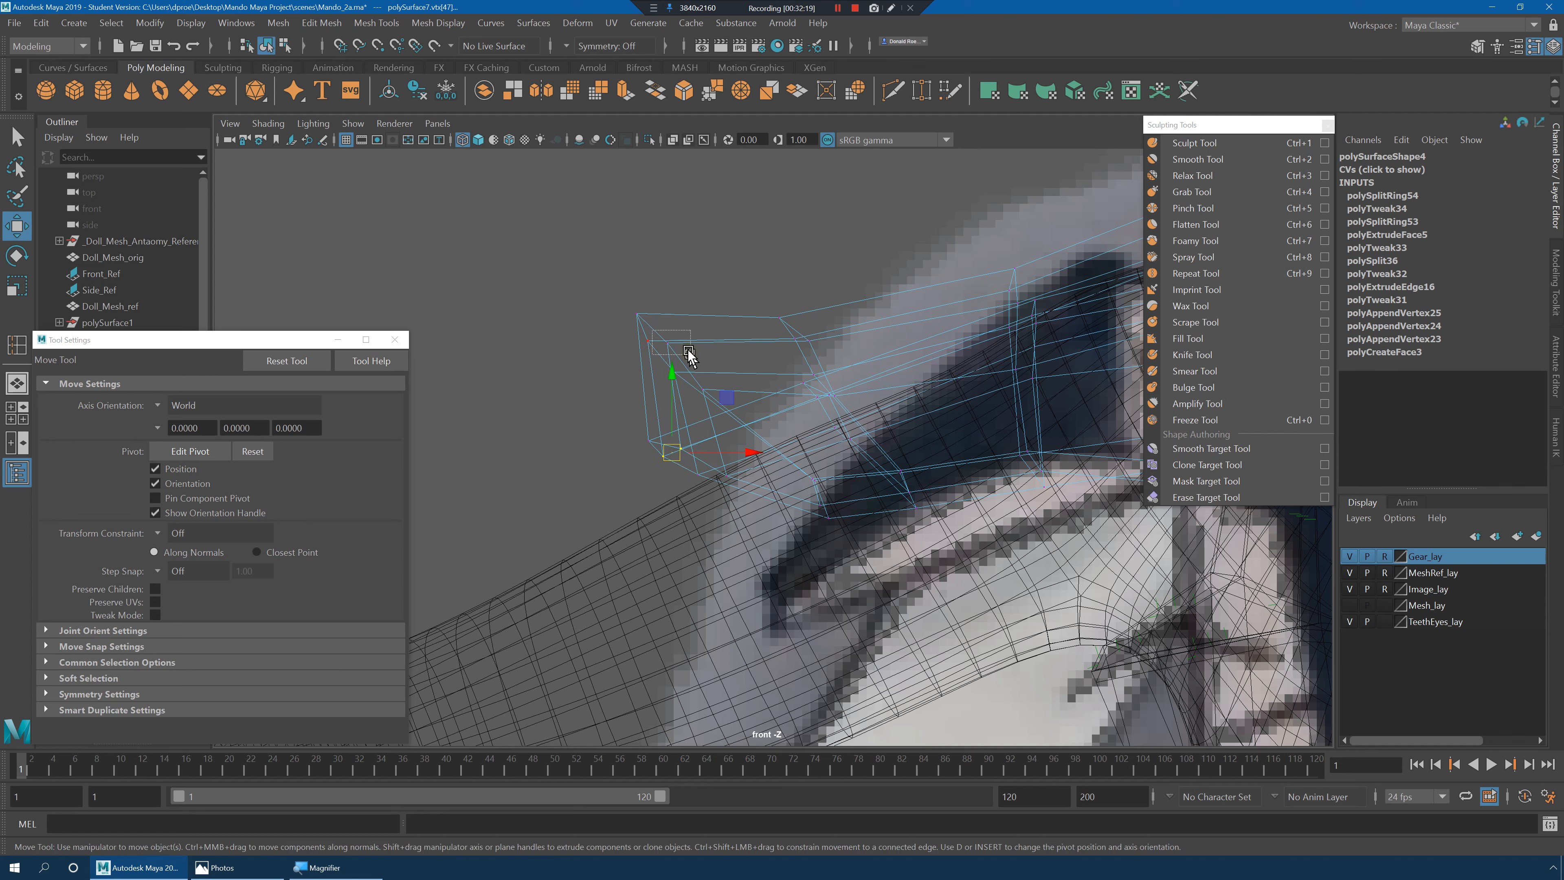
Return to the perspective view, adjust the outer tip vertex along X and preview the plate smoothed.
key("space")
key("space")
left_click_drag(936, 321, 960, 451, "alt")
left_click(979, 511)
left_click(966, 497)
left_click_drag(1028, 481, 943, 440, "alt")
key("3")
right_click_drag(1086, 438, 886, 420, "alt")
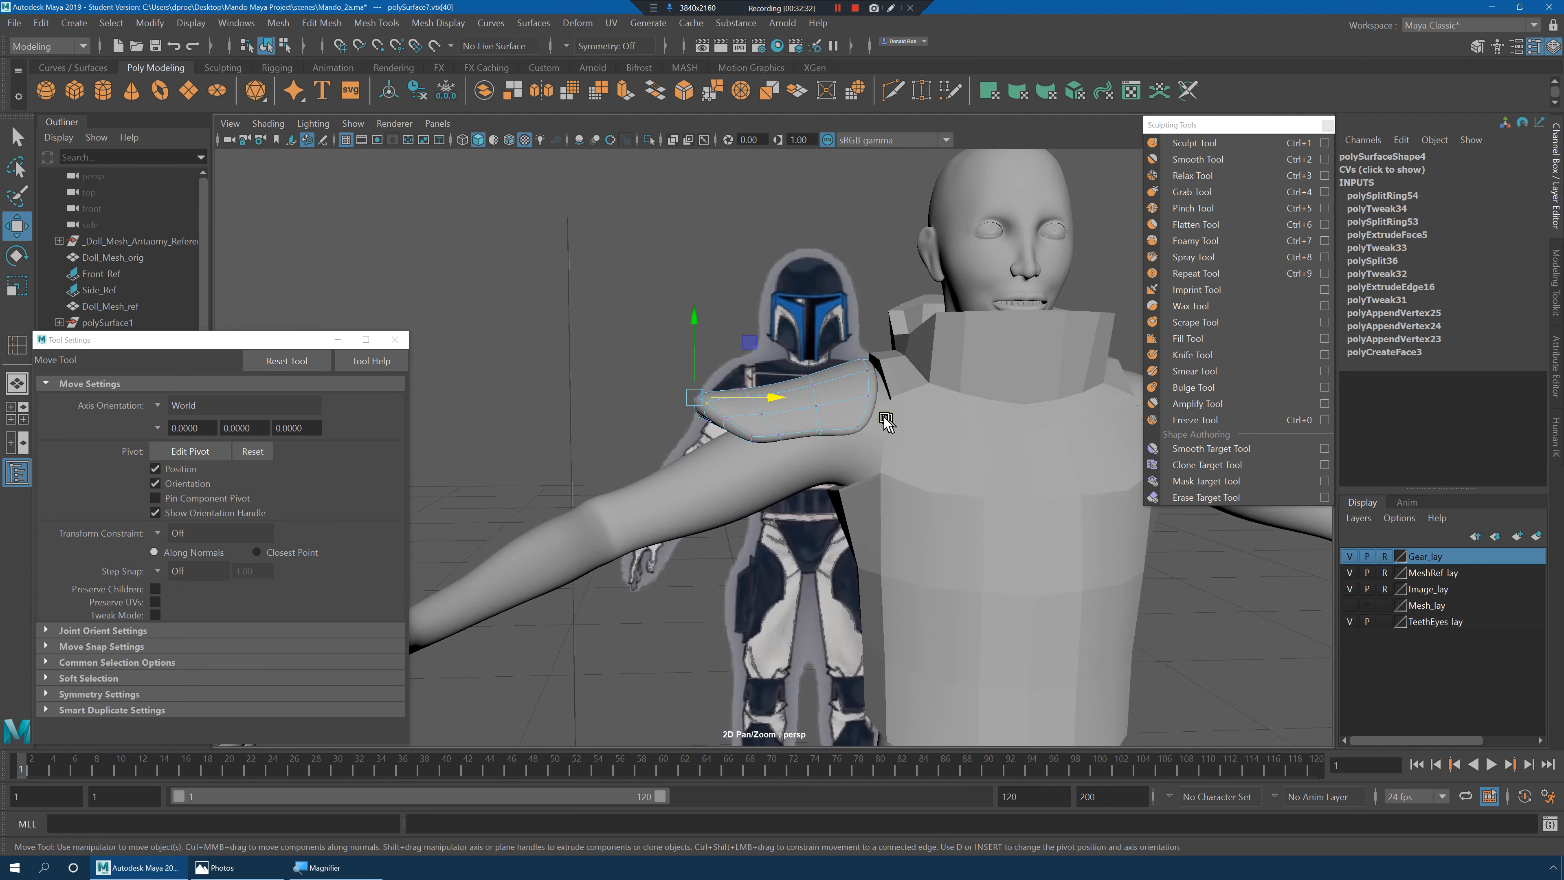
key("1")
Insert supporting edge loops around the outer end of the shoulder plate.
right_click_drag(784, 394, 866, 357)
left_click_drag(815, 390, 863, 376, "alt")
right_click_drag(752, 325, 689, 351, "shift")
left_click_drag(731, 297, 727, 294)
left_click(728, 296)
key("ctrl+z")
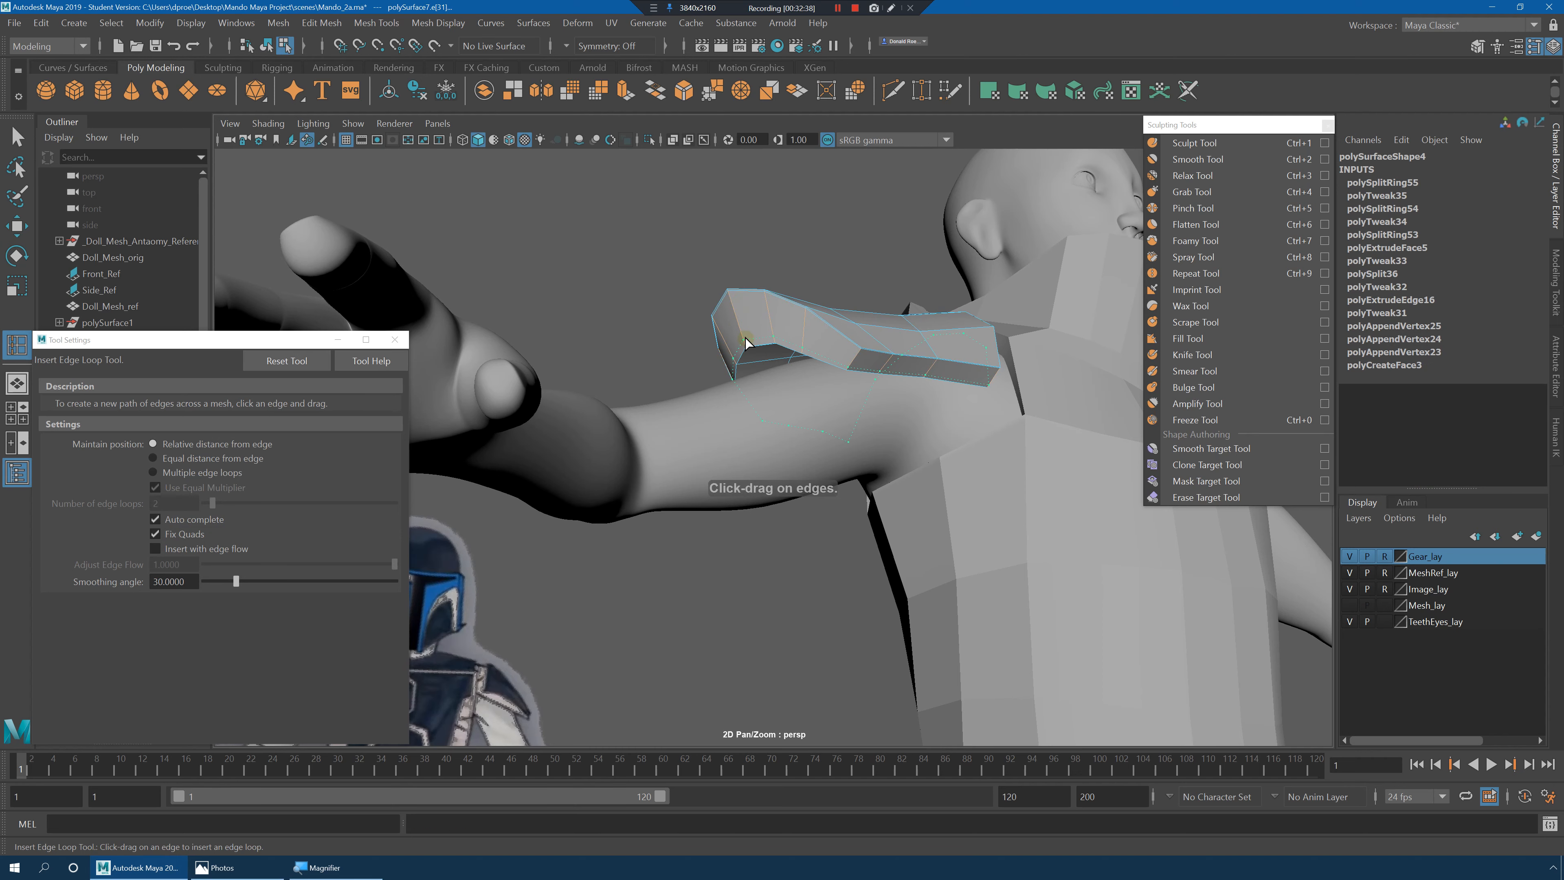
left_click(750, 343)
Insert supporting edge loops close to the shoulder plate's rim edges and exit the Insert Edge Loop tool.
left_click_drag(757, 347, 749, 435, "alt")
left_click(959, 378)
right_click_drag(748, 435, 963, 496, "alt")
key("ctrl+z")
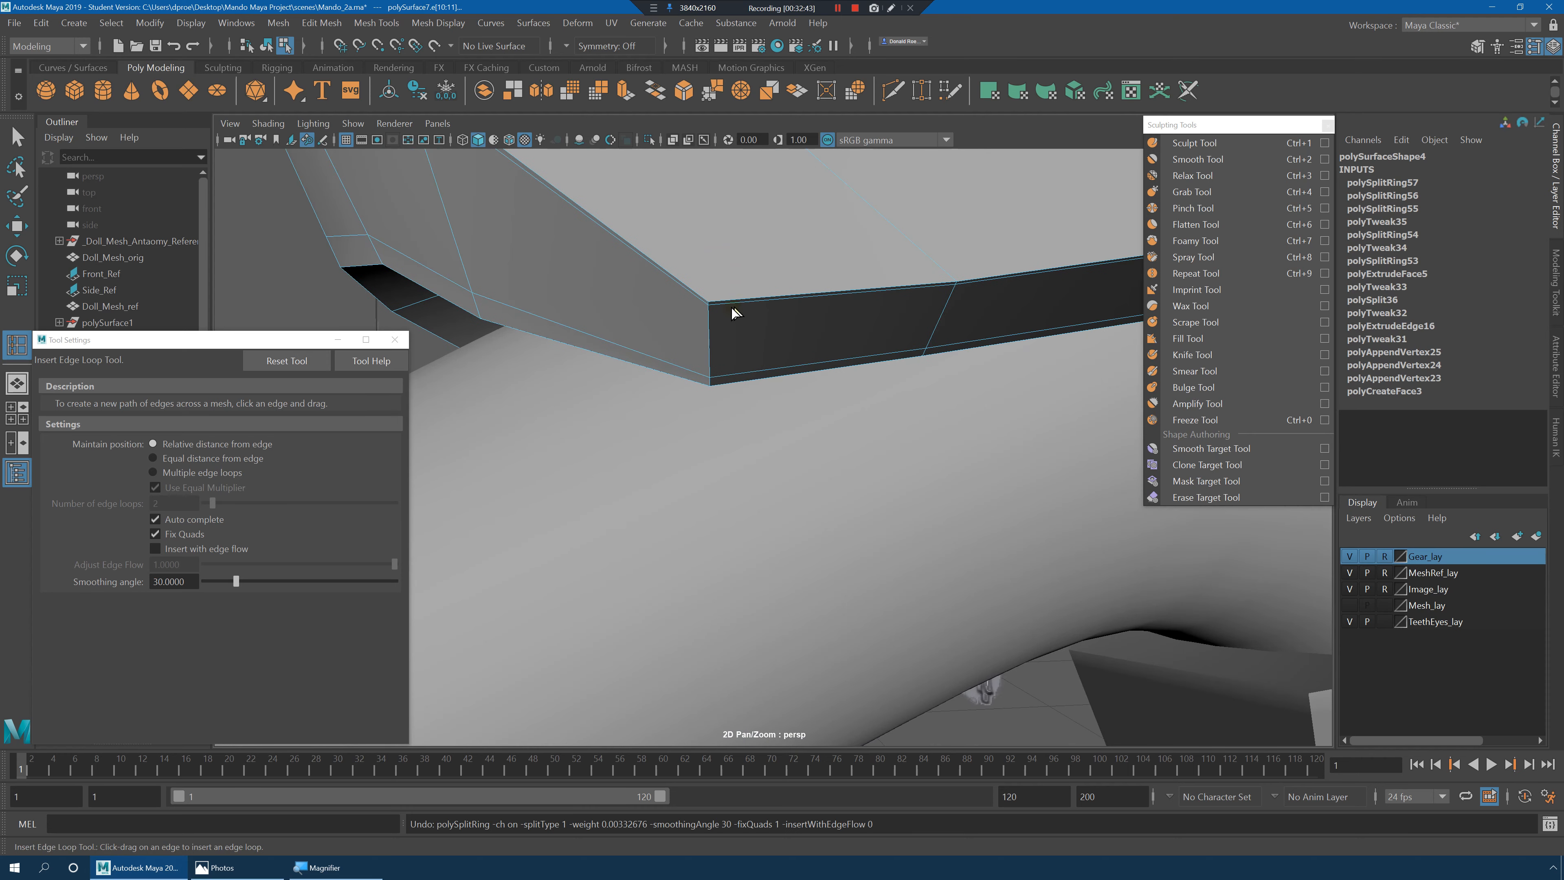
left_click_drag(720, 301, 724, 304)
scroll(782, 307, "down", 8)
key("q")
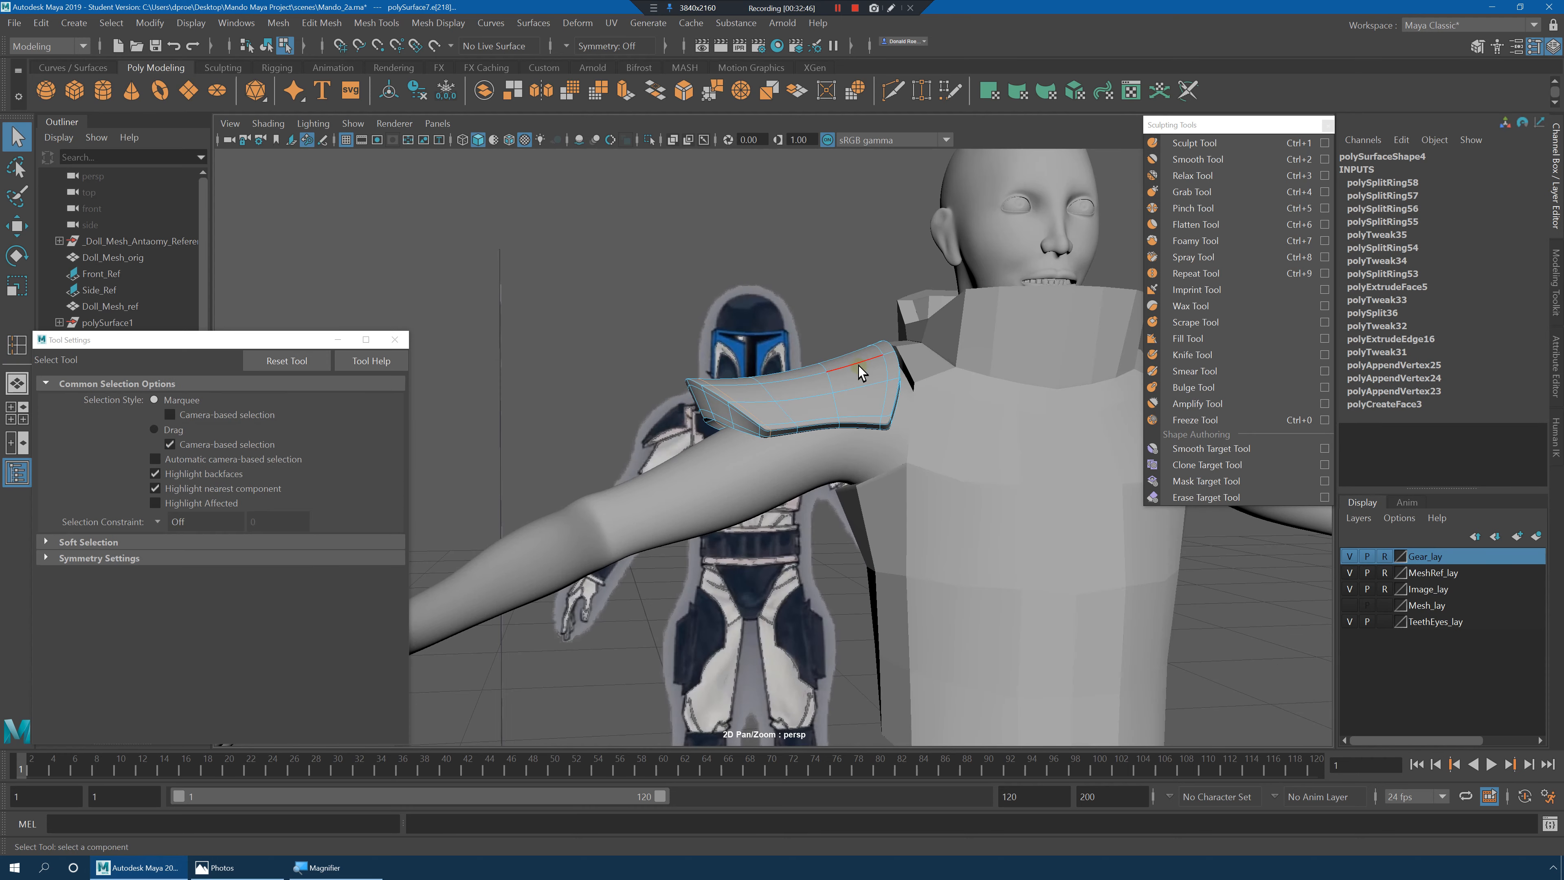
Select vertices on the right shoulder plate and move them upward to refine its arched profile.
right_click_drag(859, 368, 906, 334)
mouse_move(906, 334)
left_mouse_down("alt")
mouse_move(936, 301)
mouse_move(862, 345)
mouse_move(782, 332)
mouse_move(839, 337)
mouse_move(979, 406)
mouse_move(1107, 413)
mouse_move(932, 419)
mouse_move(915, 391)
mouse_move(926, 436)
mouse_move(888, 349)
left_mouse_up("alt")
left_click(915, 391)
right_click_drag(888, 343, 831, 345)
left_click_drag(878, 359, 896, 362, "alt")
left_click_drag(897, 357, 951, 387)
left_click_drag(952, 387, 979, 468, "alt")
key("w")
mouse_move(852, 336)
left_mouse_down()
mouse_move(875, 339)
mouse_move(865, 321)
left_mouse_up()
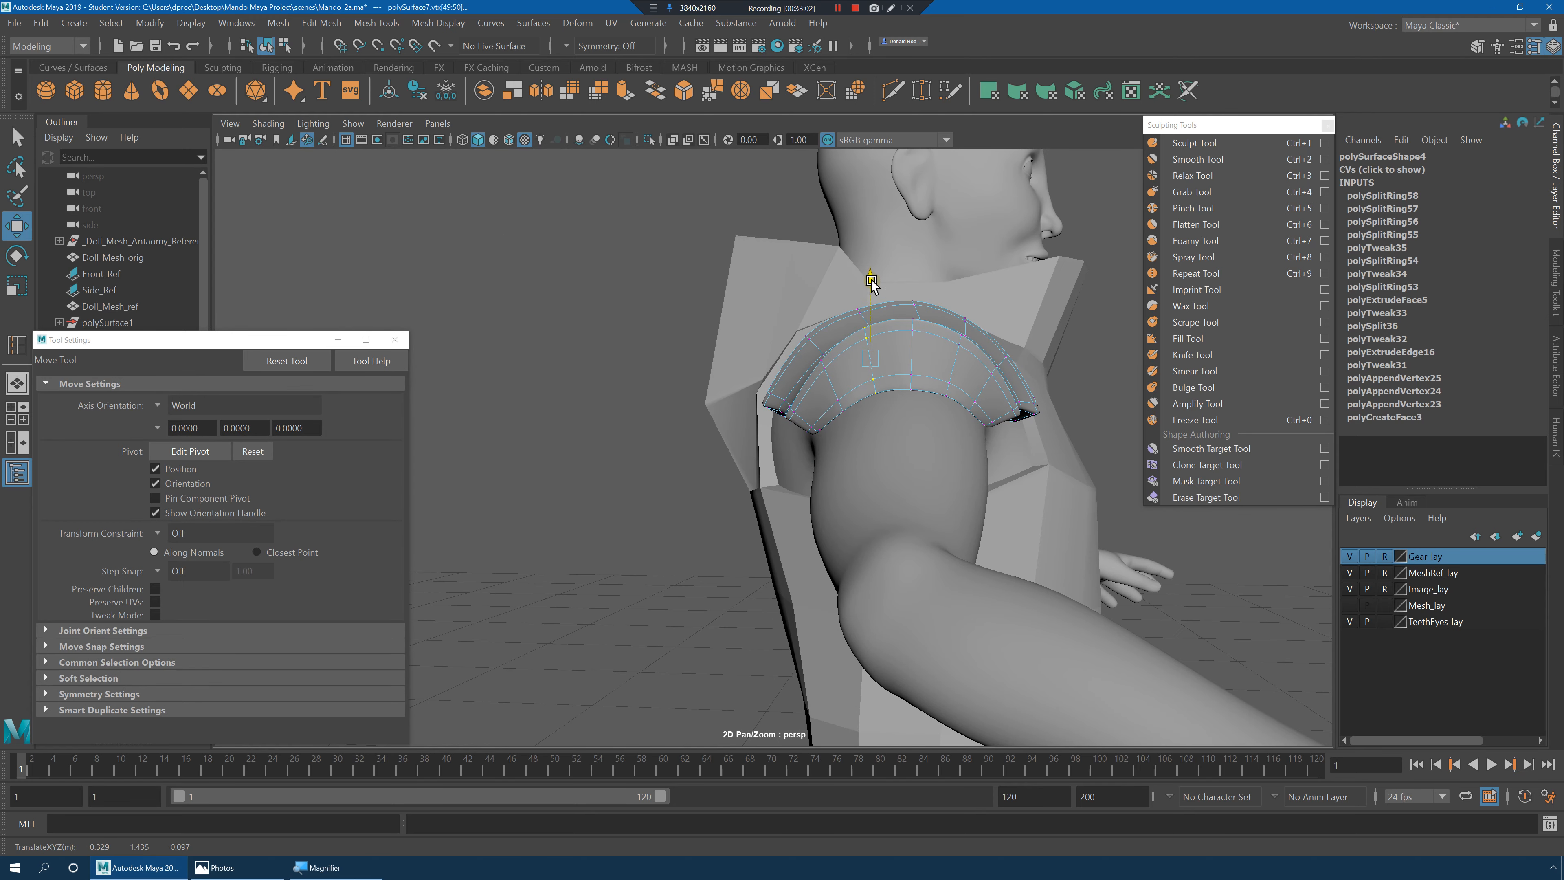
Return to object selection, deselect the shoulder plate and examine its shape from above and behind.
mouse_move(977, 353)
left_mouse_down("alt")
mouse_move(999, 384)
mouse_move(974, 385)
left_mouse_up("alt")
left_click(992, 315)
right_click_drag(992, 315, 880, 345, "alt")
left_click_drag(881, 345, 852, 397, "alt")
right_click_drag(823, 436, 868, 398)
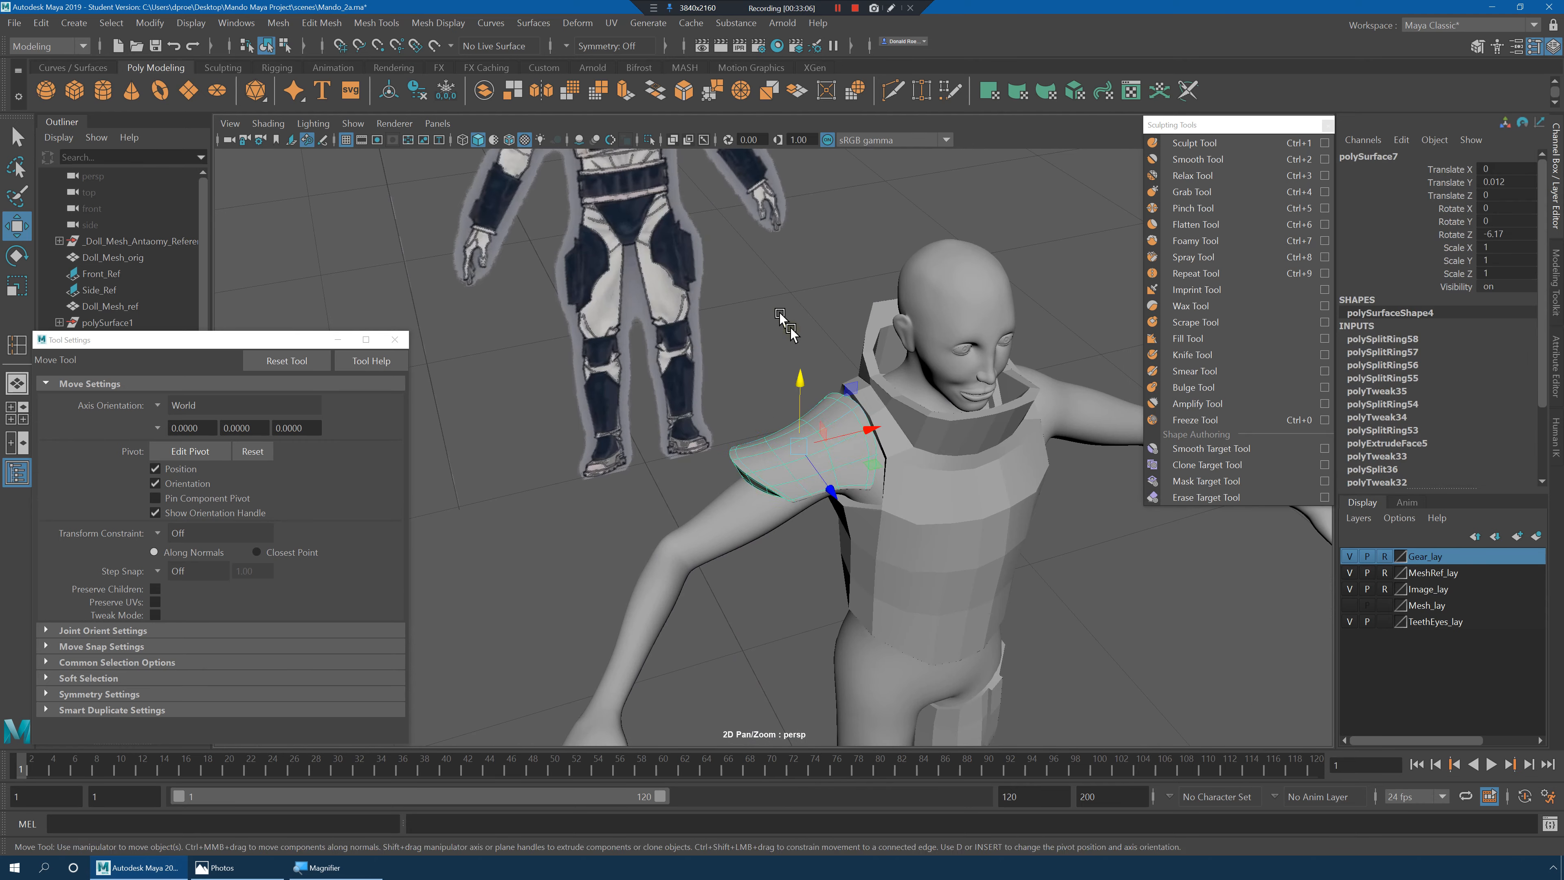
left_click(785, 318)
left_click_drag(785, 318, 954, 394, "alt")
right_click_drag(852, 398, 929, 412, "alt")
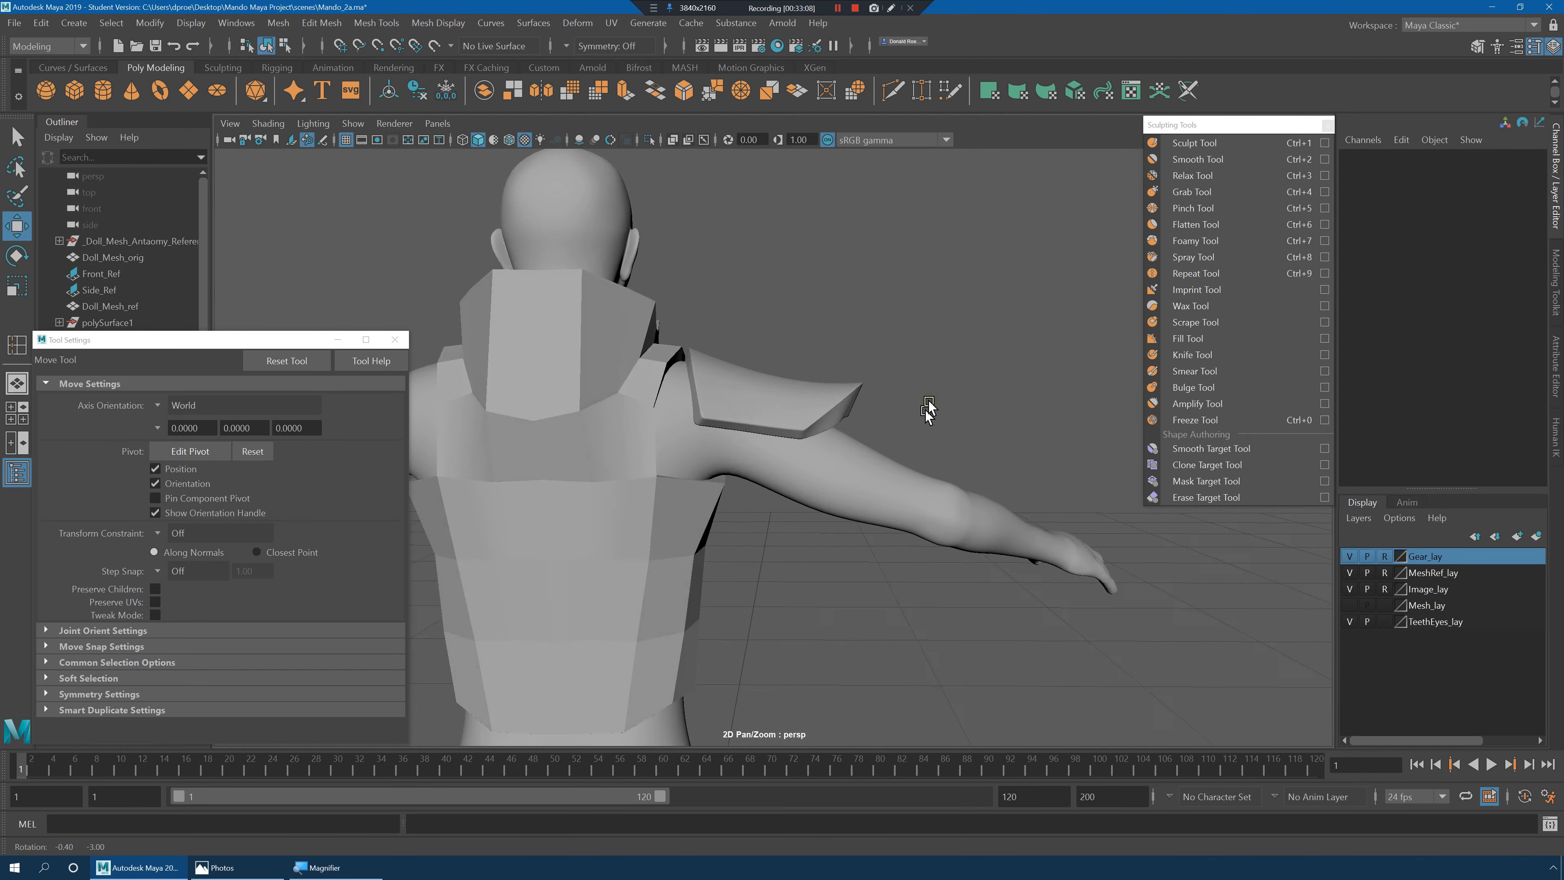
left_click_drag(929, 412, 908, 416, "alt")
right_click_drag(909, 416, 1040, 447, "alt")
left_click_drag(930, 394, 848, 378, "alt")
Raise the vertices on the shoulder plate's rear lower edge near its outer end, working unsmoothed, and preview the plate smoothed.
left_click(768, 392)
right_click_drag(849, 378, 780, 357)
left_click_drag(779, 357, 1039, 414, "alt")
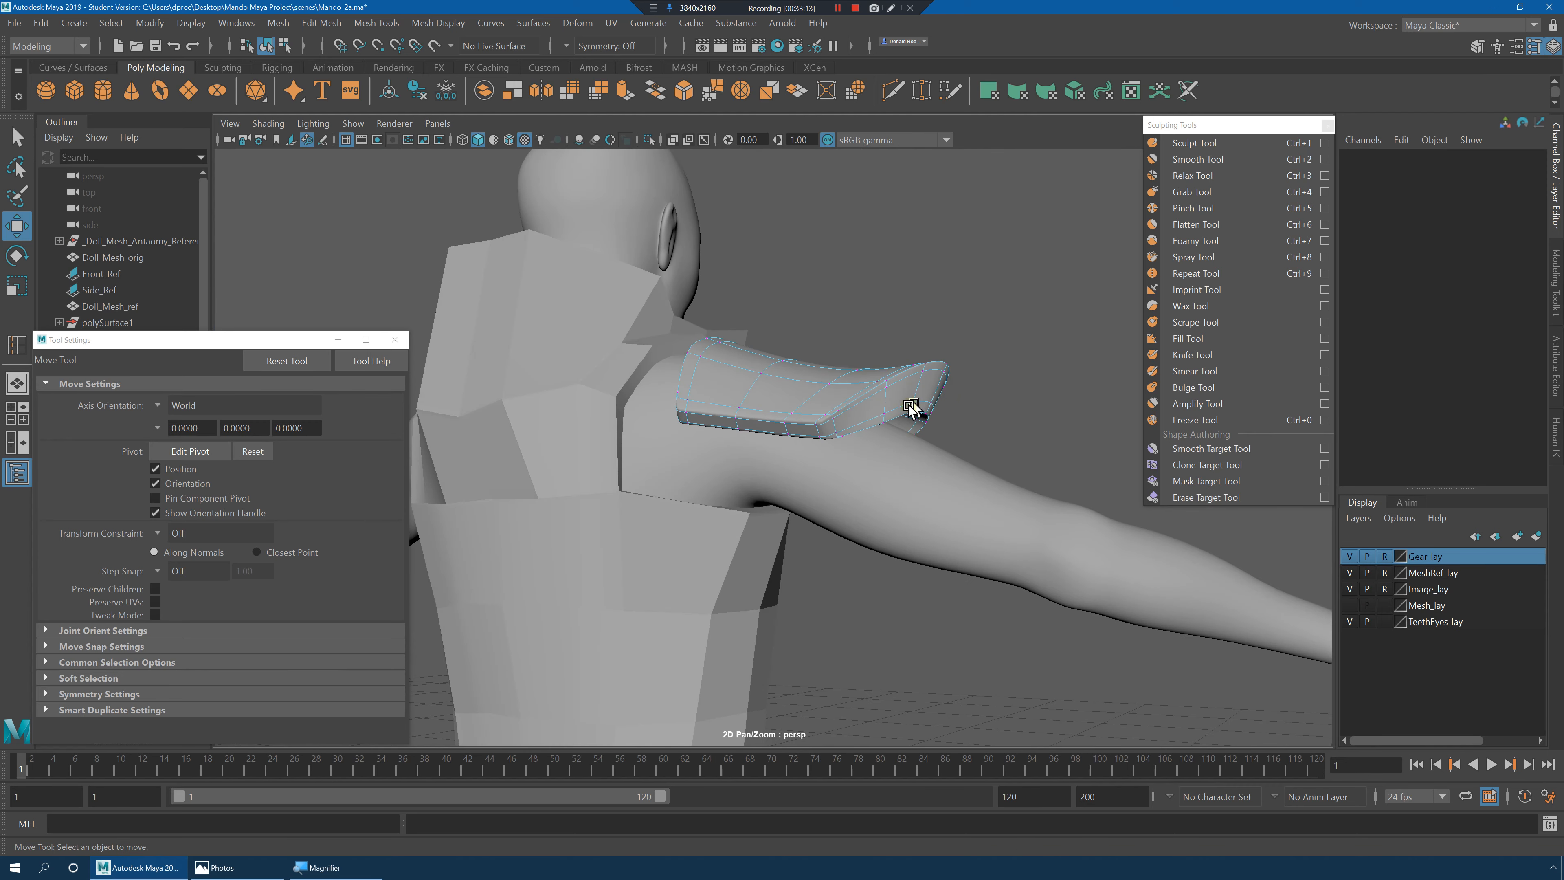
key("1")
mouse_move(911, 407)
left_mouse_down("alt")
mouse_move(903, 425)
mouse_move(939, 402)
mouse_move(893, 427)
left_mouse_up("alt")
left_click(891, 415)
left_click(896, 424)
mouse_move(893, 426)
left_mouse_down("alt")
mouse_move(919, 457)
mouse_move(902, 454)
left_mouse_up("alt")
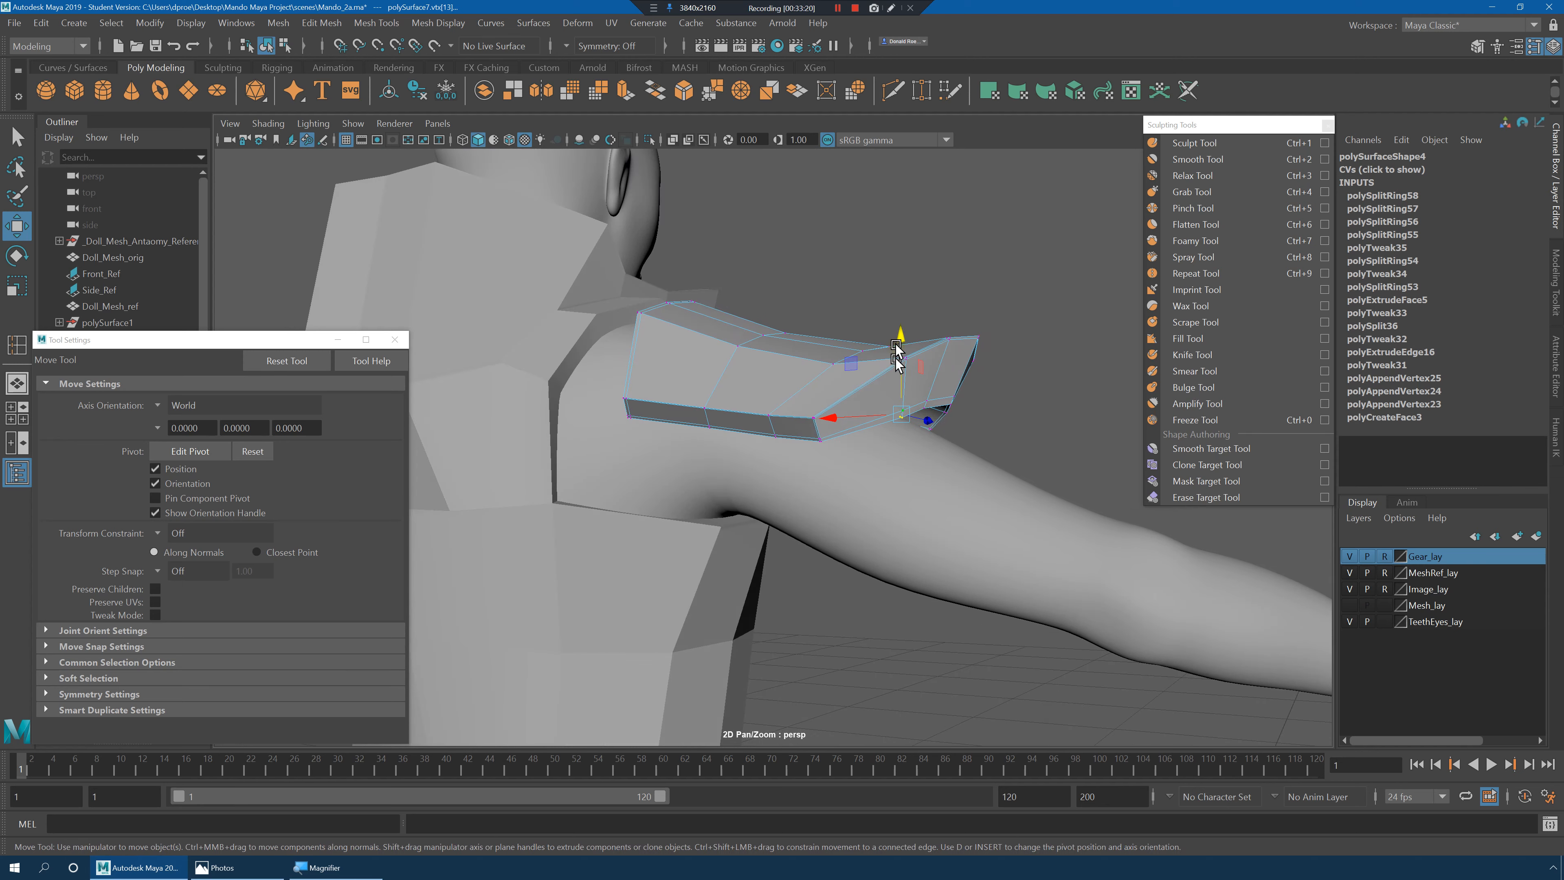
left_click_drag(907, 357, 895, 334, "alt")
key("3")
Return to object selection, deselect the shoulder plate and examine the whole upper body from the front.
left_click_drag(947, 411, 915, 453, "alt")
left_click(800, 422)
right_click_drag(954, 390, 1016, 360)
left_click(1085, 566)
left_click_drag(1085, 566, 997, 534, "alt")
right_click_drag(997, 533, 911, 493, "alt")
left_click_drag(1010, 493, 1030, 545, "alt")
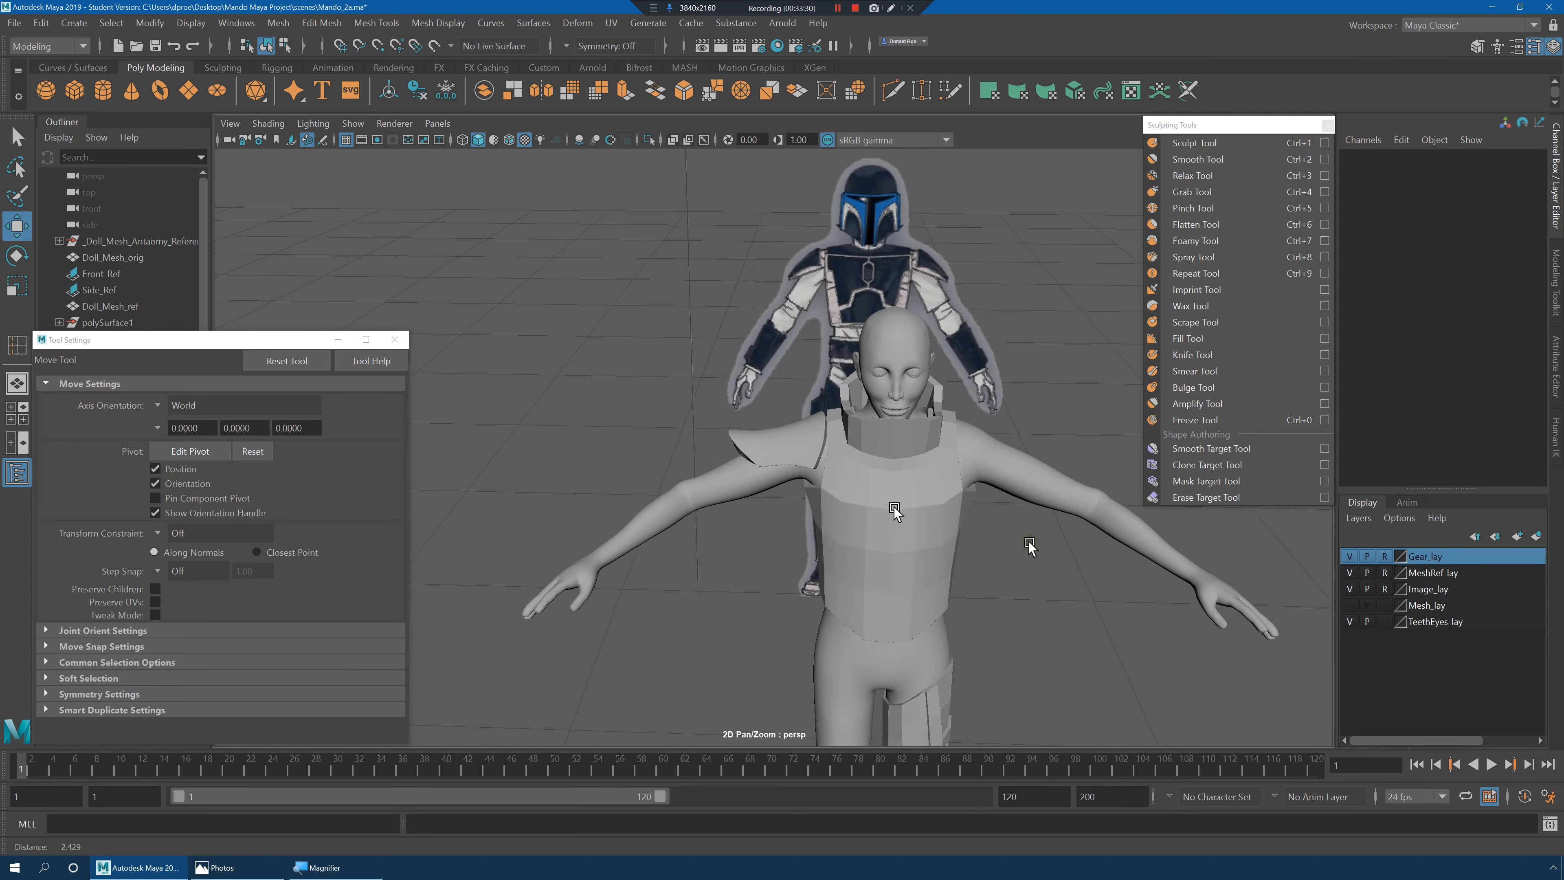
middle_click_drag(1029, 545, 962, 422, "alt")
right_click_drag(832, 431, 865, 447, "alt")
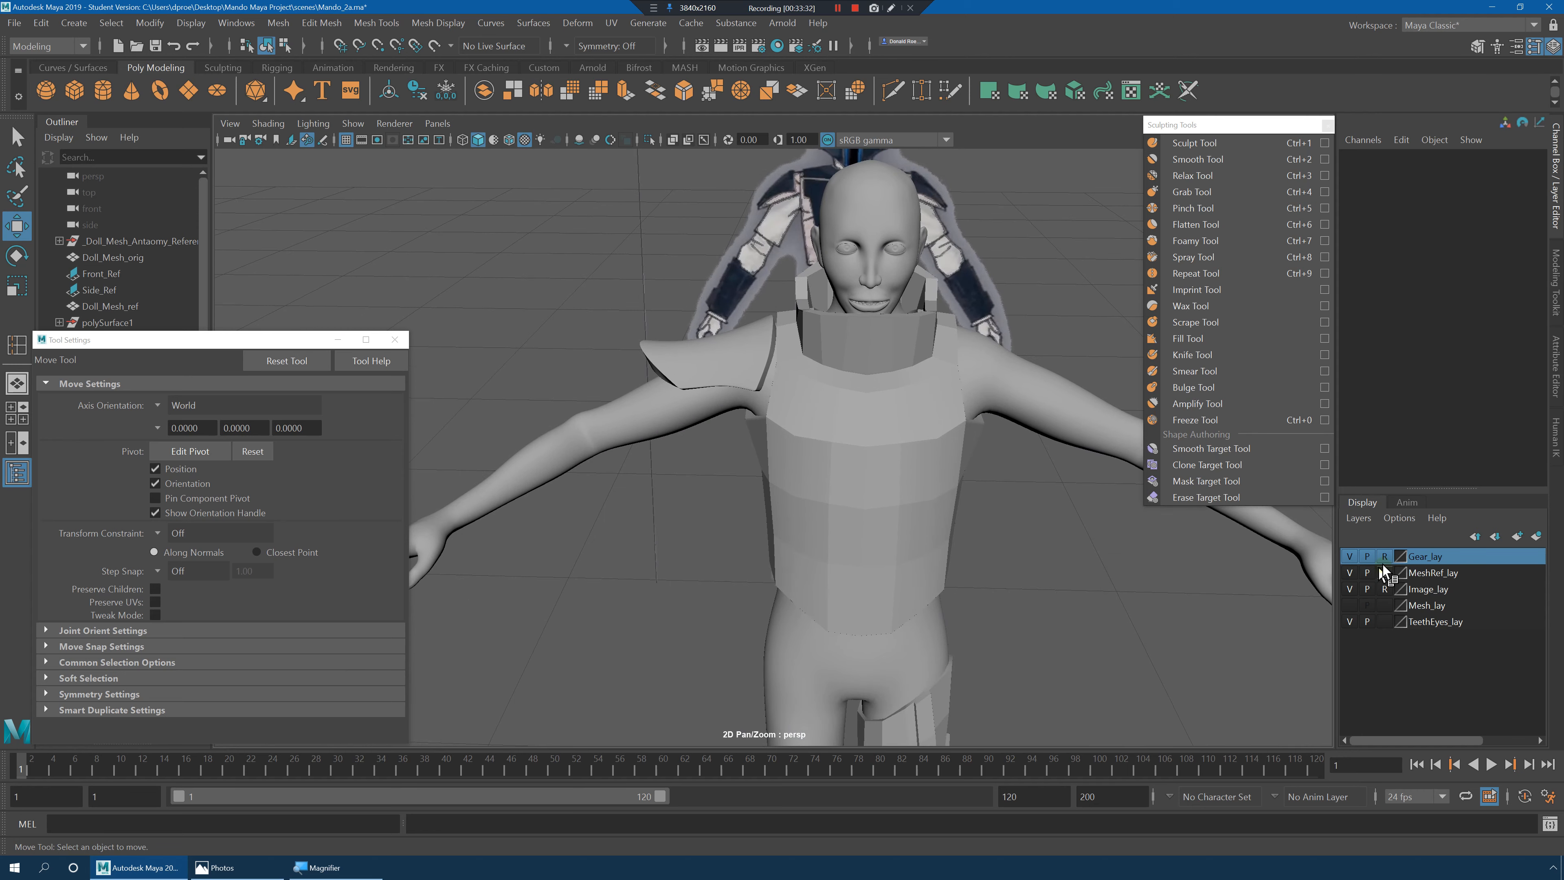
Make the Gear_lay objects selectable and display the torso piece with smooth mesh preview.
left_click(809, 432)
key("3")
left_click(1089, 566)
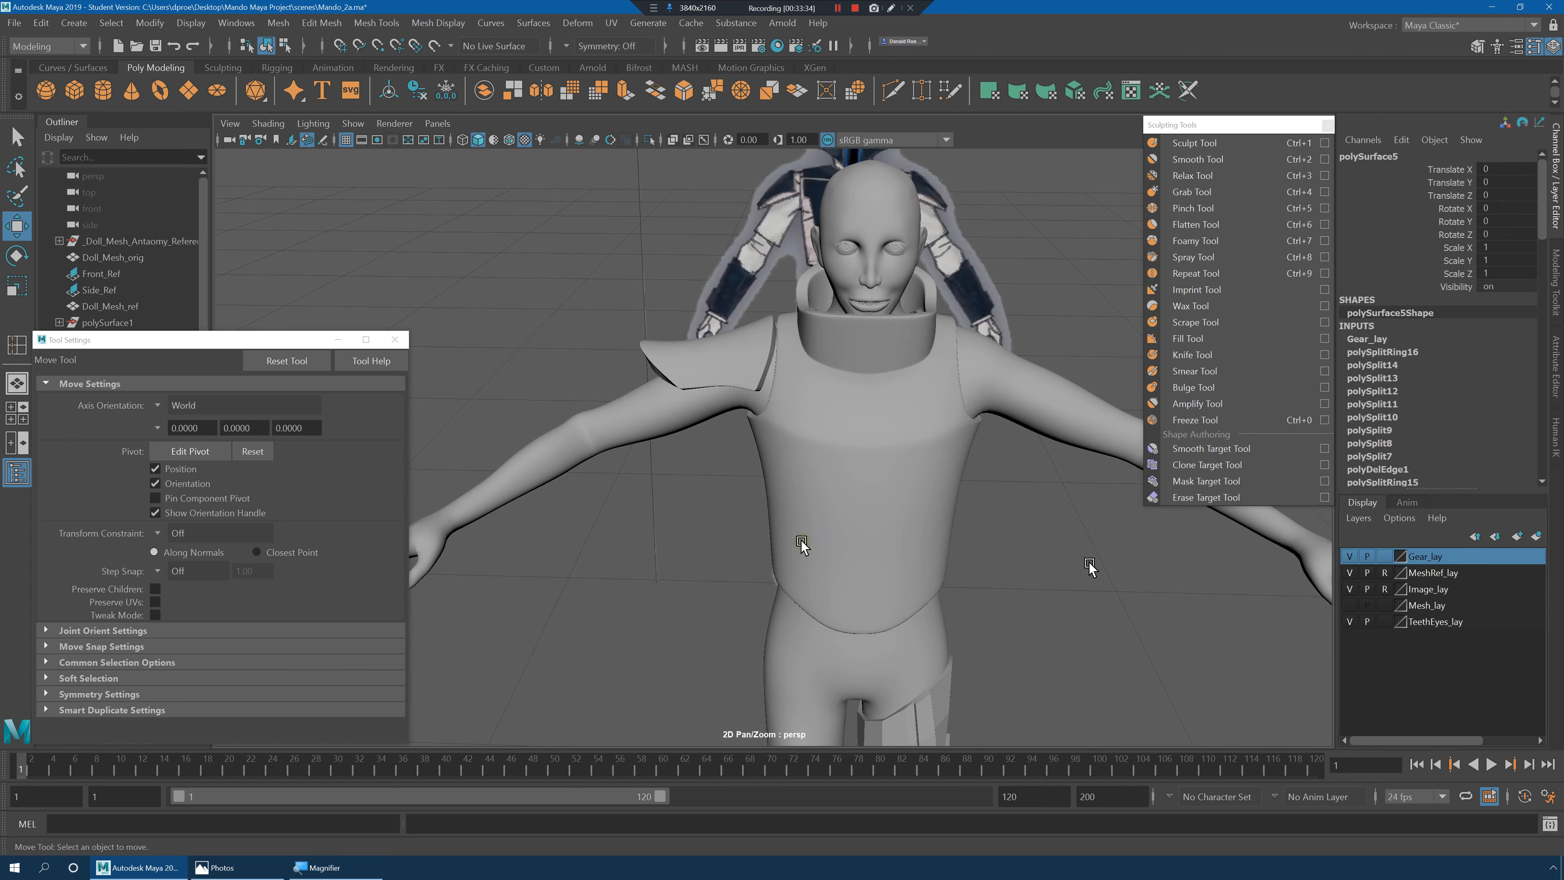
Select the right shoulder plate and freeze its transformations.
left_click_drag(799, 544, 658, 370, "alt")
left_click(657, 370)
scroll(711, 367, "down", 2)
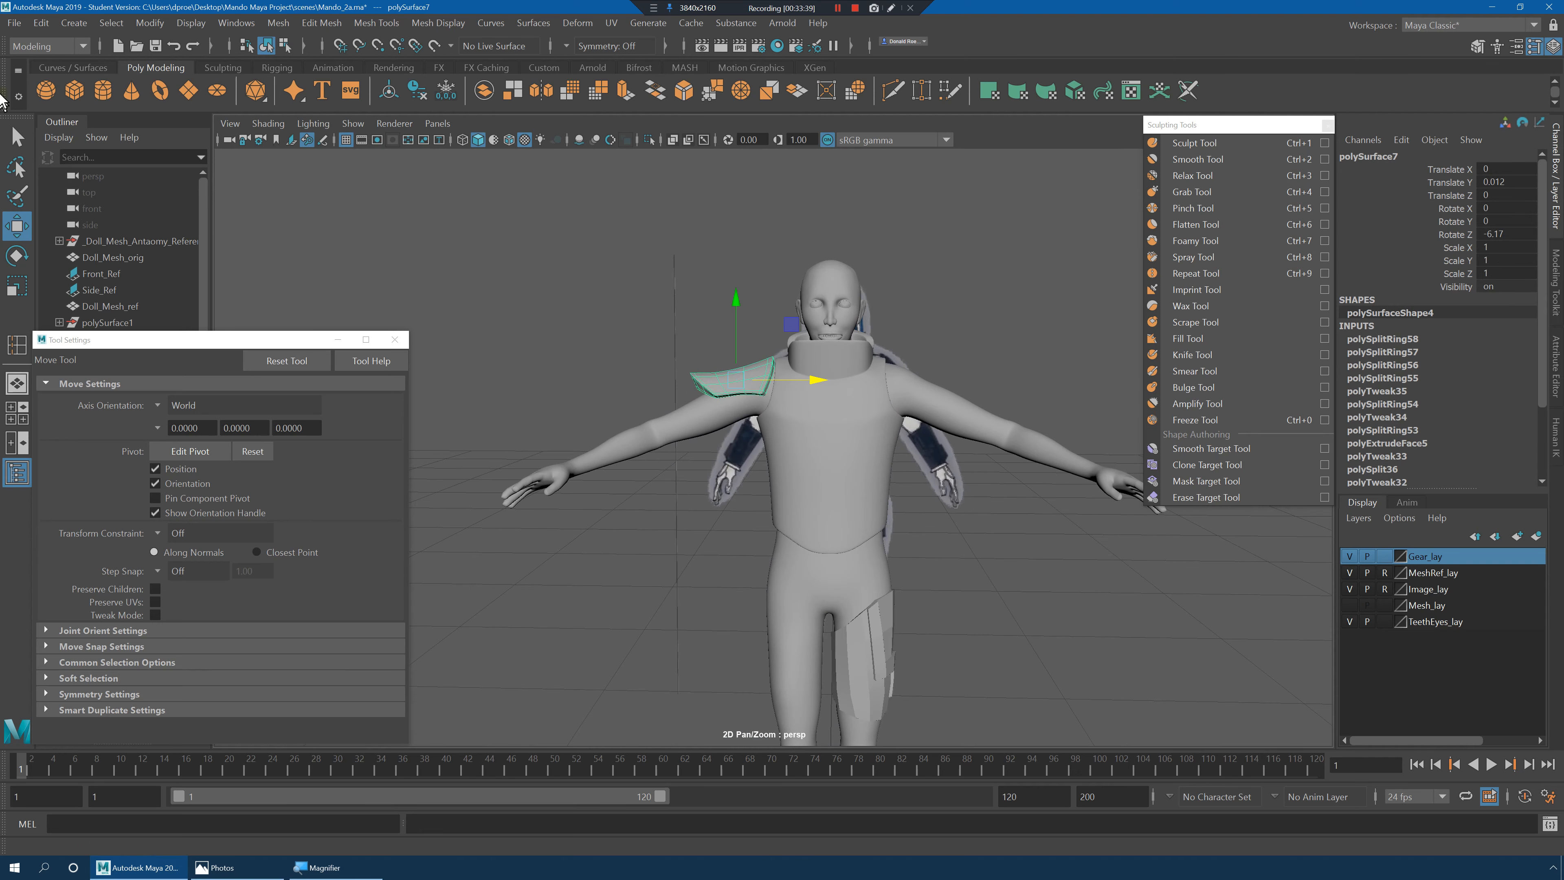
left_click(153, 26)
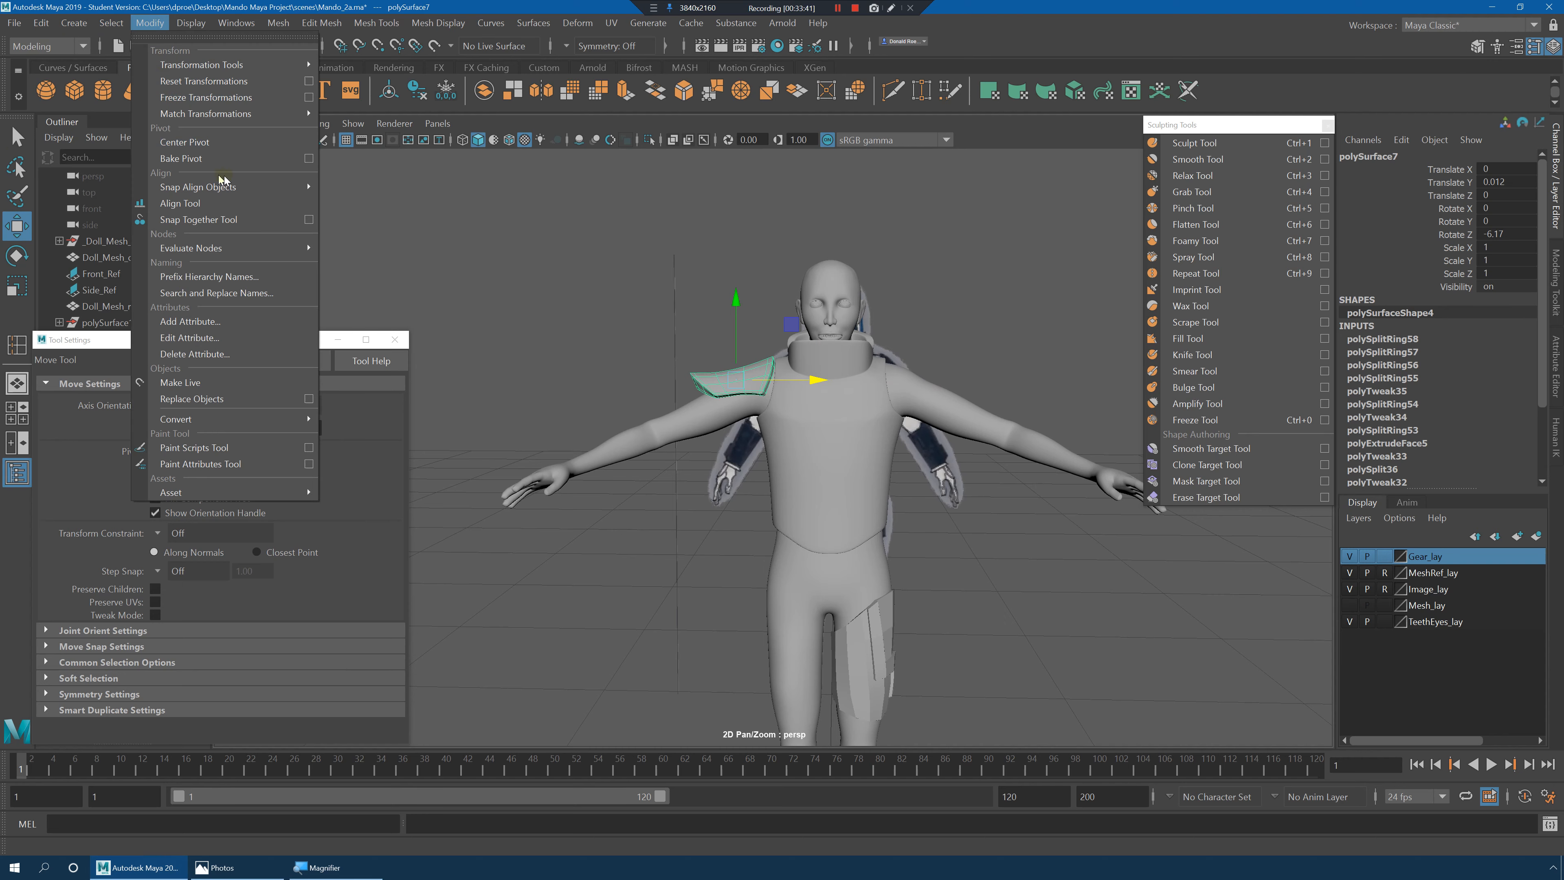
mouse_move(242, 119)
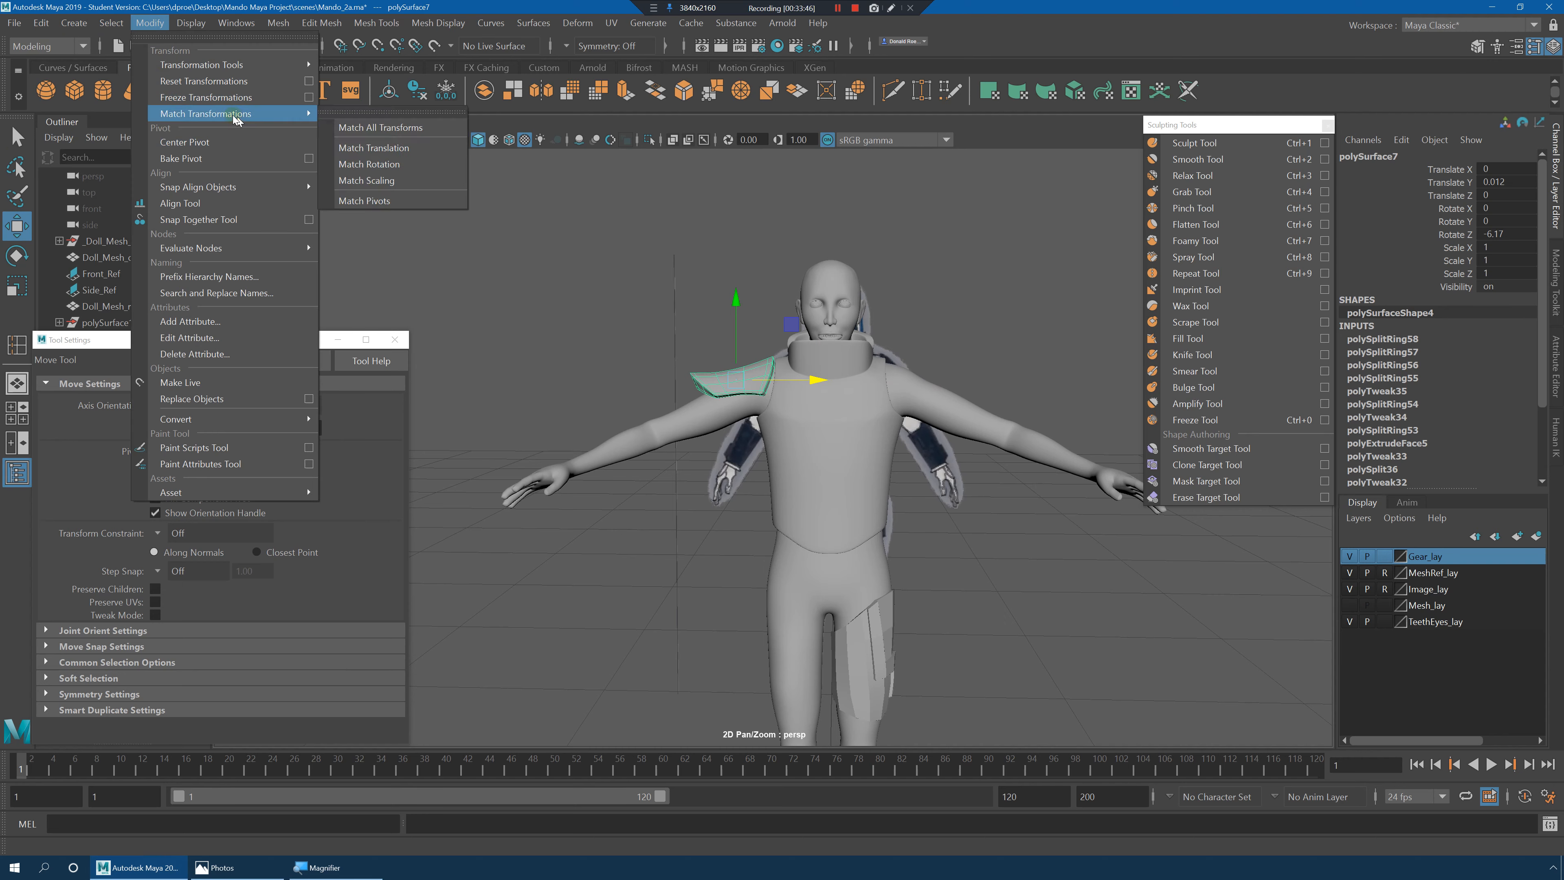
left_click(227, 97)
left_click(153, 27)
left_click(246, 138)
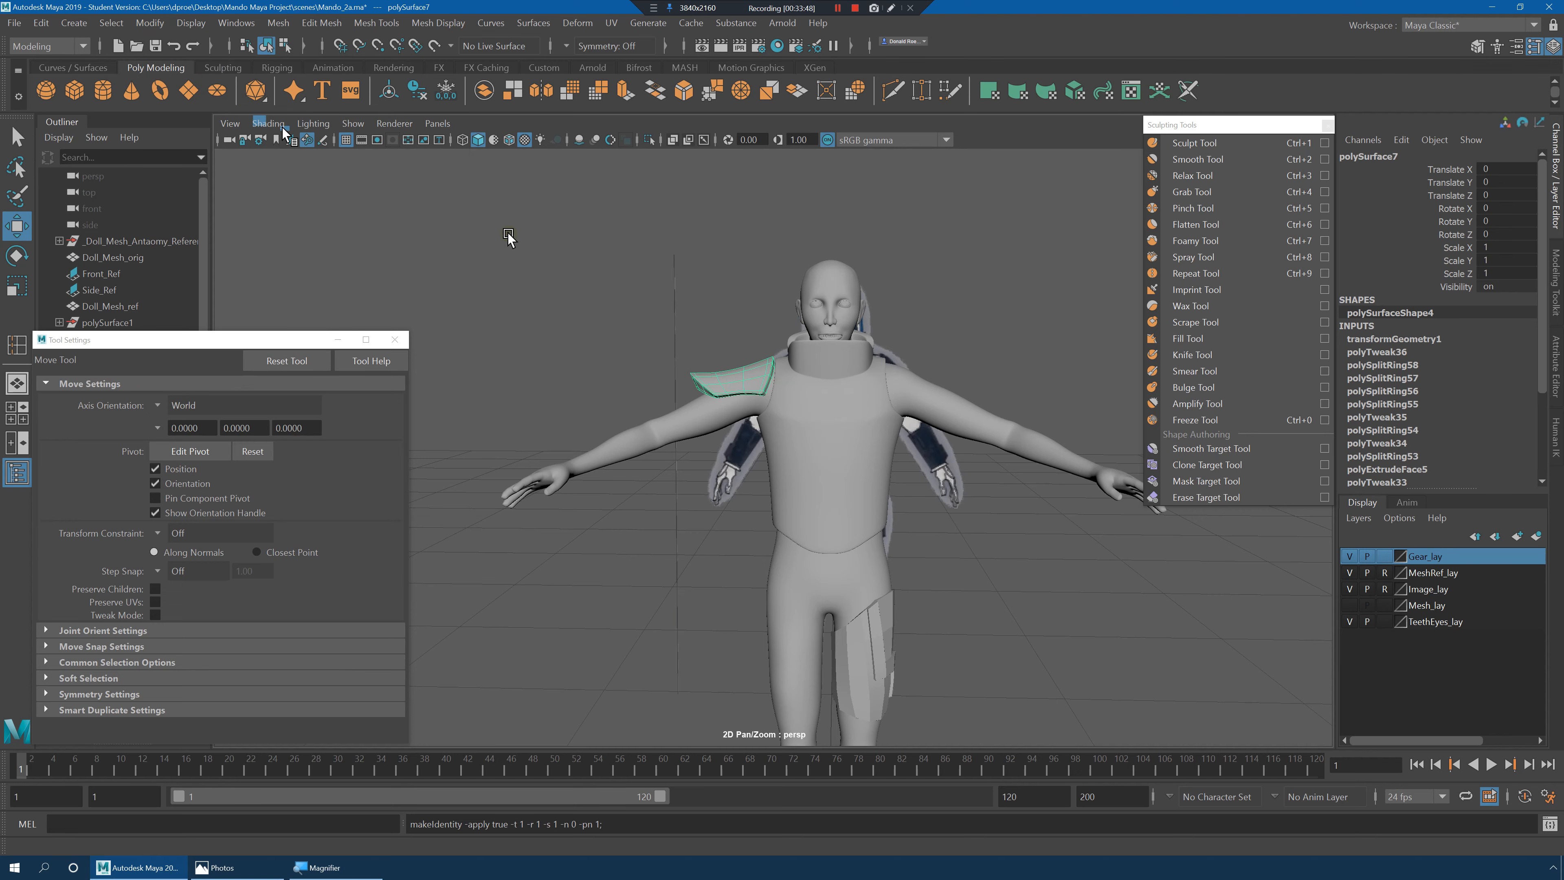
Duplicate the right shoulder plate and set the copy's Scale X to -1 to mirror it onto the left shoulder.
left_click(657, 297)
left_click(733, 378)
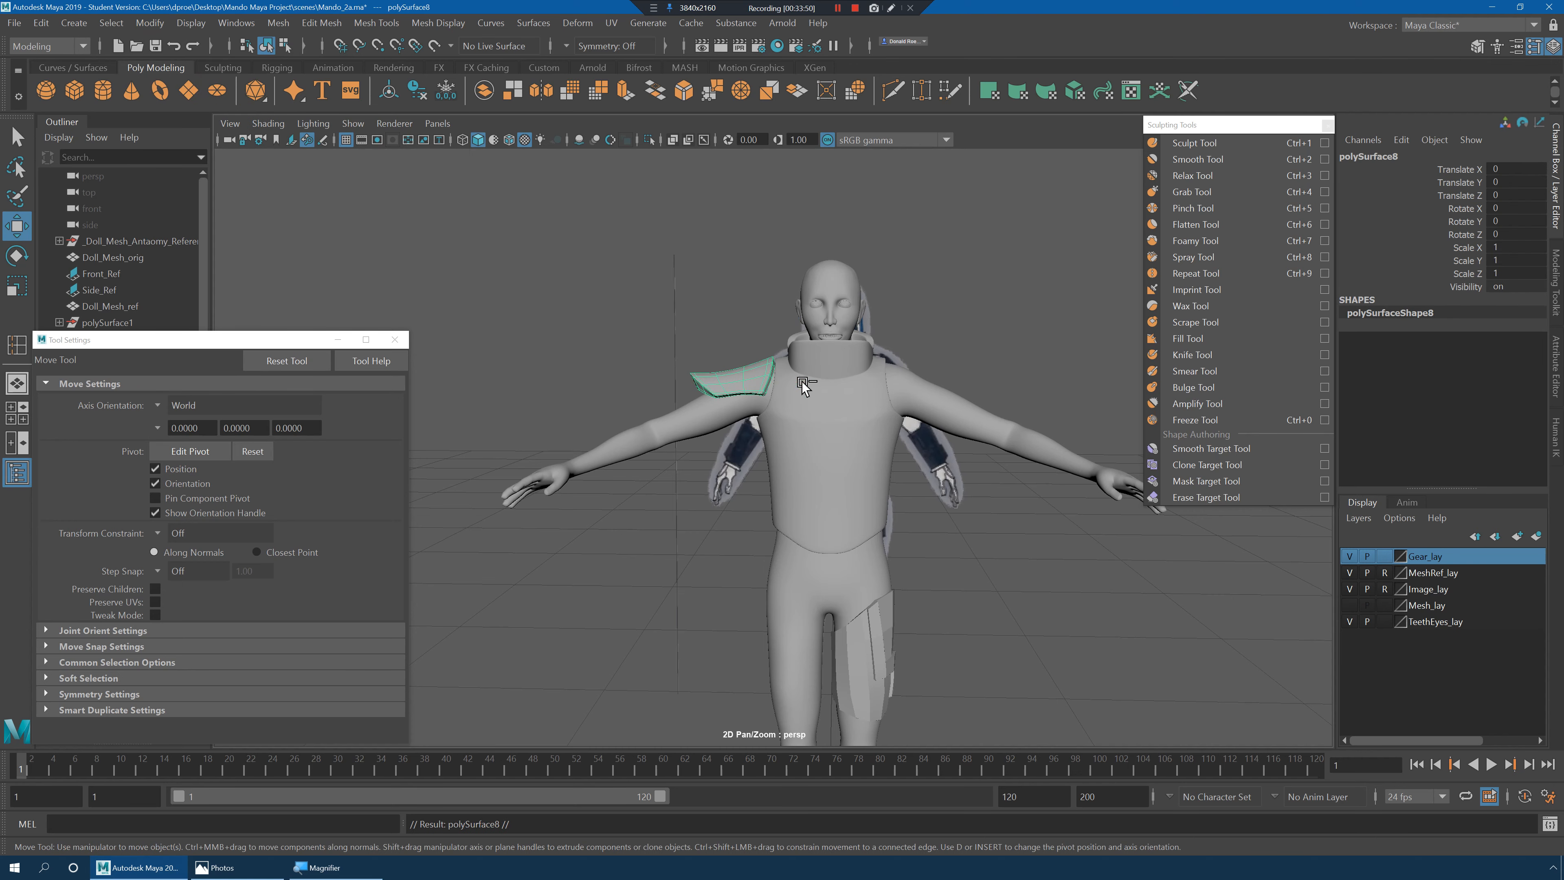
type("1")
key("Return")
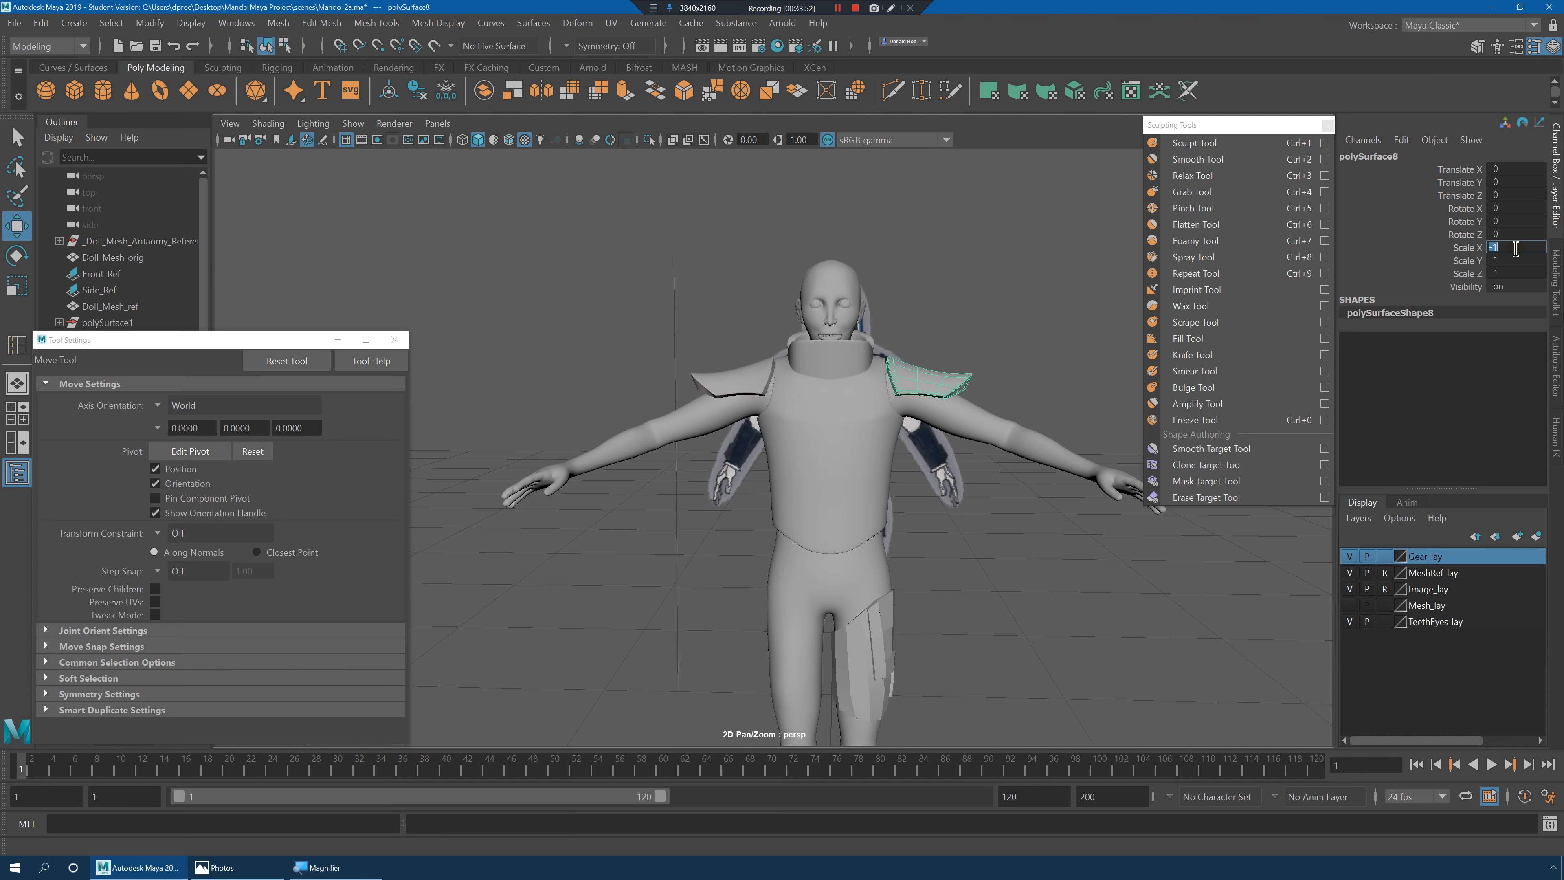
left_click(1057, 243)
Duplicate the left thigh armour and set the copy's Scale X to -1 to mirror it onto the right leg.
left_click_drag(1019, 377, 936, 541, "alt")
left_click(856, 554)
key("ctrl+d")
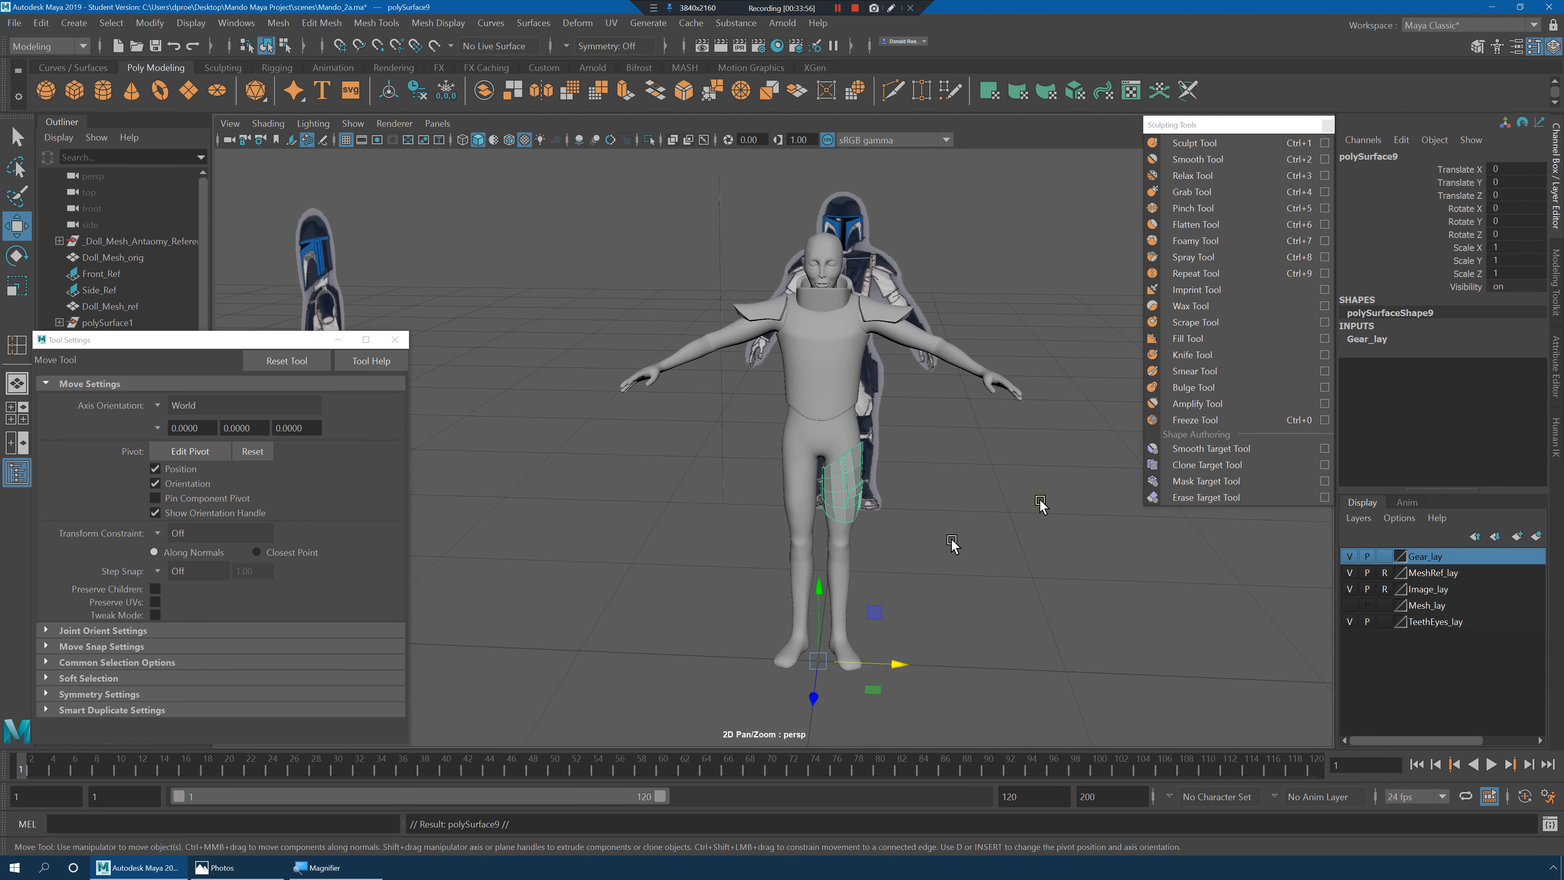
left_click(1520, 251)
type("-1")
key("Return")
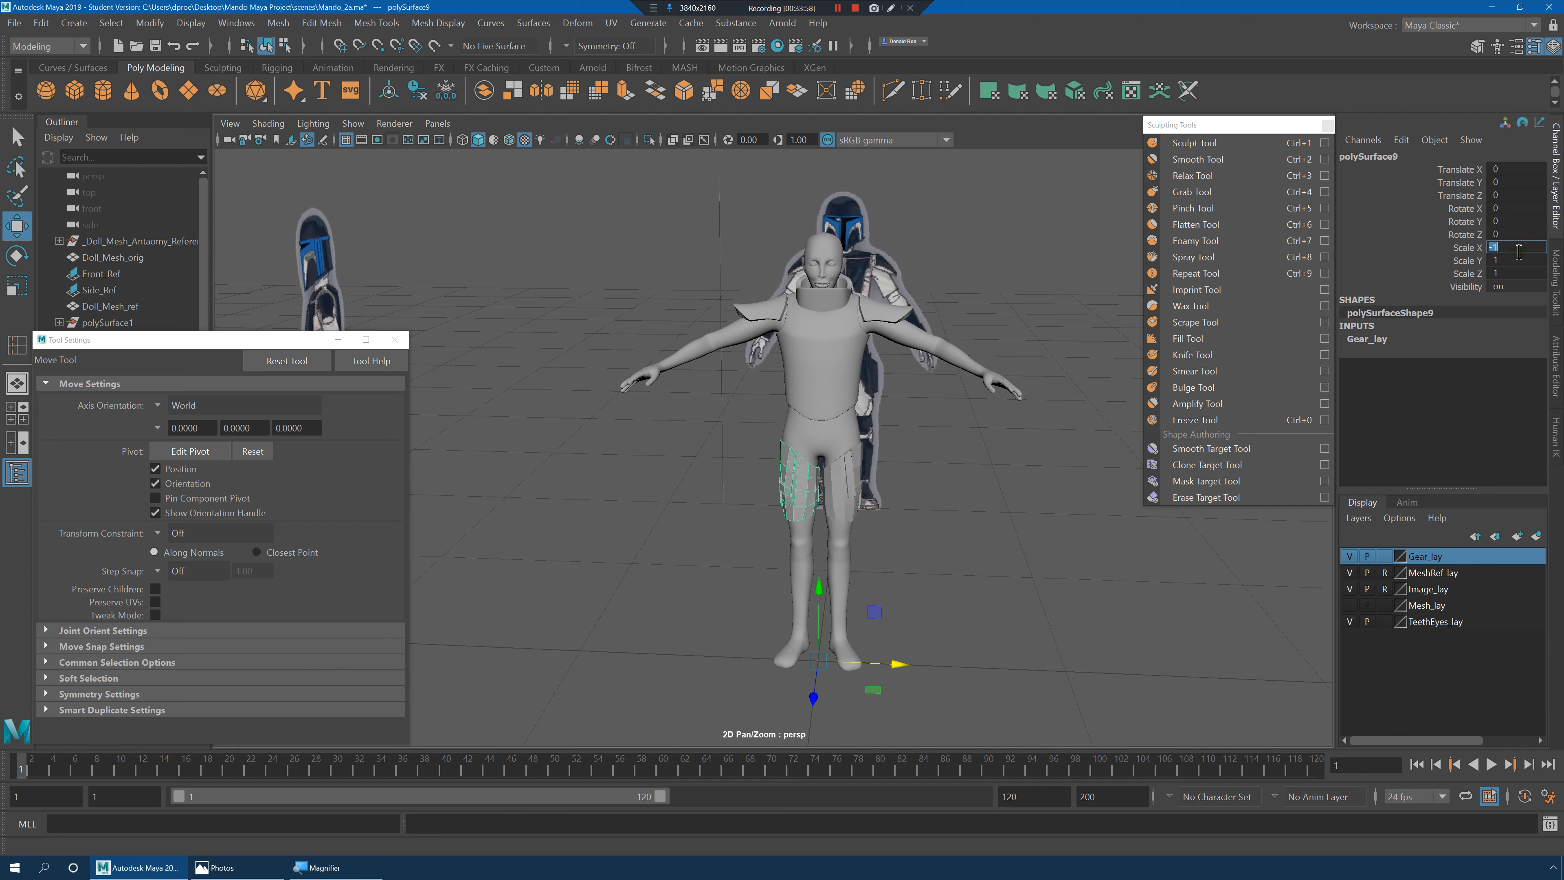